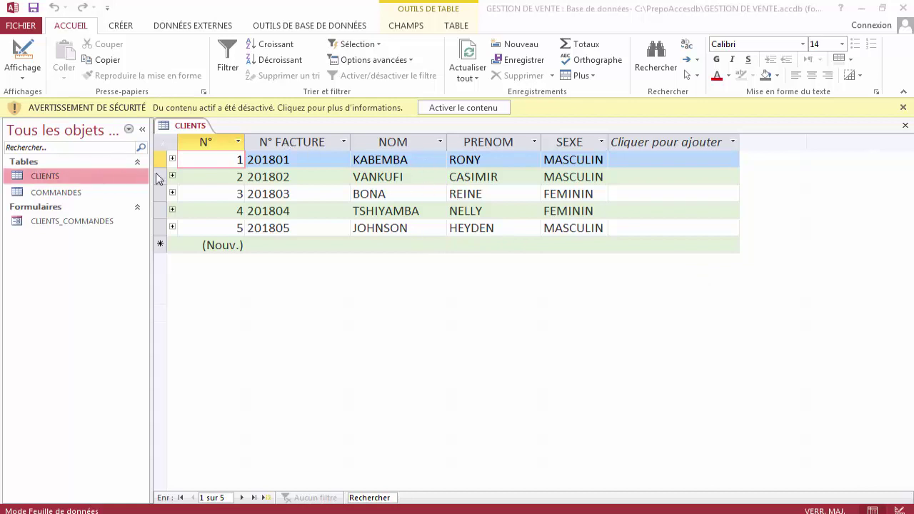
Step: Expand and collapse the order lines of the first two clients in the CLIENTS table
left_click(172, 158)
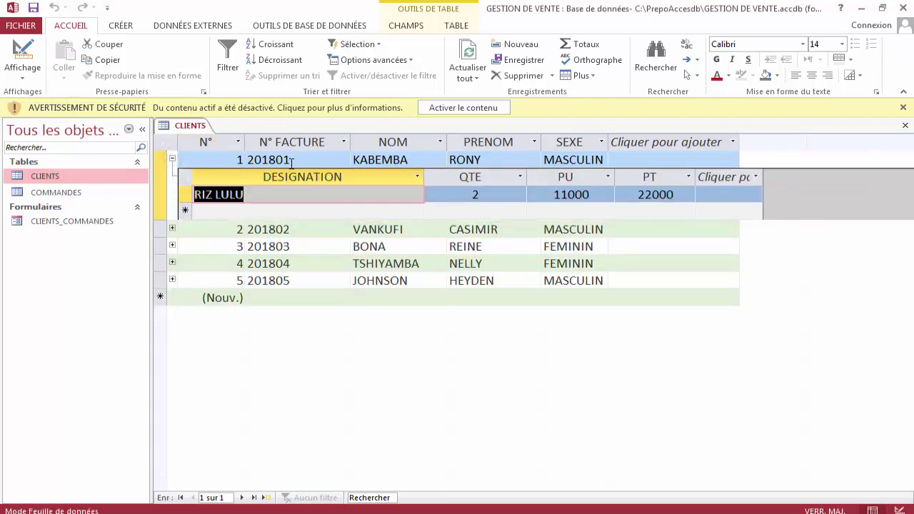
left_click(291, 161)
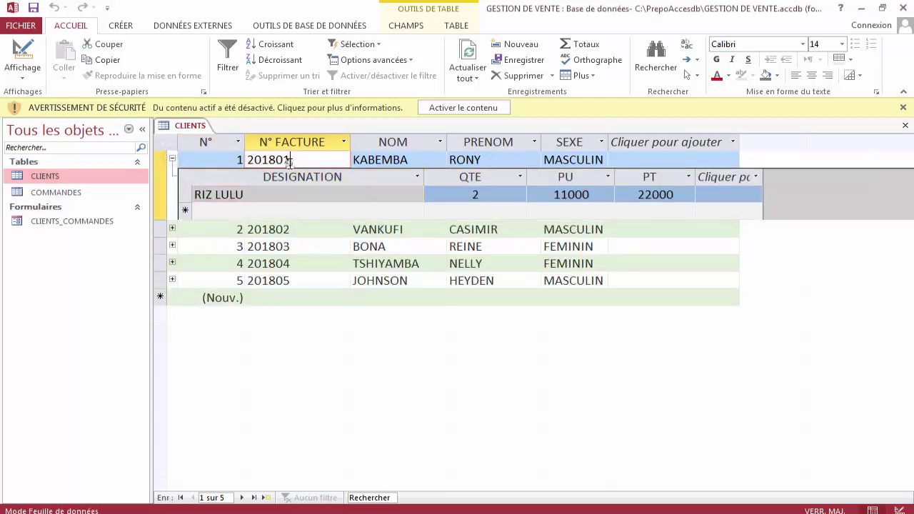
left_click(173, 159)
left_click(172, 176)
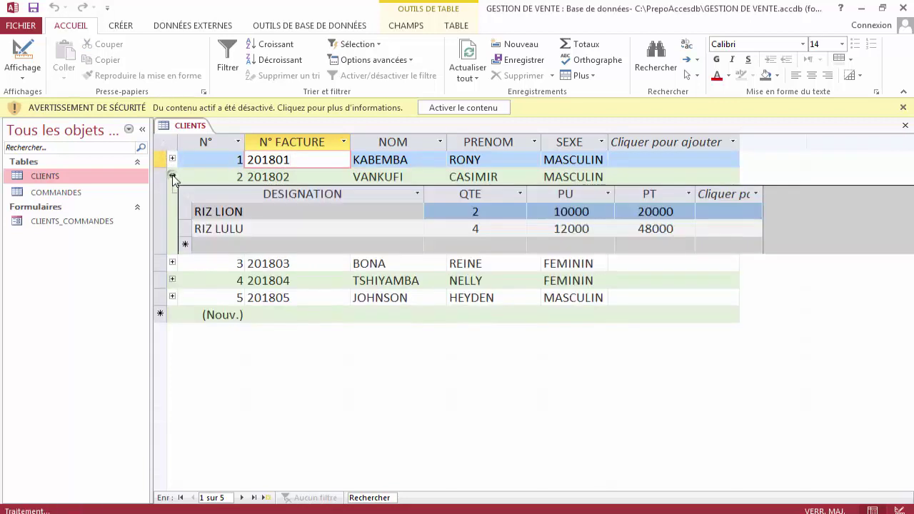
left_click(237, 163)
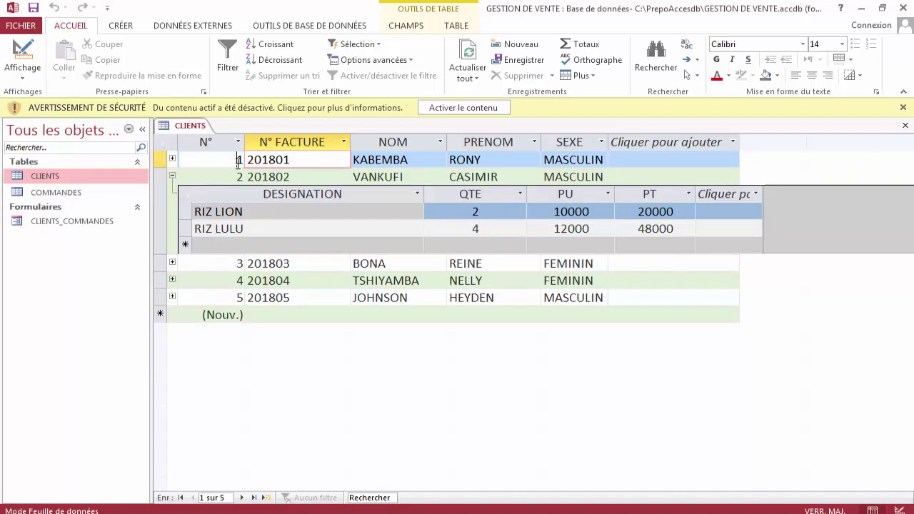
left_click(172, 176)
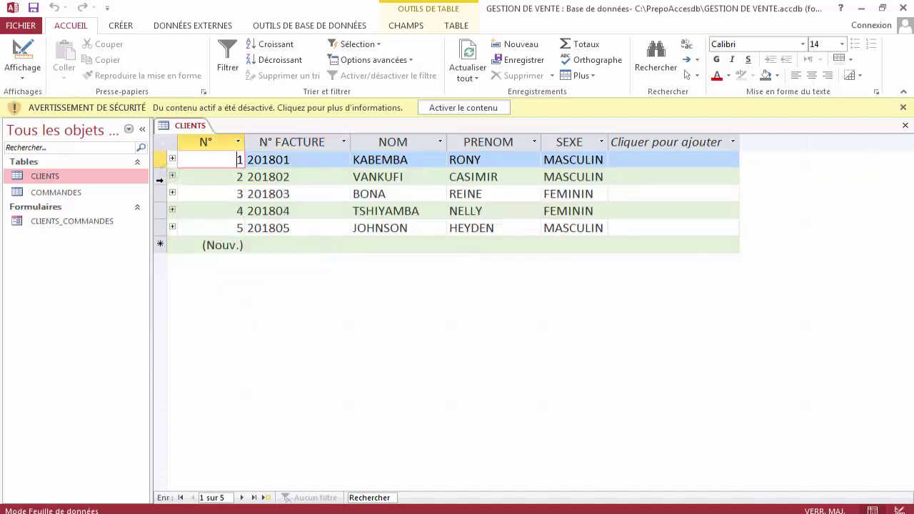
Step: Open the CLIENTS_COMMANDES form on a new blank record, with the cursor in N° FACTURE
double_click(71, 222)
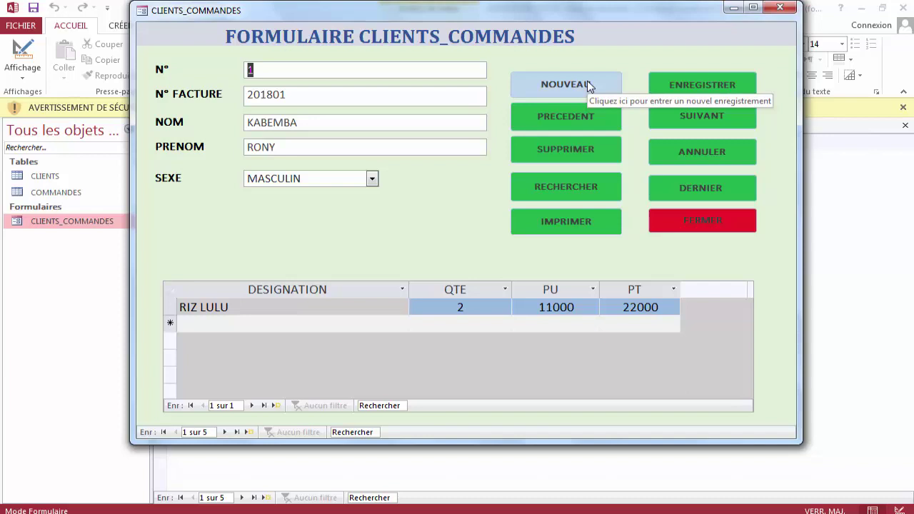
left_click(587, 84)
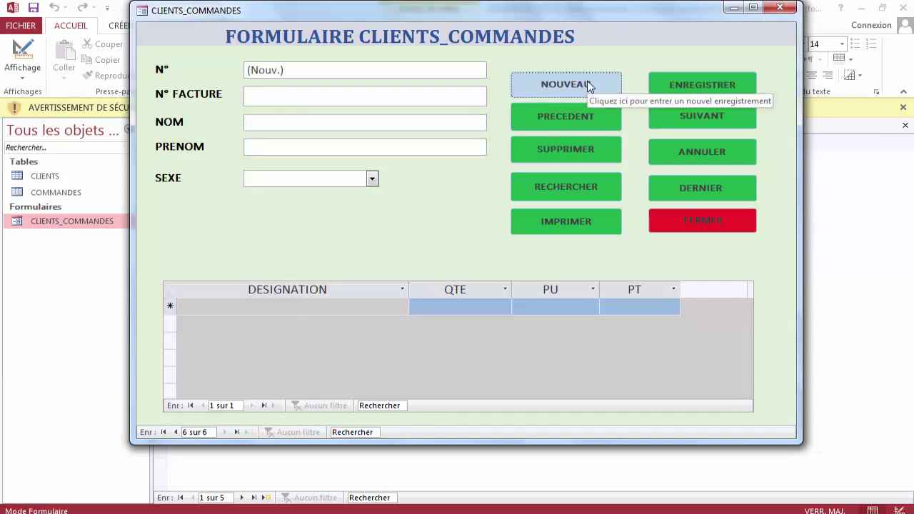
left_click(325, 98)
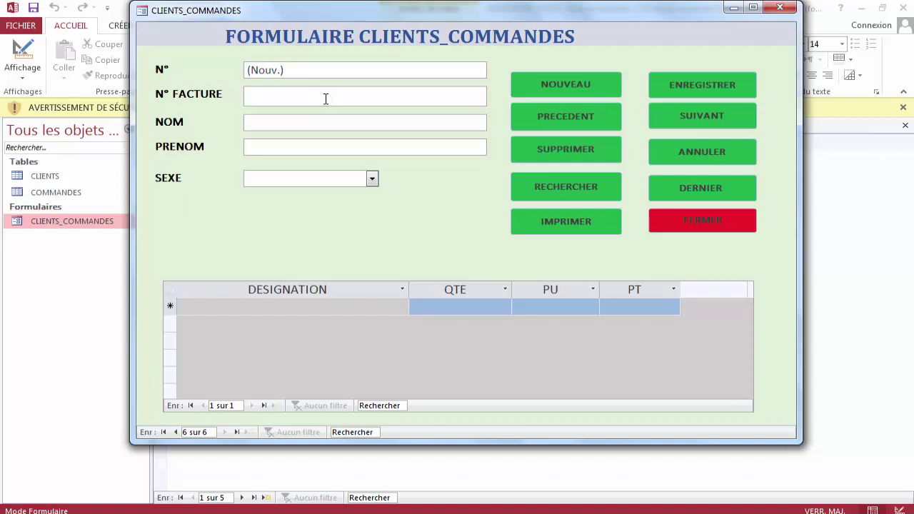
Step: Enter invoice 201809, the client's surname and first name, and set SEXE to MASCULIN
type("2")
type("018")
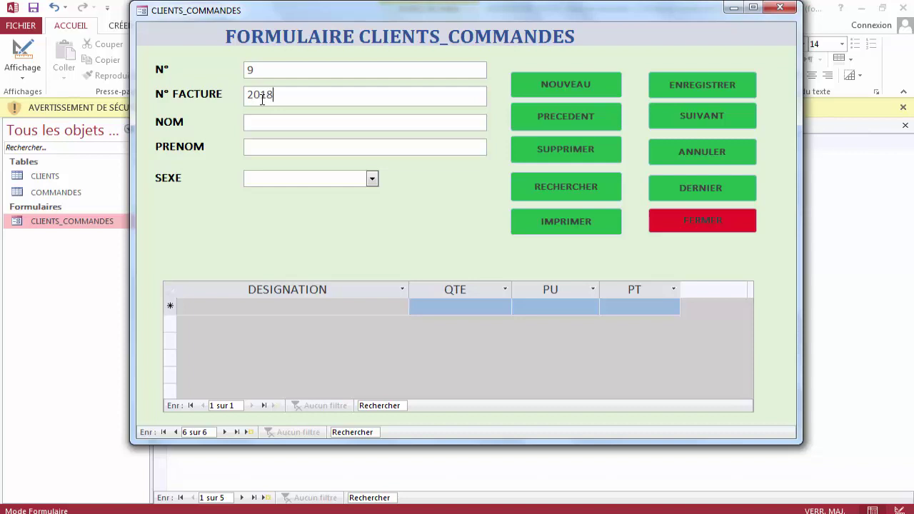
type("09")
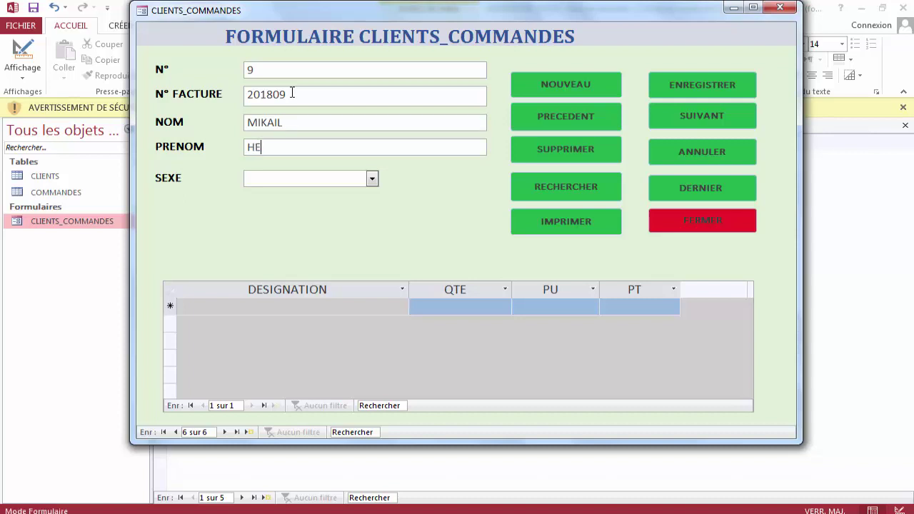
type("MASCULIN")
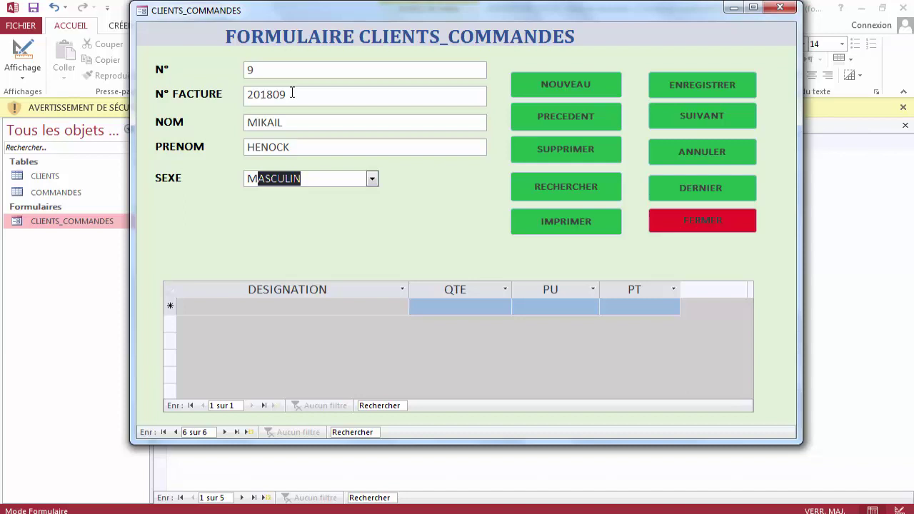
left_click(371, 179)
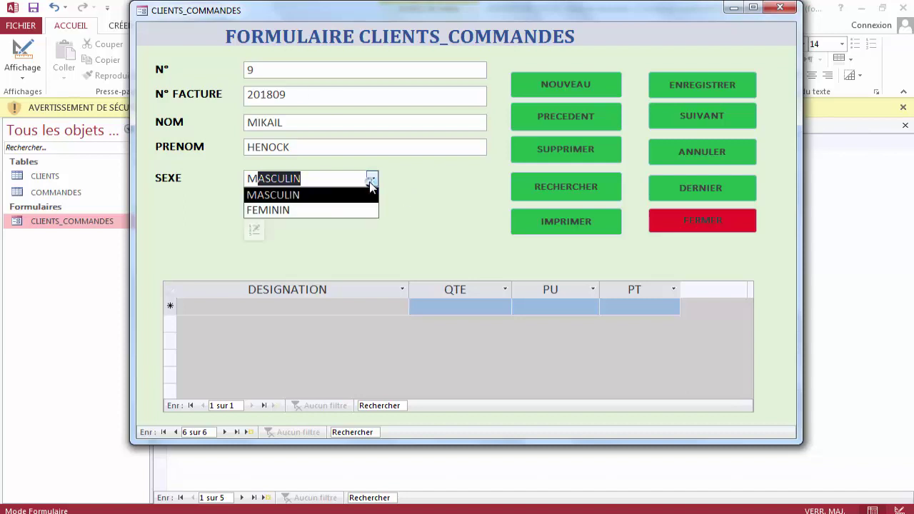
left_click(306, 195)
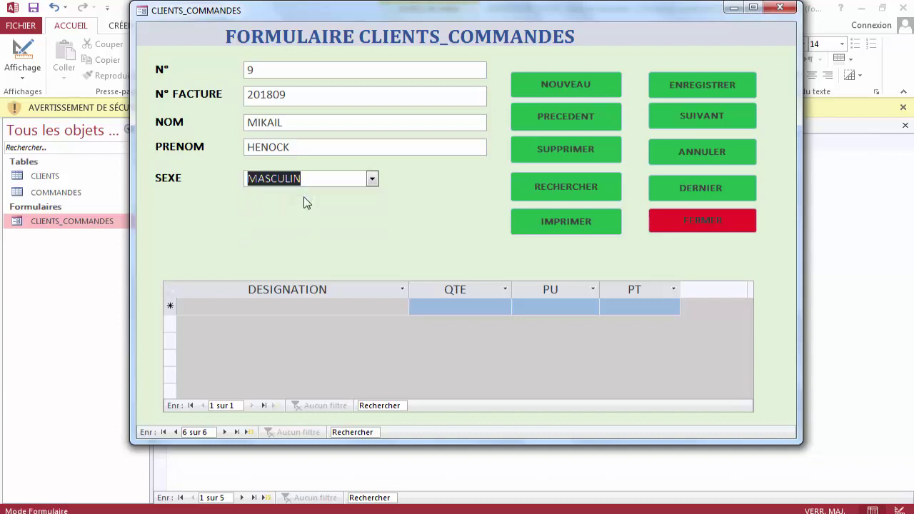
key("Tab")
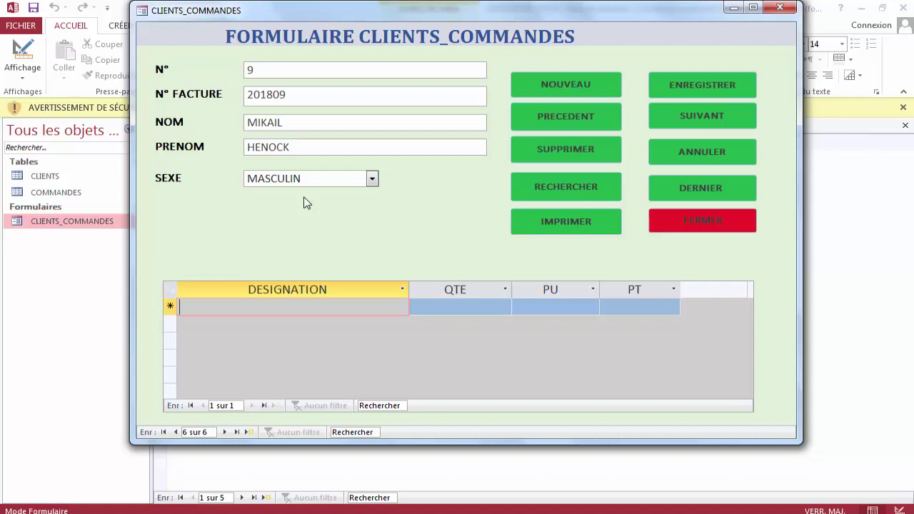
Step: Add an order line for RIZ LION, quantity 2 at unit price 15000
type("RIZ ")
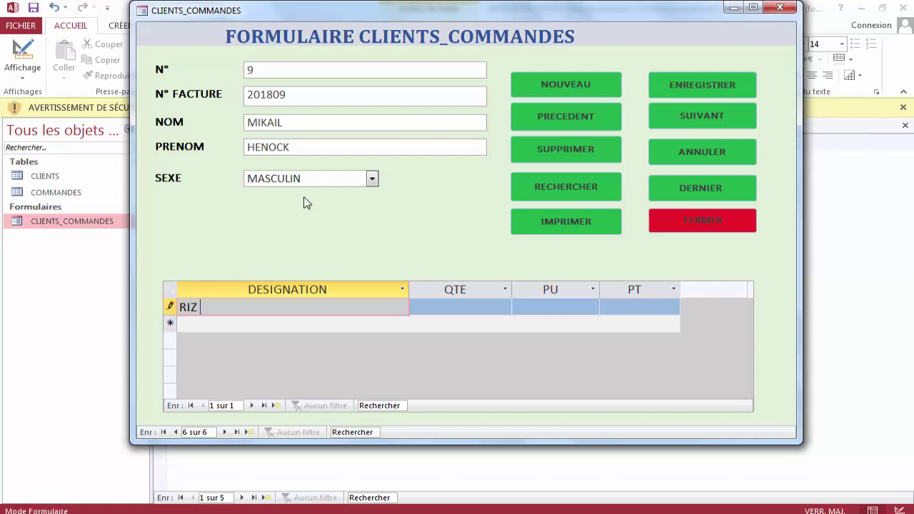
type("LION")
key("Tab")
type("2")
key("Tab")
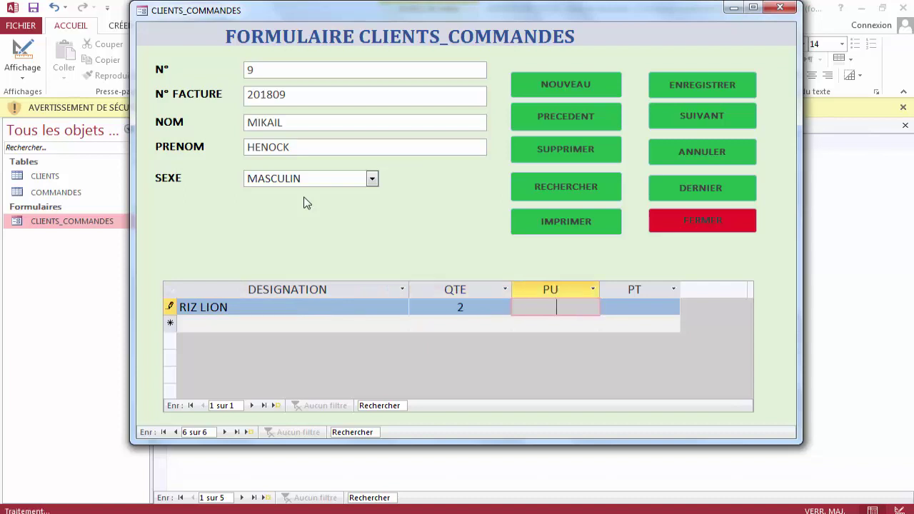
type("1500")
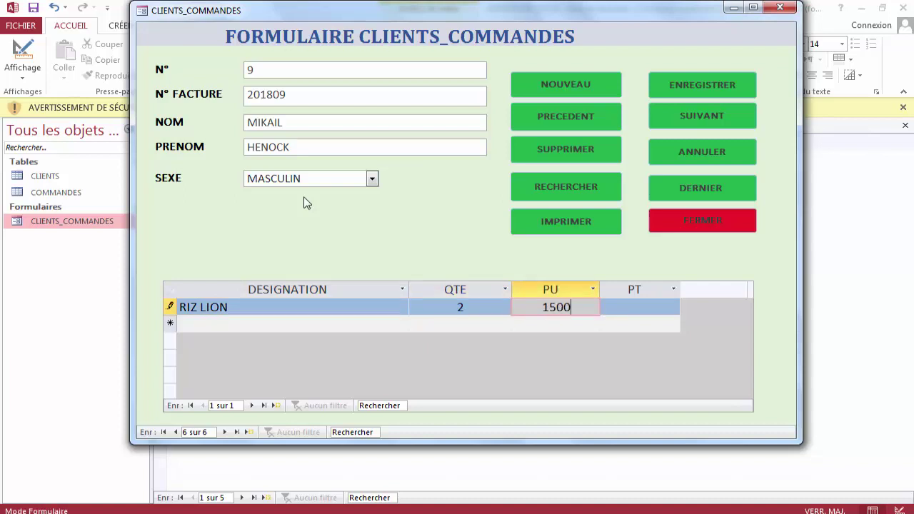
type("0")
key("Tab")
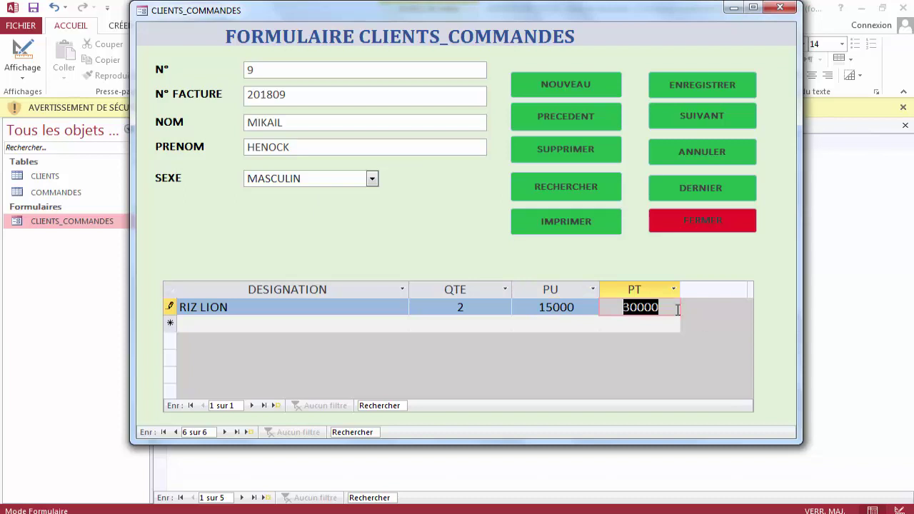
Step: Add a second line for RIZ LEOPARD, quantity 4 at 12000, and save the record
key("Tab")
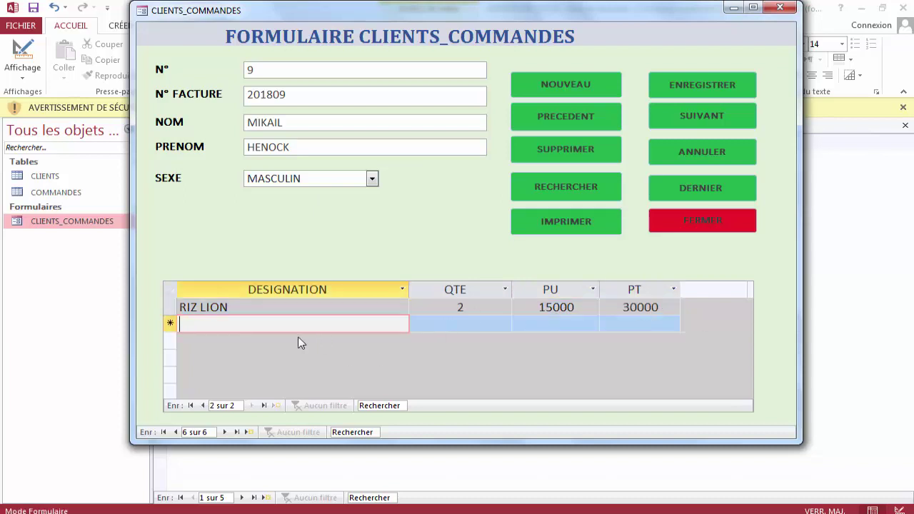
type("RIZ")
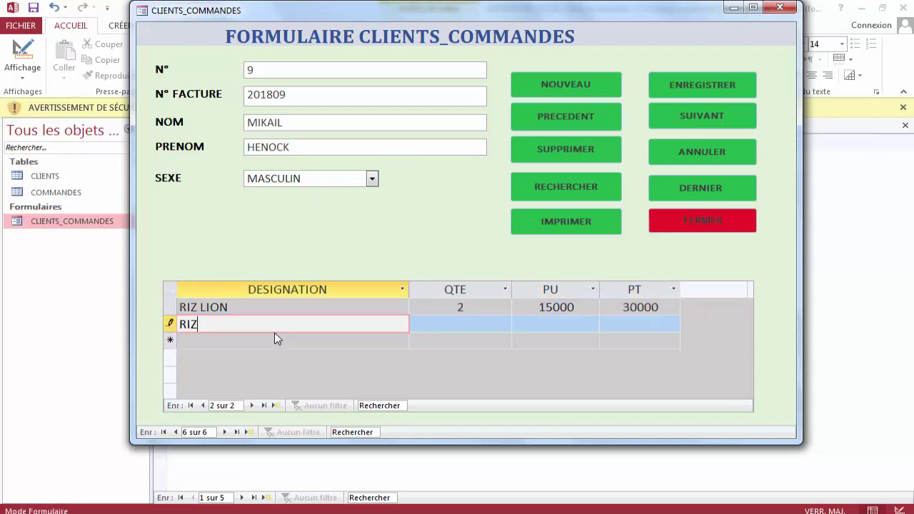
type(" LEOP")
type("ARD")
key("Tab")
type("4")
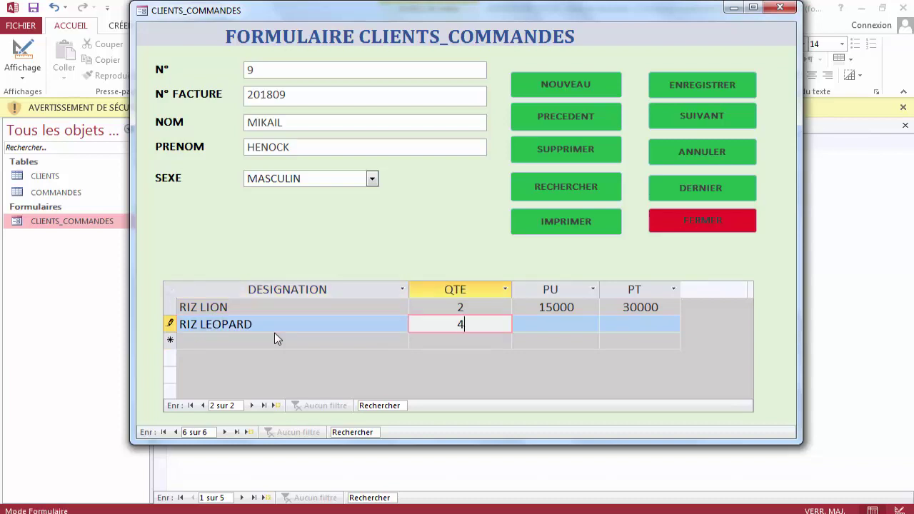
key("Tab")
type("1")
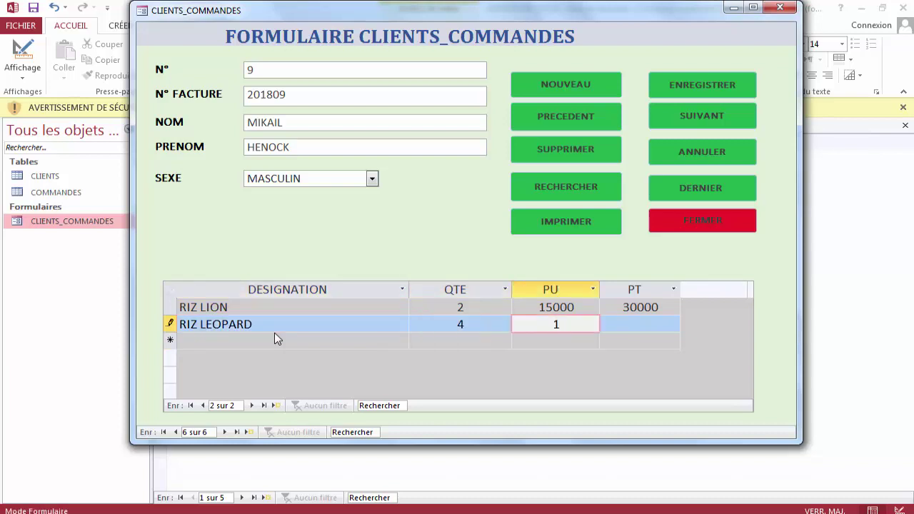
type("2000")
key("Tab")
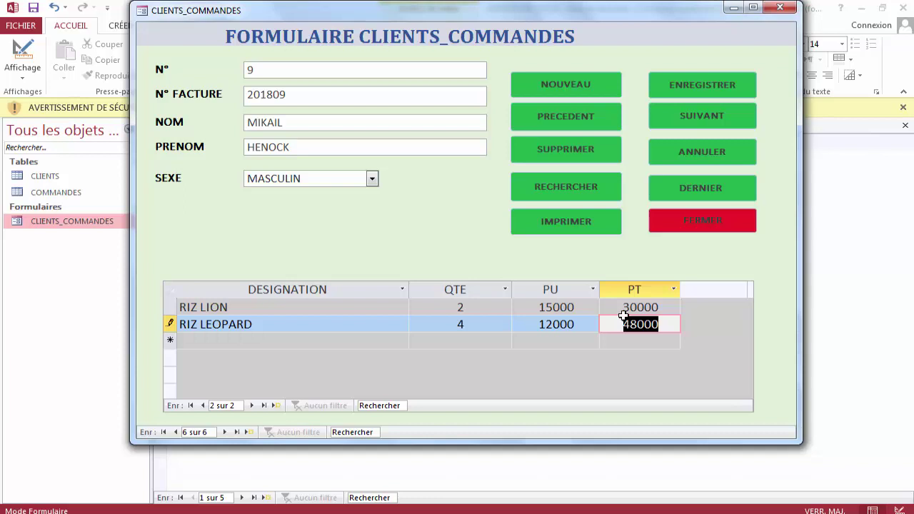
left_click(693, 88)
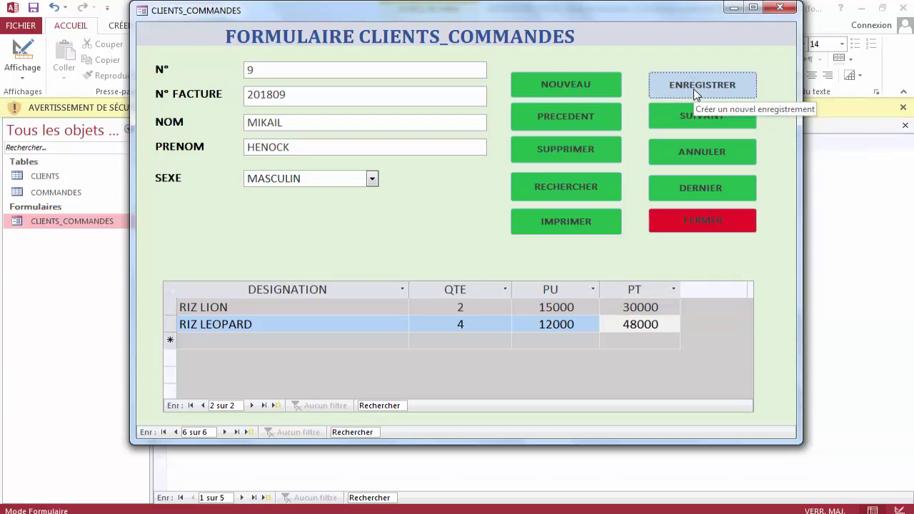
Step: Save the record again, cancel printing, and minimise the form to reveal the CLIENTS table
left_click(372, 323)
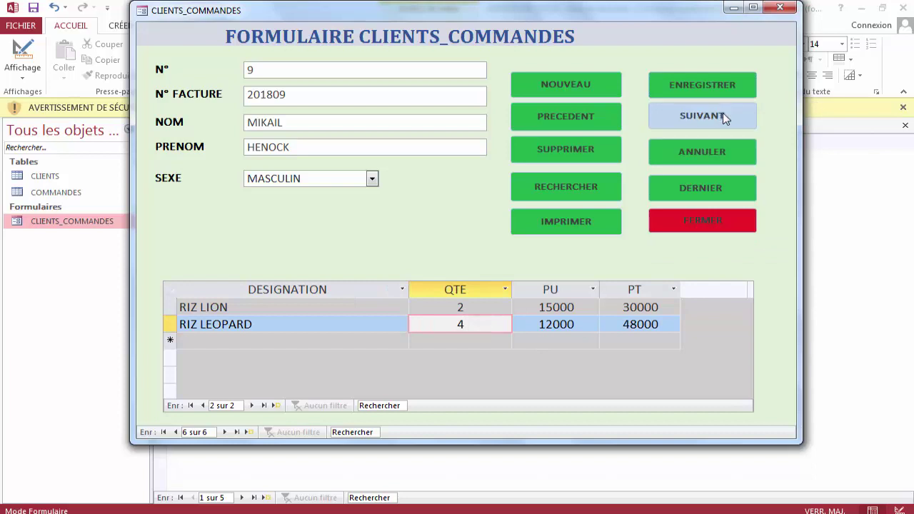
left_click(707, 85)
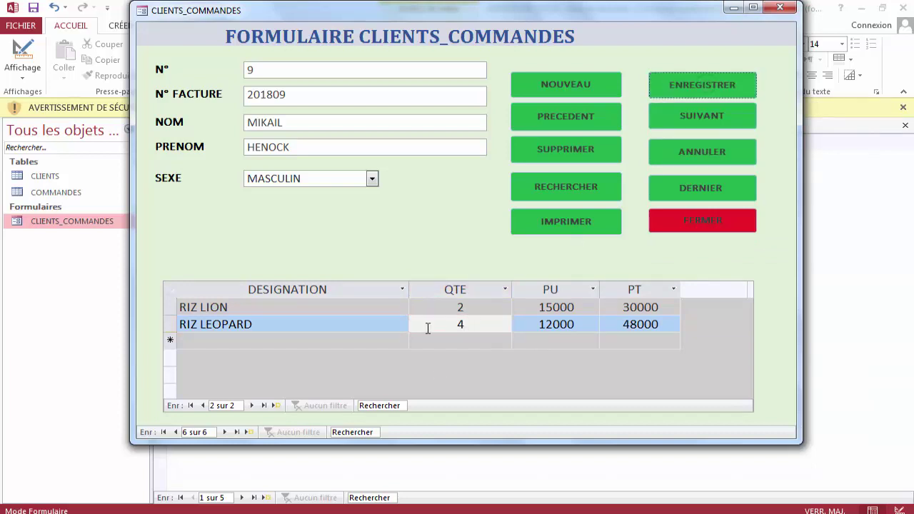
left_click(555, 230)
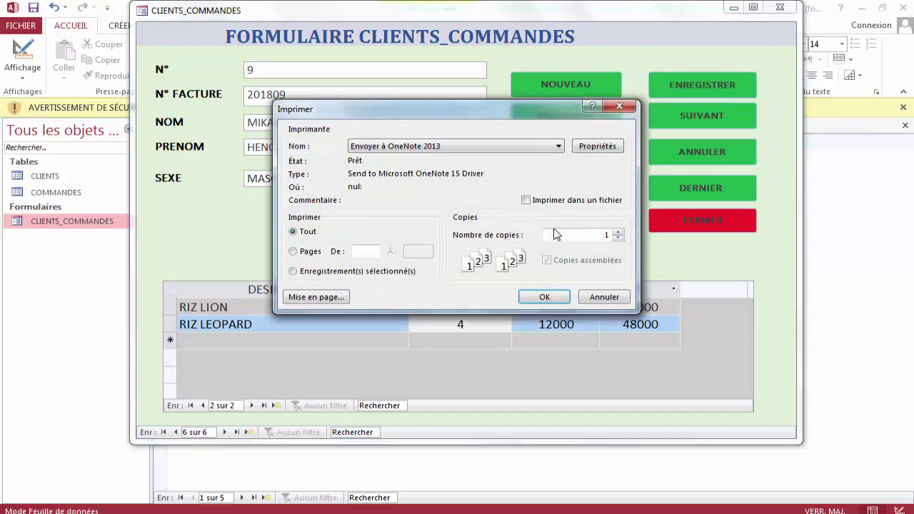
left_click(604, 352)
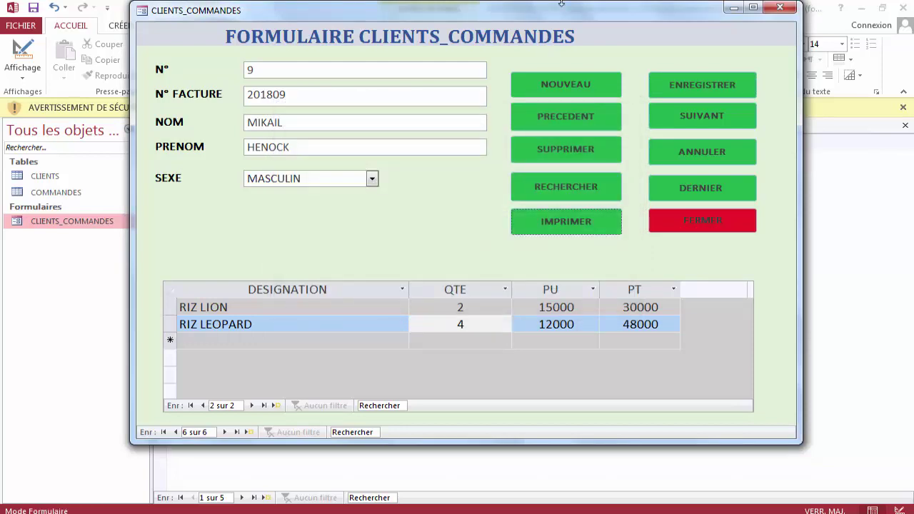
left_click(731, 6)
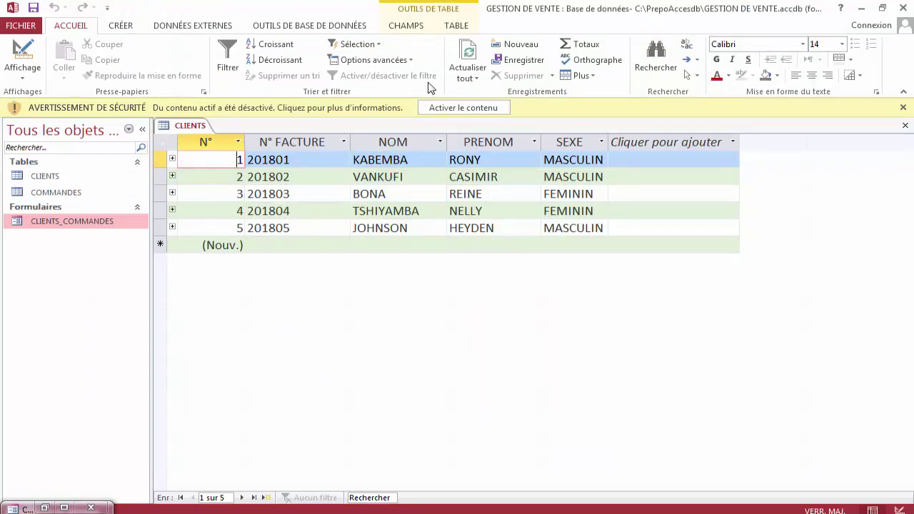
Step: Refresh CLIENTS, check new client 9's order lines, and open the COMMANDES table
left_click(467, 50)
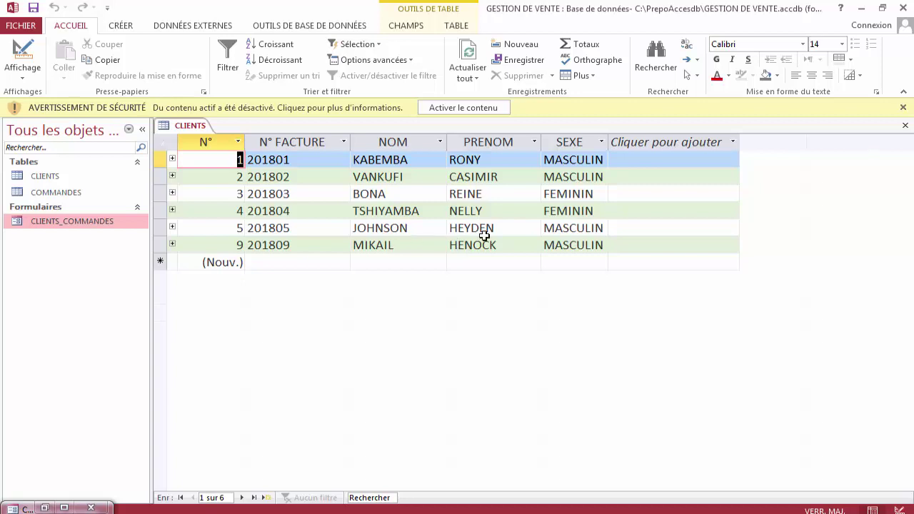
left_click(156, 243)
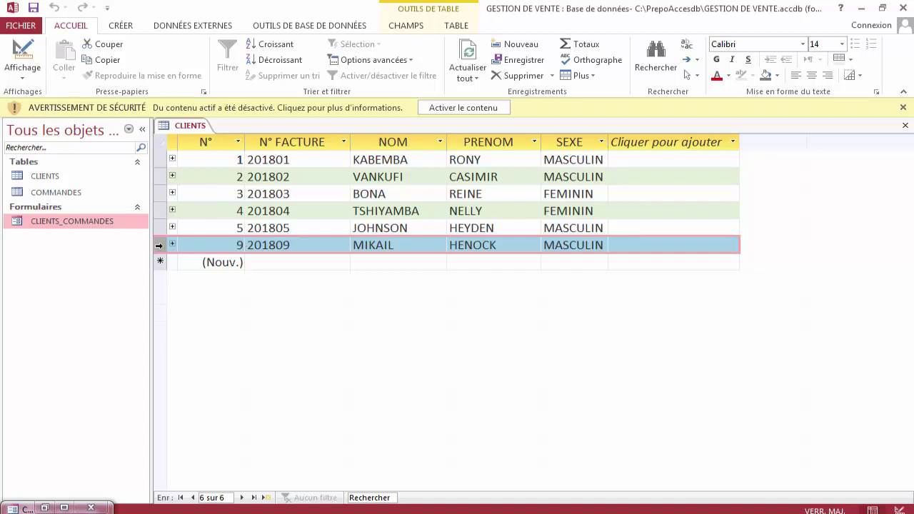
left_click(172, 243)
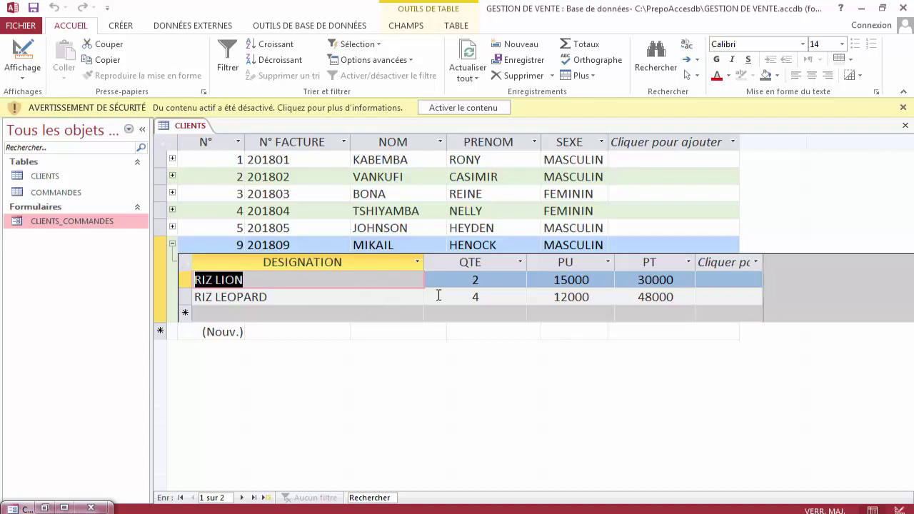
left_click(172, 244)
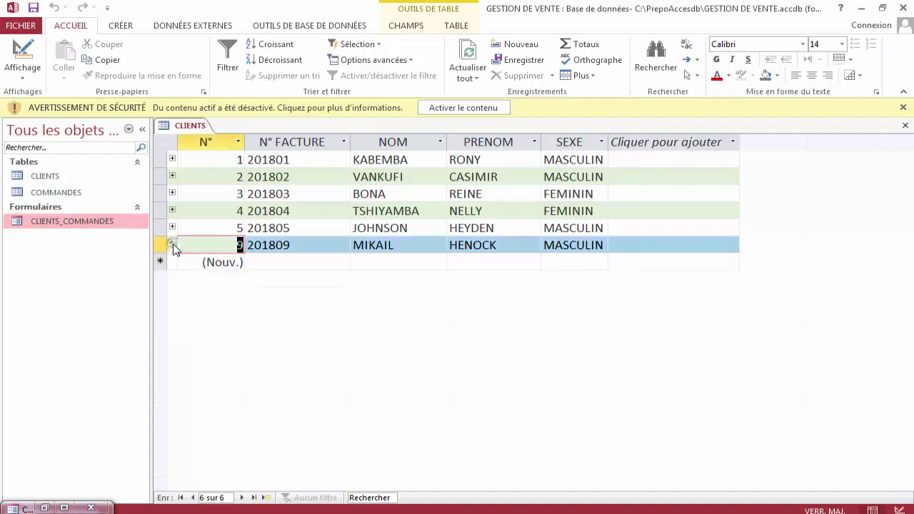
double_click(68, 193)
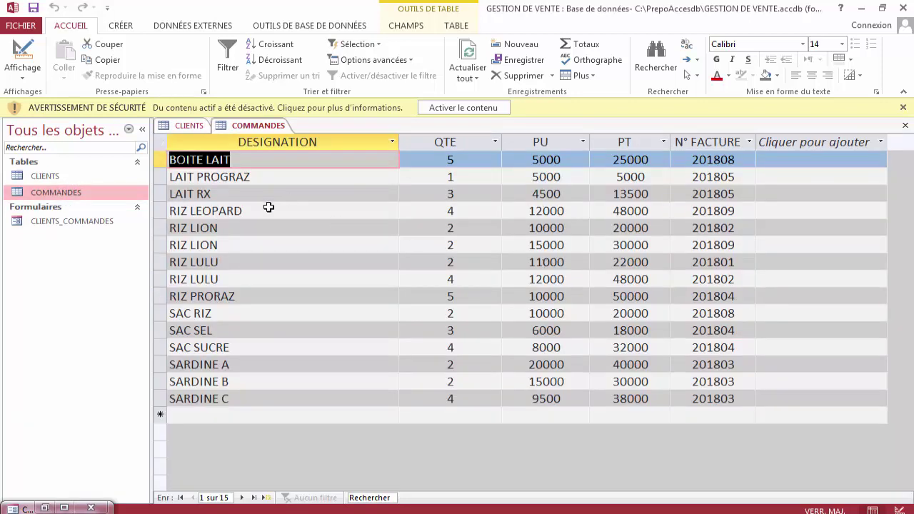
Step: Compare the invoice numbers of the RIZ LION and RIZ LEOPARD rows, then restore the CLIENTS_COMMANDES form
left_click(160, 227)
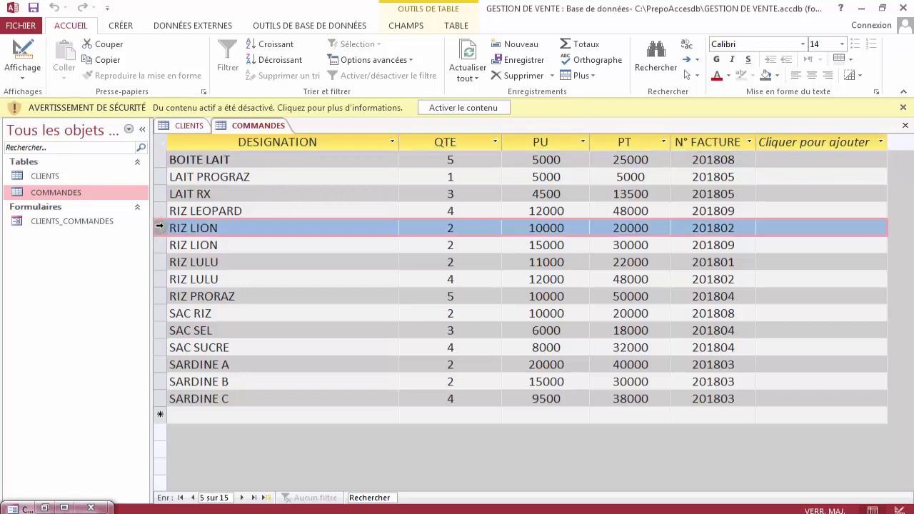
left_click(162, 245)
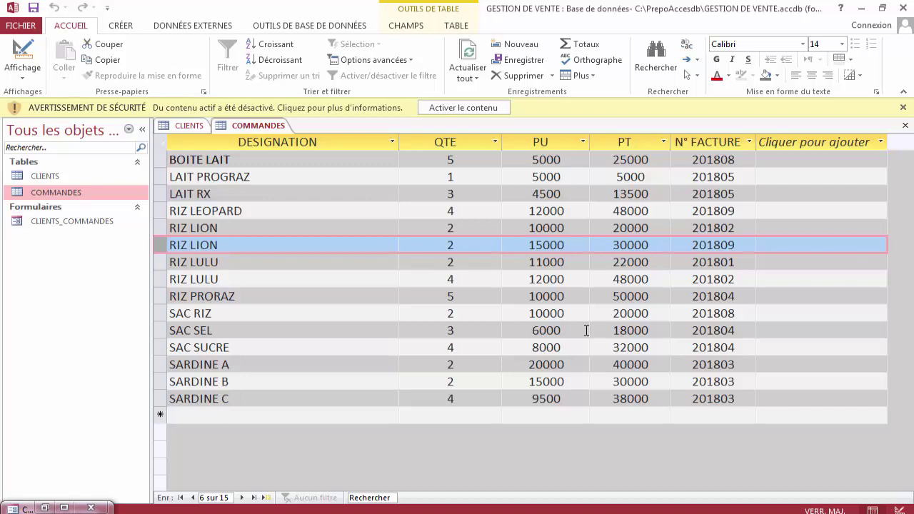
left_click(201, 210)
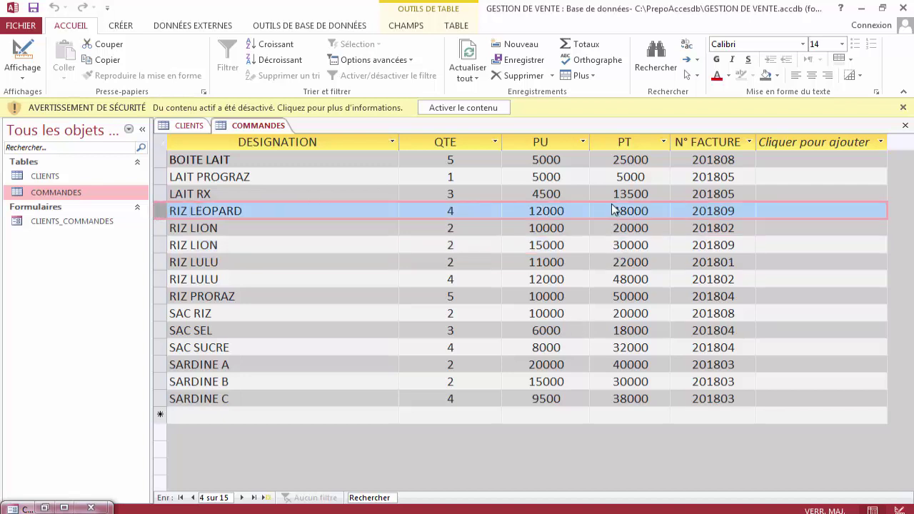
left_click(746, 210)
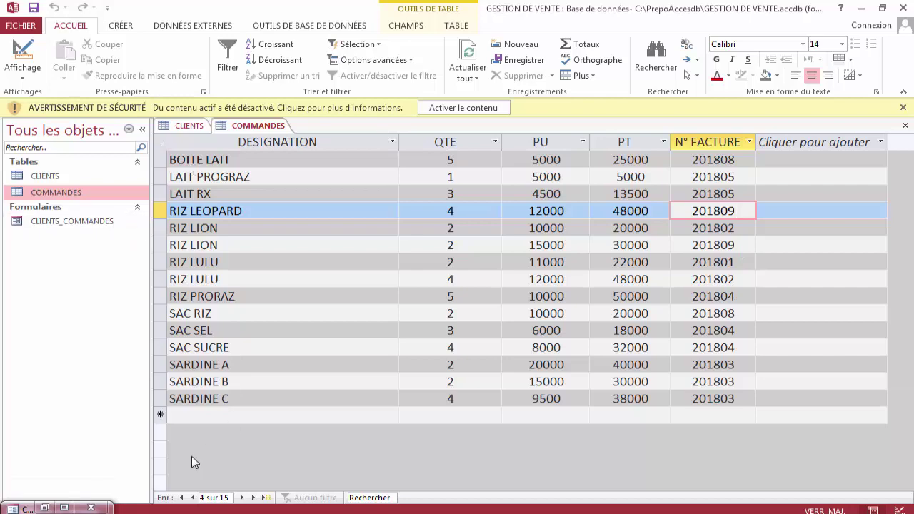
left_click(64, 508)
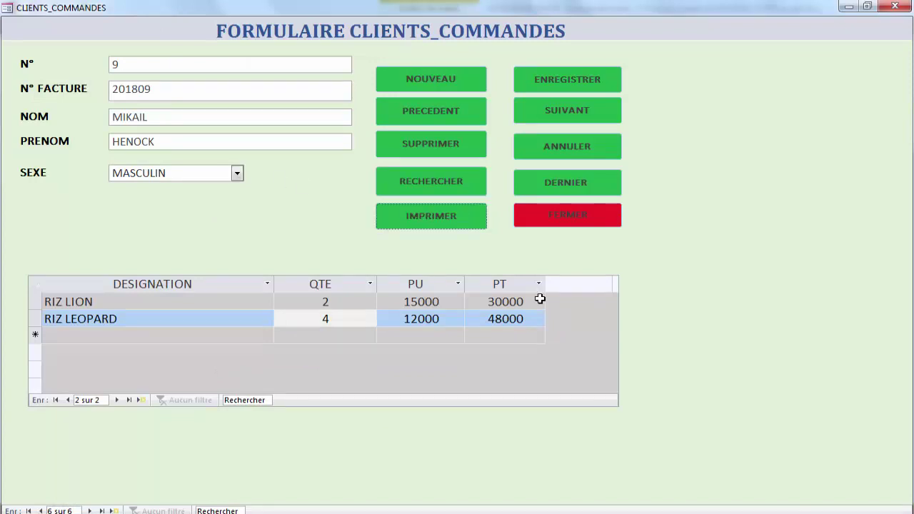
left_click(442, 112)
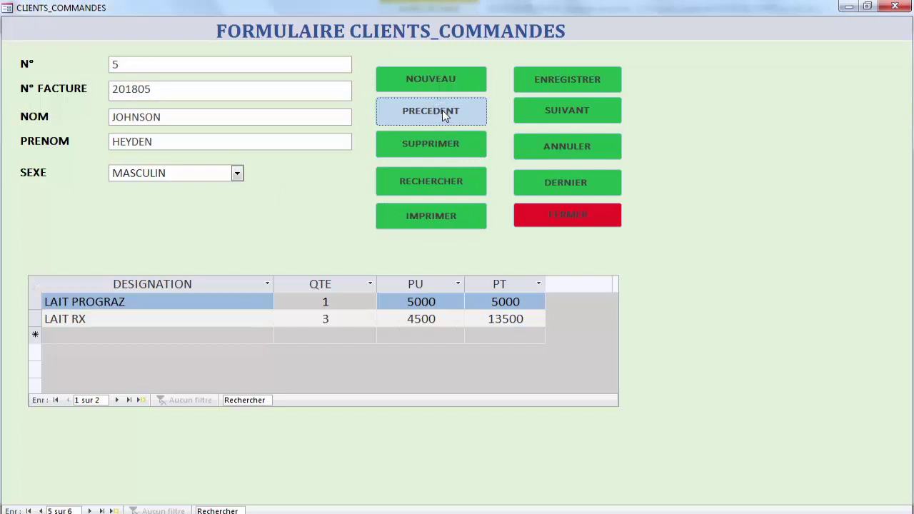
left_click(442, 112)
left_click(442, 112)
left_click(441, 112)
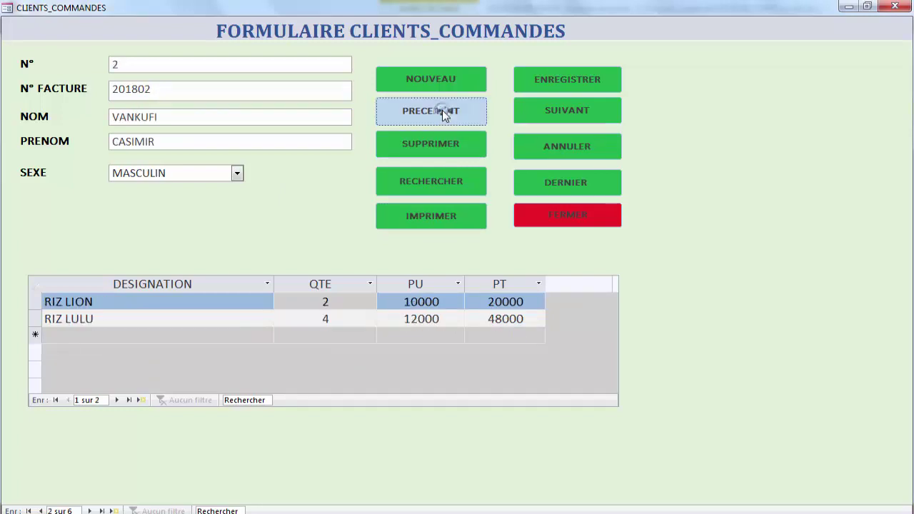
left_click(442, 112)
left_click(580, 112)
left_click(581, 112)
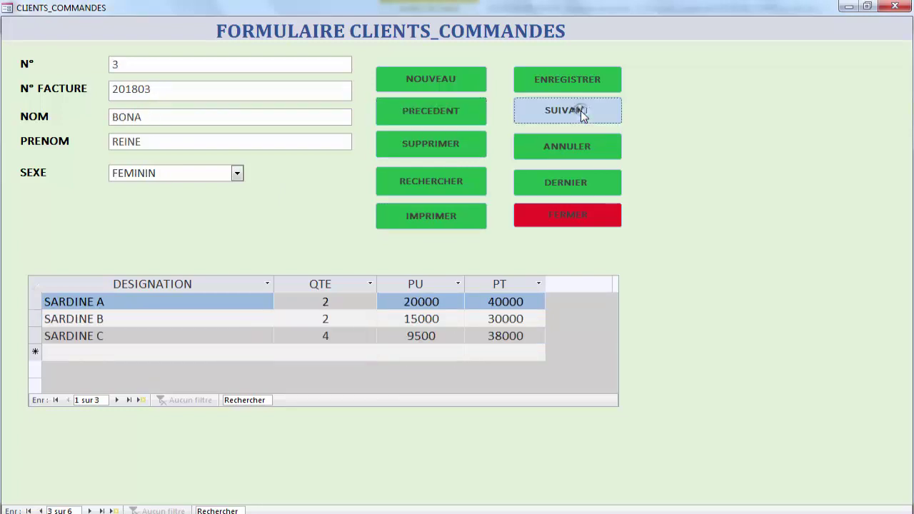
left_click(581, 111)
left_click(581, 110)
left_click(581, 111)
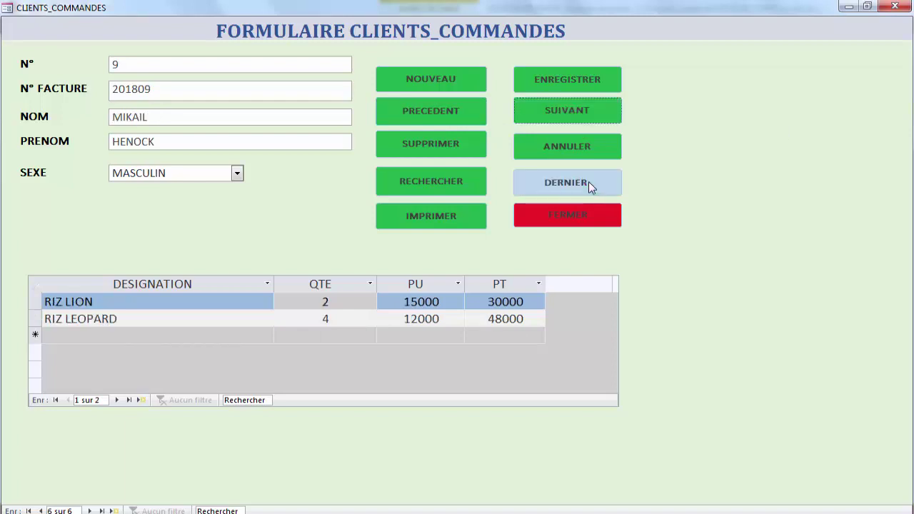
left_click(464, 114)
left_click(464, 114)
left_click(464, 114)
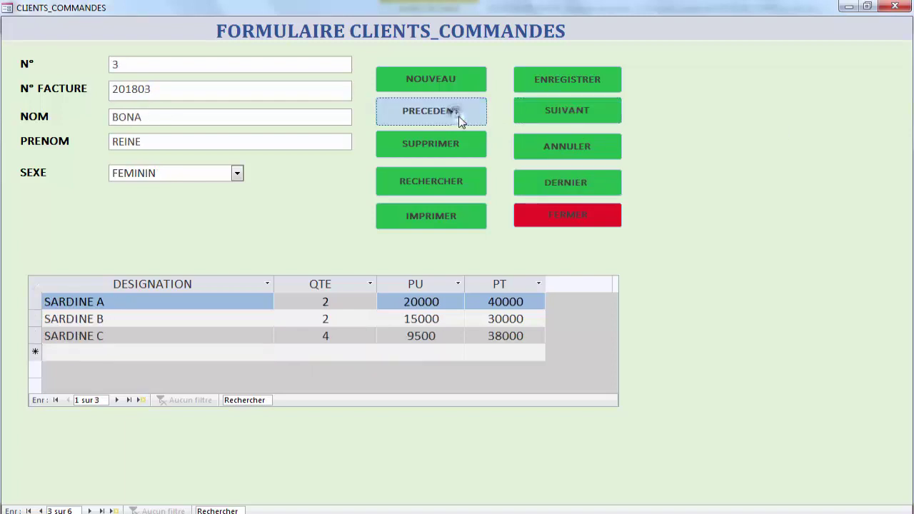
left_click(580, 187)
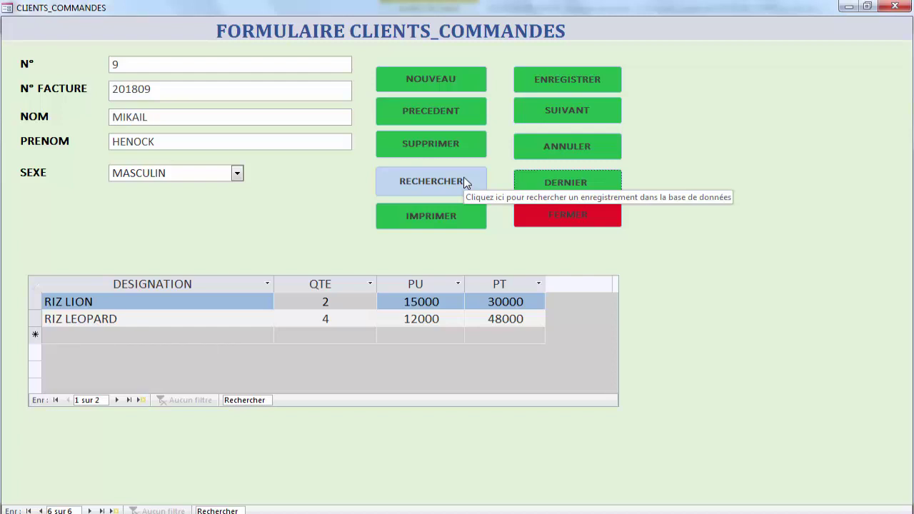
Step: Use RECHERCHER to filter the form to invoice 201803, client 3 with three SARDINE lines
left_click(464, 182)
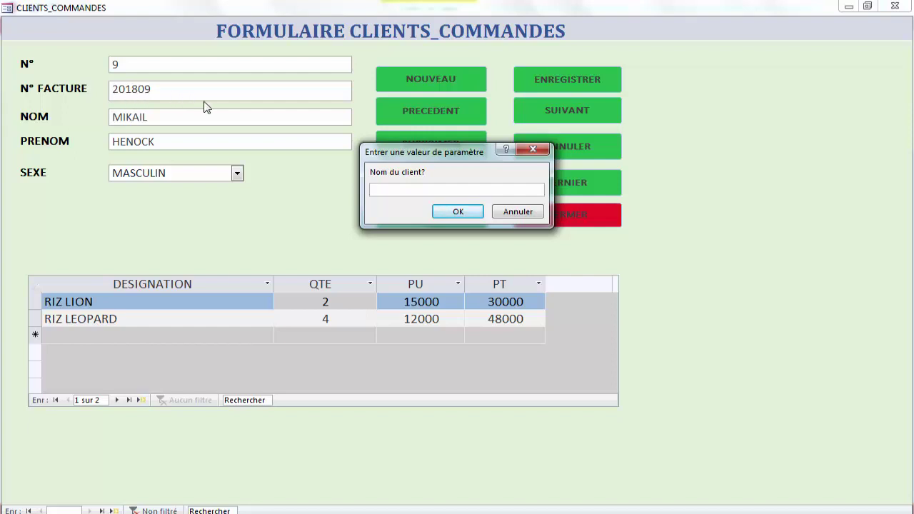
type("201802")
left_click(458, 213)
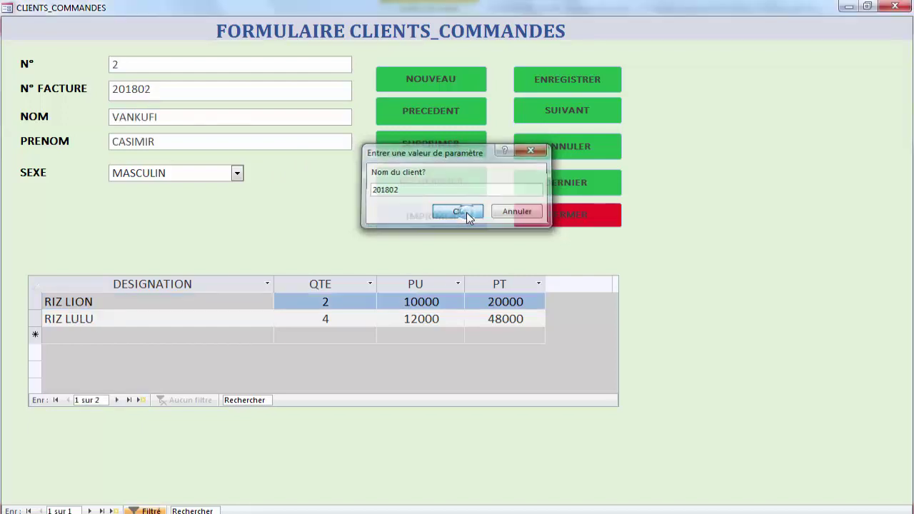
double_click(146, 89)
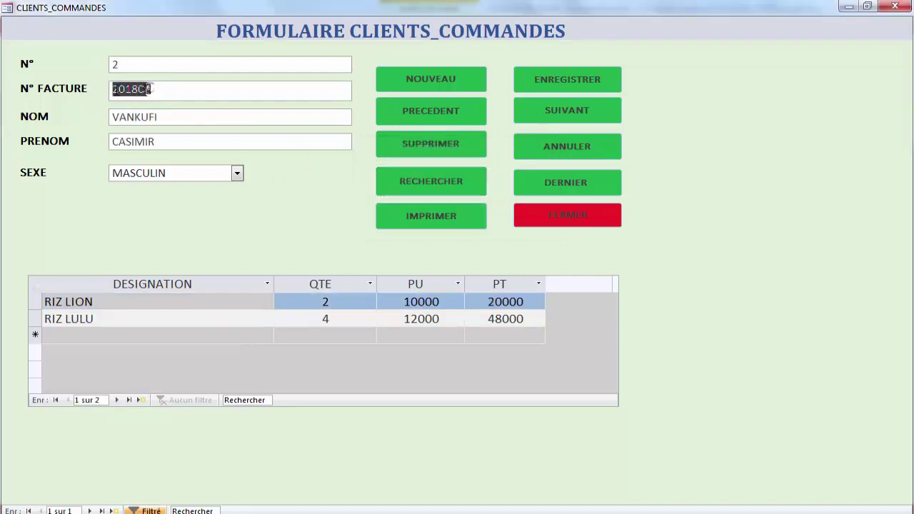
left_click(452, 181)
type("2")
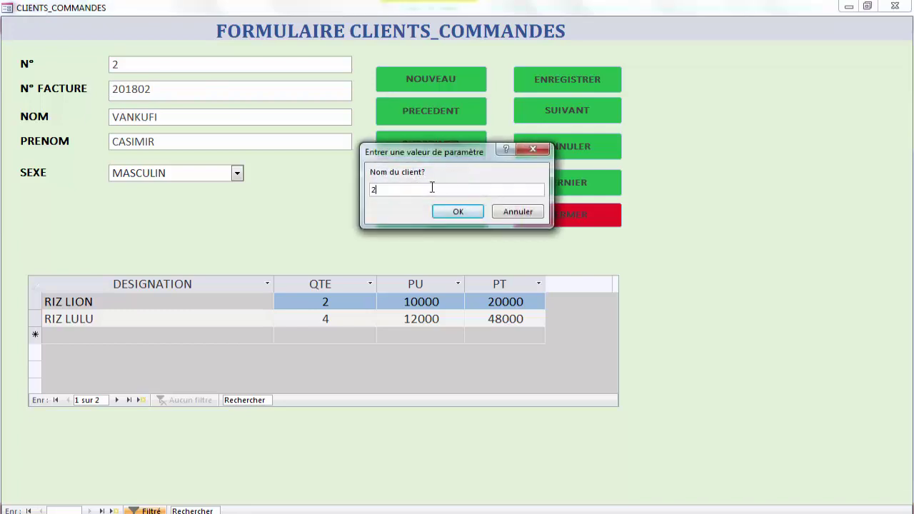
type("01803")
left_click(462, 212)
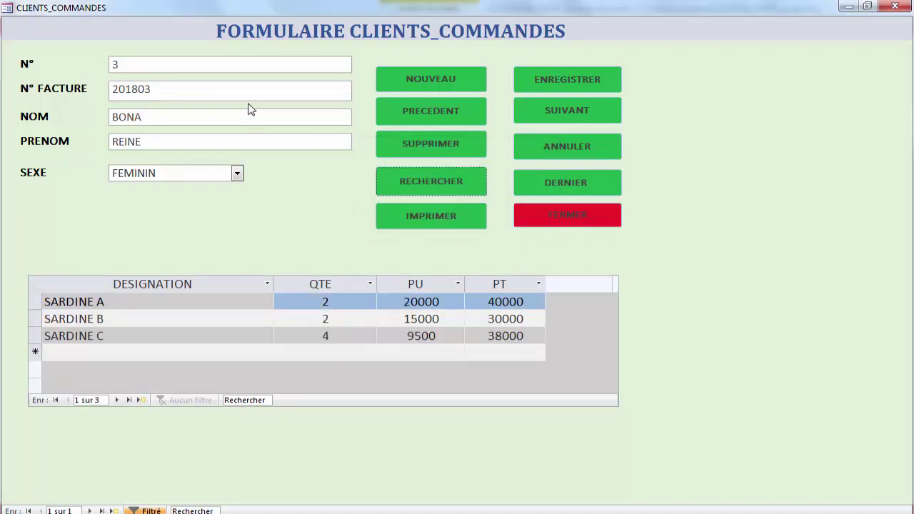
left_click(214, 90)
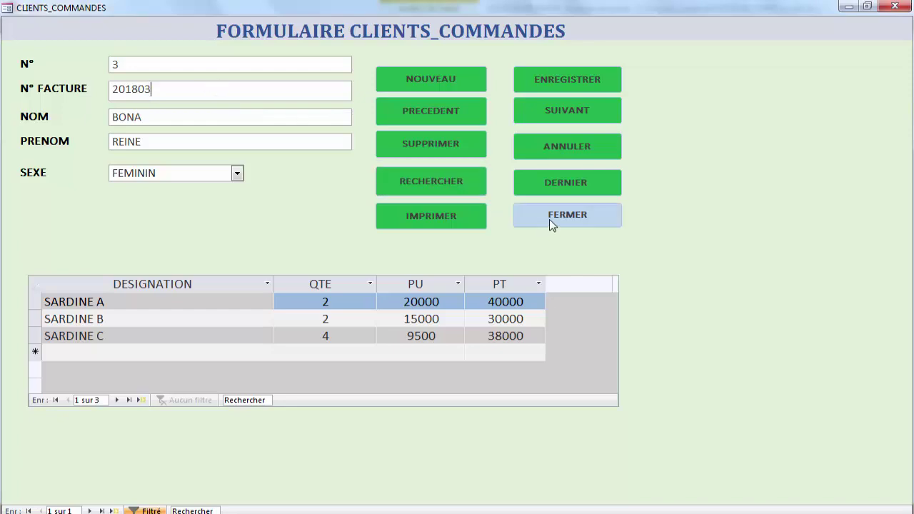
Step: Close and reopen CLIENTS_COMMANDES, jump to the last record, invoice 201809, and delete it
left_click(550, 221)
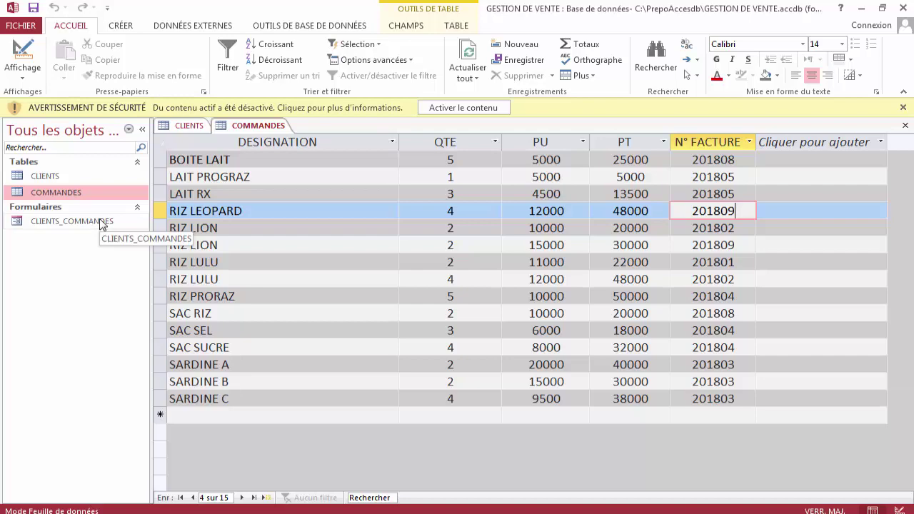
double_click(100, 222)
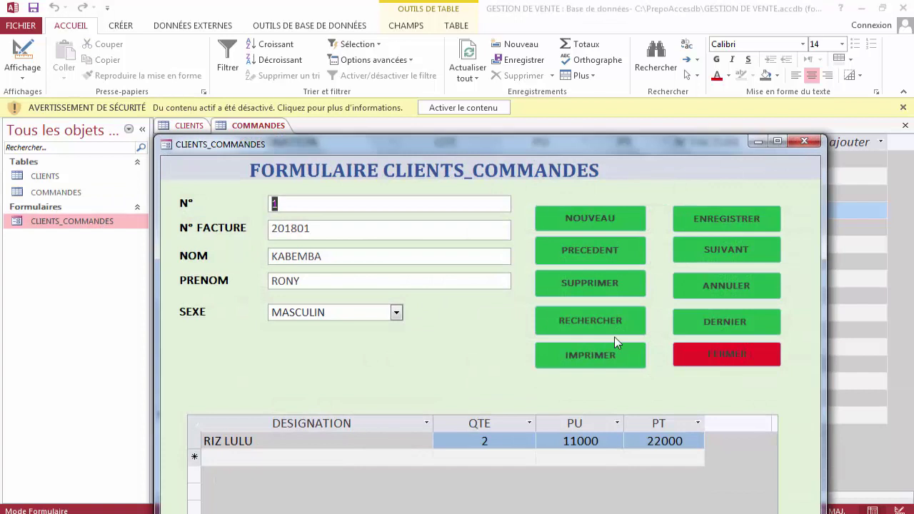
left_click(698, 324)
left_click(283, 253)
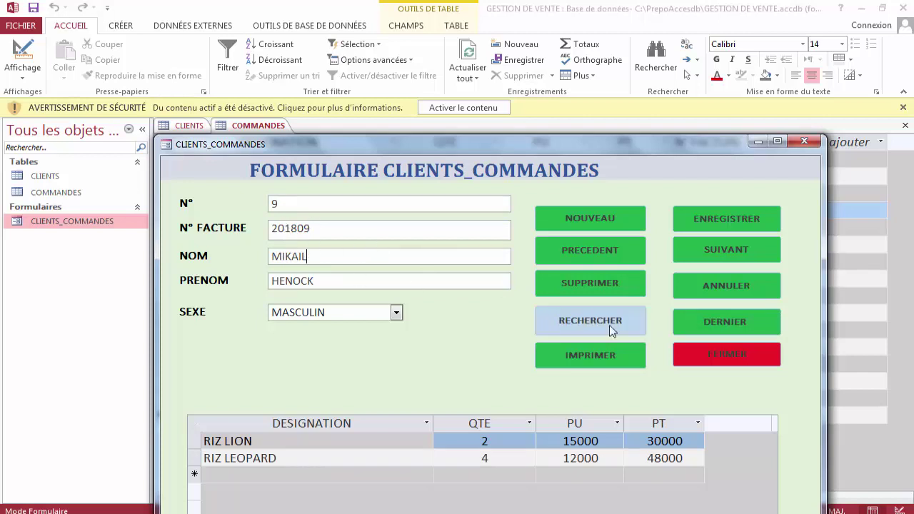
left_click(577, 289)
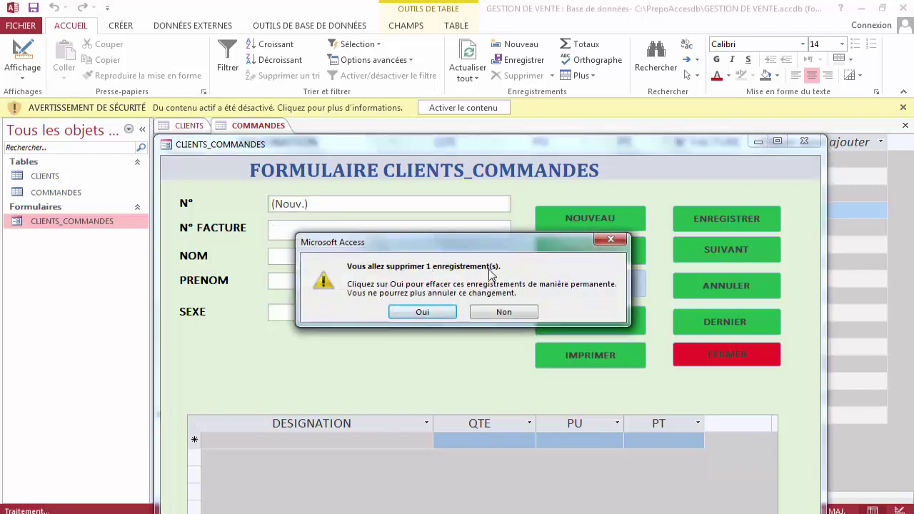
Step: Confirm the deletion and refresh the CLIENTS table so only five clients remain
left_click(446, 315)
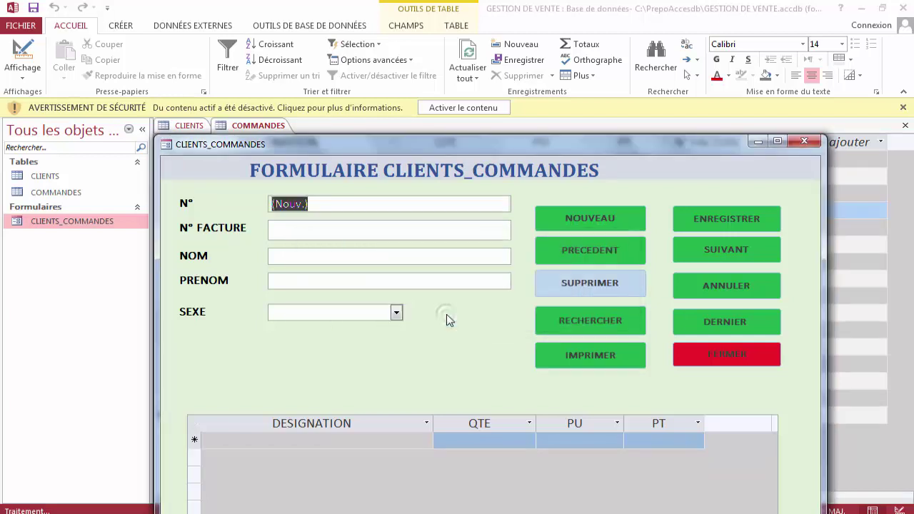
double_click(74, 176)
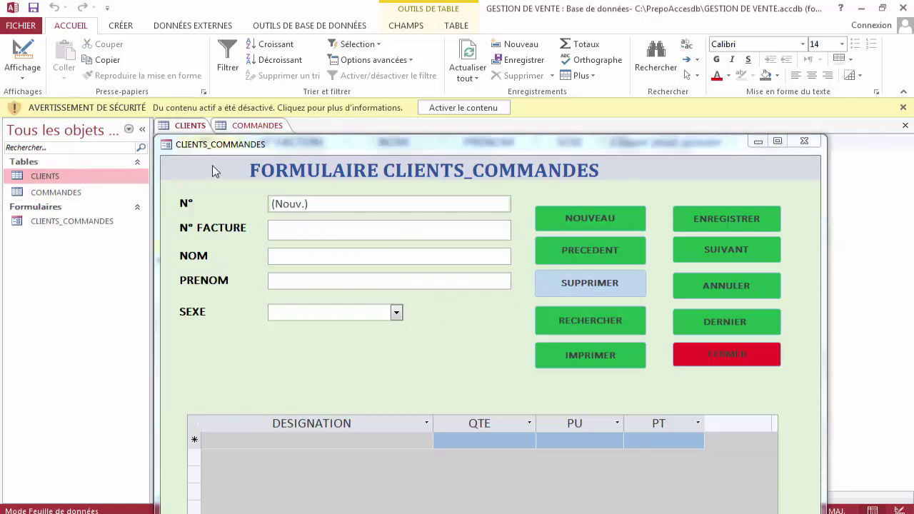
left_click_drag(262, 146, 338, 296)
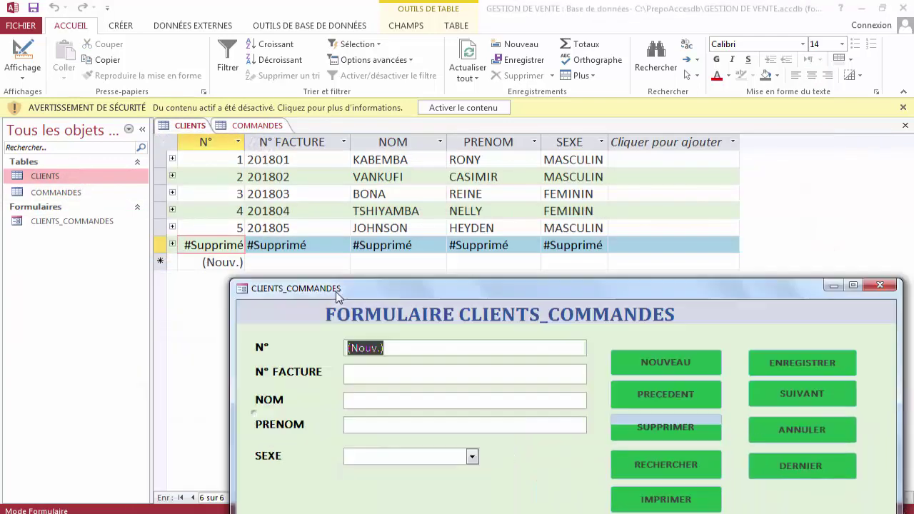
left_click(468, 50)
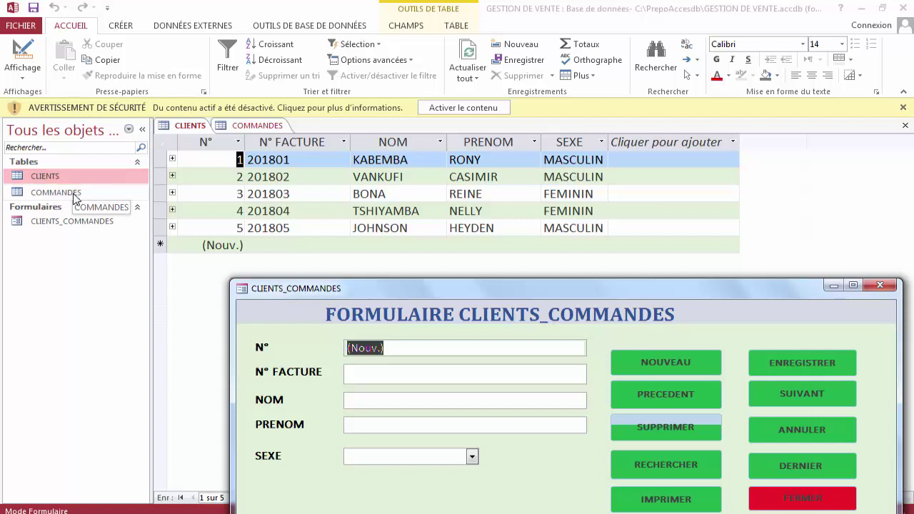
Step: Open the COMMANDES table beside the form, then return to the CLIENTS table
double_click(76, 193)
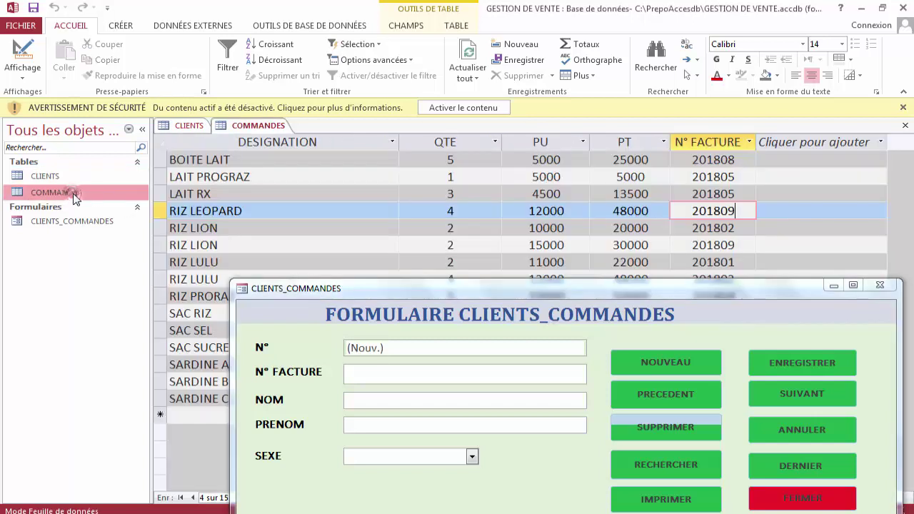
left_click_drag(404, 290, 339, 462)
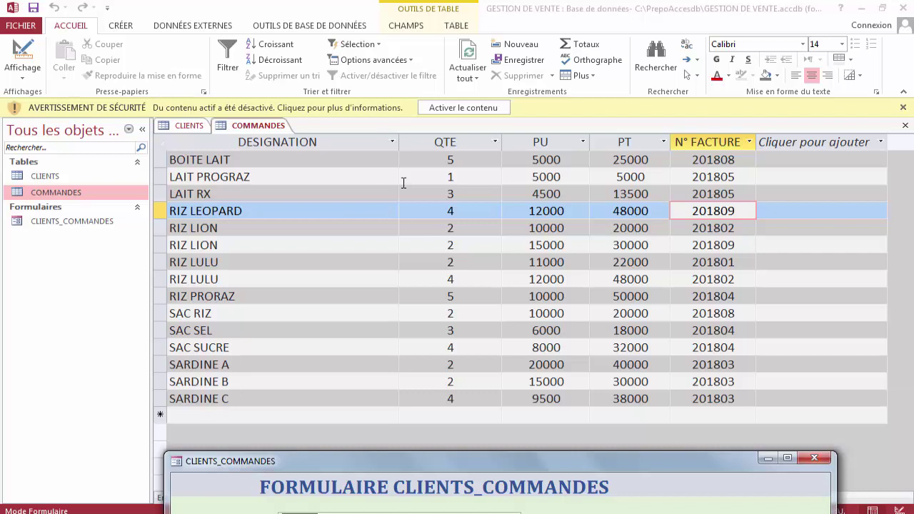
left_click(745, 212)
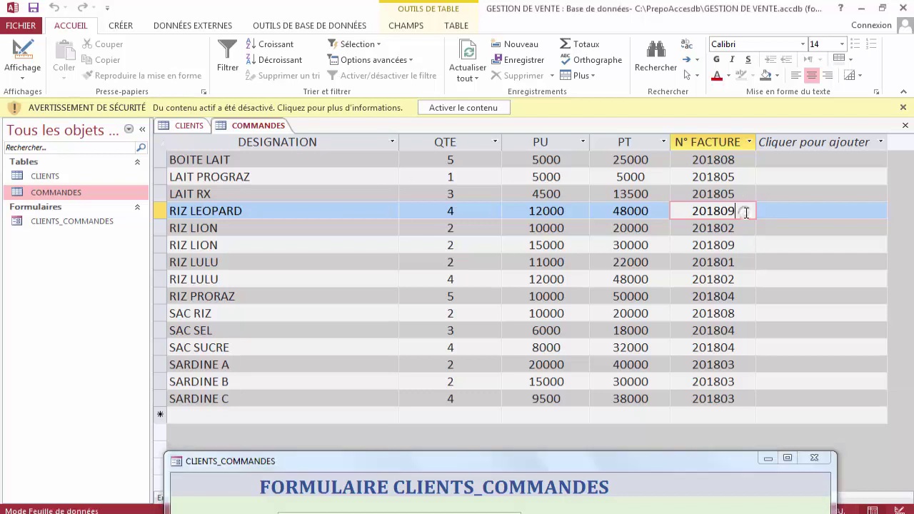
left_click(189, 125)
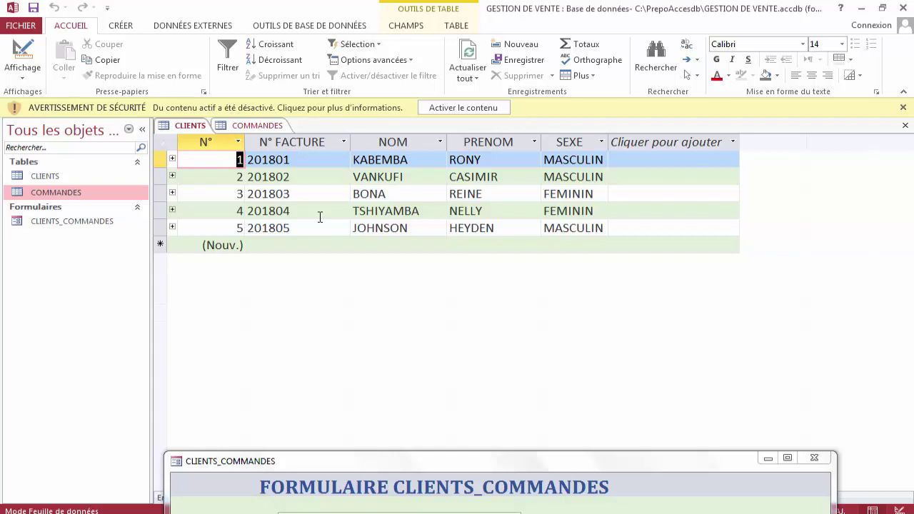
Step: Close Access and open Ordinateur from the Start menu to view drives C:, D: and removable drives
left_click(905, 9)
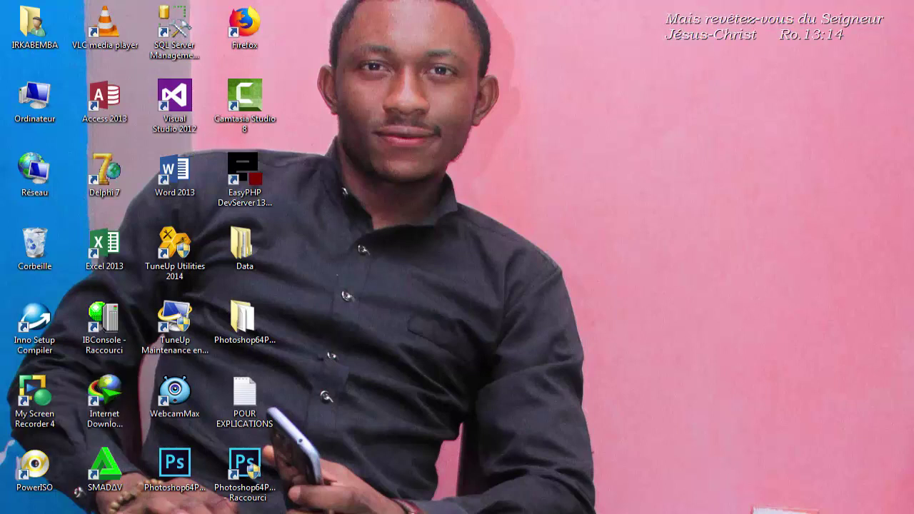
left_click(17, 513)
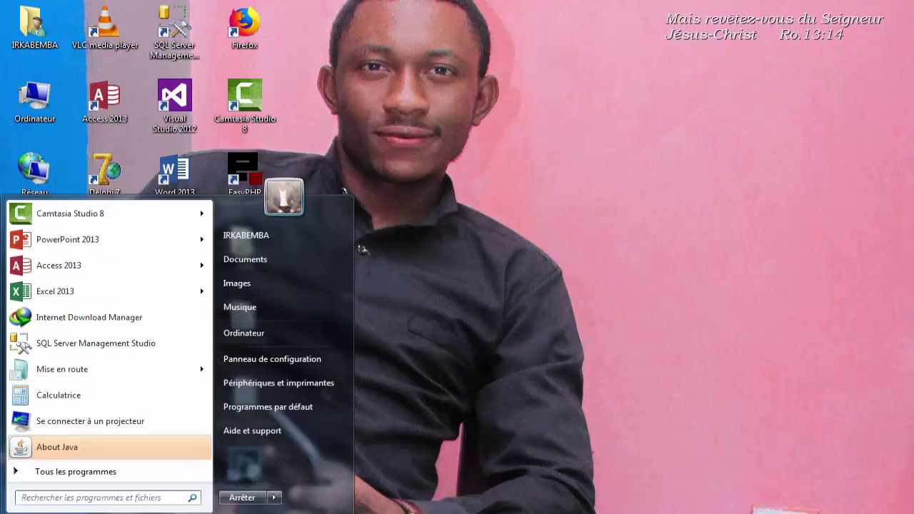
left_click(261, 332)
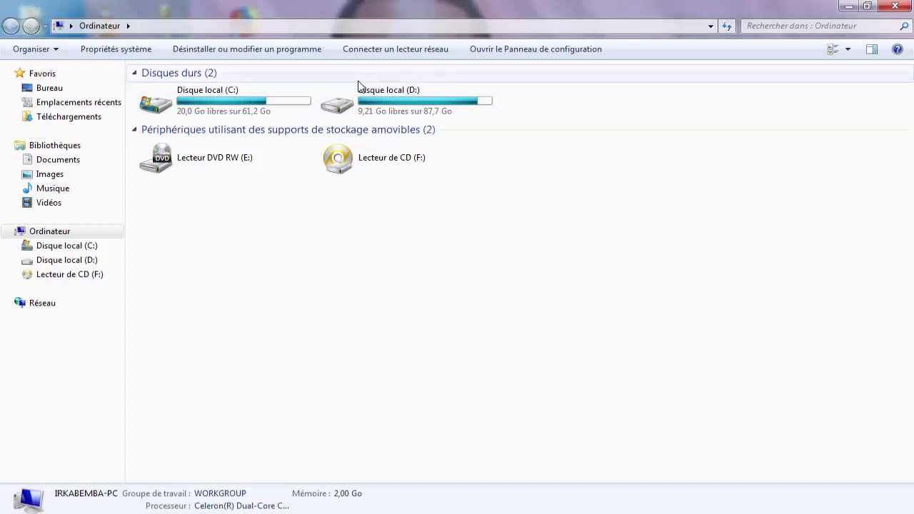
Step: Make a new folder named ACCESSDB on Disque local (C:) and close the Explorer window
double_click(288, 109)
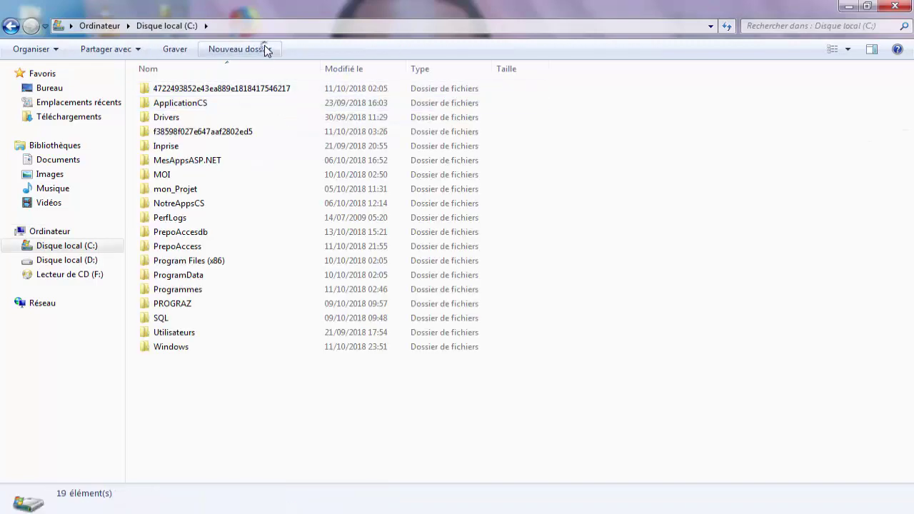
left_click(266, 49)
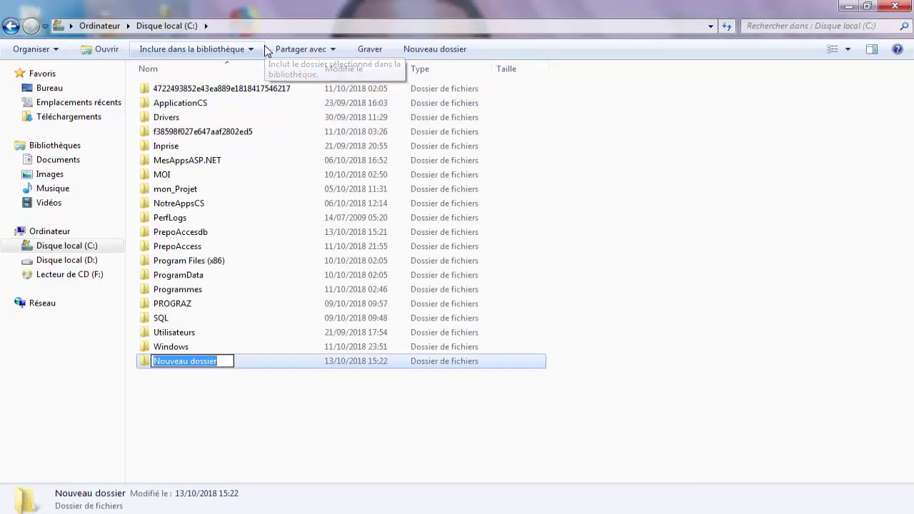
type("A")
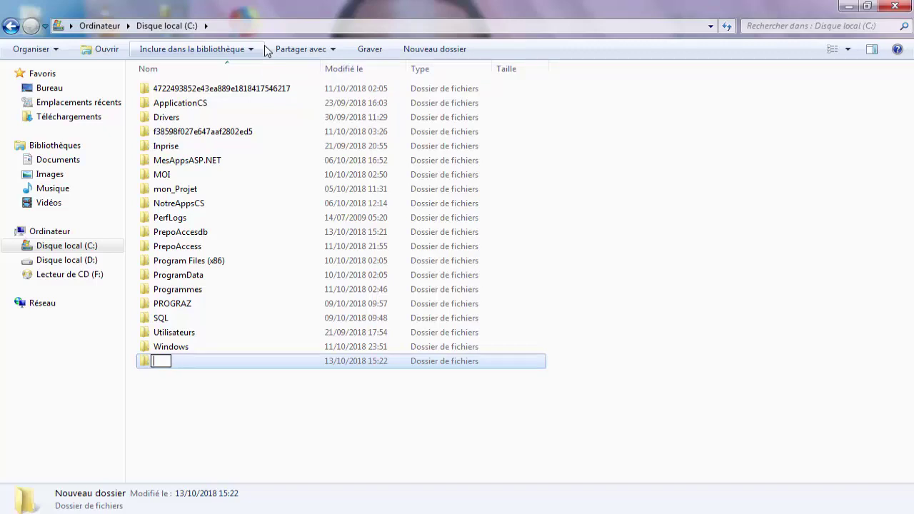
type("CC")
type("ESS")
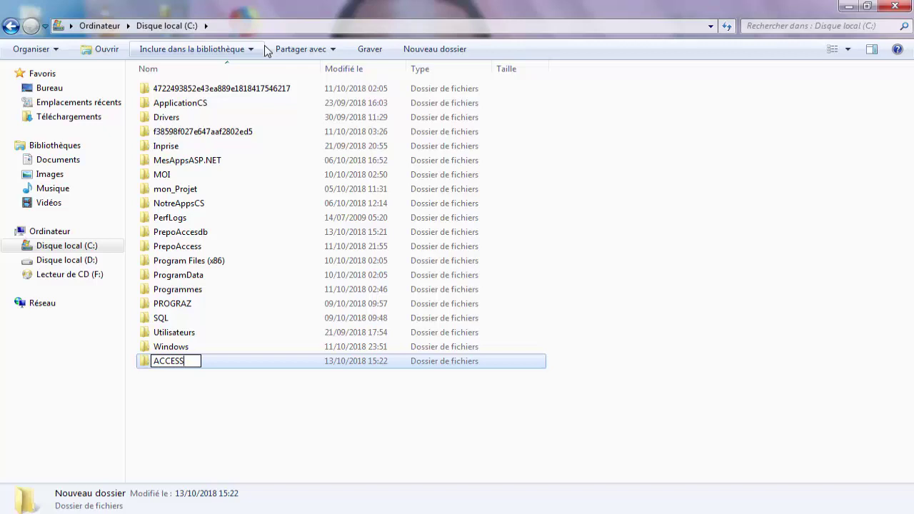
type("DB")
key("Return")
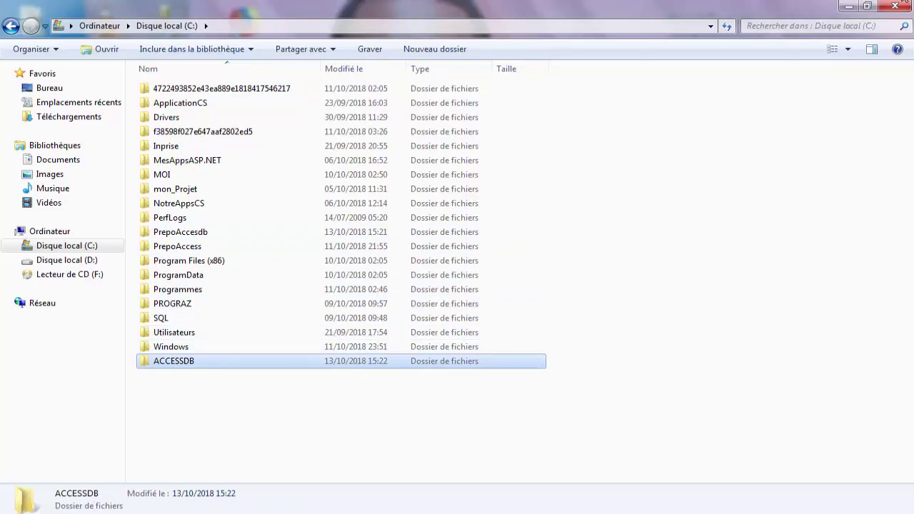
left_click(885, 6)
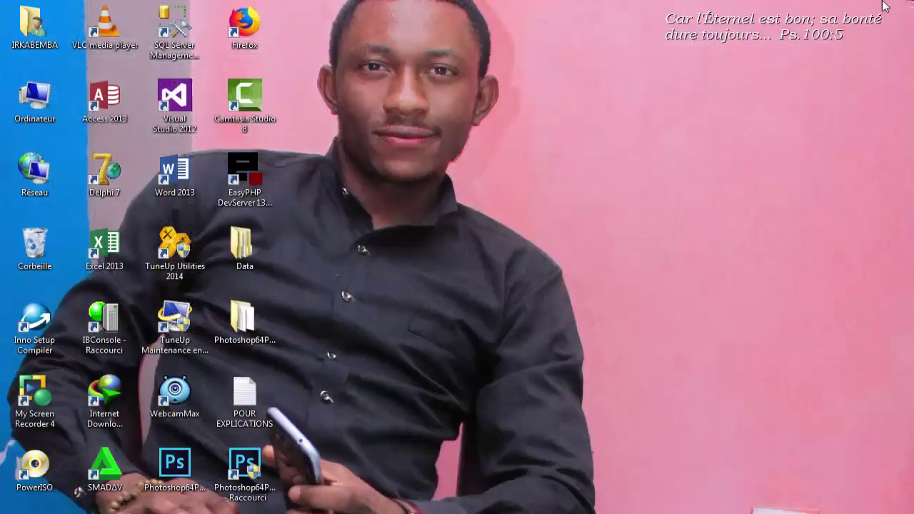
Step: Launch Access and start a blank desktop database named GESTION DE VENTE
double_click(117, 117)
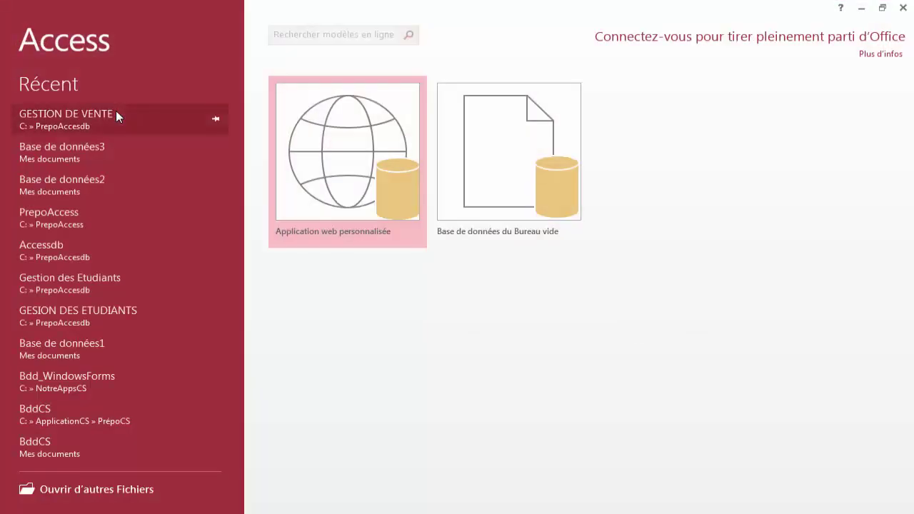
left_click(480, 192)
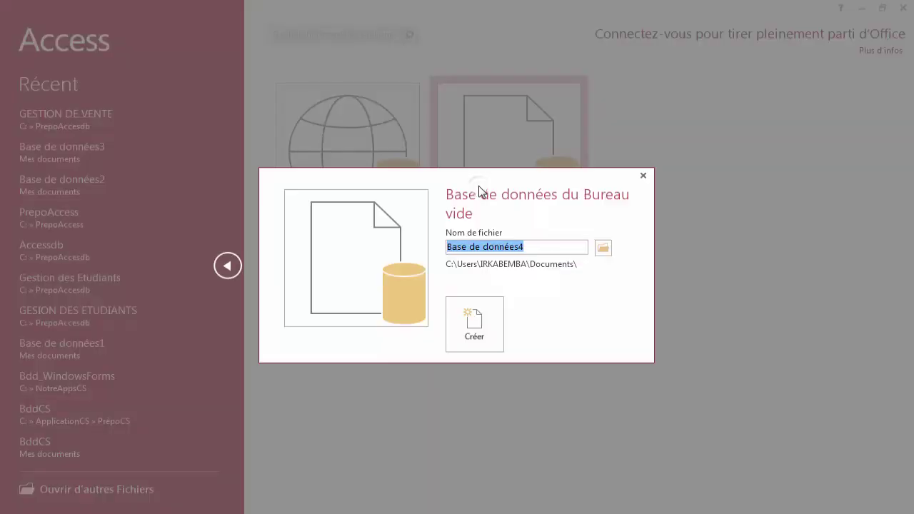
key("BackSpace")
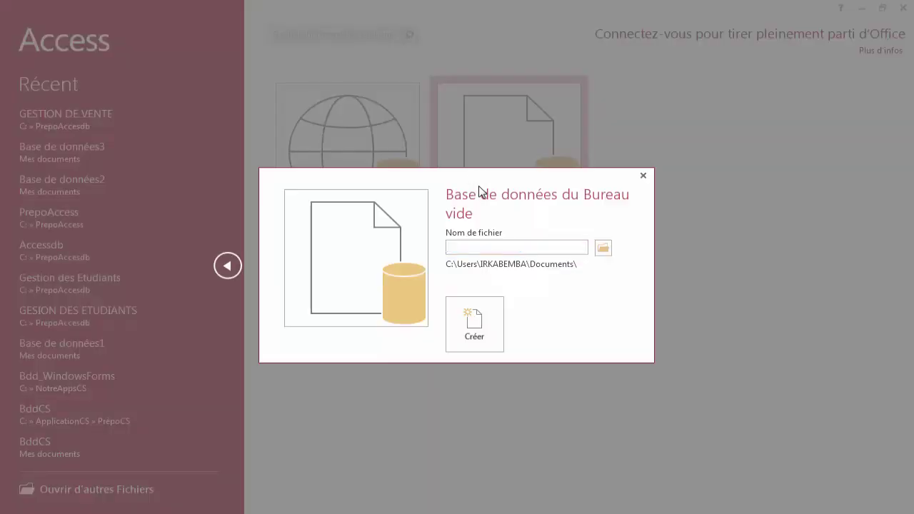
type("GESTIO")
type("N DE VENTE")
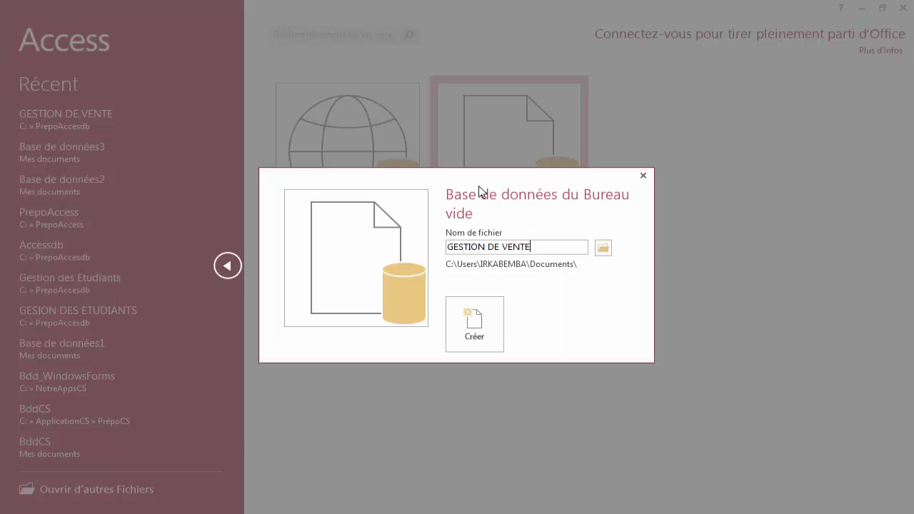
Step: Set the database's save location to the C:\ACCESSDB folder
left_click(604, 249)
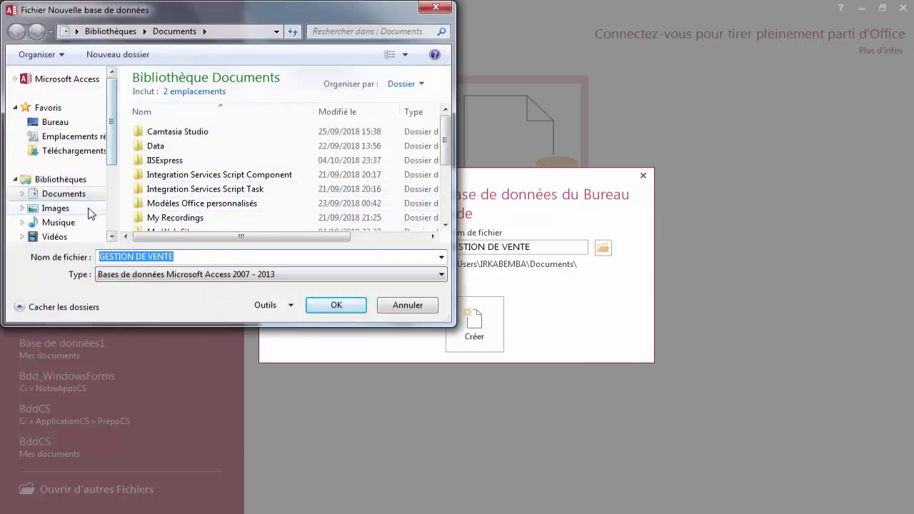
scroll(114, 163, "down", 1)
scroll(114, 162, "down", 1)
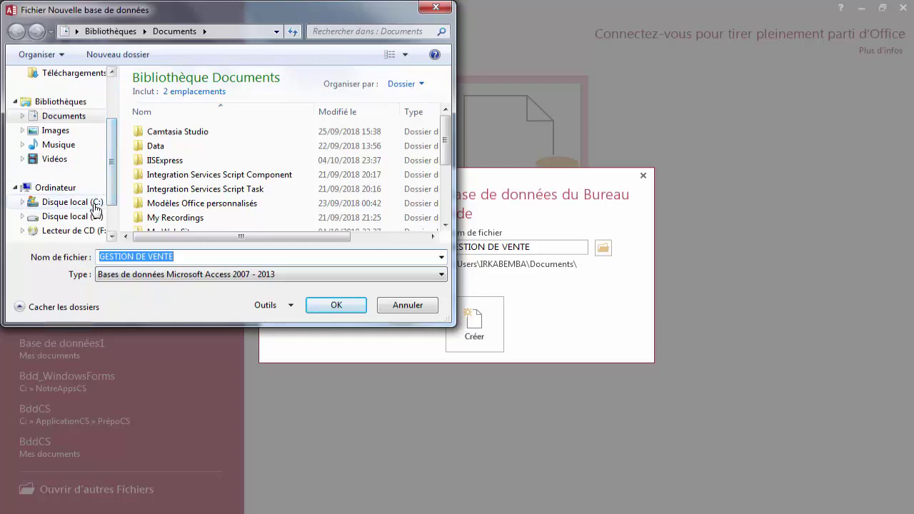
left_click(94, 202)
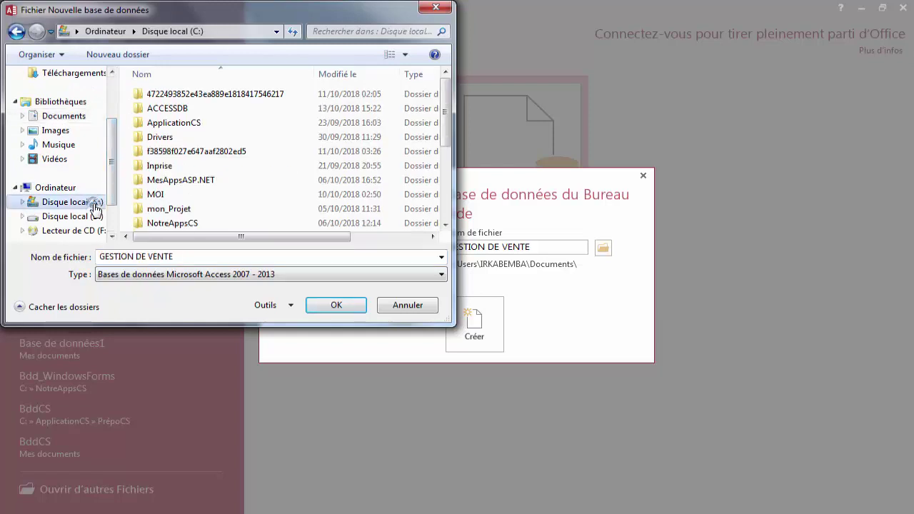
left_click(232, 109)
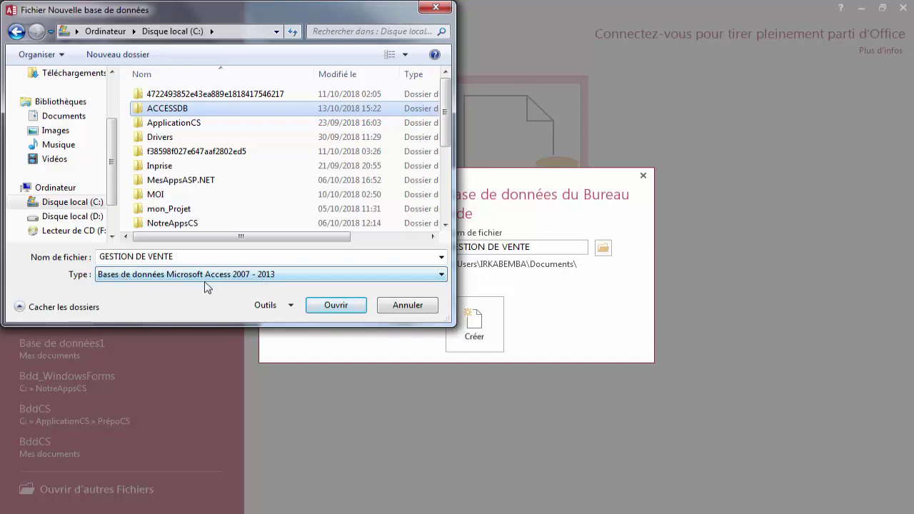
left_click(332, 313)
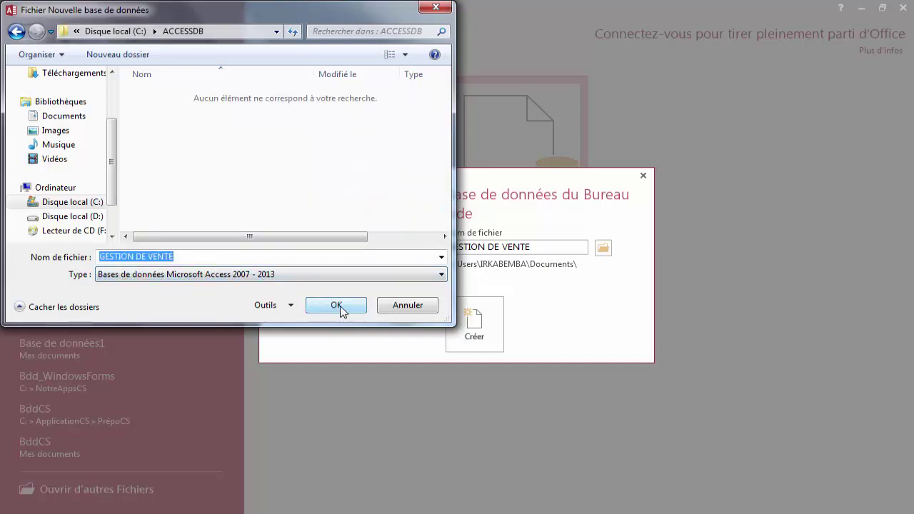
left_click(334, 311)
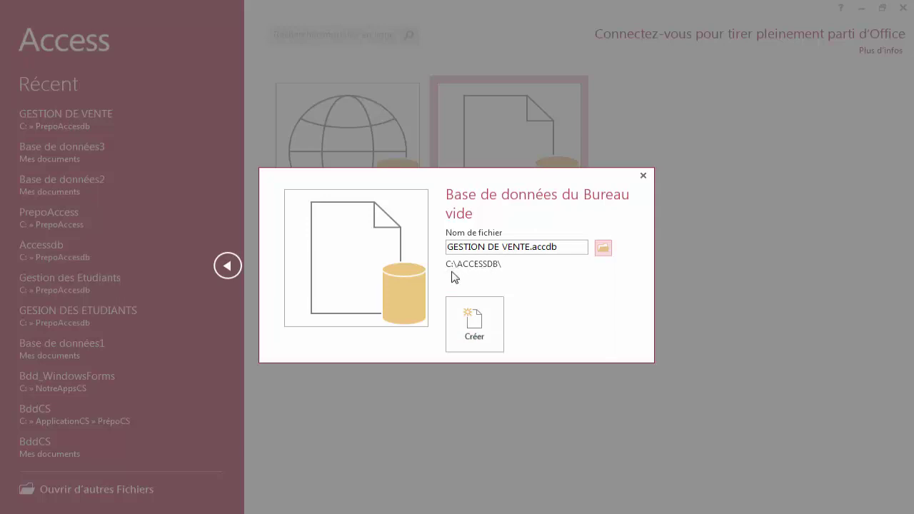
Step: Create GESTION DE VENTE.accdb, close the default Table1 and start a new design-view table
left_click(482, 325)
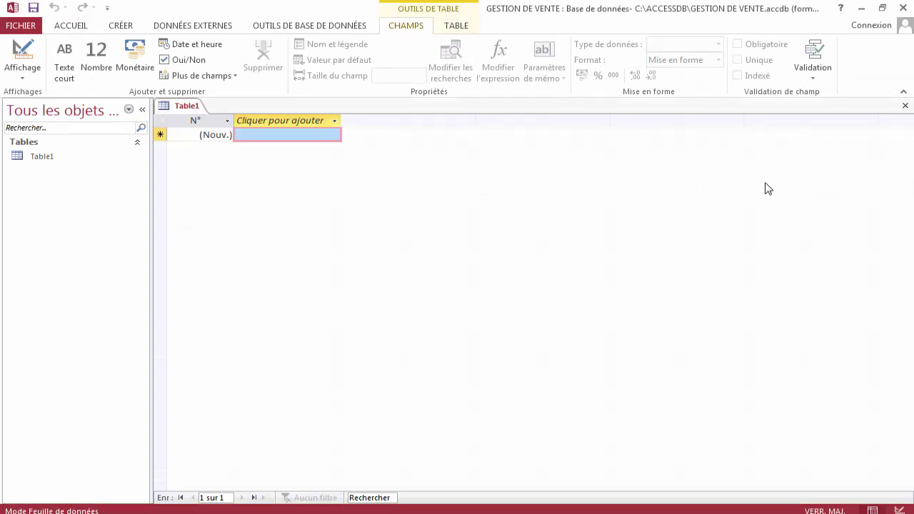
left_click(905, 106)
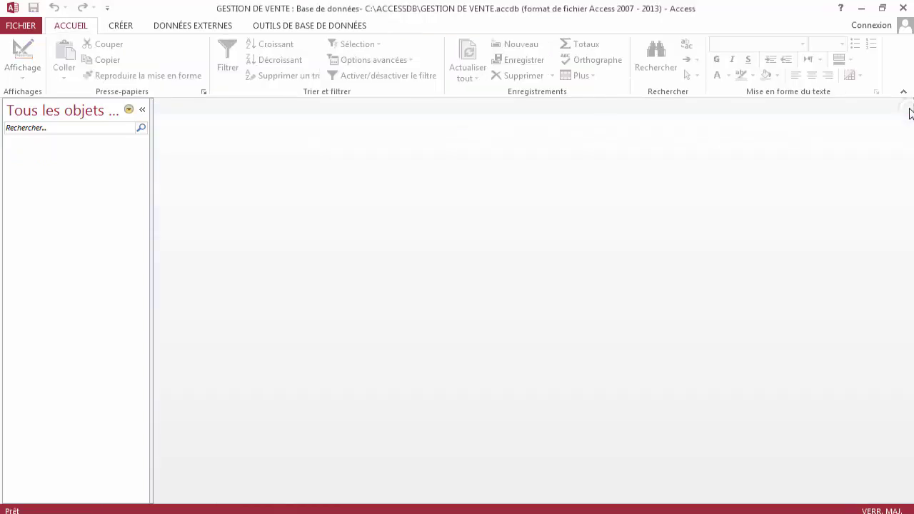
left_click(131, 29)
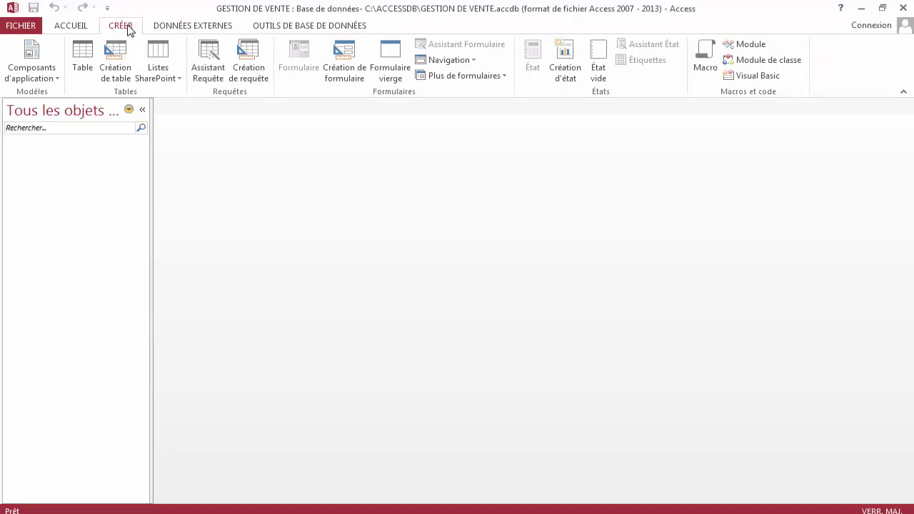
left_click(126, 62)
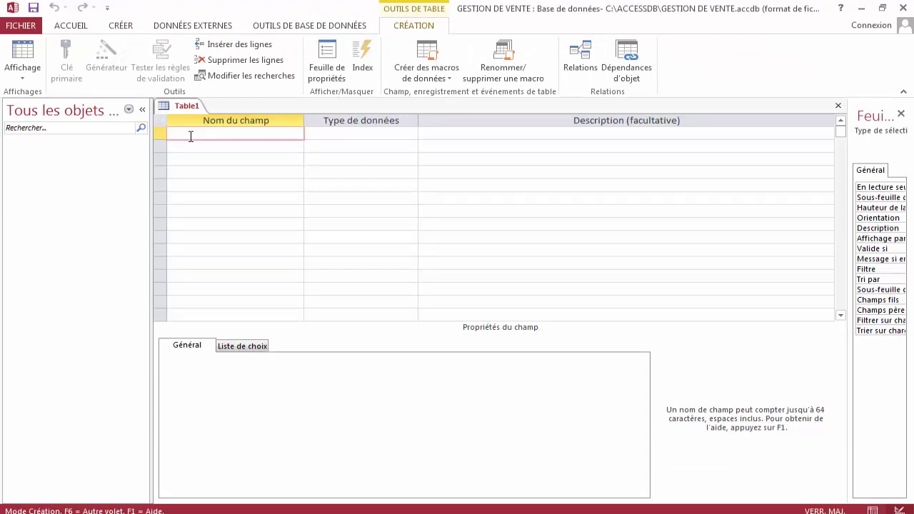
Step: Add the N° field with data type NuméroAuto
type("N")
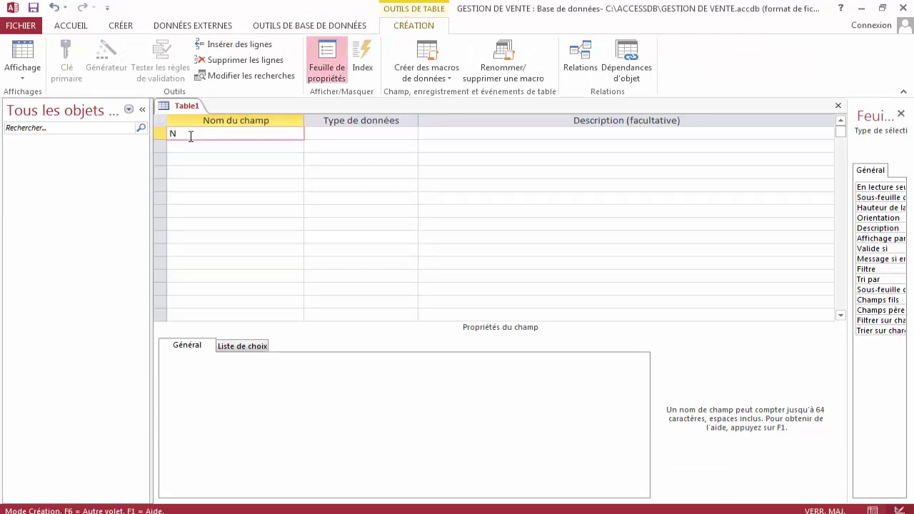
type(")")
key("Tab")
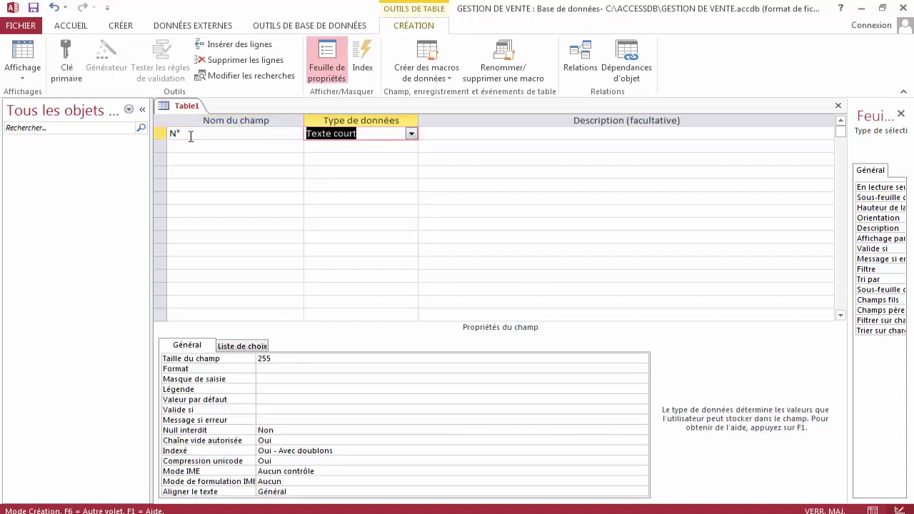
left_click(410, 135)
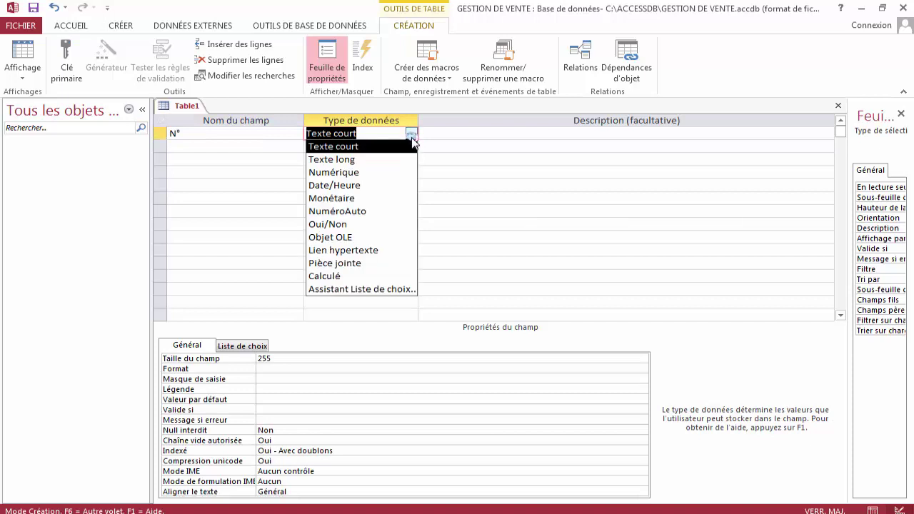
left_click(351, 211)
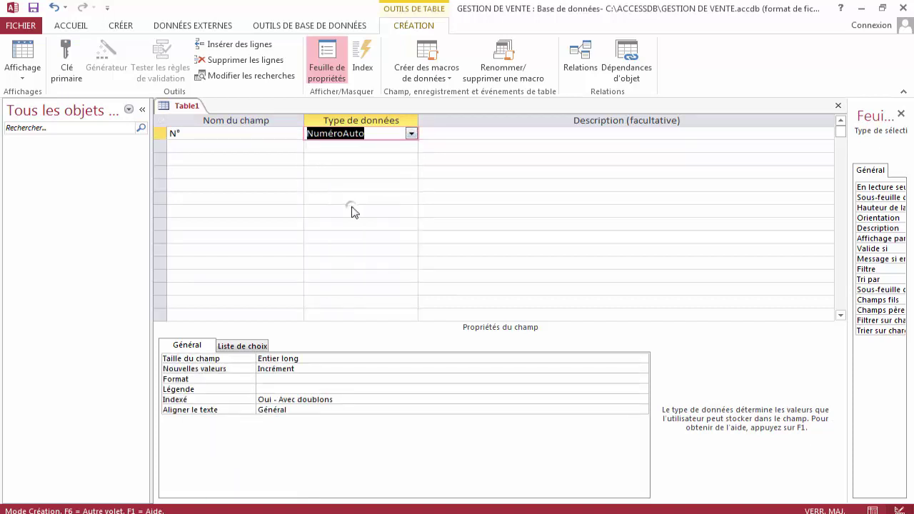
key("Tab")
key("Tab")
type("N° F")
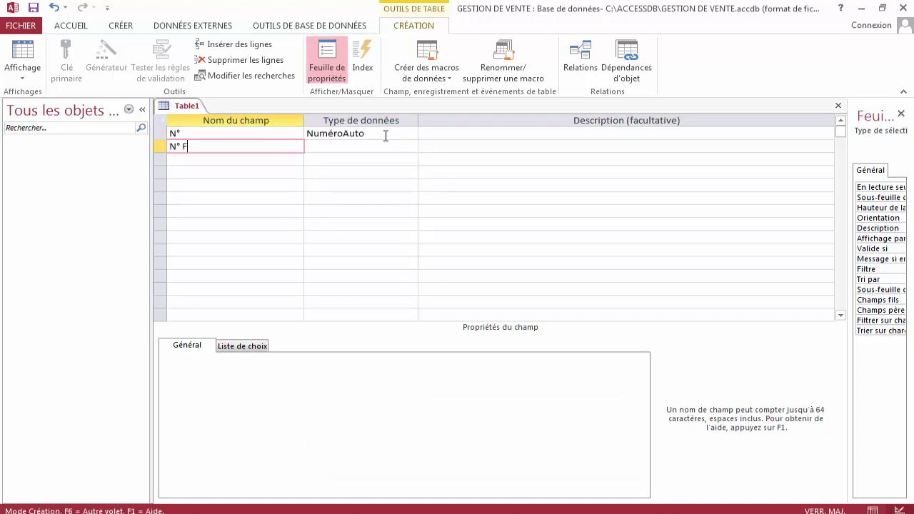
Step: Add the N° FACTURE field as short text
type("AC")
type("R")
type("TUR")
type("E")
key("Tab")
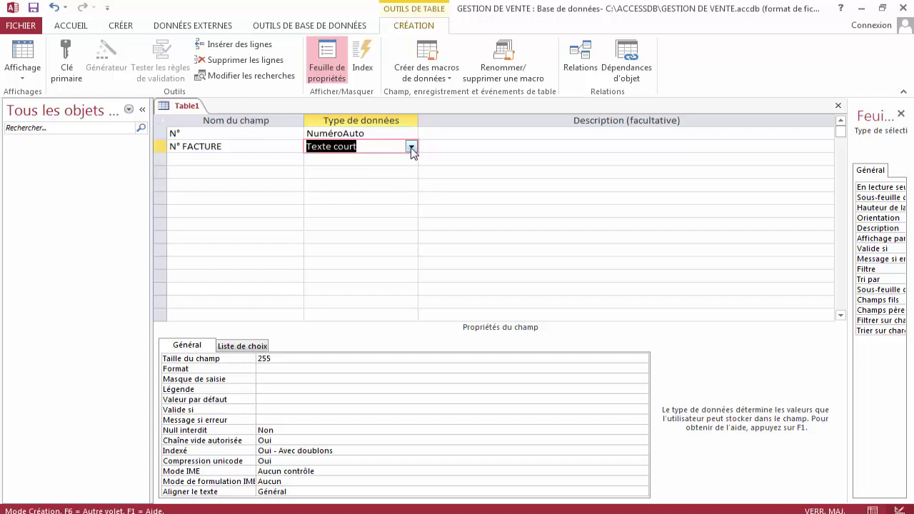
left_click(412, 148)
left_click(412, 148)
left_click(412, 148)
left_click(412, 148)
key("Tab")
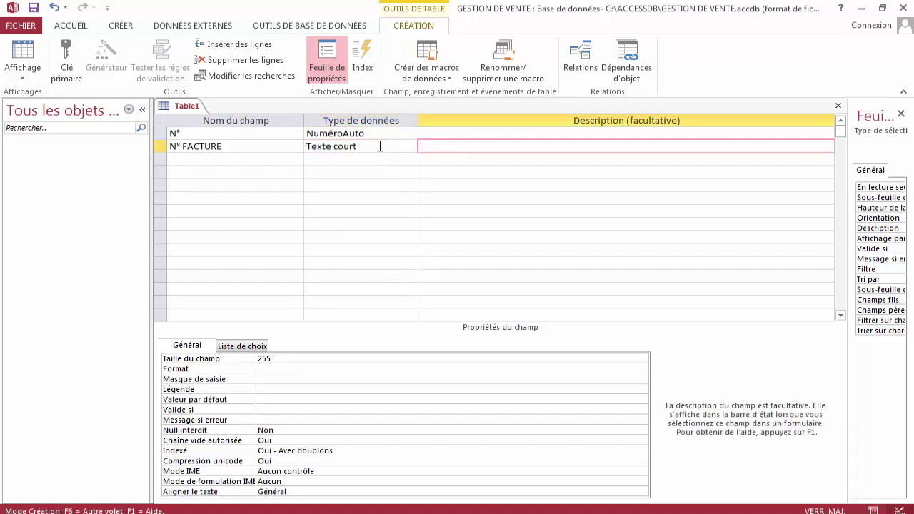
key("Tab")
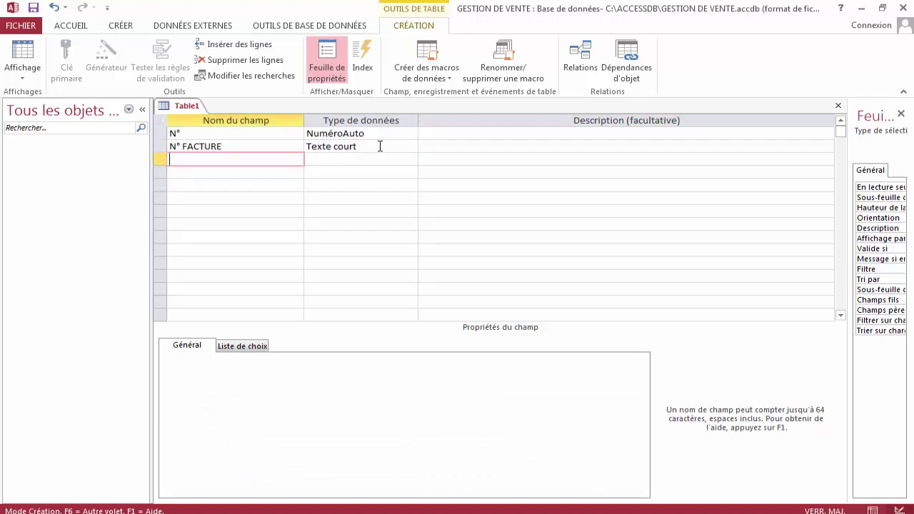
Step: Add NOM and PRENOM as short-text fields with a field size of 30
type("NOM")
key("Tab")
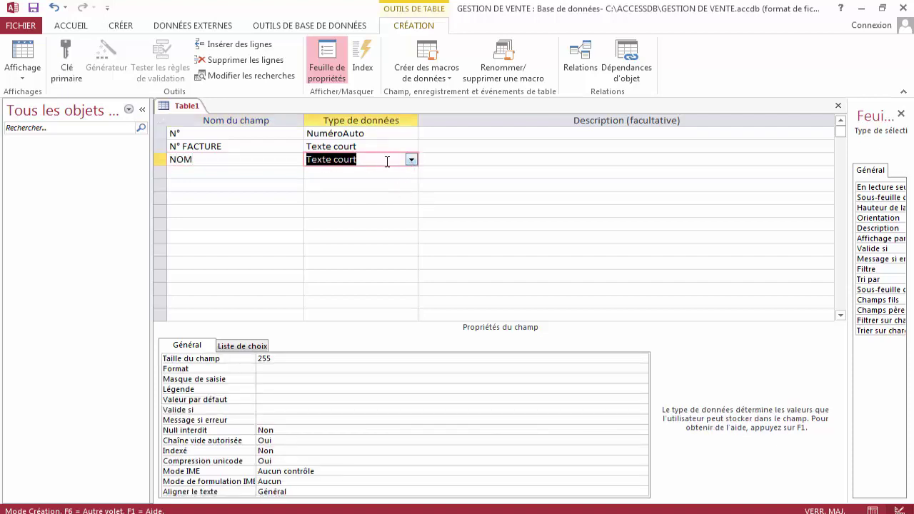
left_click(385, 161)
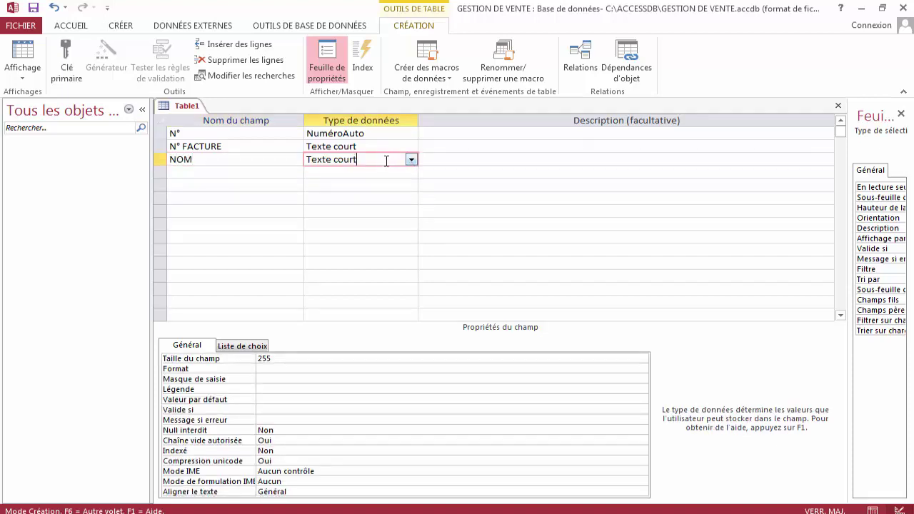
left_click(284, 357)
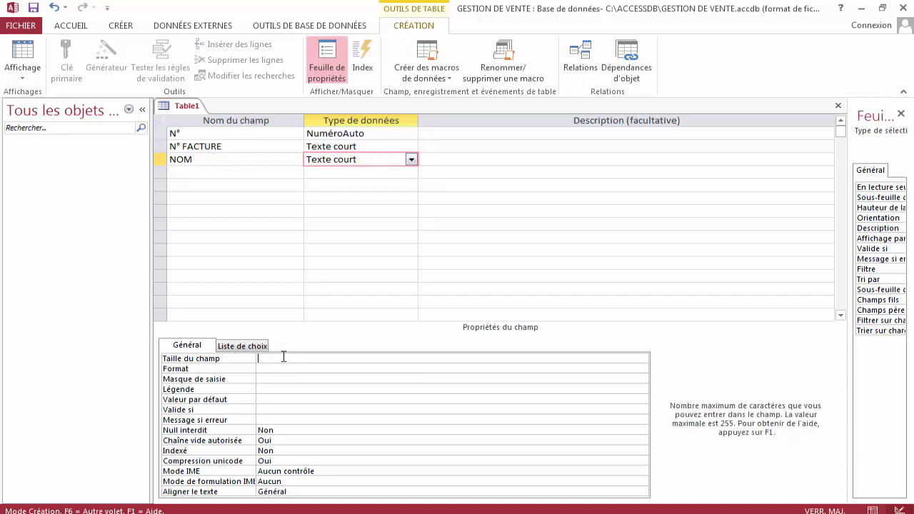
type("30")
left_click(447, 160)
key("Return")
type("P")
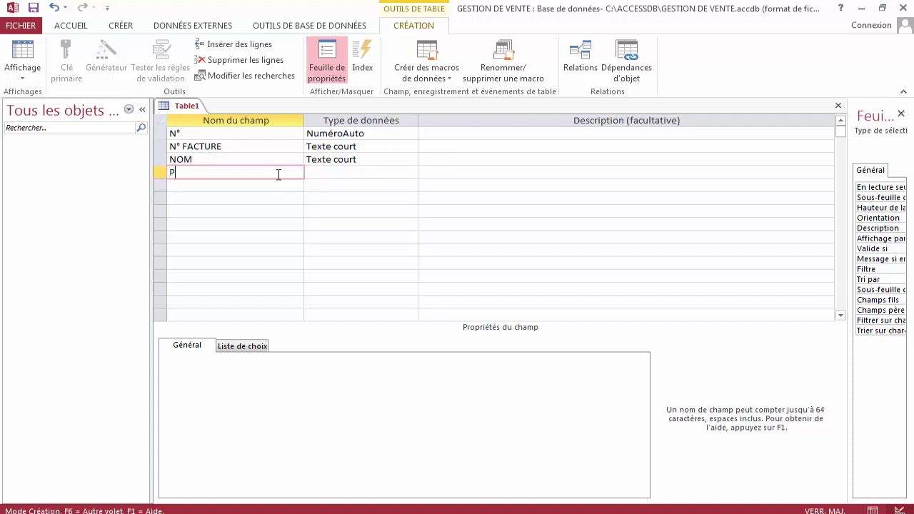
type("RENOM")
key("Tab")
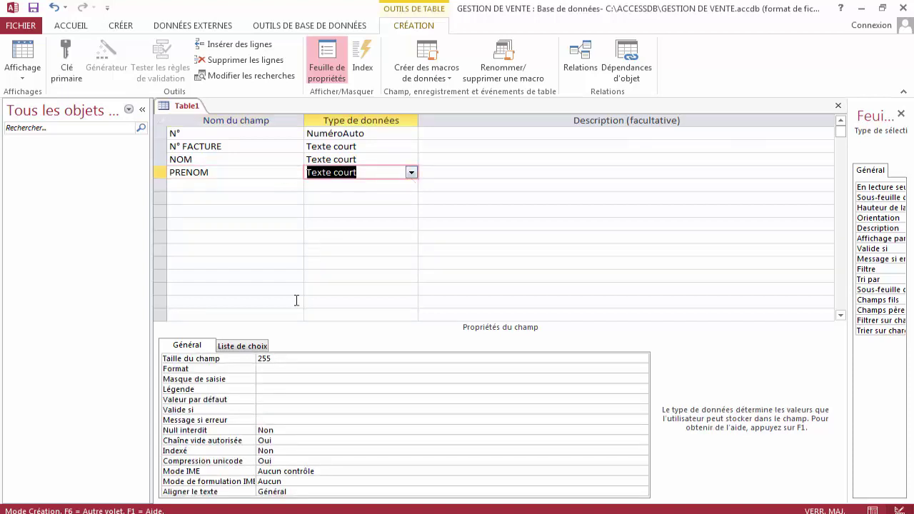
double_click(296, 357)
type("30")
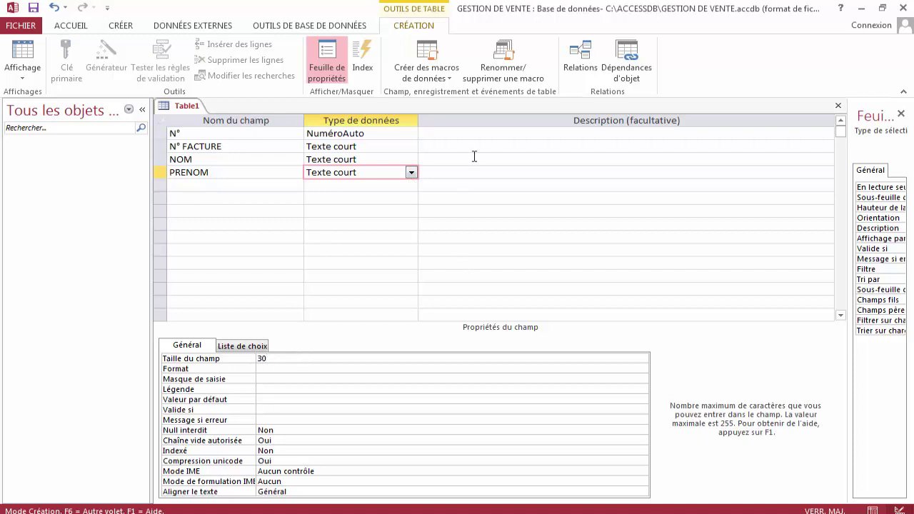
left_click(470, 177)
key("Return")
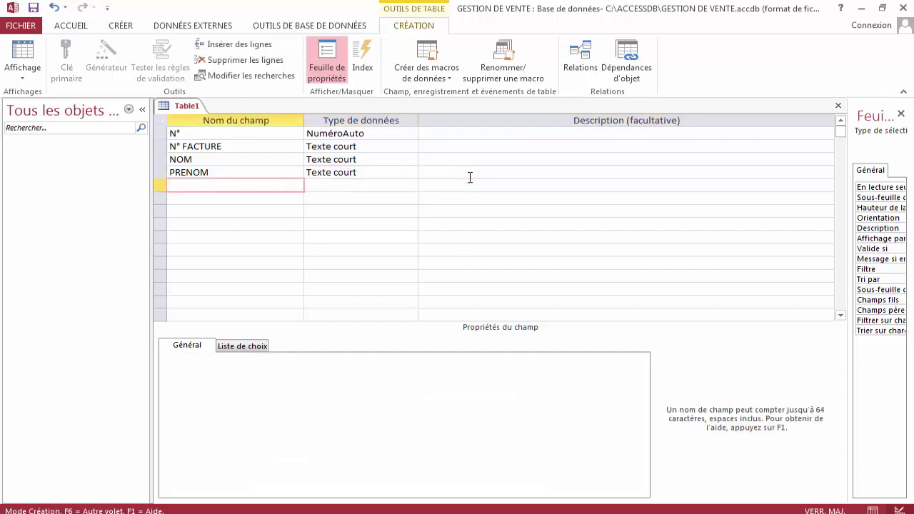
Step: Add the SEXE field as the fifth field
type("SEXE")
key("Return")
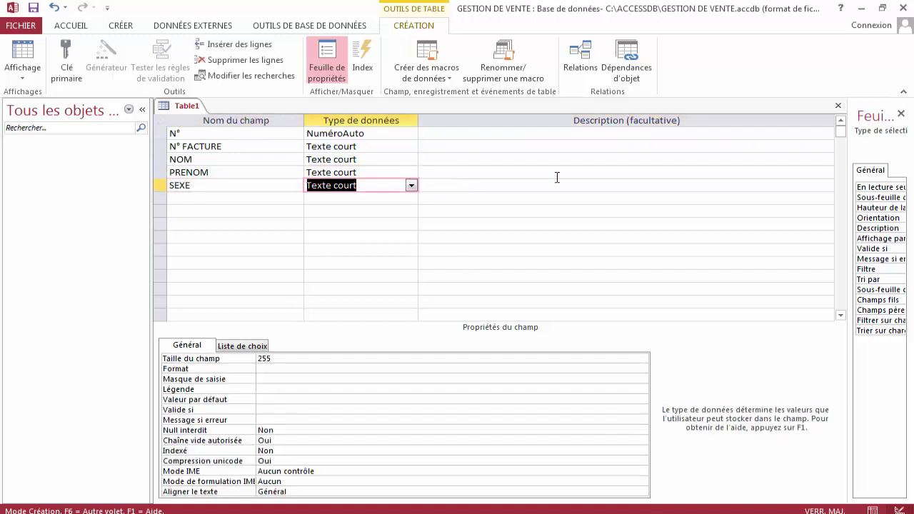
left_click(412, 185)
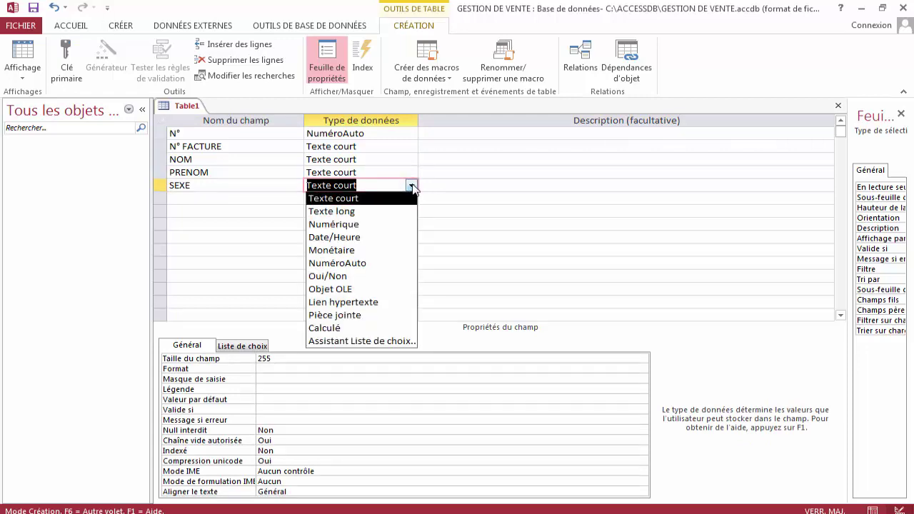
Step: Turn SEXE into a lookup list with the typed values FEMININ and MASCULIN
left_click(362, 340)
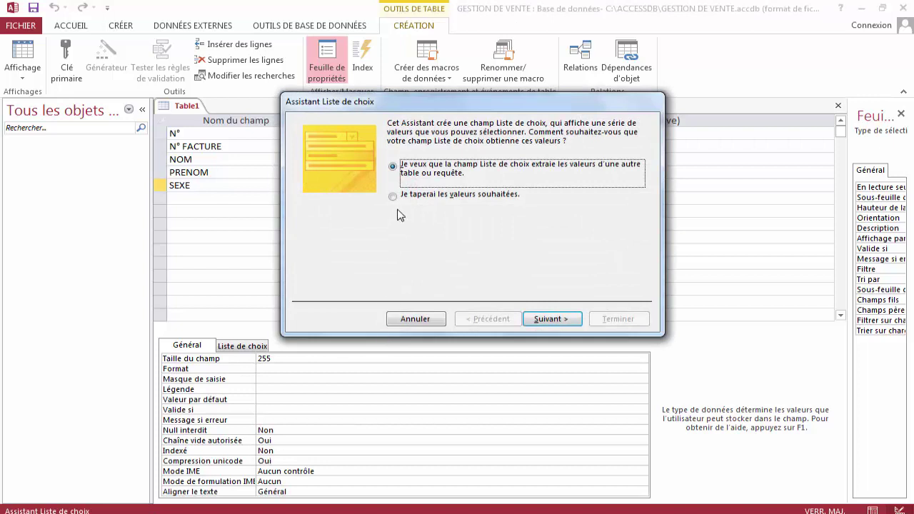
left_click(393, 197)
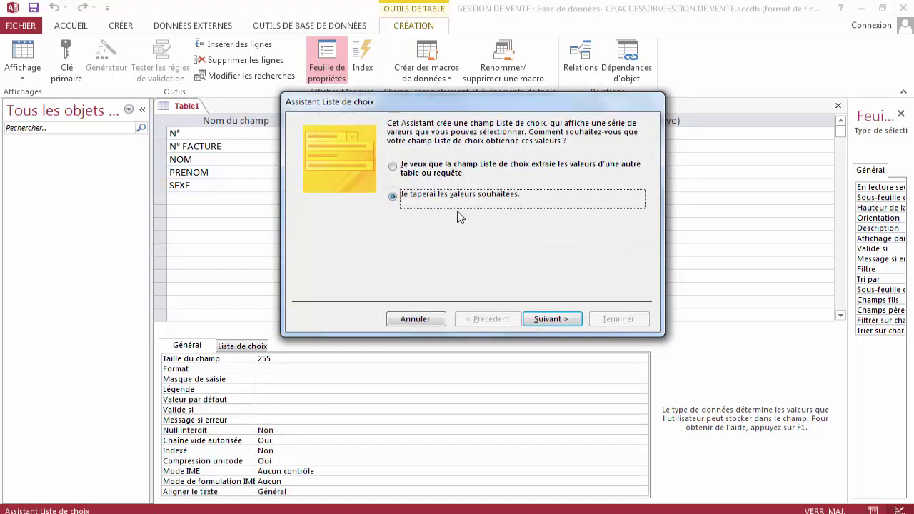
left_click(549, 319)
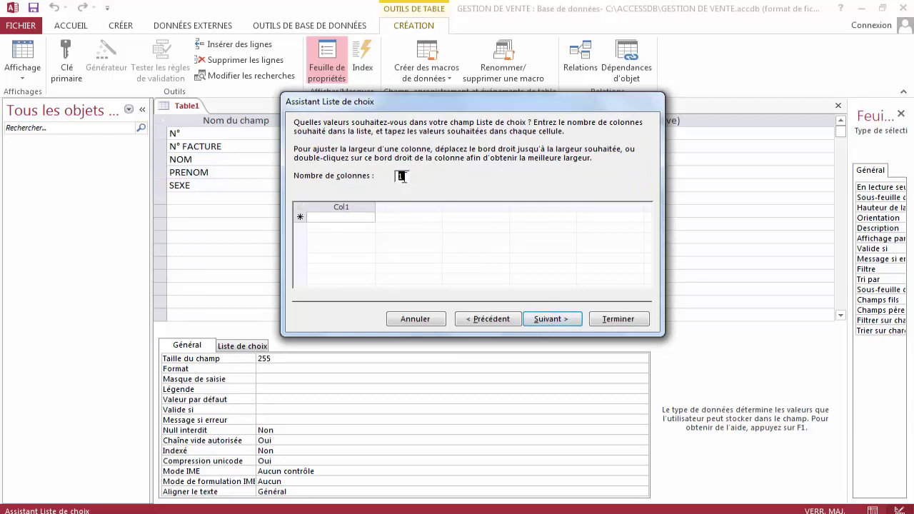
left_click(337, 217)
type("F")
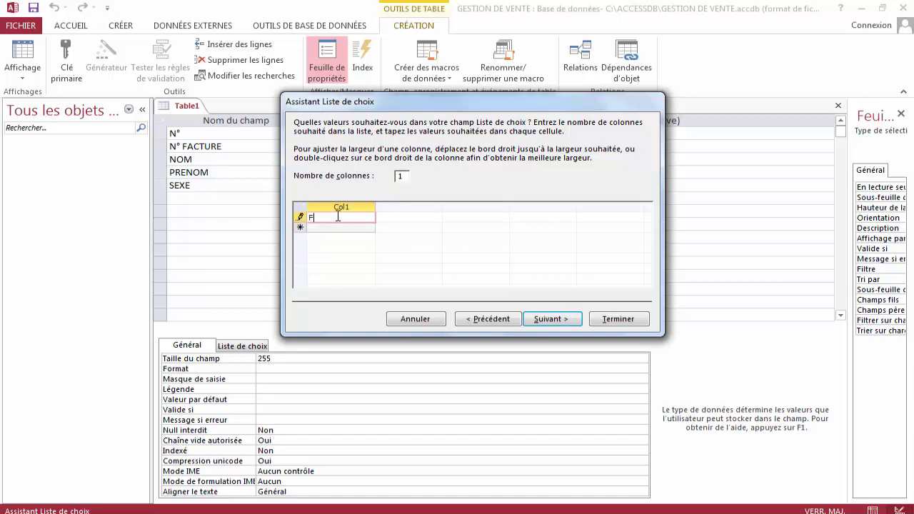
type("EMININ")
key("Return")
type("MASCU")
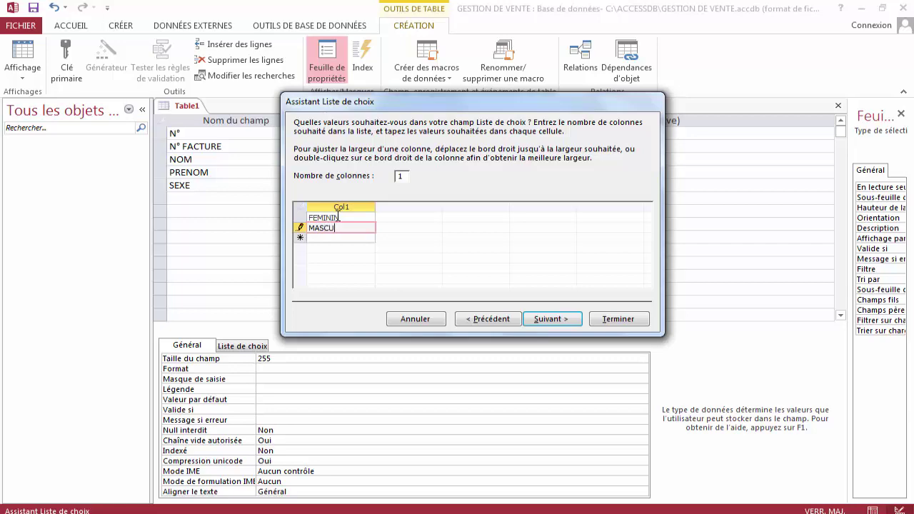
type("N")
left_click(546, 321)
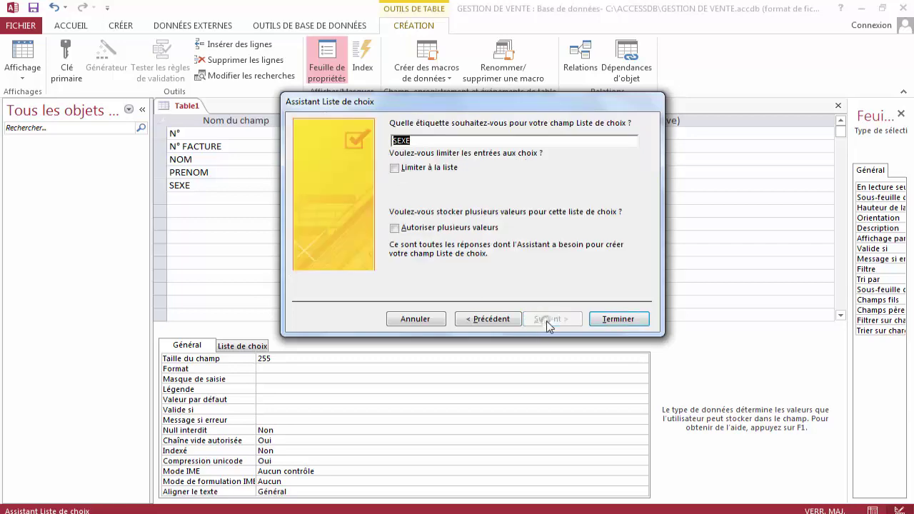
left_click(606, 323)
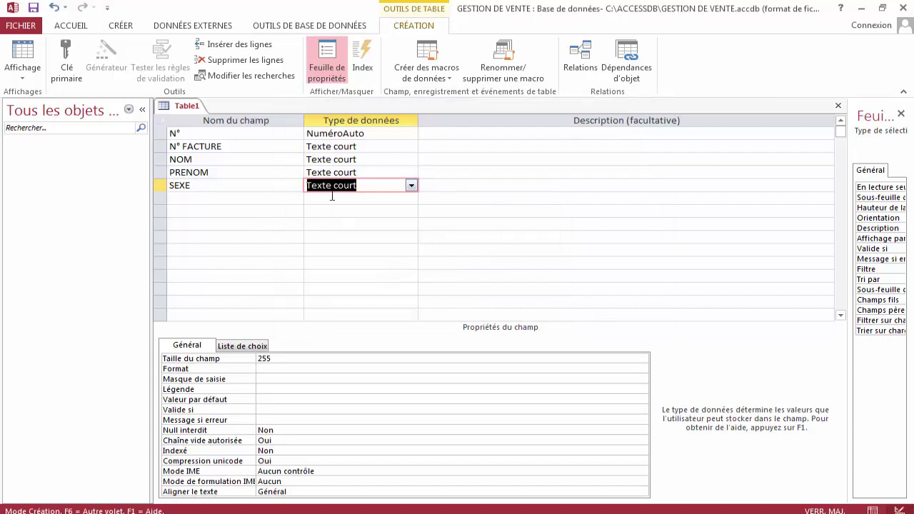
key("Return")
key("Return")
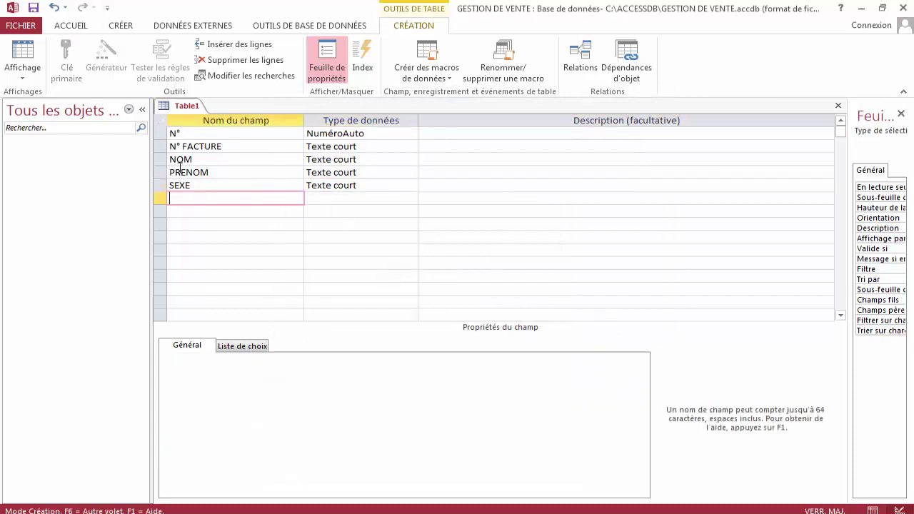
Step: Make N° the table's primary key
left_click(162, 133)
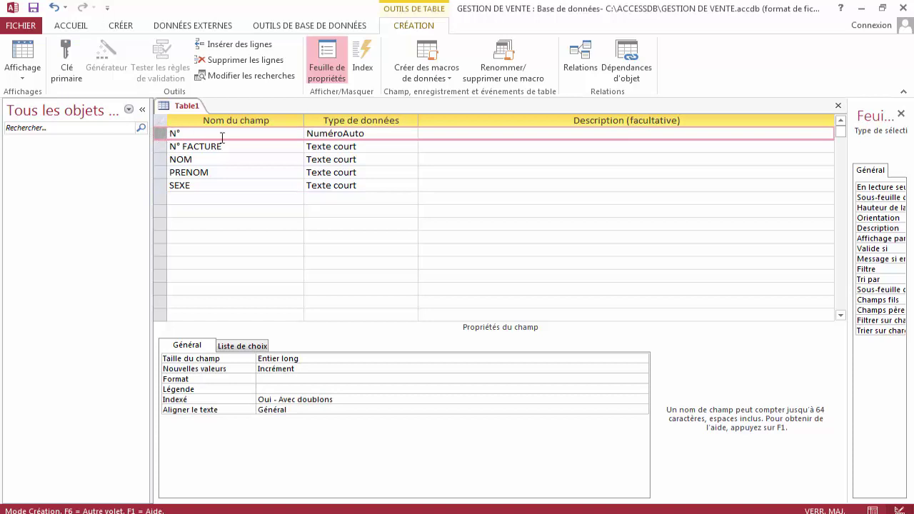
left_click(66, 68)
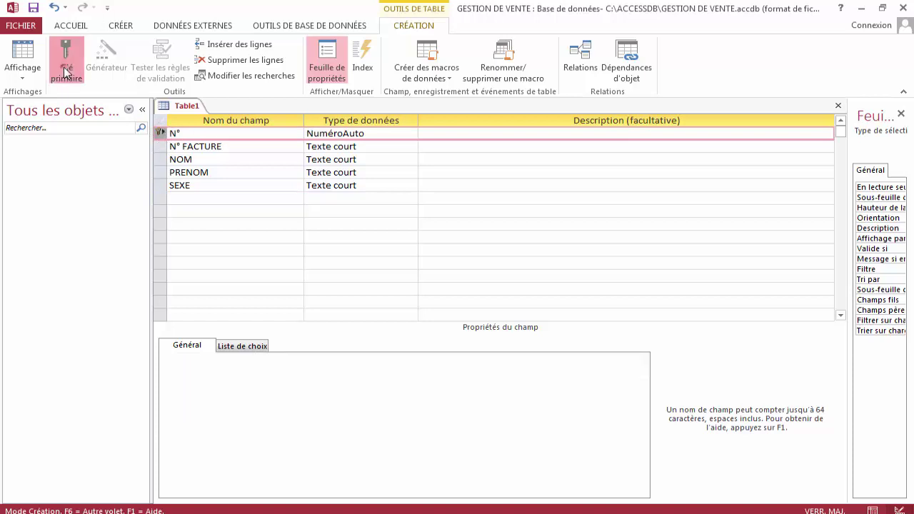
right_click(185, 107)
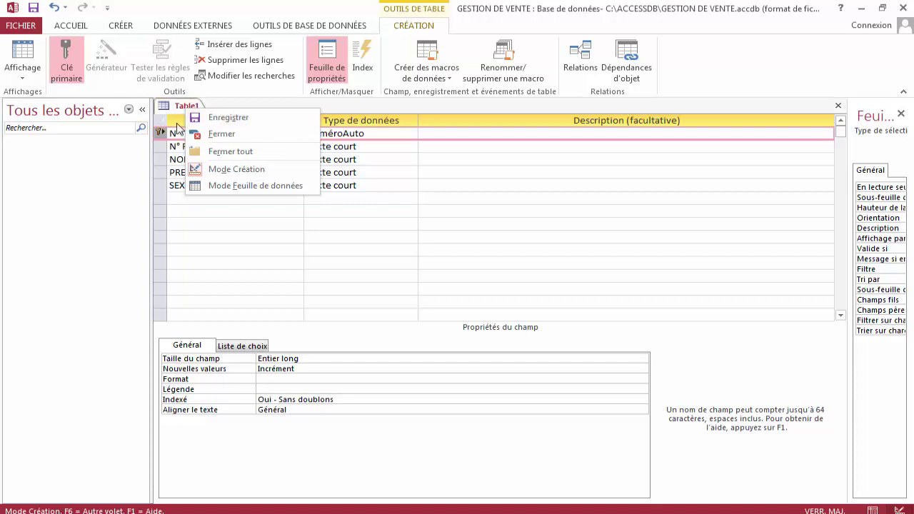
left_click(177, 127)
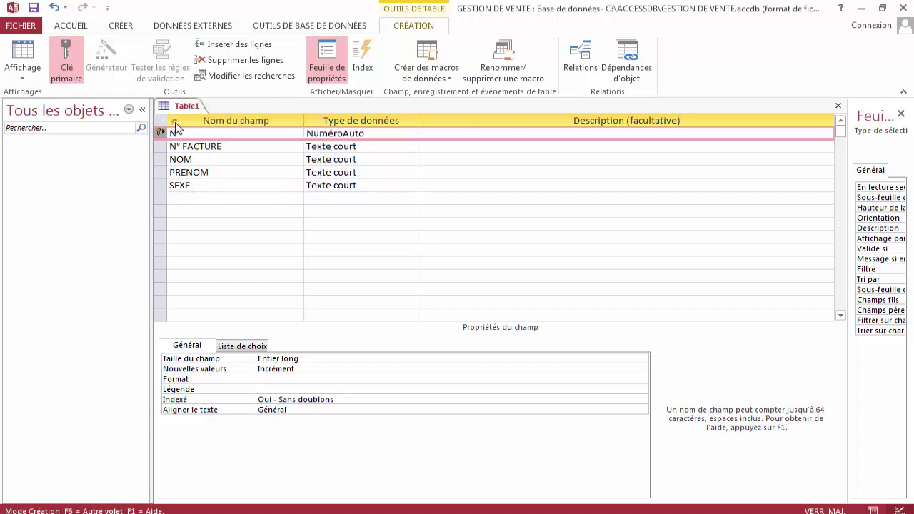
Step: Save the table as CLIENTS and open it in datasheet view
left_click(34, 8)
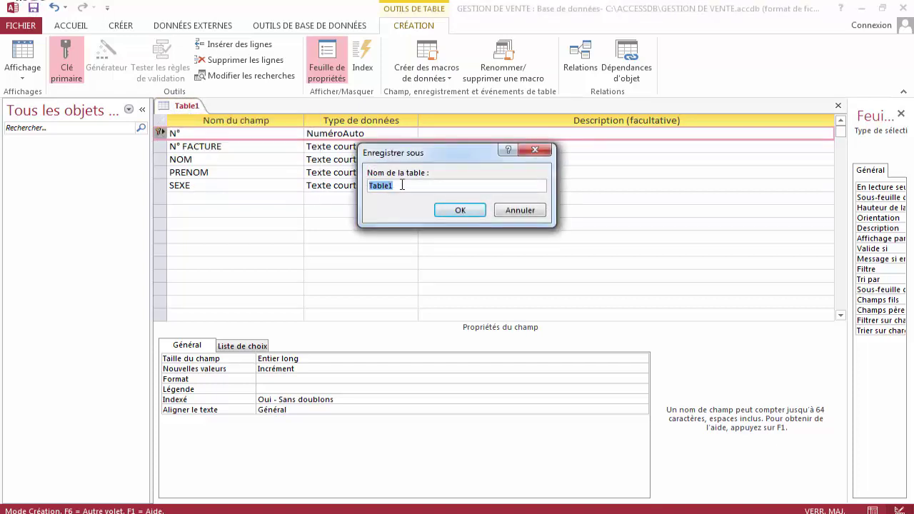
key("BackSpace")
type("TS")
left_click(460, 210)
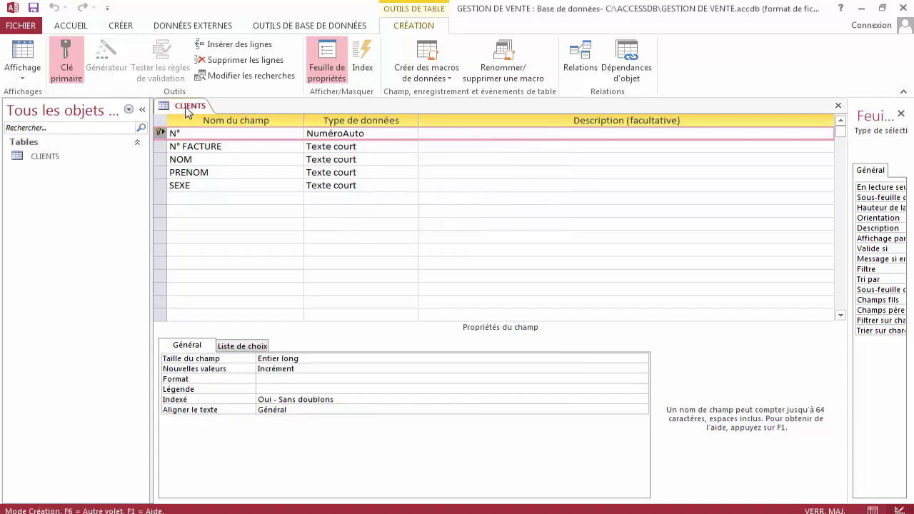
double_click(75, 155)
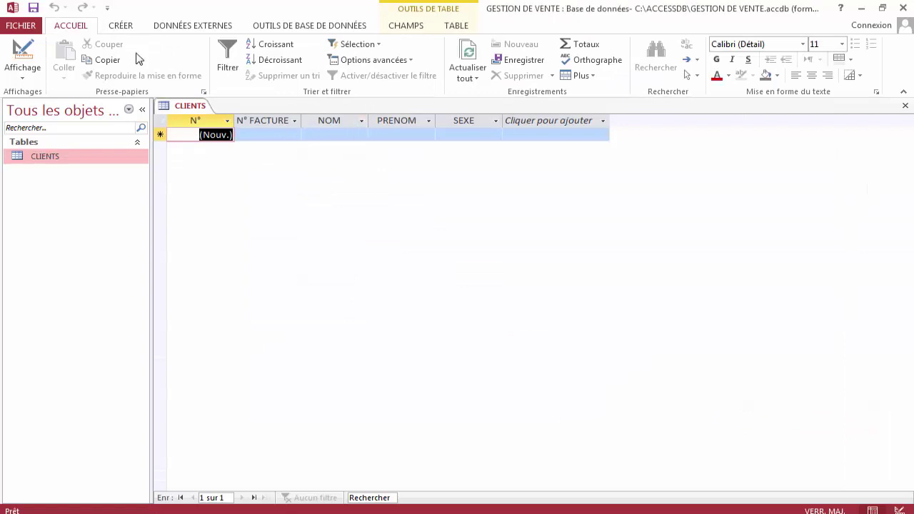
Step: Start a new design-view table with DESIGNATION as a short-text field
left_click(122, 26)
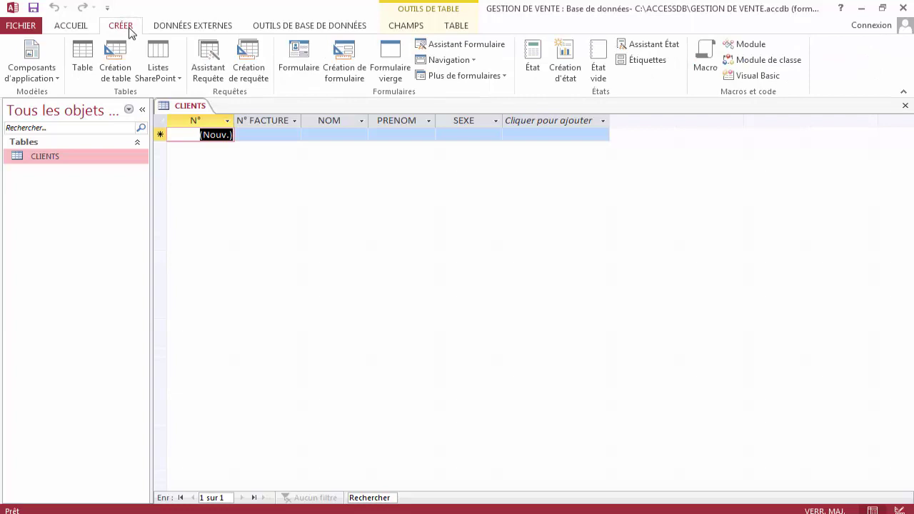
left_click(125, 57)
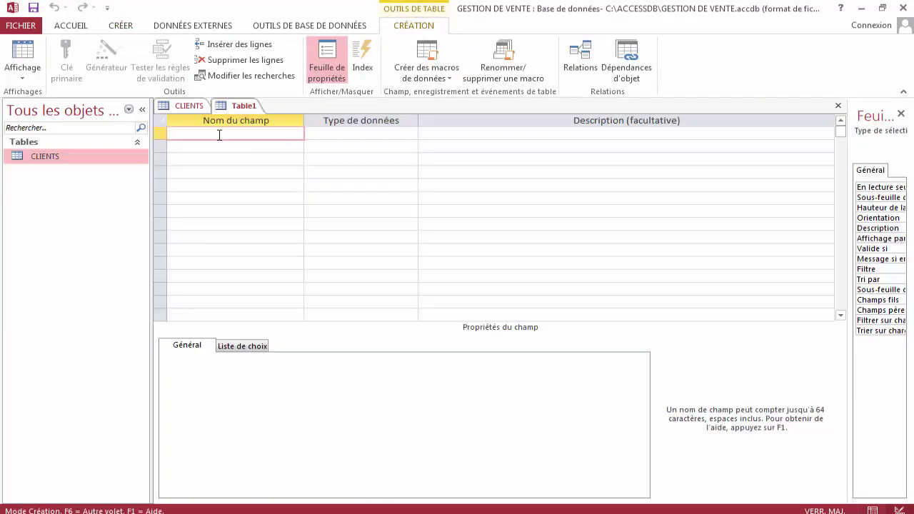
type("DESIGNAT")
type("ION")
key("Return")
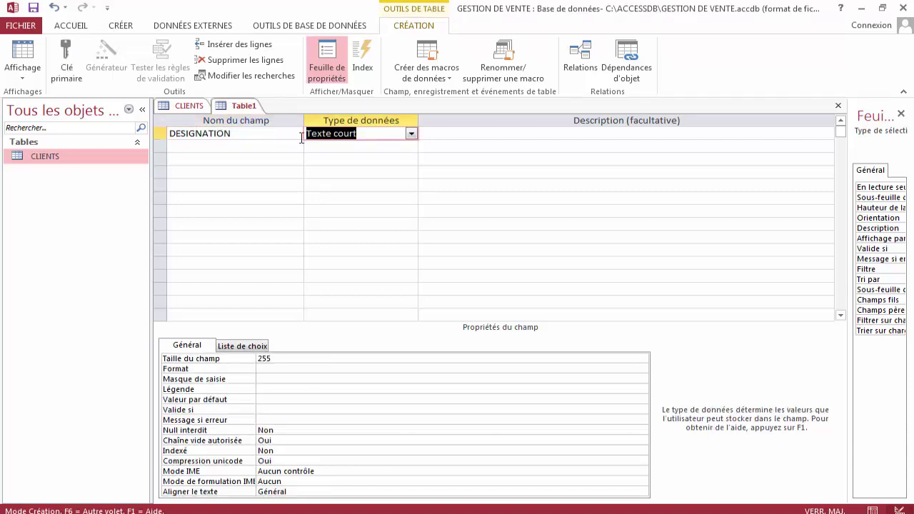
left_click(388, 144)
left_click(390, 136)
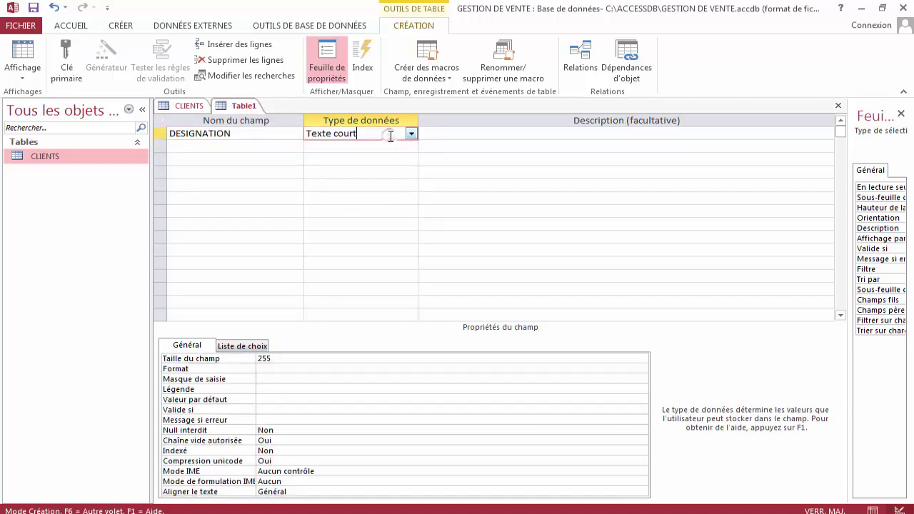
key("Return")
key("Return")
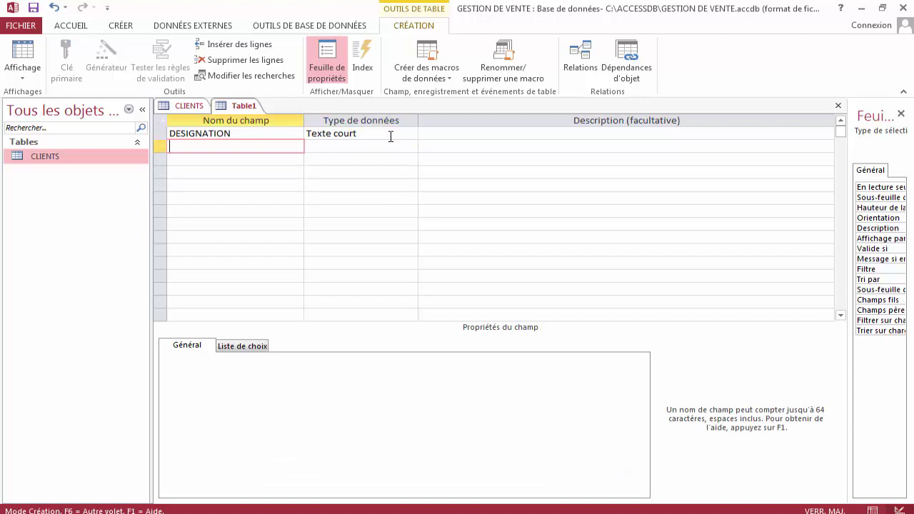
Step: Add QTE as a Numérique field
type("QTE")
key("Return")
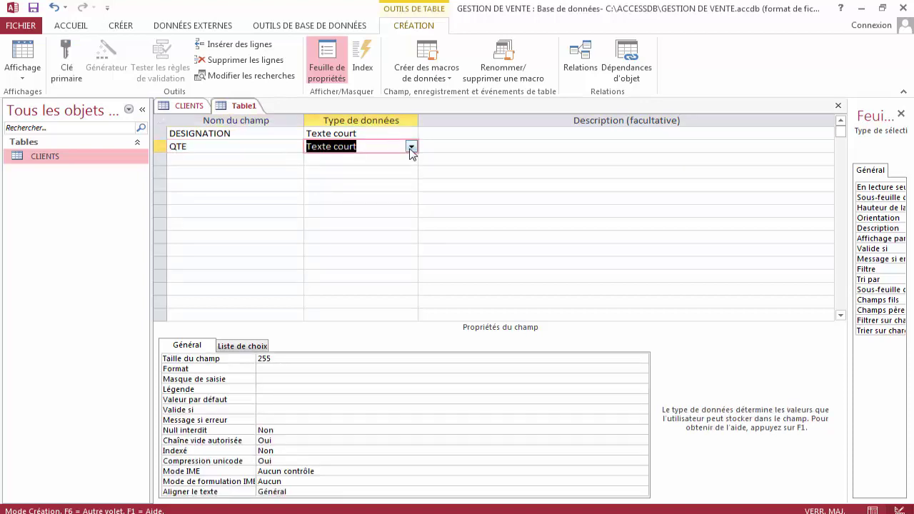
left_click(411, 147)
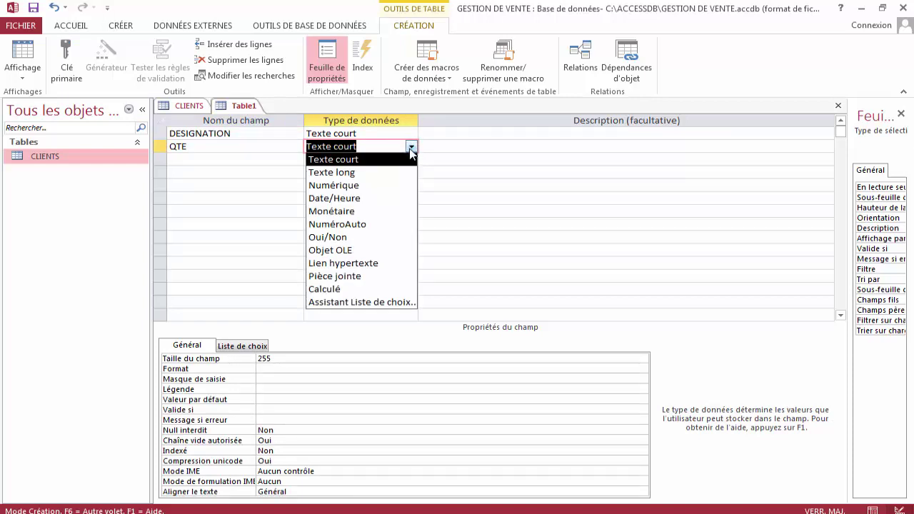
left_click(376, 187)
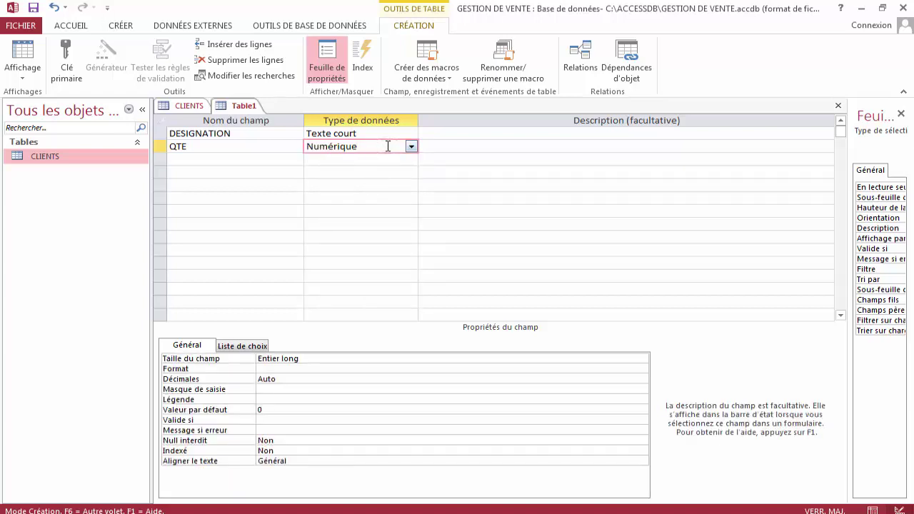
key("Return")
key("Return")
Step: Add PU as a Monétaire field formatted Nombre général, then name a fourth field PT
type("PU")
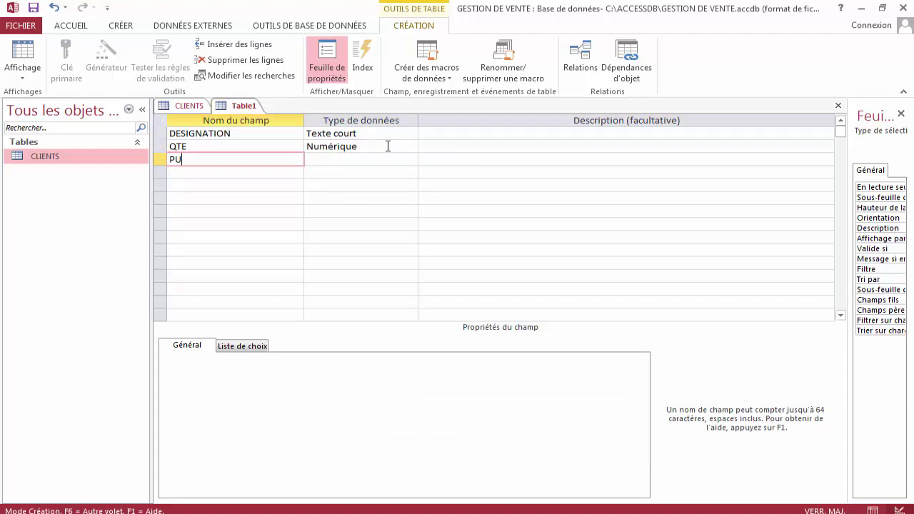
key("Return")
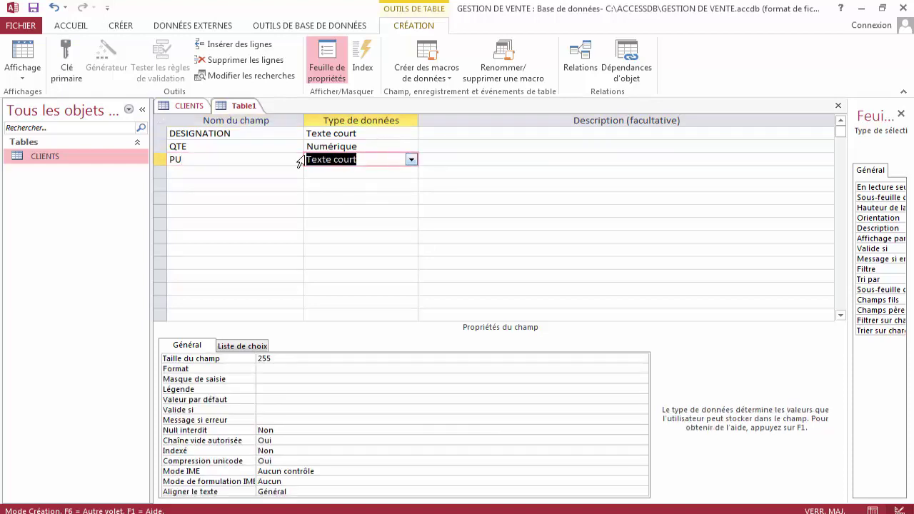
left_click(208, 159)
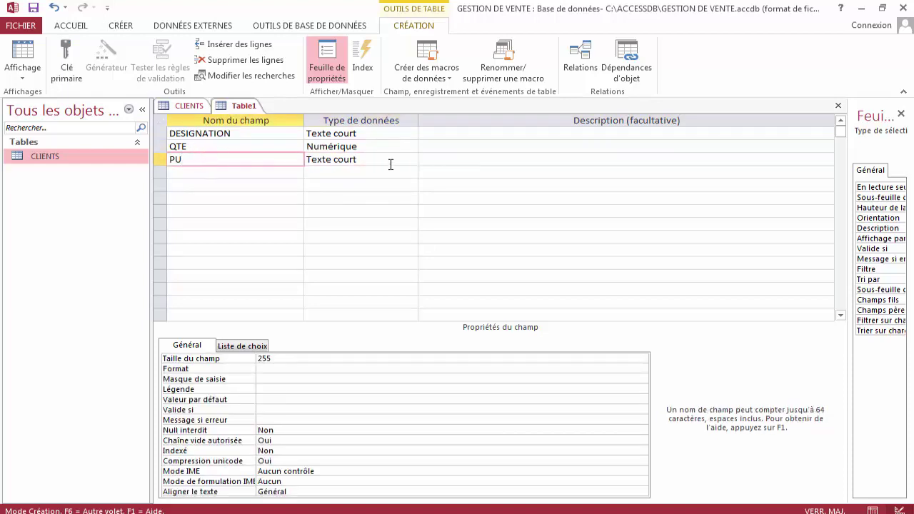
left_click(392, 161)
left_click(411, 159)
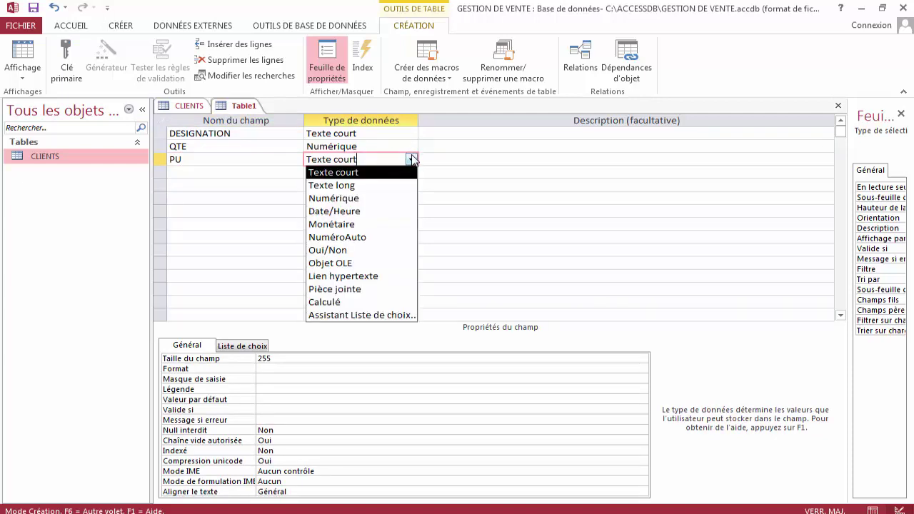
left_click(339, 227)
key("F6")
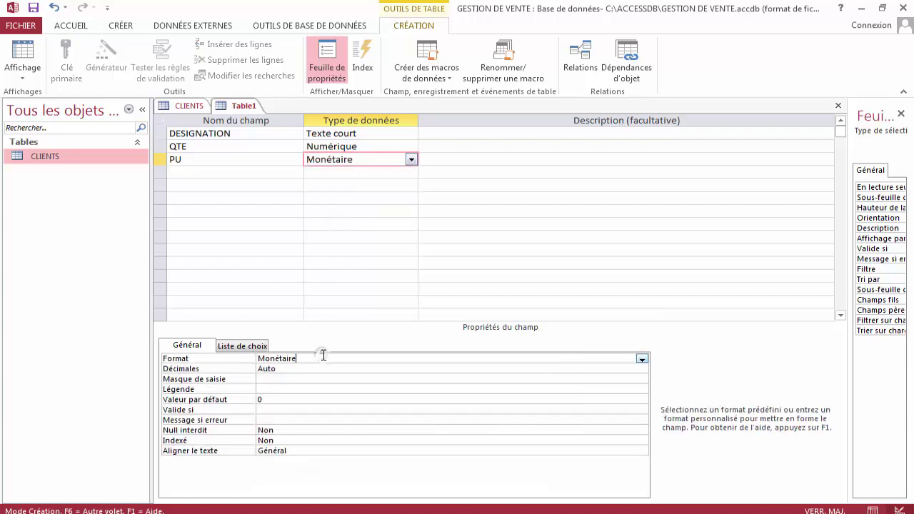
key("F6")
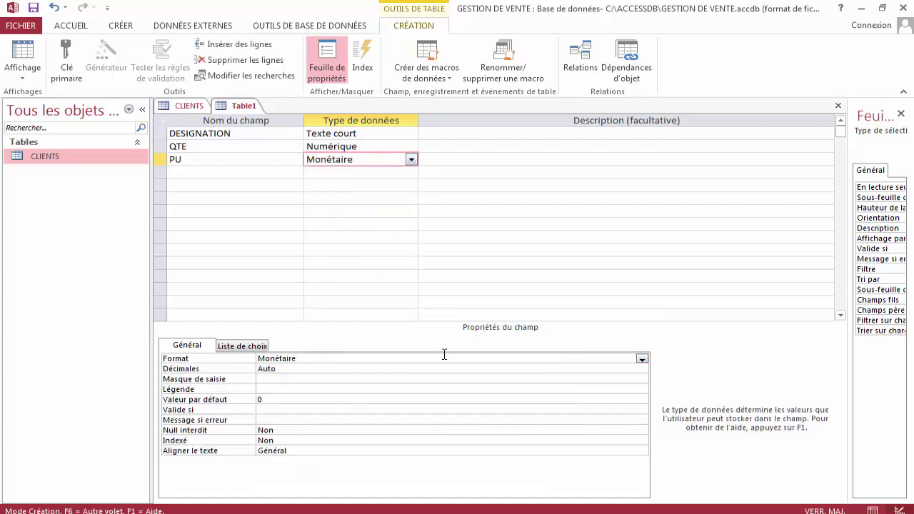
left_click(642, 358)
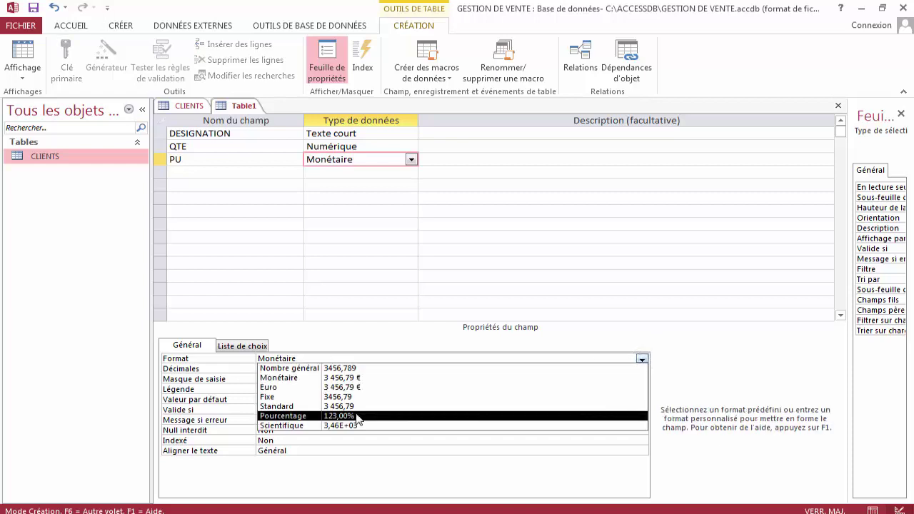
left_click(354, 369)
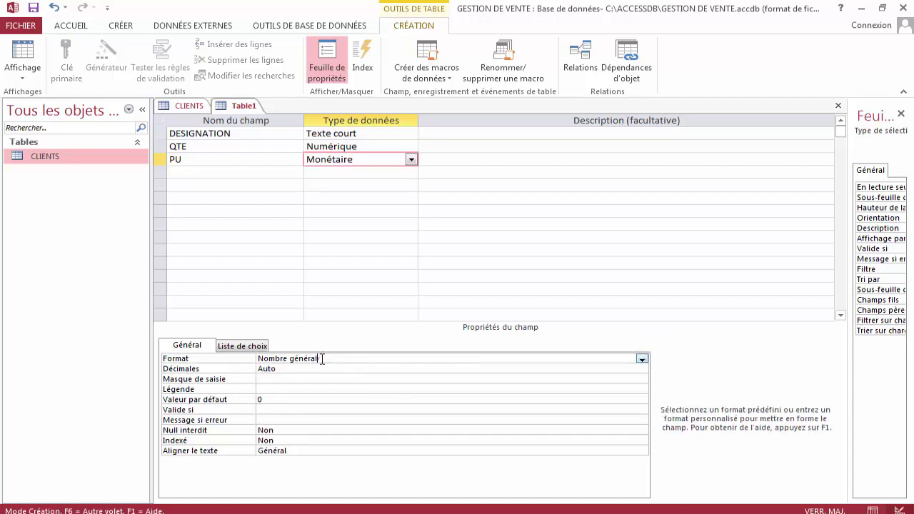
left_click(466, 157)
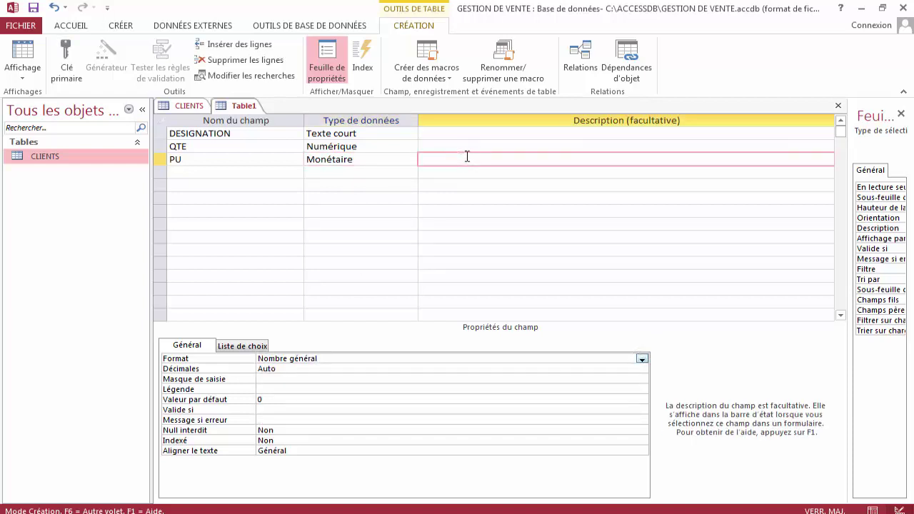
key("Return")
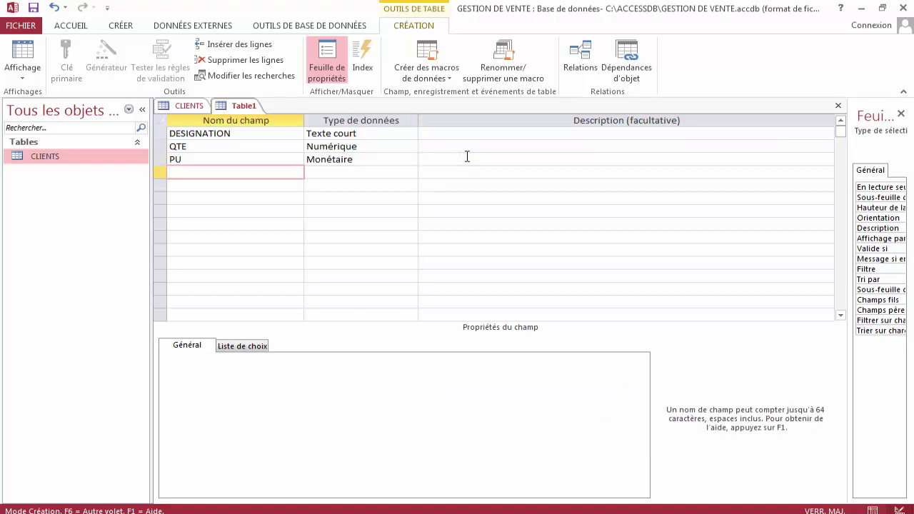
type("PT")
Step: Set PT's data type to Calculé and cancel the Expression Builder without an expression
key("Tab")
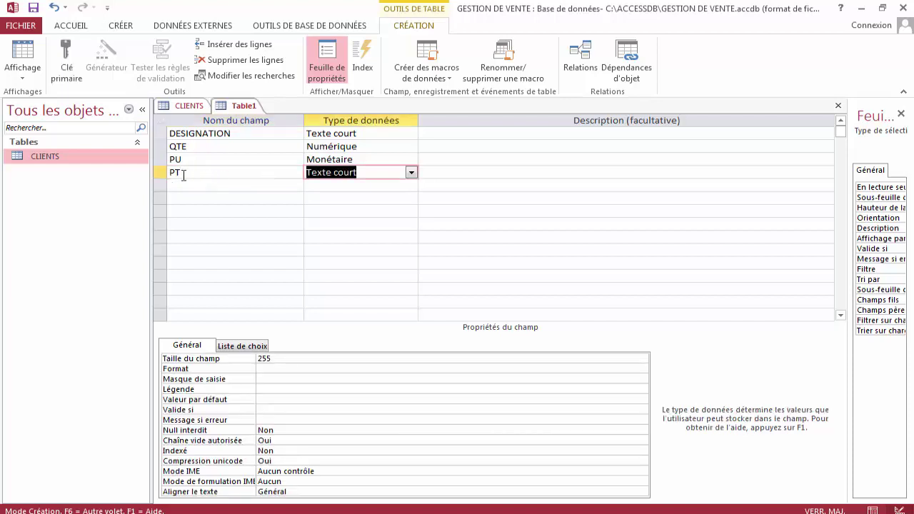
left_click(411, 173)
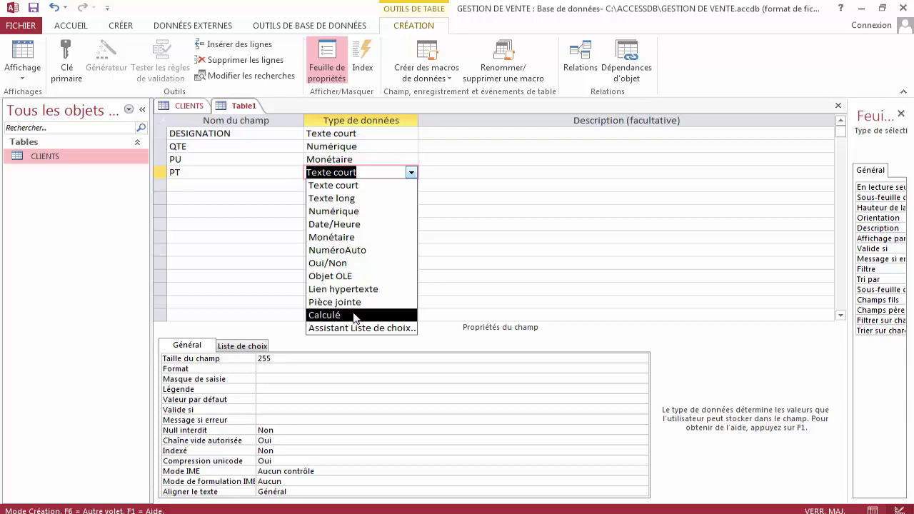
left_click(355, 316)
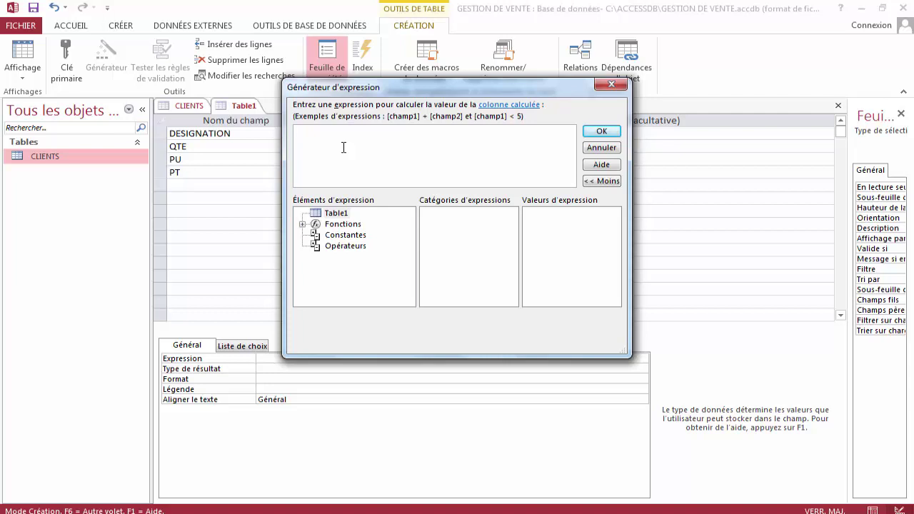
left_click(330, 139)
left_click(602, 148)
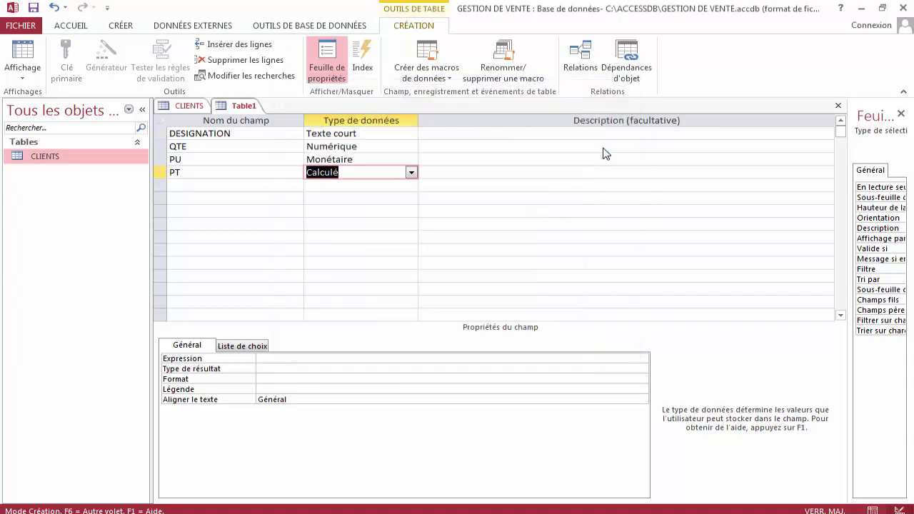
left_click(161, 145)
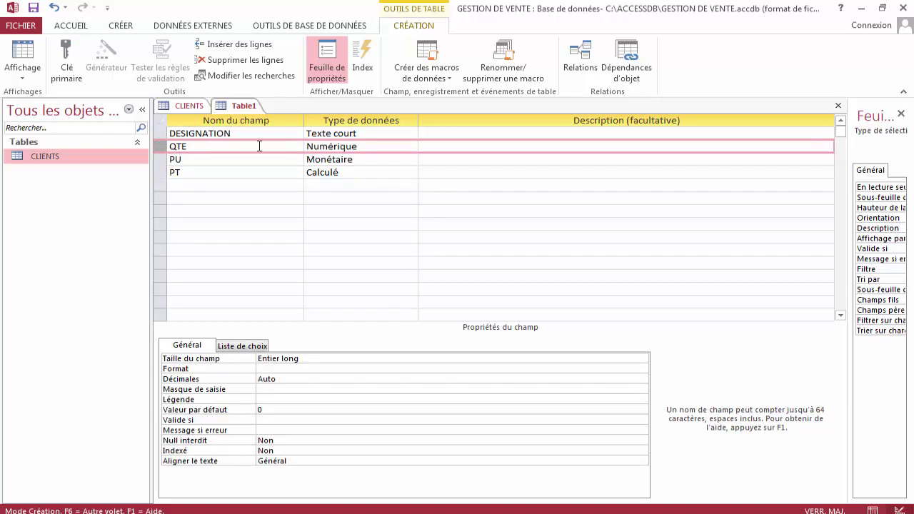
Step: Give the QTE, PU and PT fields captions matching their names
left_click(284, 399)
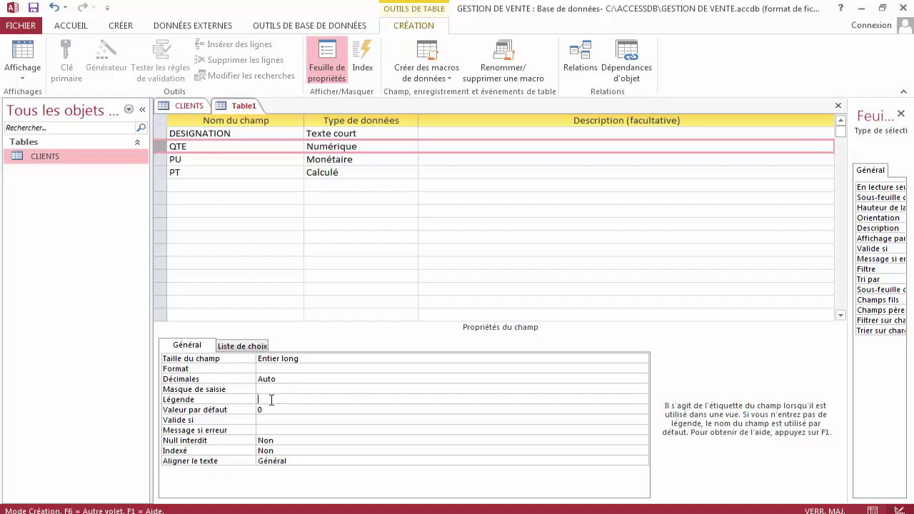
type("QTE")
key("Return")
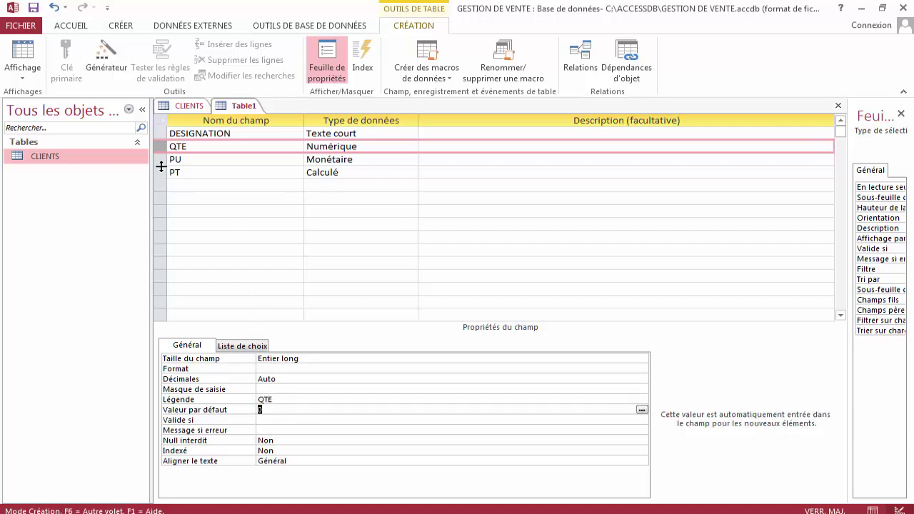
left_click(161, 159)
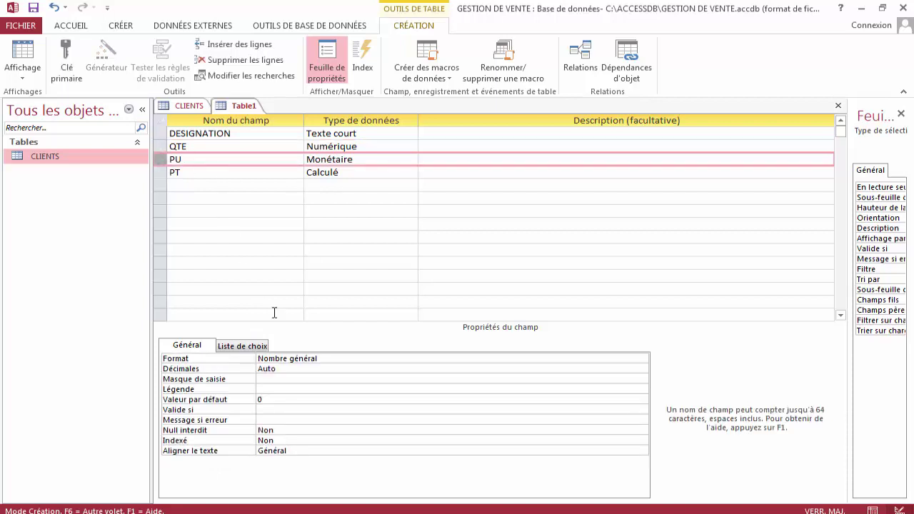
left_click(290, 389)
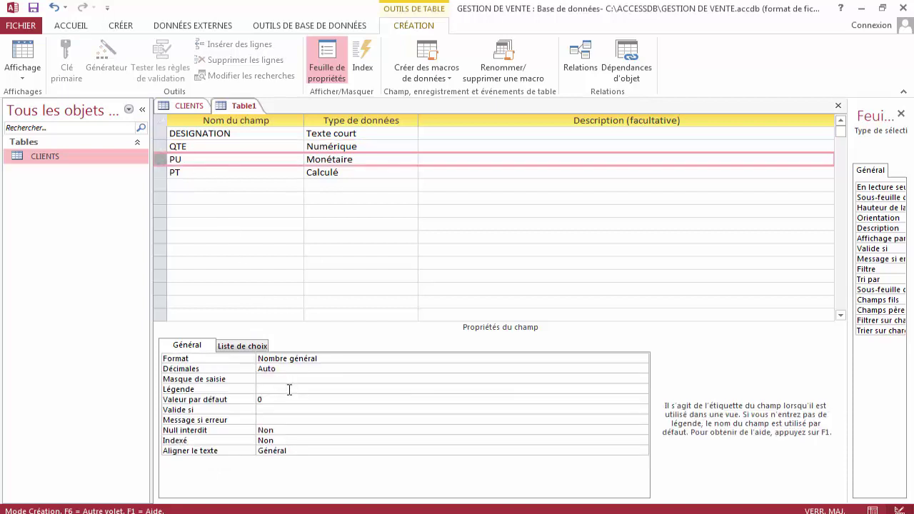
type("PU")
key("Return")
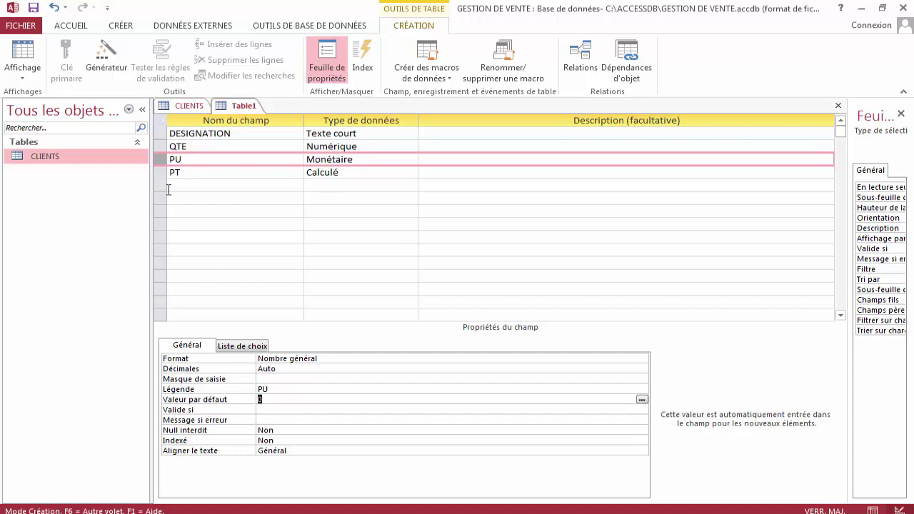
left_click(160, 174)
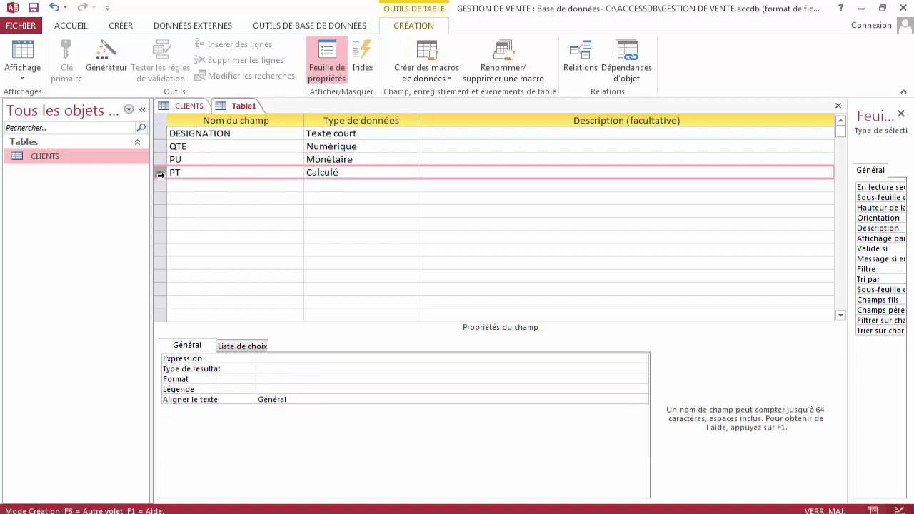
left_click(271, 389)
type("PT")
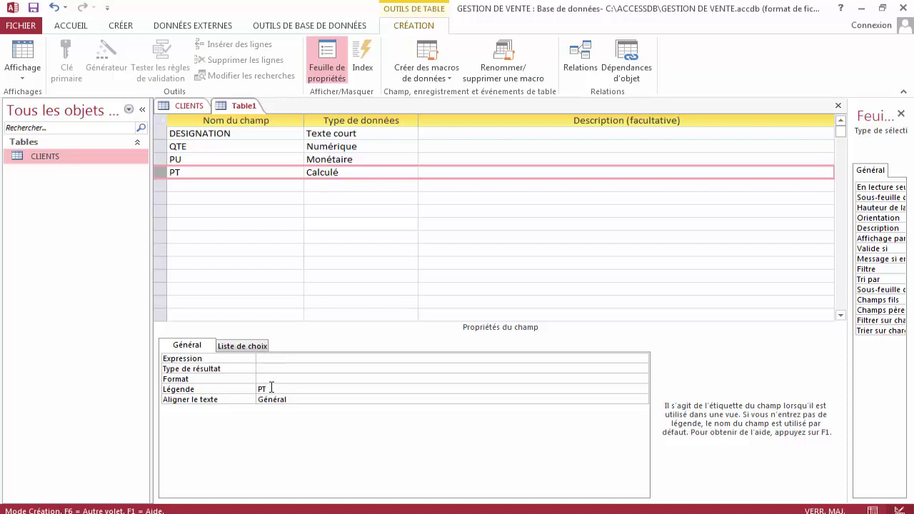
key("Return")
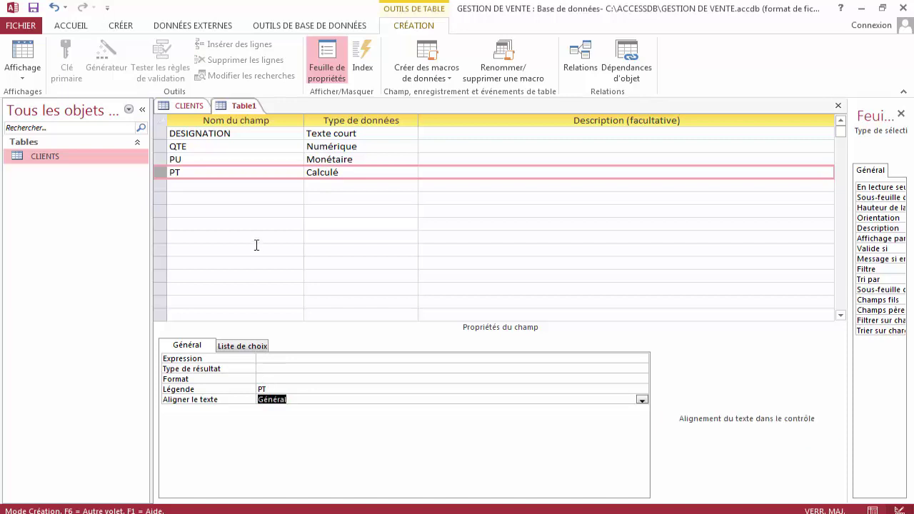
Step: Change PT's data type from Calculé to Texte long
left_click(364, 173)
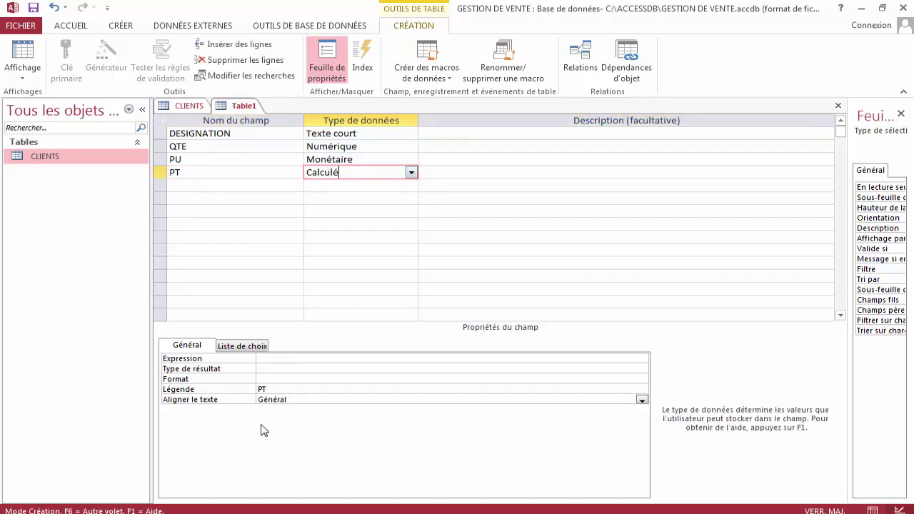
left_click(282, 358)
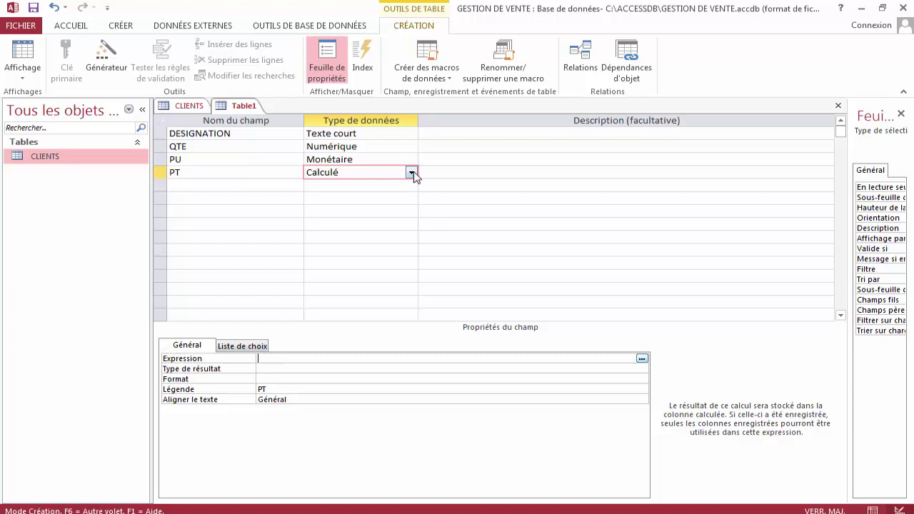
left_click(411, 172)
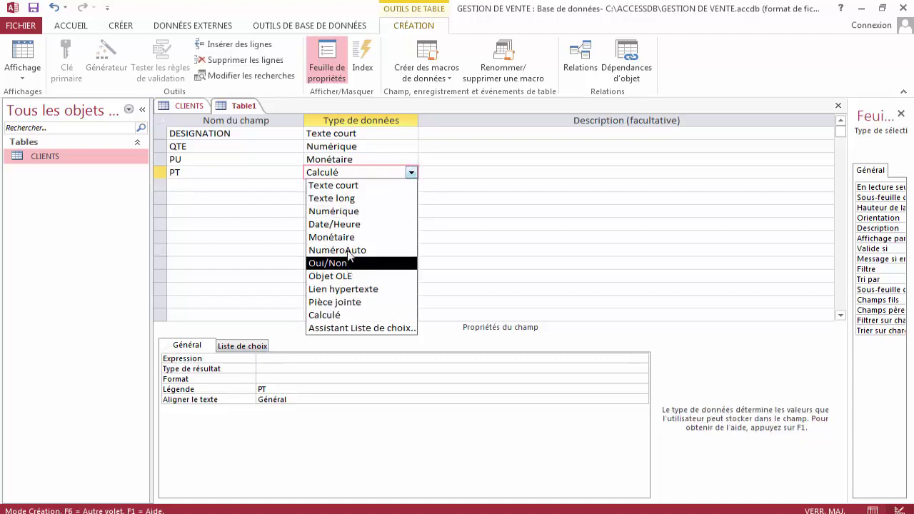
left_click(344, 198)
left_click(411, 172)
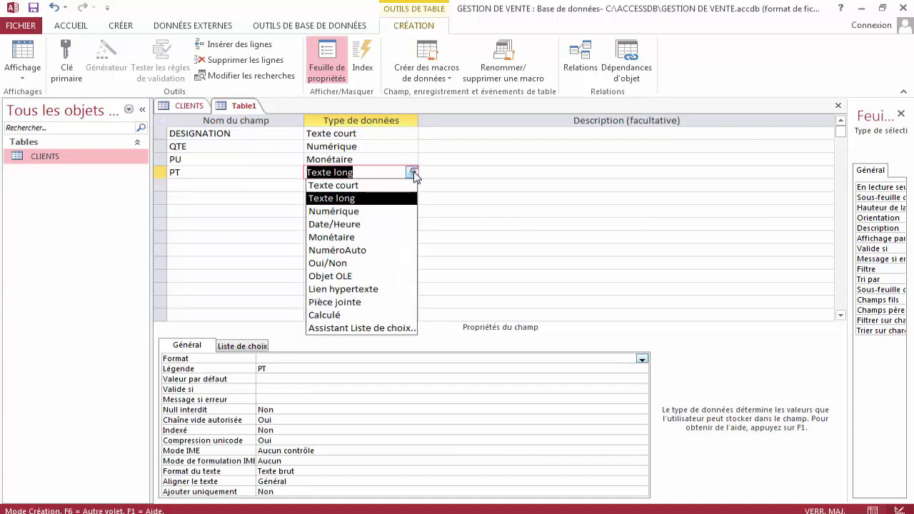
Step: Set PT back to Calculé with the expression [QTE]*[PU]
left_click(335, 315)
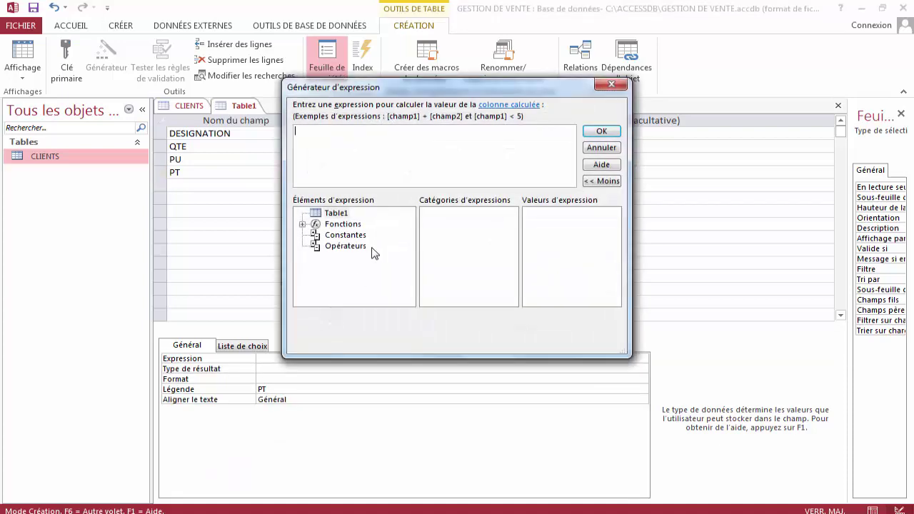
mouse_move(430, 93)
left_mouse_down()
mouse_move(397, 216)
mouse_move(381, 97)
left_mouse_up()
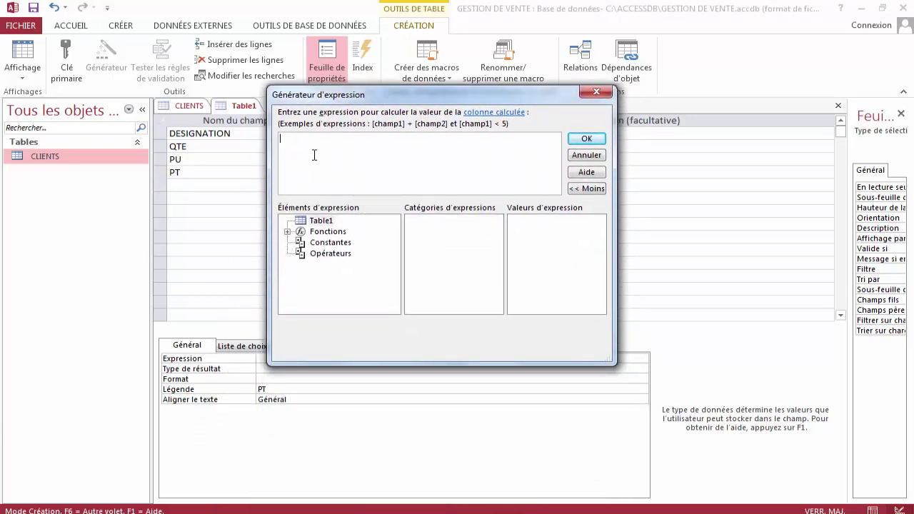
type("[")
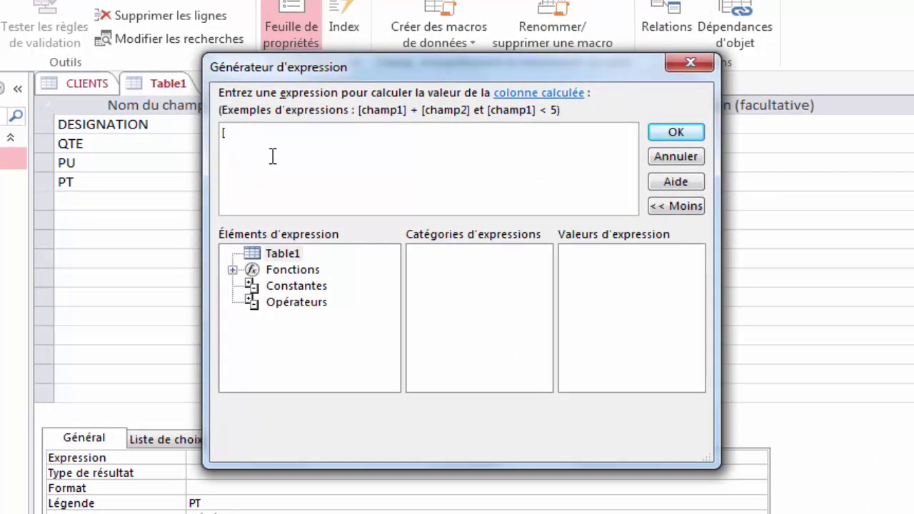
type("Q")
type("T")
type("E")
type("]")
type("µ")
key("BackSpace")
type("[")
type("pu")
key("BackSpace")
key("BackSpace")
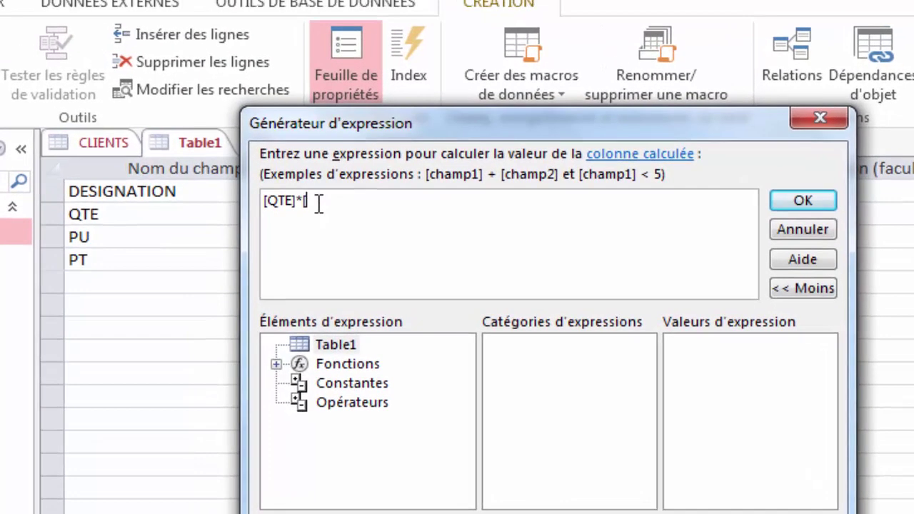
type("PU")
type("]")
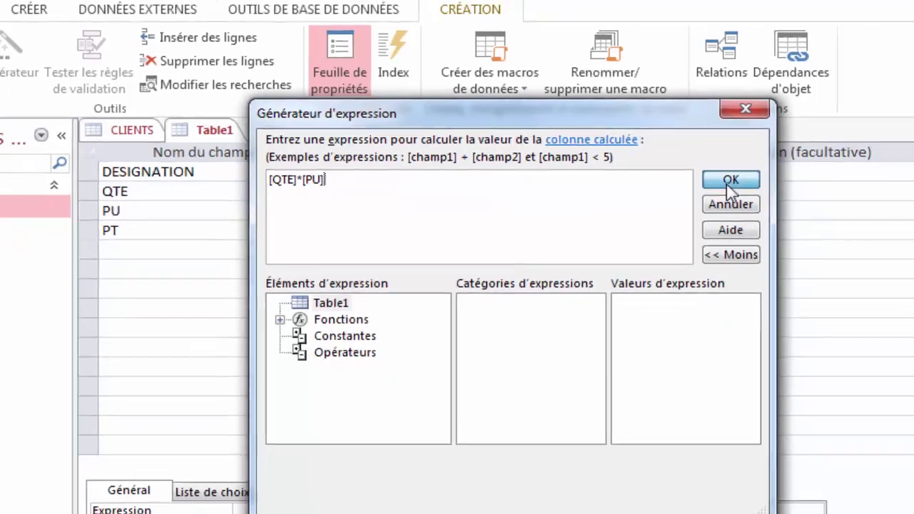
left_click(801, 203)
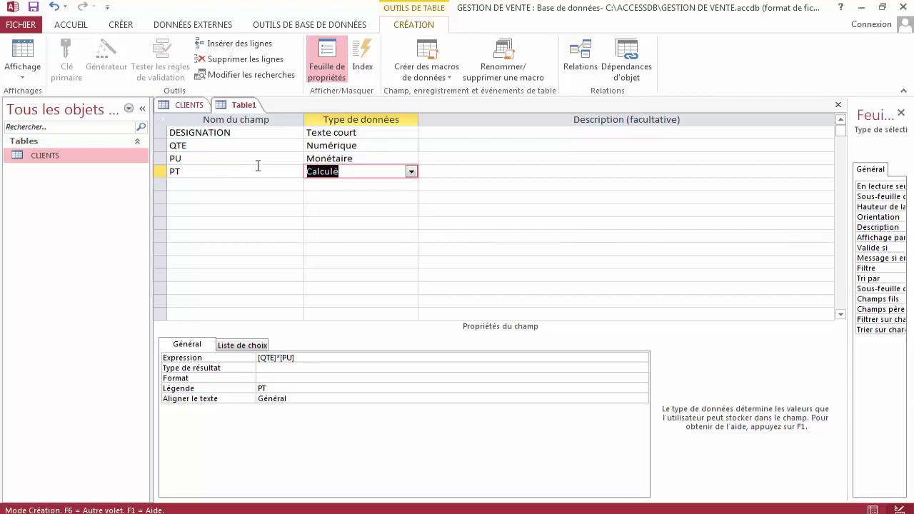
Step: Set the PT calculated field's result type to Réel double and start a new field row below it
left_click(371, 158)
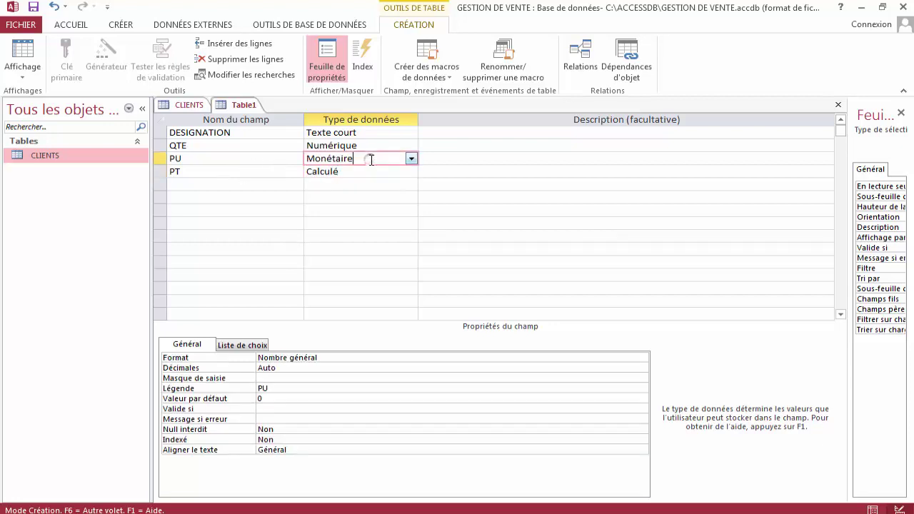
left_click(371, 145)
left_click(367, 175)
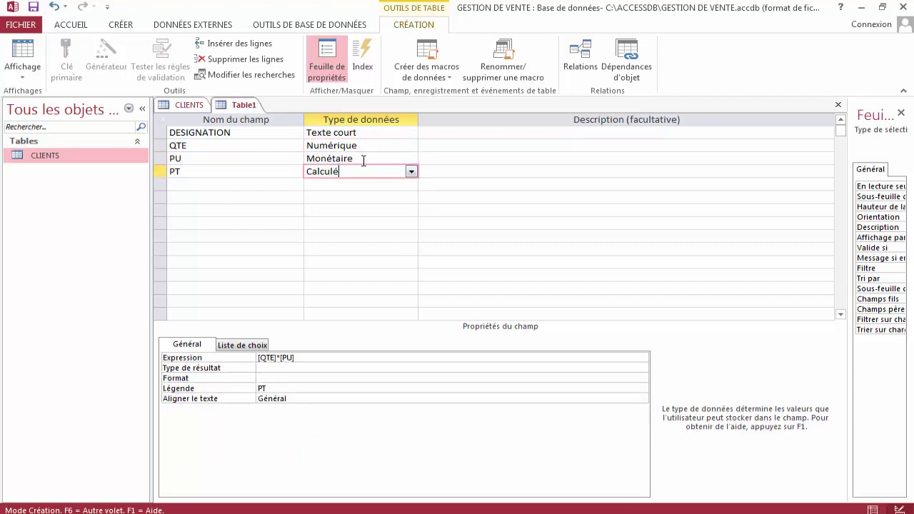
left_click(277, 368)
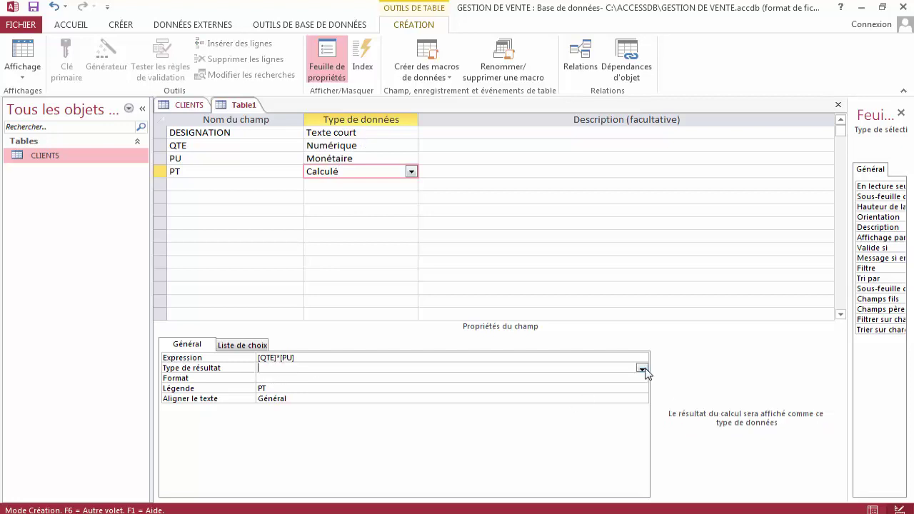
left_click(642, 368)
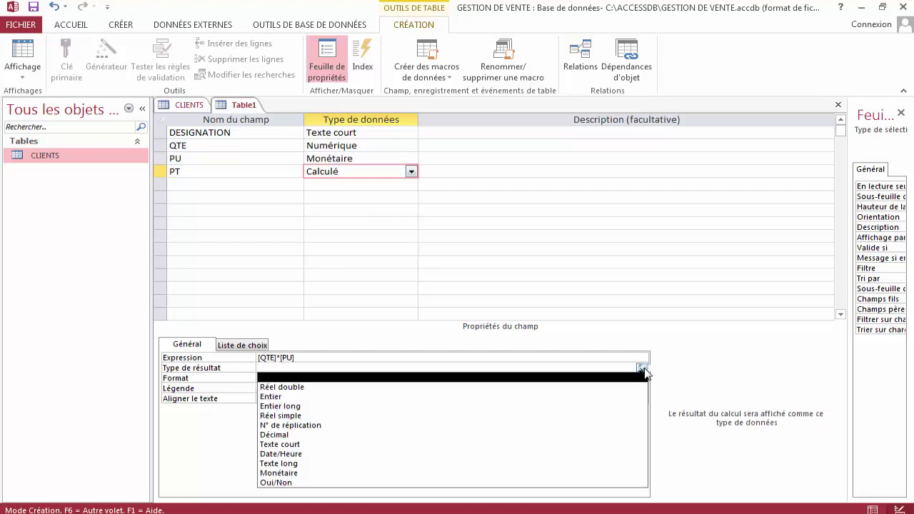
left_click(317, 387)
left_click(313, 365)
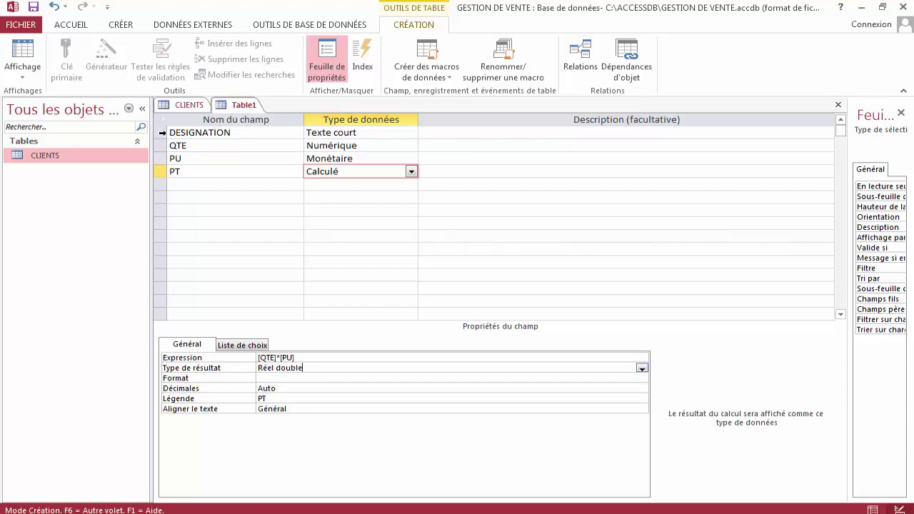
left_click(458, 172)
key("Return")
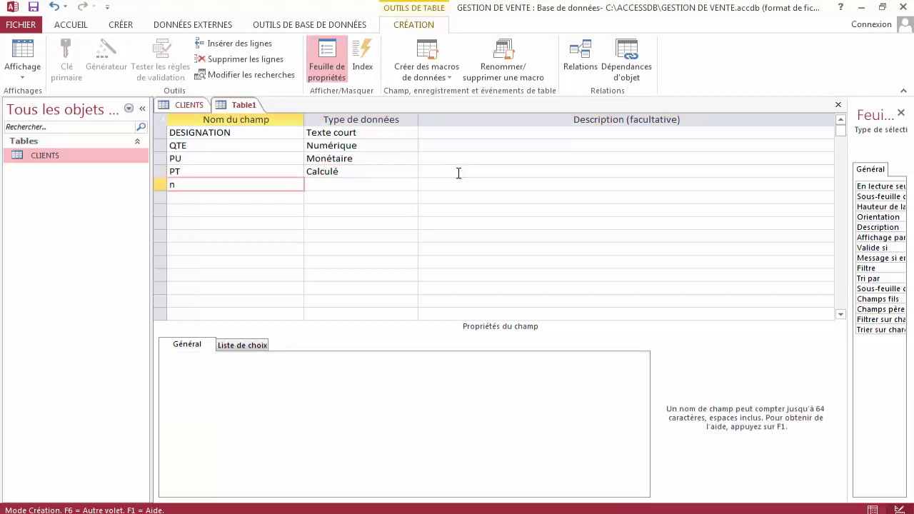
Step: Add a new field named N° FACTURE with data type Texte court
type("N")
key("BackSpace")
type("FACT")
type("URE")
key("Tab")
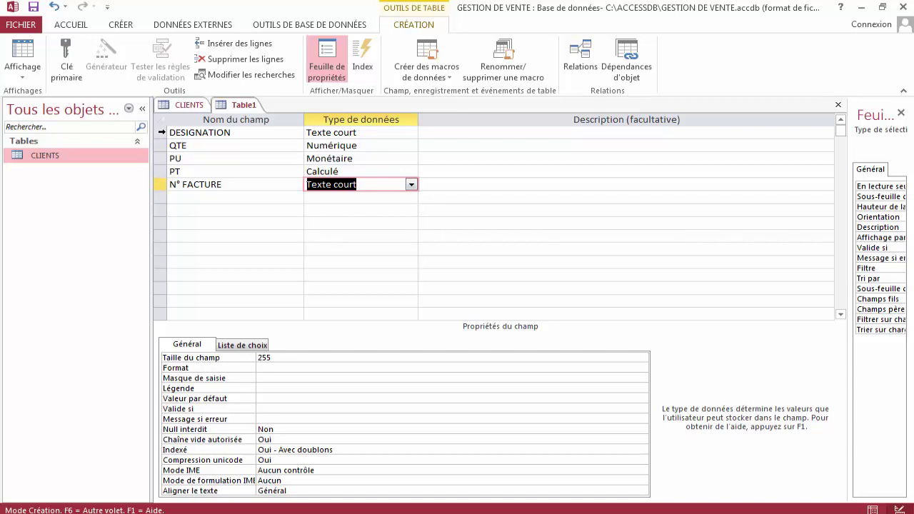
Step: Make DESIGNATION and N° FACTURE together the table's primary key
left_click(162, 132)
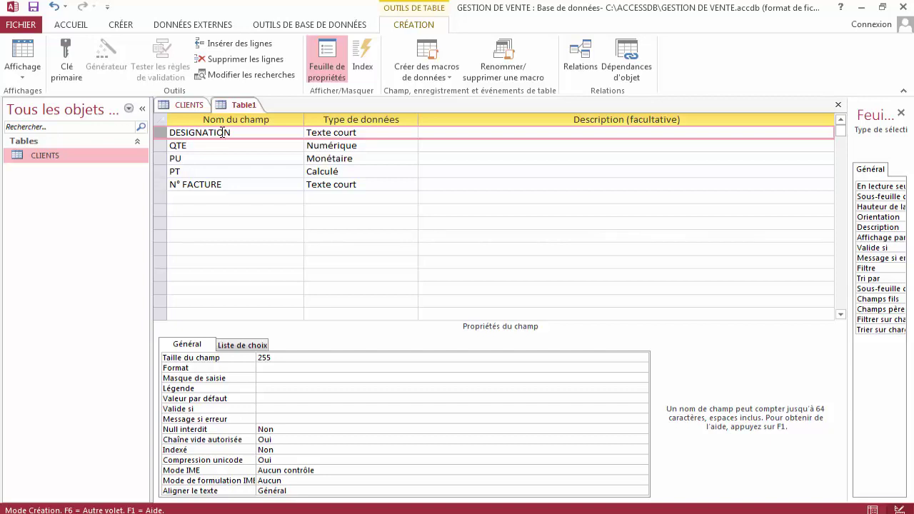
left_click(160, 184)
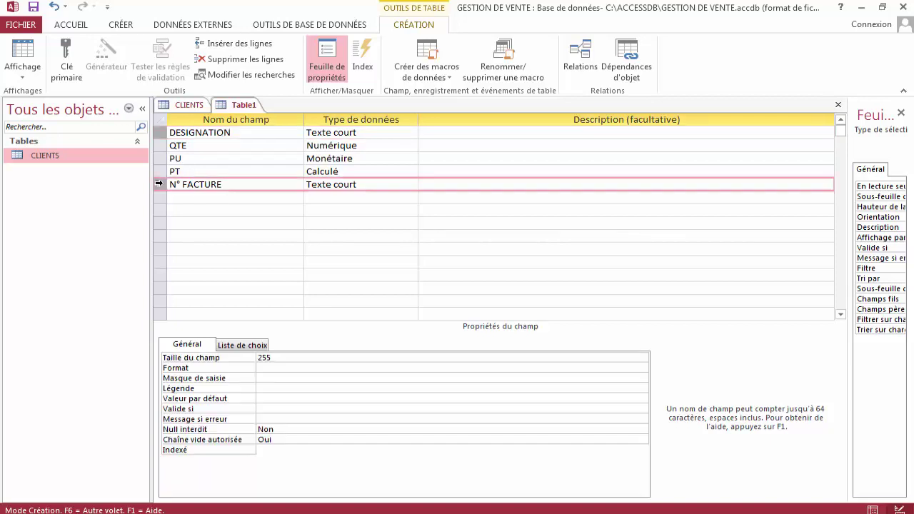
left_click(69, 70)
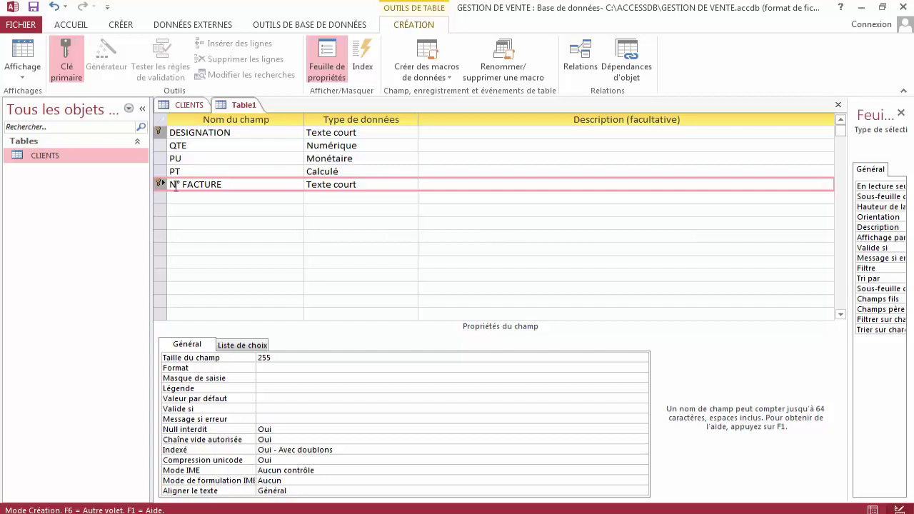
left_click(375, 135)
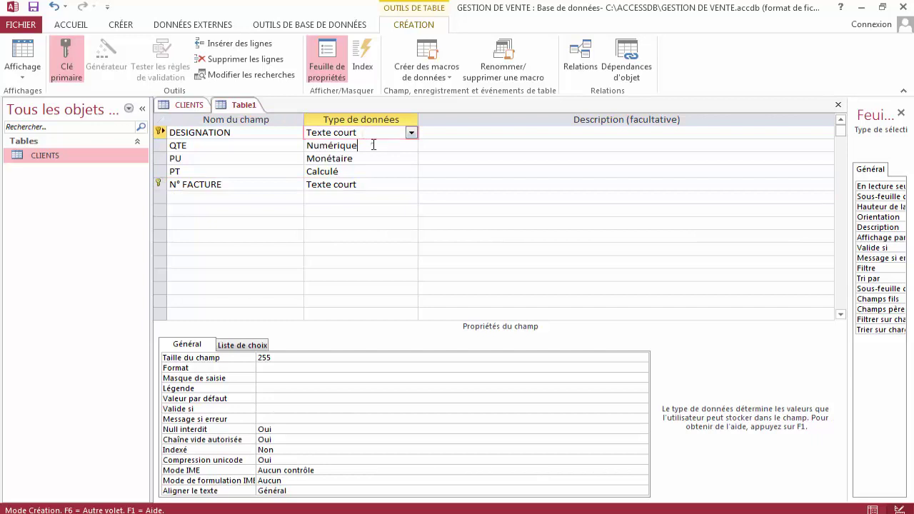
left_click(373, 145)
left_click(373, 156)
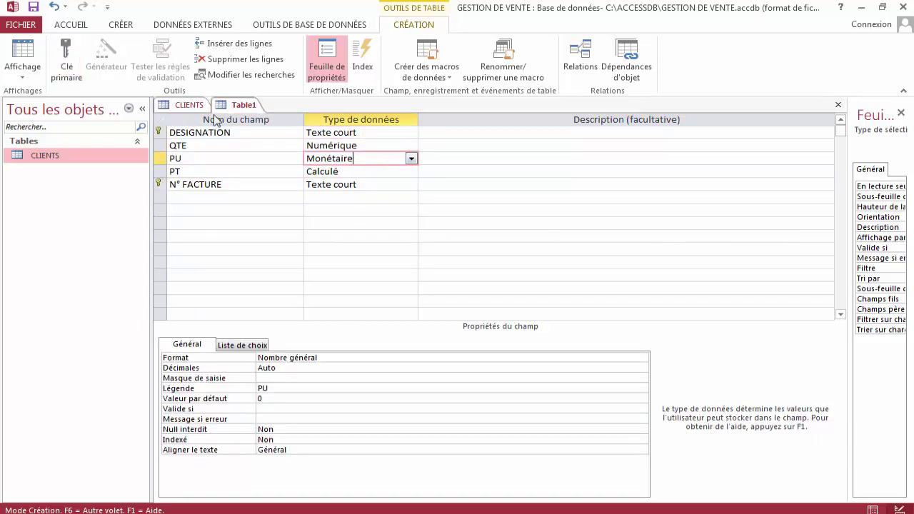
Step: Save the new table under the name COMMANDES
right_click(234, 106)
left_click(261, 113)
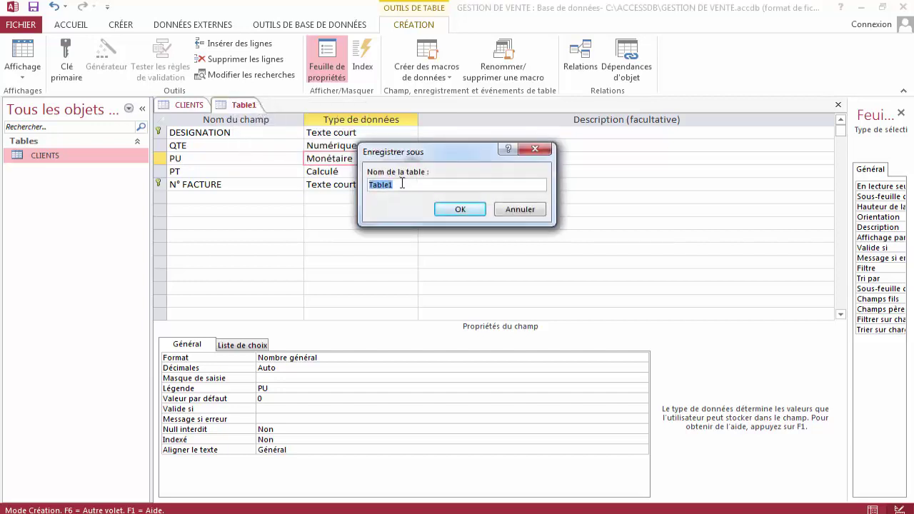
key("BackSpace")
key("Caps_Lock")
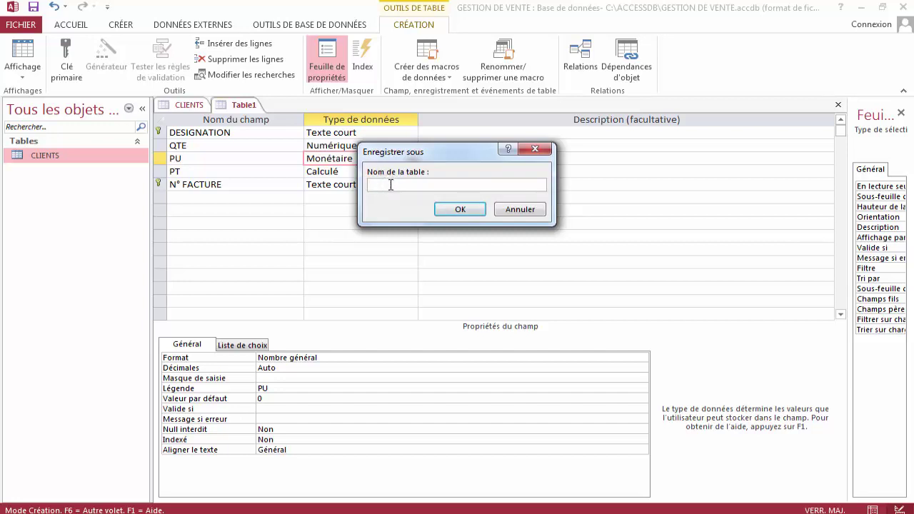
type("COMMANDES")
left_click(459, 210)
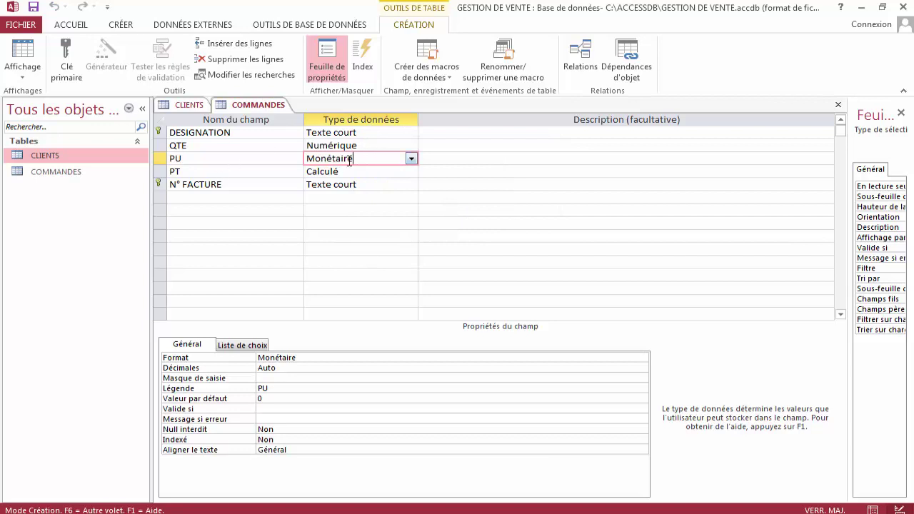
Step: Change PU's format from Monétaire to Nombre général and save COMMANDES
left_click(308, 357)
left_click(643, 356)
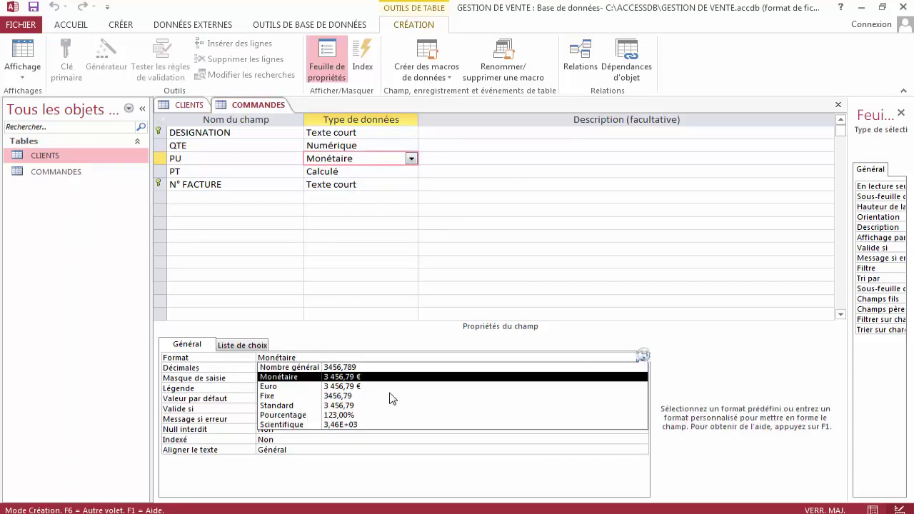
left_click(347, 367)
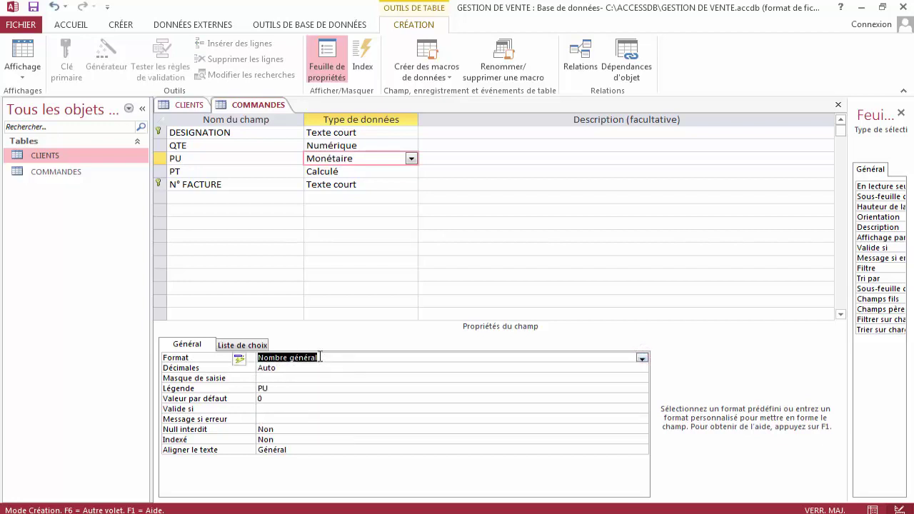
right_click(273, 104)
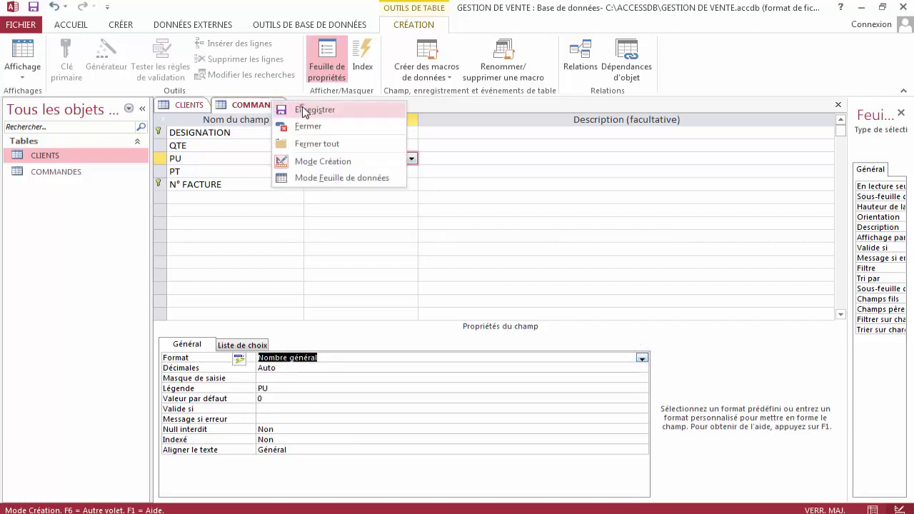
left_click(304, 110)
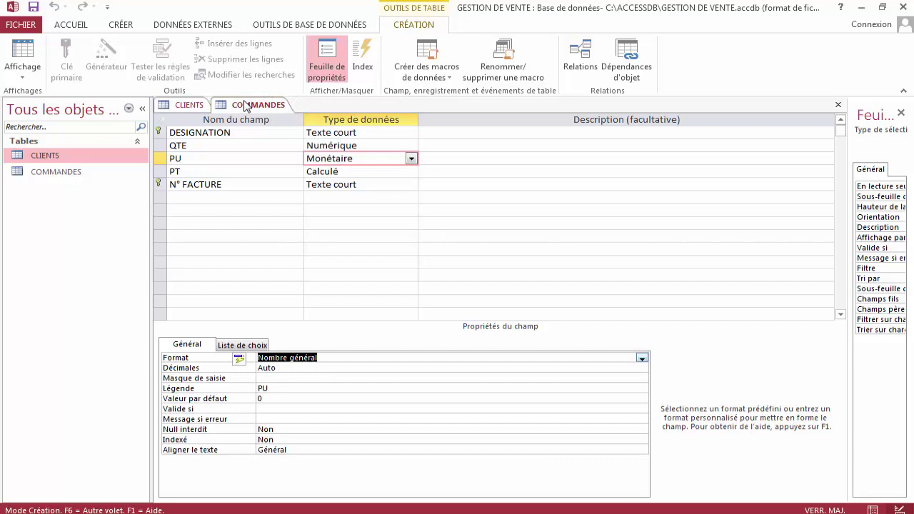
Step: Widen the DESIGNATION column in the COMMANDES datasheet, then review the CLIENTS fields in design view
double_click(82, 173)
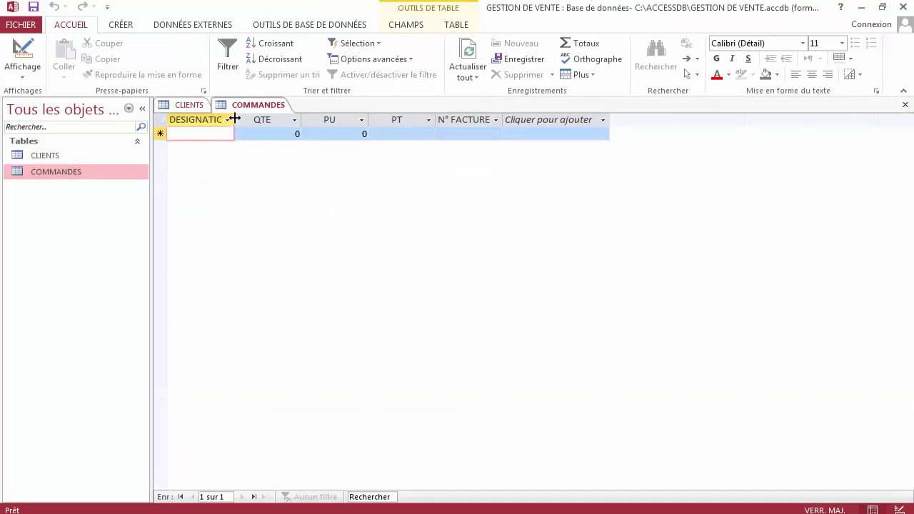
left_click_drag(234, 118, 245, 118)
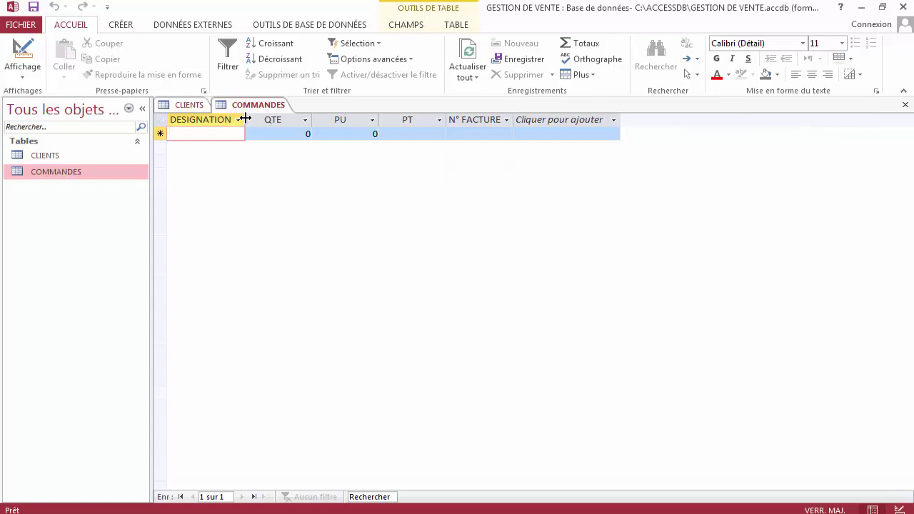
right_click(193, 105)
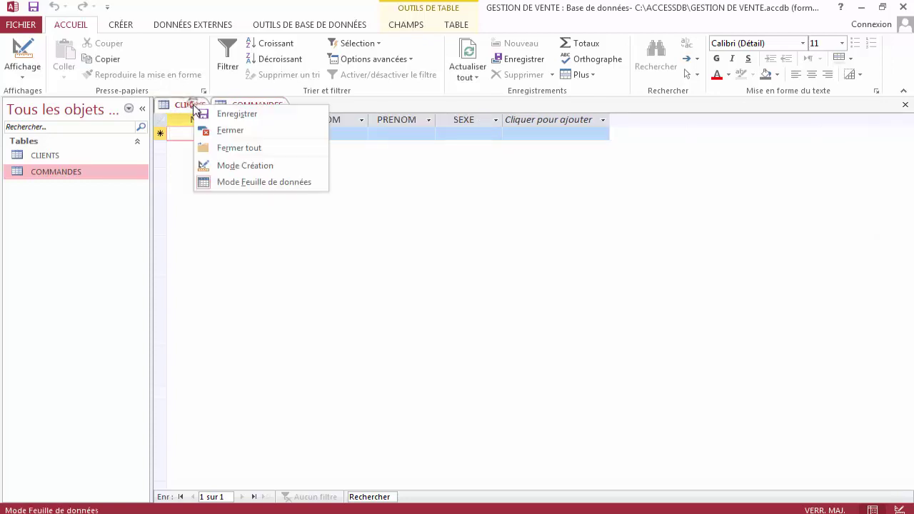
left_click(243, 165)
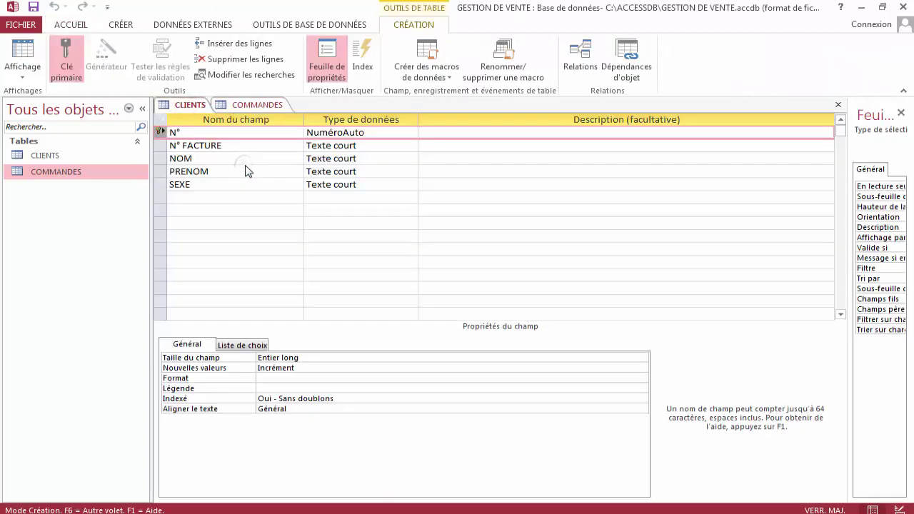
left_click(365, 147)
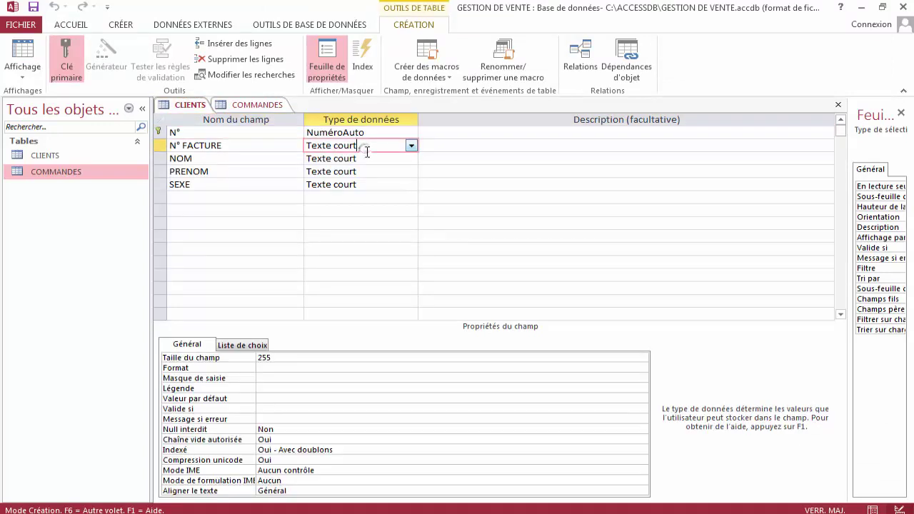
left_click(367, 159)
left_click(370, 177)
left_click(369, 184)
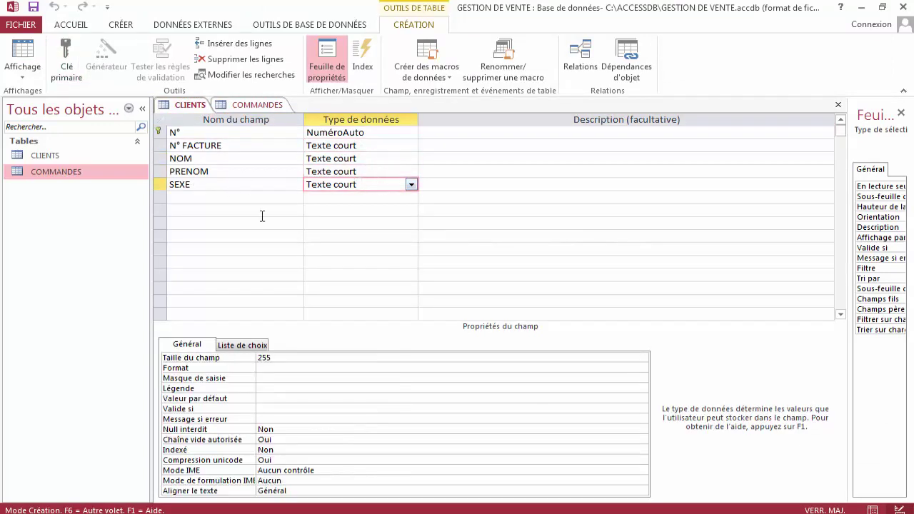
Step: Return CLIENTS to datasheet view and display the Outils de base de données ribbon
right_click(196, 107)
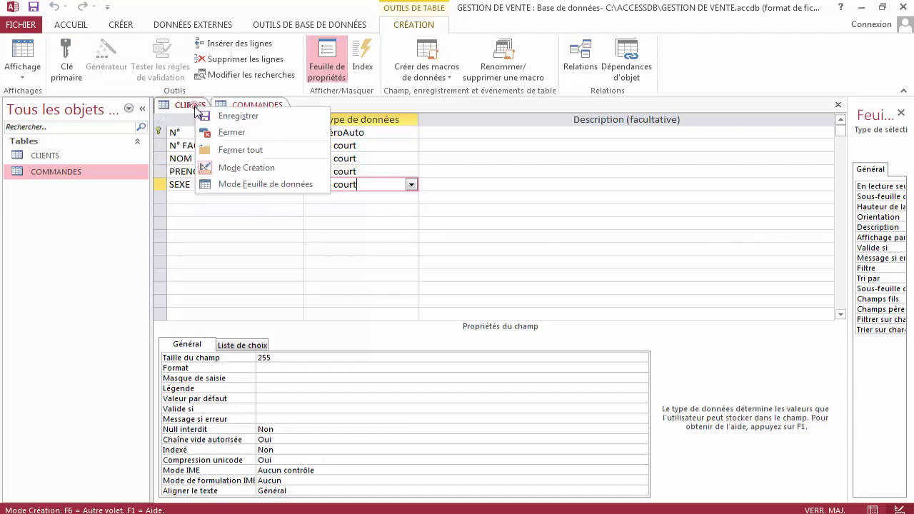
left_click(245, 185)
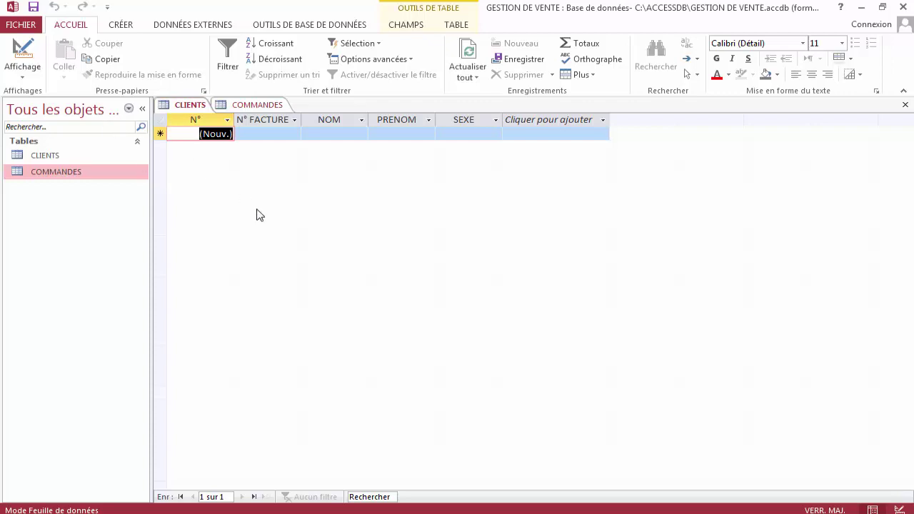
left_click(315, 28)
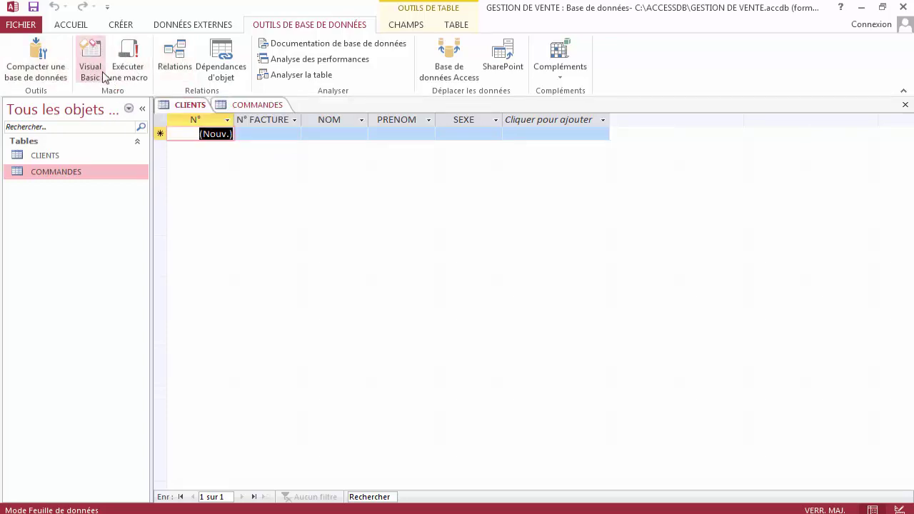
Step: Open Relations and add the CLIENTS and COMMANDES tables to the layout
left_click(177, 69)
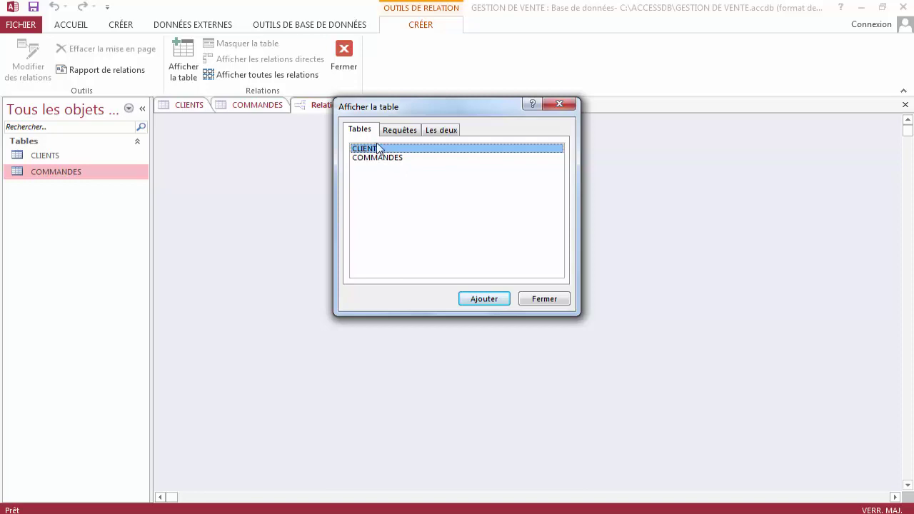
left_click(492, 298)
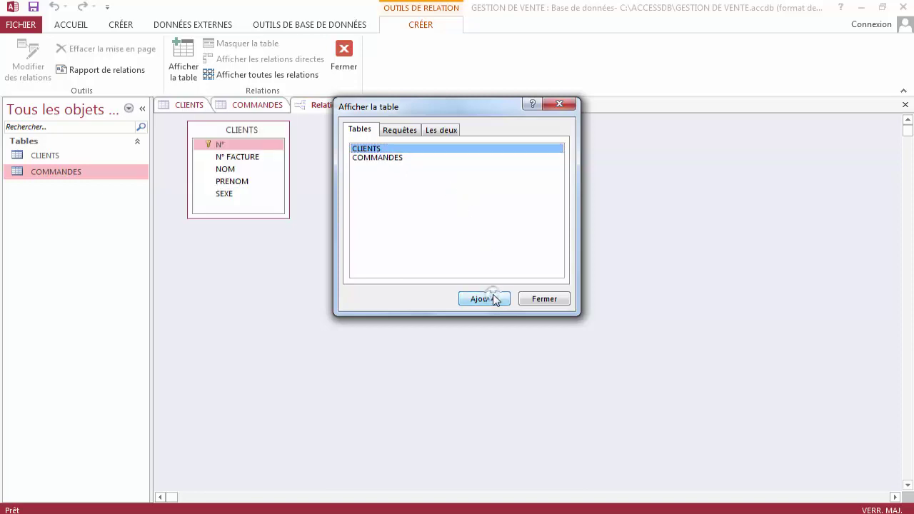
left_click(394, 157)
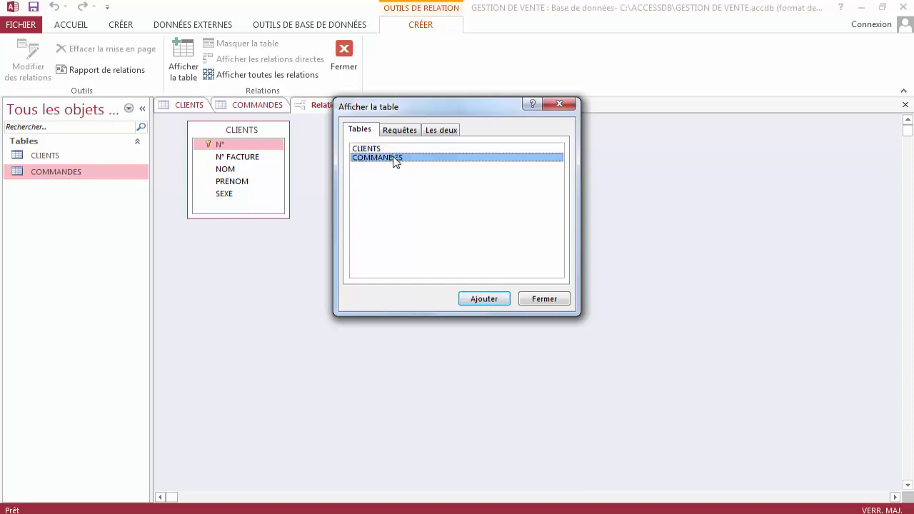
left_click(488, 302)
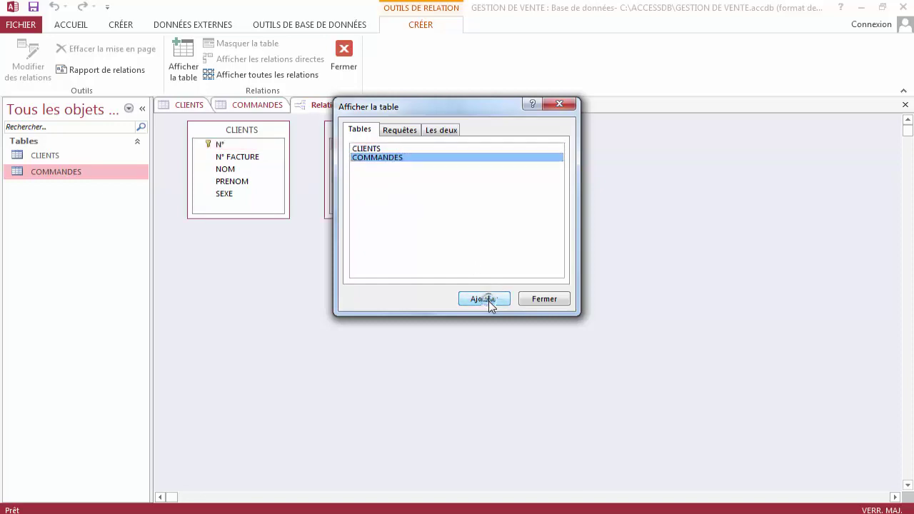
left_click(546, 299)
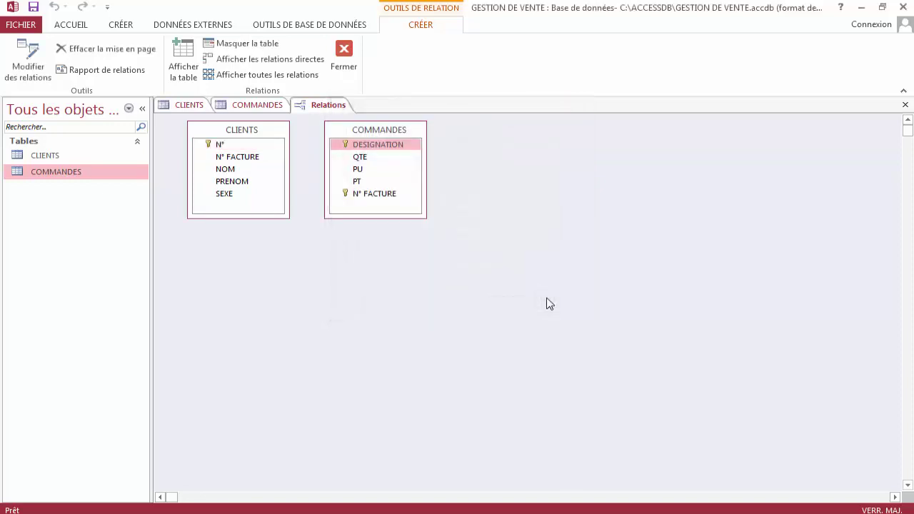
Step: Select the N° and N° FACTURE fields in the CLIENTS table box
left_click(232, 145)
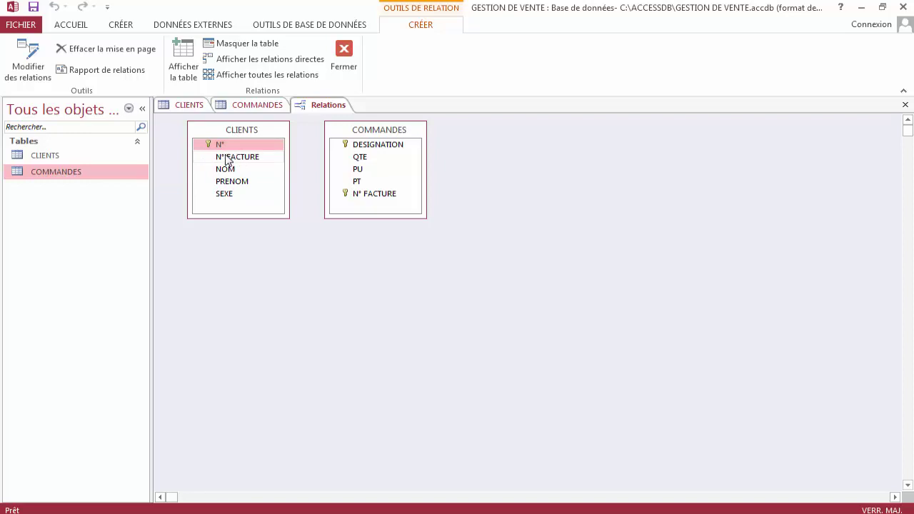
left_click(229, 158)
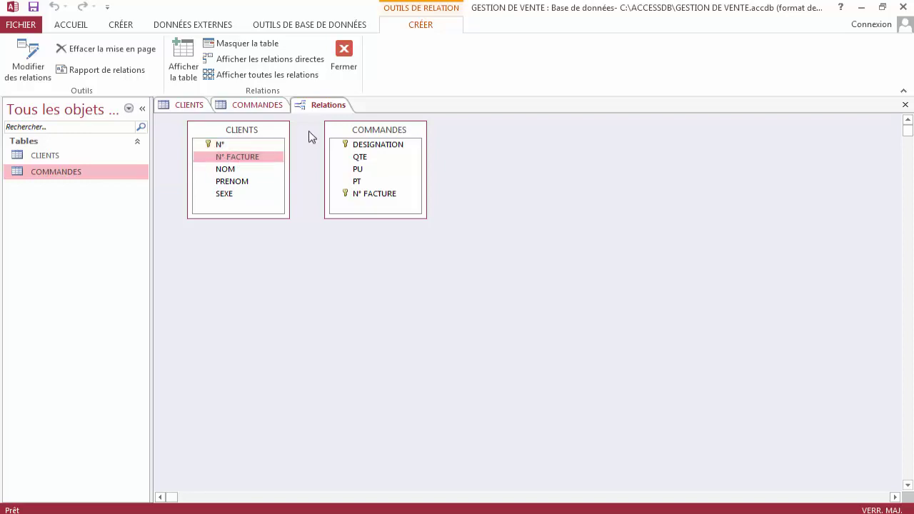
left_click(227, 146)
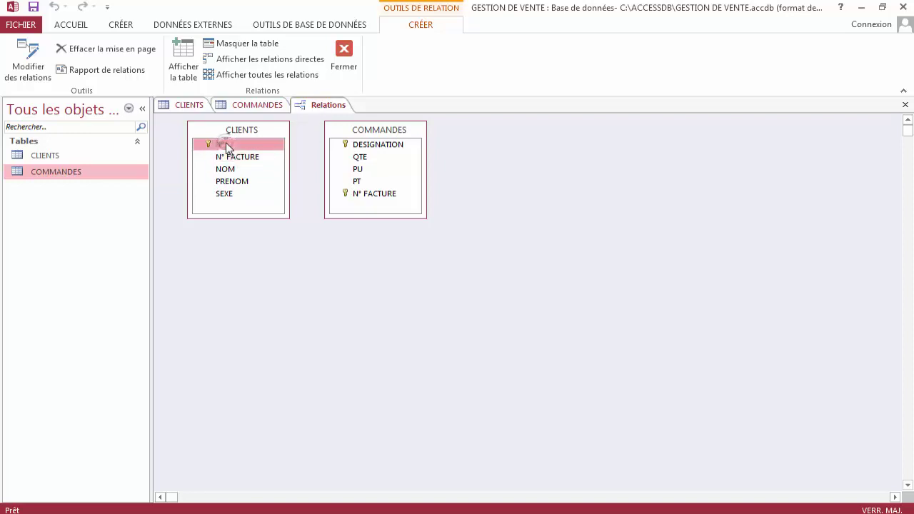
Step: Close the Relations layout, answering Non to discard its changes
right_click(324, 105)
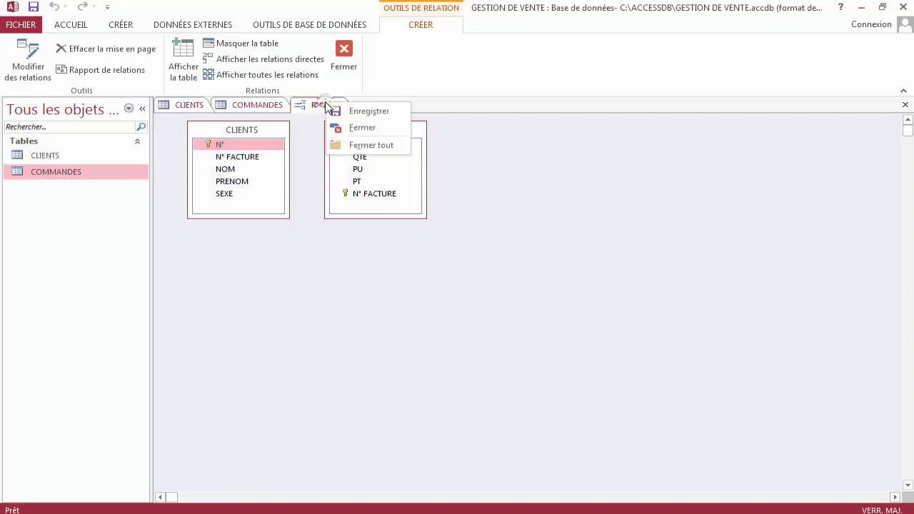
left_click(357, 127)
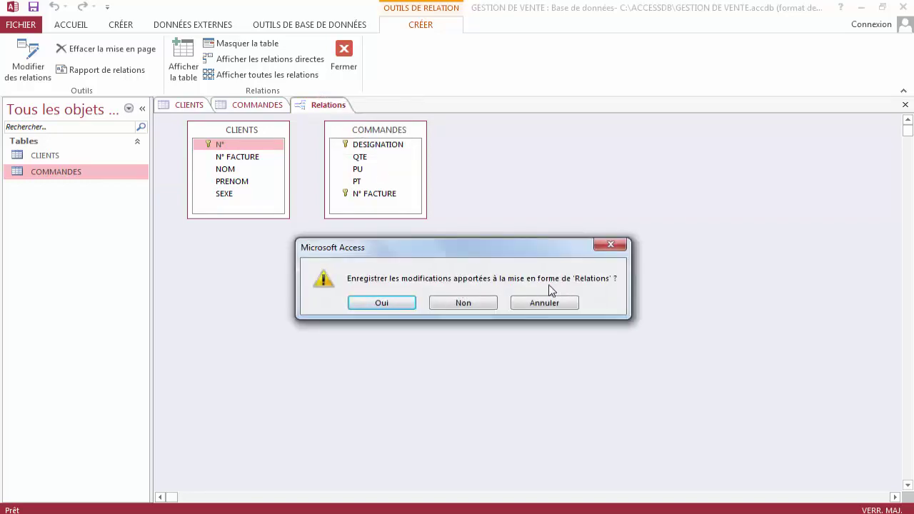
left_click(471, 304)
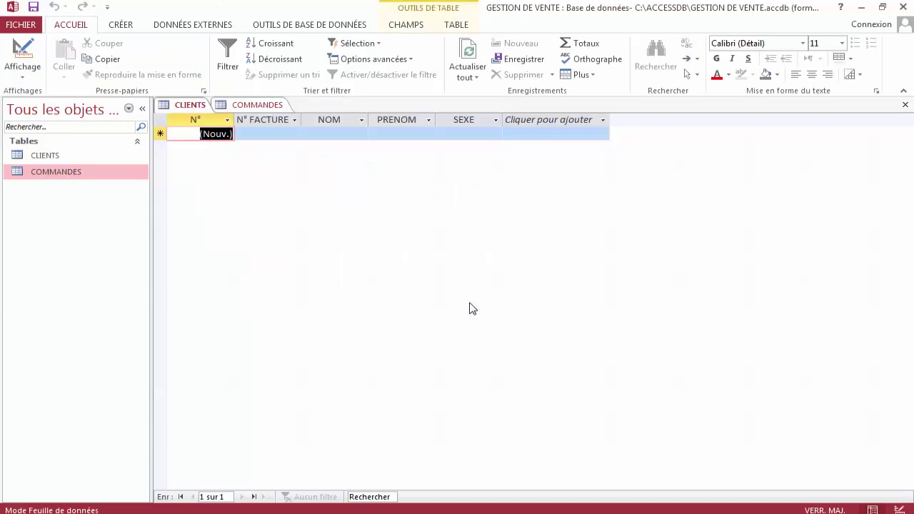
Step: In CLIENTS design view, make N° FACTURE the table's primary key
right_click(194, 107)
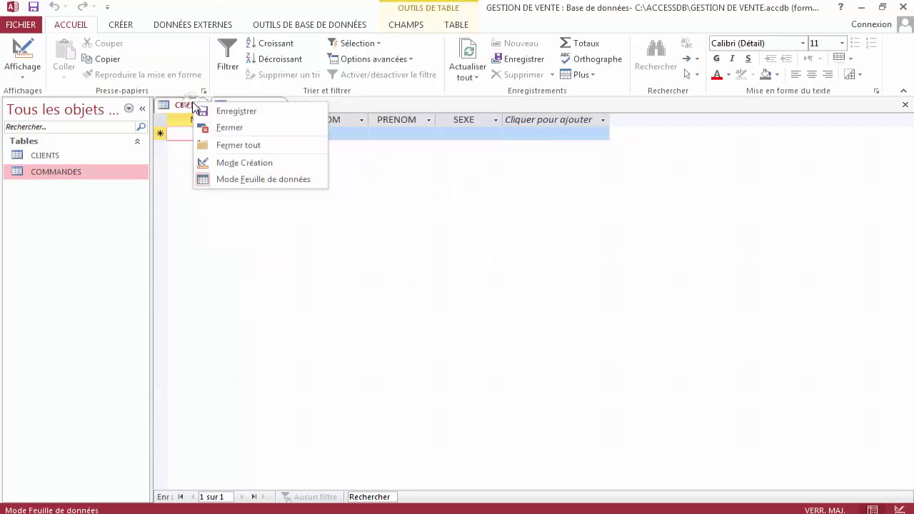
left_click(251, 166)
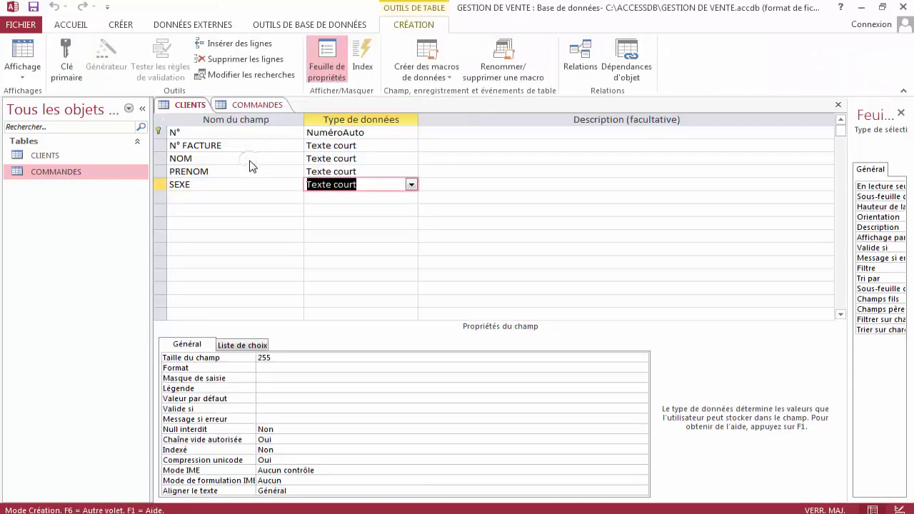
left_click(160, 145)
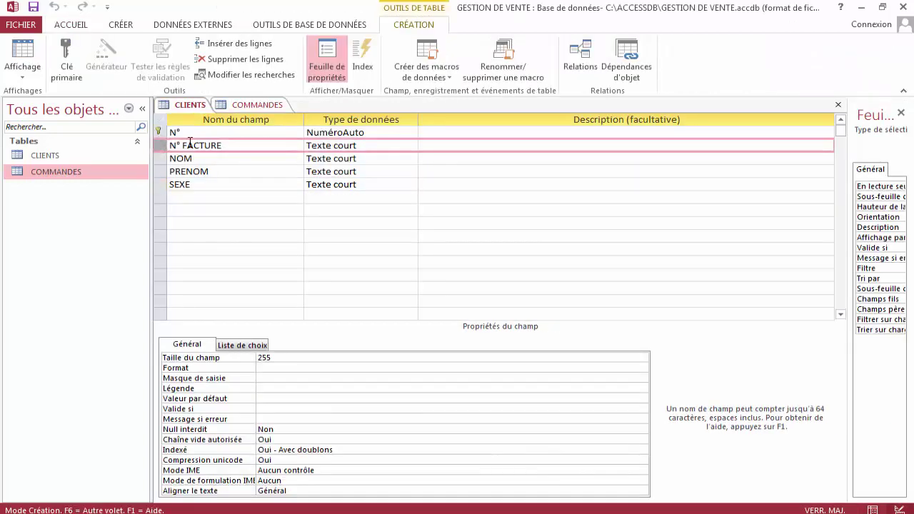
left_click(67, 63)
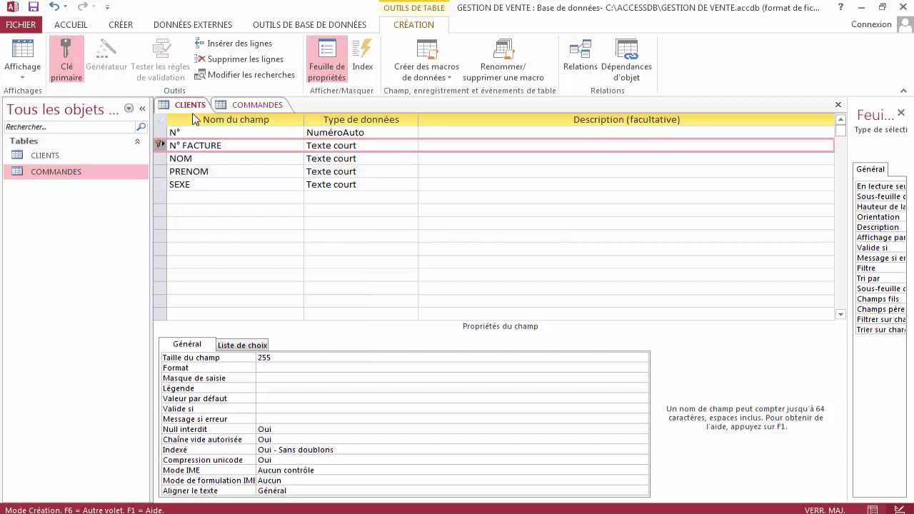
Step: Save the CLIENTS design and switch it back to datasheet view
right_click(191, 108)
left_click(227, 115)
right_click(197, 111)
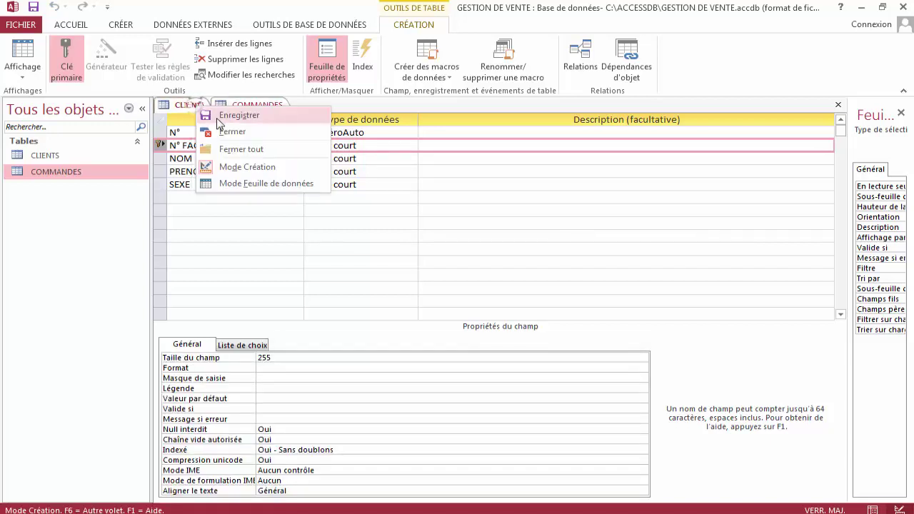
left_click(259, 184)
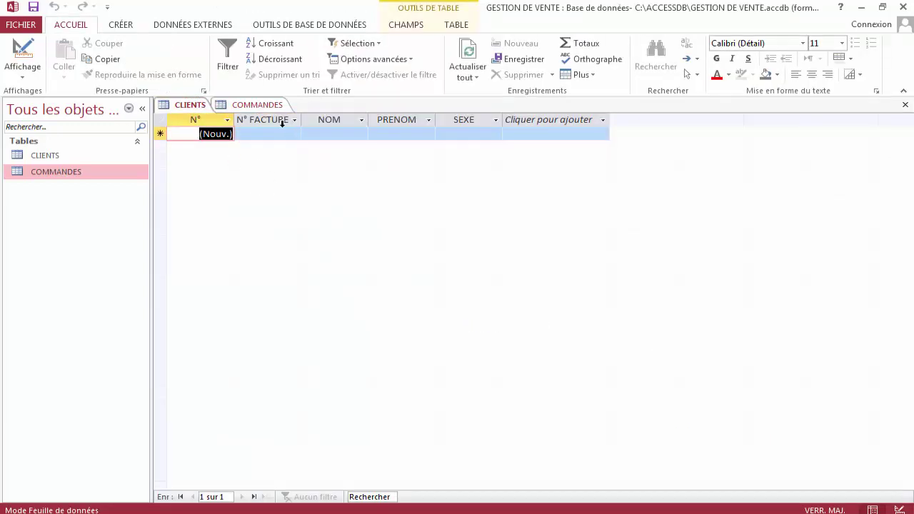
Step: Open Relations with CLIENTS and COMMANDES, then drag CLIENTS' N° FACTURE onto COMMANDES' N° FACTURE
left_click(293, 27)
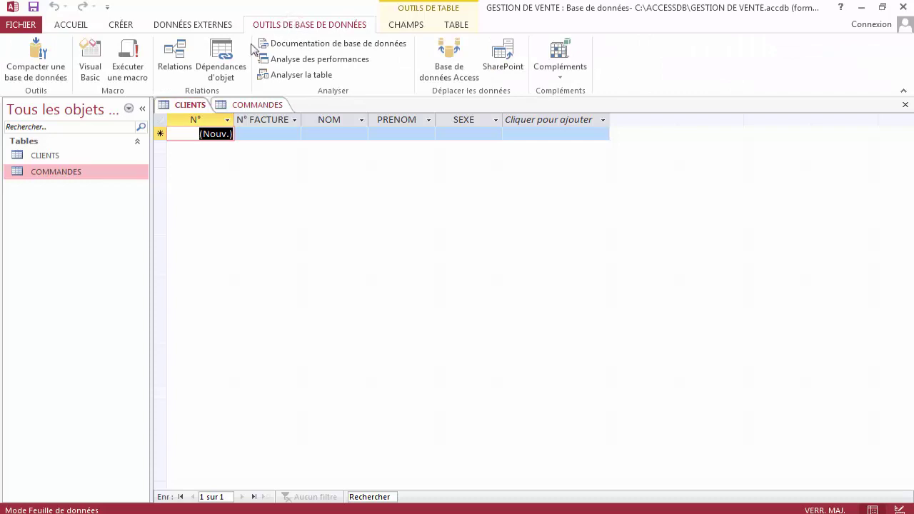
left_click(180, 65)
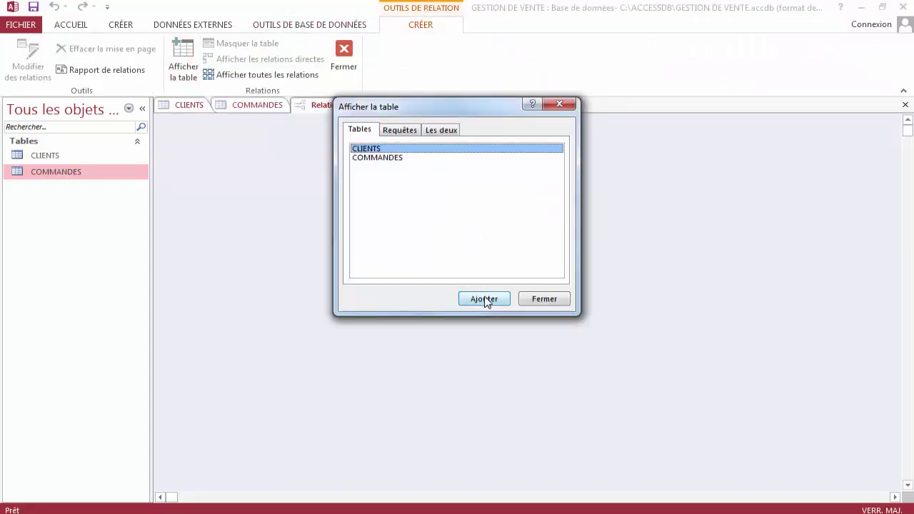
left_click(483, 297)
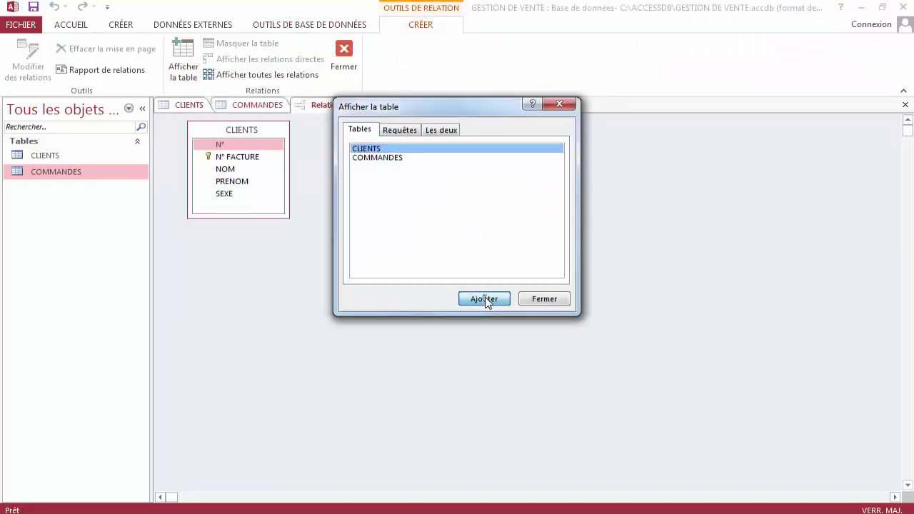
left_click(389, 158)
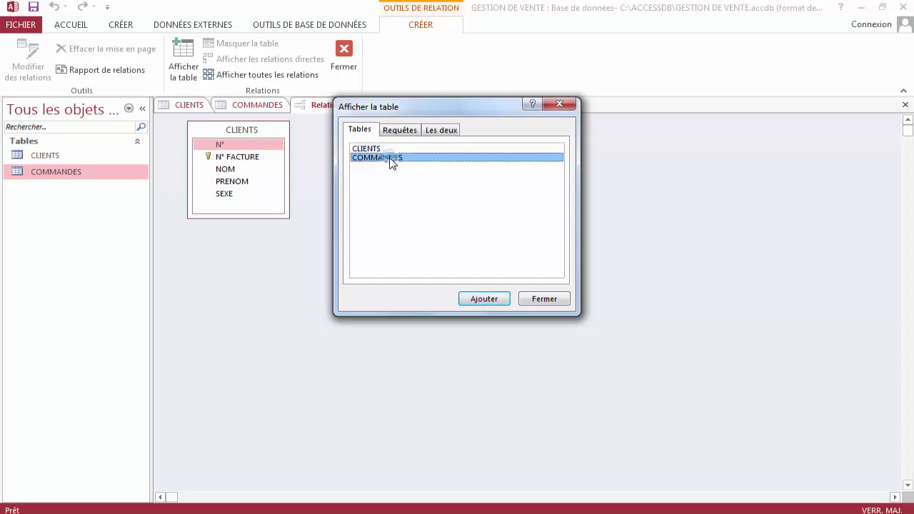
left_click(492, 301)
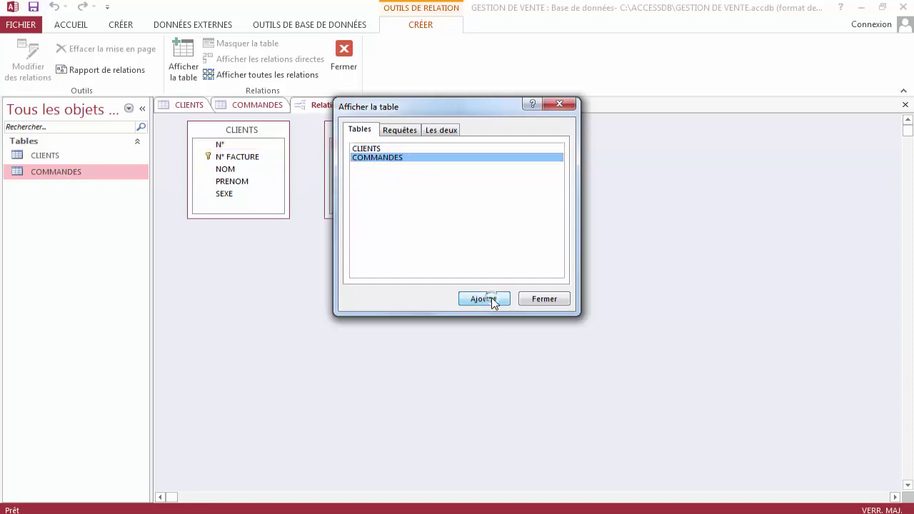
left_click(537, 299)
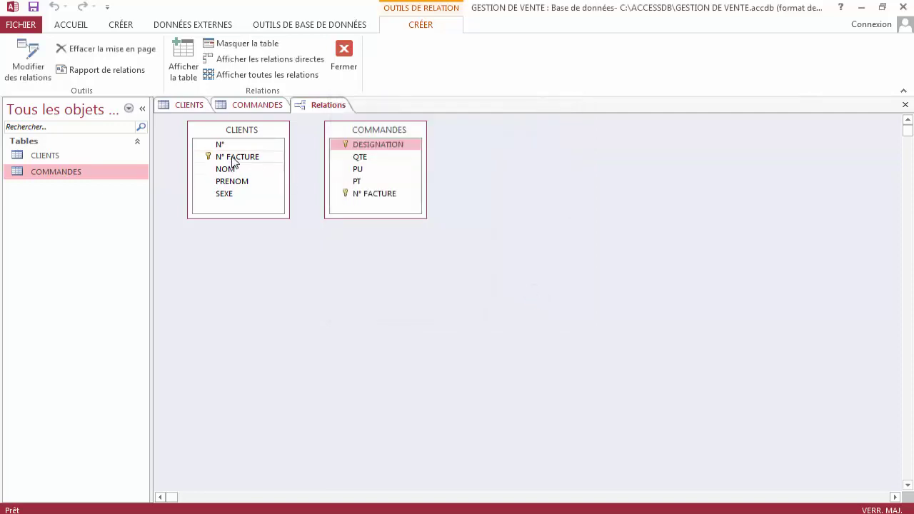
left_click(233, 158)
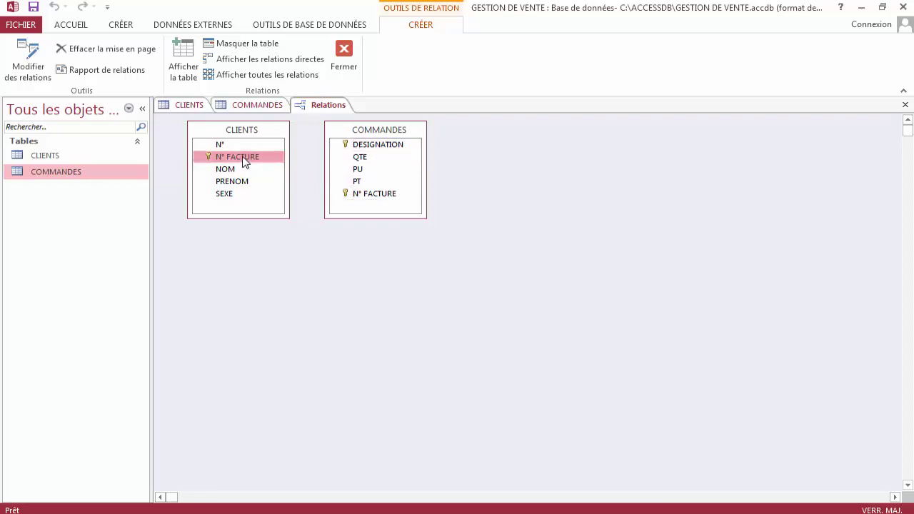
left_click_drag(244, 159, 367, 201)
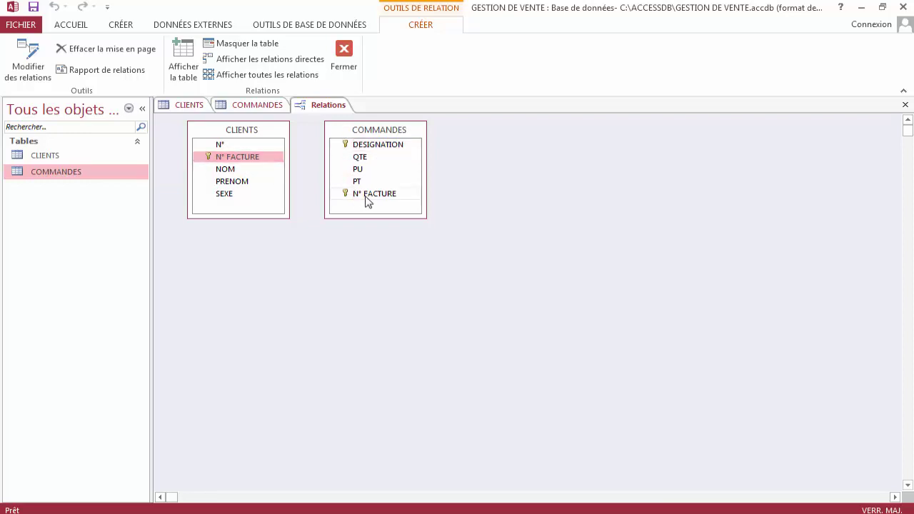
Step: Start a new relationship with CLIENTS and its N° FACTURE field on the left side
double_click(245, 159)
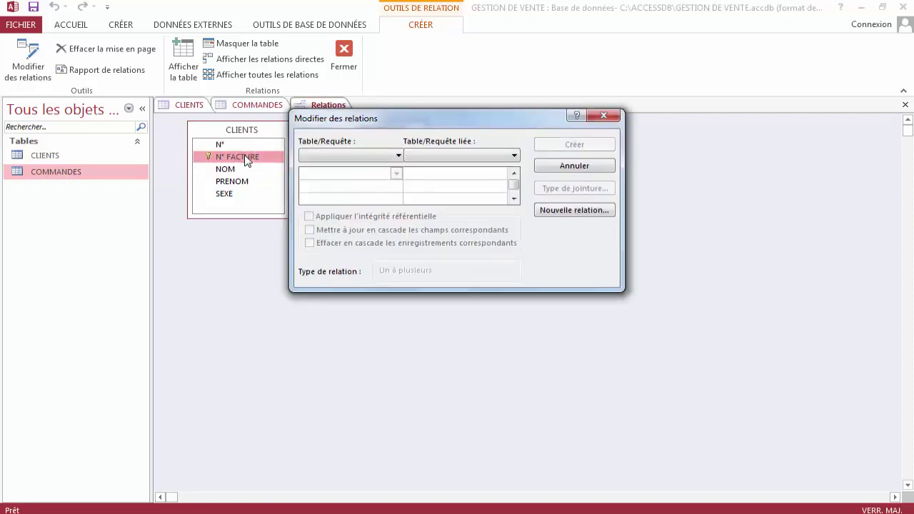
left_click(569, 209)
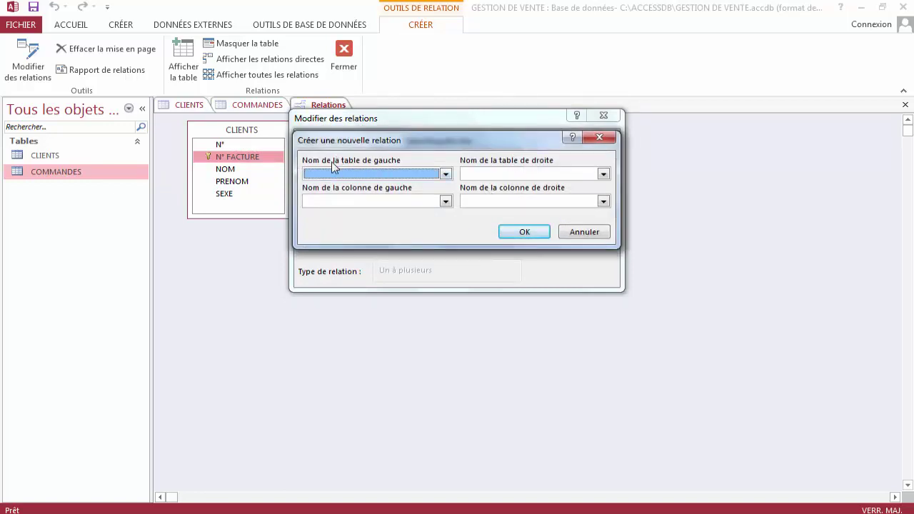
left_click(446, 174)
left_click(412, 183)
left_click(446, 202)
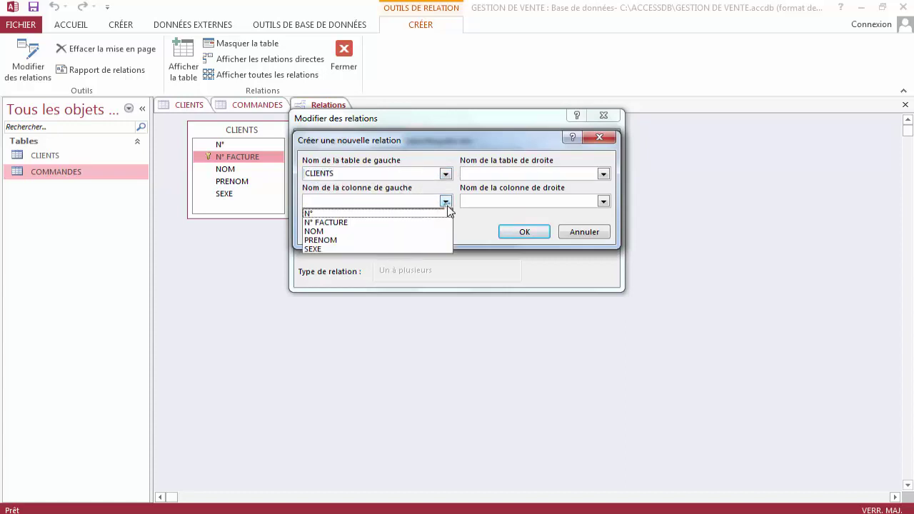
left_click(398, 222)
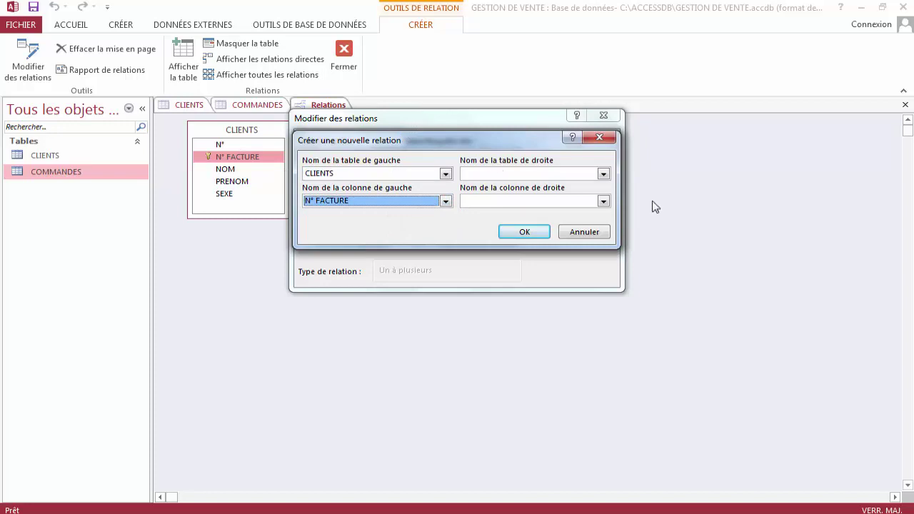
Step: Choose COMMANDES and N° FACTURE on the right side and create the one-to-many relationship
left_click(604, 175)
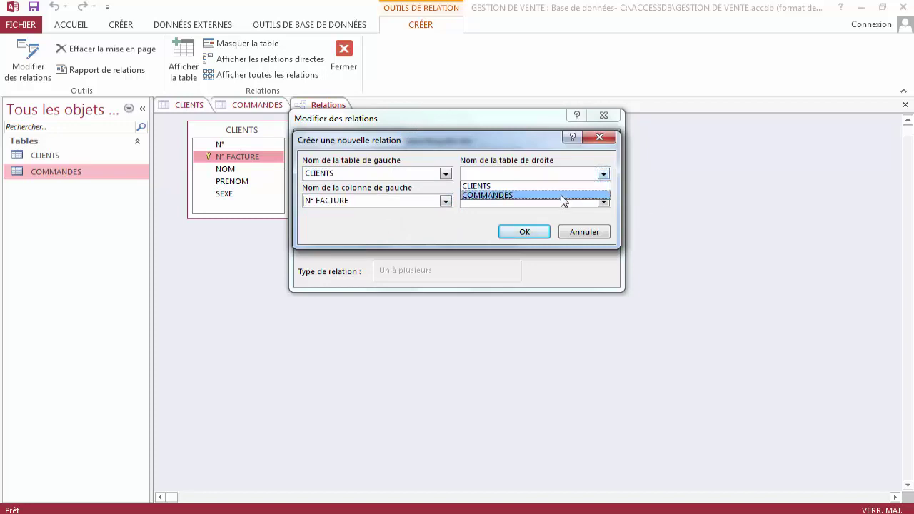
left_click(561, 196)
left_click(603, 201)
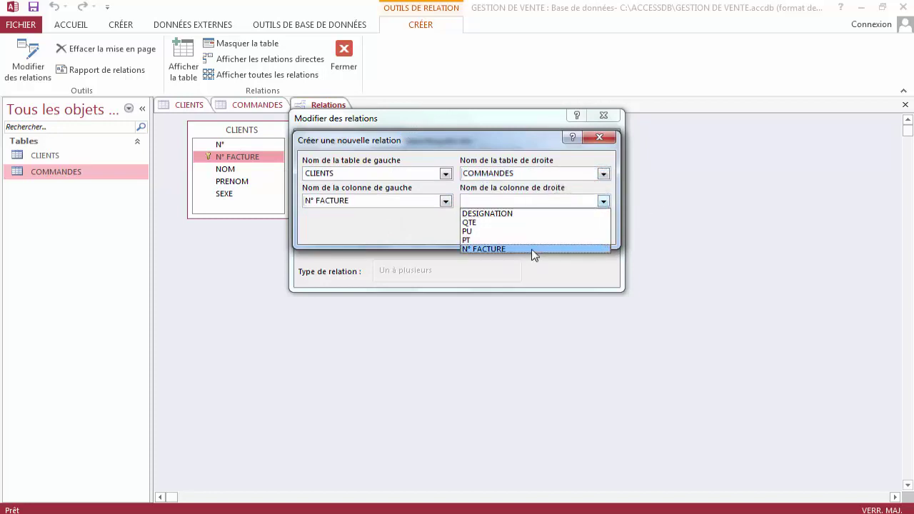
left_click(532, 249)
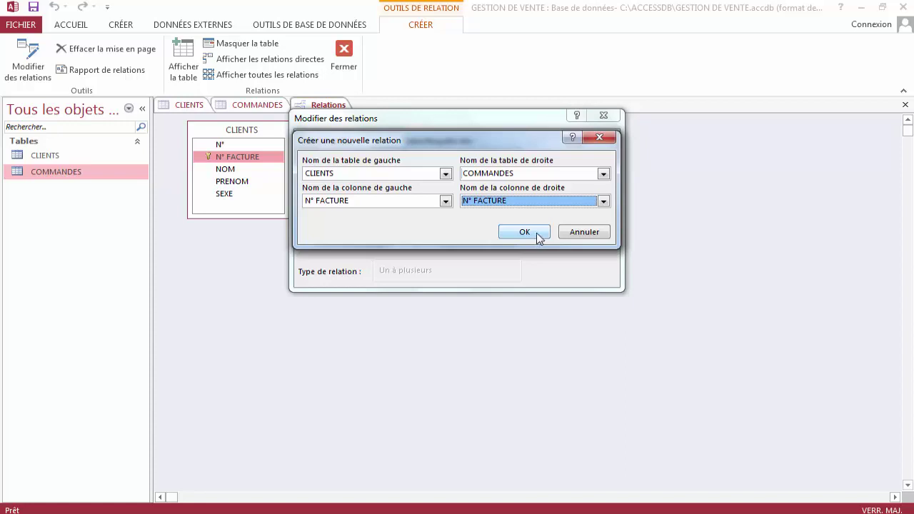
left_click(537, 233)
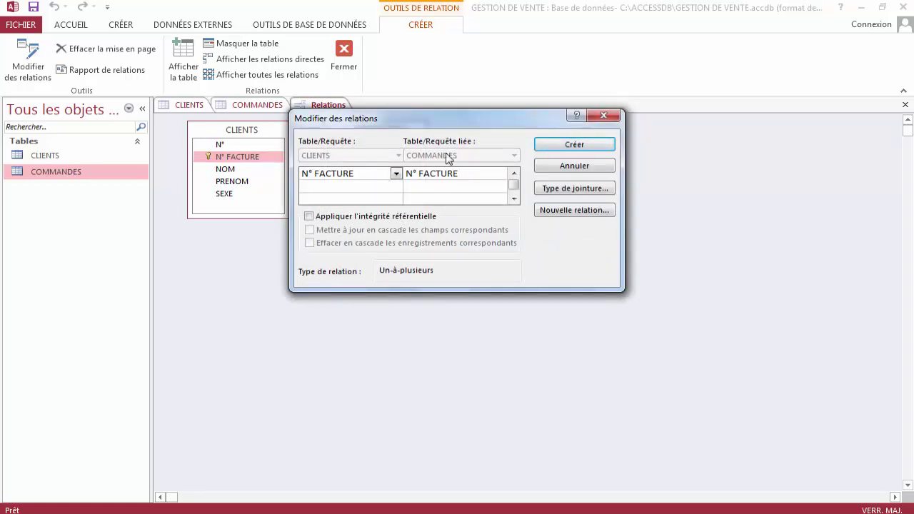
left_click(571, 146)
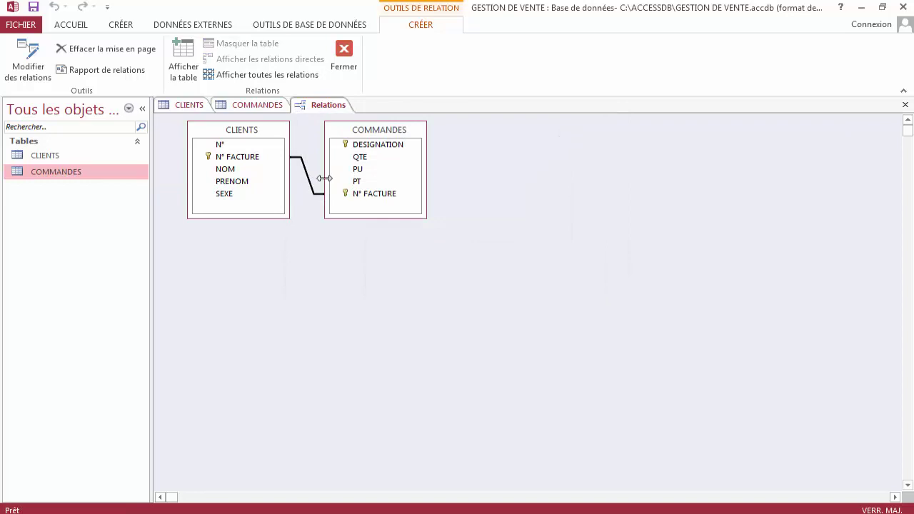
Step: Move the COMMANDES box further right and save the relationships layout
mouse_move(376, 129)
left_mouse_down()
mouse_move(626, 261)
mouse_move(375, 127)
left_mouse_up()
left_click_drag(379, 129, 392, 129)
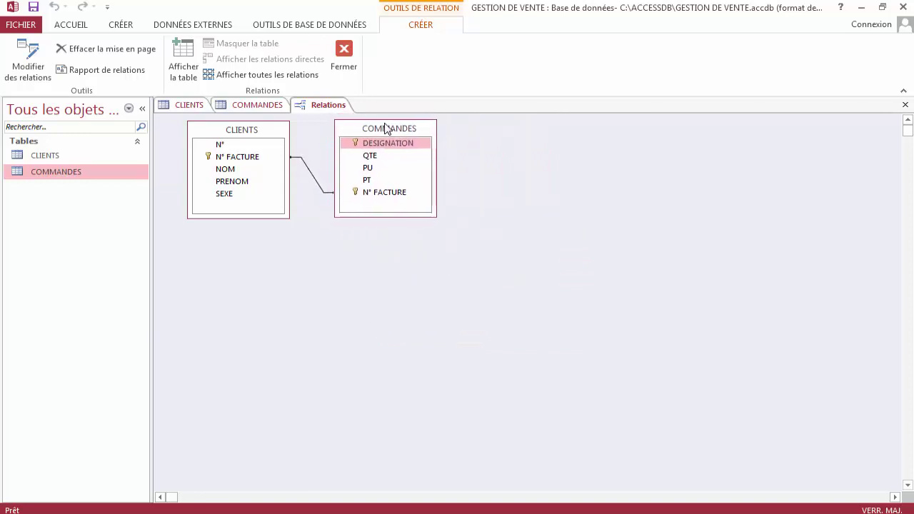
right_click(323, 108)
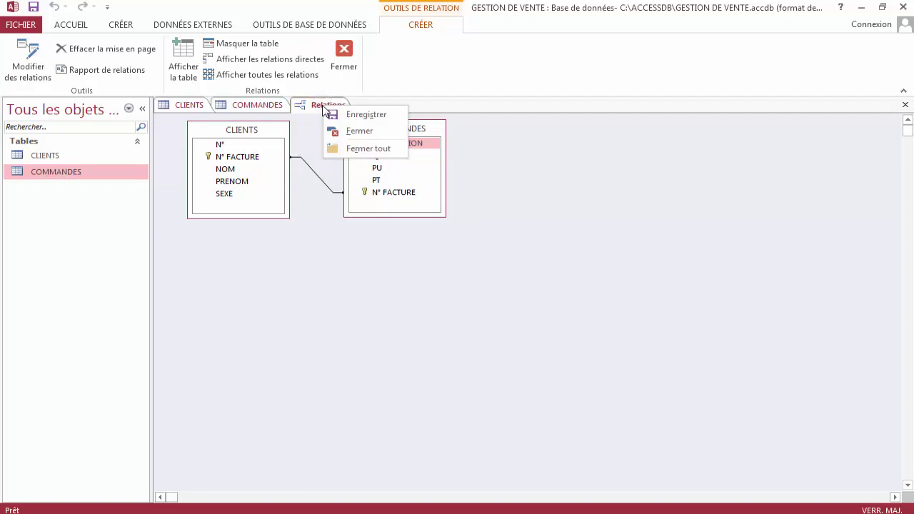
left_click(349, 116)
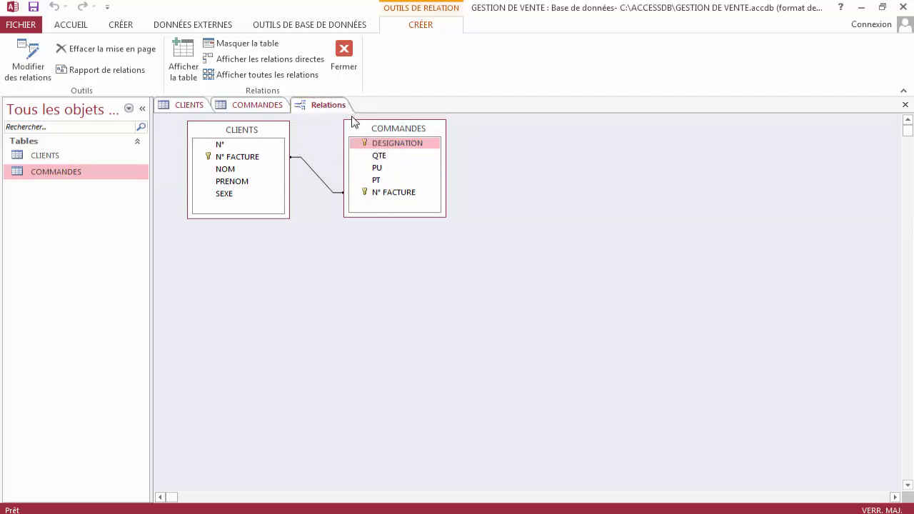
Step: Close the Relations window, reopen and close it again, then show the CRÉER ribbon
right_click(327, 109)
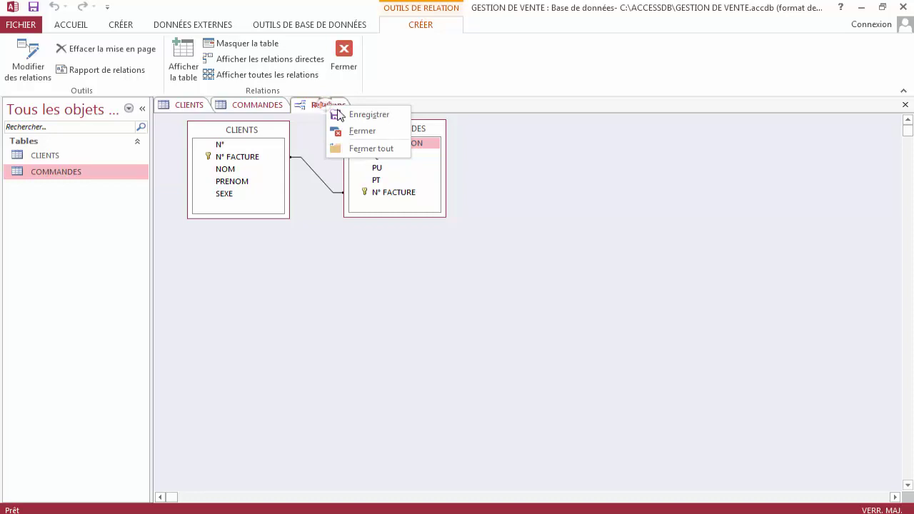
left_click(357, 131)
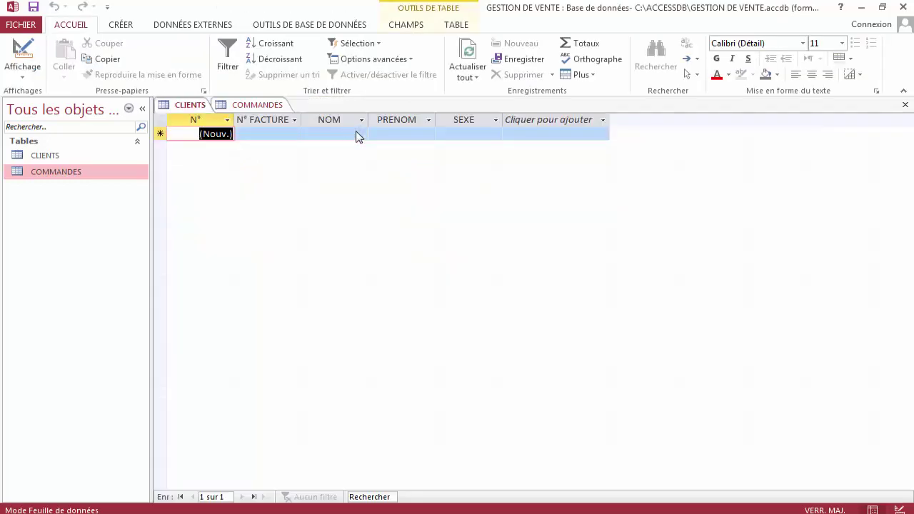
left_click(308, 25)
left_click(176, 64)
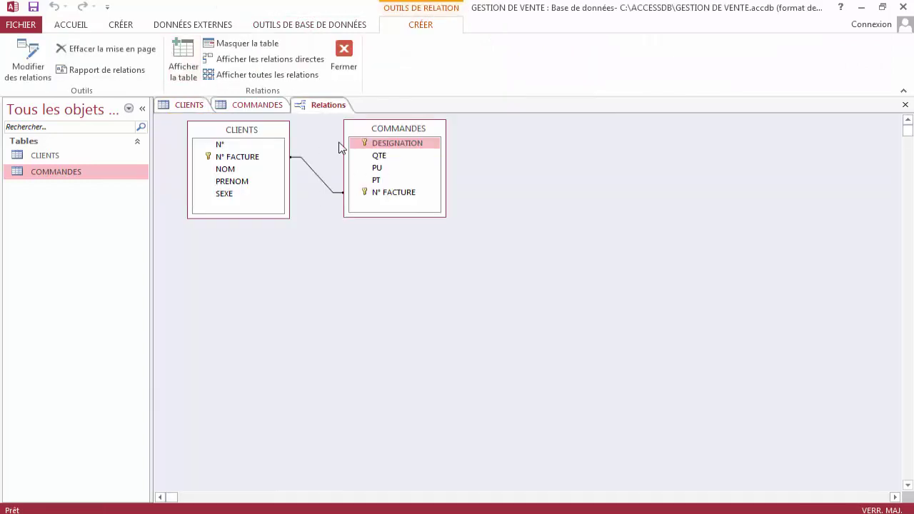
right_click(316, 105)
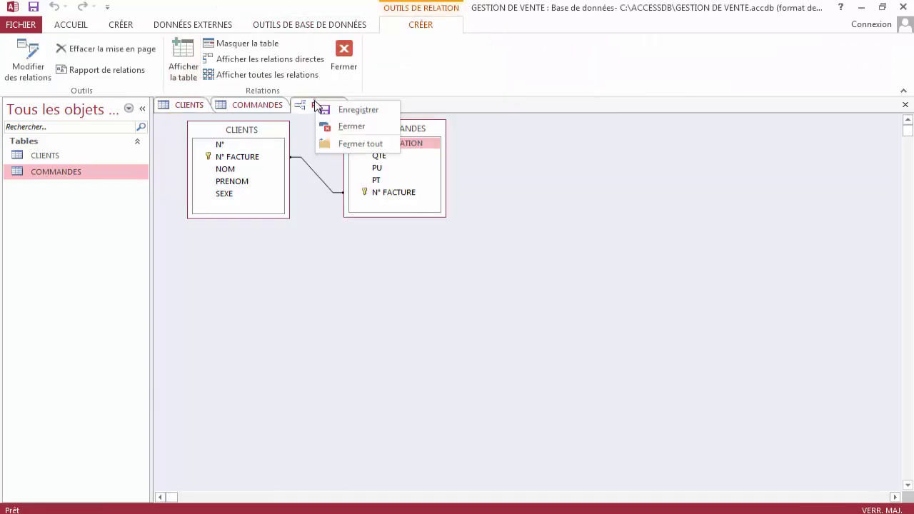
left_click(345, 127)
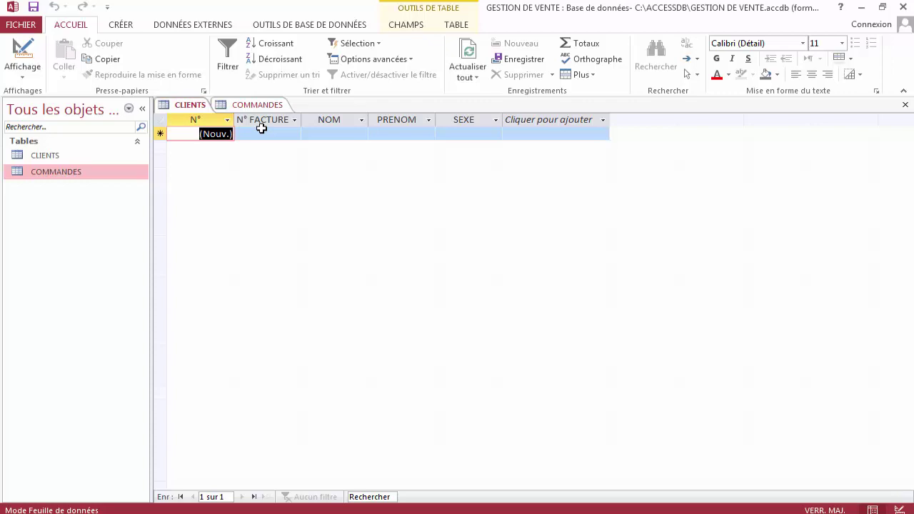
left_click(121, 26)
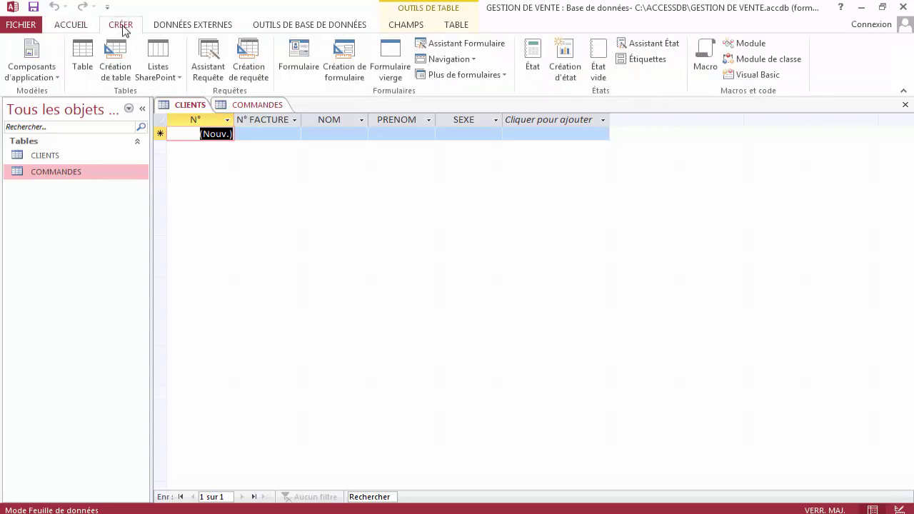
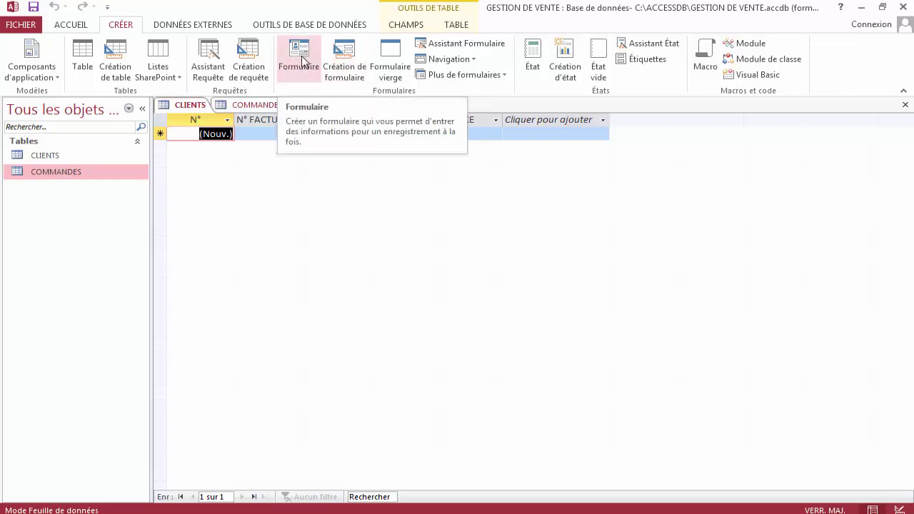
Step: Create a form from the CLIENTS table, select N° FACTURE, and call up the view options
left_click(302, 62)
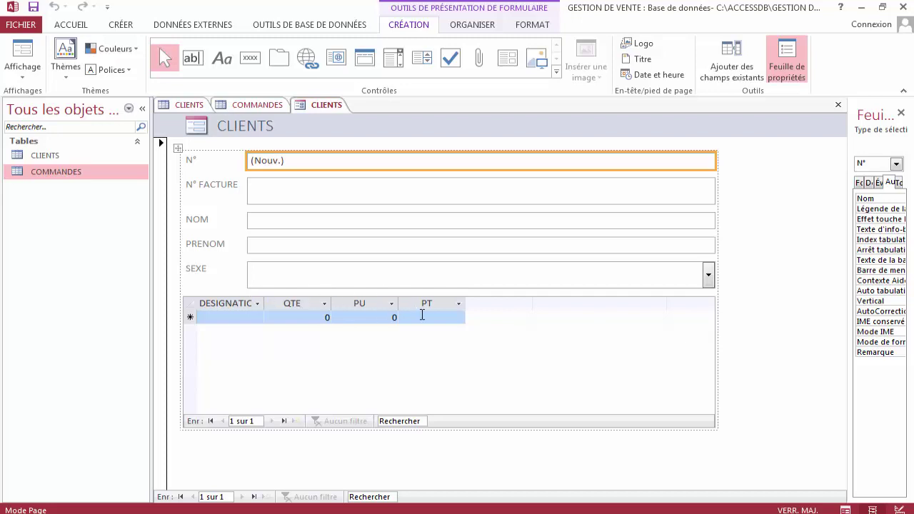
left_click(264, 196)
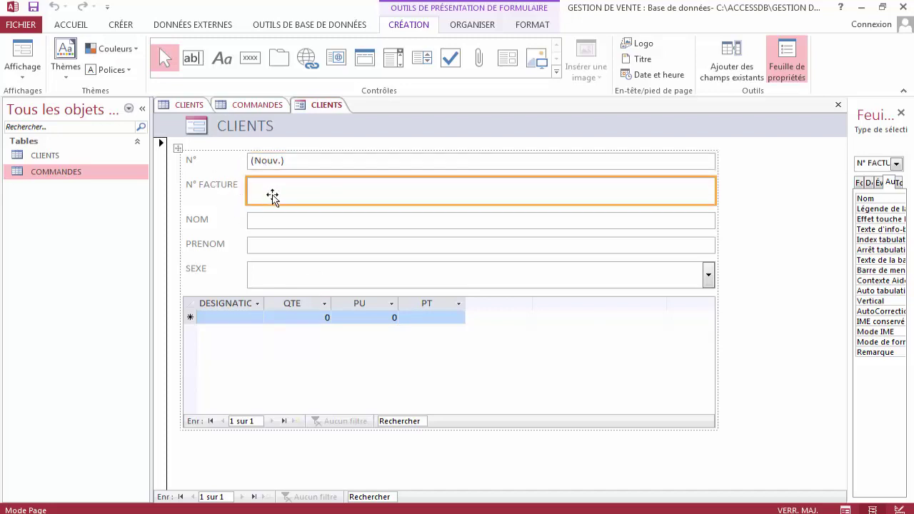
right_click(324, 111)
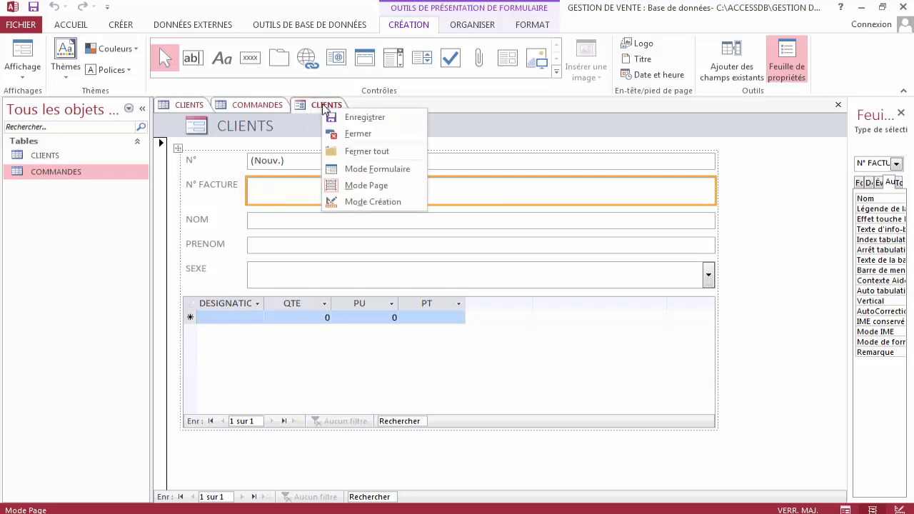
Step: In Form view, enter invoice 201801, the client's surname and first name, and SEXE MASCULIN
left_click(371, 170)
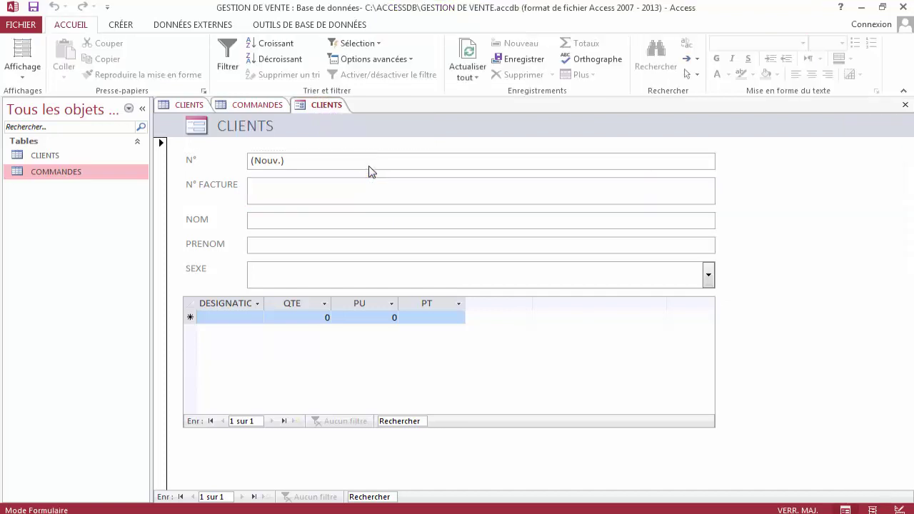
left_click(258, 188)
type("2")
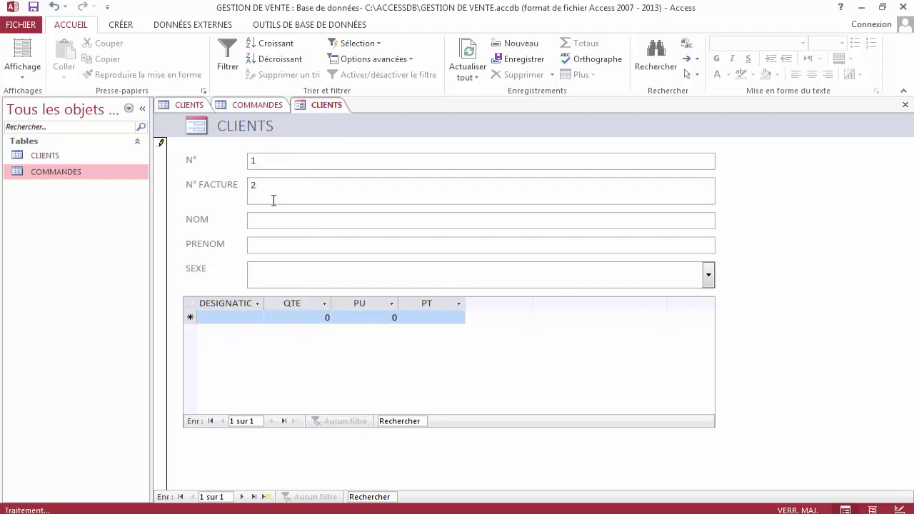
type("0180")
type("1")
key("Tab")
key("Tab")
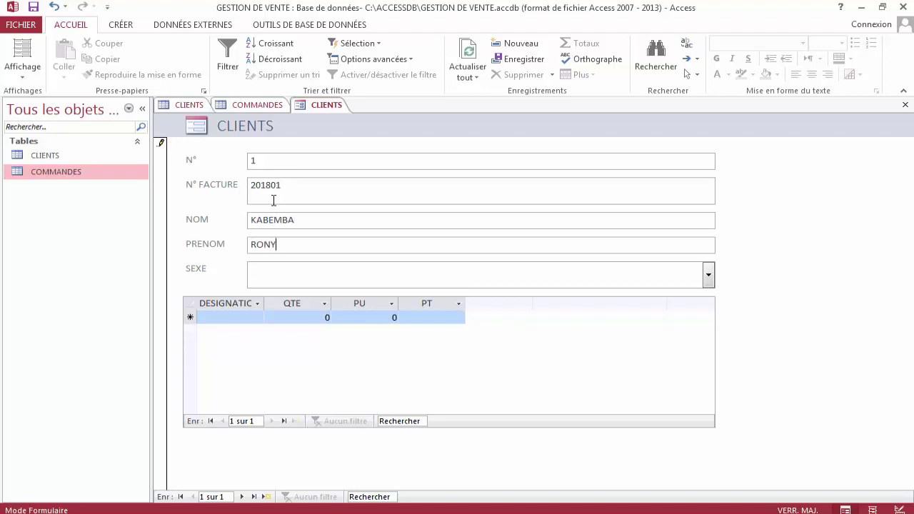
key("Tab")
left_click(707, 275)
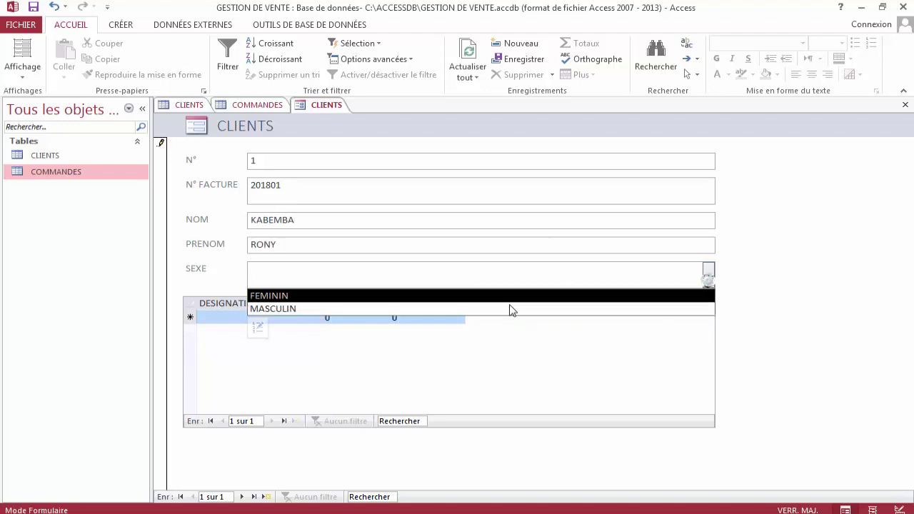
left_click(522, 325)
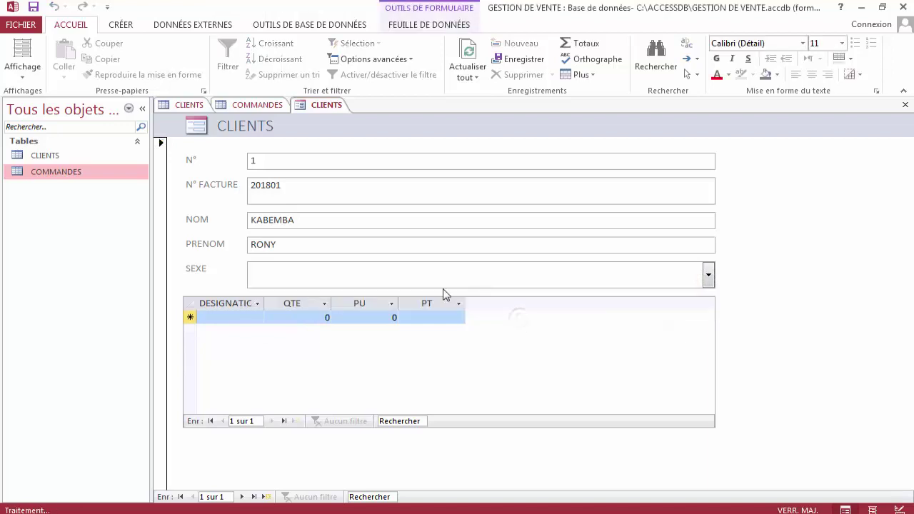
left_click(709, 278)
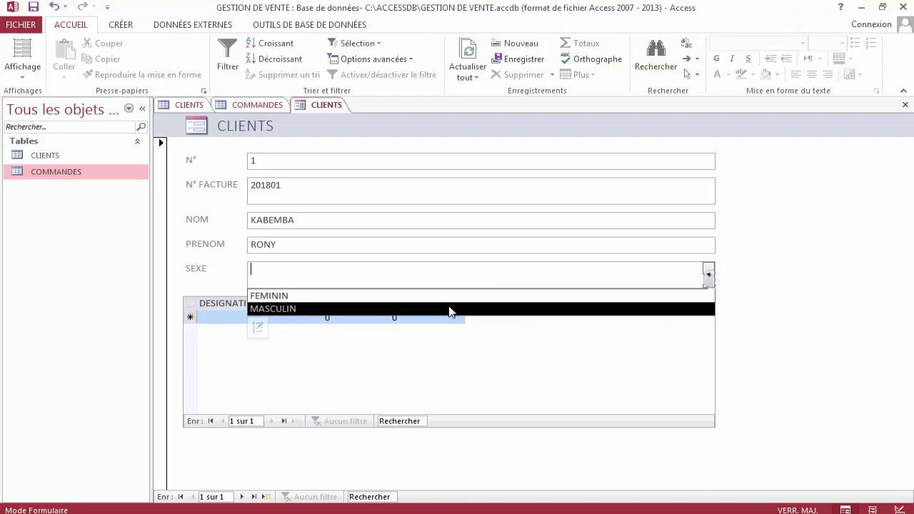
left_click(449, 308)
left_click(326, 269)
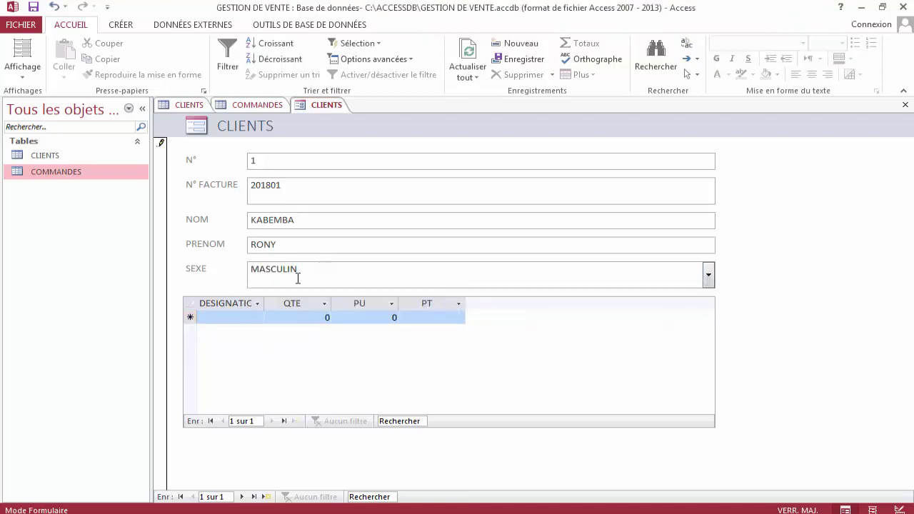
Step: Add an order line of 2 RIZ PROGRAZ at 10000, totalling 20000
left_click(218, 332)
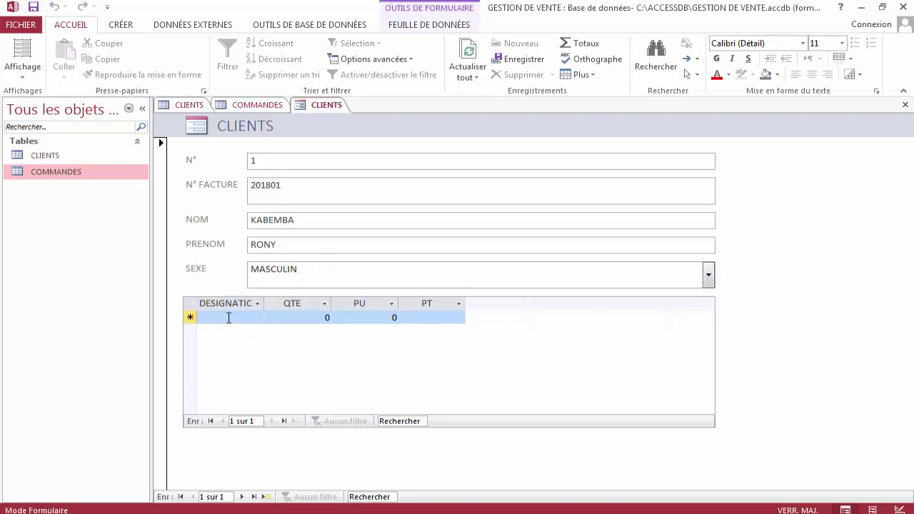
left_click(219, 318)
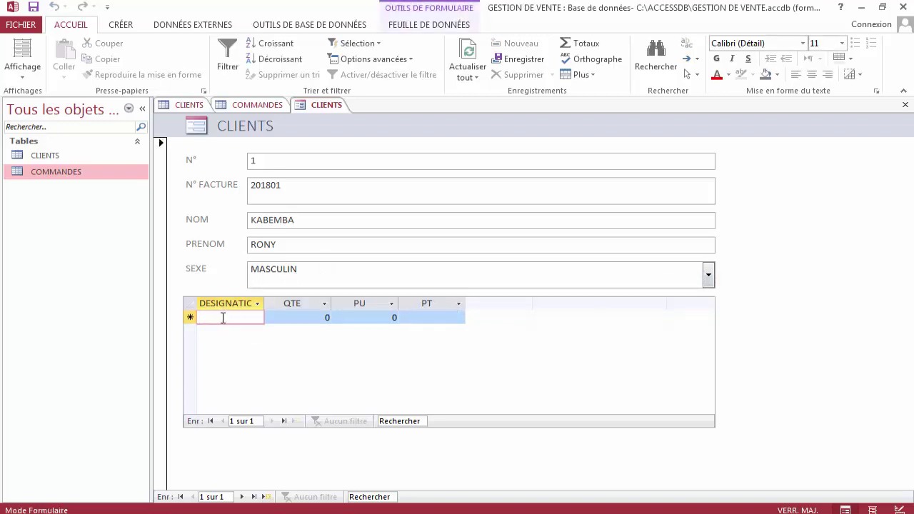
type("RIZ")
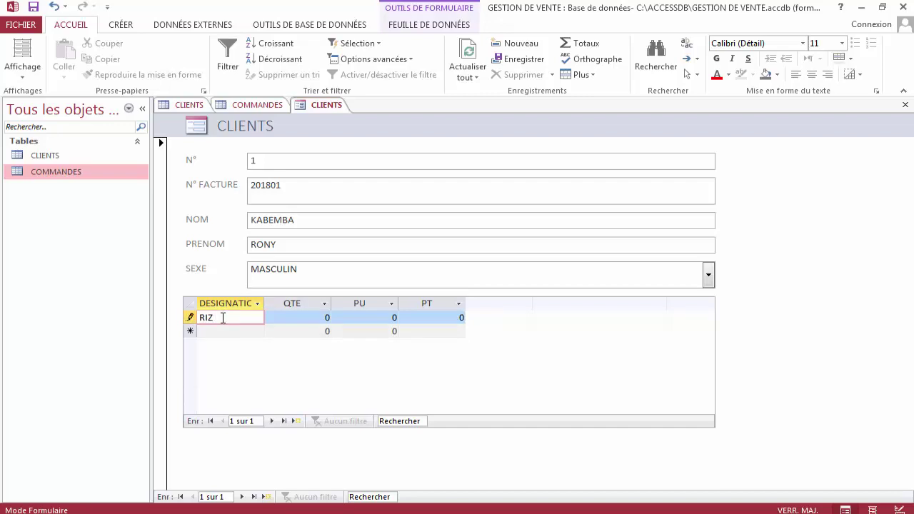
type(" PROGR")
type("AZ")
key("Tab")
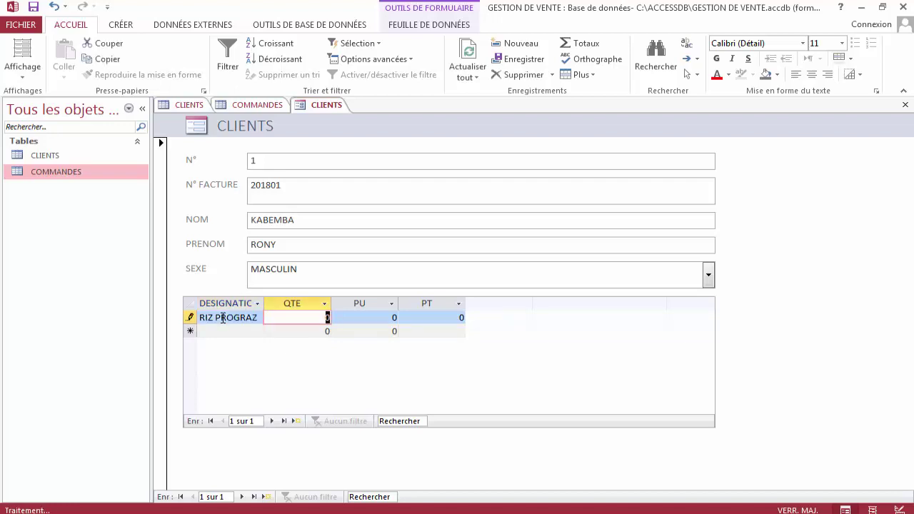
type("2")
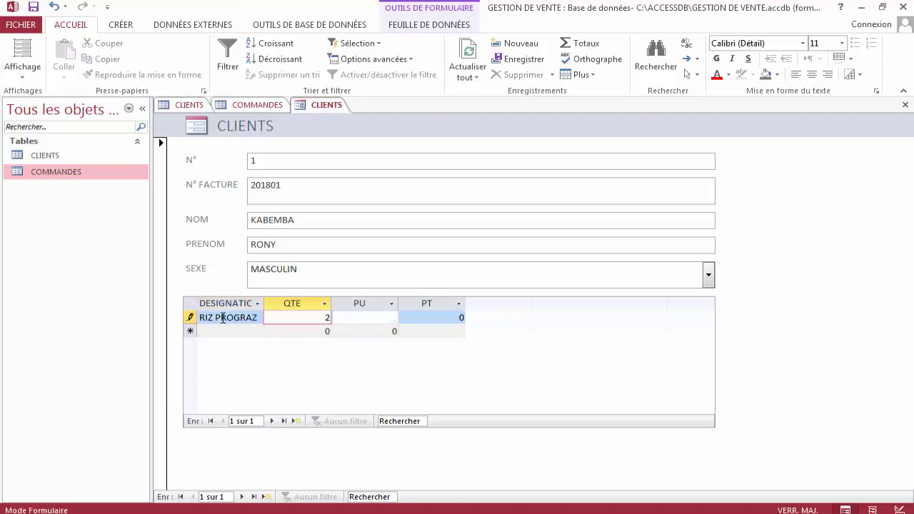
key("Tab")
type("10")
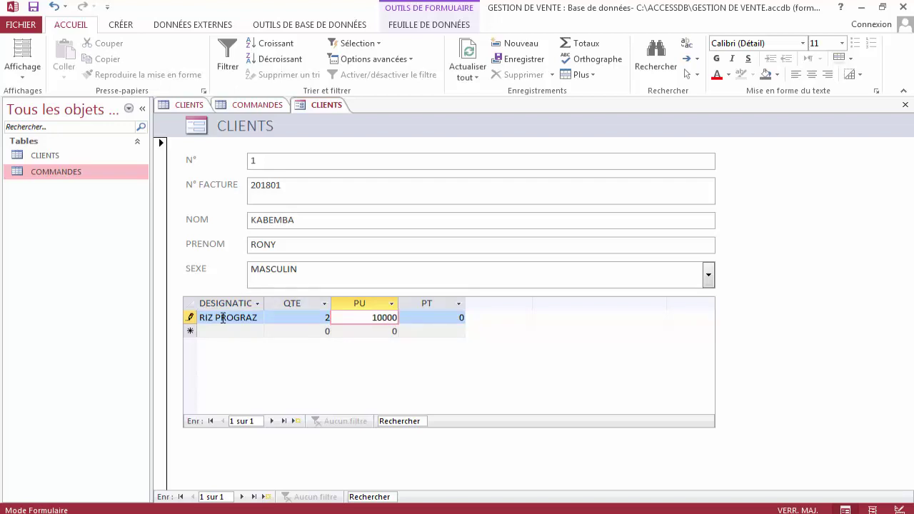
key("Tab")
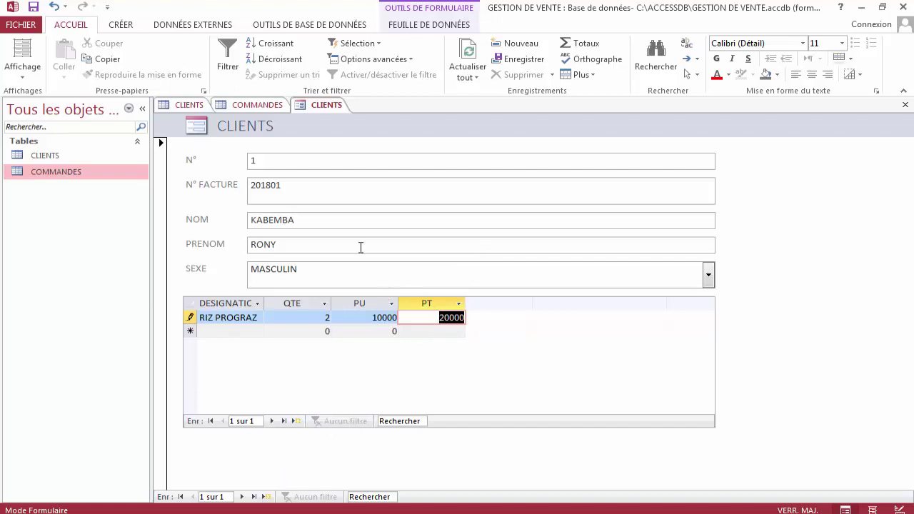
Step: Commit and save the record, then move to a new blank client record
left_click(372, 160)
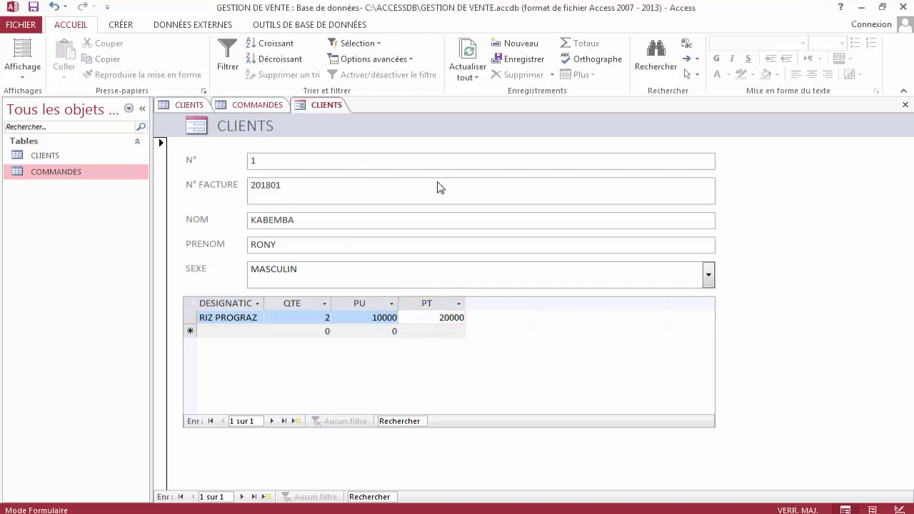
left_click(520, 59)
left_click(411, 318)
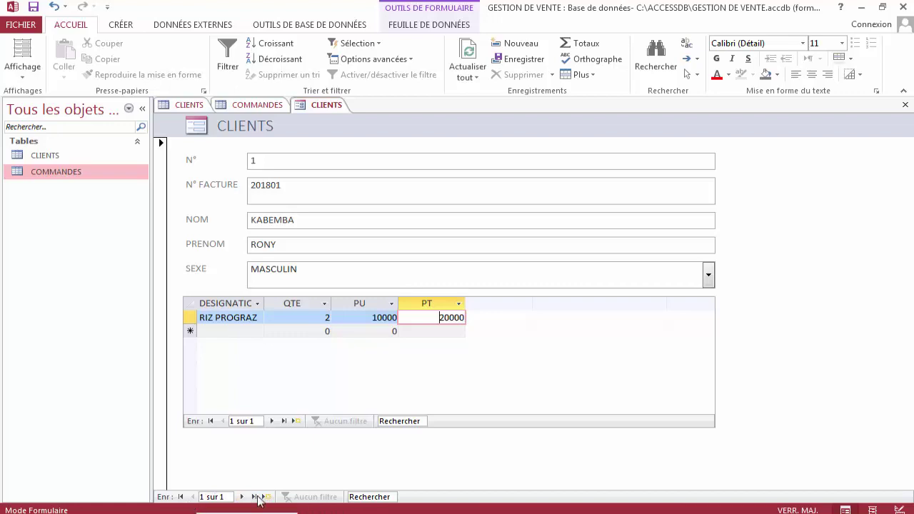
left_click(267, 498)
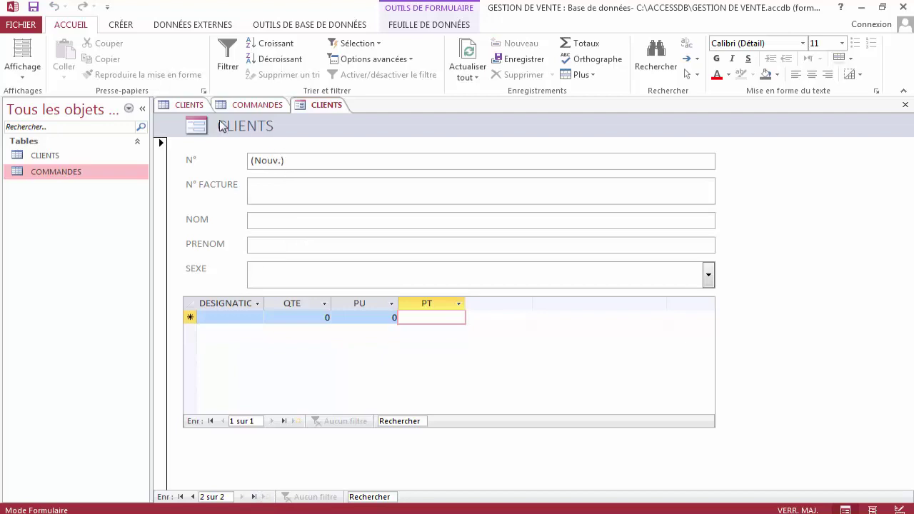
left_click(202, 107)
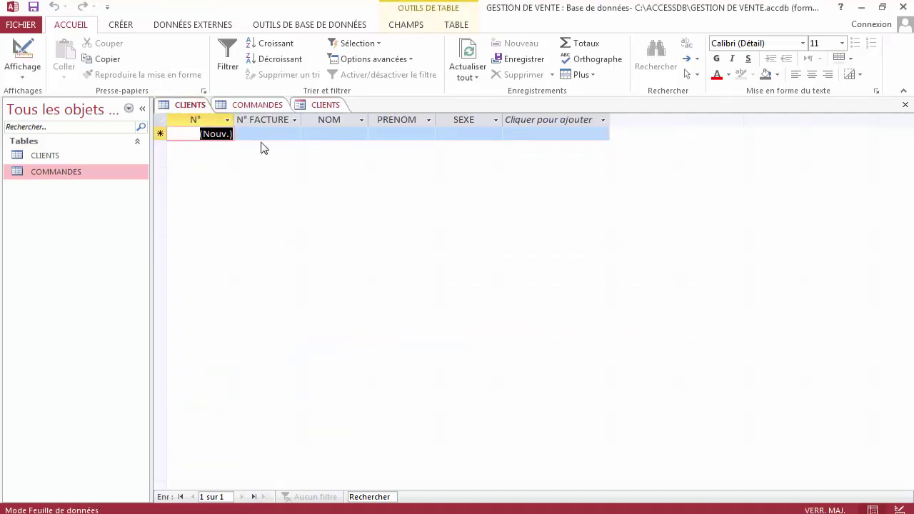
left_click(471, 59)
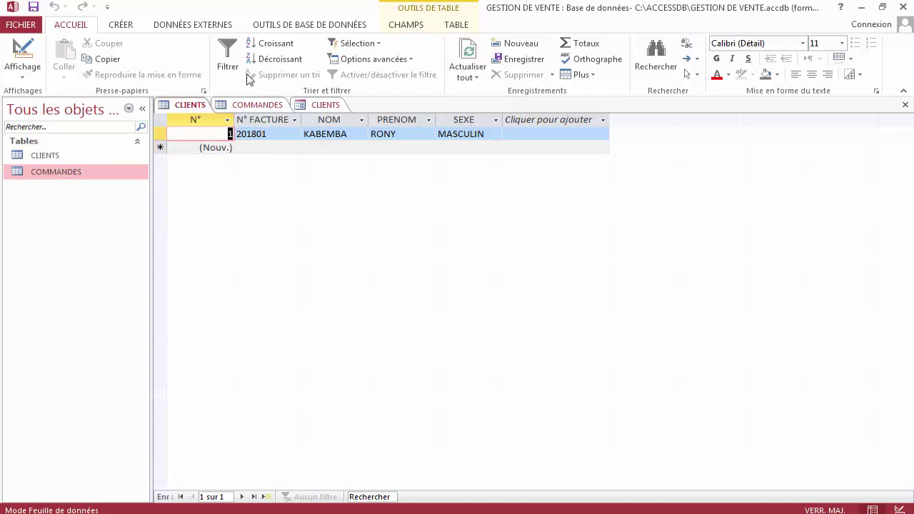
left_click(262, 106)
left_click(467, 67)
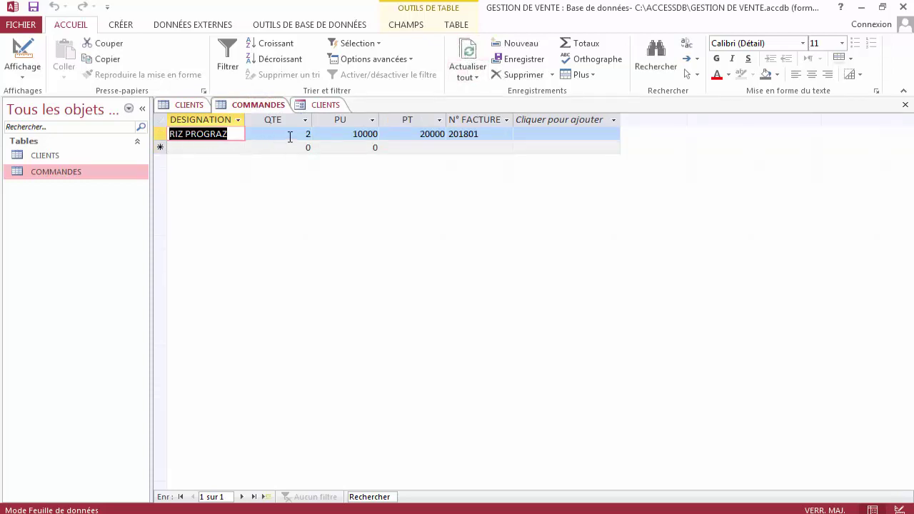
left_click(484, 135)
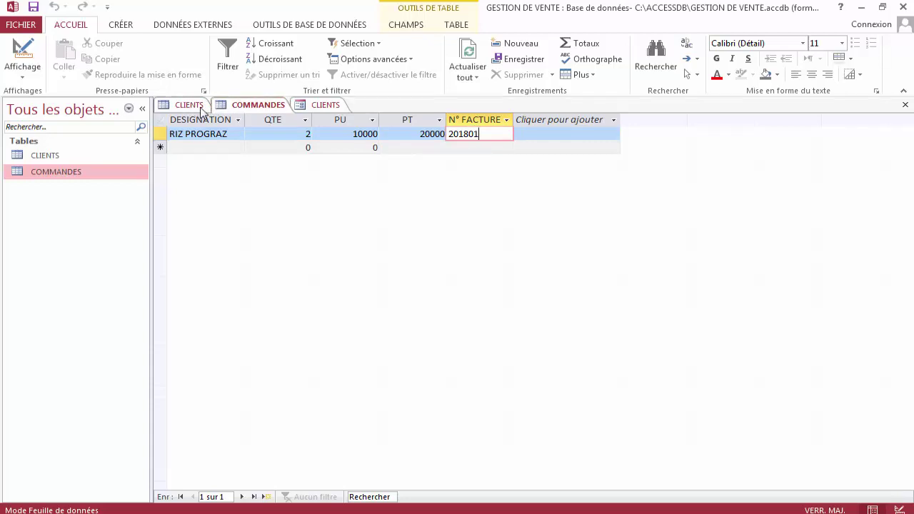
left_click(197, 106)
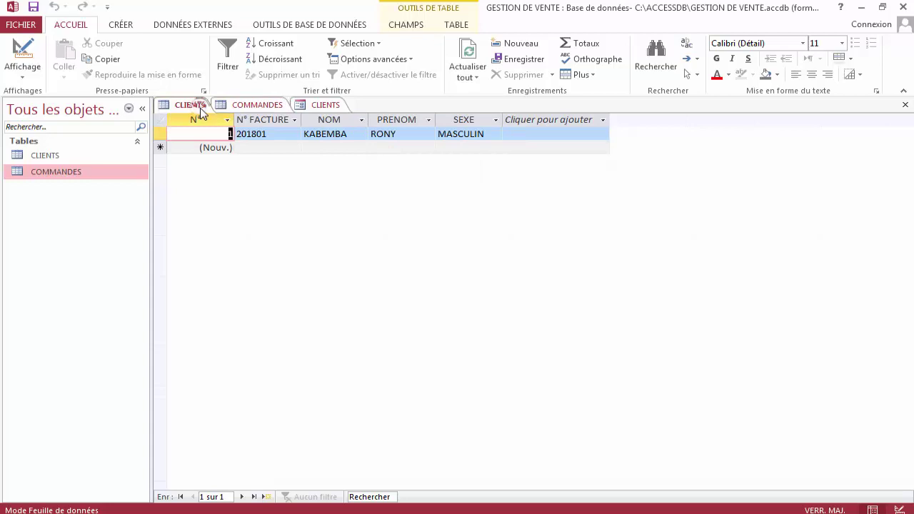
left_click(329, 105)
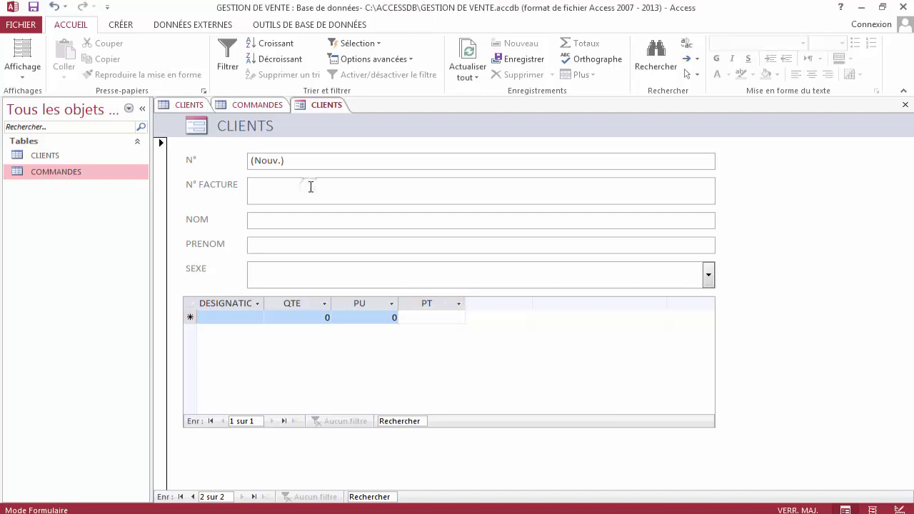
Step: Enter invoice 2018 with the second client's surname and first name
type("20")
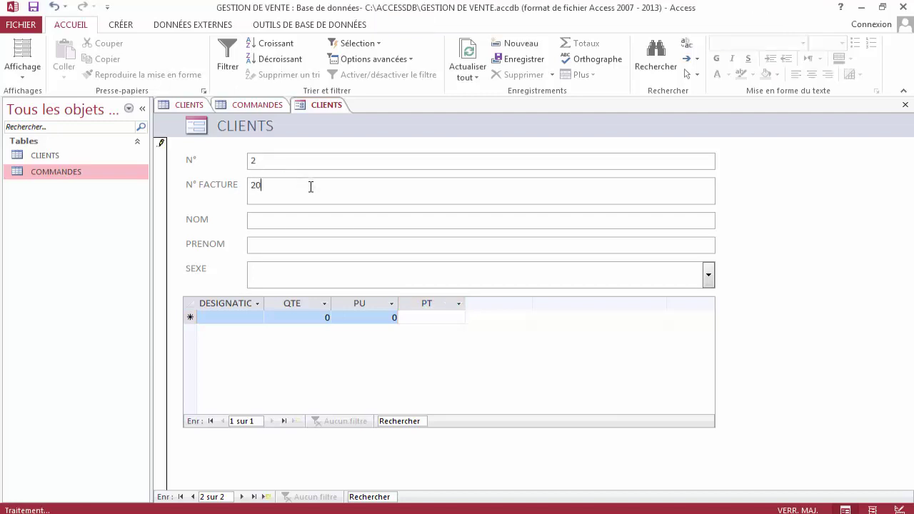
type("18")
key("Tab")
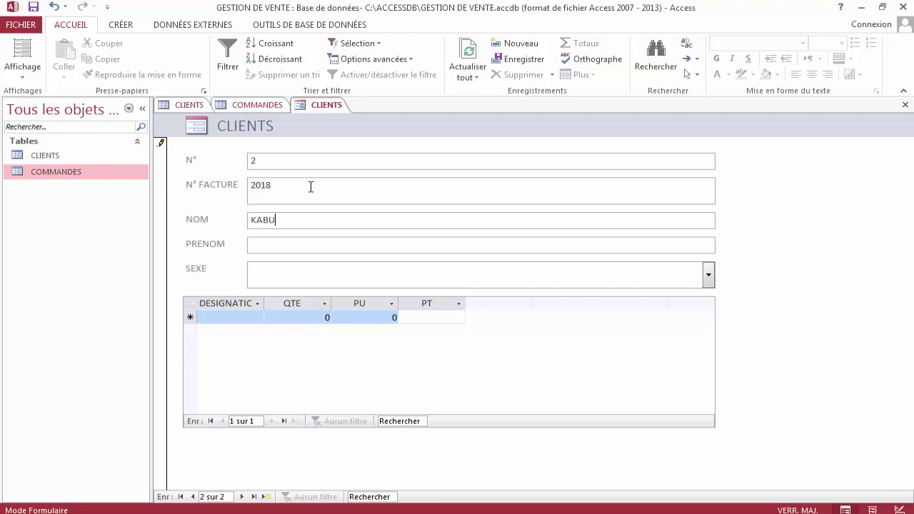
type("IKA")
key("Tab")
key("Tab")
type("M")
key("Tab")
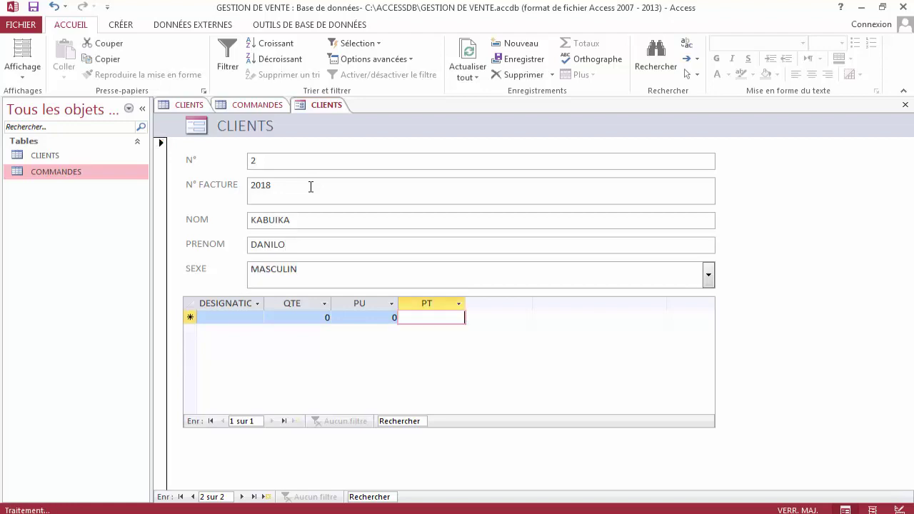
Step: Add orders SARDINE A (3 at 25000) and SARDINE B (2 at 17000), then start a new client
left_click(229, 318)
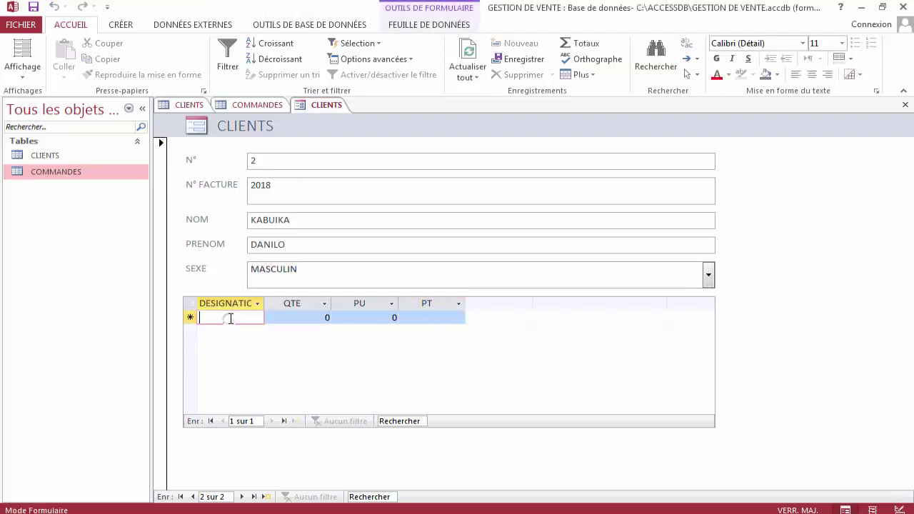
type("SARD")
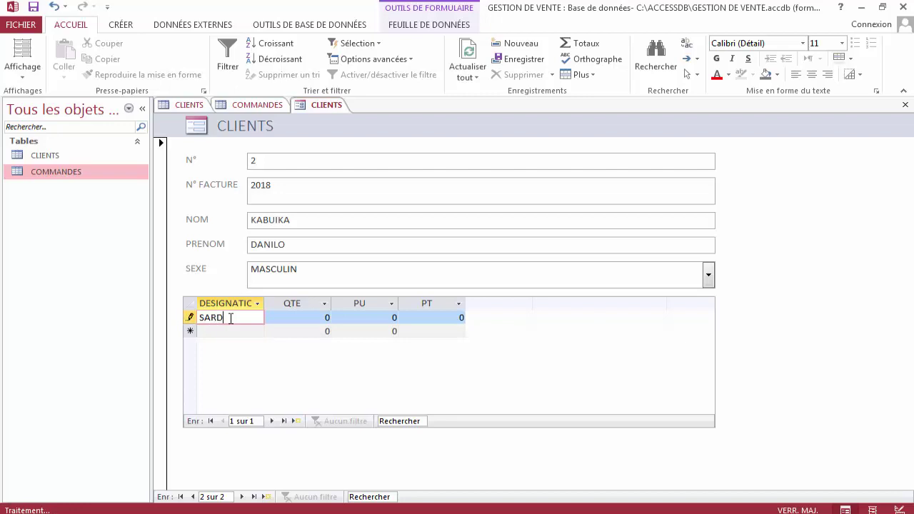
type("INE A")
key("Tab")
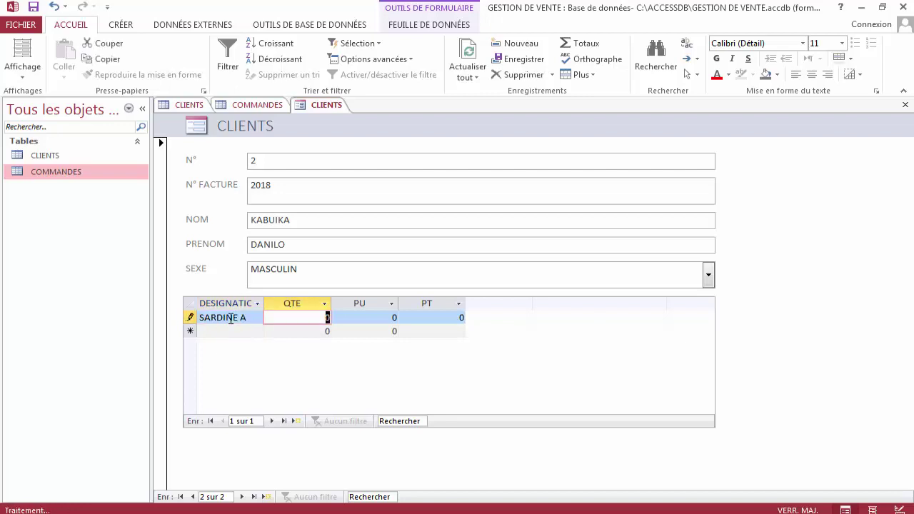
type("3")
key("Tab")
type("2")
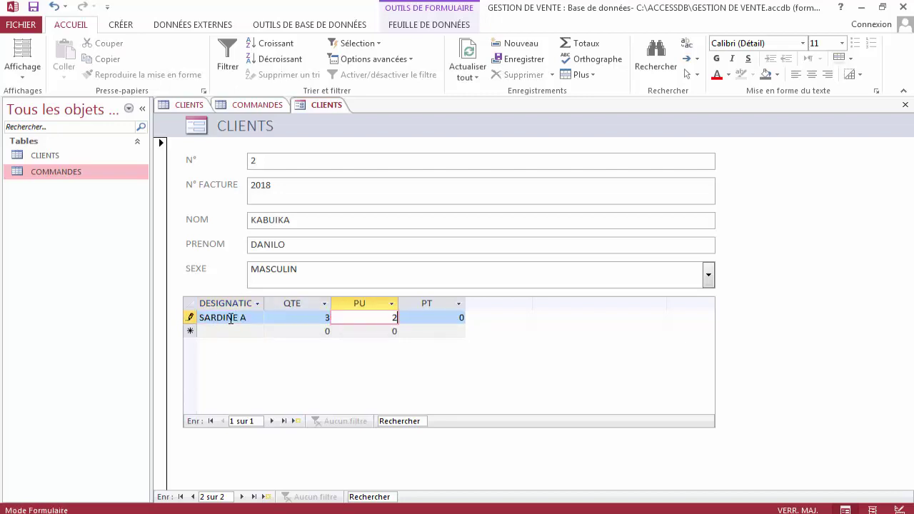
type("5000")
key("Tab")
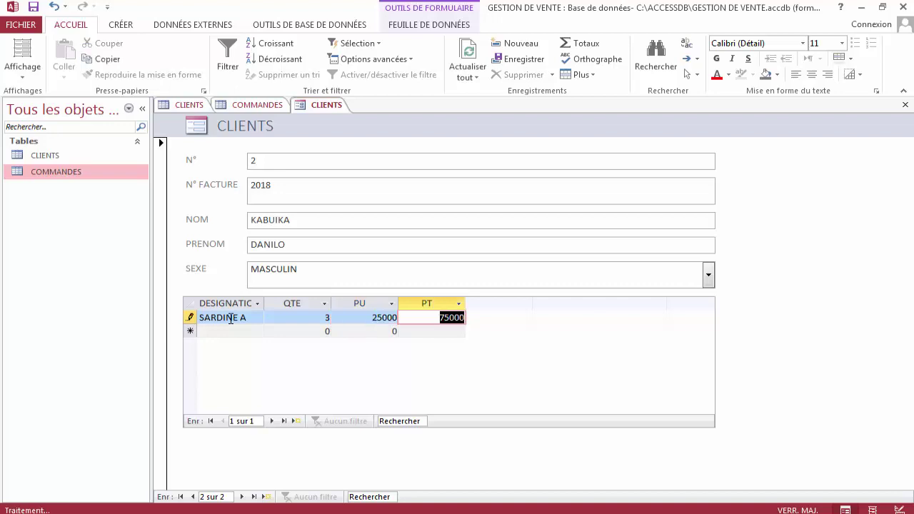
key("Tab")
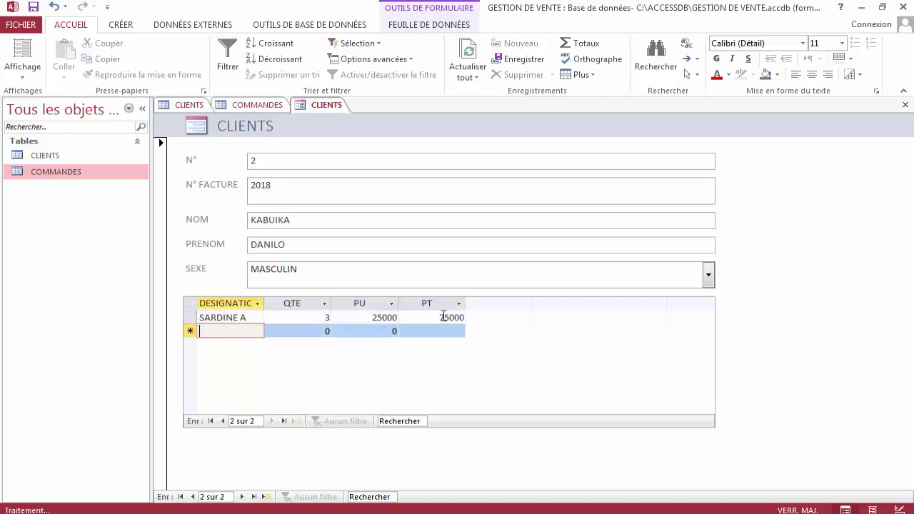
type("SARDINE B")
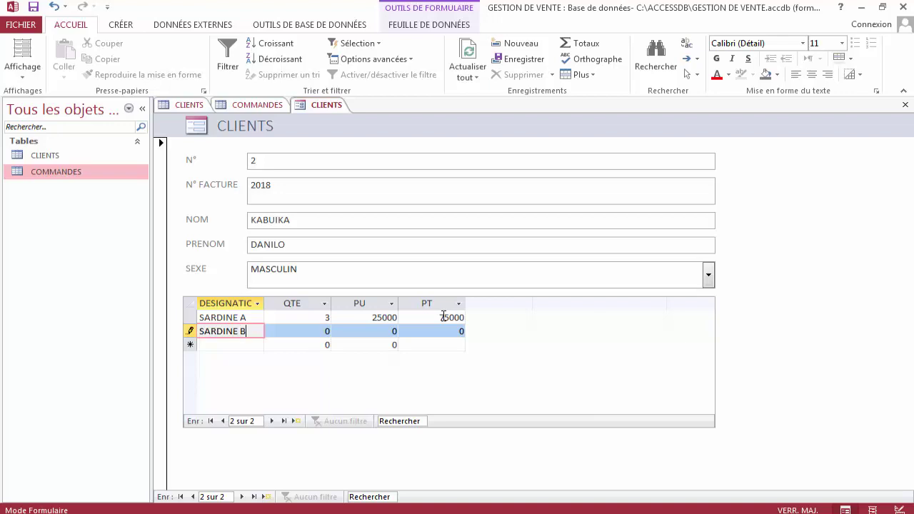
key("Tab")
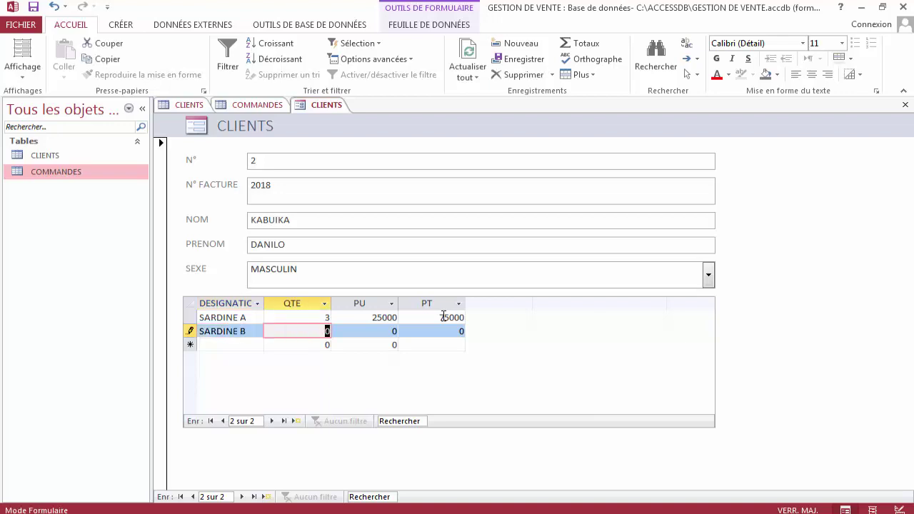
type("2")
key("Tab")
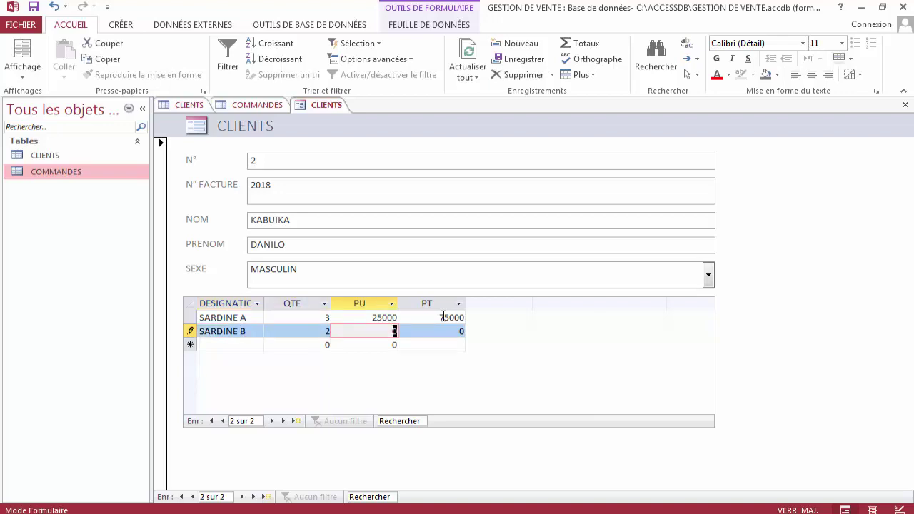
type("1")
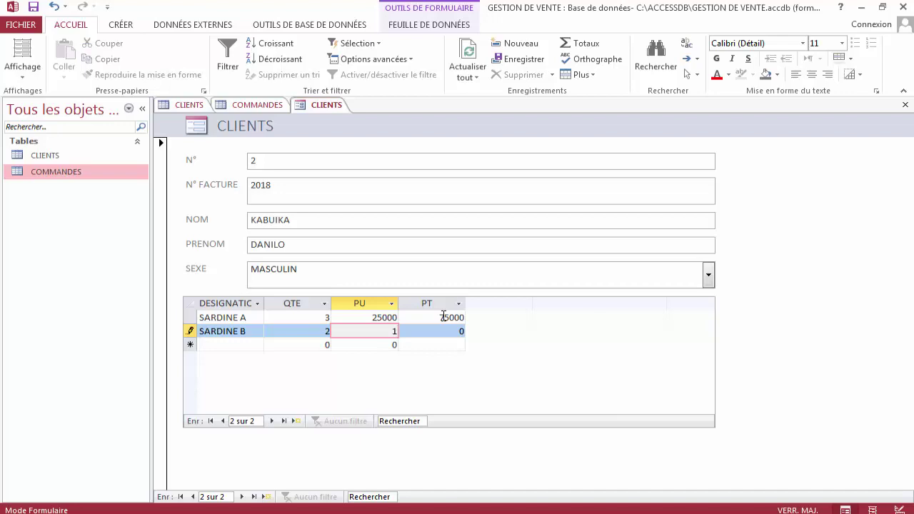
type("7000")
key("Tab")
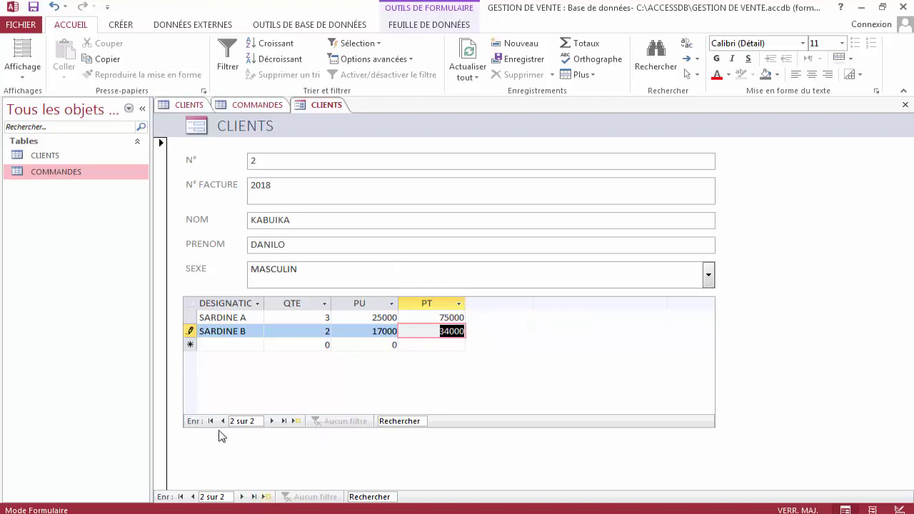
left_click(266, 498)
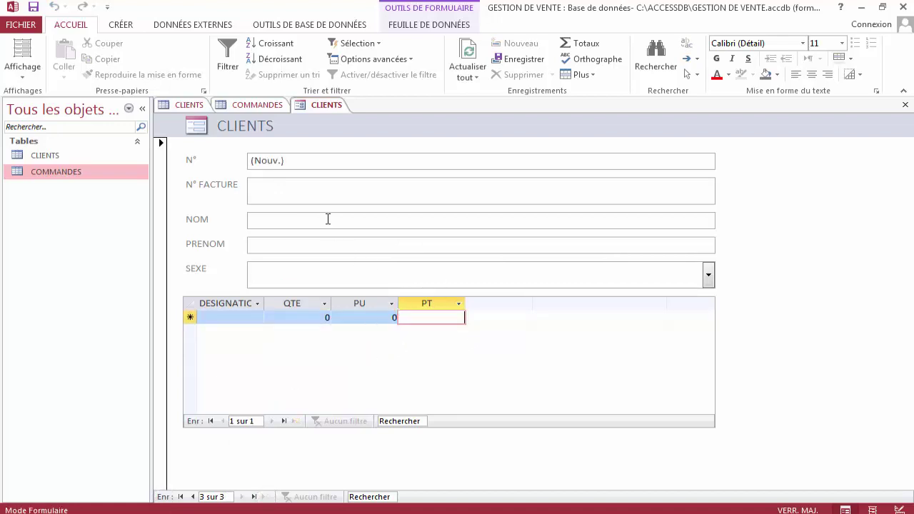
Step: Change client 2's invoice number to 201802 in the CLIENTS table and check the COMMANDES lines
left_click(193, 105)
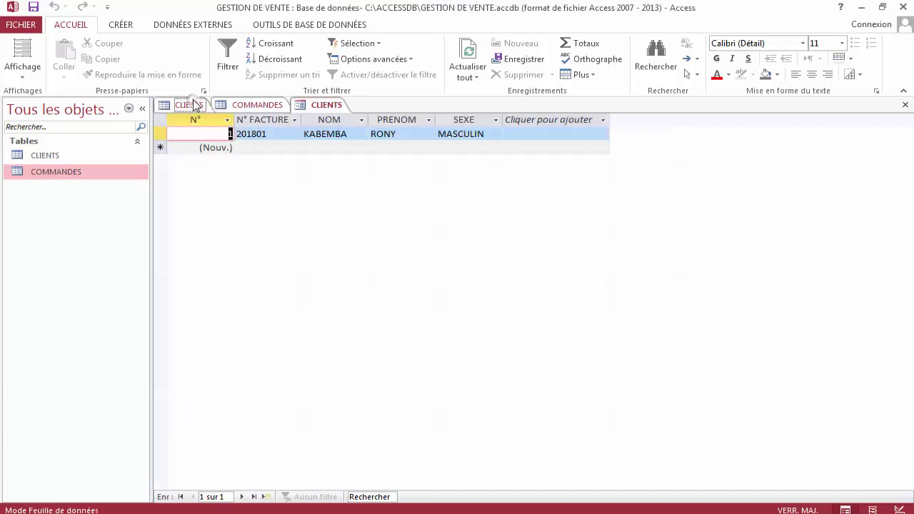
left_click(467, 51)
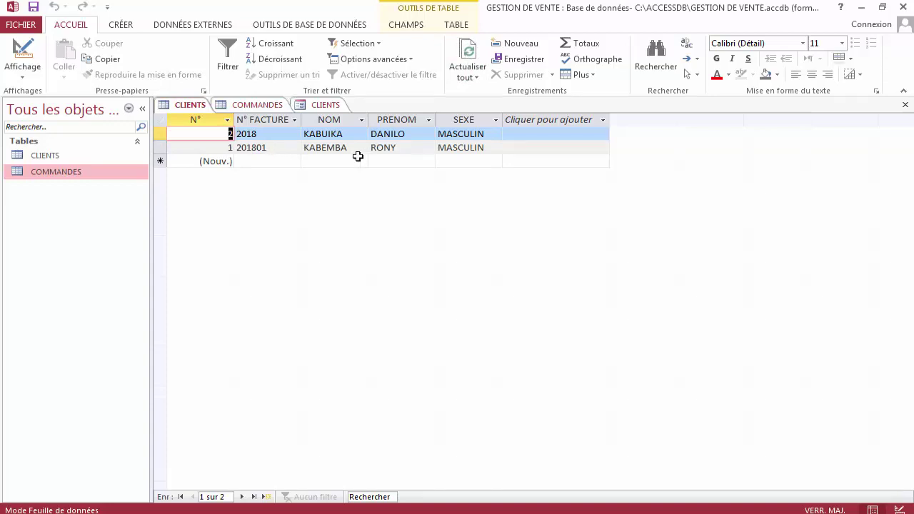
left_click(255, 133)
type("02")
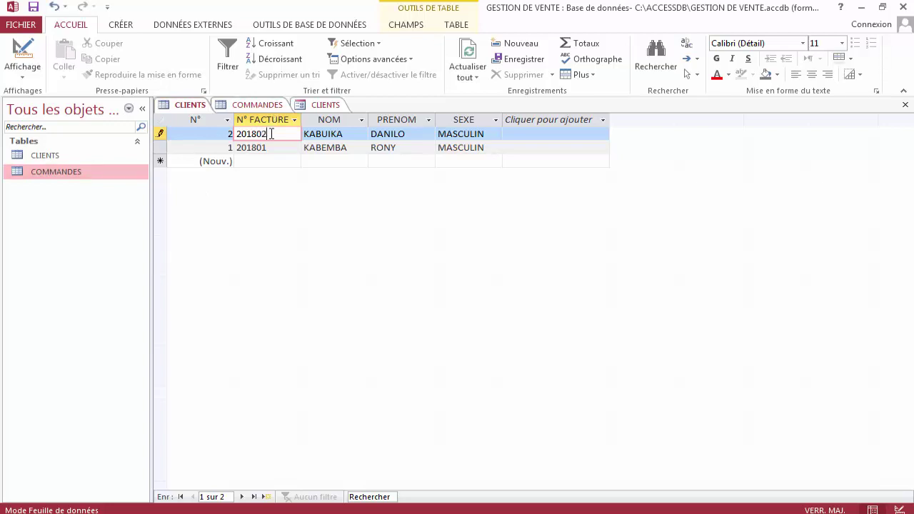
key("Tab")
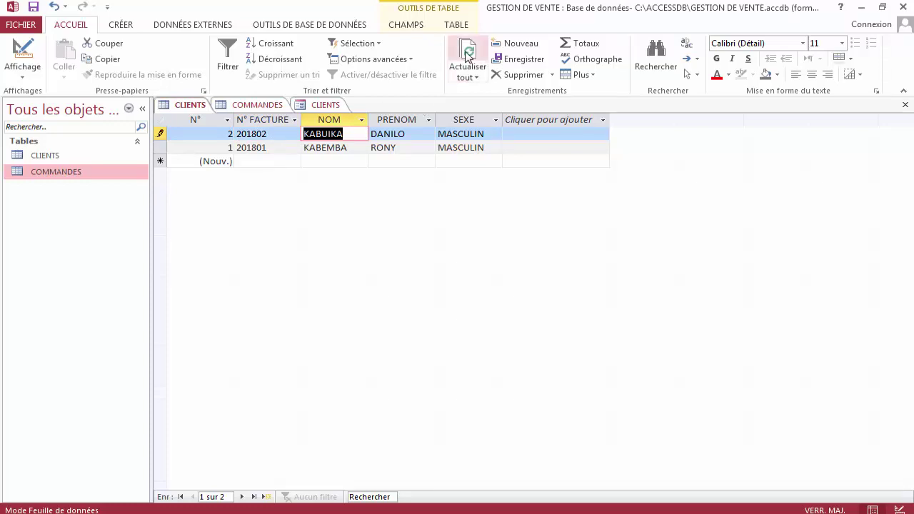
left_click(466, 56)
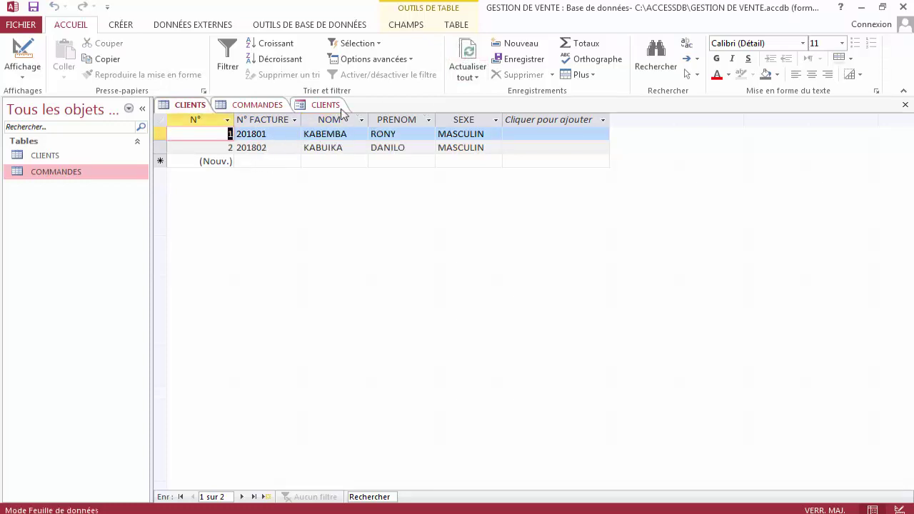
left_click(265, 108)
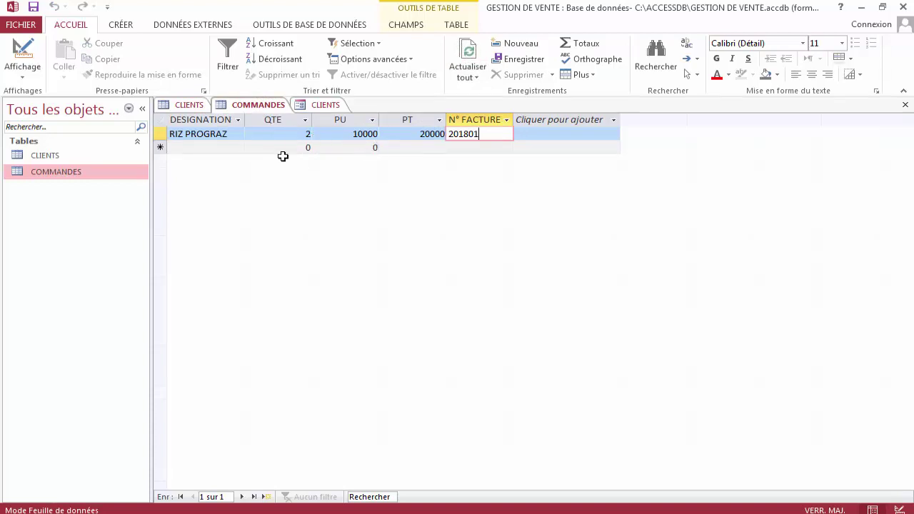
left_click(467, 57)
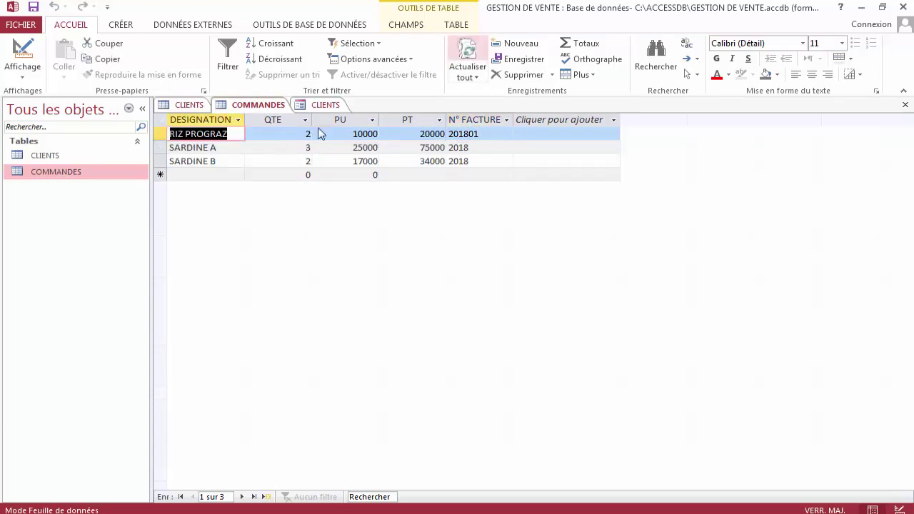
left_click(473, 147)
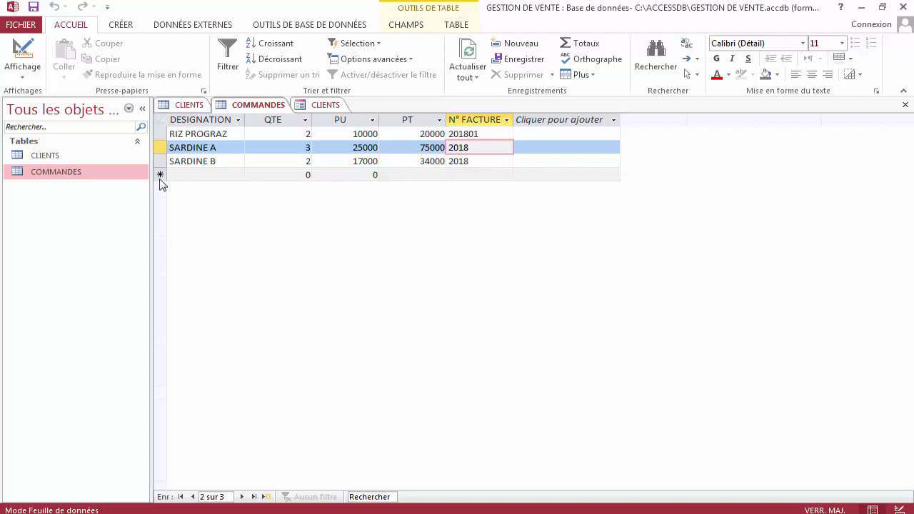
Step: Browse back and forth through the client records on the CLIENTS form
left_click(317, 107)
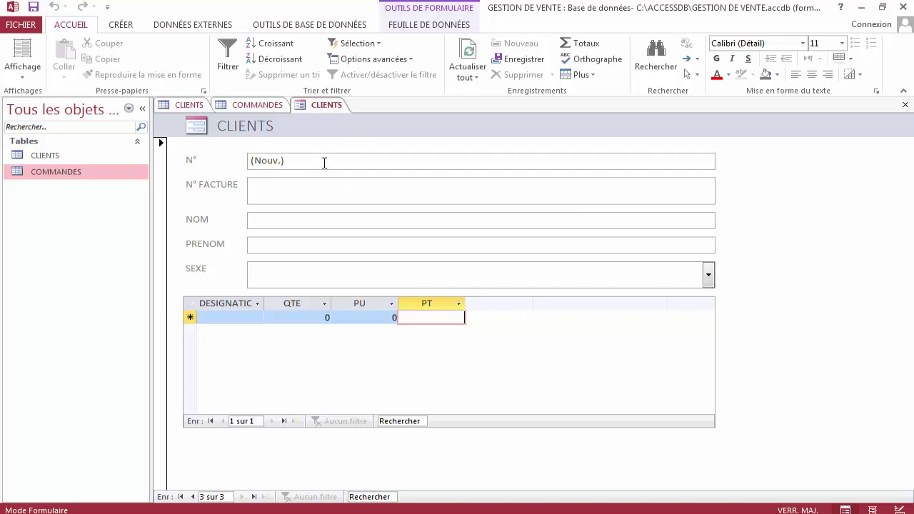
left_click(194, 496)
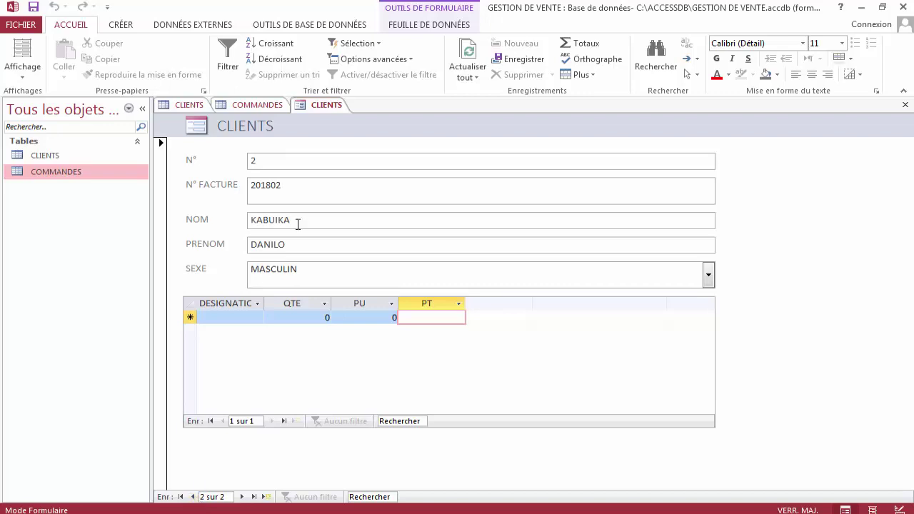
left_click(293, 182)
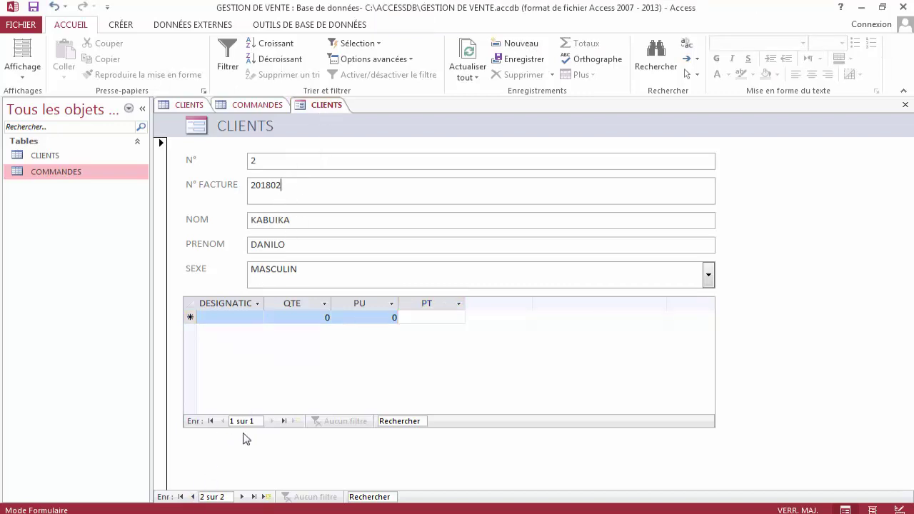
left_click(193, 496)
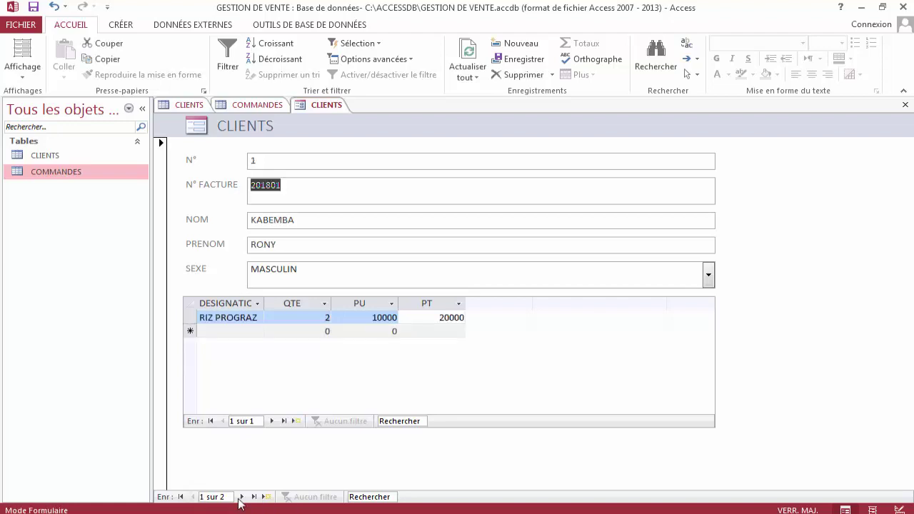
left_click(241, 498)
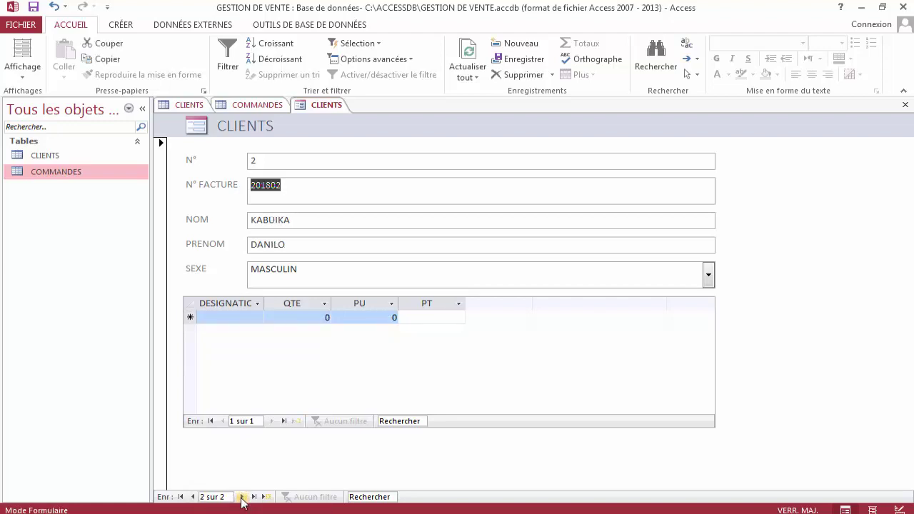
Step: Refresh the COMMANDES table to check the SARDINE A line, then open a blank client record
left_click(258, 104)
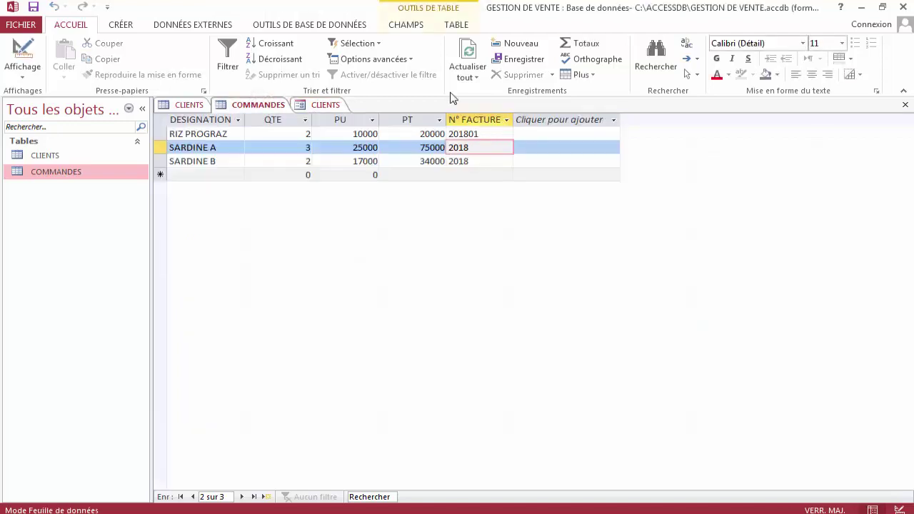
left_click(459, 25)
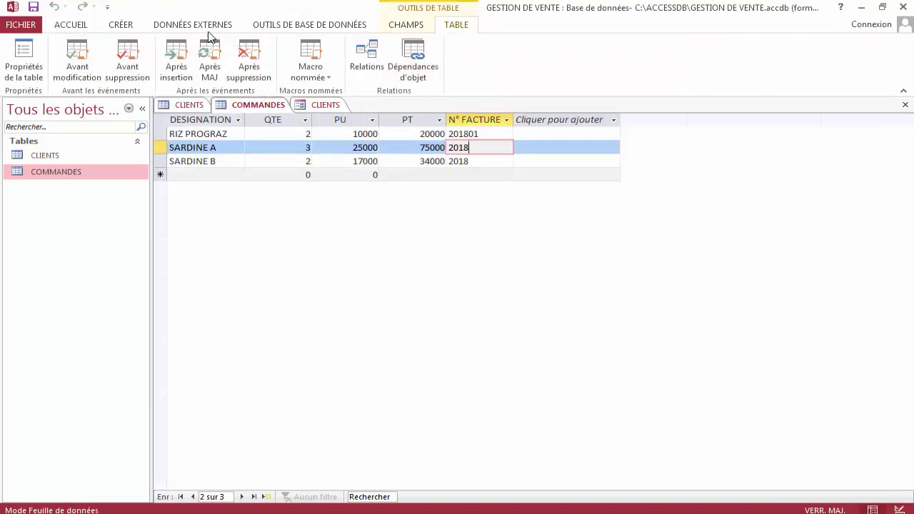
left_click(122, 26)
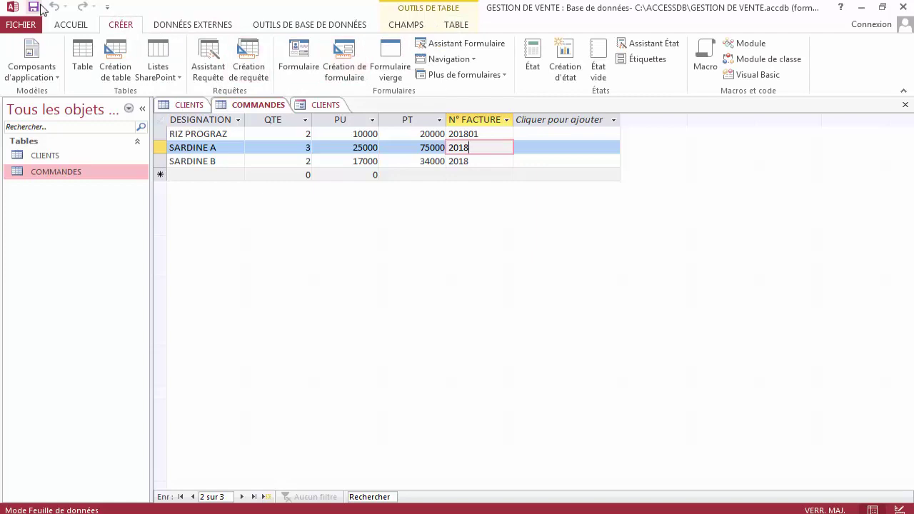
left_click(68, 25)
left_click(469, 54)
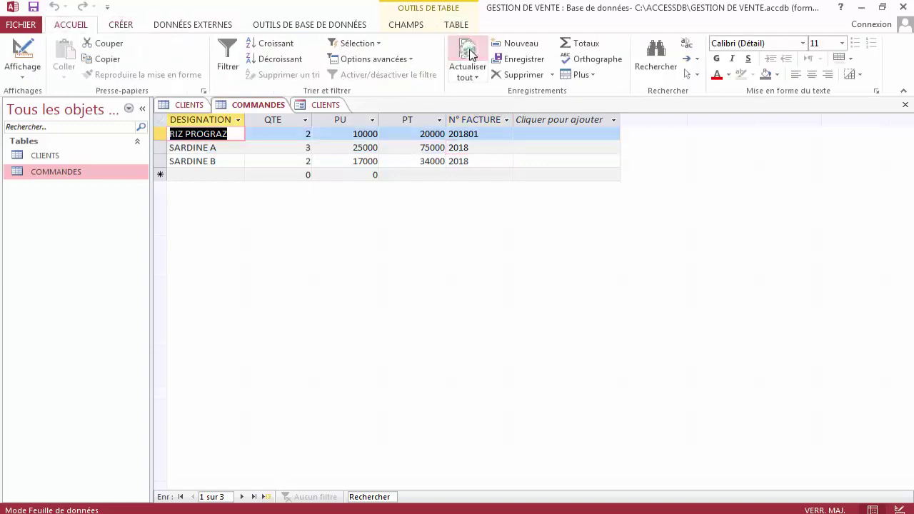
left_click(481, 147)
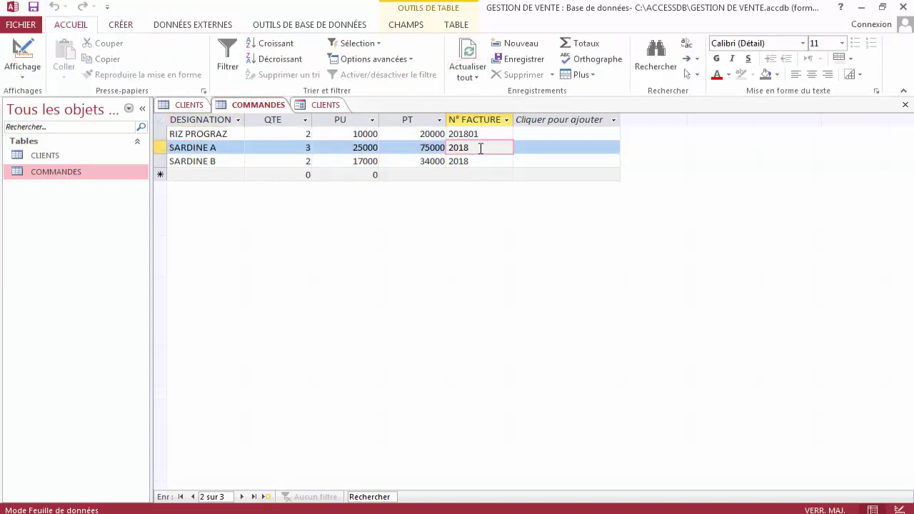
left_click(239, 147)
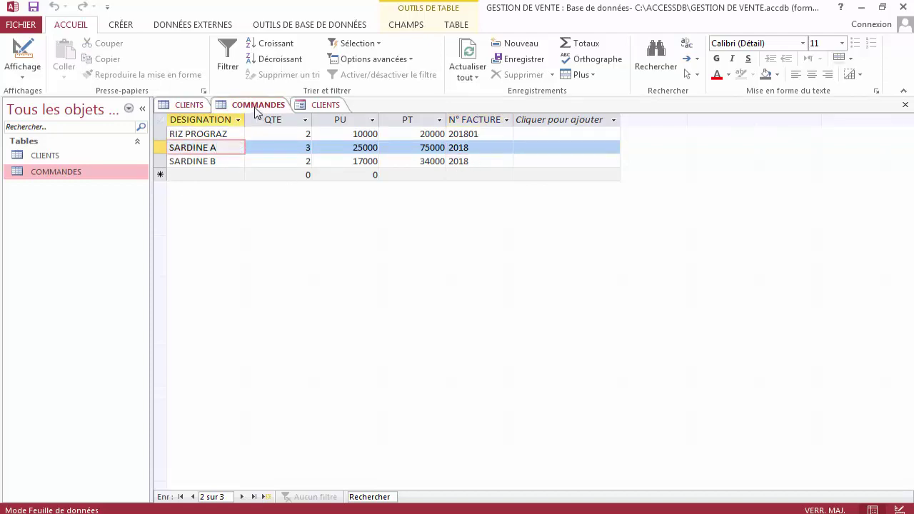
left_click(306, 105)
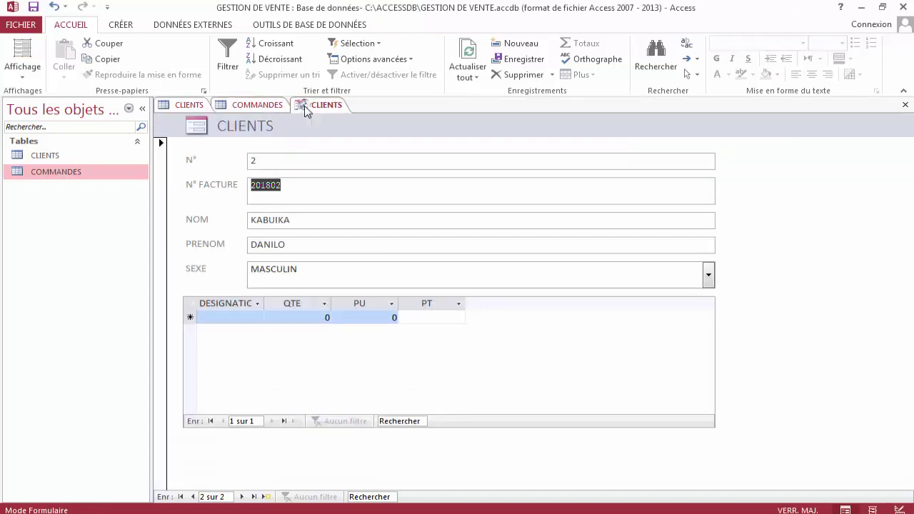
left_click(266, 496)
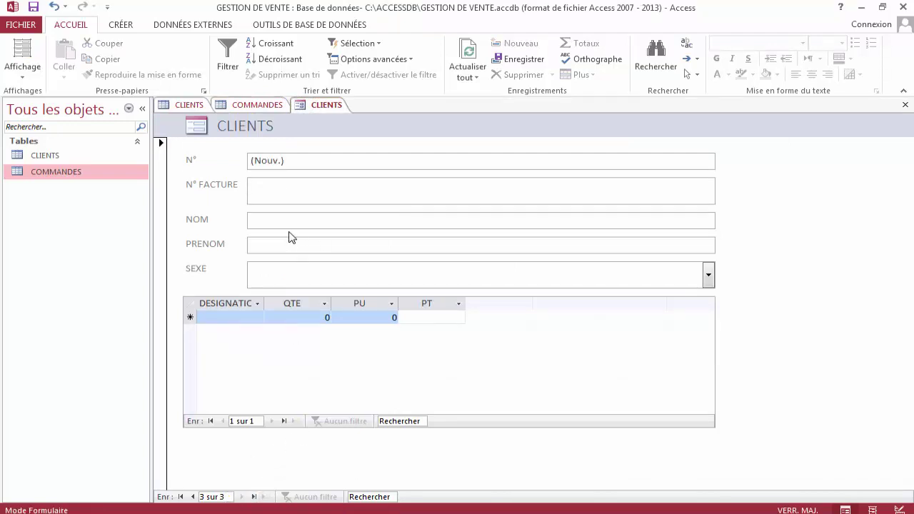
Step: Enter invoice 201803, the client's surname and first name, and SEXE FEMININ
type("201803")
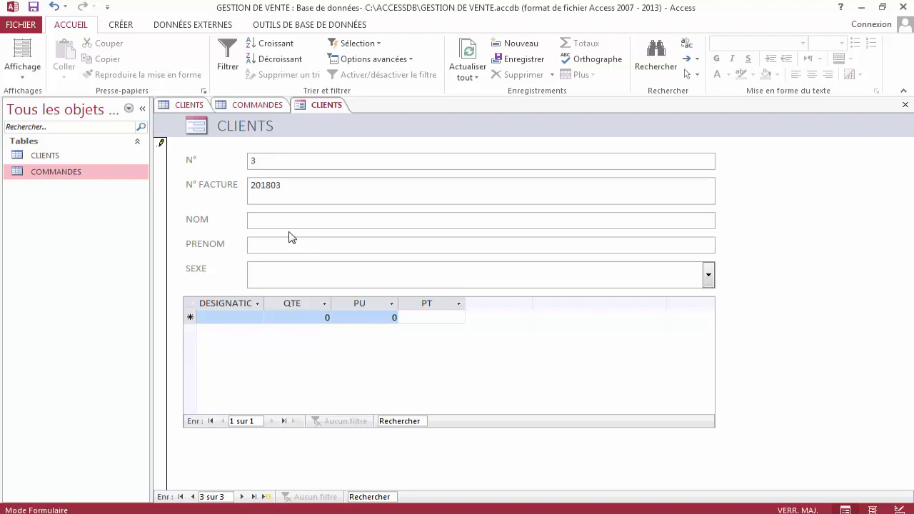
key("Tab")
key("Tab")
key("Tab")
key("Tab")
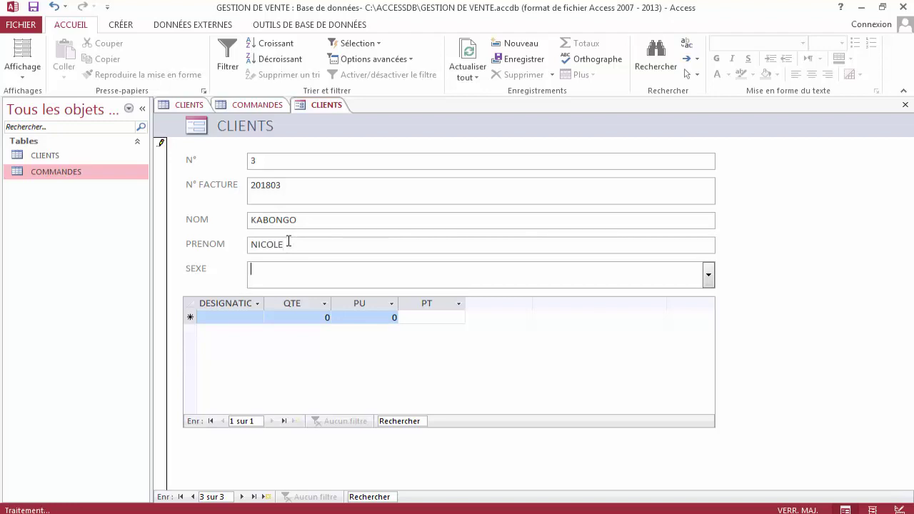
type("FEMININ")
key("Tab")
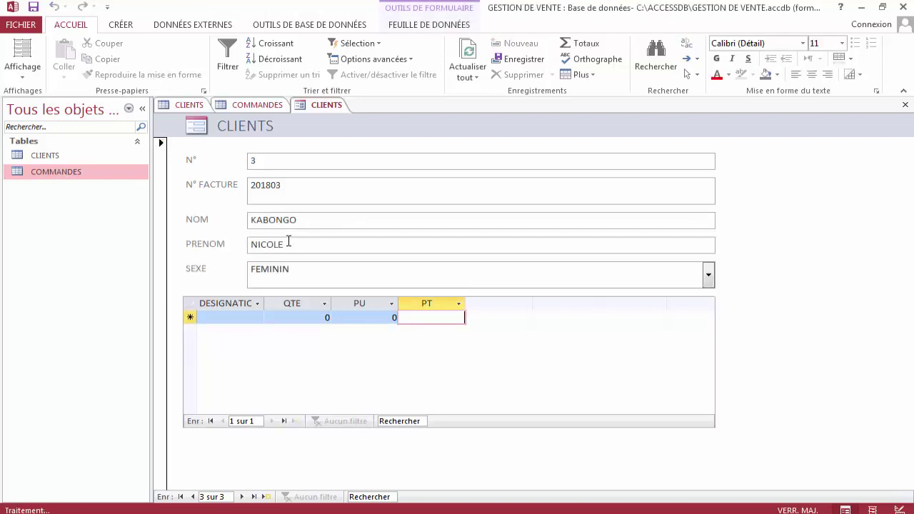
Step: Add an order line of 2 RIZ LAIYO at 10000, totalling 20000
left_click(249, 317)
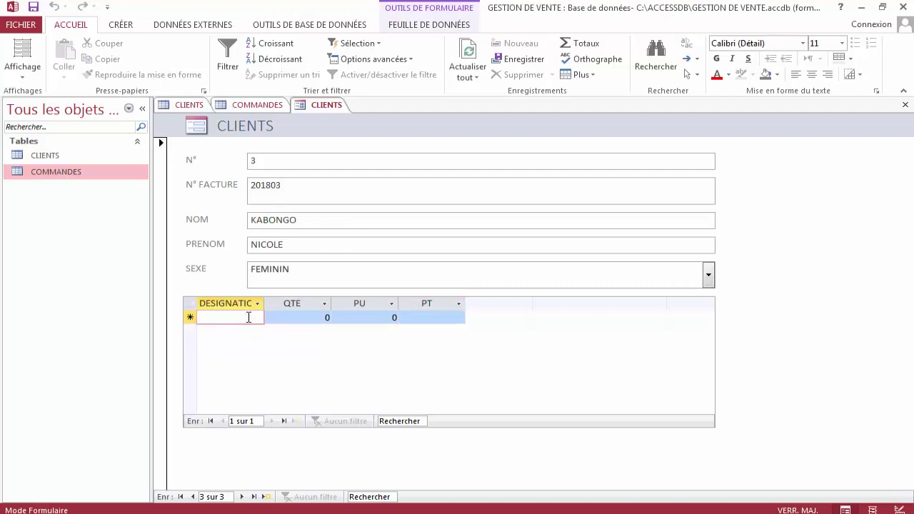
type("RIZ LAIY")
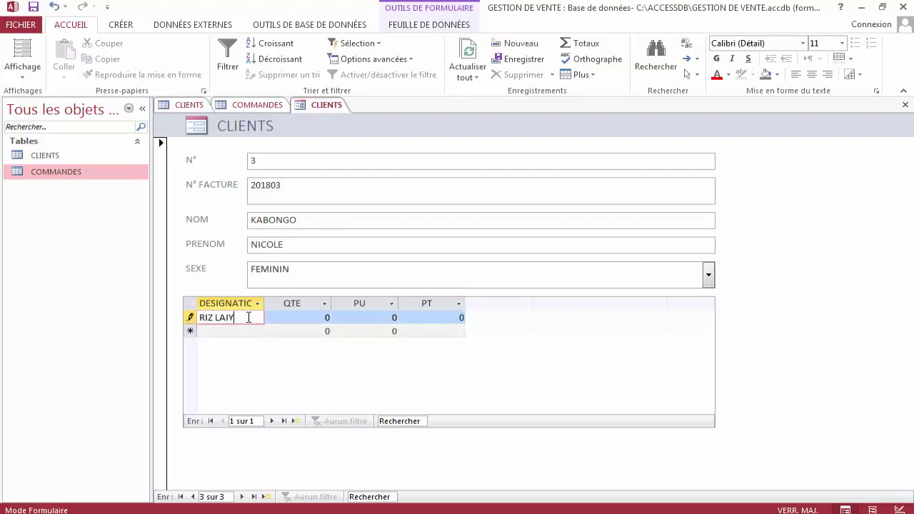
type("O")
key("Tab")
type("2")
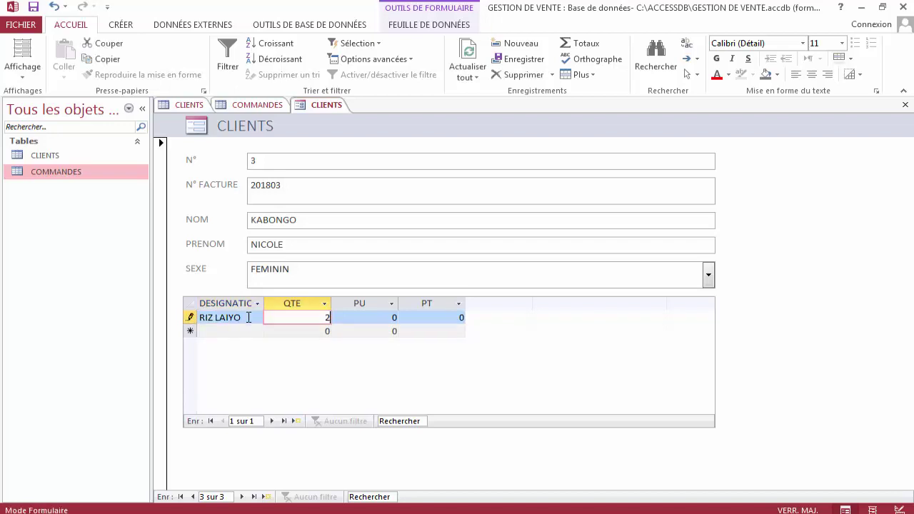
key("Tab")
type("10000")
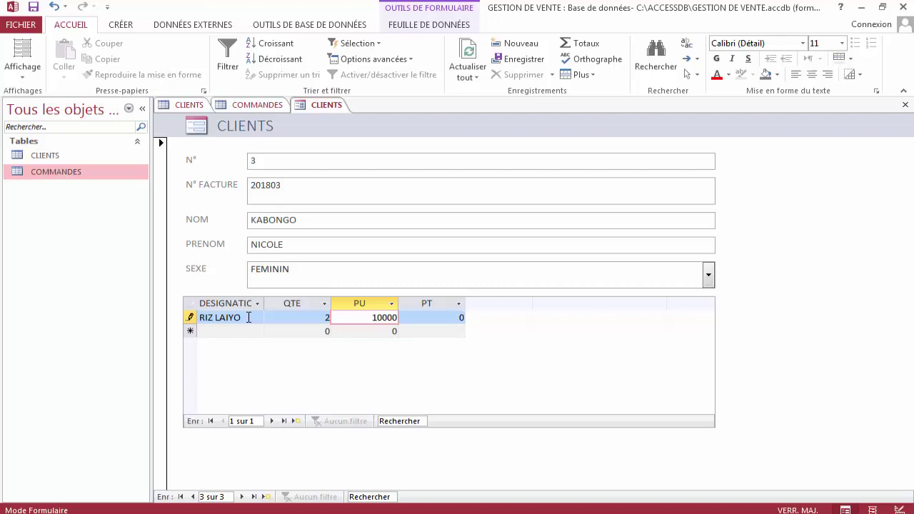
key("Tab")
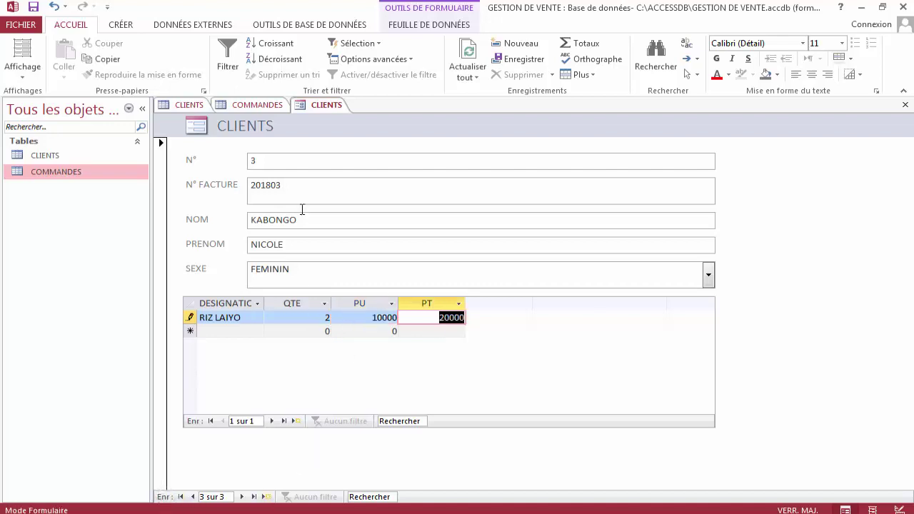
left_click(268, 497)
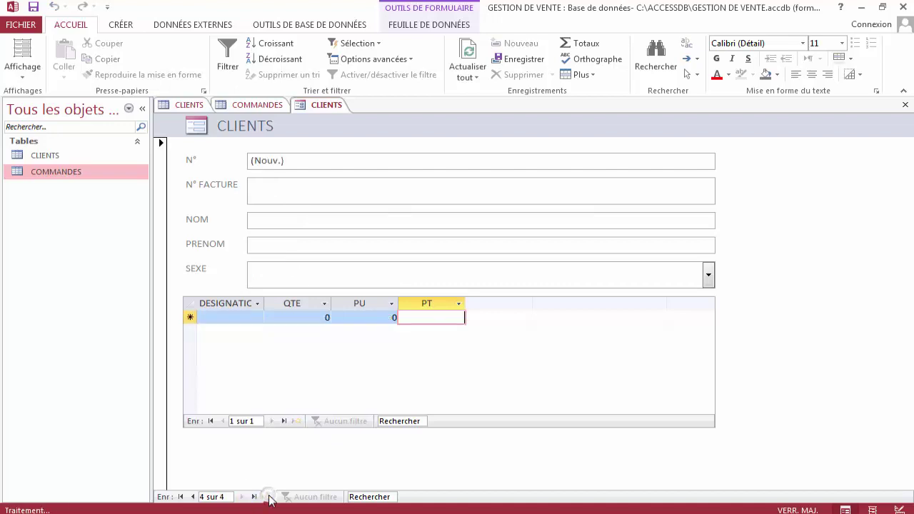
left_click(190, 106)
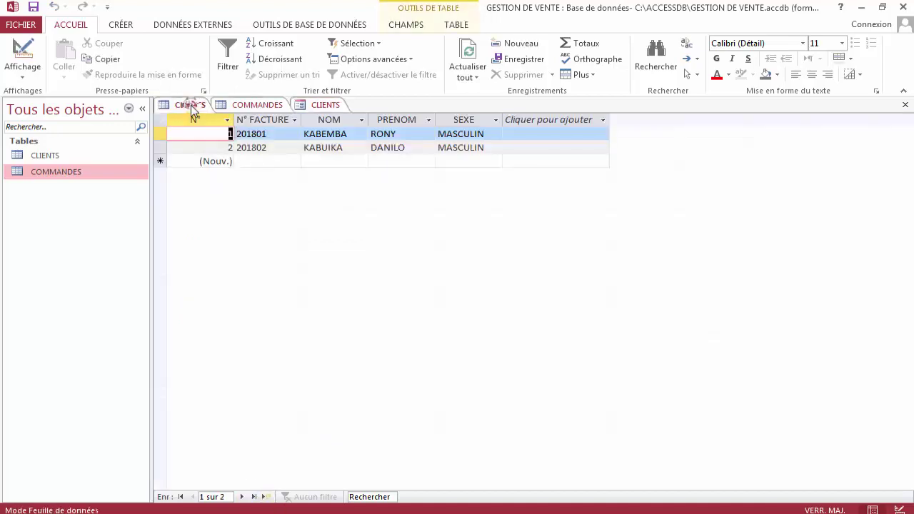
left_click(476, 43)
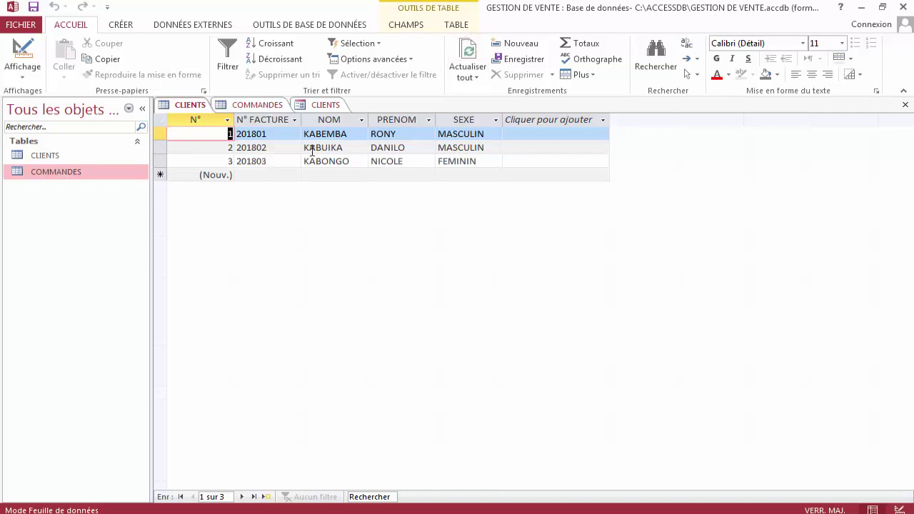
left_click(280, 105)
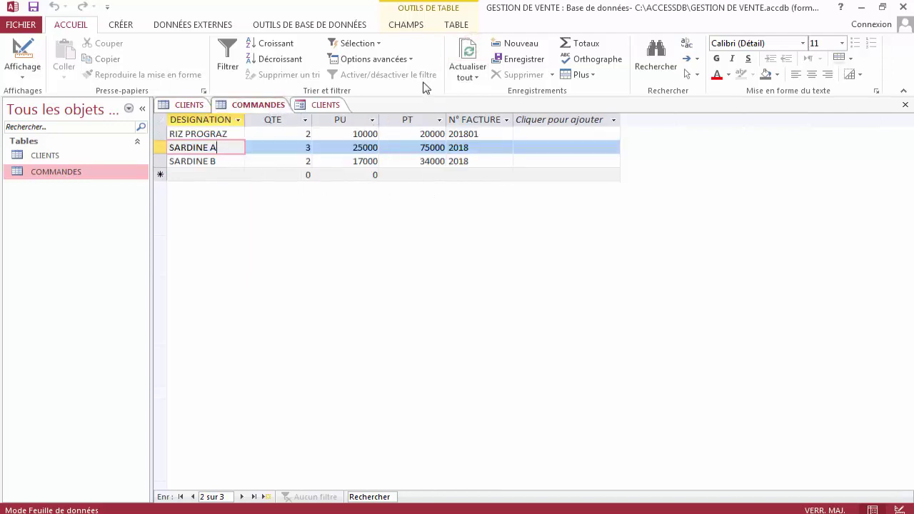
left_click(467, 54)
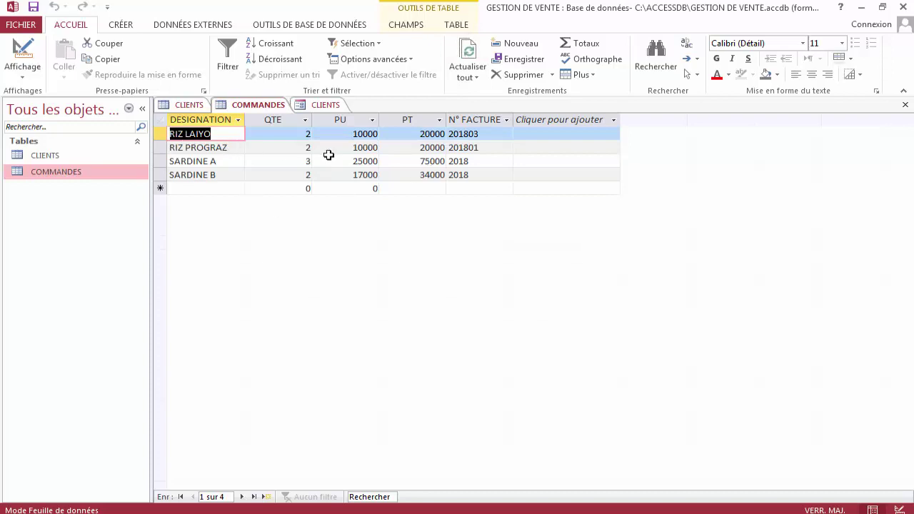
left_click(482, 136)
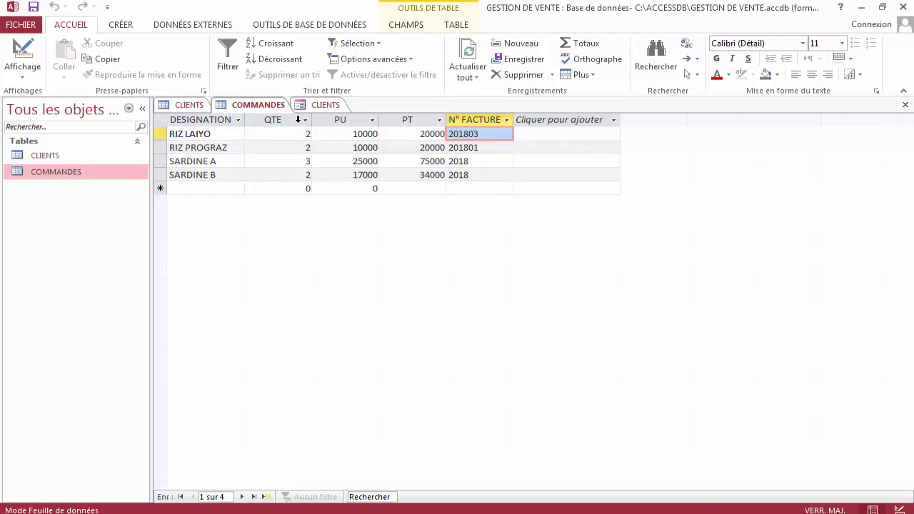
left_click(326, 106)
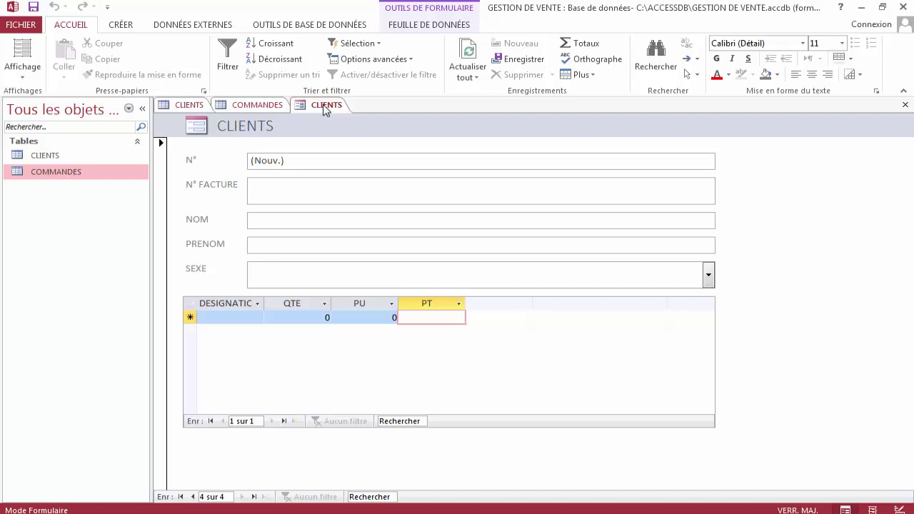
Step: Switch CLIENTS to Design view, select all five field labels, and widen the property sheet
right_click(323, 105)
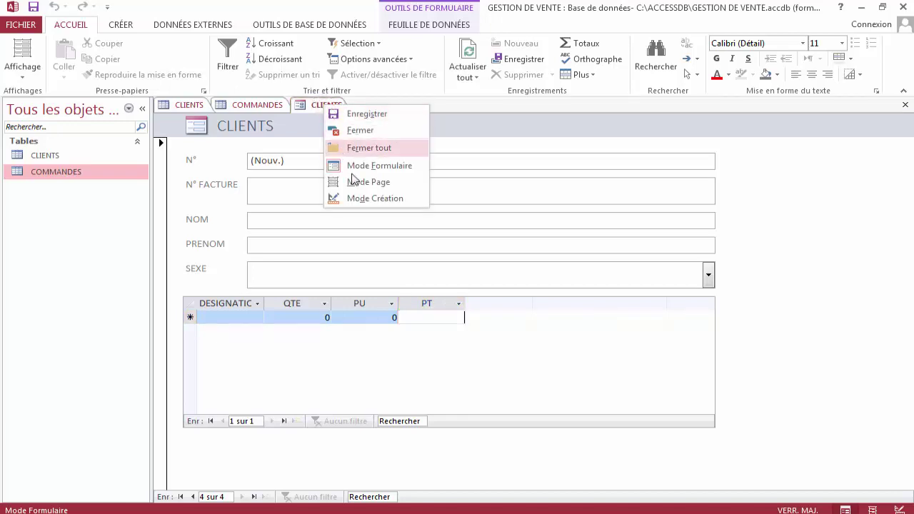
left_click(371, 199)
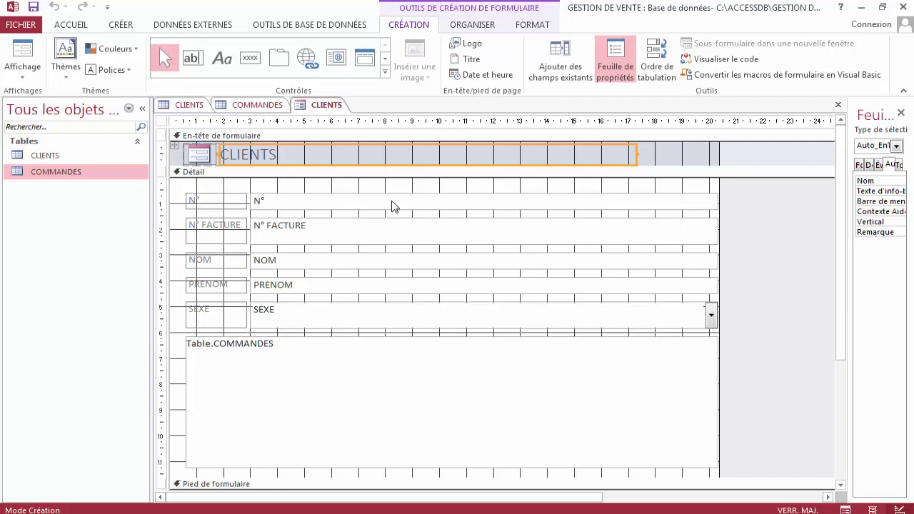
left_click(426, 202)
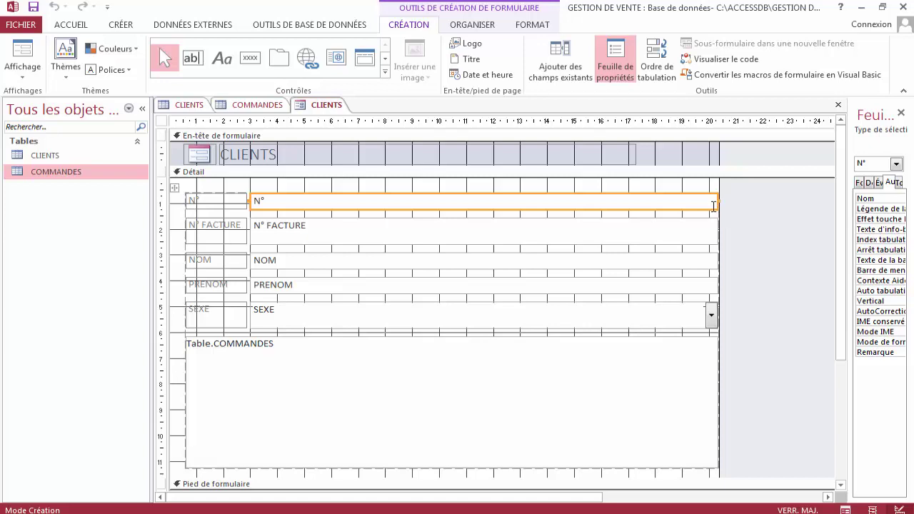
left_click(241, 201)
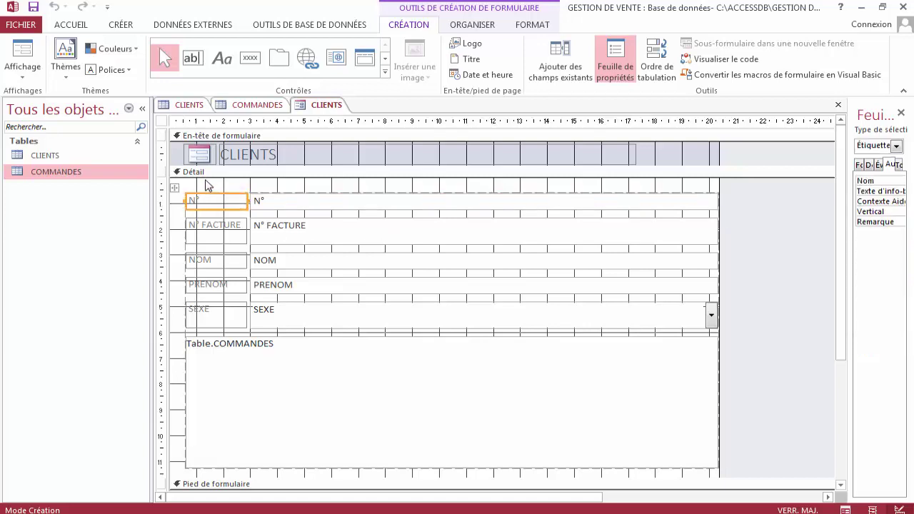
left_click_drag(207, 185, 205, 330)
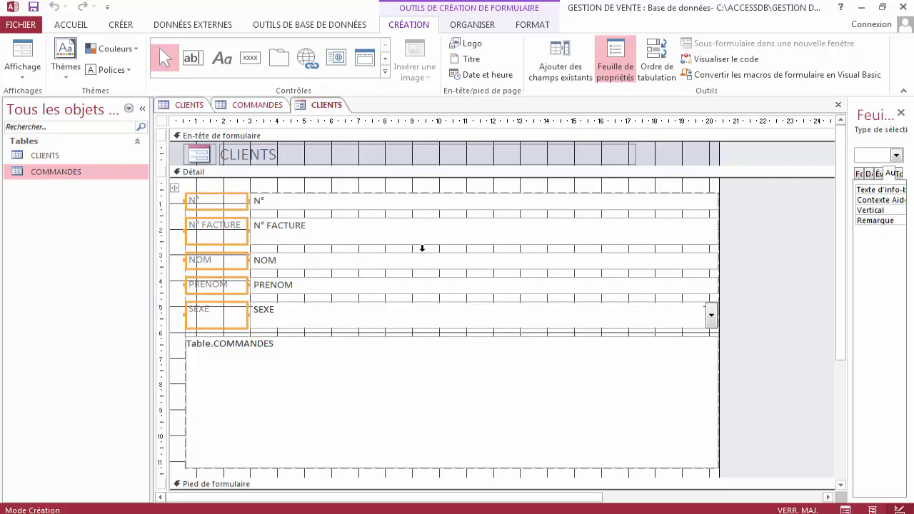
left_click(618, 68)
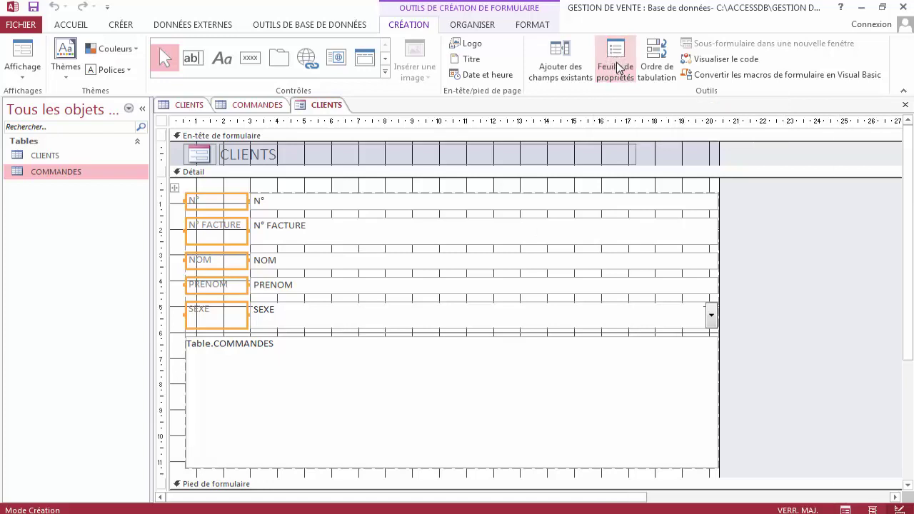
left_click(619, 68)
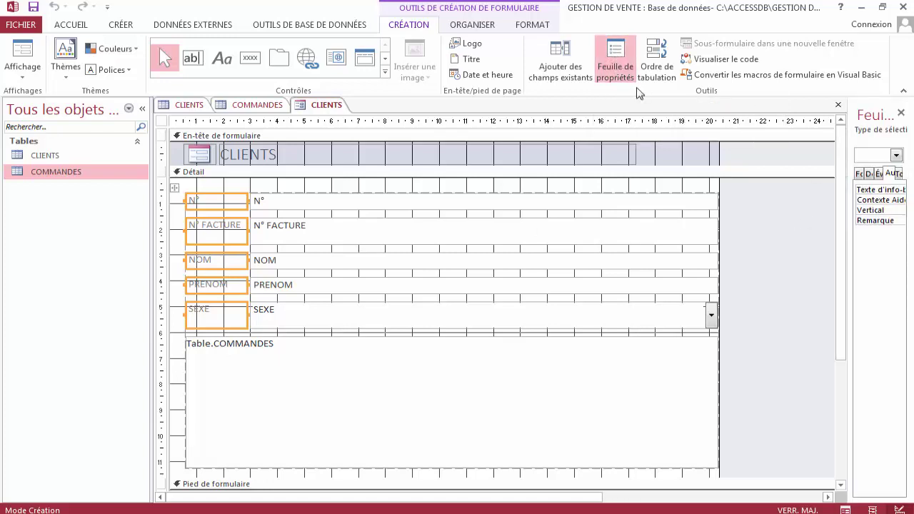
left_click_drag(847, 235, 733, 274)
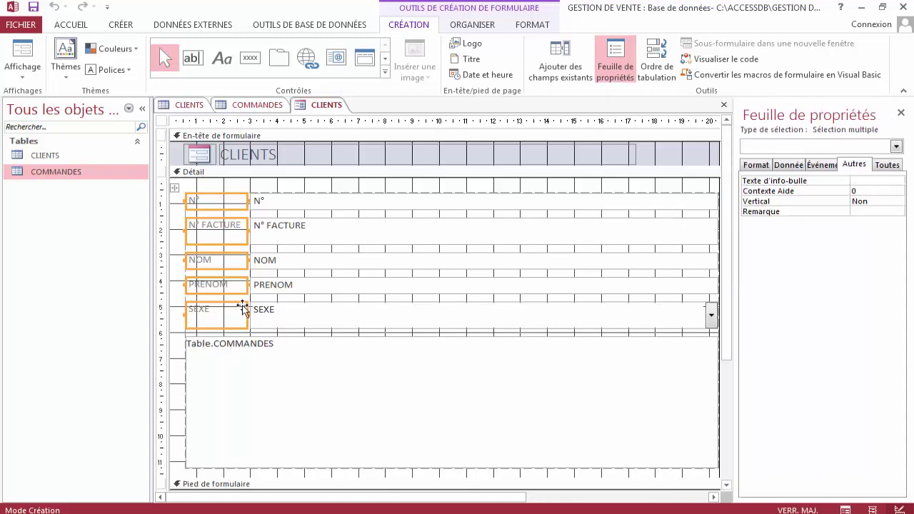
Step: Set the selected labels' font size to 14 in the property sheet
left_click(761, 165)
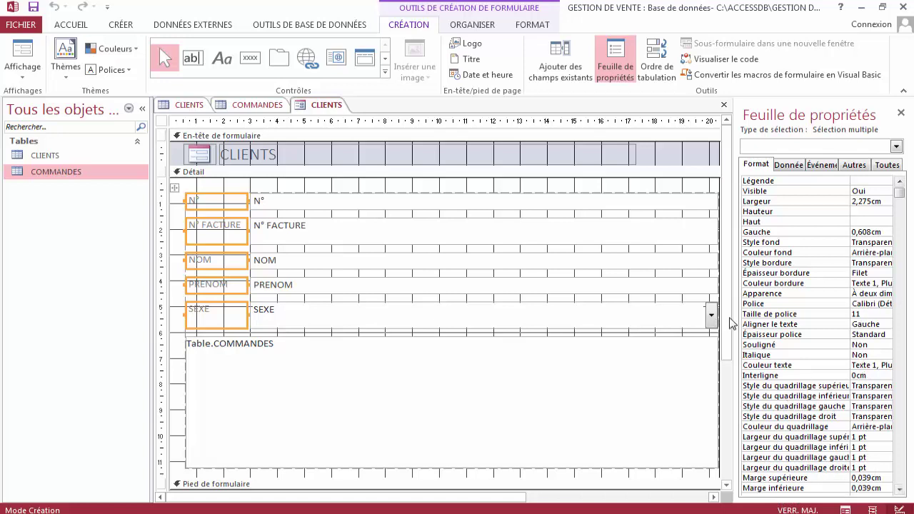
left_click_drag(734, 315, 712, 311)
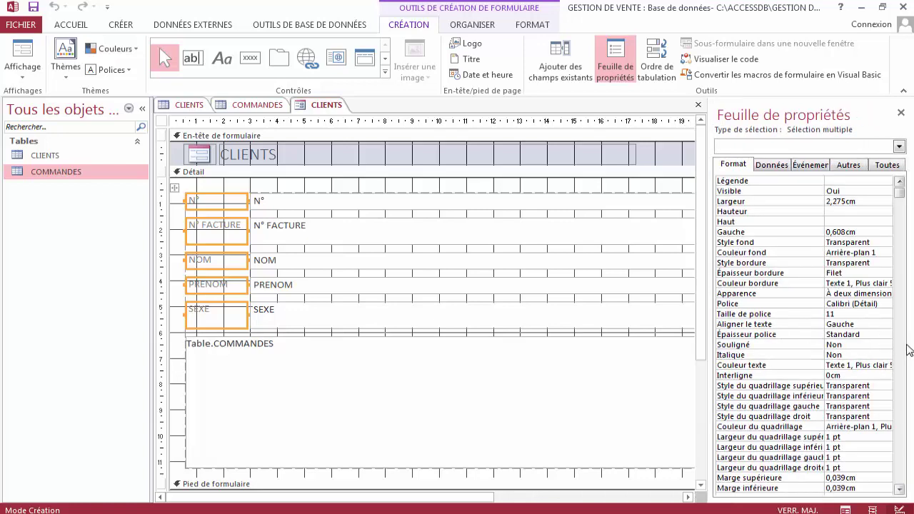
left_click(841, 312)
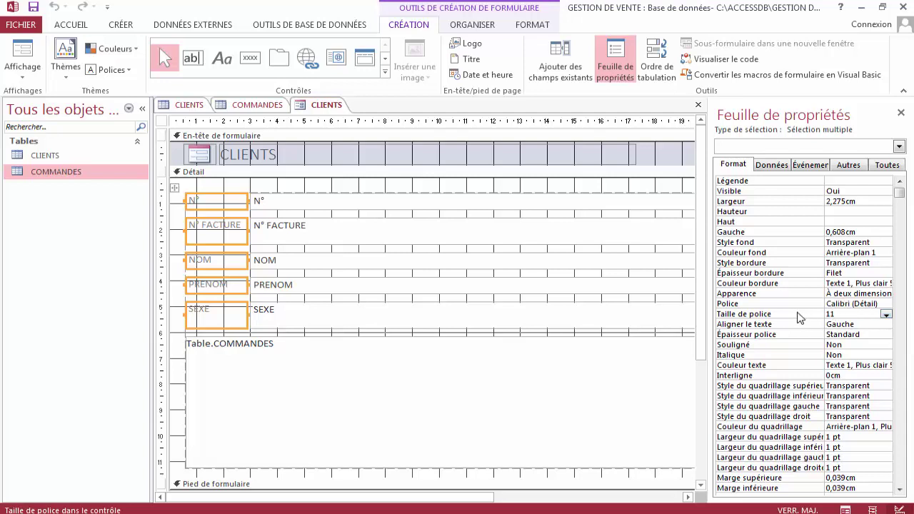
left_click(886, 315)
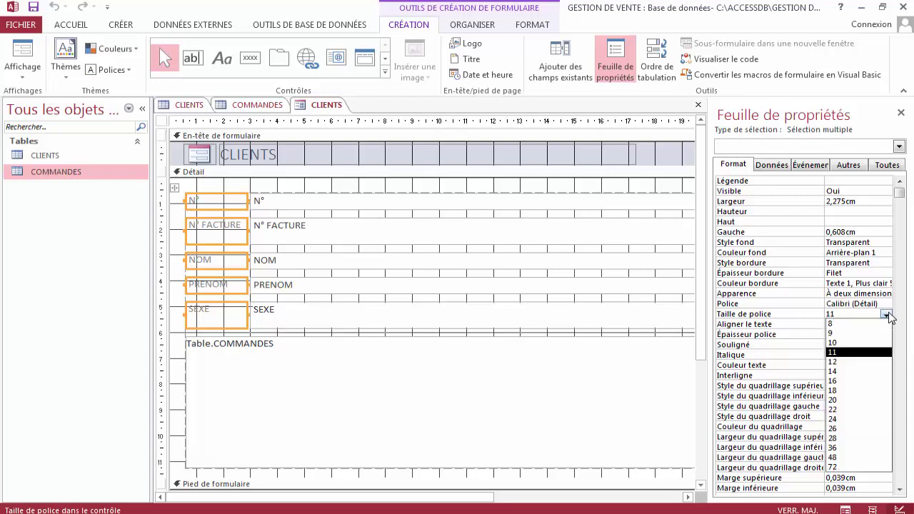
left_click(852, 371)
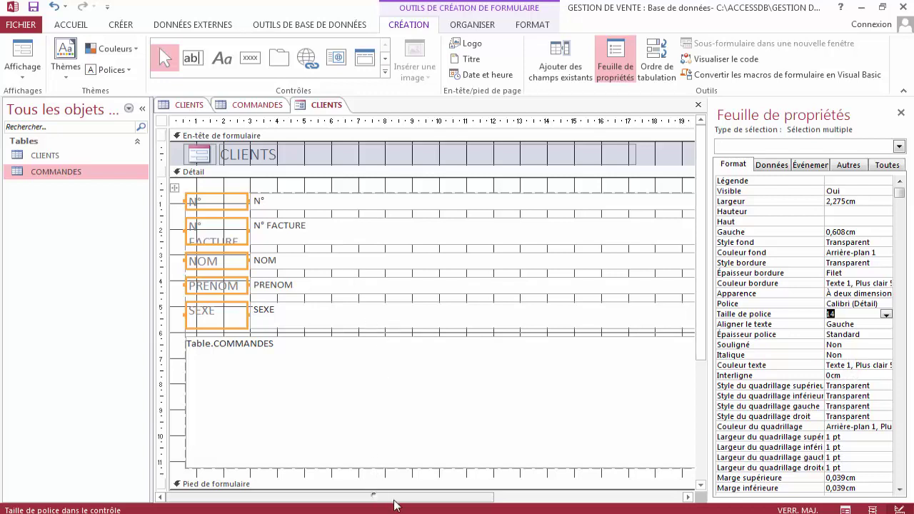
Step: Narrow the N° to SEXE field boxes to about 8 cm wide
left_click_drag(396, 505, 467, 505)
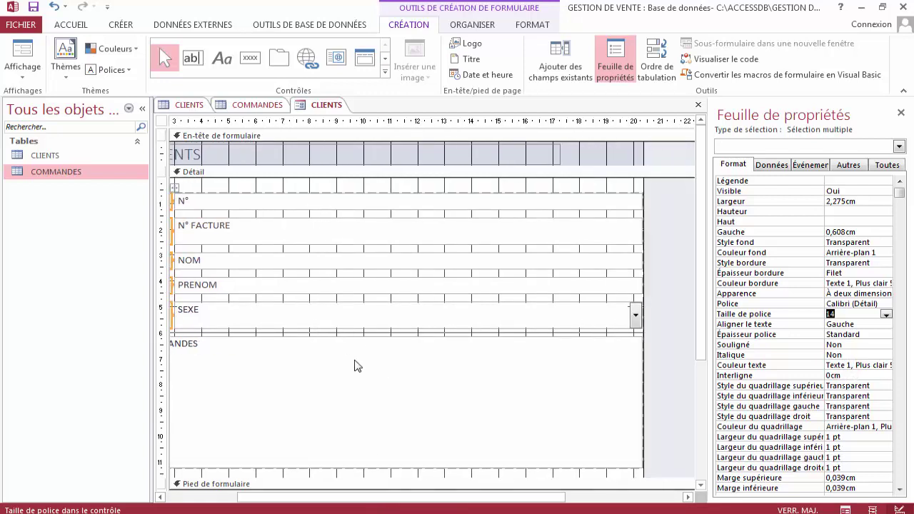
left_click_drag(388, 500, 348, 499)
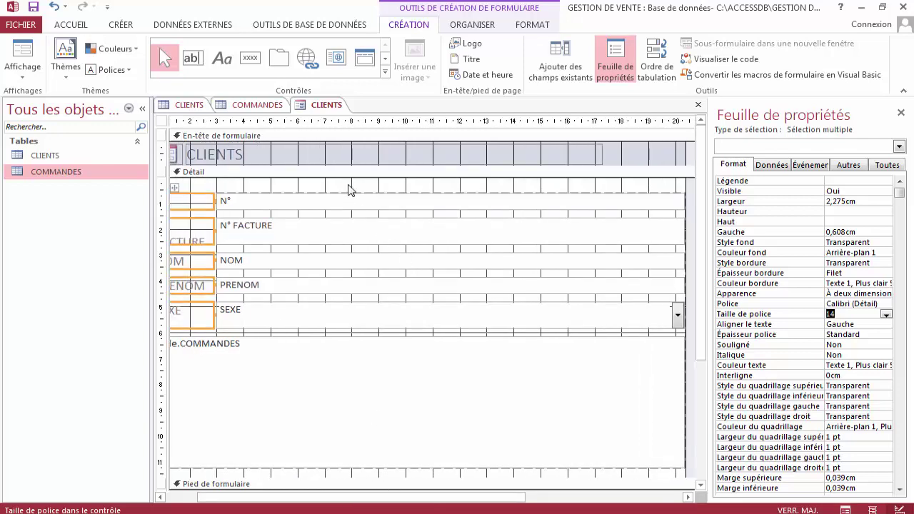
left_click_drag(348, 189, 361, 327)
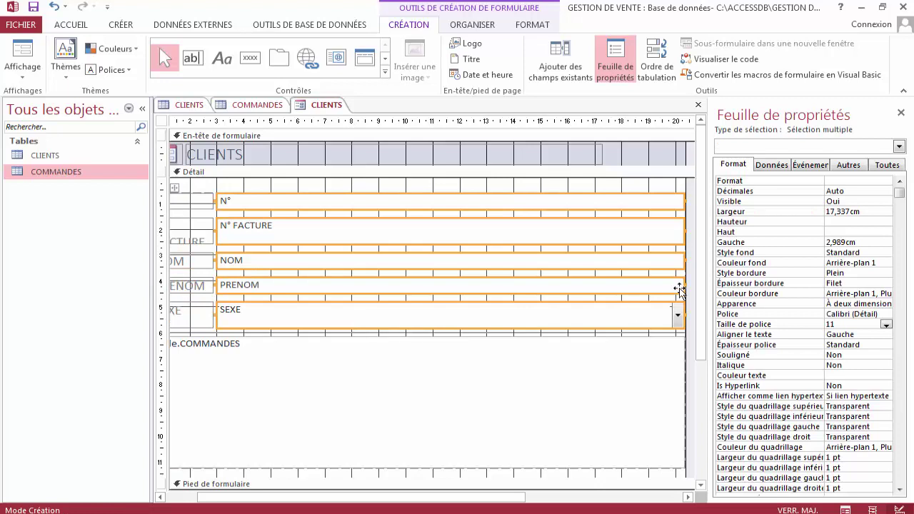
left_click_drag(683, 259, 434, 284)
left_click_drag(518, 502, 474, 501)
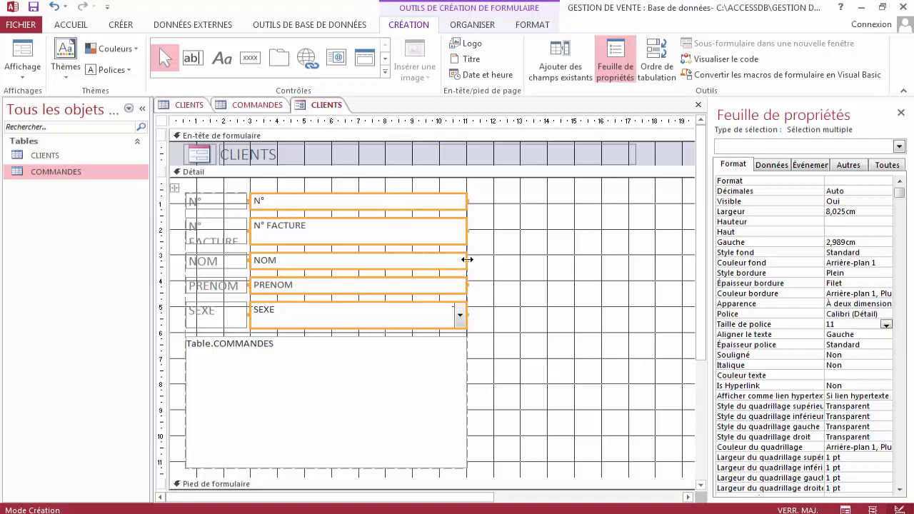
Step: Widen the field boxes slightly, then remove and undo the layout grouping on ORGANISER
mouse_move(467, 259)
left_mouse_down()
mouse_move(505, 253)
mouse_move(467, 265)
left_mouse_up()
left_click(477, 25)
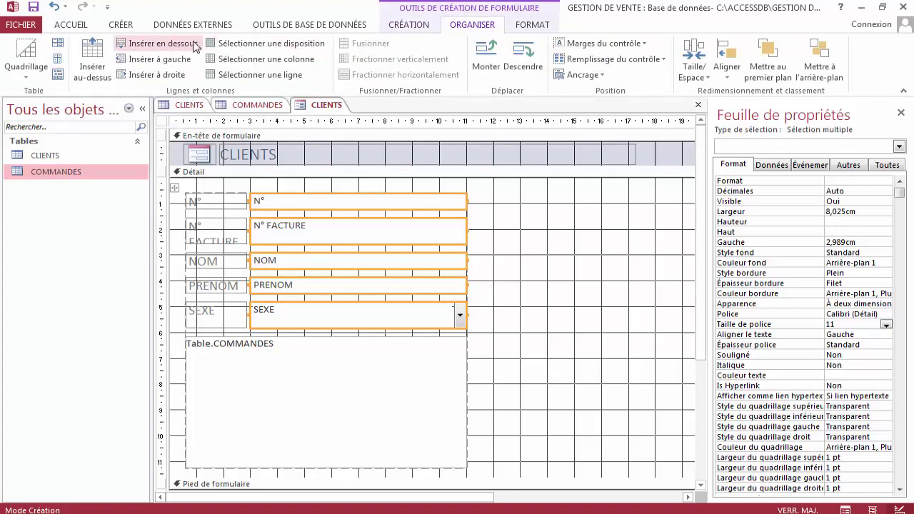
left_click(59, 75)
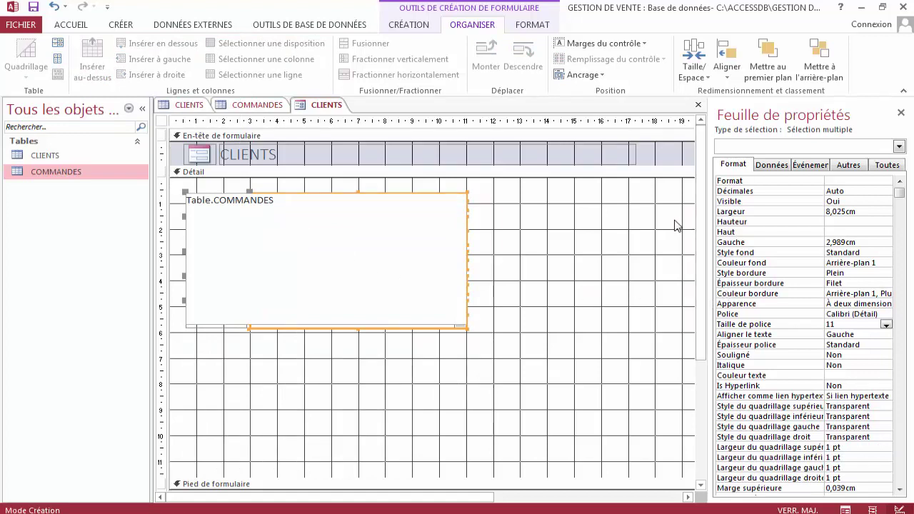
left_click(53, 7)
Step: Remove the Table.COMMANDES subform's layout and stretch it to 19,427 cm wide
left_click(539, 312)
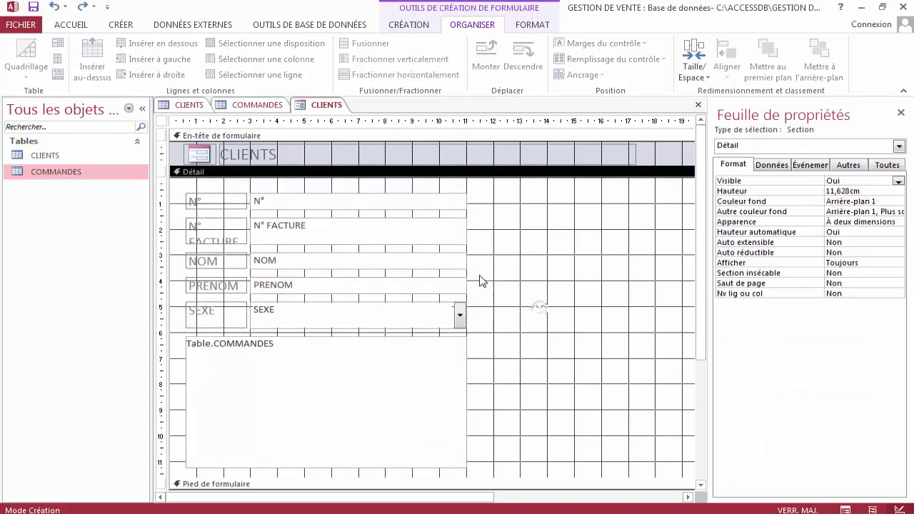
left_click(543, 230)
left_click(462, 389)
mouse_move(468, 400)
left_mouse_down()
mouse_move(510, 399)
mouse_move(494, 395)
left_mouse_up()
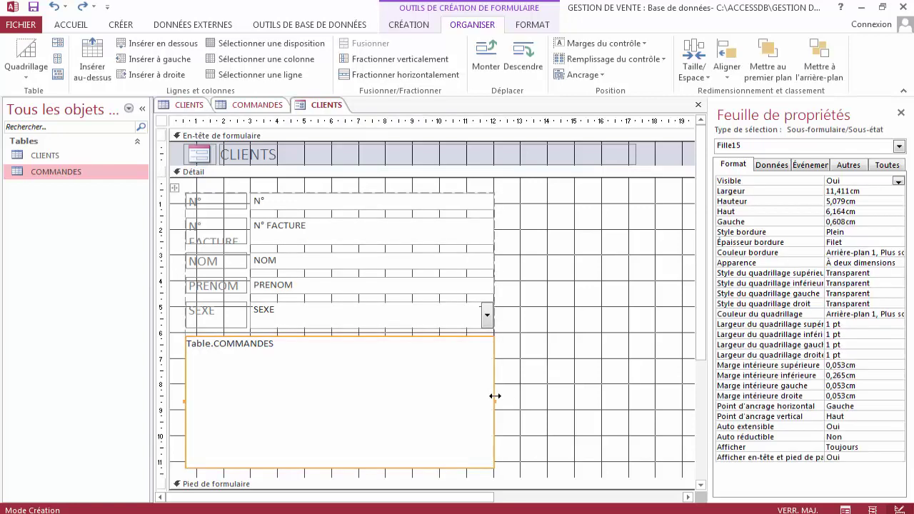
left_click(57, 73)
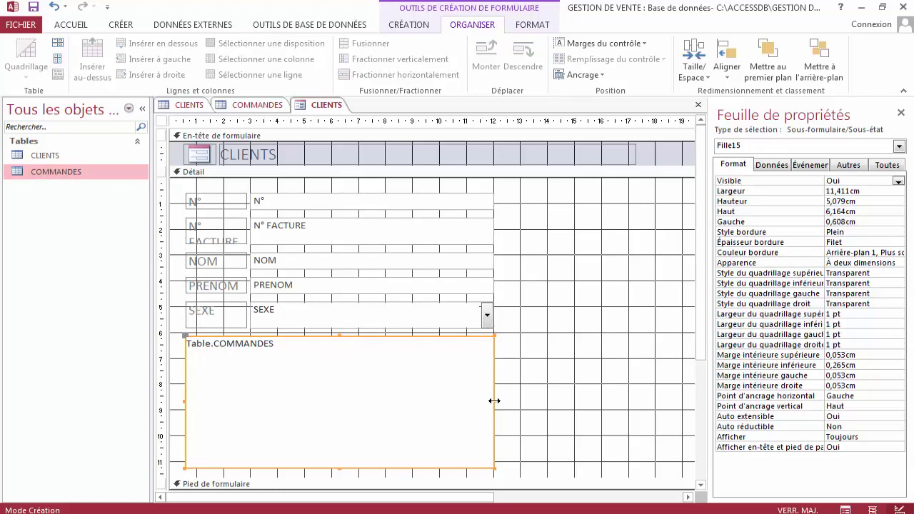
left_click_drag(494, 400, 655, 410)
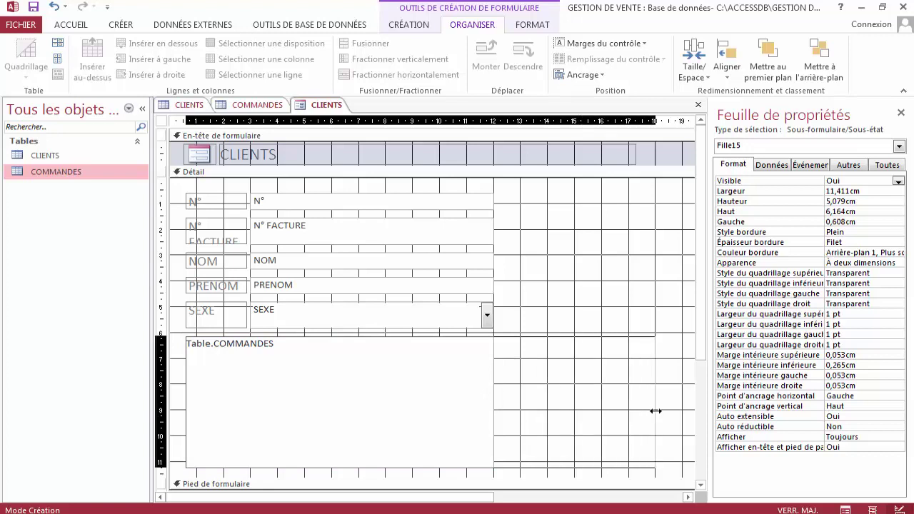
left_click_drag(655, 411, 689, 411)
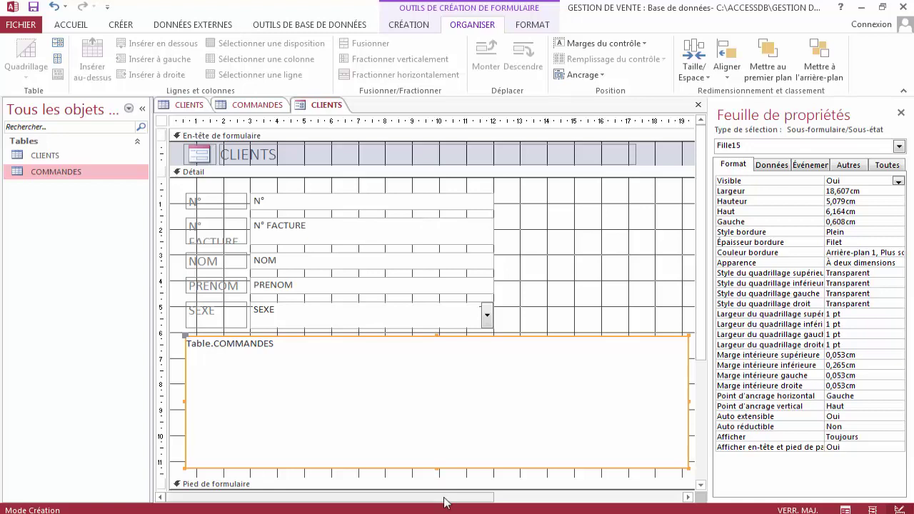
left_click_drag(444, 502, 523, 497)
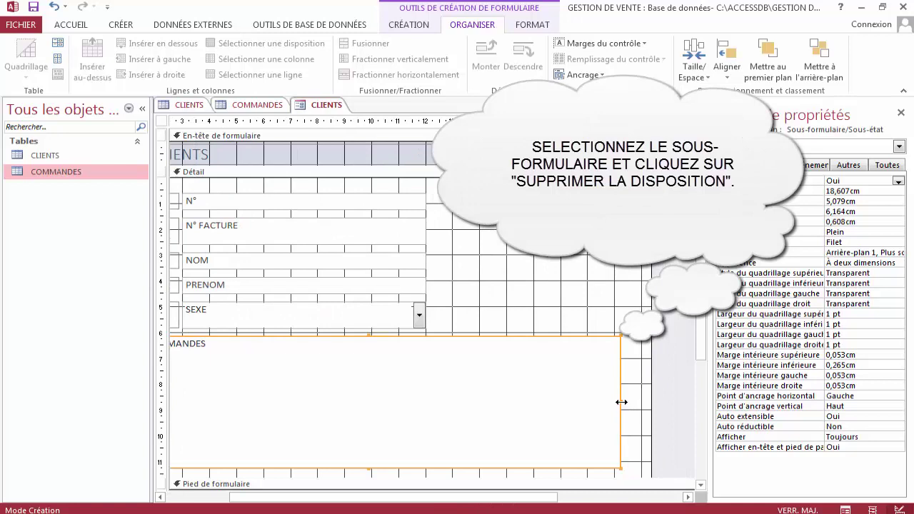
left_click_drag(621, 402, 642, 395)
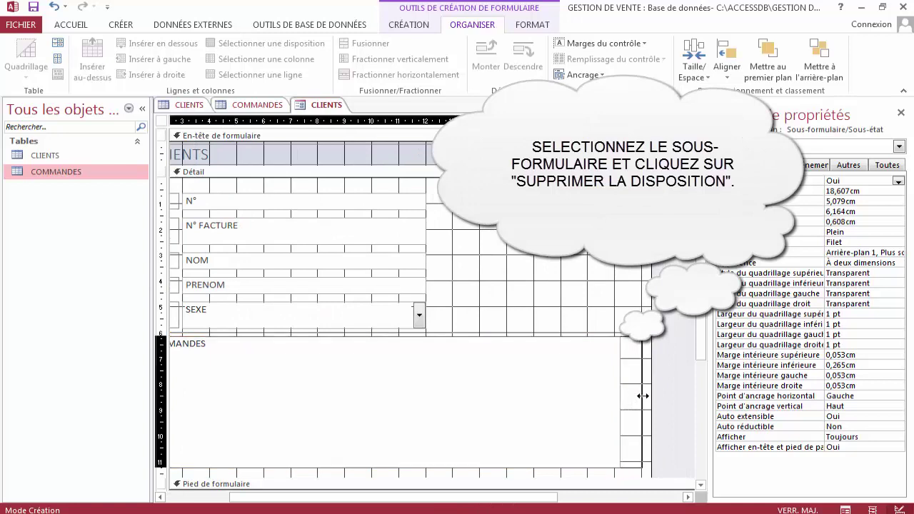
left_click_drag(541, 500, 412, 508)
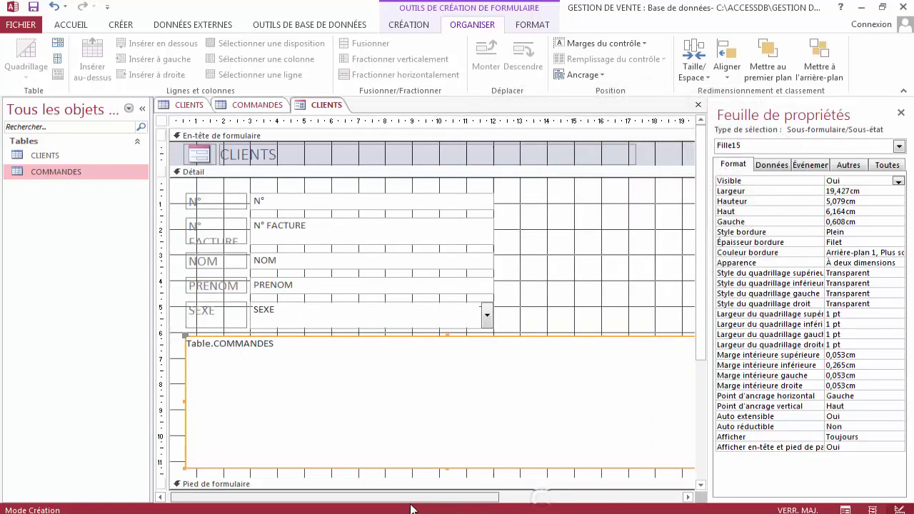
left_click(449, 317)
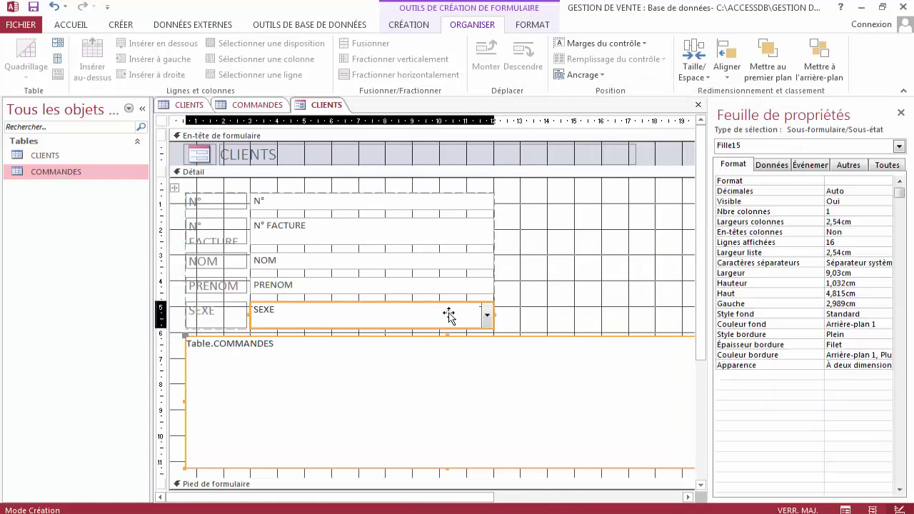
Step: Select the N°, N° FACTURE, NOM, PRENOM and SEXE boxes and set Taille de police to 14
left_click(419, 285)
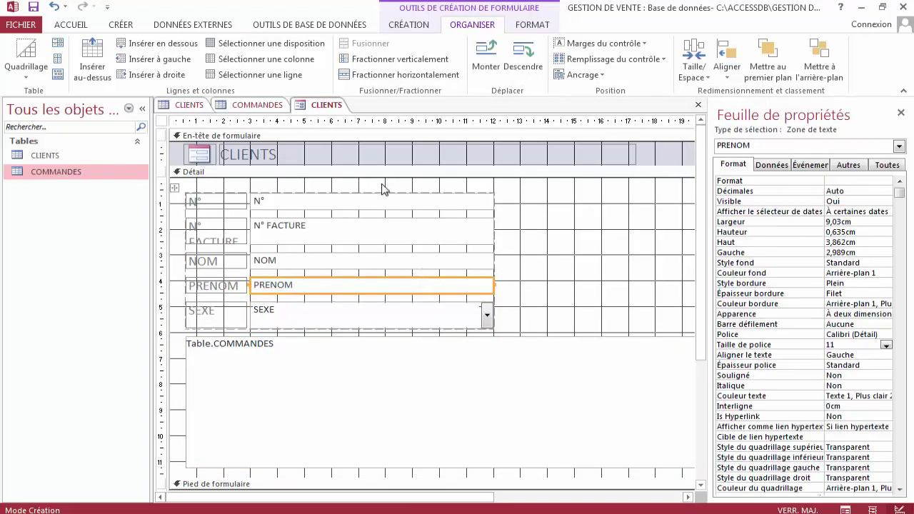
left_click_drag(382, 188, 391, 186)
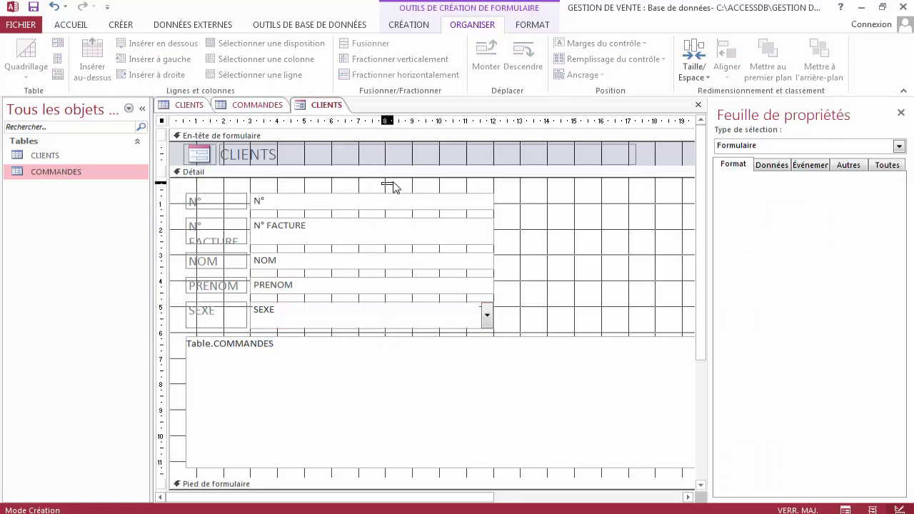
left_click(392, 186)
left_click(472, 311)
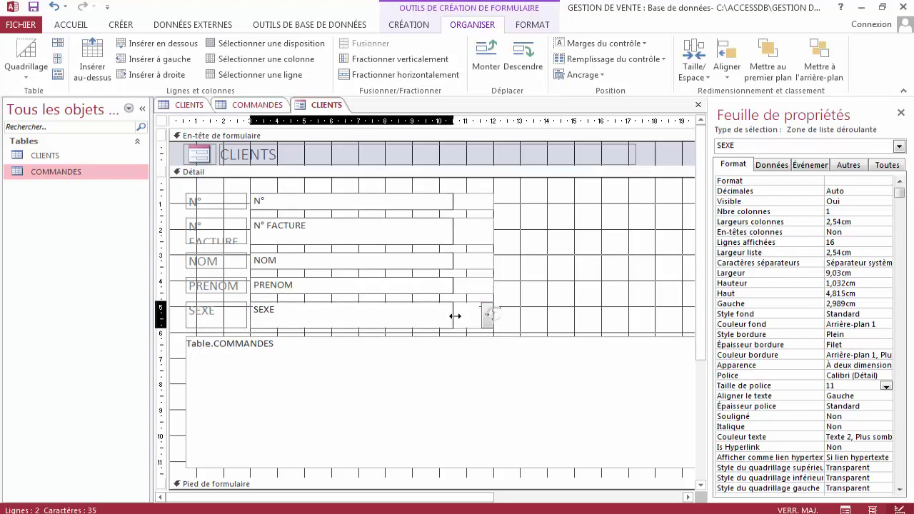
left_click_drag(492, 314, 494, 324)
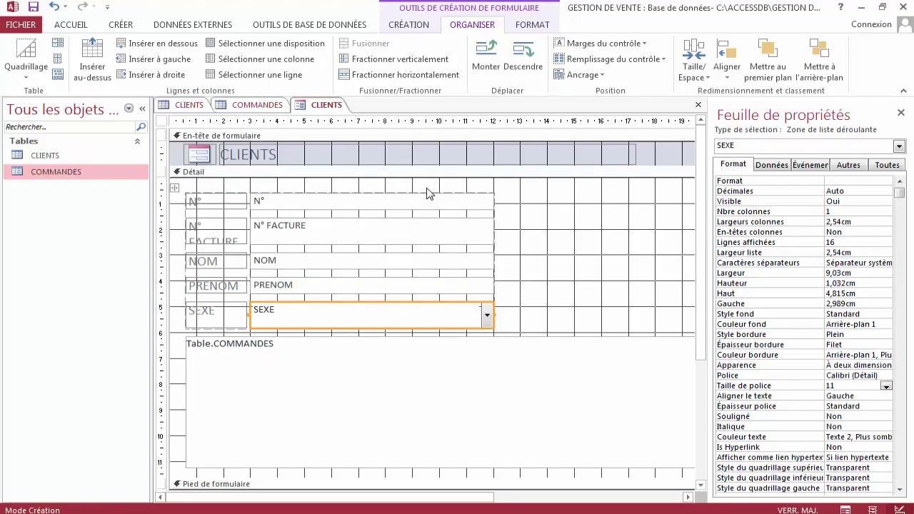
left_click_drag(427, 187, 399, 330)
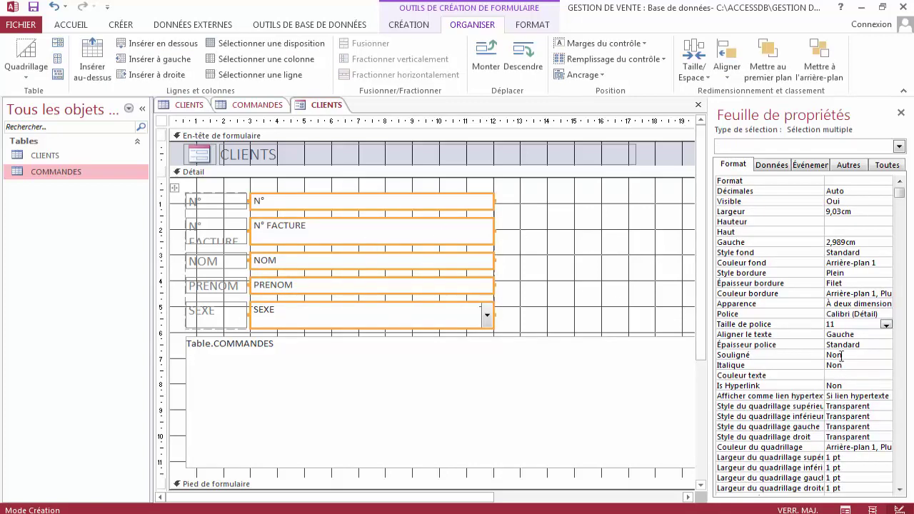
left_click(885, 325)
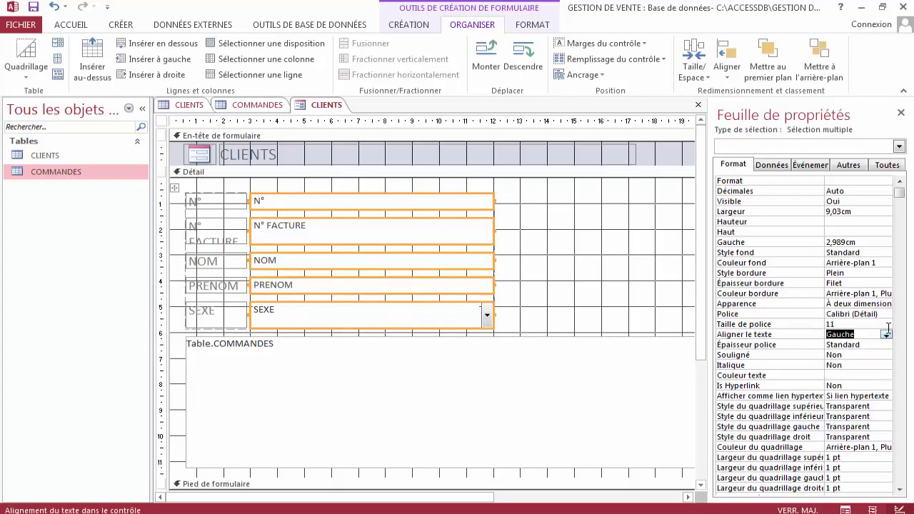
left_click(885, 325)
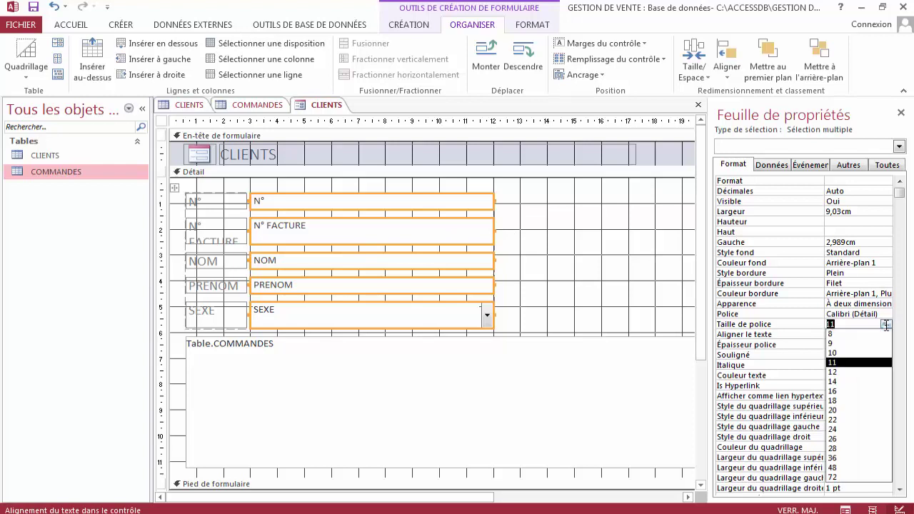
left_click(851, 383)
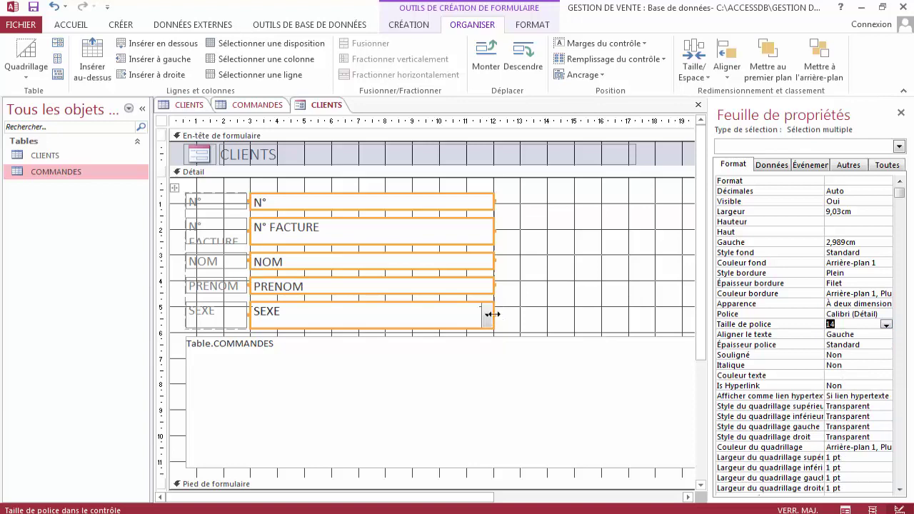
left_click(398, 172)
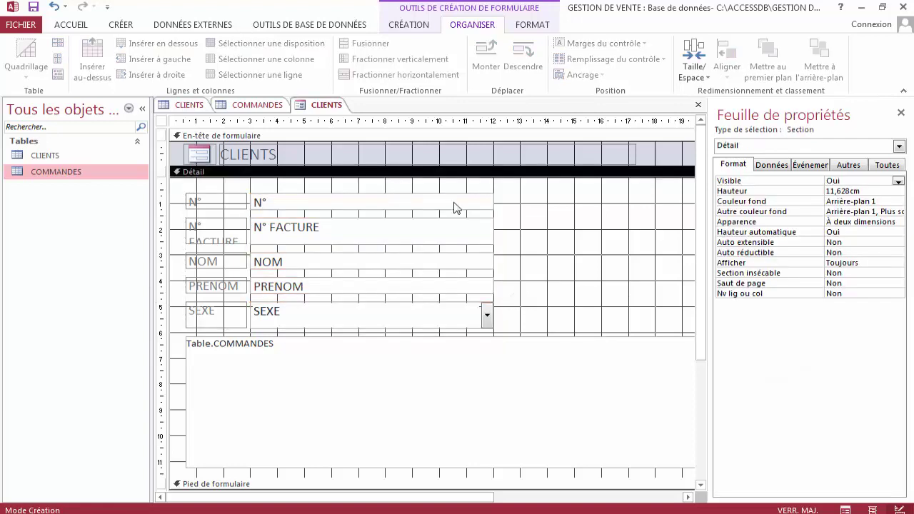
left_click_drag(421, 184, 418, 328)
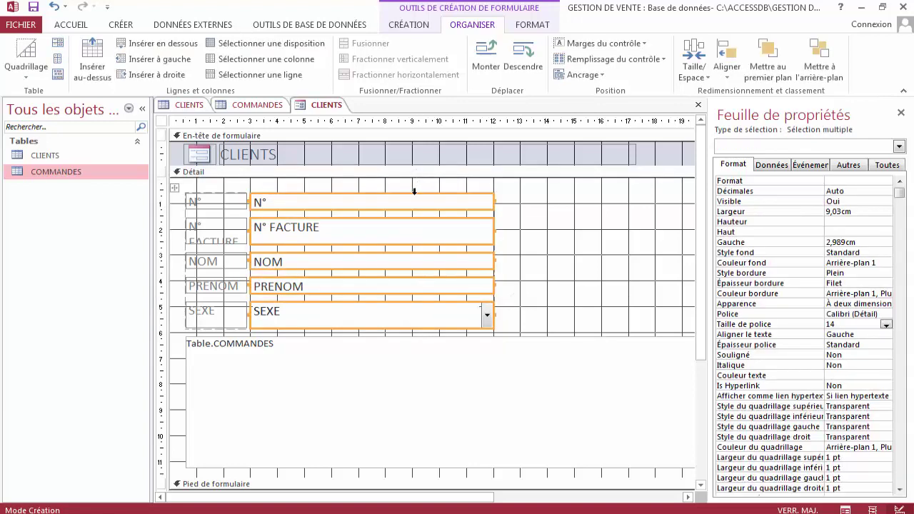
Step: Remove the layout grouping and shift the five field boxes to the right
left_click(57, 74)
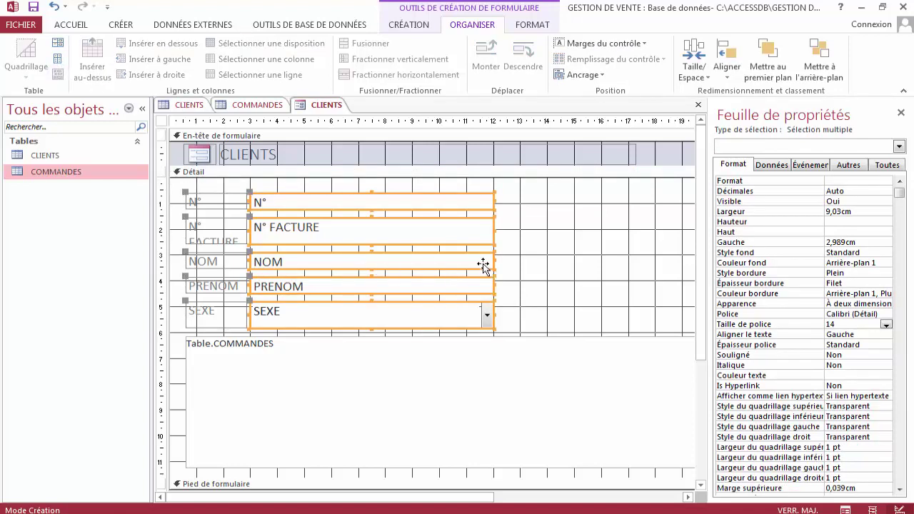
left_click(543, 282)
left_click(473, 316)
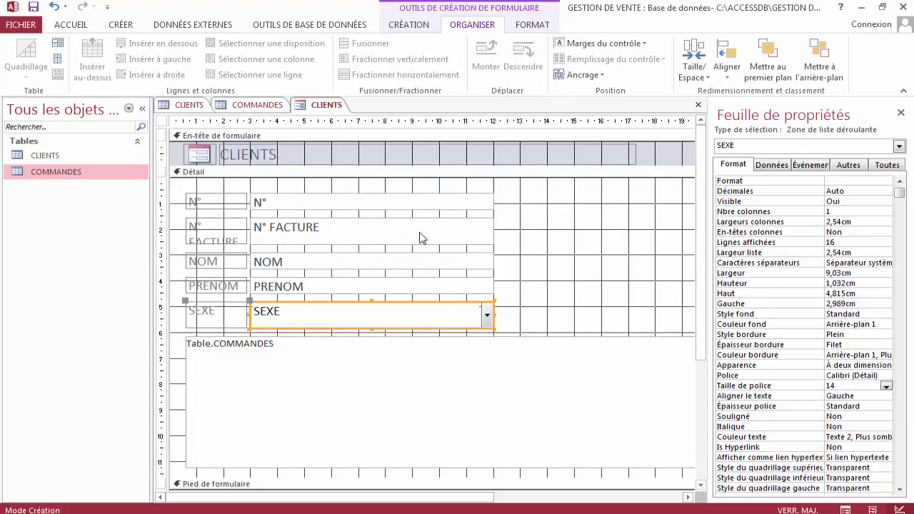
left_click_drag(370, 188, 369, 333)
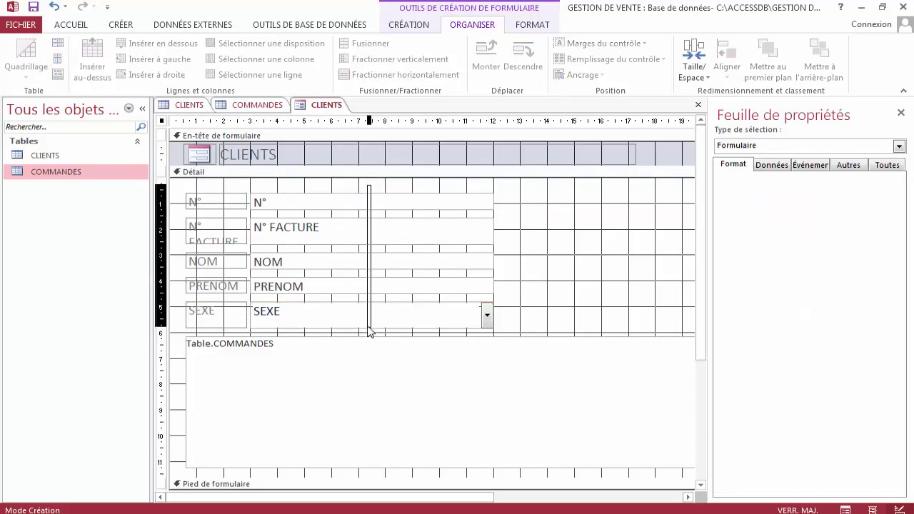
left_click_drag(364, 255, 394, 256)
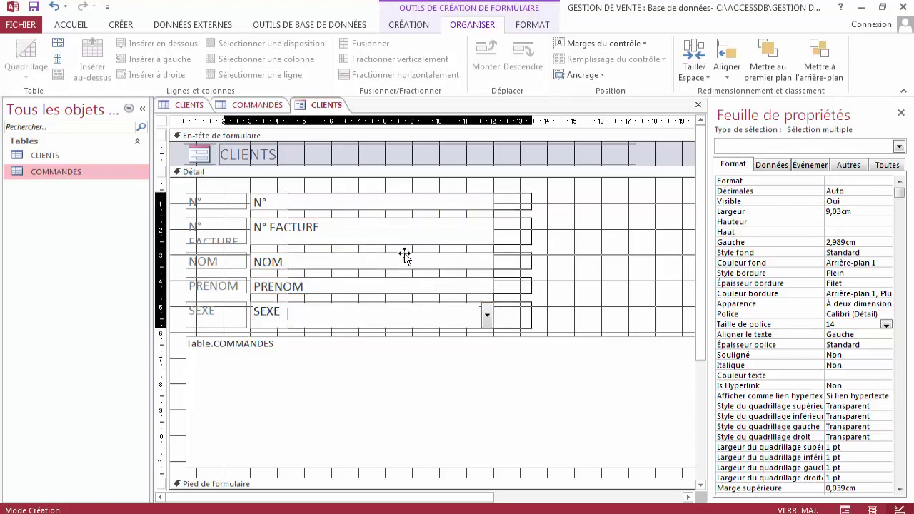
left_click_drag(394, 256, 418, 259)
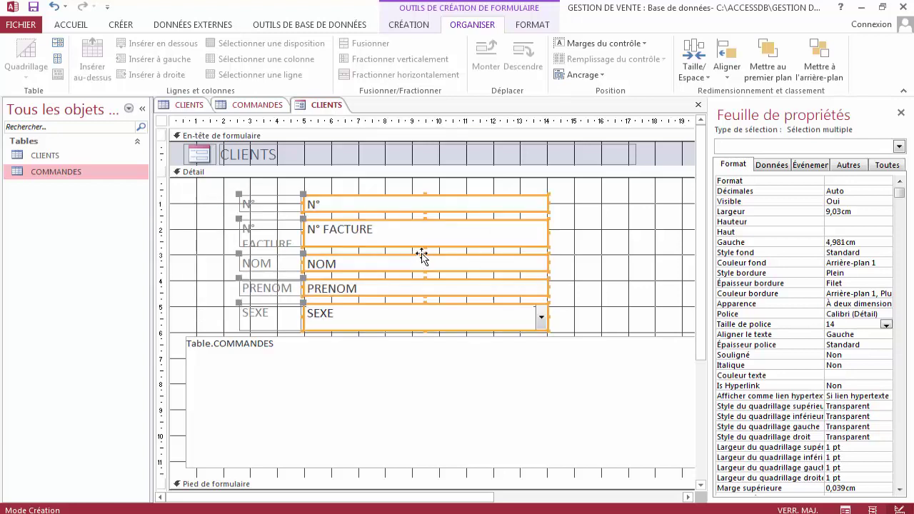
Step: Move the column of labels, N° through SEXE, further left
mouse_move(264, 184)
left_mouse_down()
mouse_move(289, 308)
mouse_move(313, 318)
left_mouse_up()
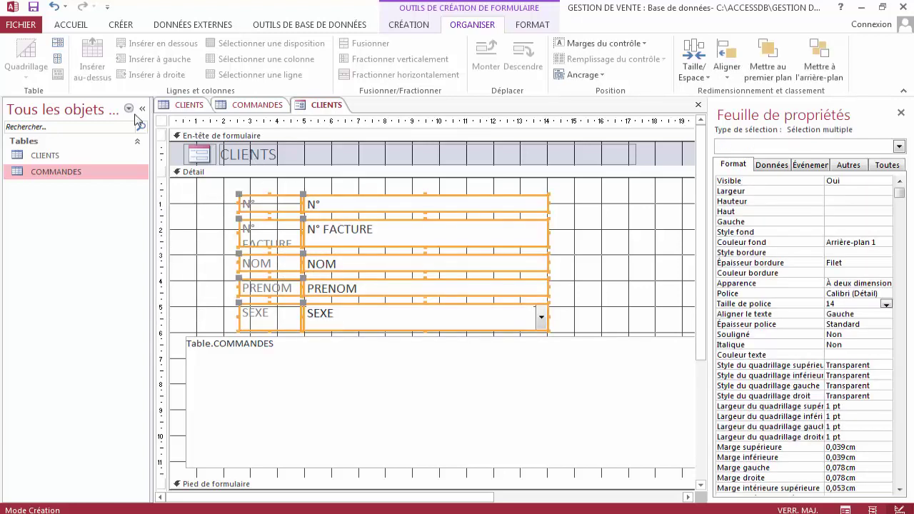
left_click_drag(264, 180, 251, 330)
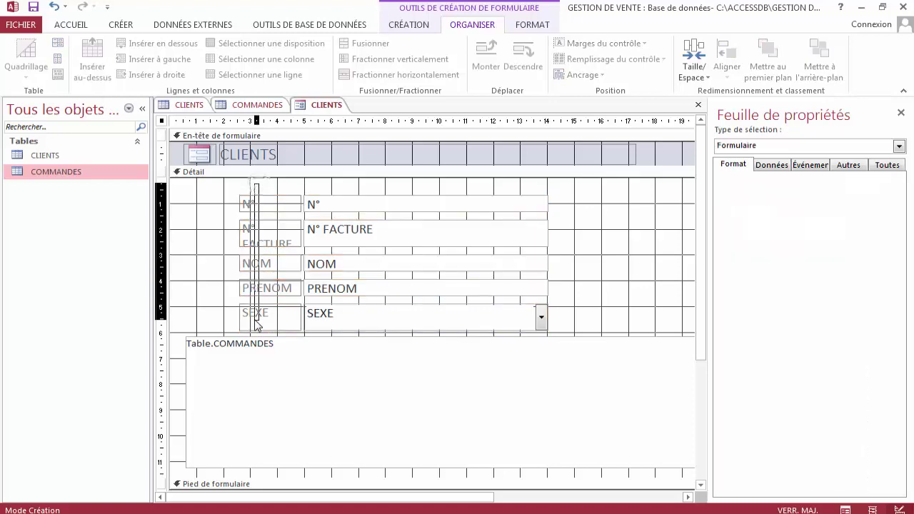
left_click(228, 222)
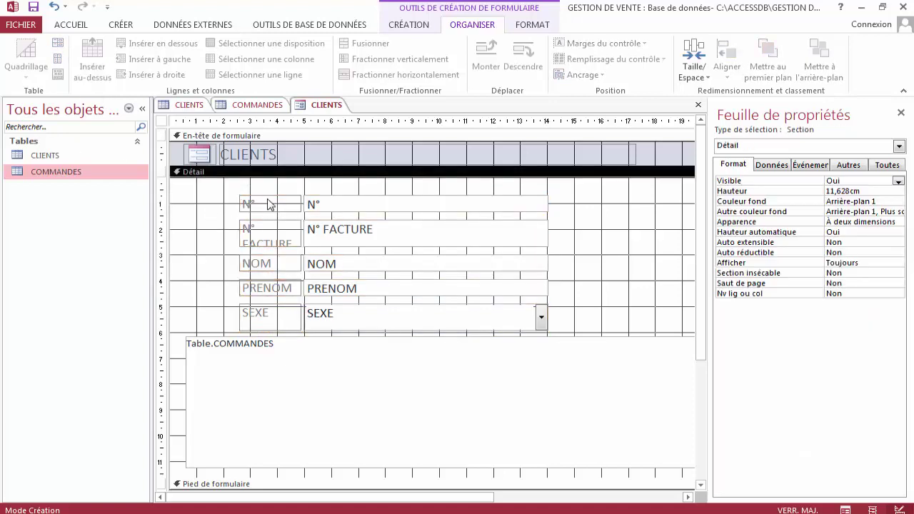
left_click_drag(267, 197, 271, 318)
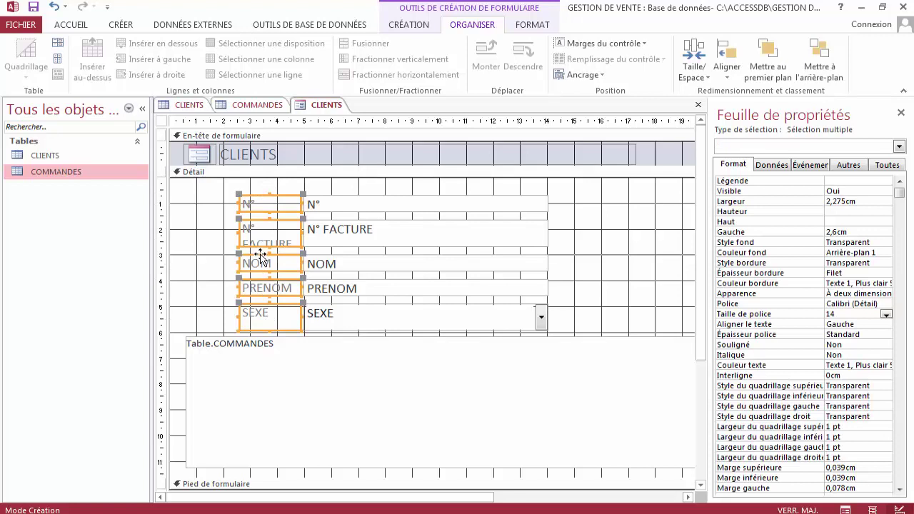
left_click_drag(251, 255, 218, 250)
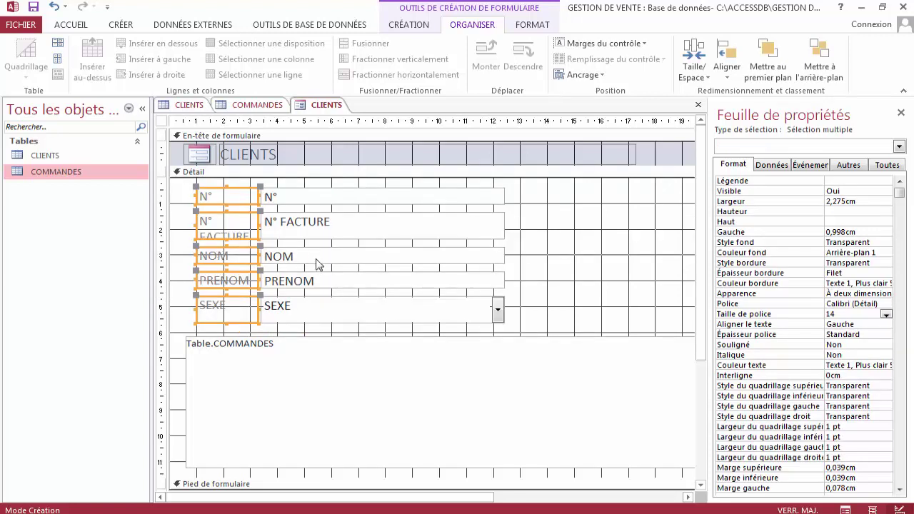
left_click(525, 265)
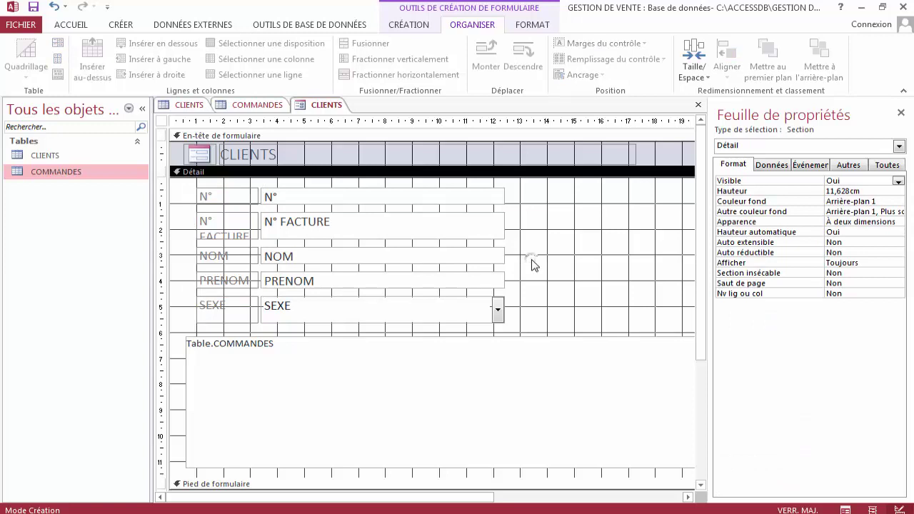
Step: Narrow the SEXE drop-down to 2,628 cm, shorter than the other field boxes
left_click(449, 310)
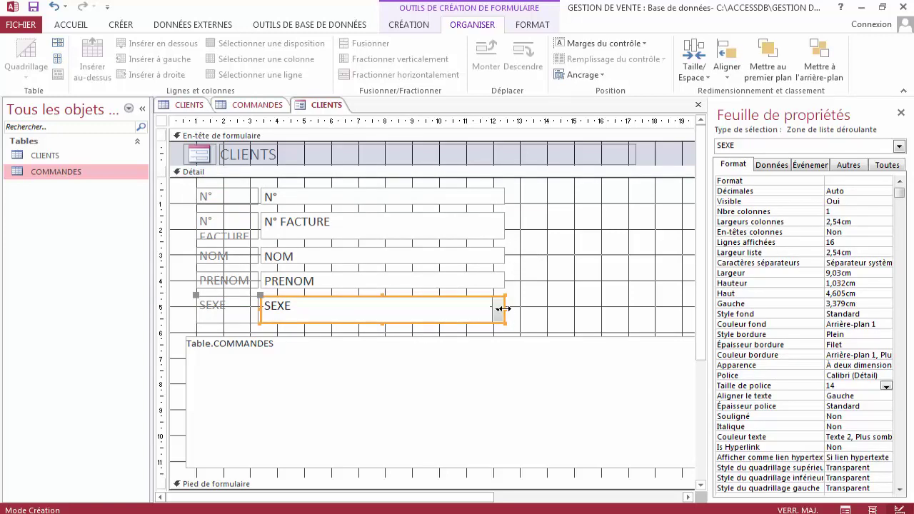
left_click_drag(504, 309, 330, 305)
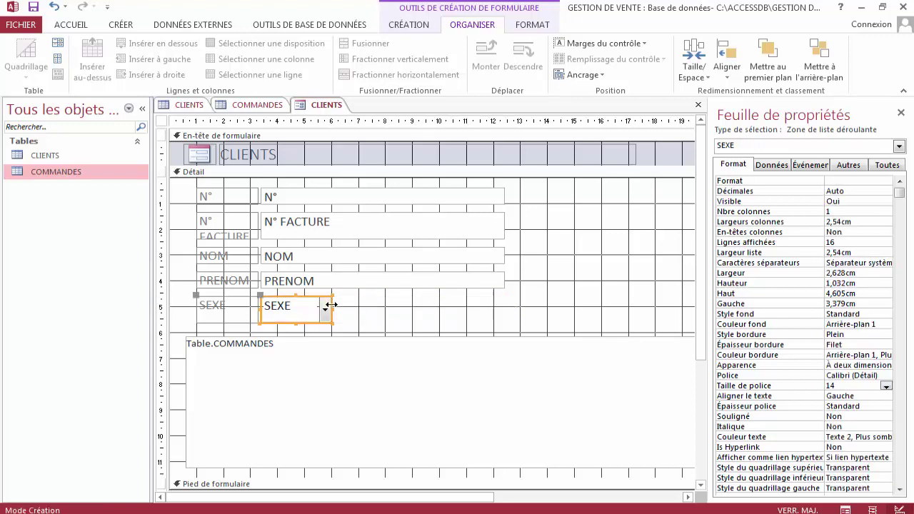
left_click(384, 187)
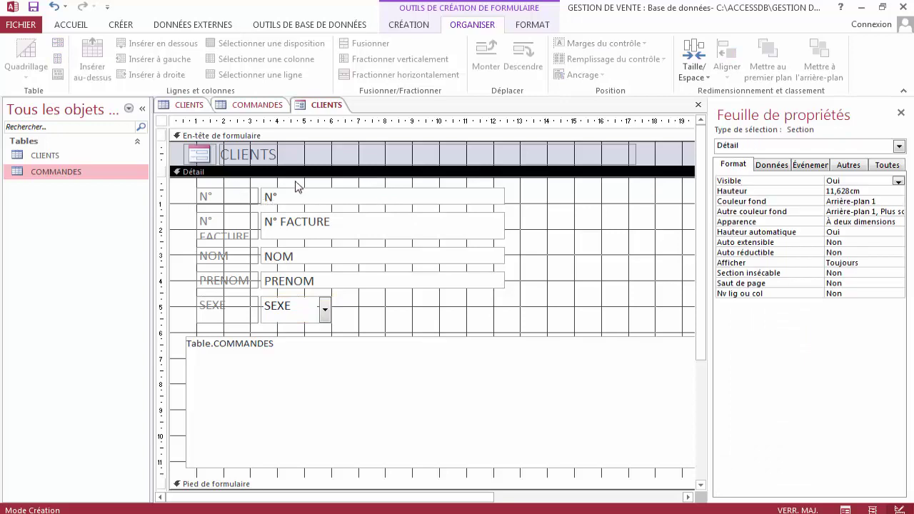
Step: Try nudging the N° FACTURE box right, undo it, and reselect the text box column
left_click(247, 234)
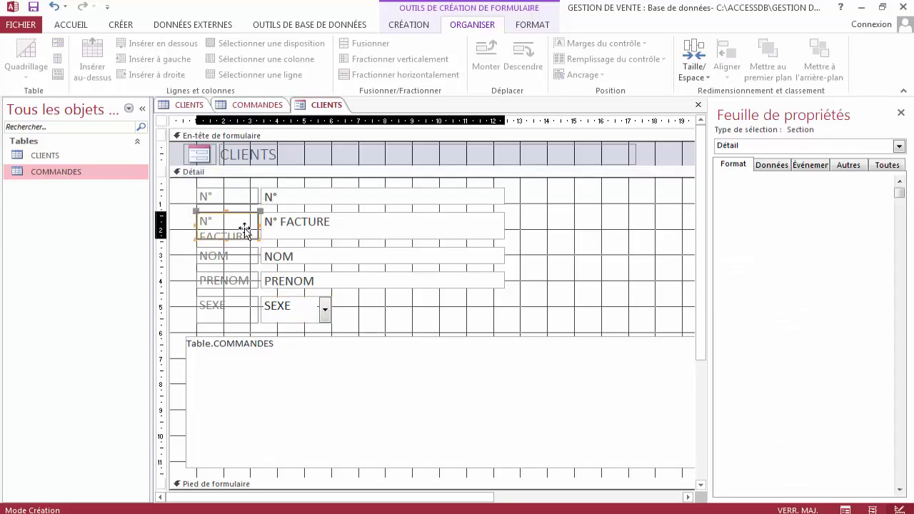
left_click(286, 230)
left_click_drag(262, 212, 276, 213)
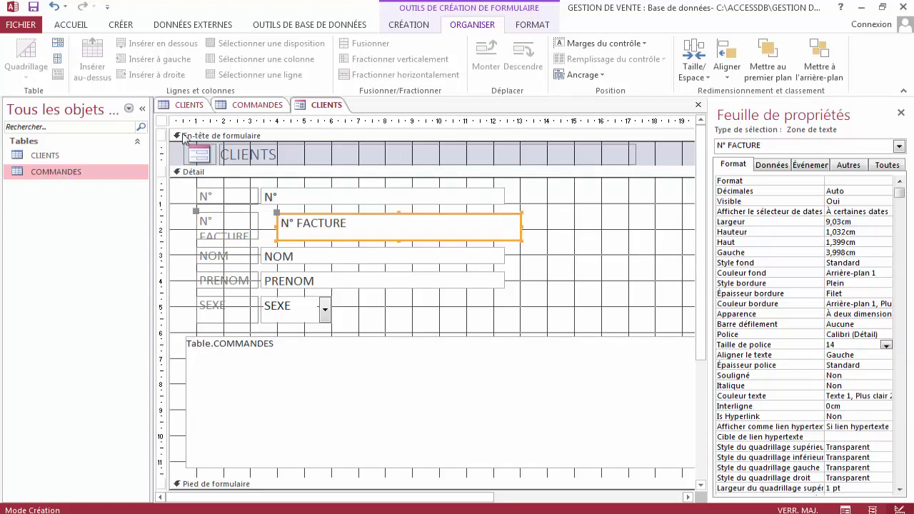
left_click(55, 7)
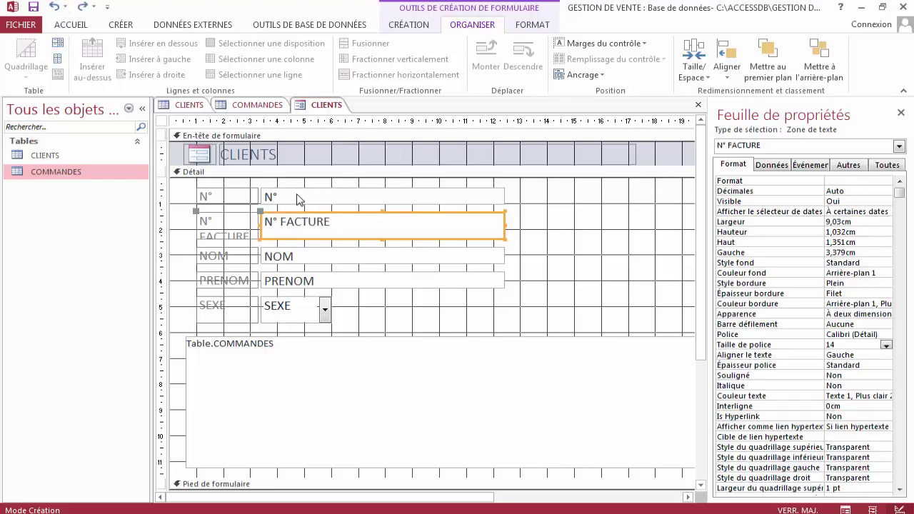
left_click_drag(232, 180, 322, 318)
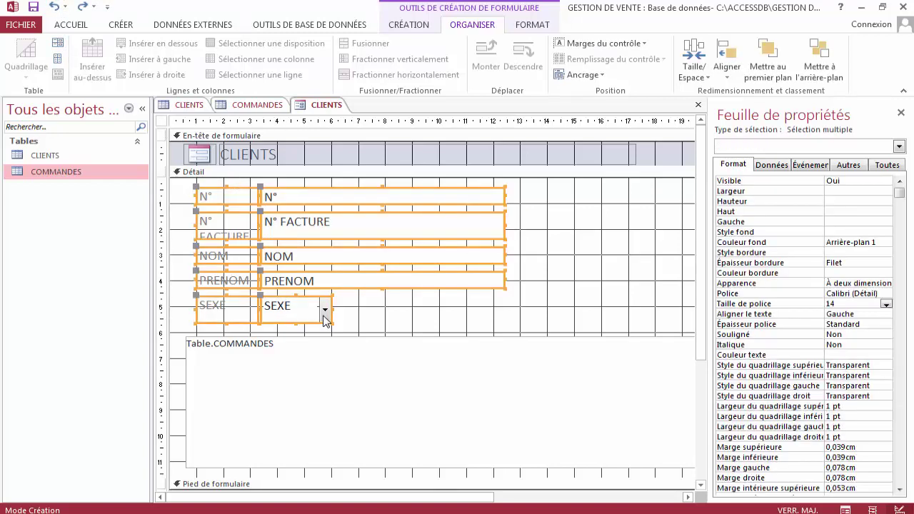
left_click_drag(311, 185, 302, 321)
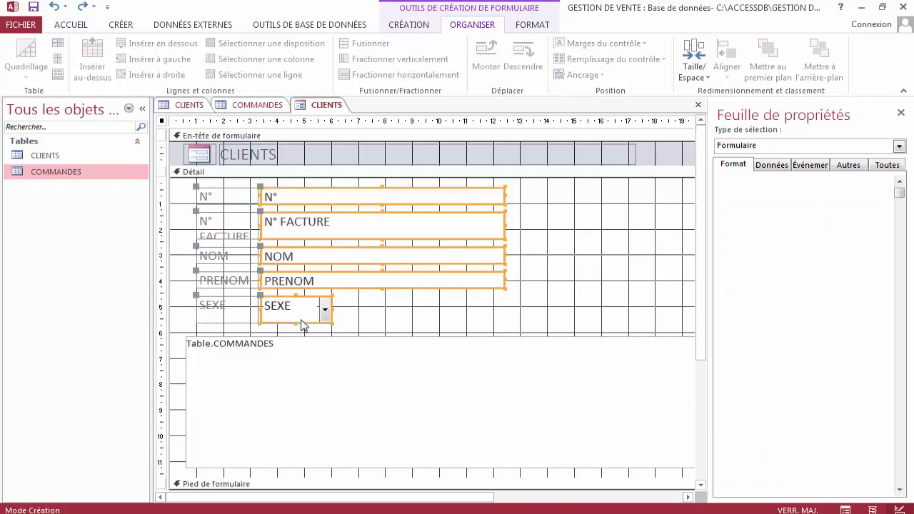
left_click(364, 300)
Step: Nudge the N°, N° FACTURE, NOM, PRENOM and SEXE boxes slightly right of their labels
left_click(282, 200)
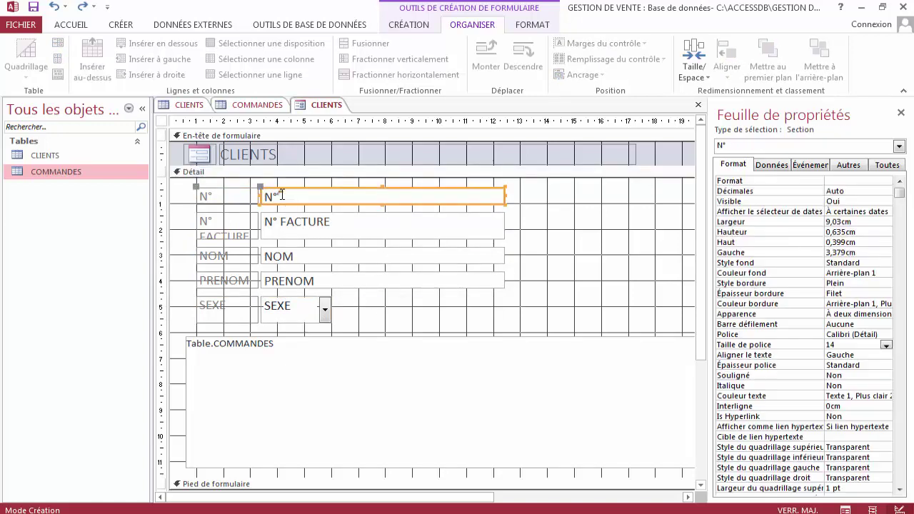
mouse_move(261, 185)
left_mouse_down()
mouse_move(279, 188)
mouse_move(279, 208)
left_mouse_up()
left_click(266, 215)
left_click(285, 256)
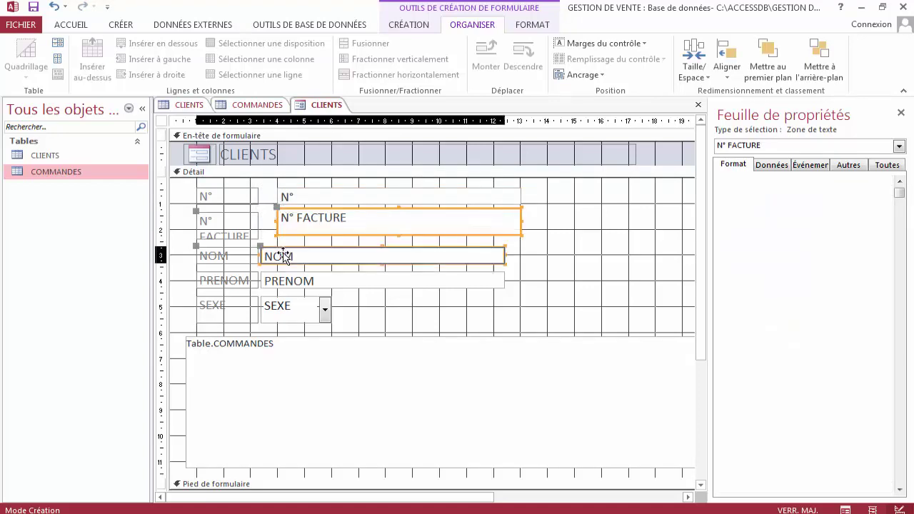
mouse_move(262, 252)
left_mouse_down()
mouse_move(279, 251)
mouse_move(281, 297)
left_mouse_up()
left_click(279, 281)
left_click(275, 306)
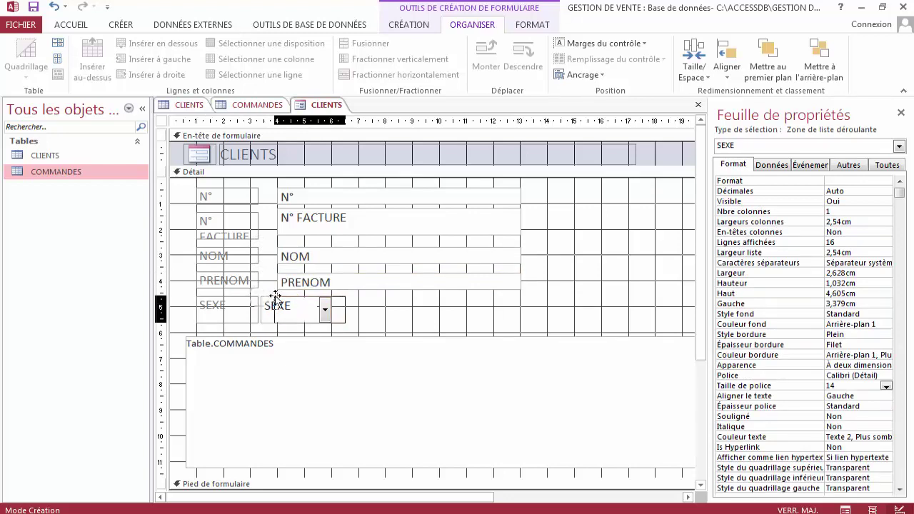
left_click(361, 305)
Step: Set the font weight of the five labels N° through SEXE to Demi-gras
left_click_drag(214, 183, 224, 334)
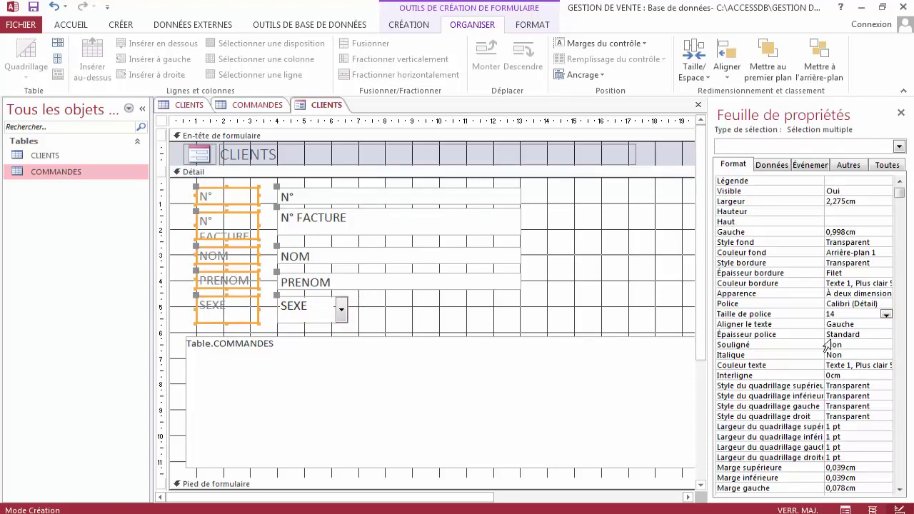
left_click(864, 335)
left_click(885, 335)
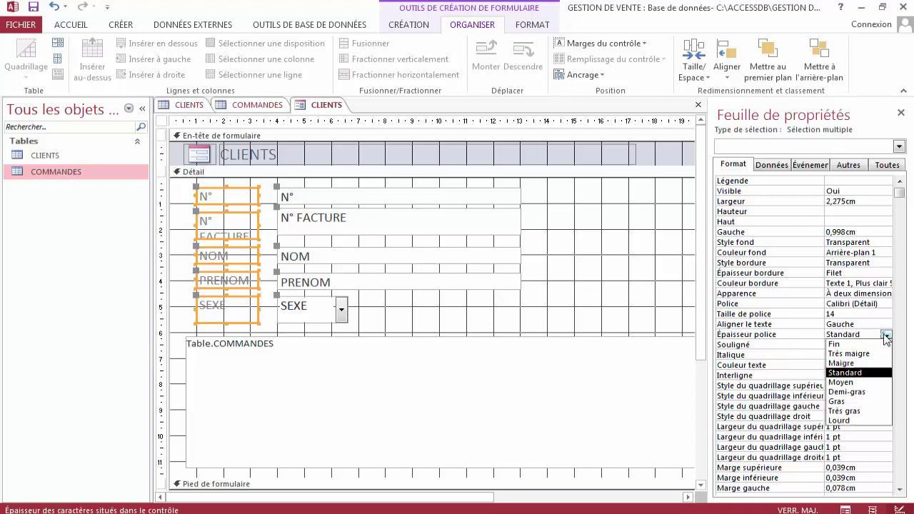
left_click(850, 392)
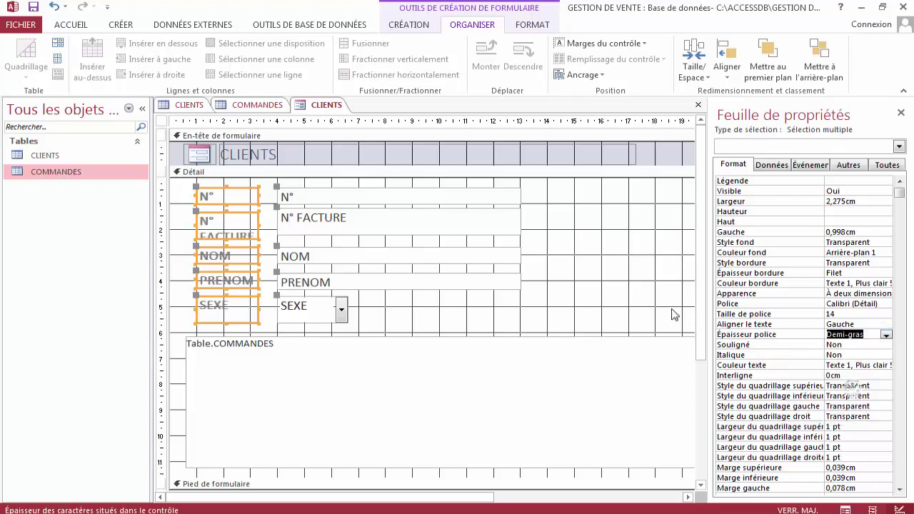
right_click(318, 108)
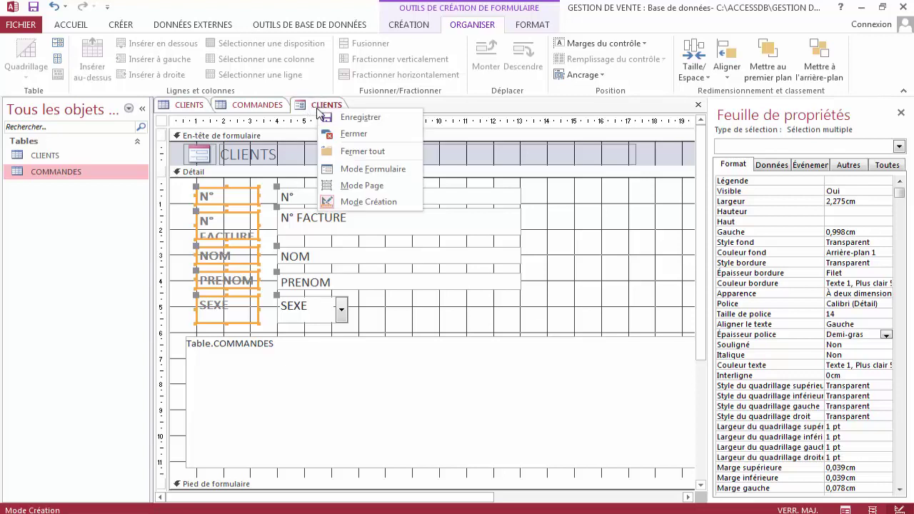
left_click(365, 171)
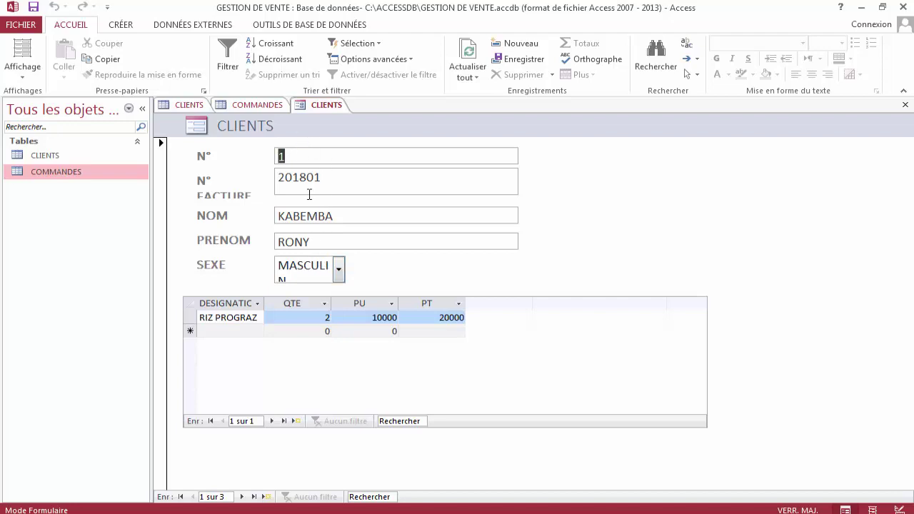
right_click(317, 107)
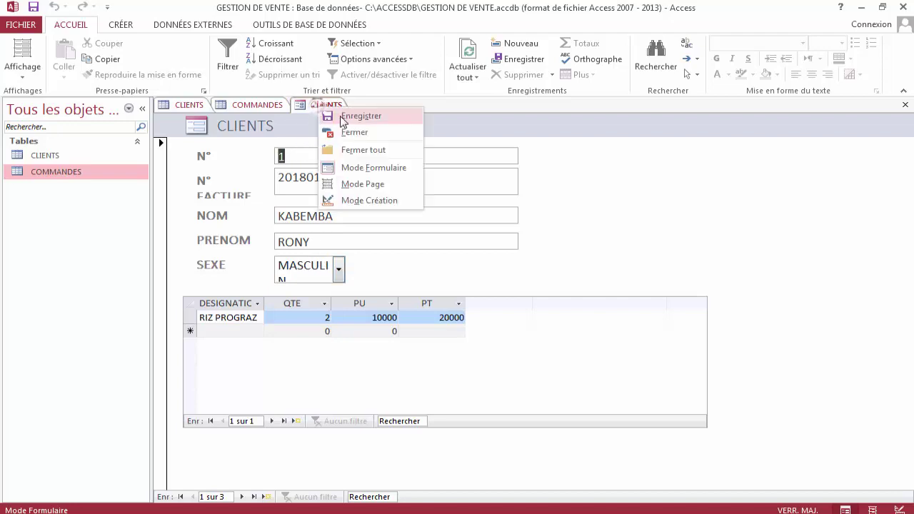
left_click(366, 200)
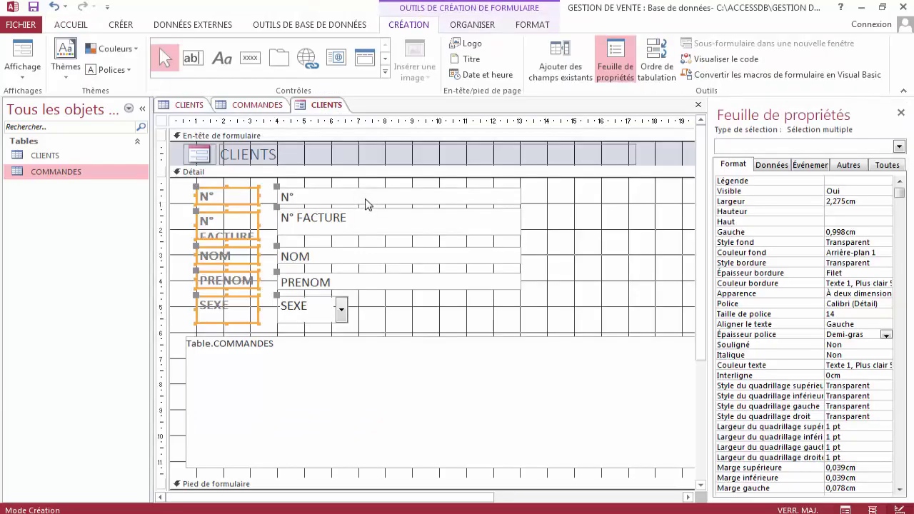
Step: Resize the SEXE drop-down and widen the N° FACTURE label
left_click_drag(359, 186, 357, 243)
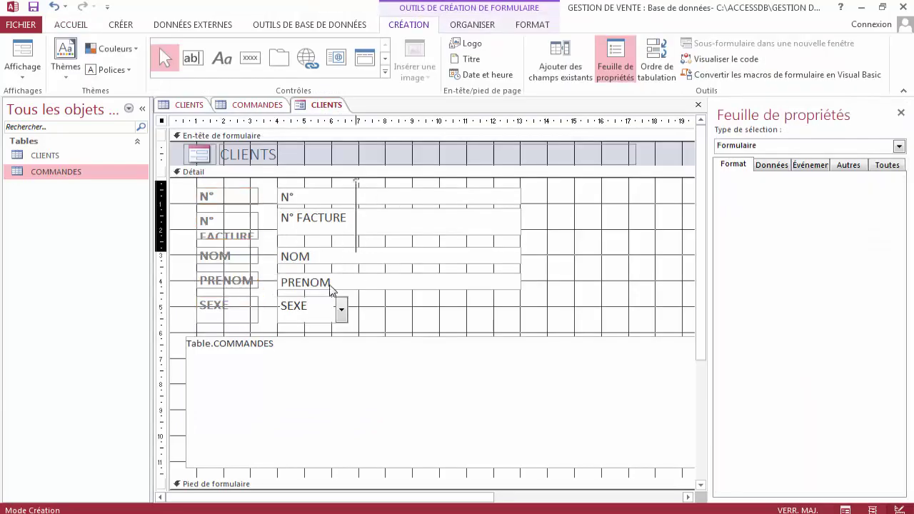
left_click(320, 317)
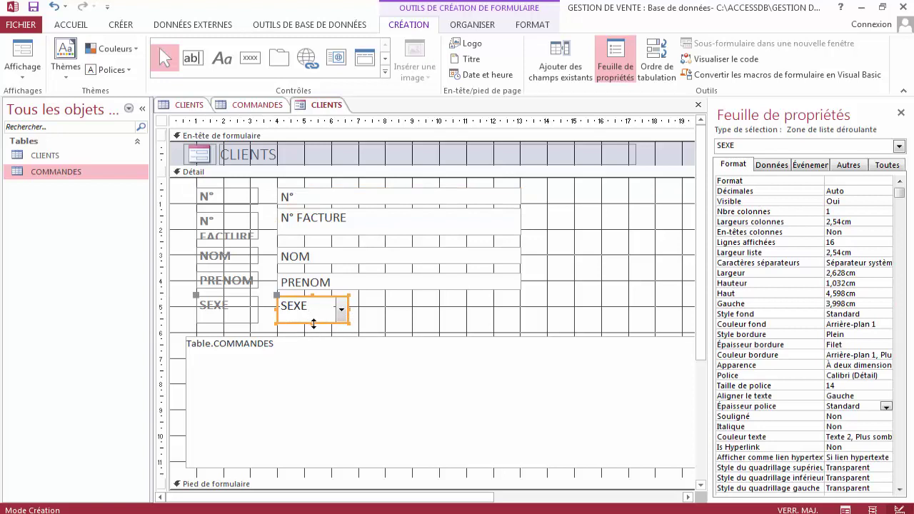
left_click_drag(314, 323, 314, 317)
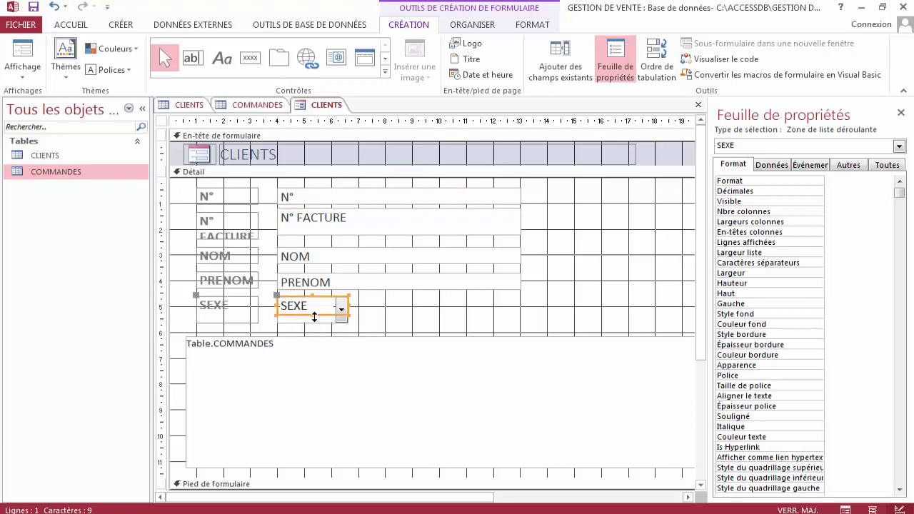
left_click_drag(350, 305, 387, 304)
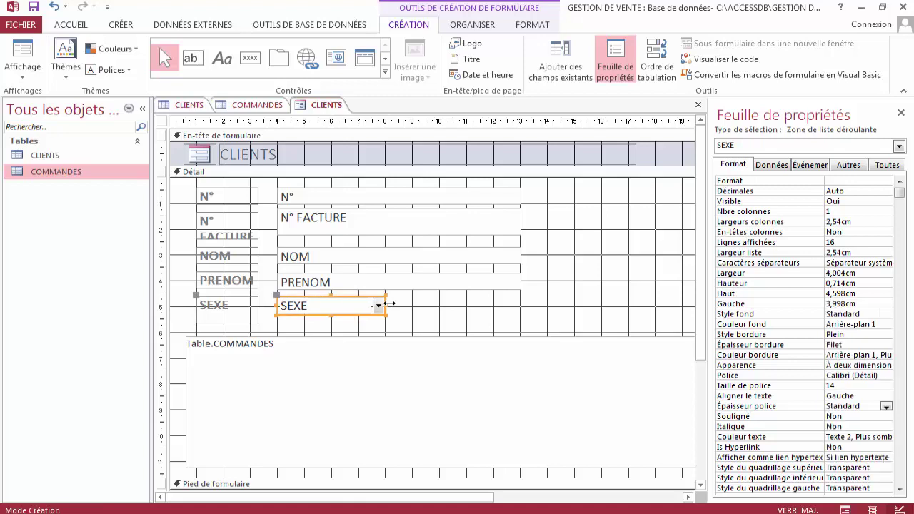
left_click(254, 232)
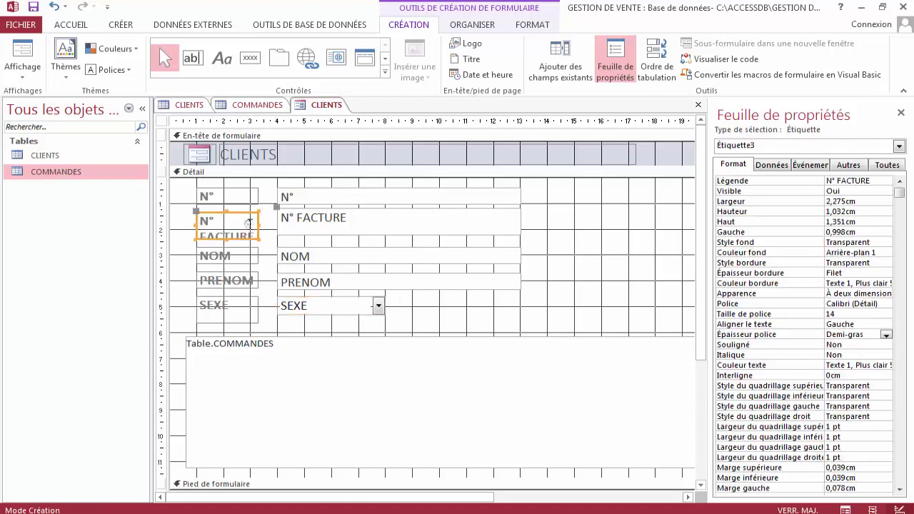
left_click_drag(259, 224, 271, 224)
left_click(309, 227)
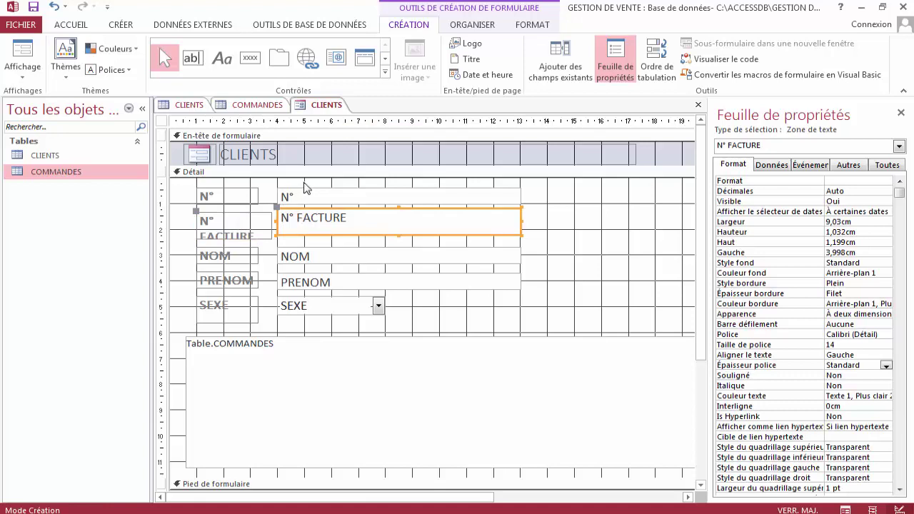
Step: Move the five data fields N° through SEXE together further right
left_click_drag(303, 184, 339, 329)
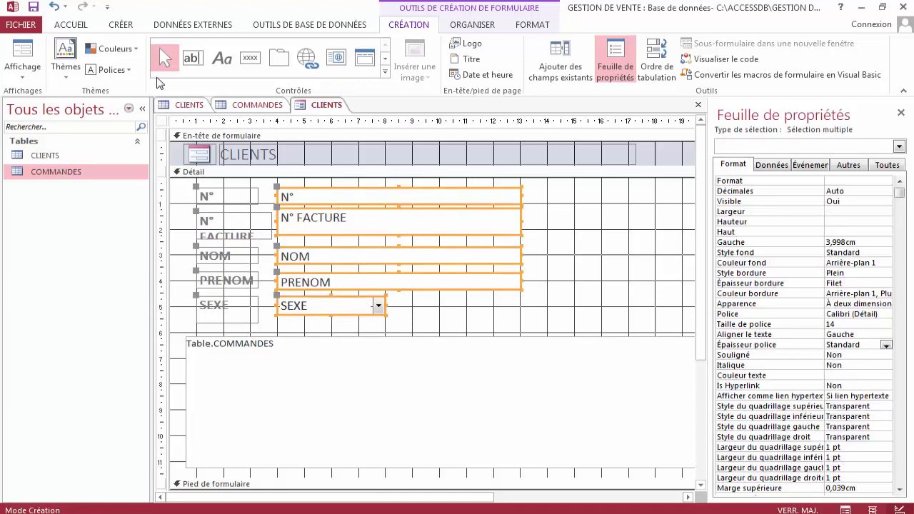
left_click(489, 26)
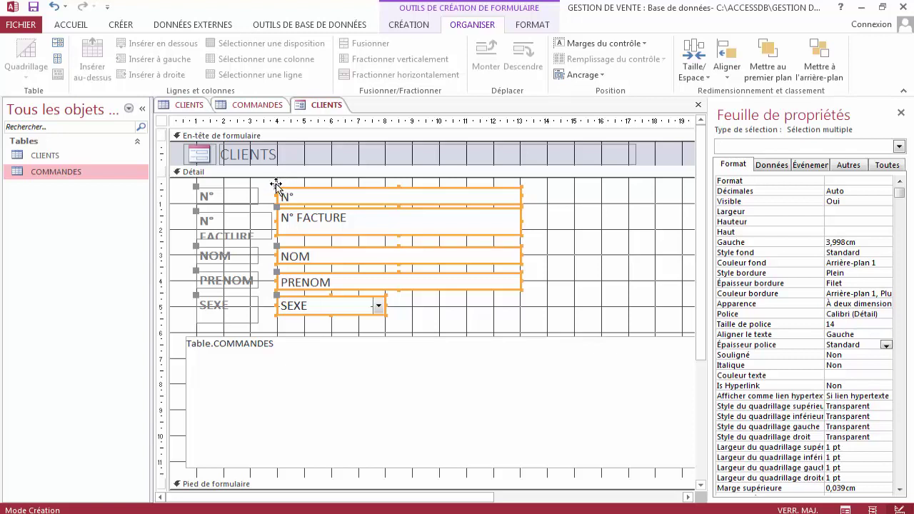
left_click_drag(307, 217, 330, 225)
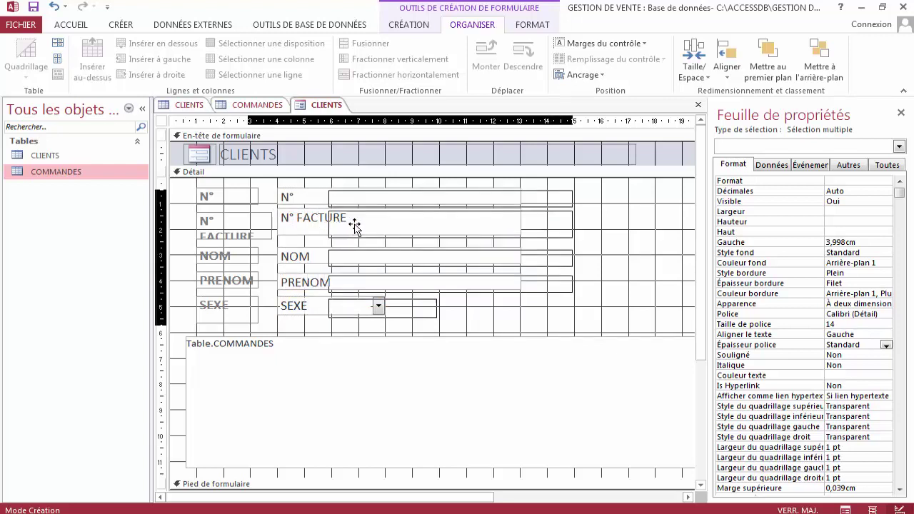
left_click_drag(330, 225, 357, 224)
left_click(327, 250)
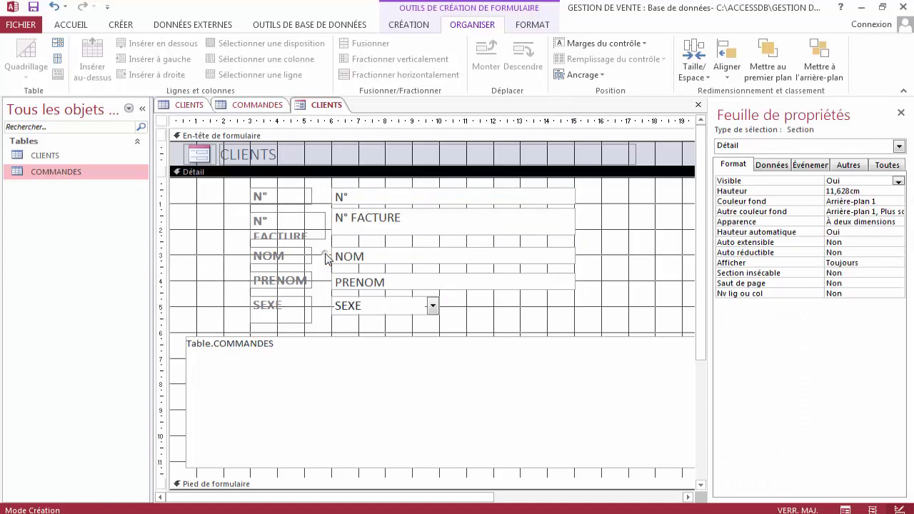
Step: Align the N°, N° FACTURE, NOM, PRENOM and SEXE labels at the left edge, widening N° FACTURE
left_click(279, 202)
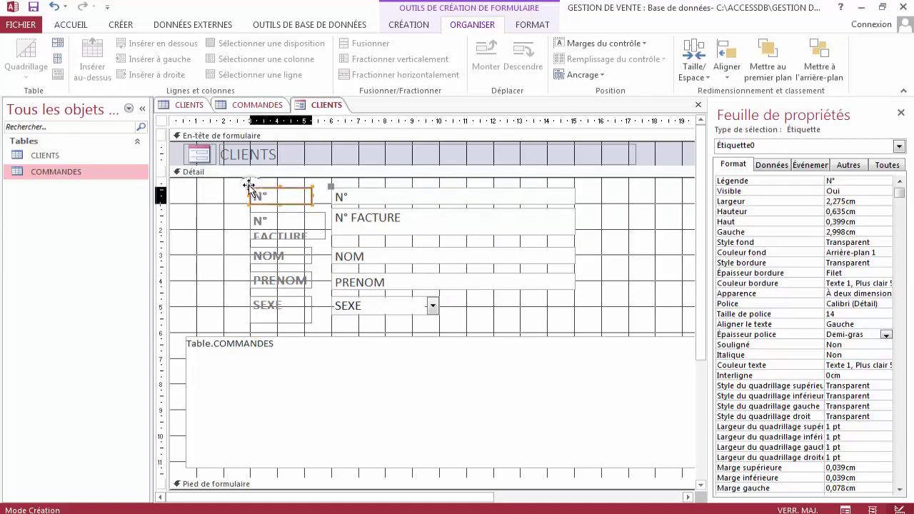
left_click_drag(249, 186, 198, 184)
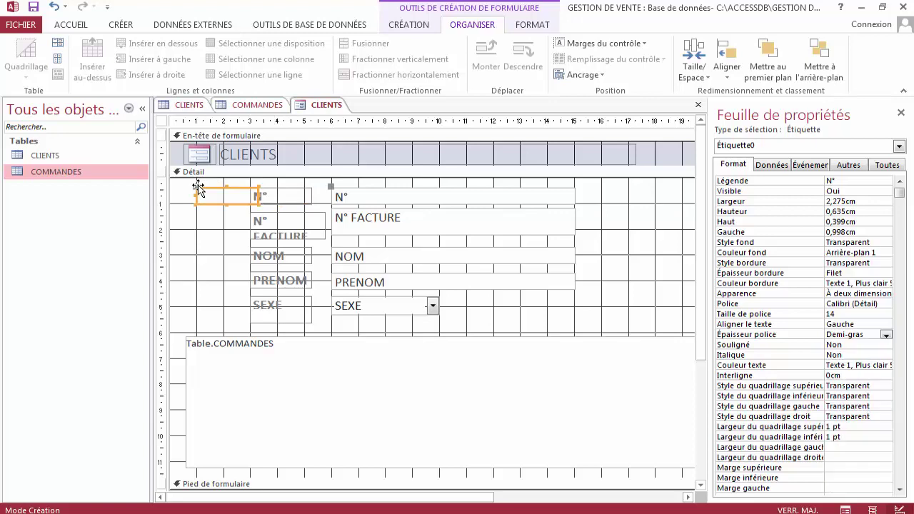
left_click(250, 213)
left_click_drag(249, 210, 194, 206)
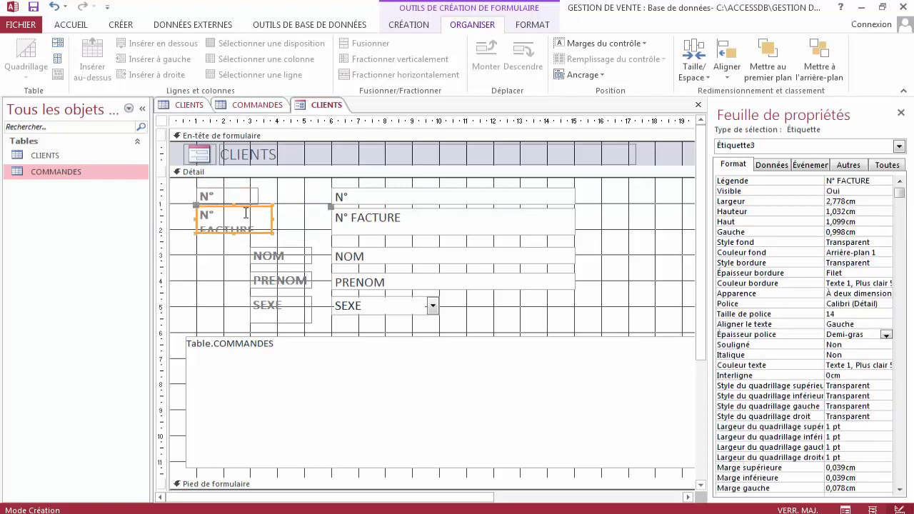
left_click_drag(272, 220, 304, 216)
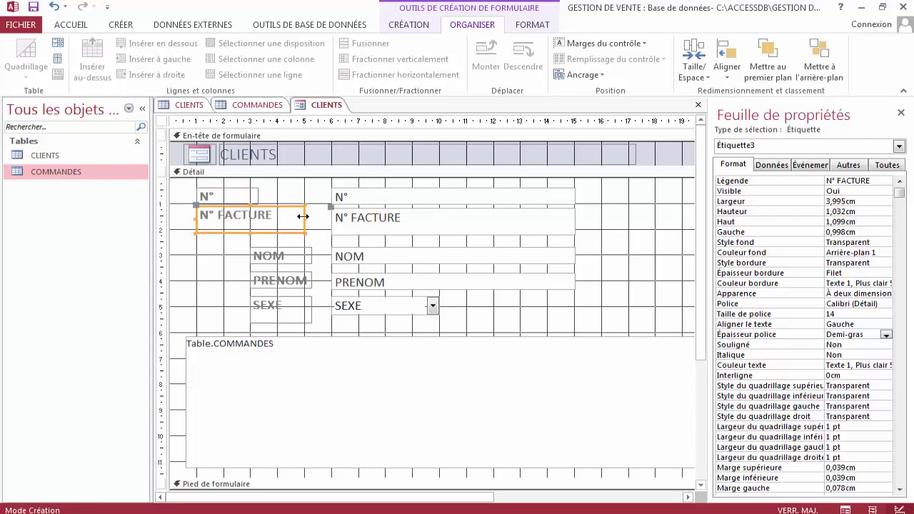
left_click_drag(291, 257, 194, 245)
left_click(277, 279)
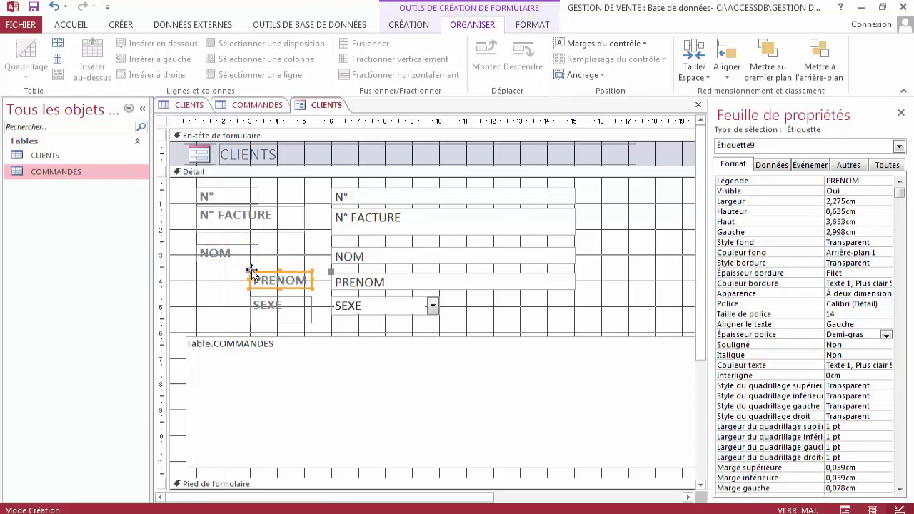
left_click_drag(252, 272, 197, 273)
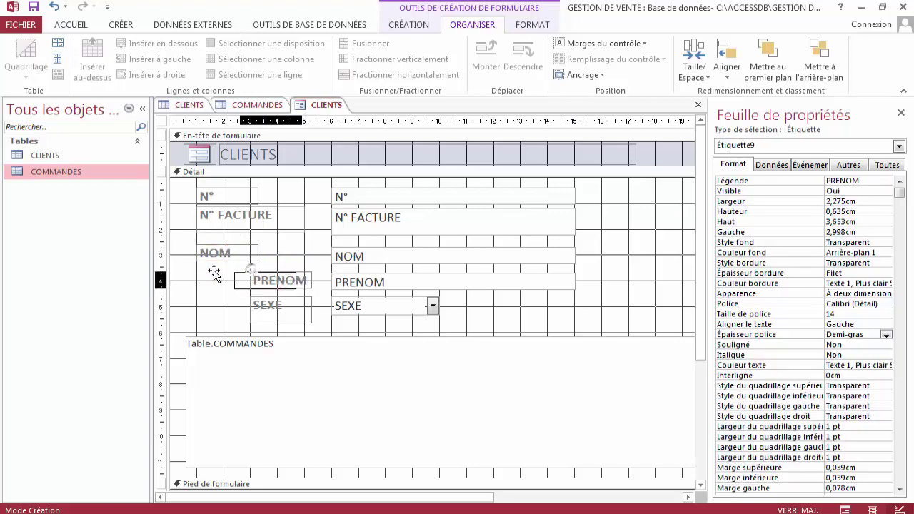
left_click(260, 319)
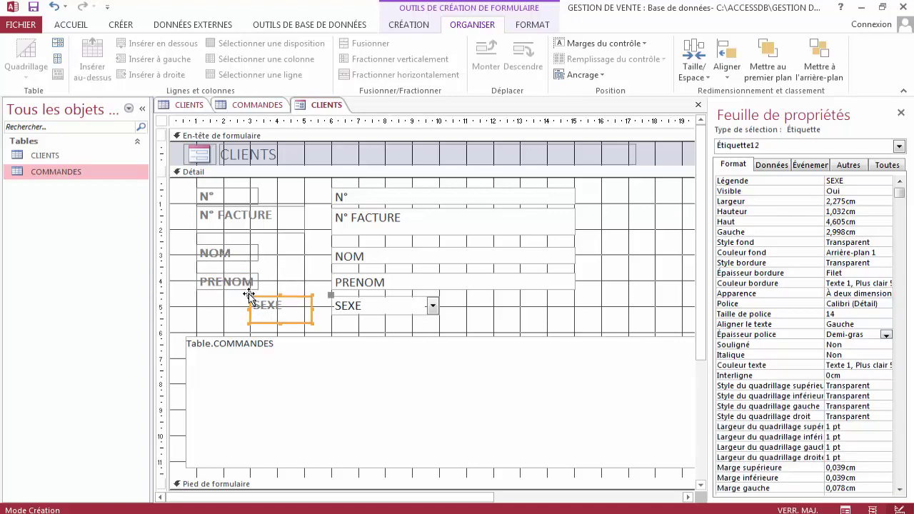
left_click_drag(249, 295, 196, 292)
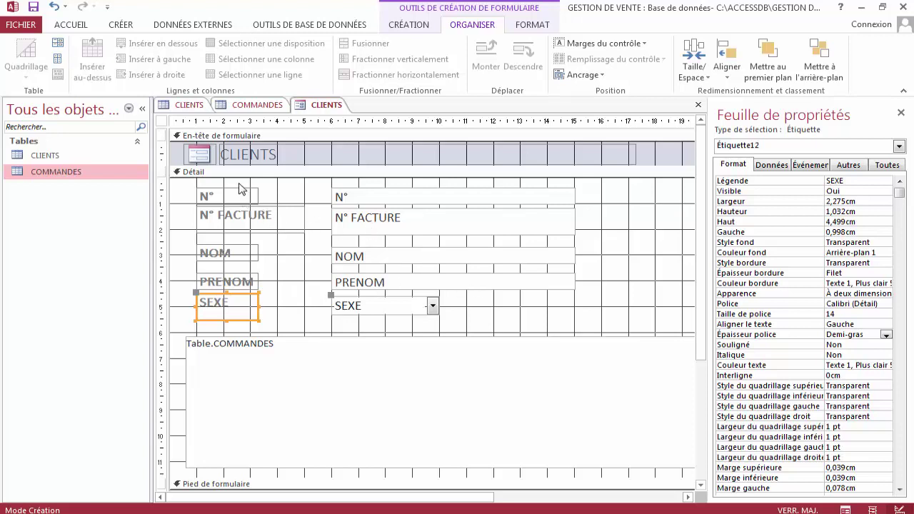
mouse_move(239, 184)
left_mouse_down()
mouse_move(225, 320)
mouse_move(230, 193)
left_mouse_up()
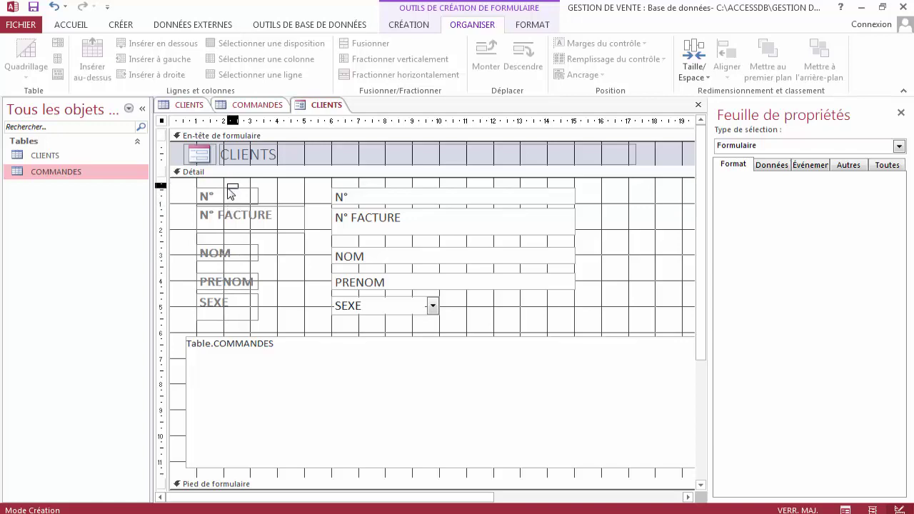
Step: Change the header title text from CLIENTS to FORMULAIRE CLIENTS_COMMANDES
left_click(289, 157)
left_click_drag(284, 155, 219, 154)
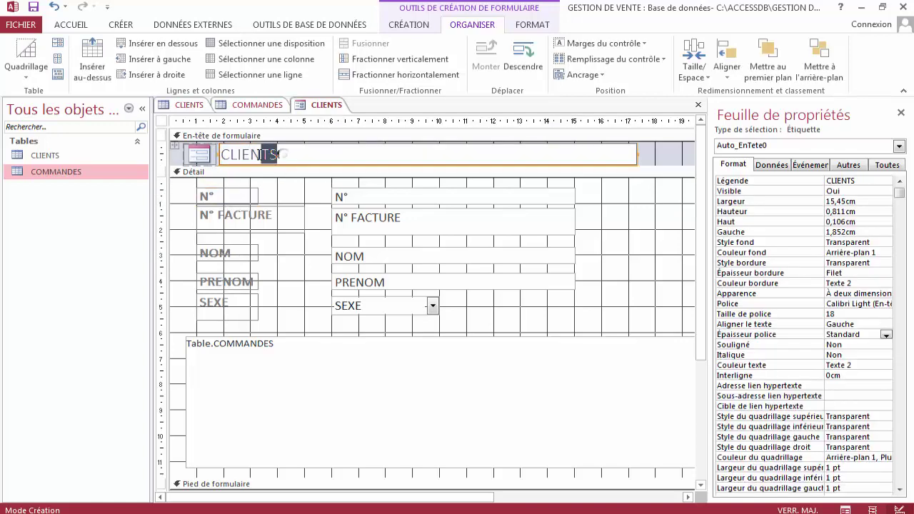
key("BackSpace")
type("FO")
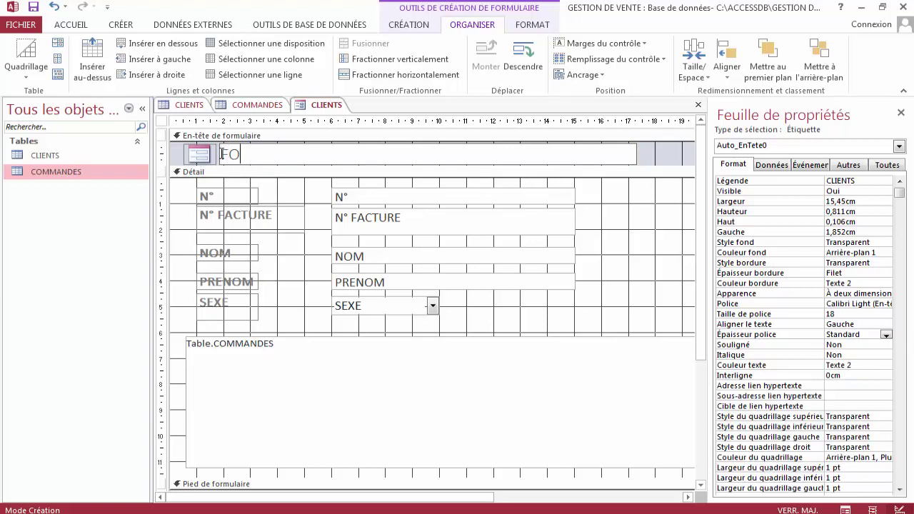
type("RMU")
type("LAIRE CLIE")
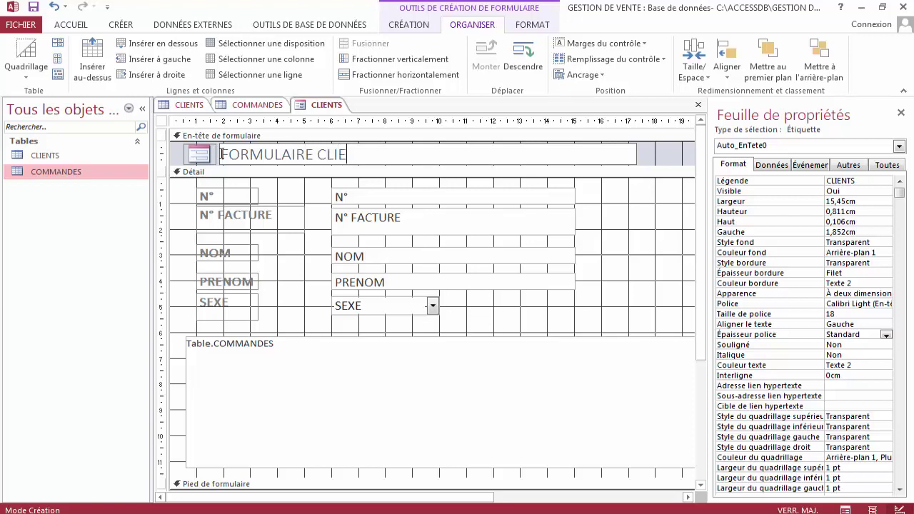
type("NTS_")
type("COMMANDES")
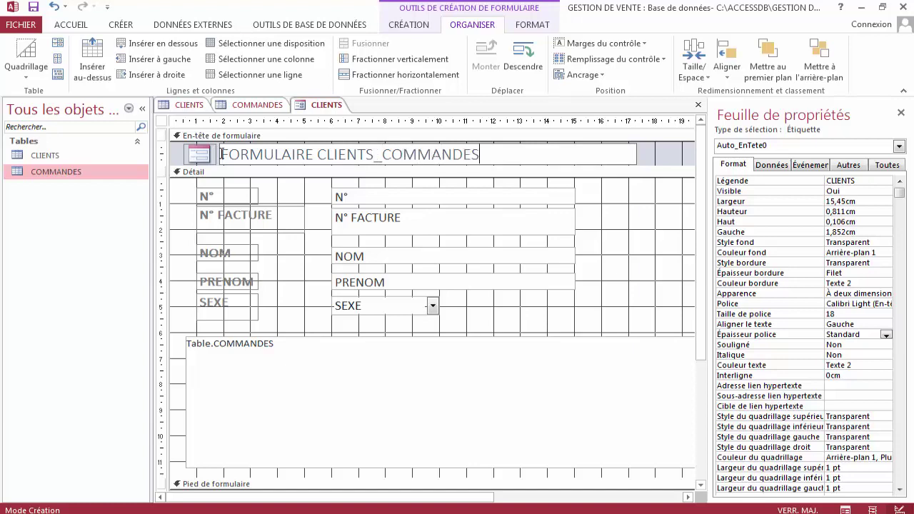
key("Return")
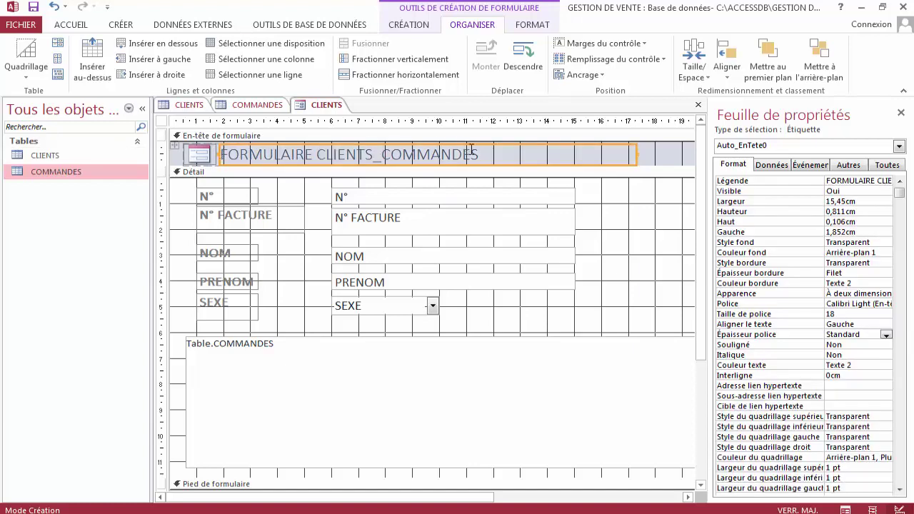
Step: Set the title's font weight to Très gras and its text alignment to Centre
left_click(471, 149)
left_click_drag(478, 153, 220, 153)
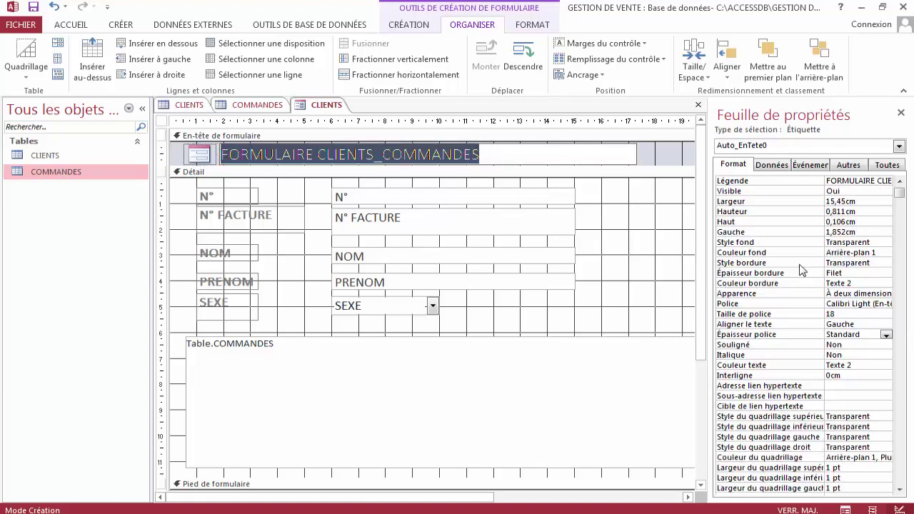
left_click(886, 334)
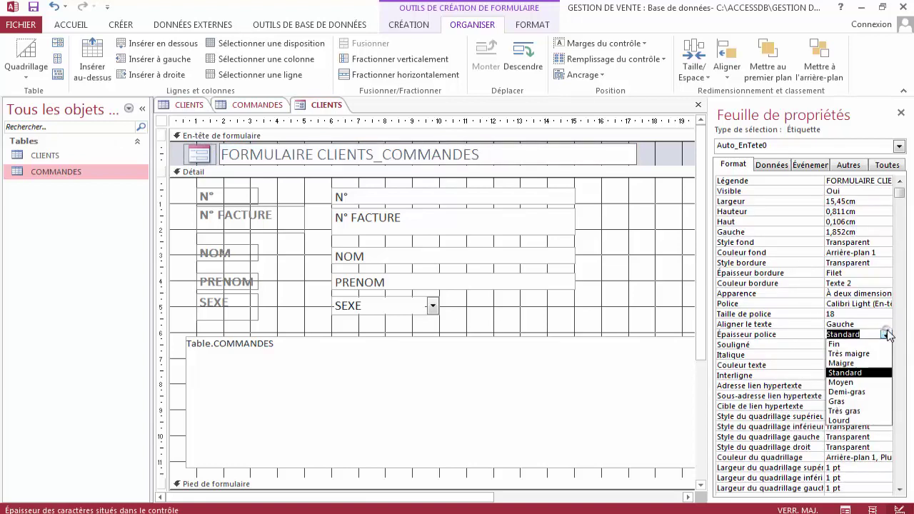
left_click(856, 411)
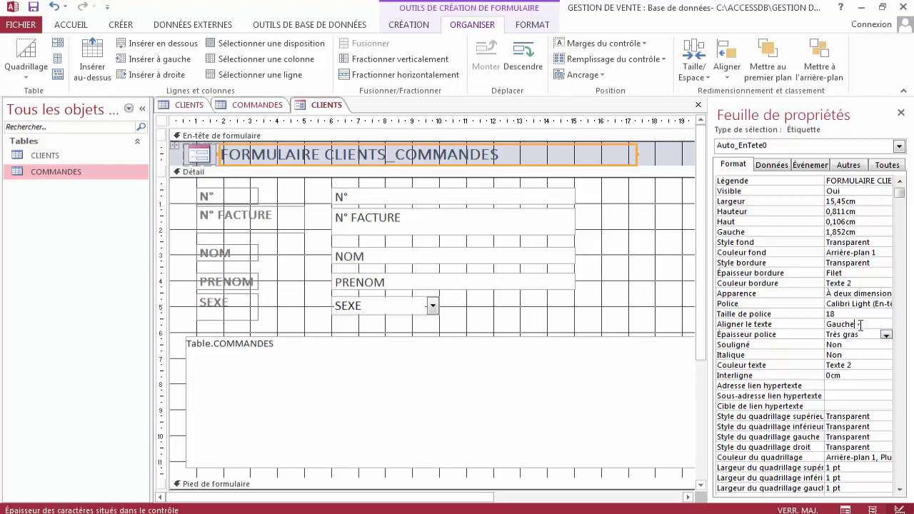
left_click(860, 325)
left_click(884, 329)
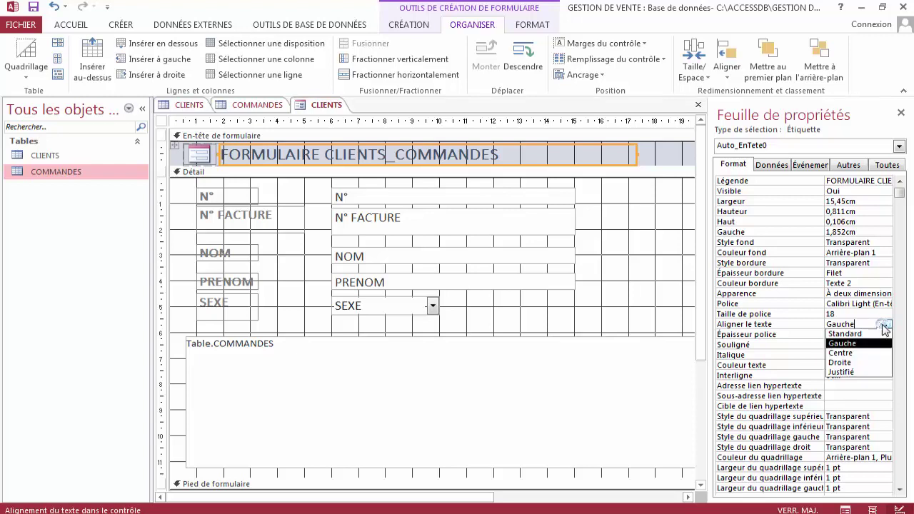
left_click(858, 353)
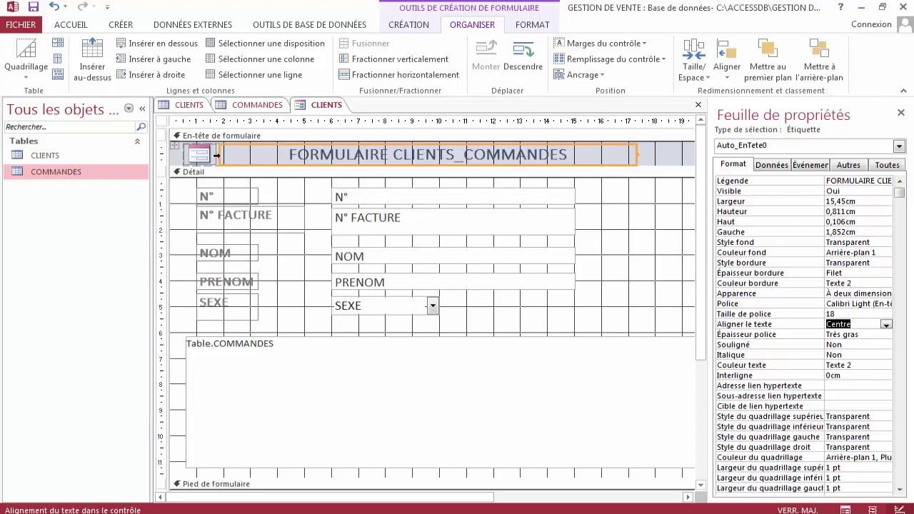
left_click(471, 316)
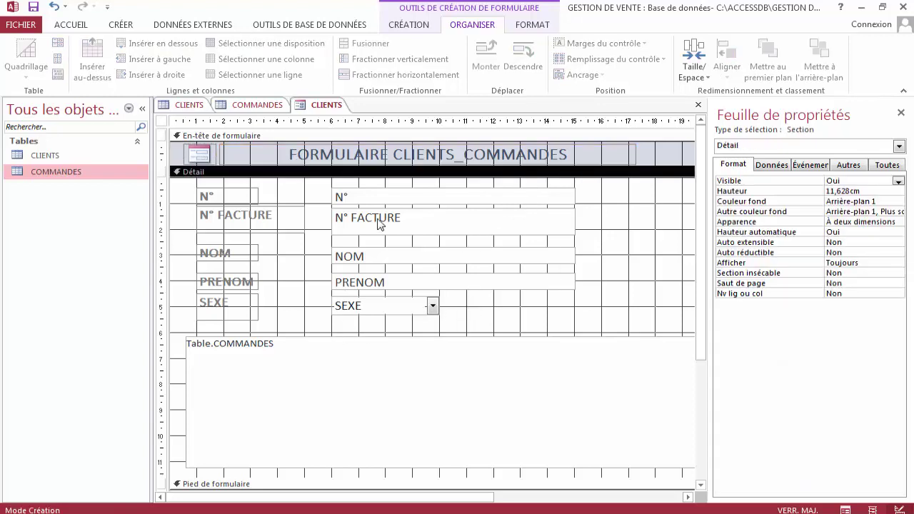
Step: Set the Détail section's background colour to light blue (#A4D5E2)
left_click(184, 184)
left_click(163, 121)
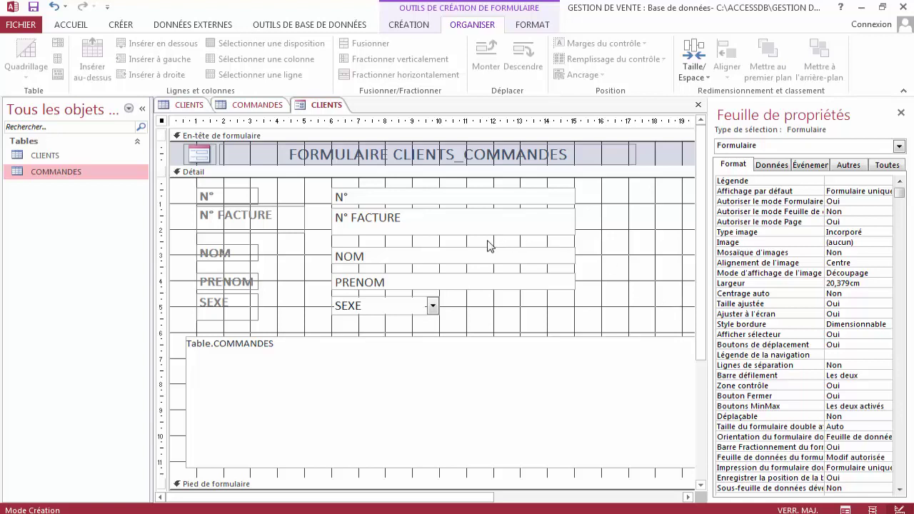
left_click(310, 187)
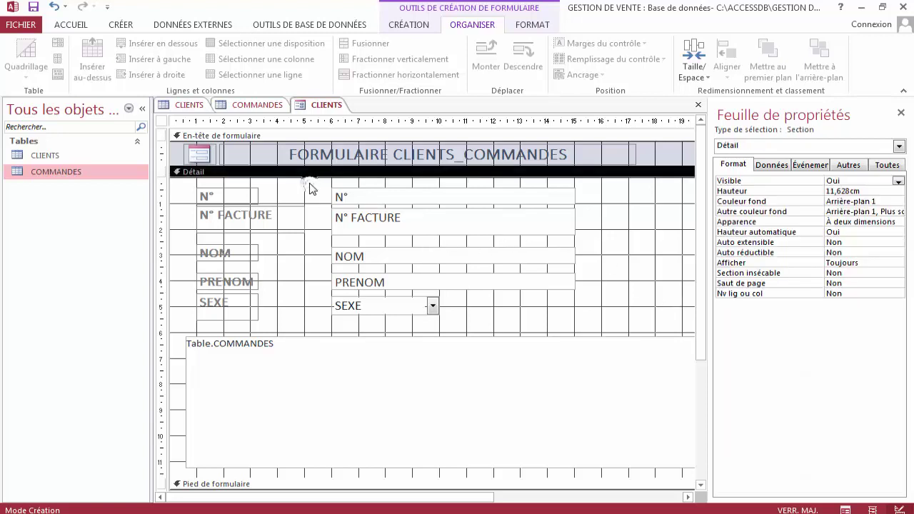
left_click(311, 193)
left_click(863, 202)
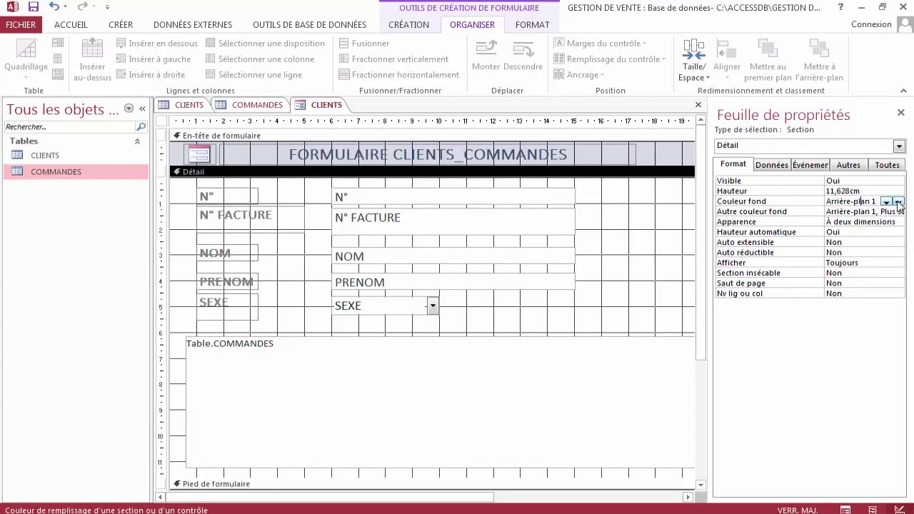
left_click(897, 202)
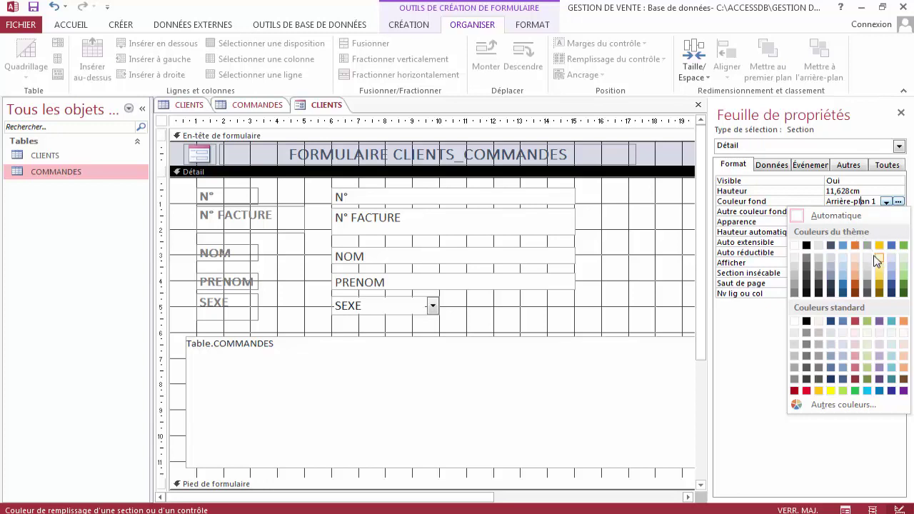
left_click(891, 355)
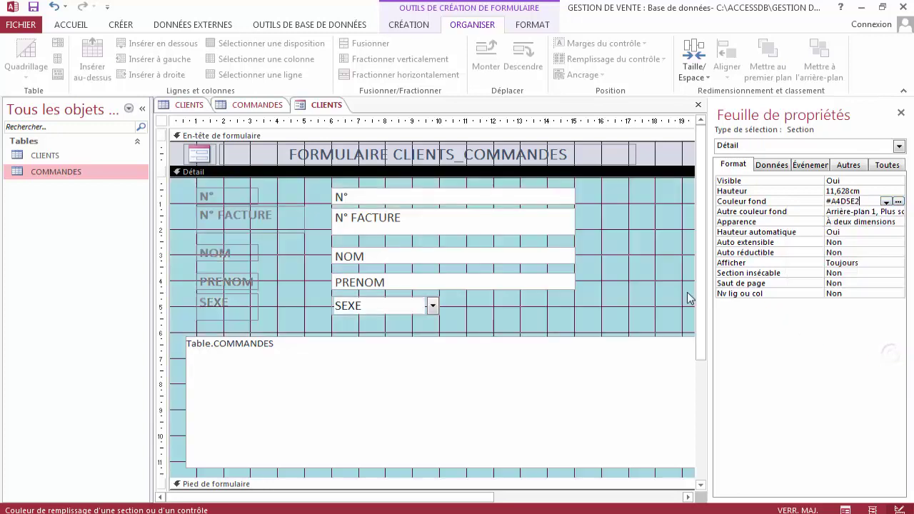
left_click(196, 181)
left_click_drag(235, 261, 236, 322)
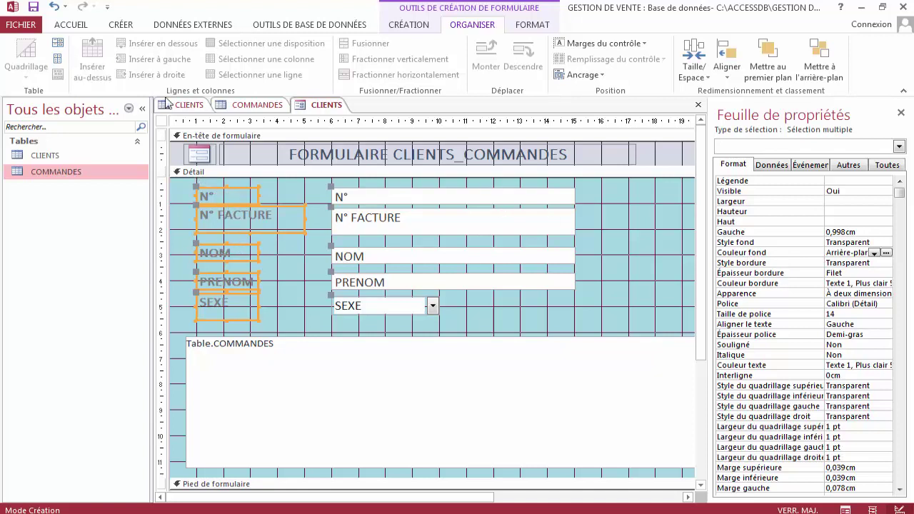
Step: Make the five labels N° through SEXE black and bold (Gras)
left_click(70, 24)
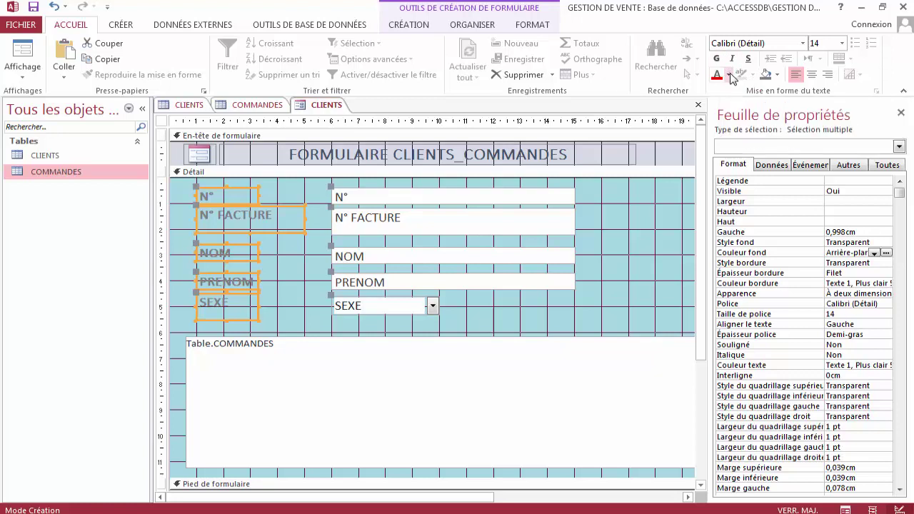
left_click(729, 74)
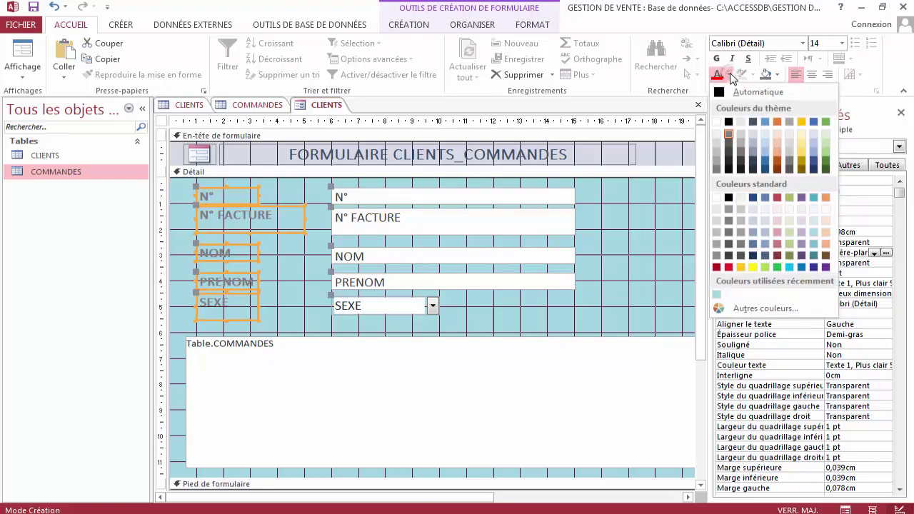
left_click(729, 123)
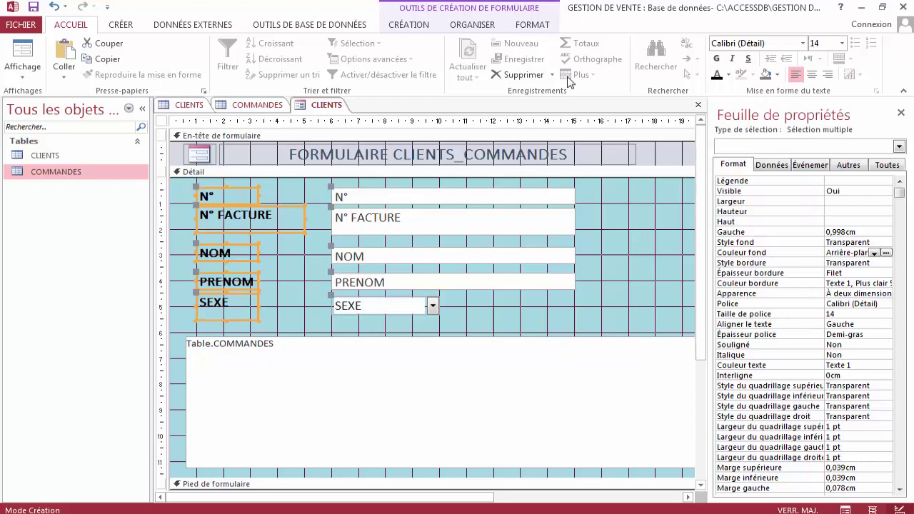
left_click(729, 75)
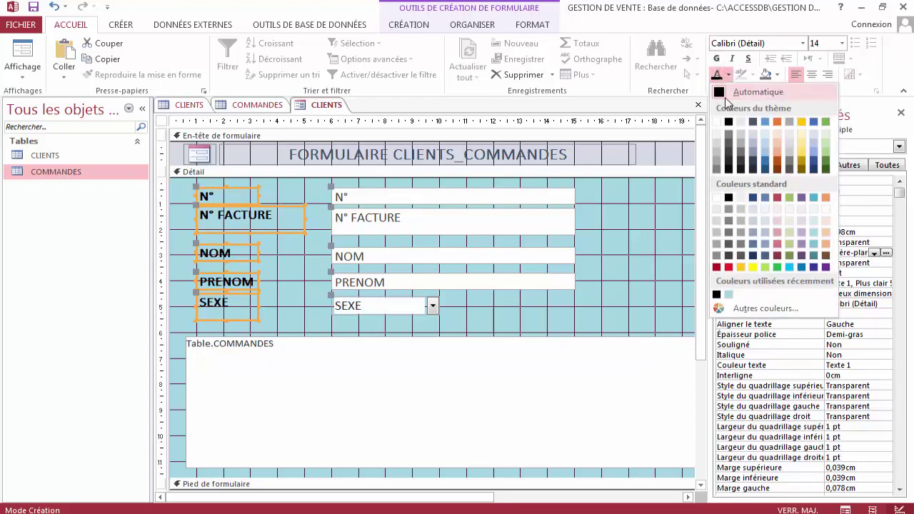
left_click(721, 92)
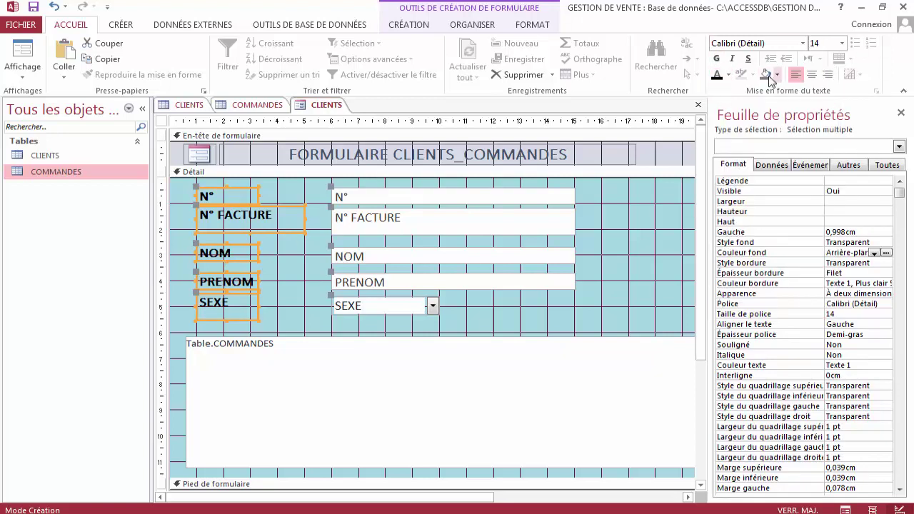
left_click(717, 58)
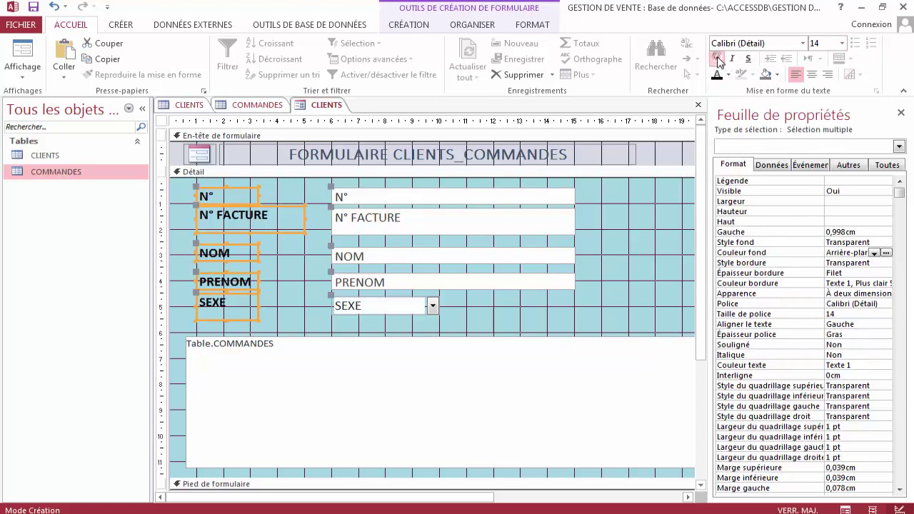
left_click(287, 292)
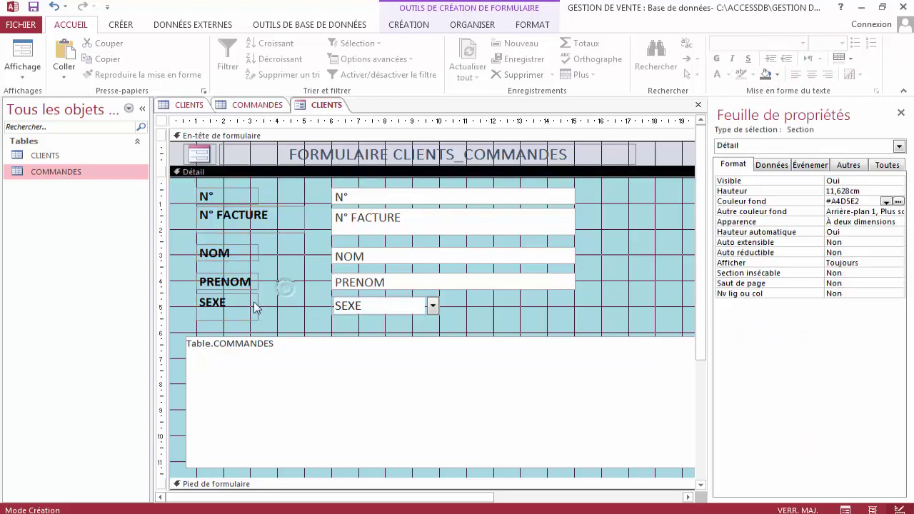
left_click(600, 304)
left_click(599, 304)
Step: Turn the header title text dark blue and raise its font size from 18 to 20
left_click(323, 158)
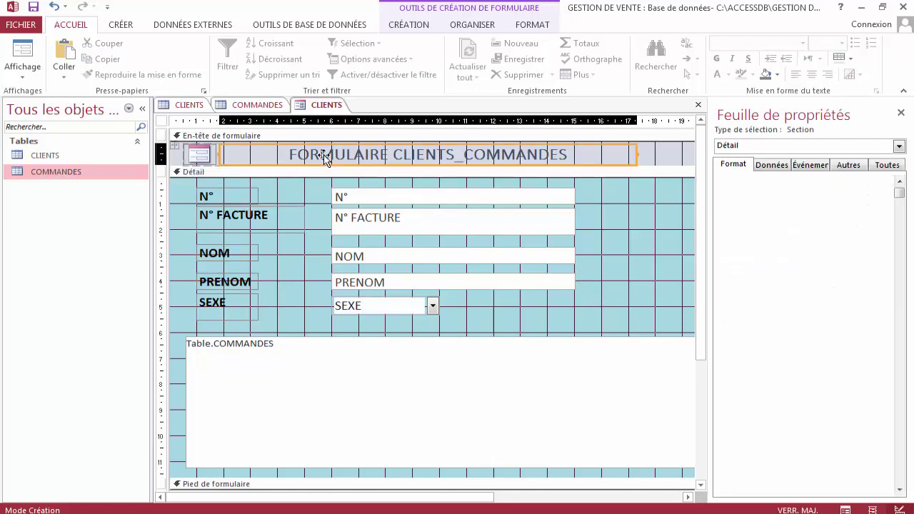
left_click(596, 158)
key("ctrl+a")
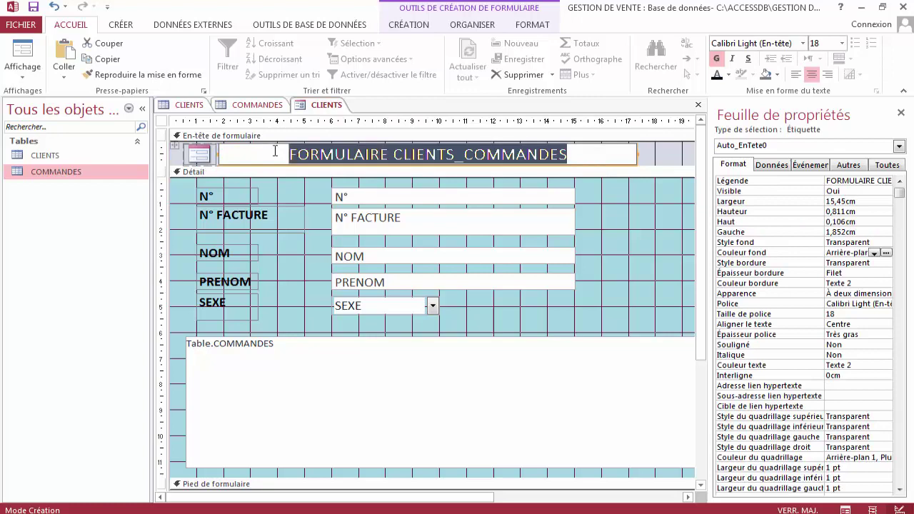
left_click(776, 76)
left_click(776, 76)
left_click(728, 74)
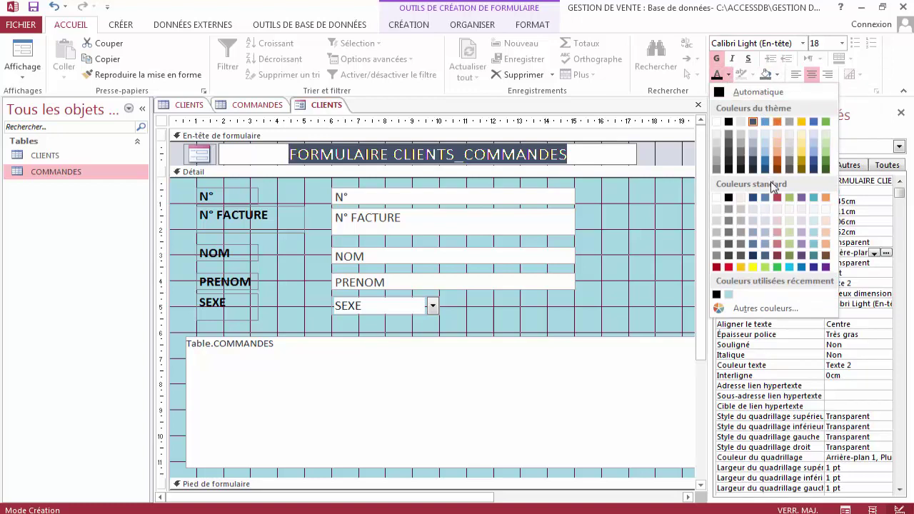
left_click(754, 199)
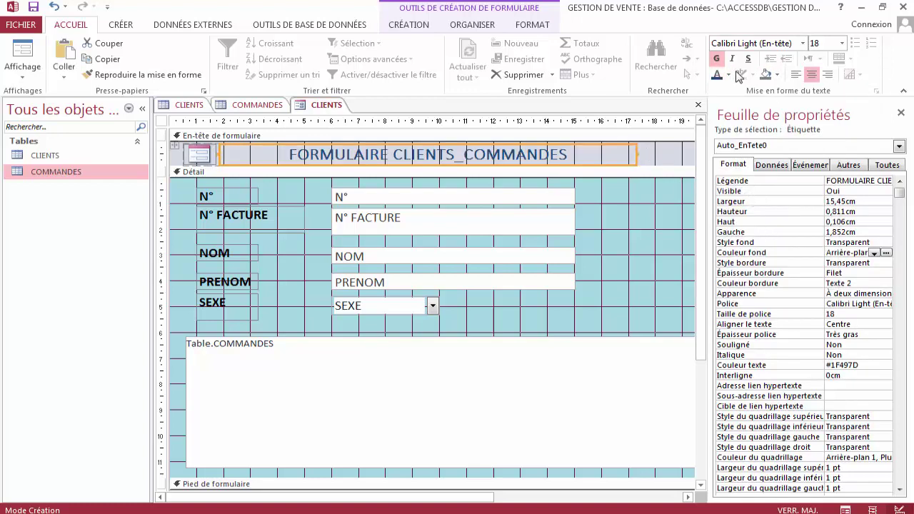
left_click(842, 44)
left_click(825, 164)
left_click(620, 221)
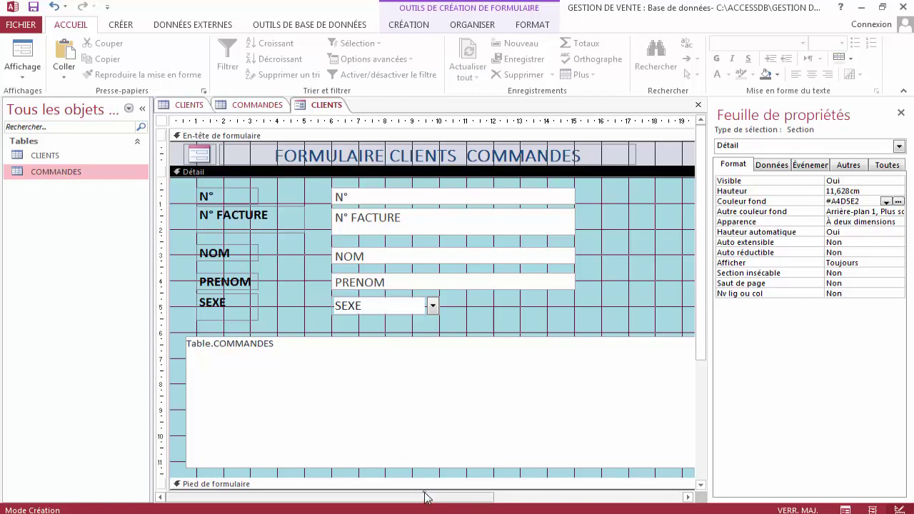
Step: Extend the Détail section's right edge from about 20 cm to roughly 22.5 cm
left_click_drag(423, 500, 508, 503)
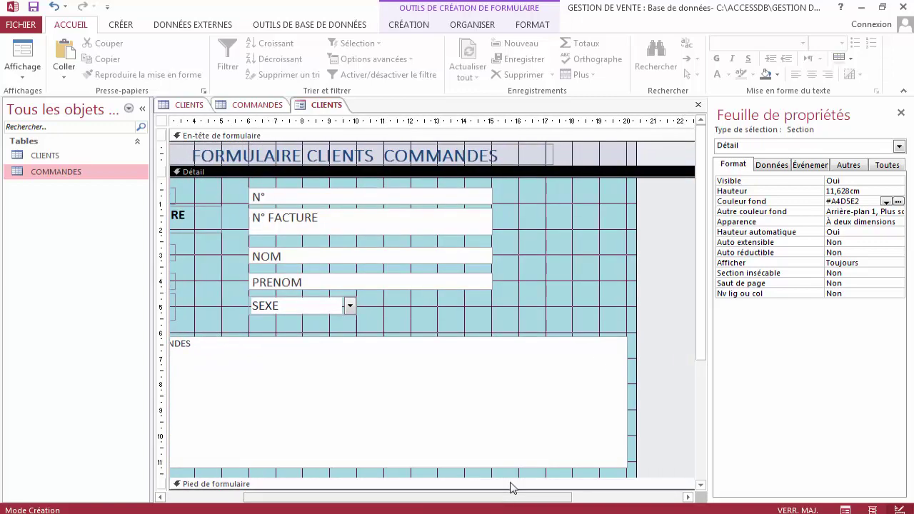
left_click_drag(636, 269, 679, 268)
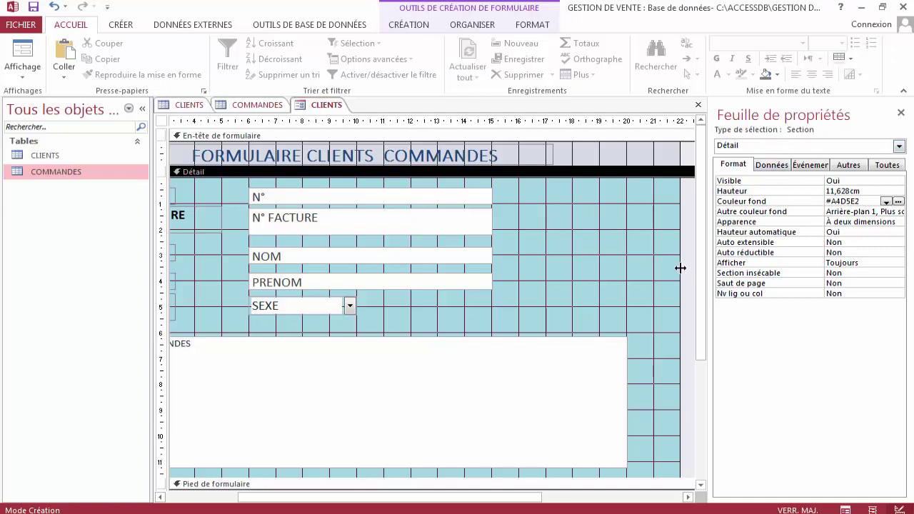
Step: In Form view, browse forward through records 2, 3 and a new record, then back to record 2
right_click(309, 104)
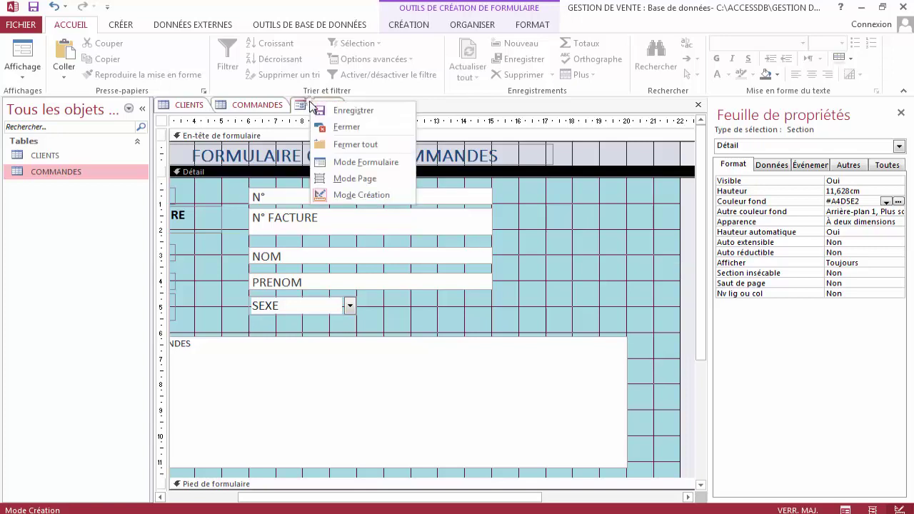
left_click(373, 164)
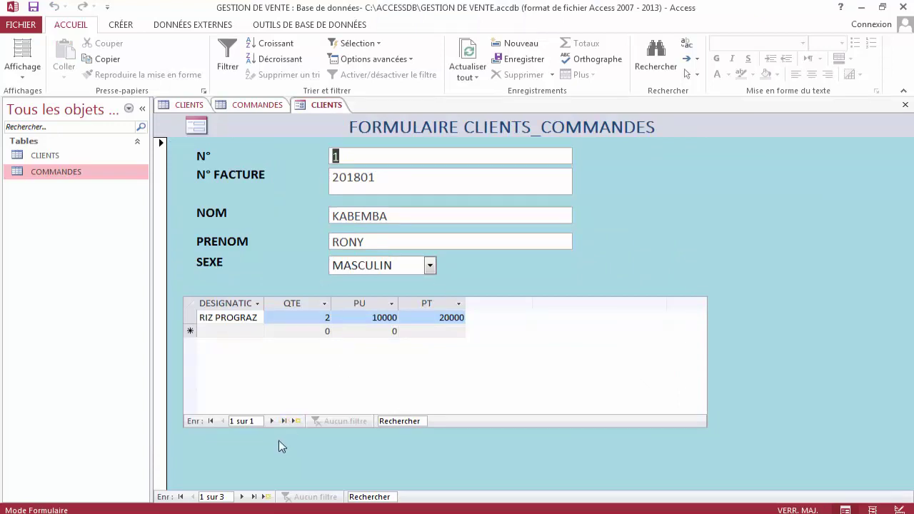
left_click(242, 496)
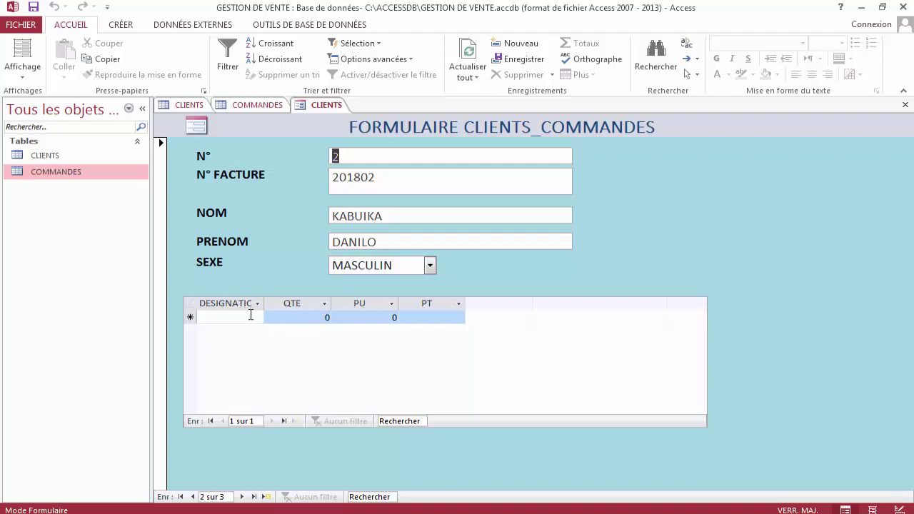
left_click(242, 496)
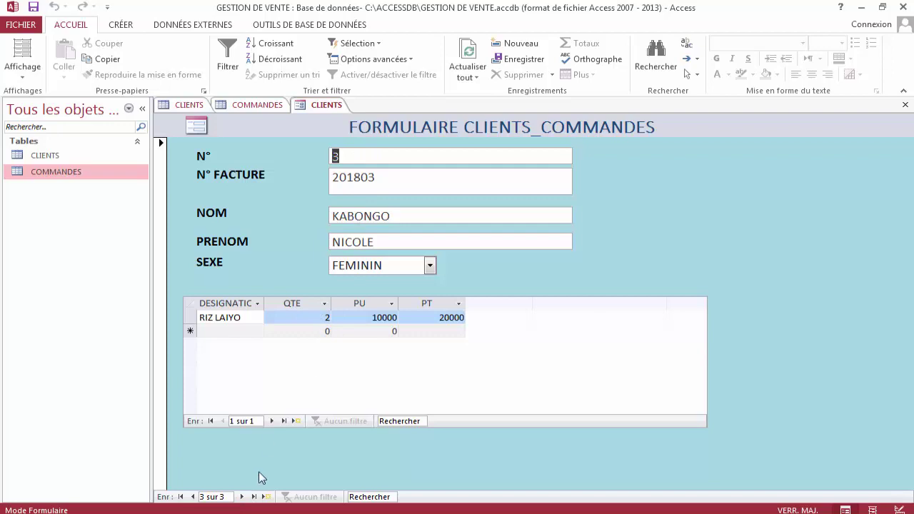
left_click(242, 496)
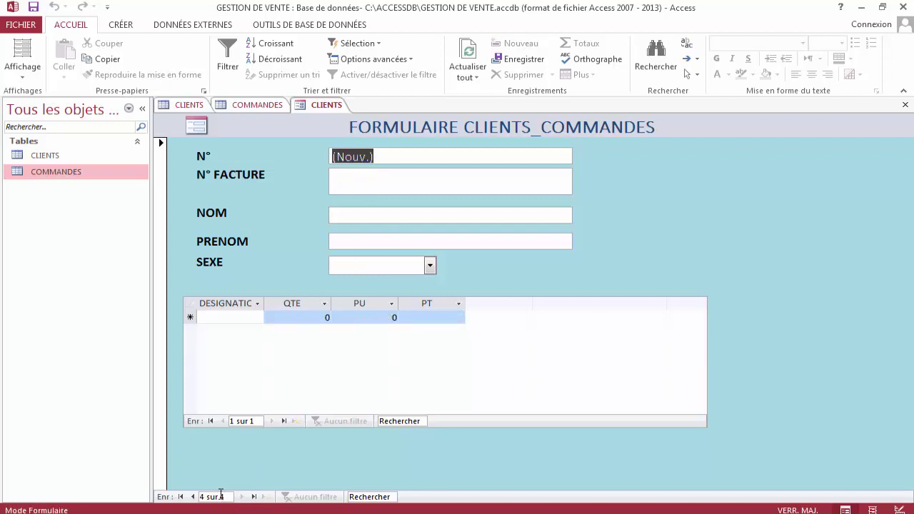
left_click(192, 496)
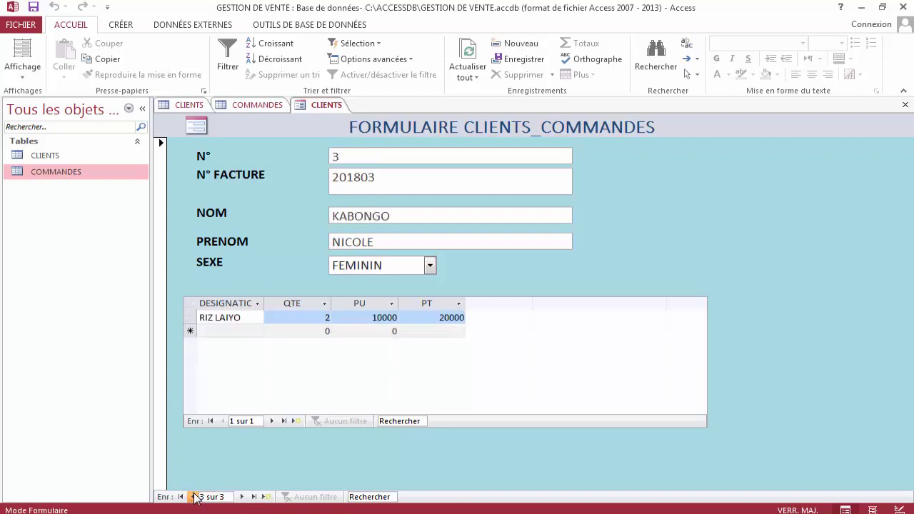
left_click(192, 496)
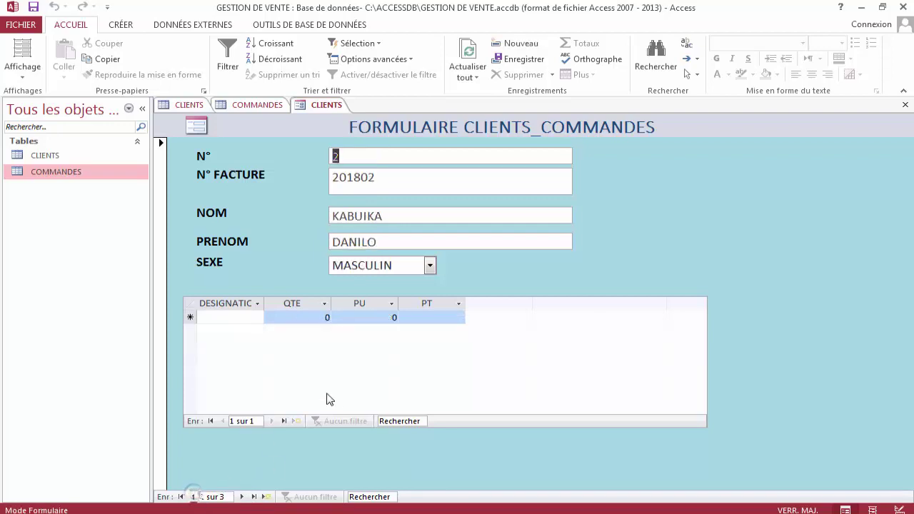
left_click(248, 319)
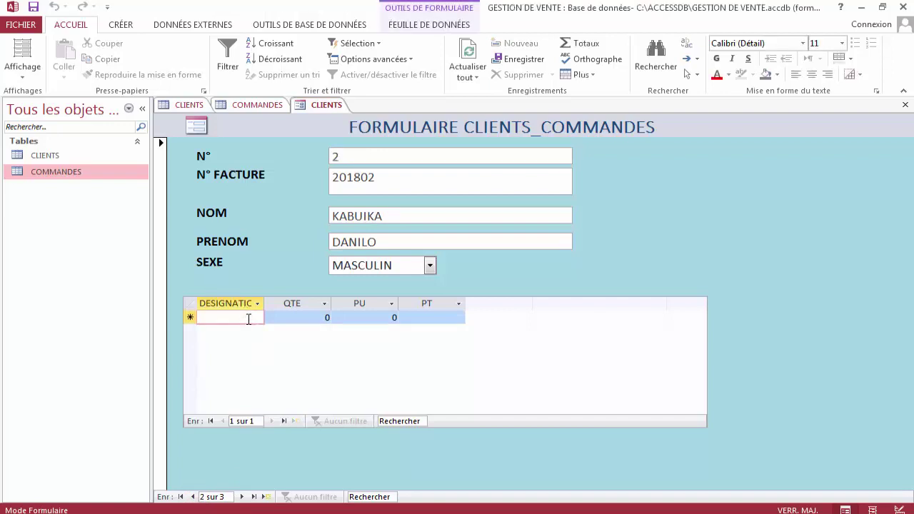
Step: Enter a subform order line starting 'RI' with quantity 2 and unit price 1, and save it
type("RIZ TARZAN")
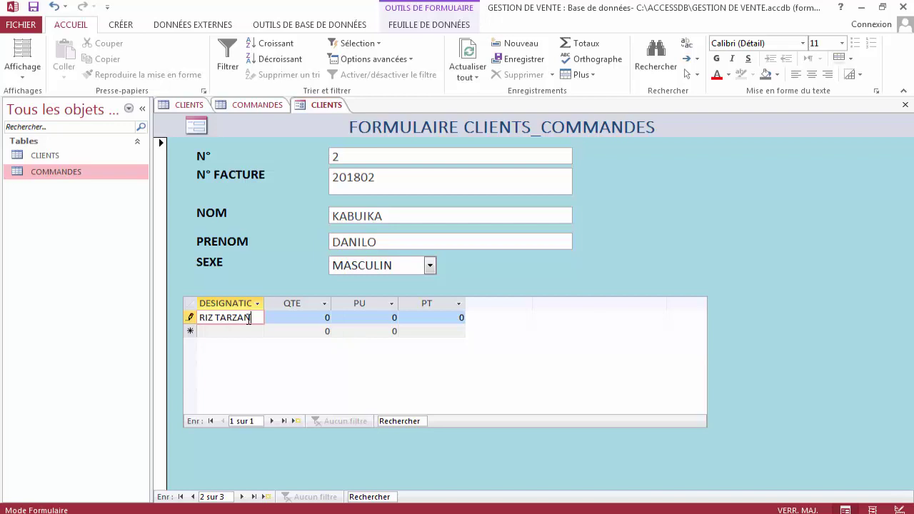
key("Tab")
type("2")
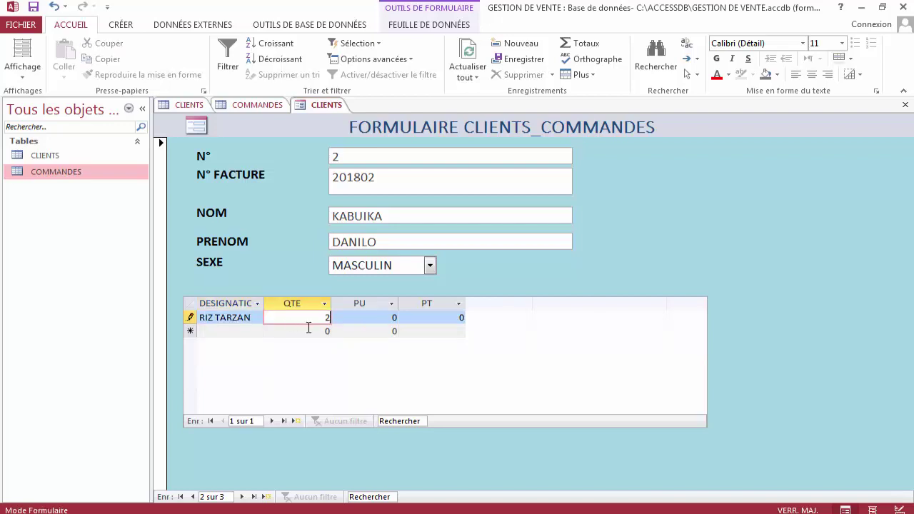
key("Tab")
type("1")
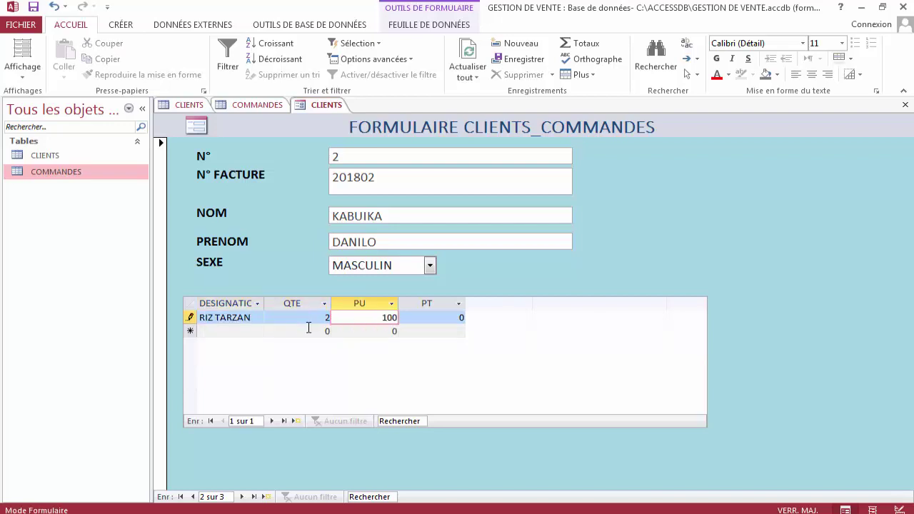
key("Tab")
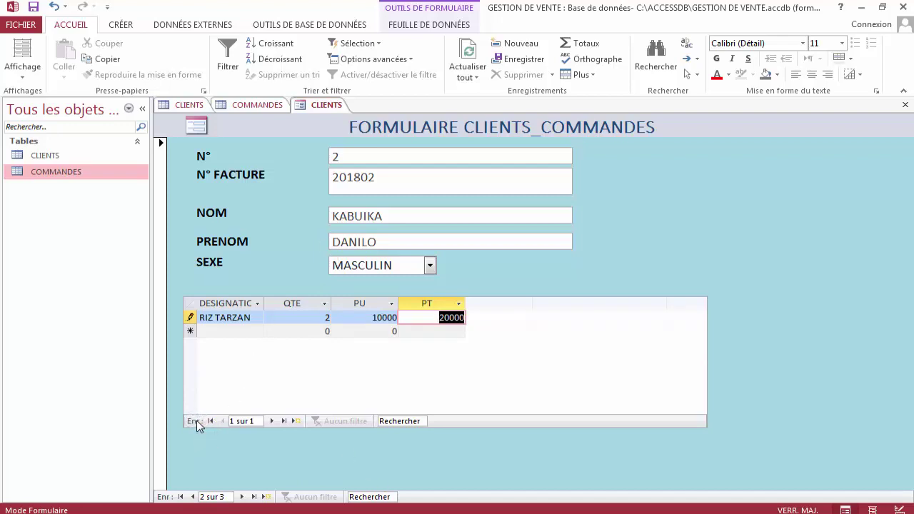
left_click(273, 421)
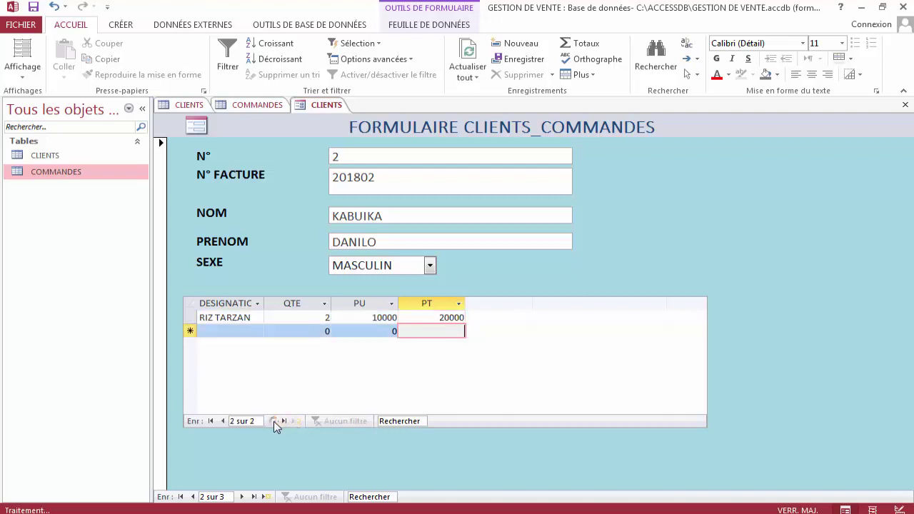
Step: Move the orders subform between the RIZ TARZAN order and a new empty row
left_click(222, 420)
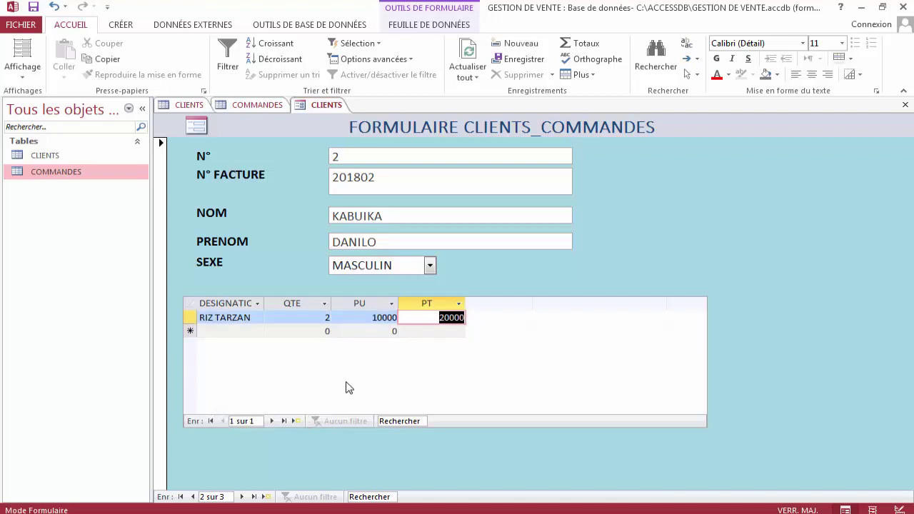
left_click(297, 421)
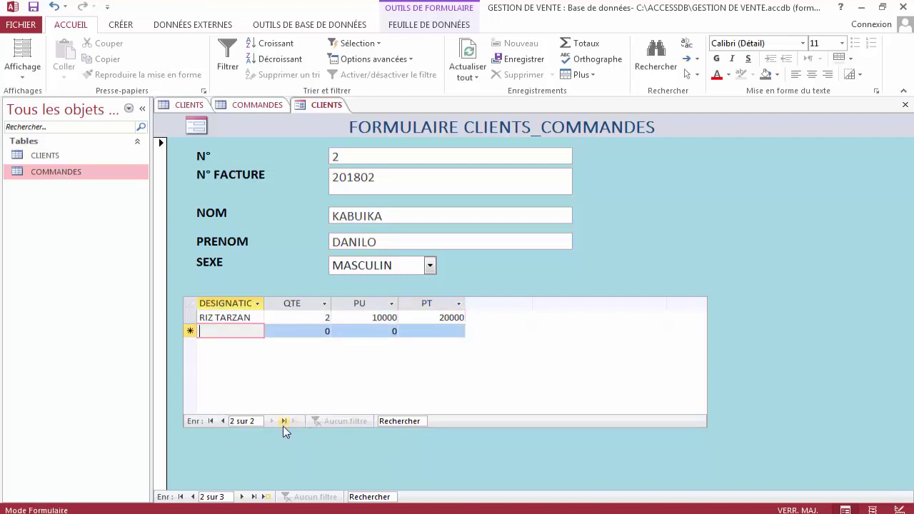
left_click(222, 420)
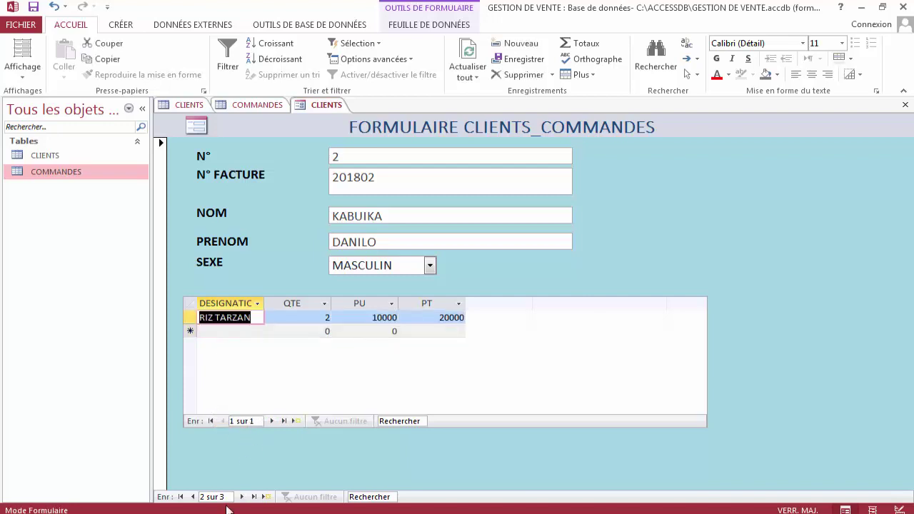
Step: Step through the client records to the last one and back to client record 1
left_click(265, 497)
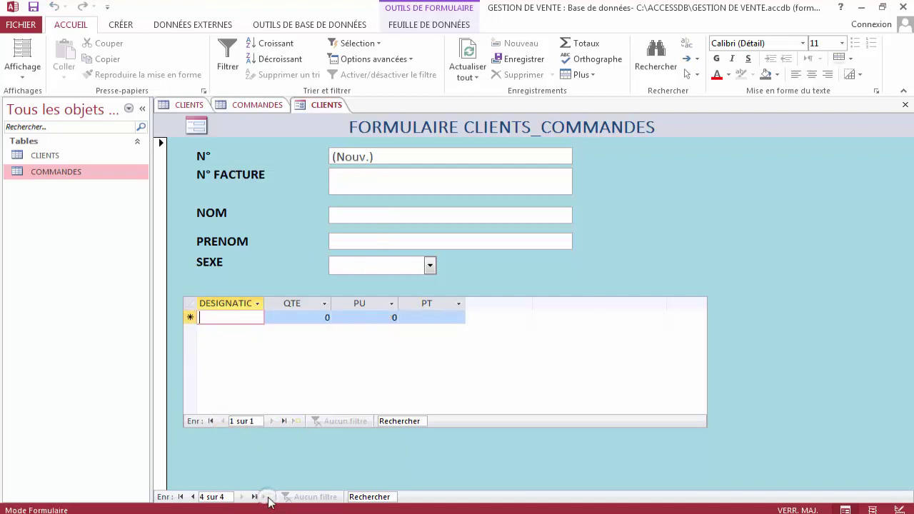
left_click(192, 497)
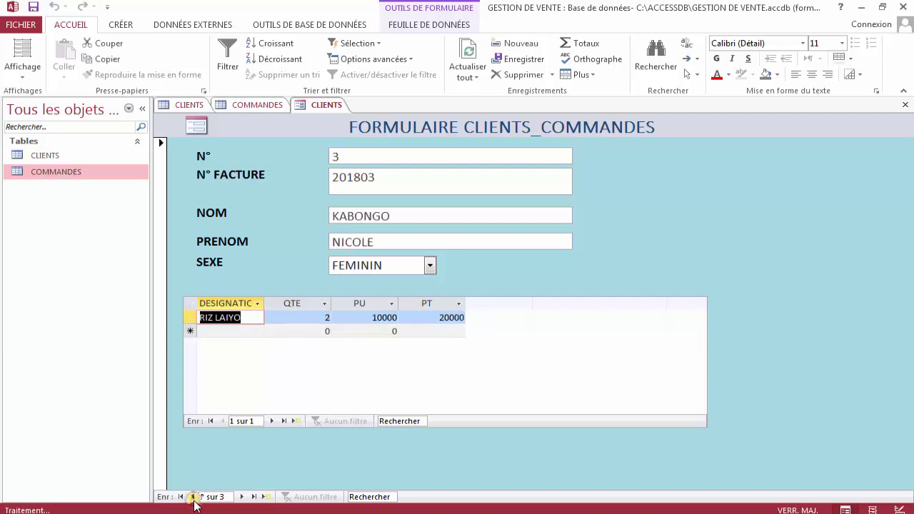
left_click(193, 498)
left_click(194, 498)
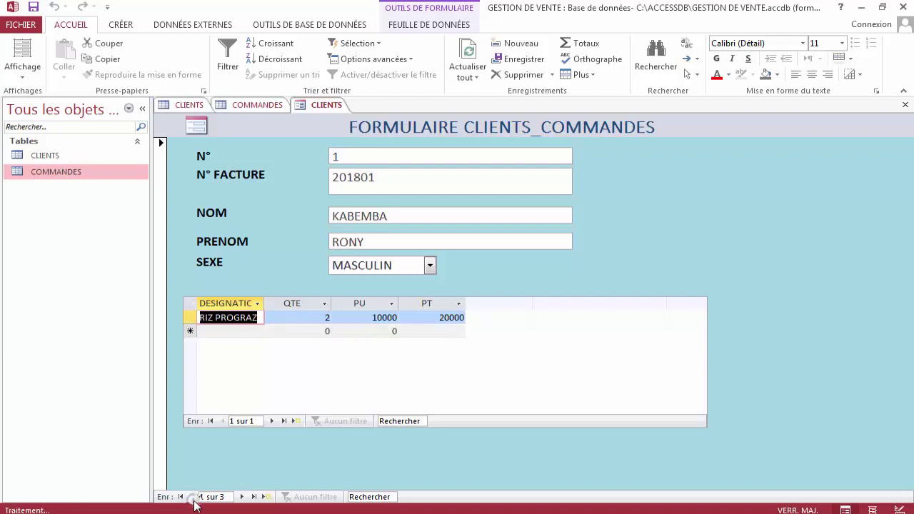
left_click(241, 497)
left_click(241, 498)
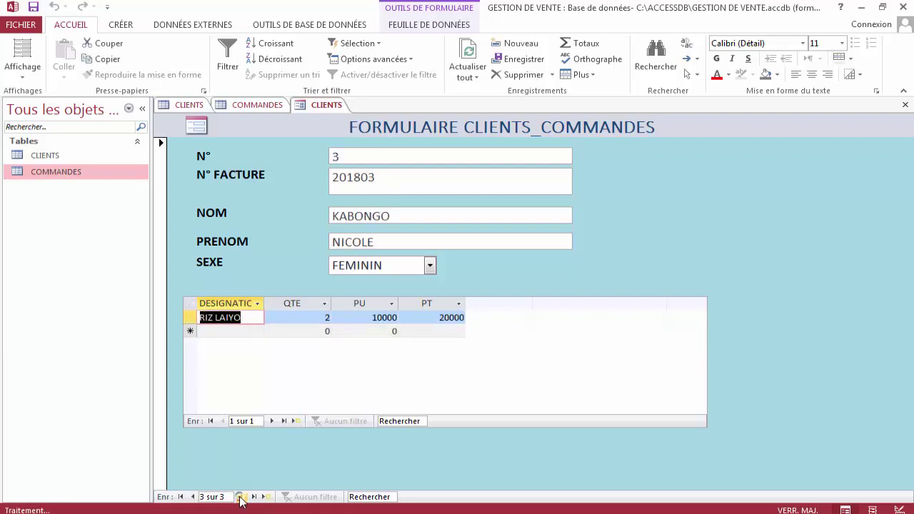
left_click(241, 497)
left_click(194, 498)
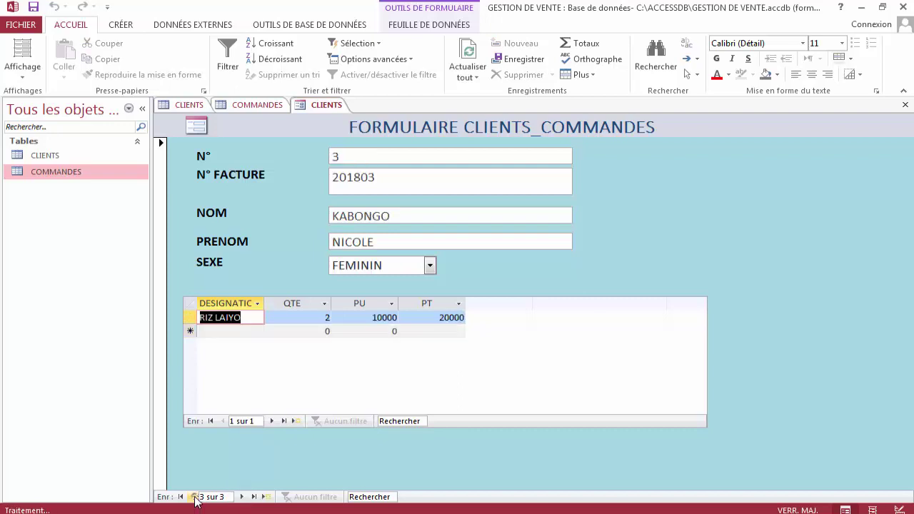
left_click(193, 497)
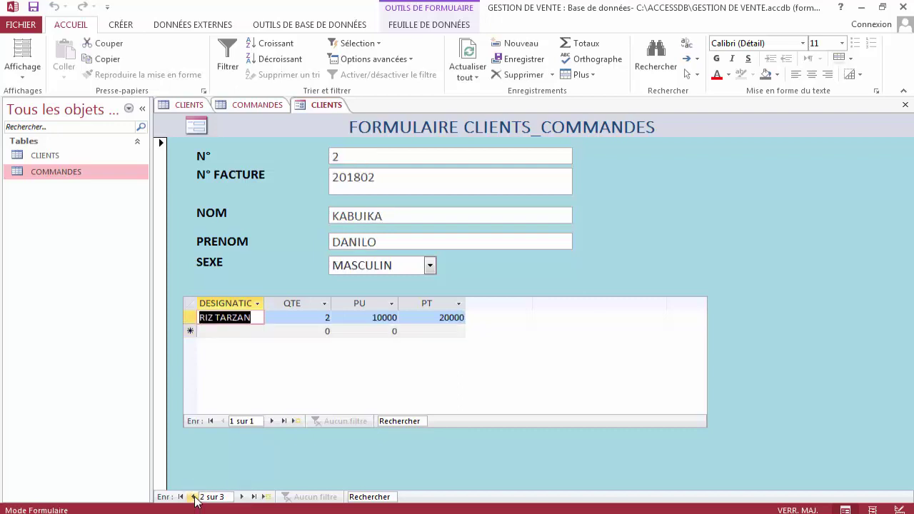
left_click(193, 497)
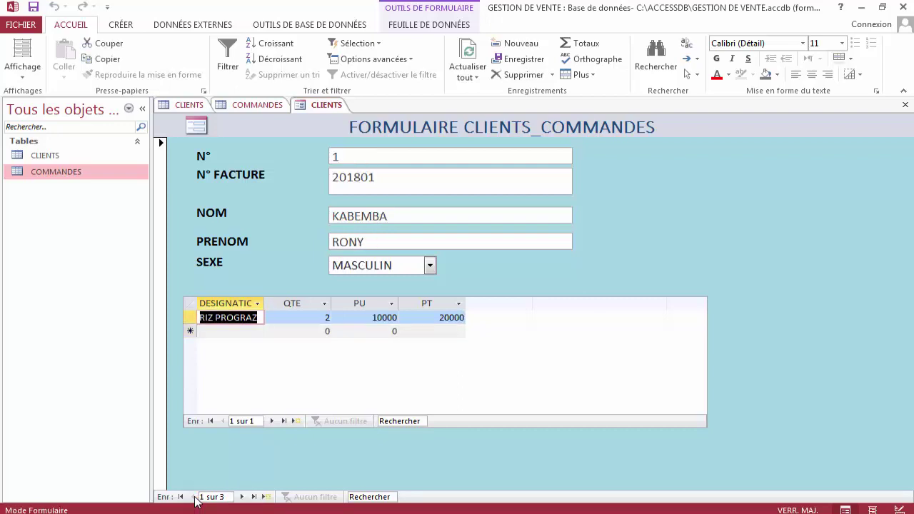
Step: Put the CLIENTS form in Design view, drag its detail area wider, and expand the Contrôles gallery
right_click(325, 105)
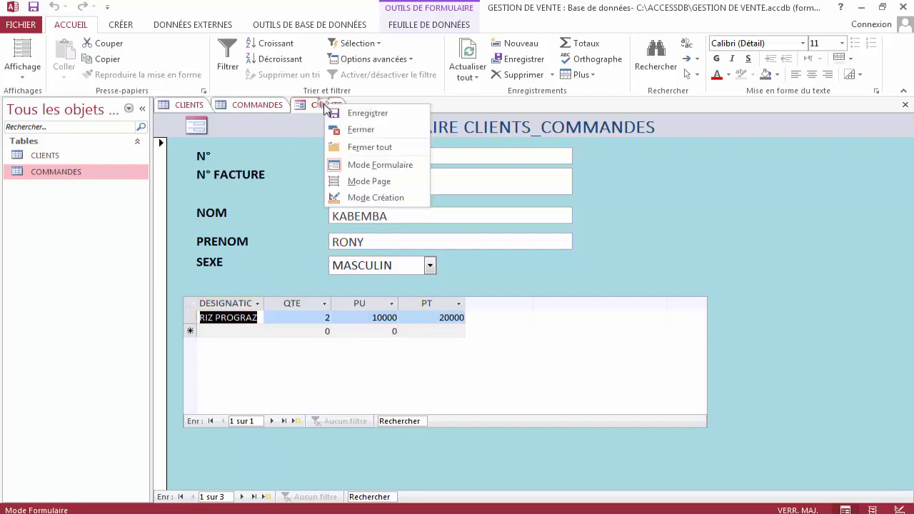
left_click(384, 195)
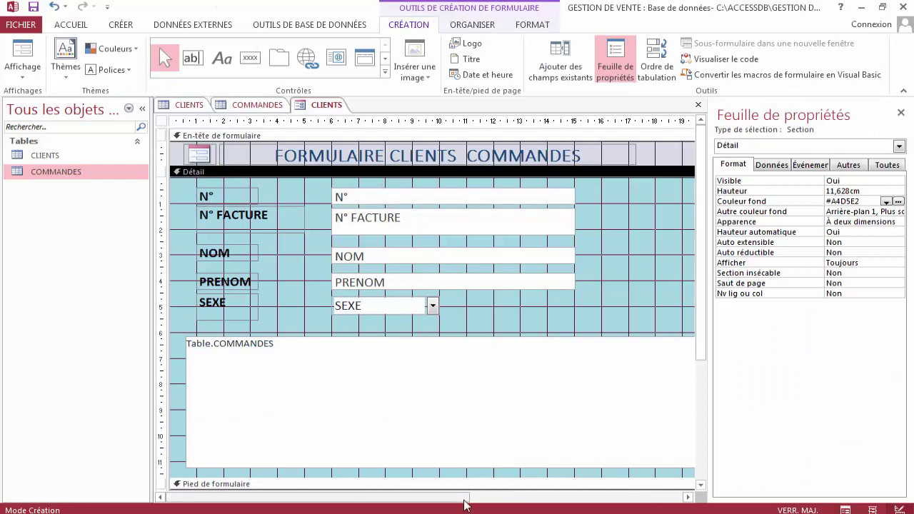
left_click_drag(464, 505, 594, 507)
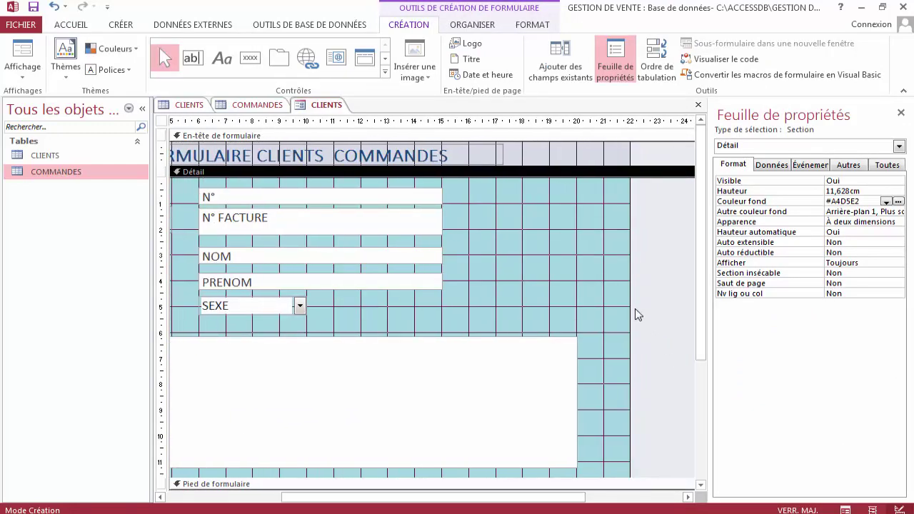
left_click_drag(628, 306, 686, 307)
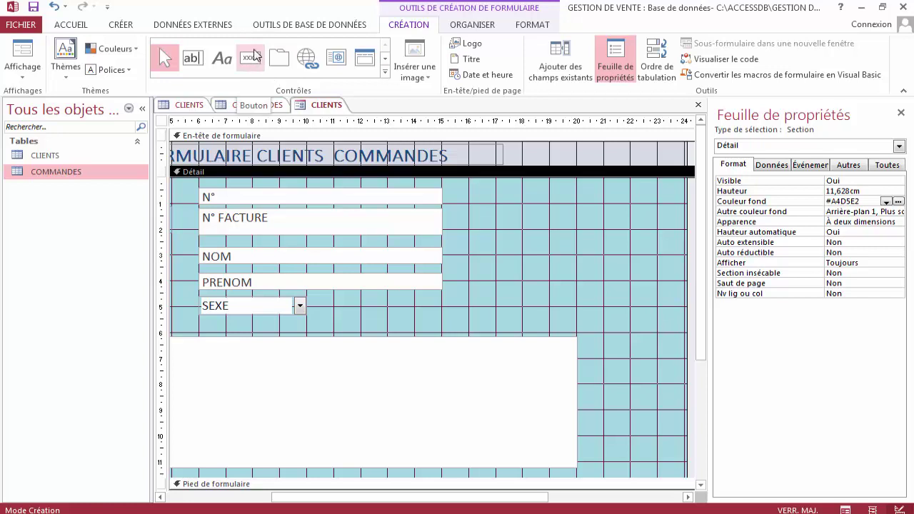
left_click(385, 73)
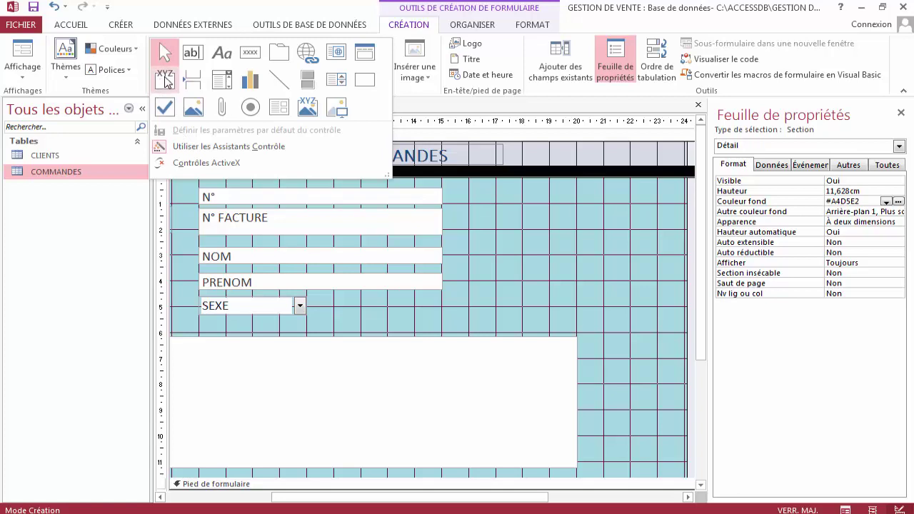
Step: Draw an option group right of the client fields with one option labelled 'Mise à jour'
left_click(165, 79)
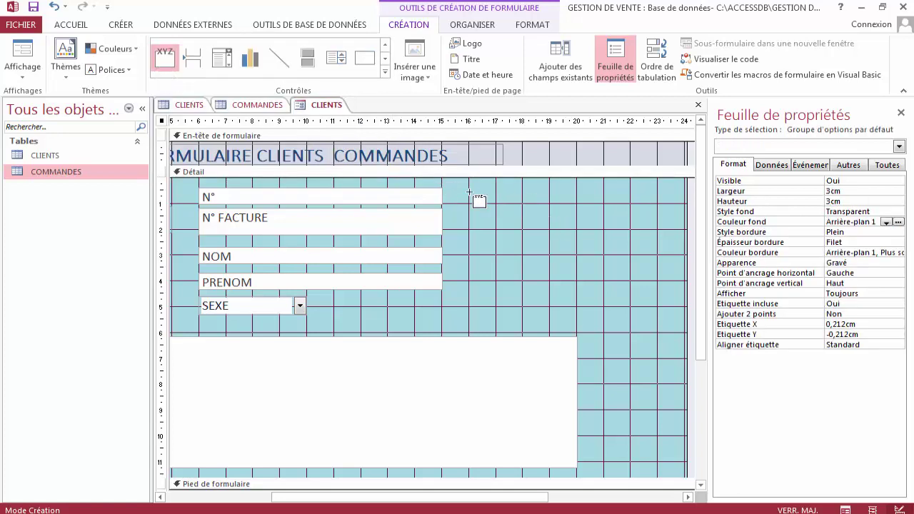
left_click_drag(463, 188, 673, 317)
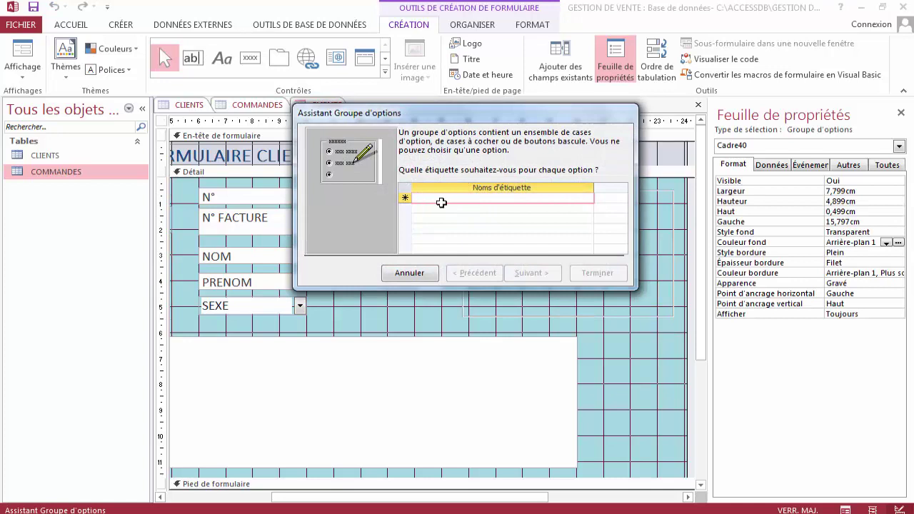
type("M")
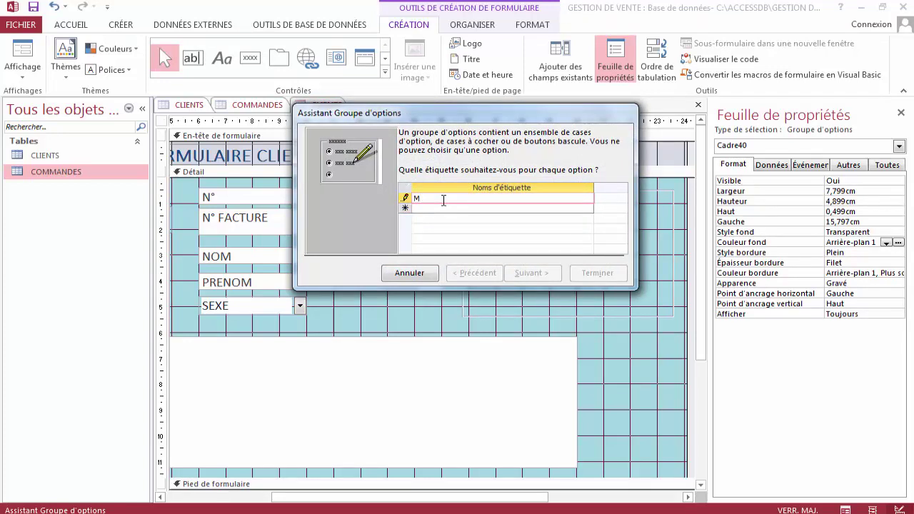
key("Caps_Lock")
key("shift+Home")
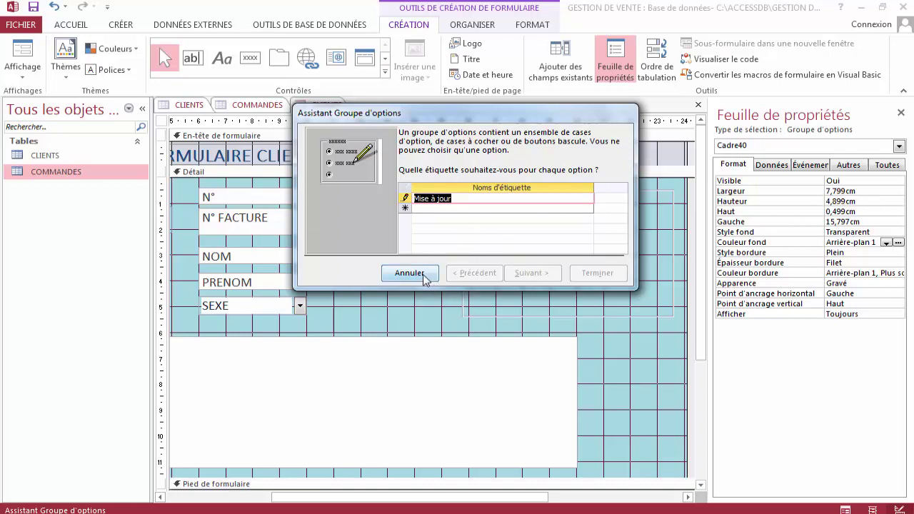
key("Return")
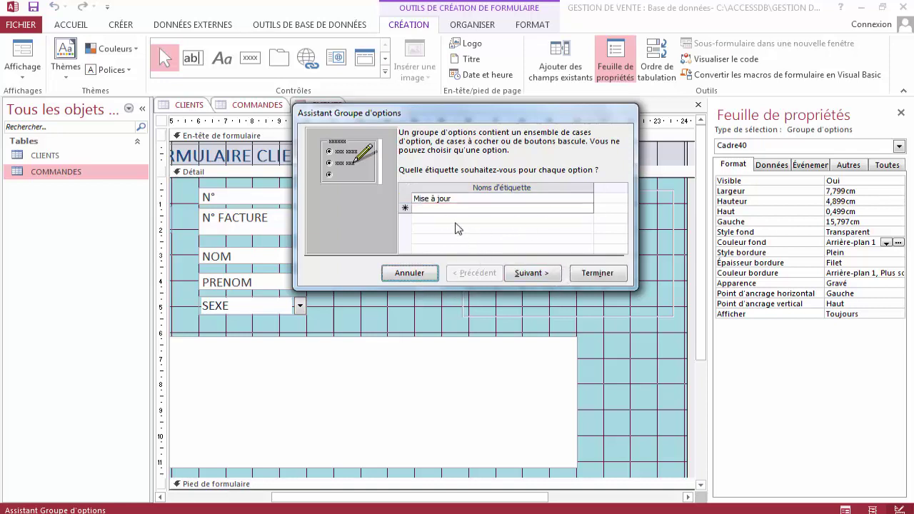
left_click(448, 207)
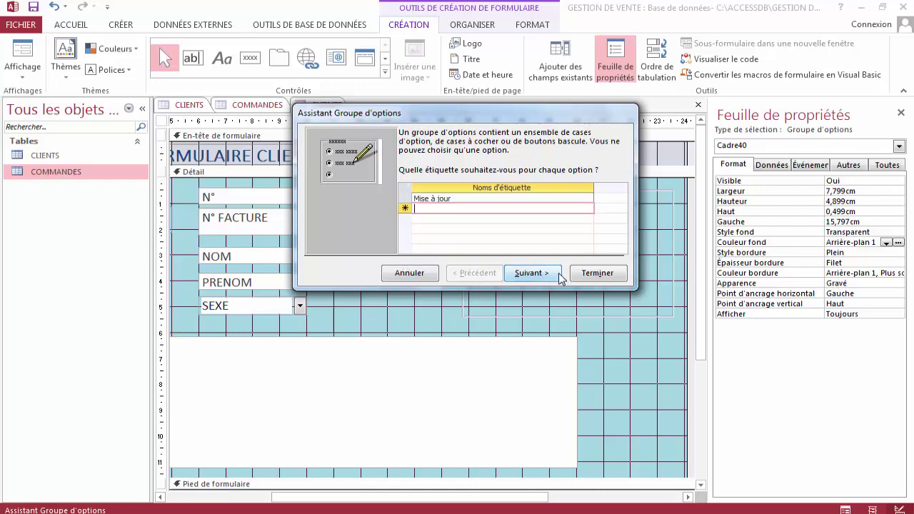
left_click(598, 274)
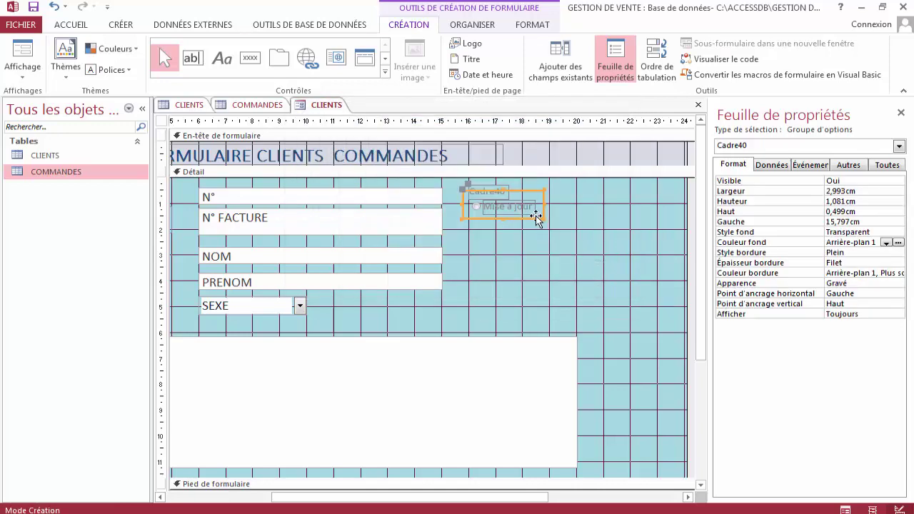
Step: Delete the 'Mise à jour' option group and expand the Contrôles gallery again
left_click_drag(544, 217, 639, 286)
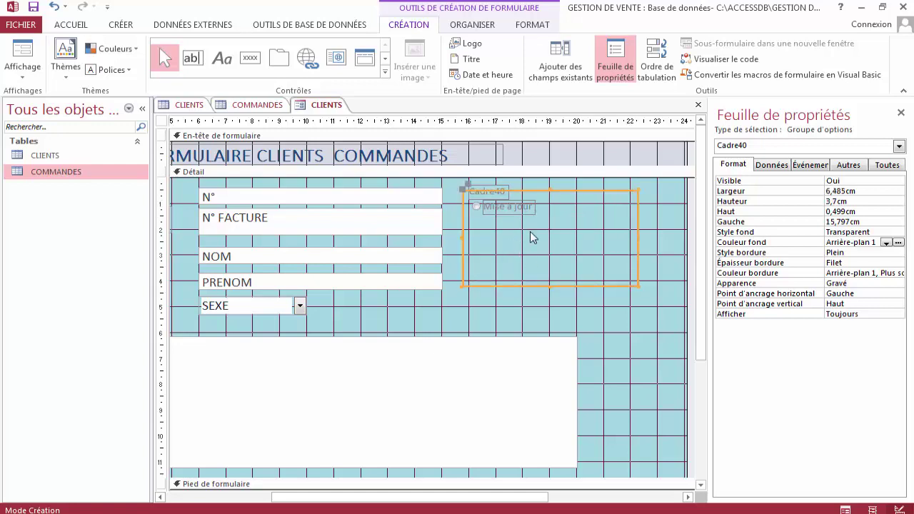
key("Delete")
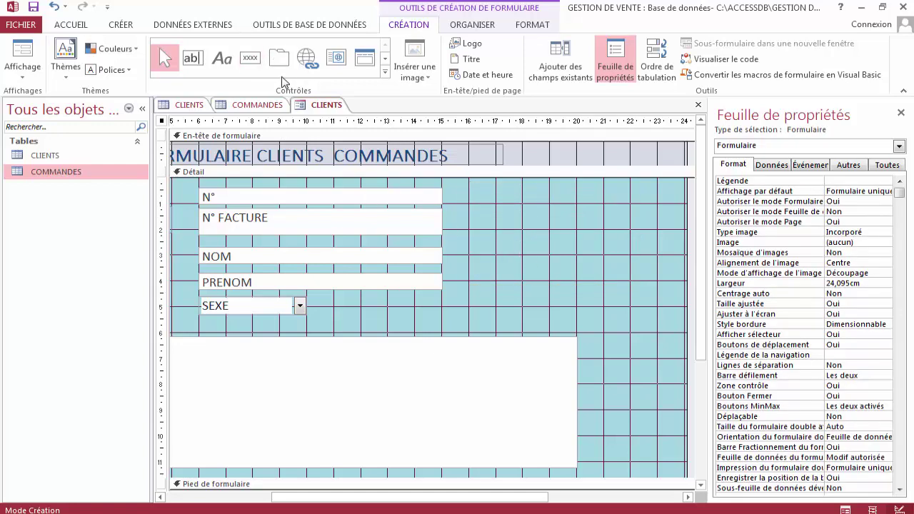
left_click(384, 72)
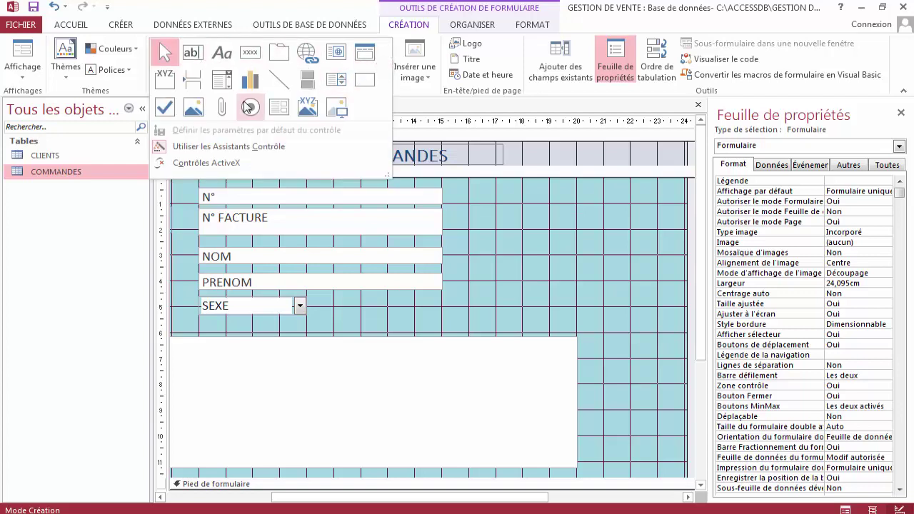
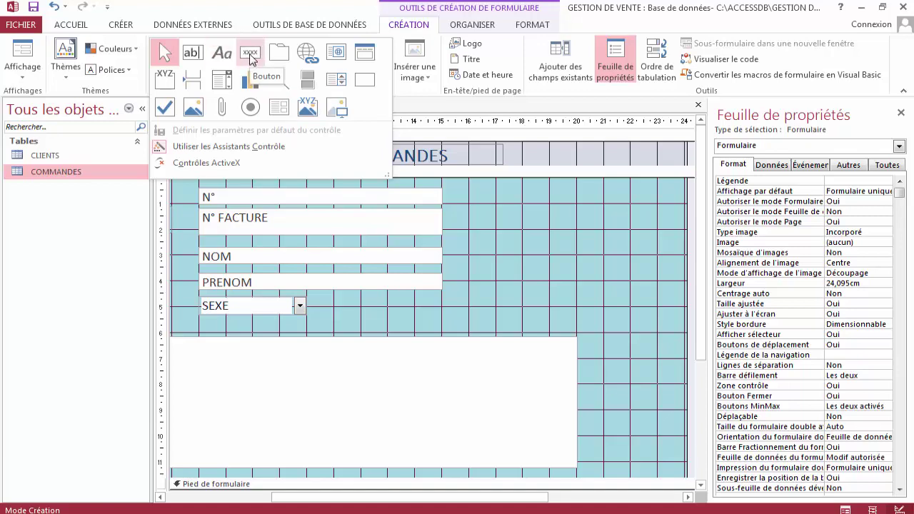
Step: Draw a command button on the form set to Opérations sur enreg. > Ajouter un nouvel enregistrement
left_click(249, 53)
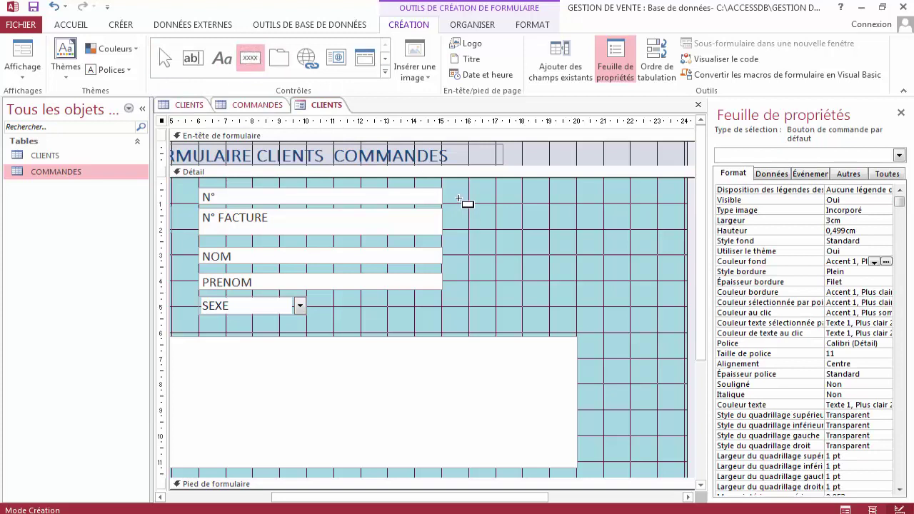
mouse_move(458, 199)
left_mouse_down()
mouse_move(541, 233)
mouse_move(552, 224)
left_mouse_up()
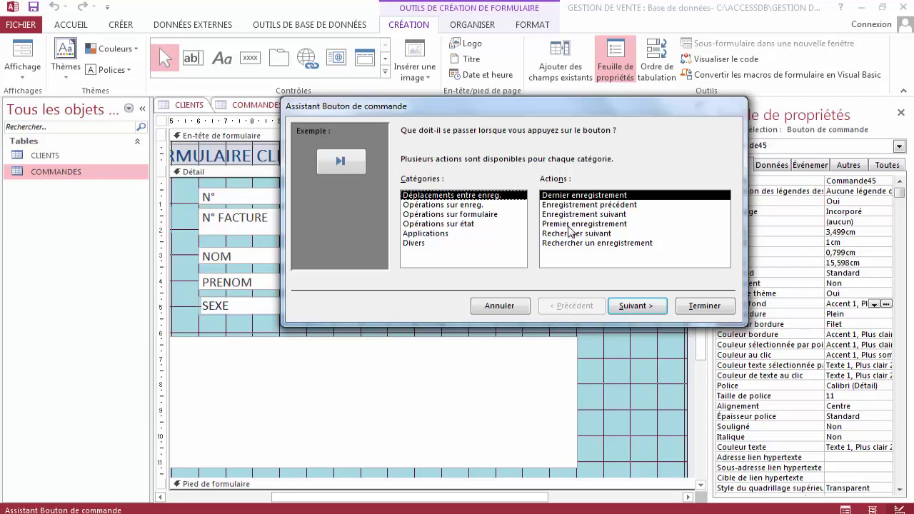
left_click(477, 205)
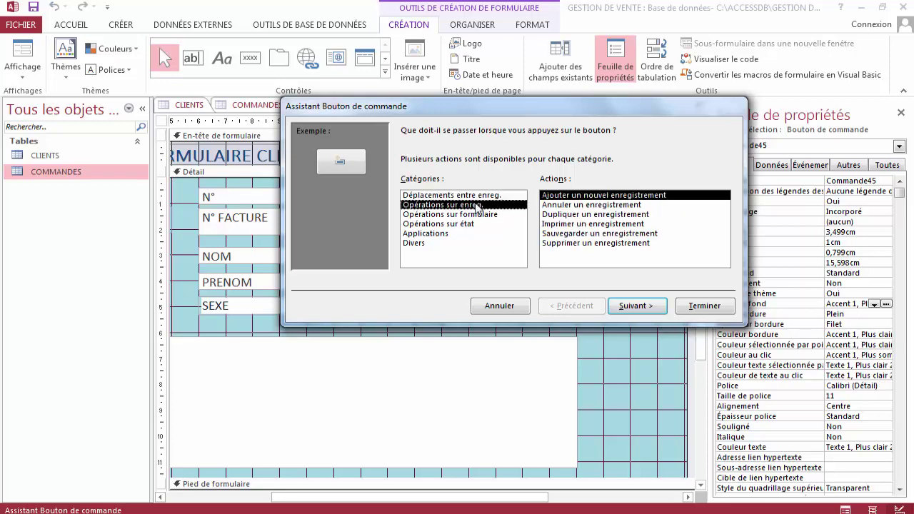
left_click(584, 196)
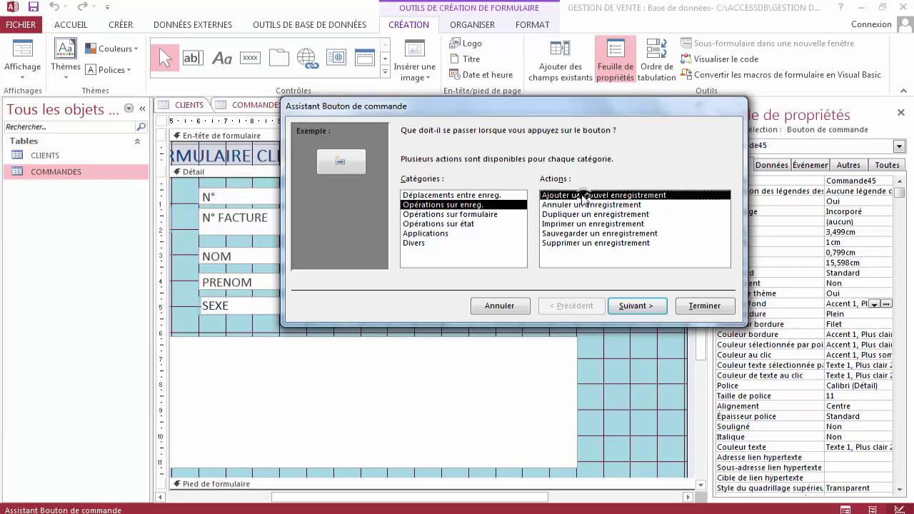
left_click(636, 306)
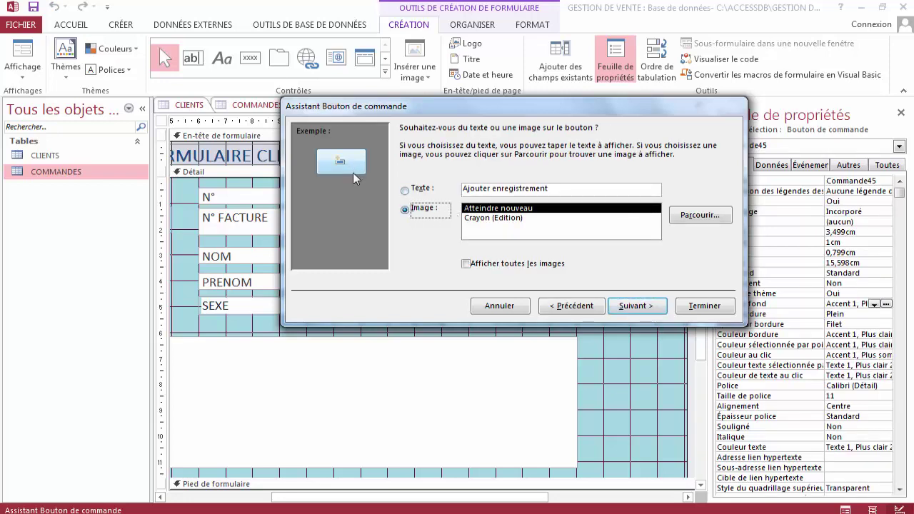
Step: Choose a text label for the button and type NOUVEAU in capitals
left_click(411, 194)
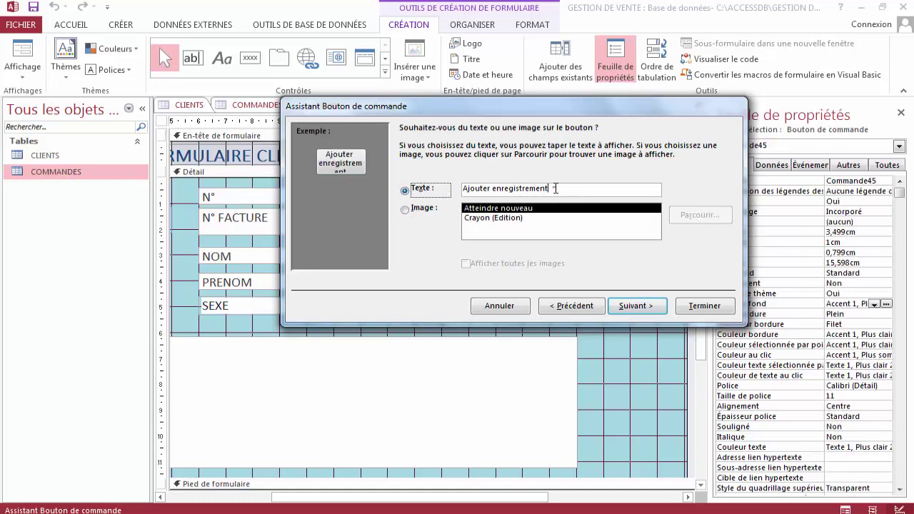
left_click_drag(555, 189, 453, 191)
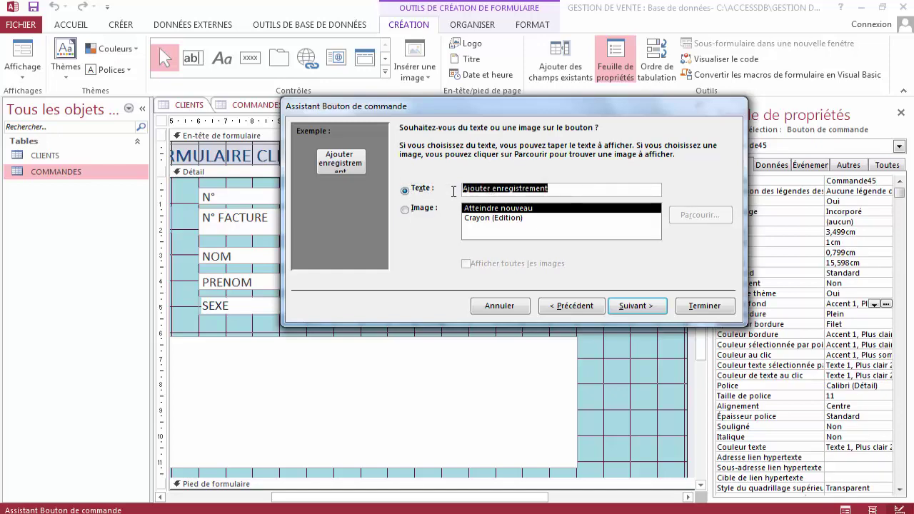
key("Caps_Lock")
type("NOUVE")
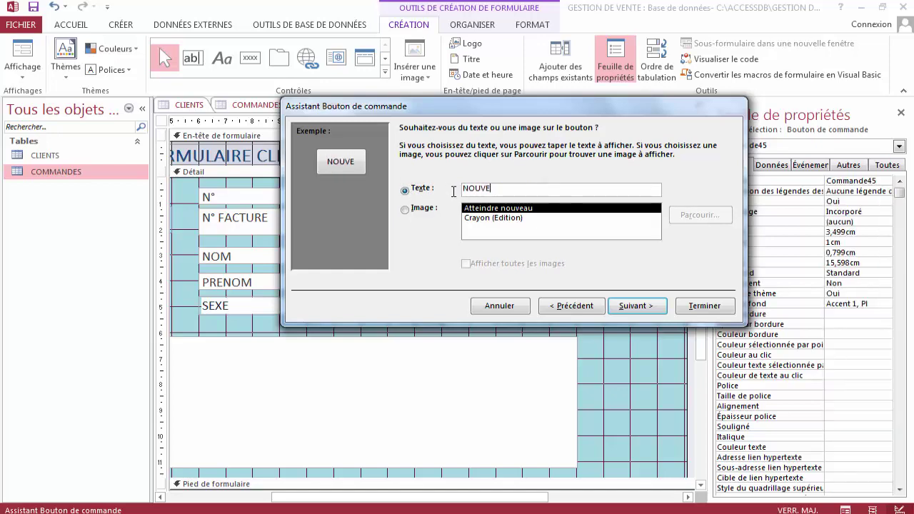
type("AU")
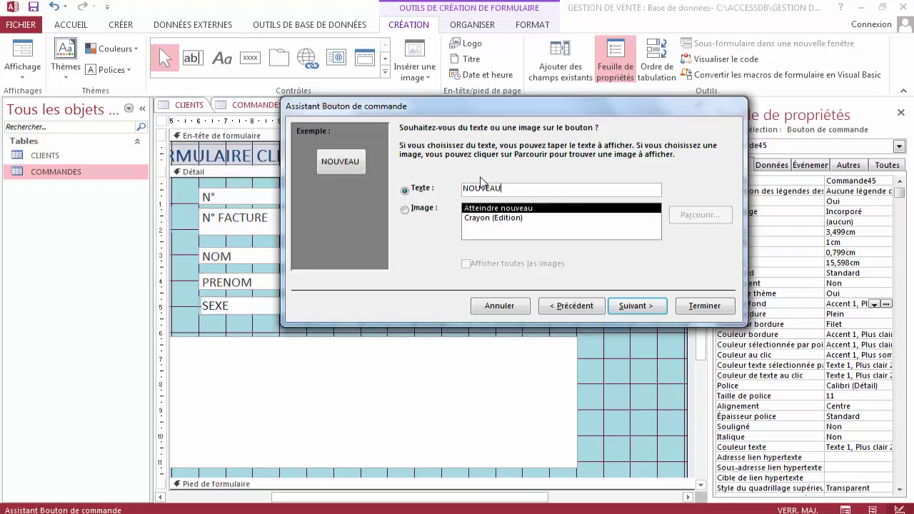
Step: Name the button BtnNouveau and finish the wizard
left_click(634, 305)
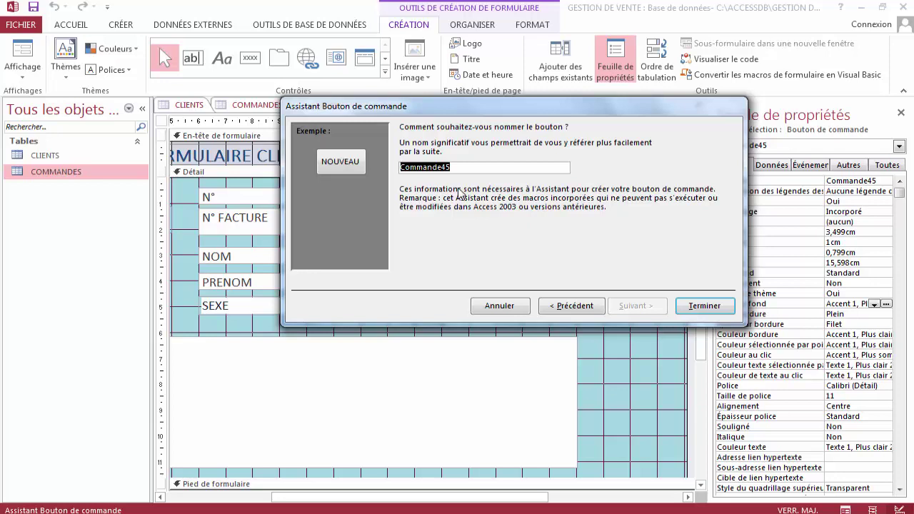
key("BackSpace")
type("Bt")
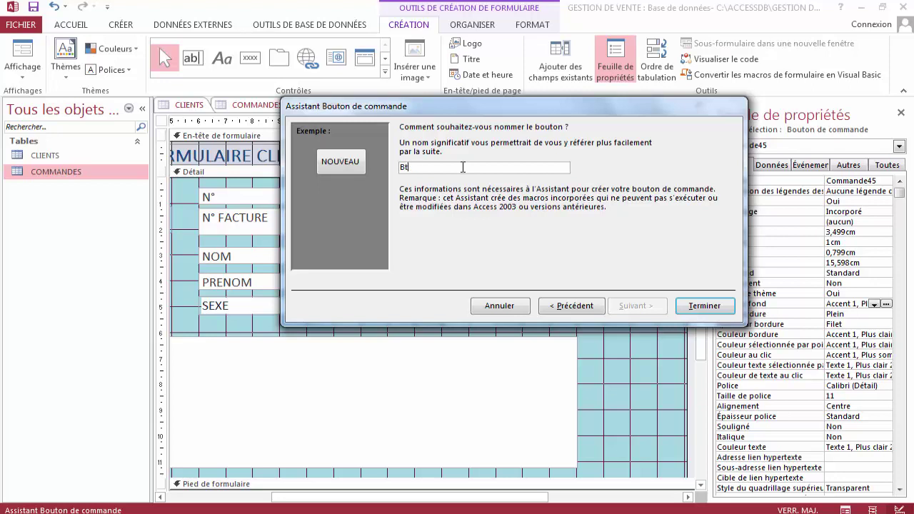
key("Caps_Lock")
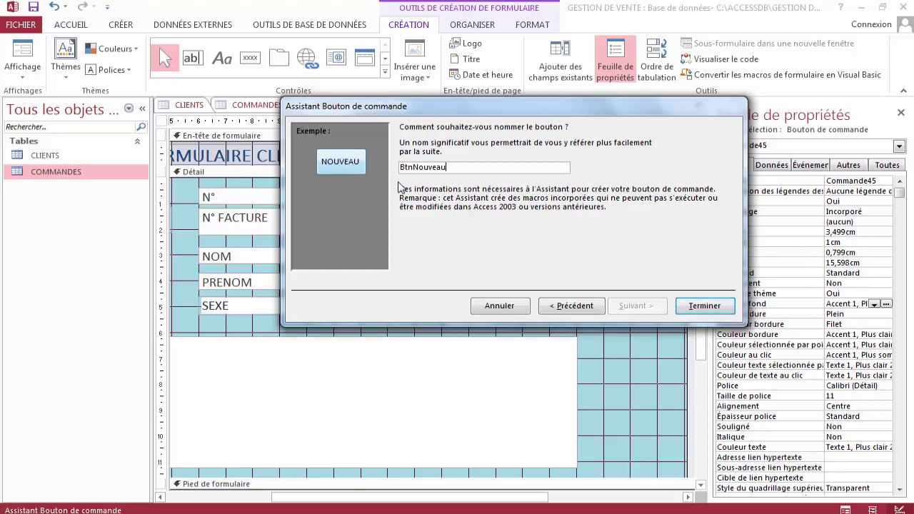
left_click(705, 305)
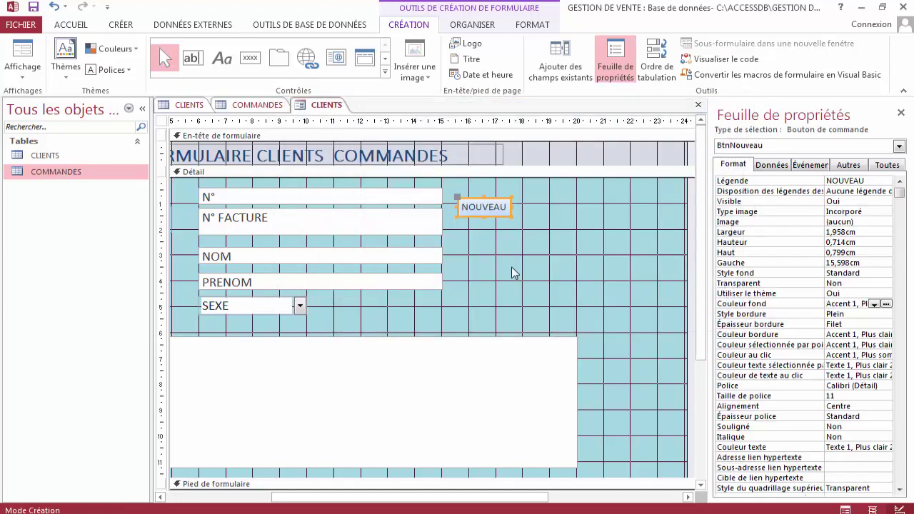
Step: Place NOUVEAU level with N° FACTURE and enlarge it to about 2.989 × 1.005 cm
left_click(456, 200)
left_click_drag(456, 202, 466, 208)
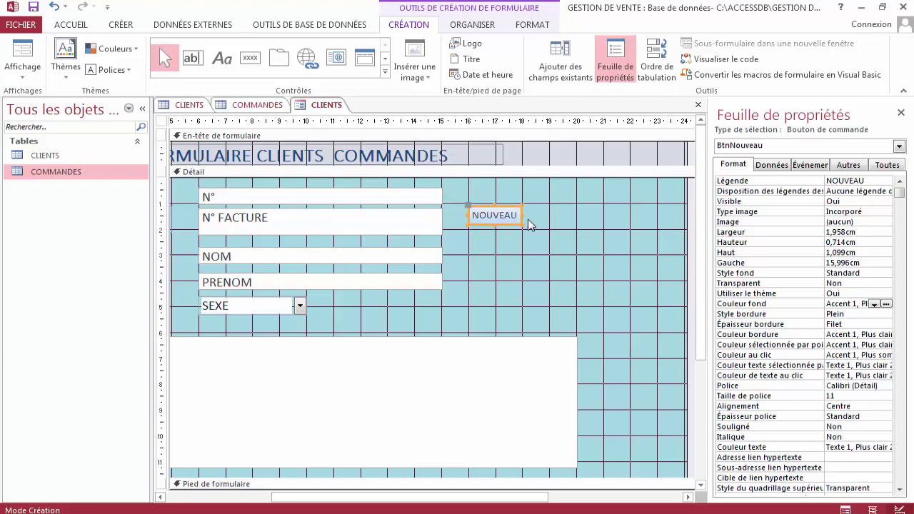
left_click_drag(525, 225, 550, 229)
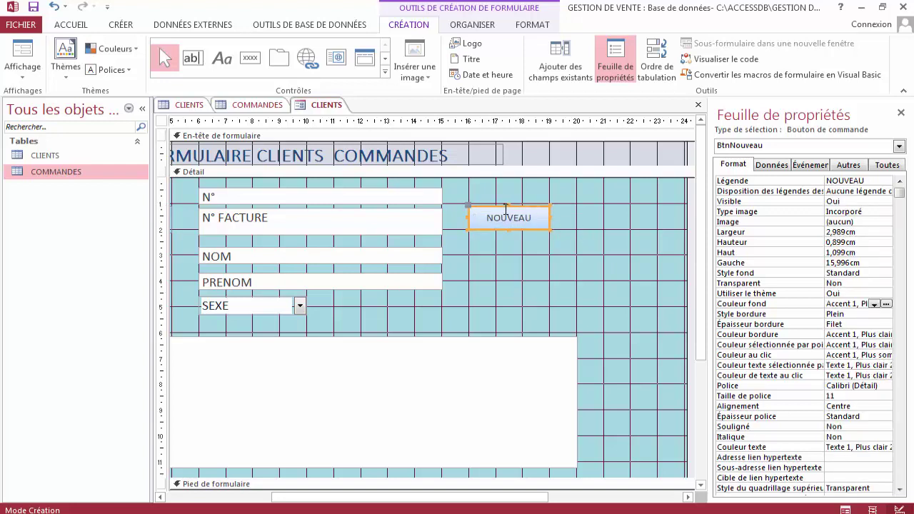
left_click_drag(506, 206, 507, 204)
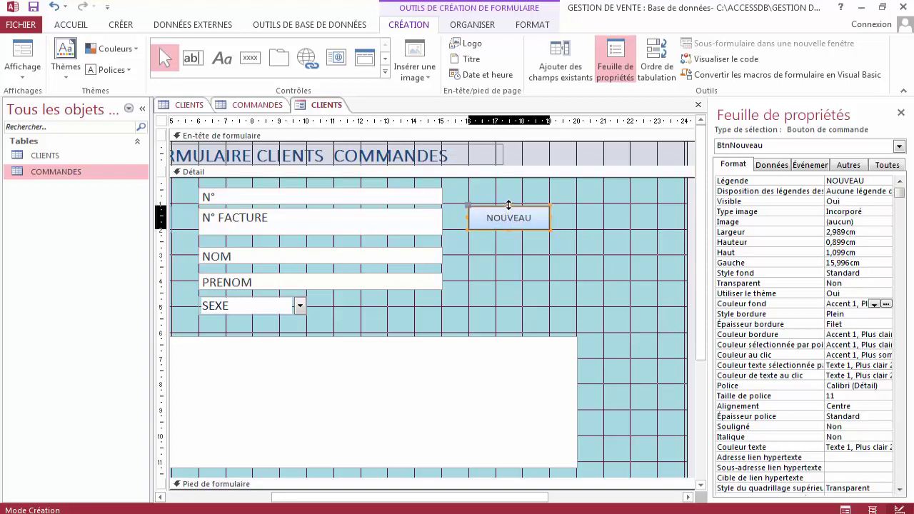
left_click(567, 224)
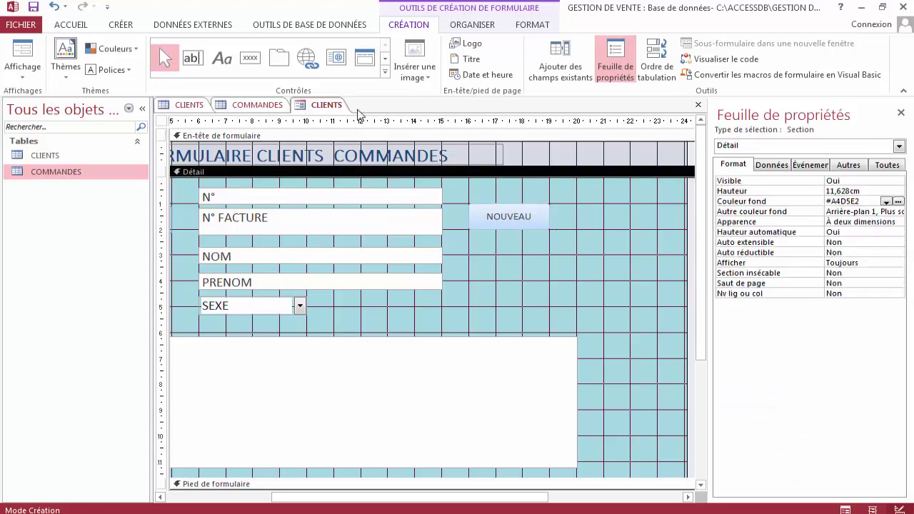
Step: Draw a second button right of NOUVEAU that saves the current record
left_click(250, 57)
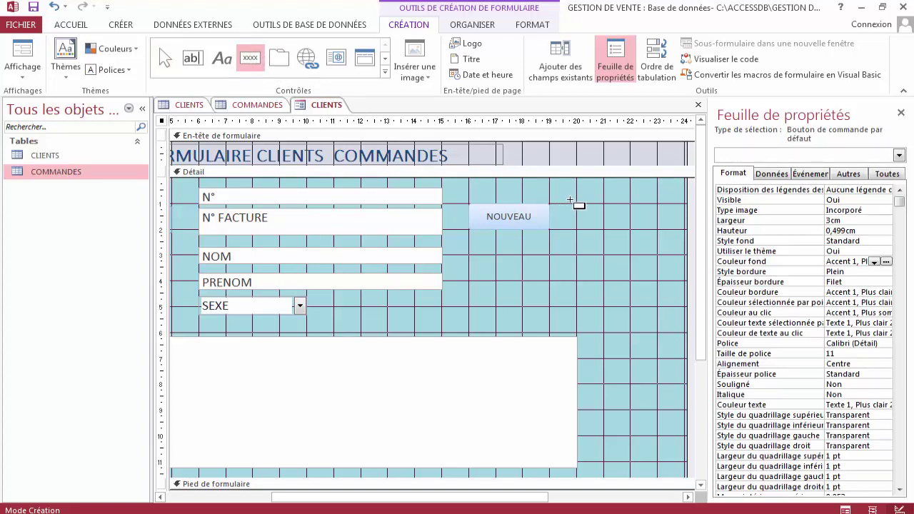
mouse_move(573, 201)
left_mouse_down()
mouse_move(579, 214)
mouse_move(660, 230)
left_mouse_up()
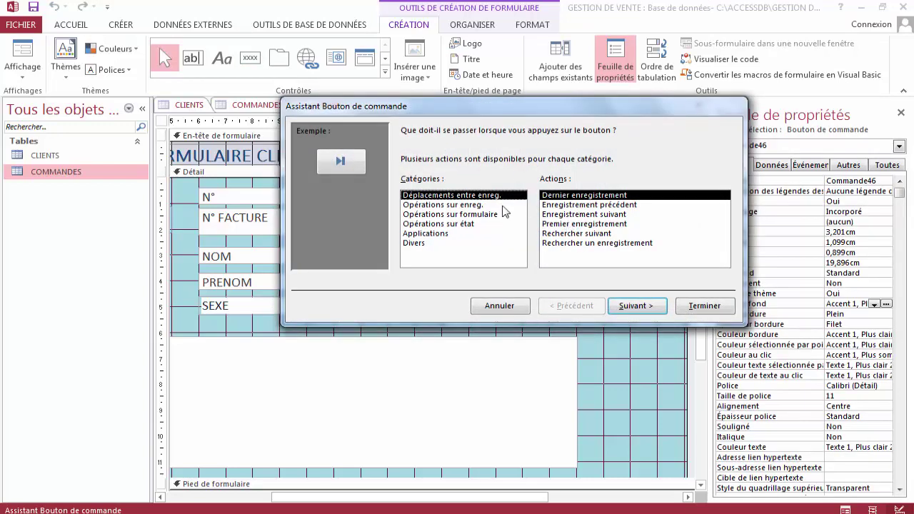
left_click(463, 204)
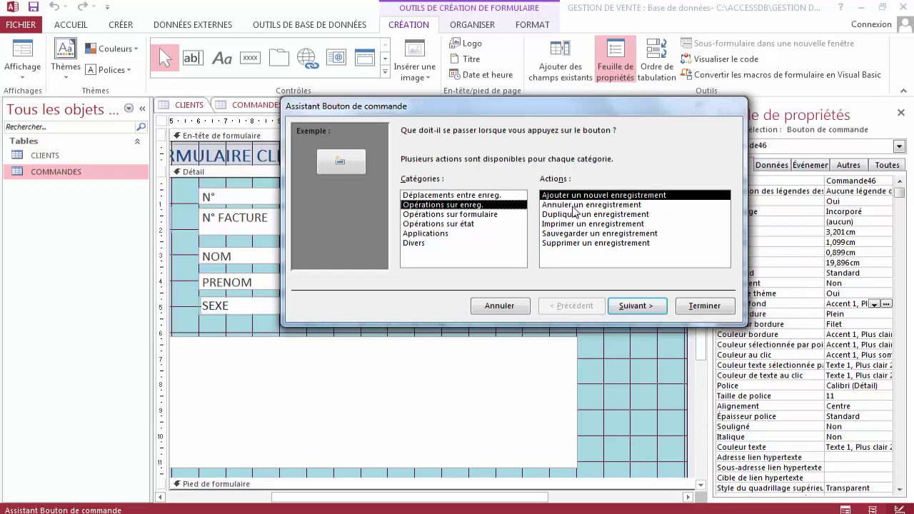
left_click(587, 235)
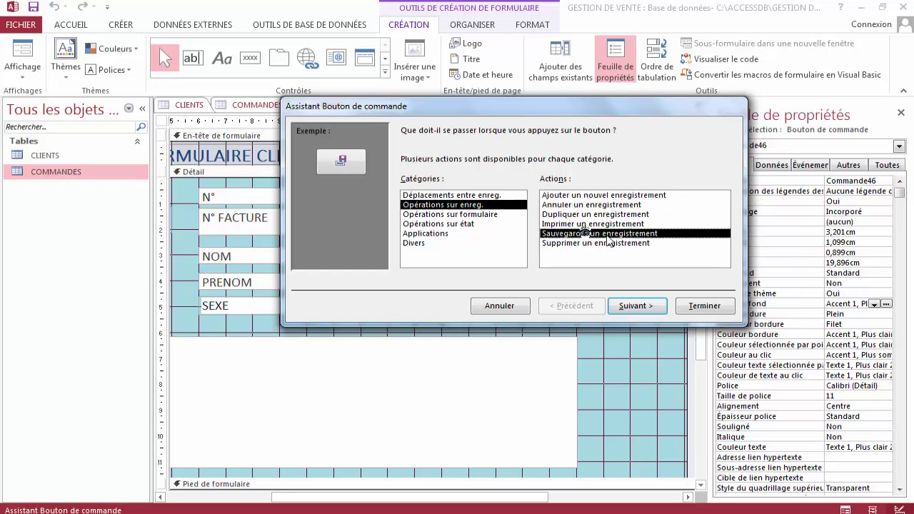
left_click(640, 307)
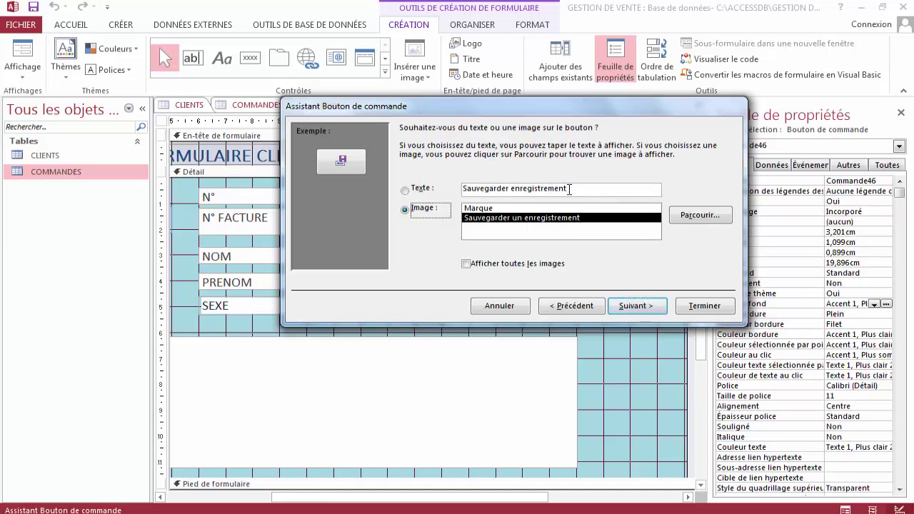
Step: Caption the button ENREGISTRER and finish the wizard
left_click_drag(569, 188, 445, 186)
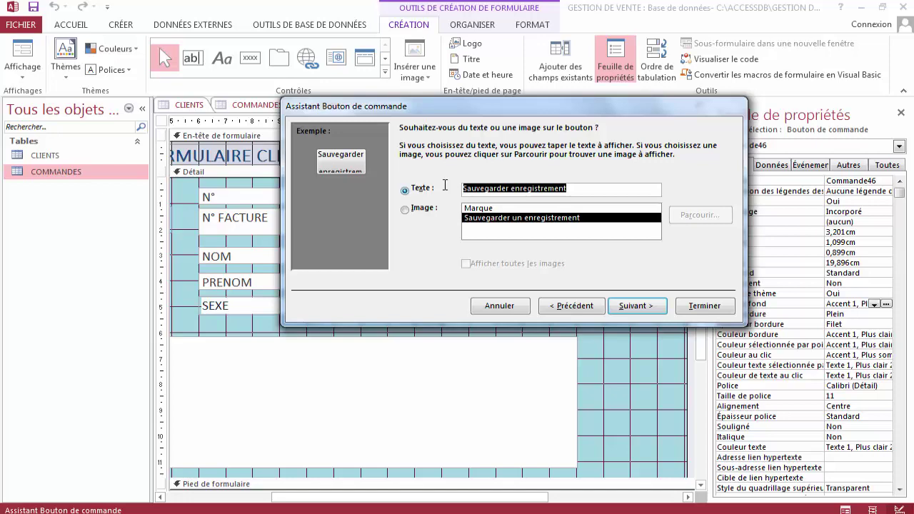
key("Caps_Lock")
type("ENRE")
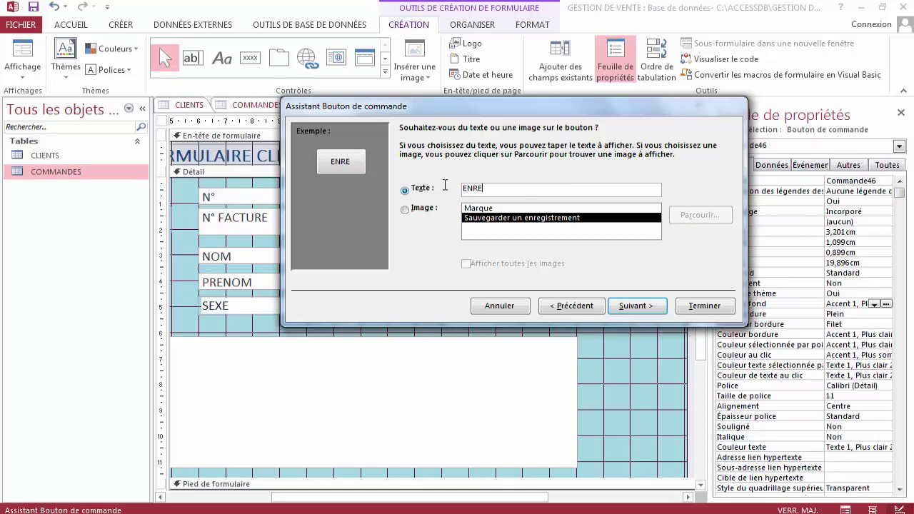
type("GISTRER")
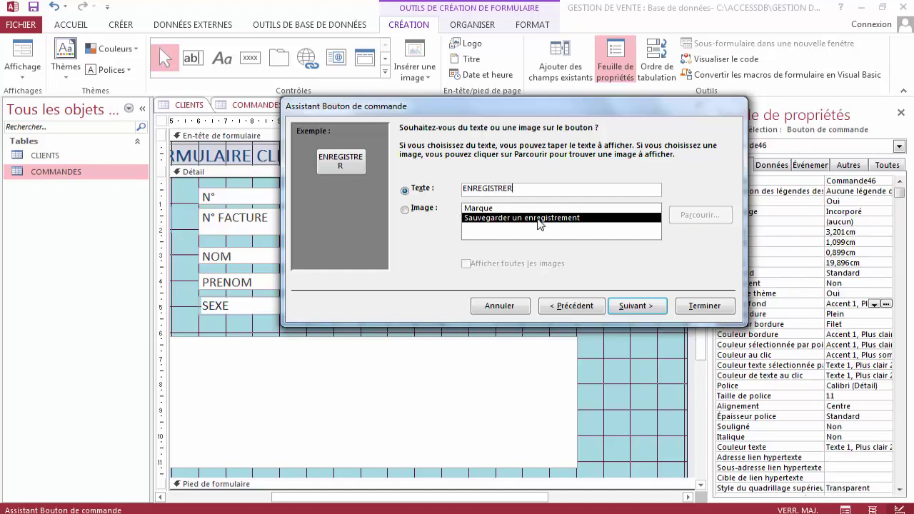
left_click(635, 306)
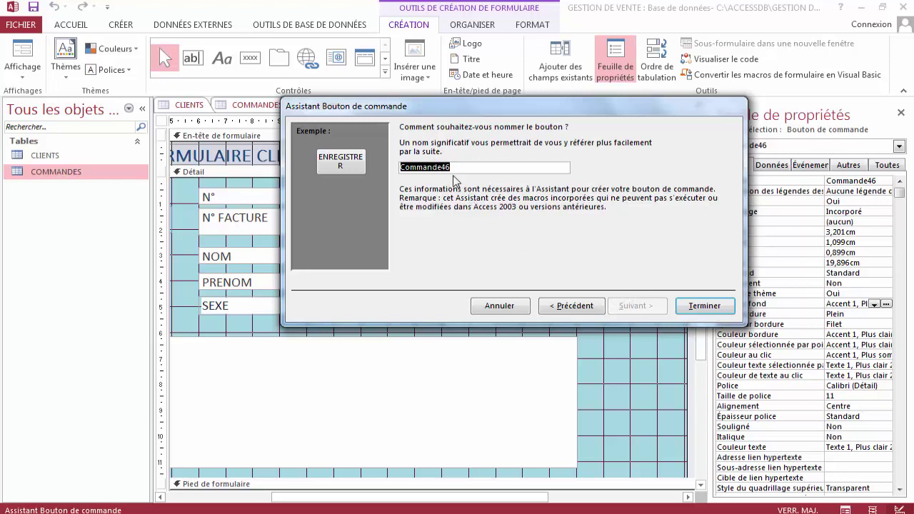
left_click(688, 309)
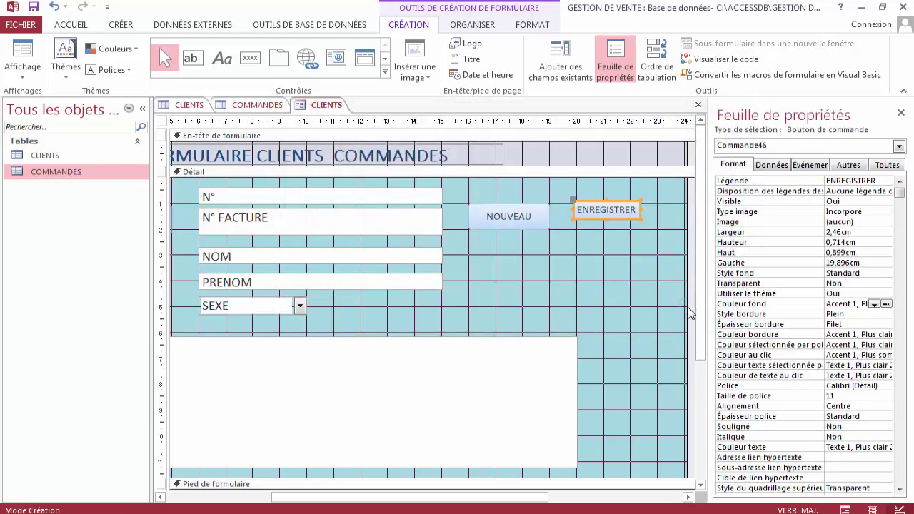
Step: Align ENREGISTRER with NOUVEAU and resize it to 2.989 × 1.005 cm
left_click_drag(574, 201, 576, 218)
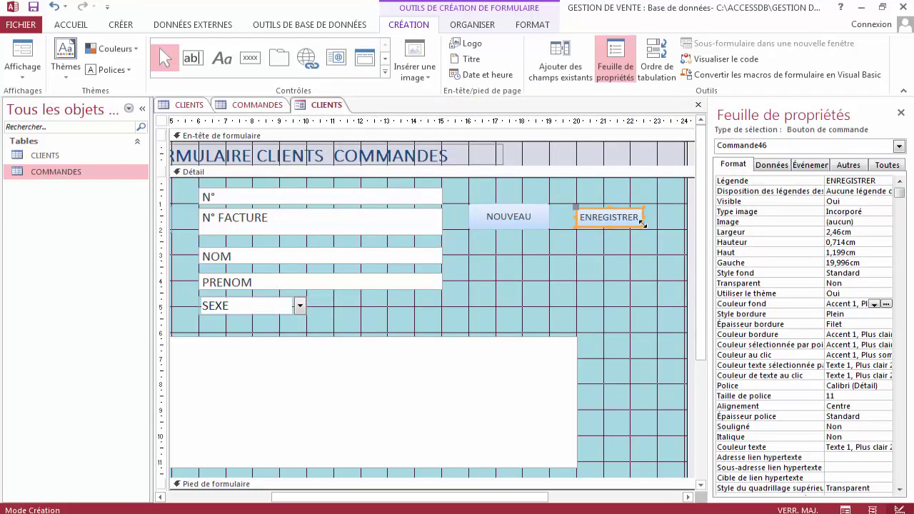
left_click_drag(641, 226, 656, 229)
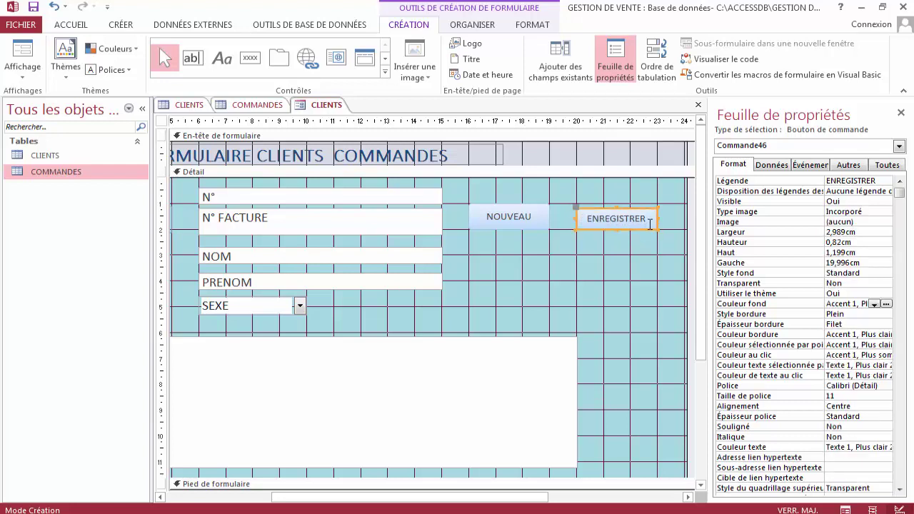
left_click_drag(619, 209, 616, 203)
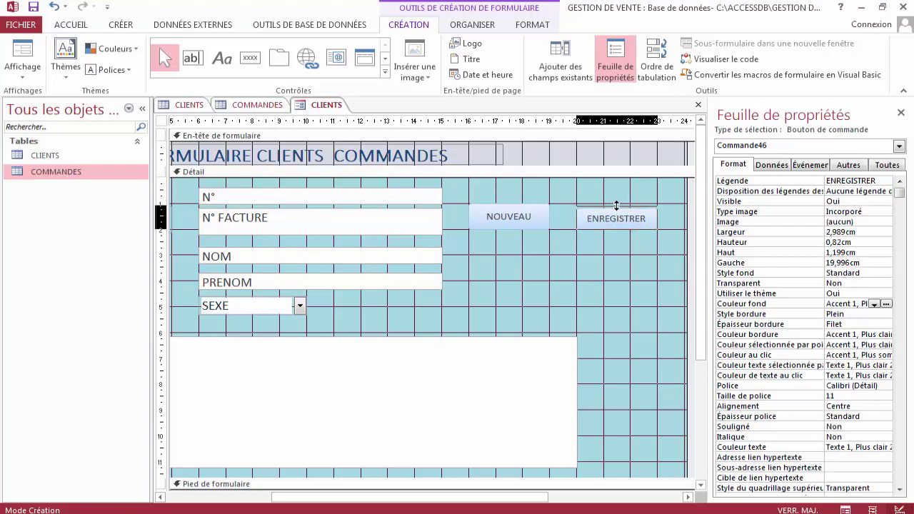
left_click(514, 248)
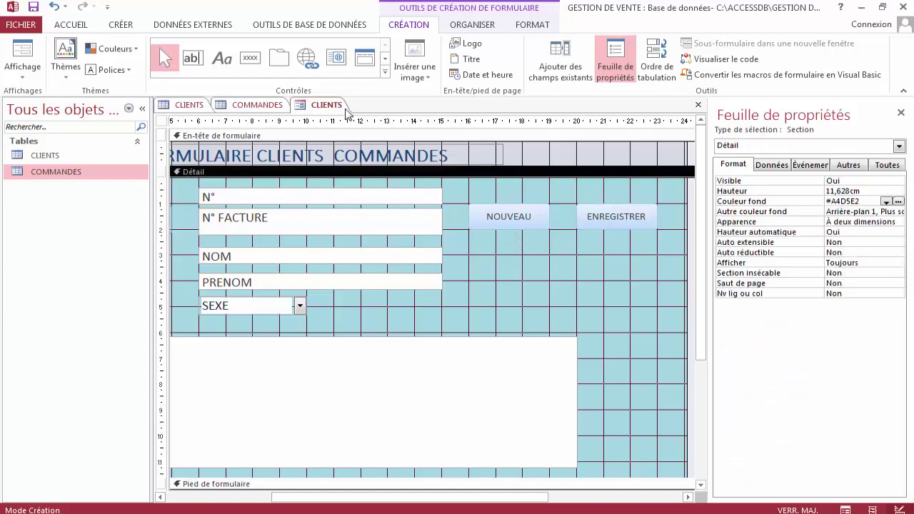
Step: Draw a button below NOUVEAU set to Déplacements entre enreg. > Enregistrement précédent
left_click(251, 57)
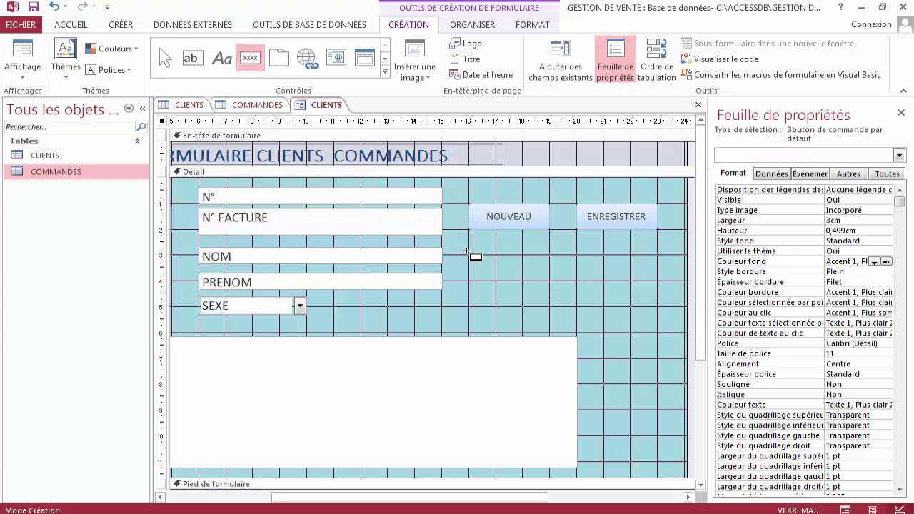
left_click_drag(466, 251, 549, 280)
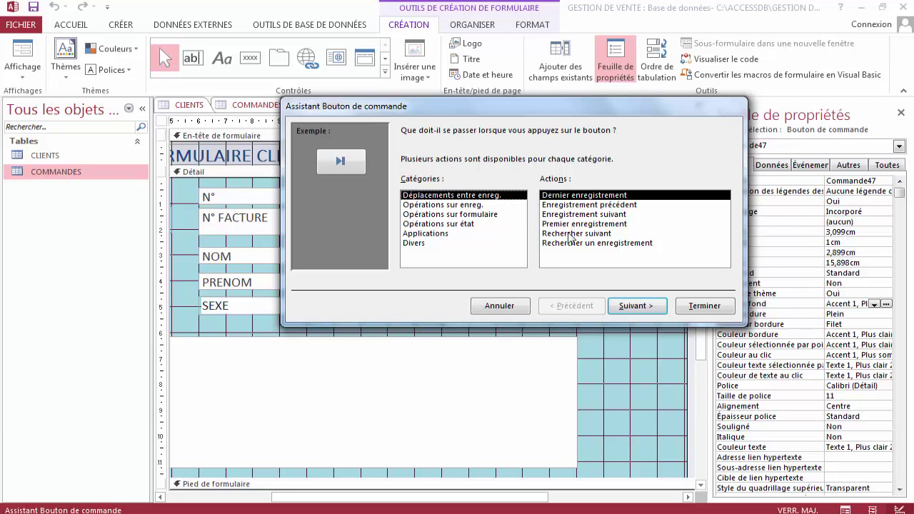
left_click(448, 205)
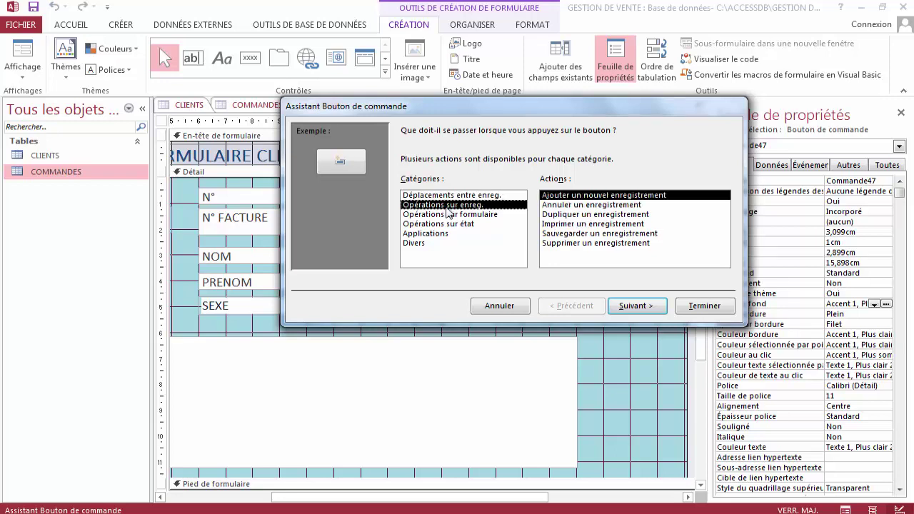
left_click(448, 197)
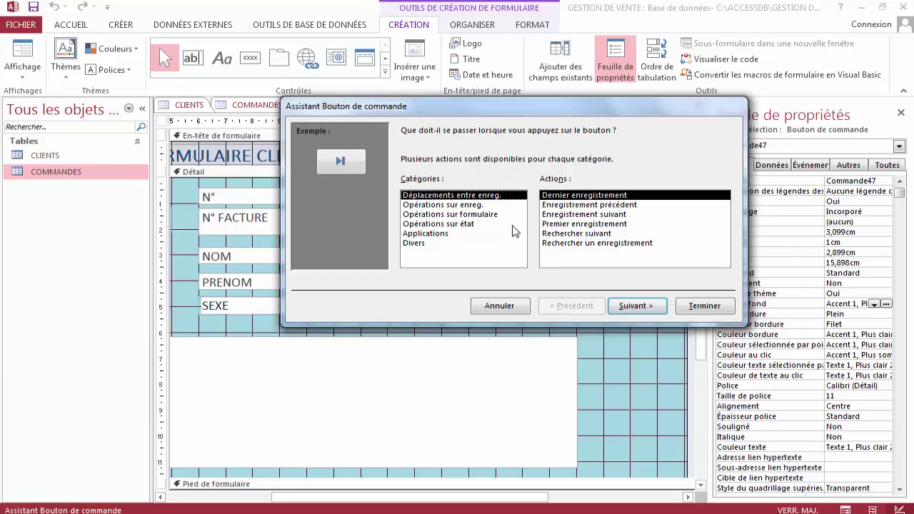
left_click(472, 215)
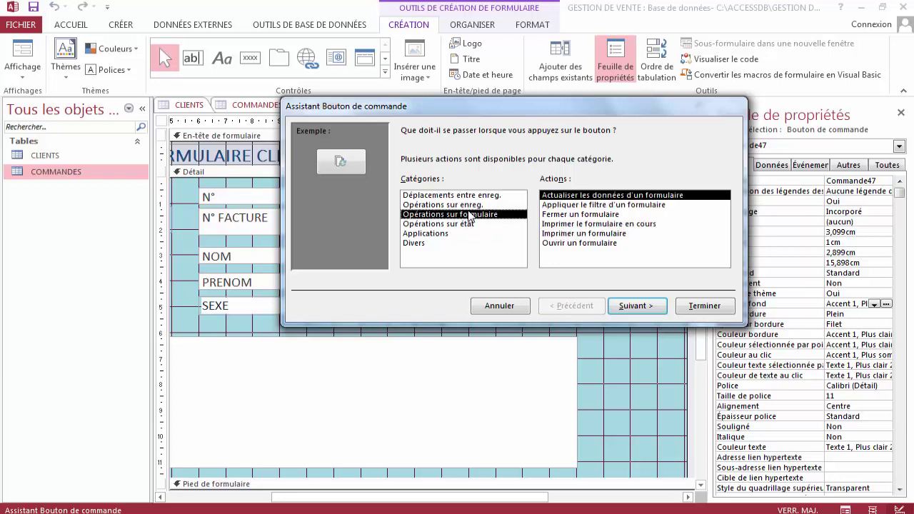
left_click(462, 224)
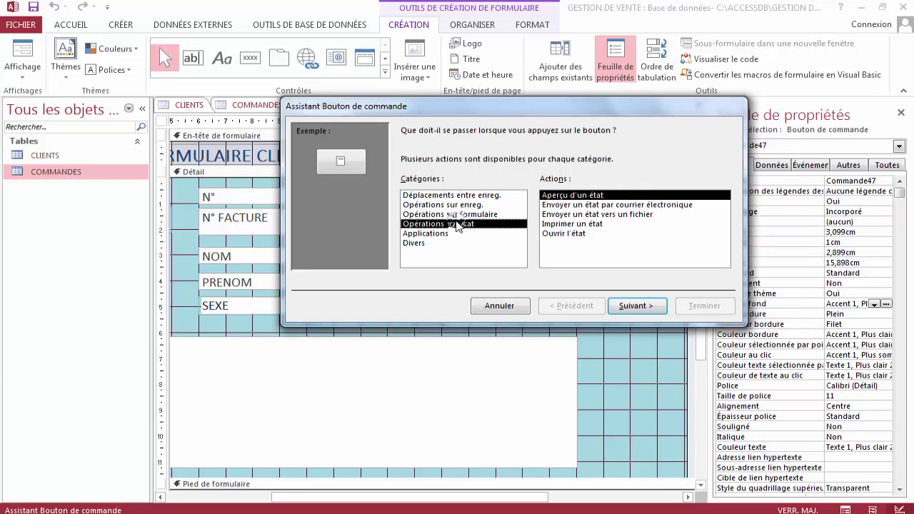
left_click(436, 234)
left_click(429, 243)
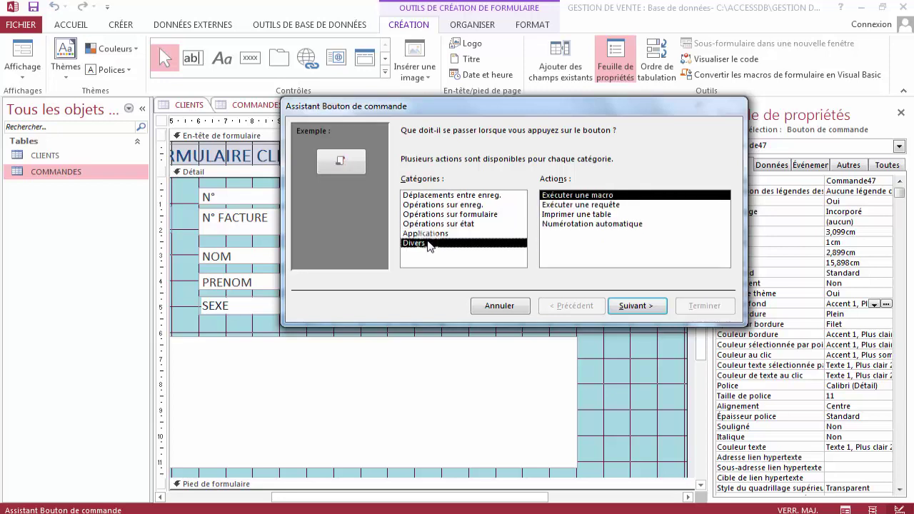
left_click(444, 196)
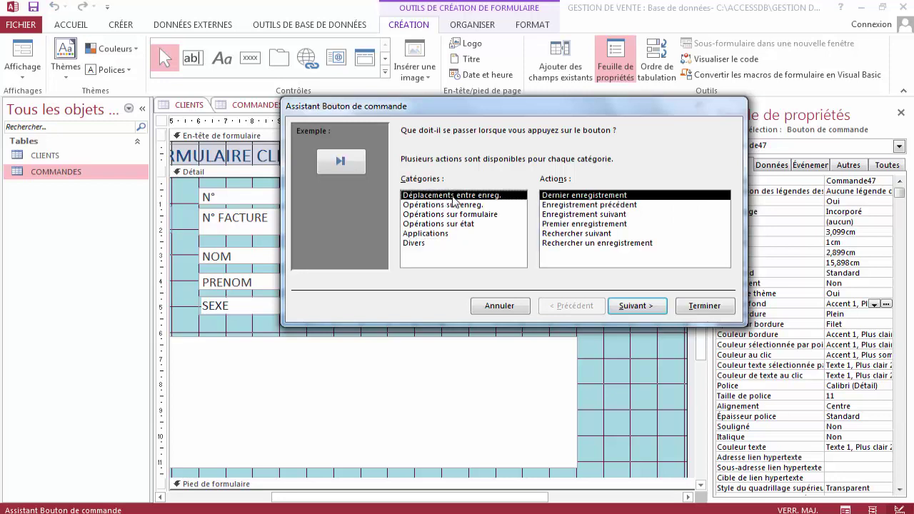
left_click(609, 205)
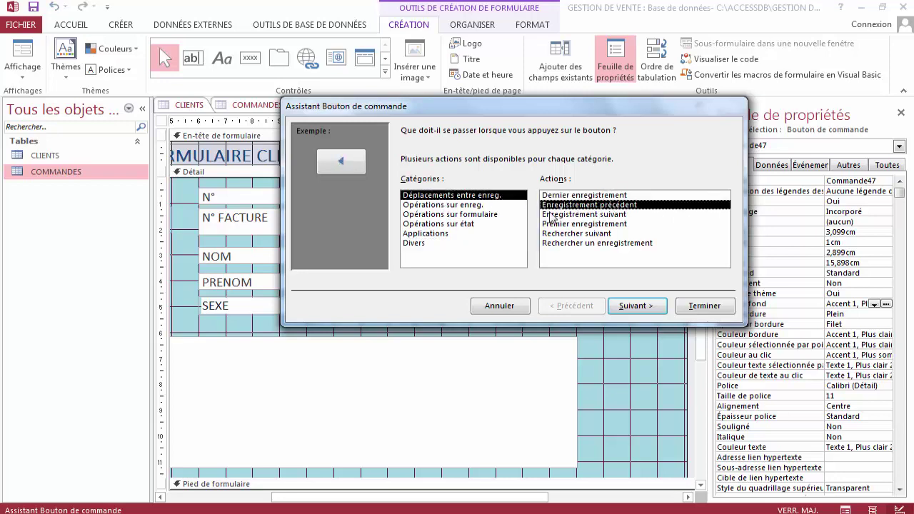
Step: Caption it PRECEDENT, name it BtnPrecedent, and widen it to 3.095 × 1.005 cm
left_click(631, 308)
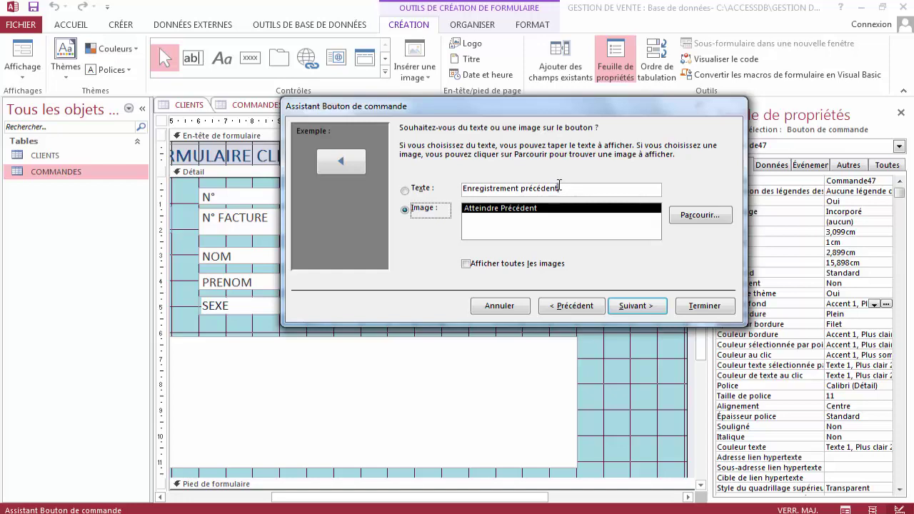
left_click(455, 189)
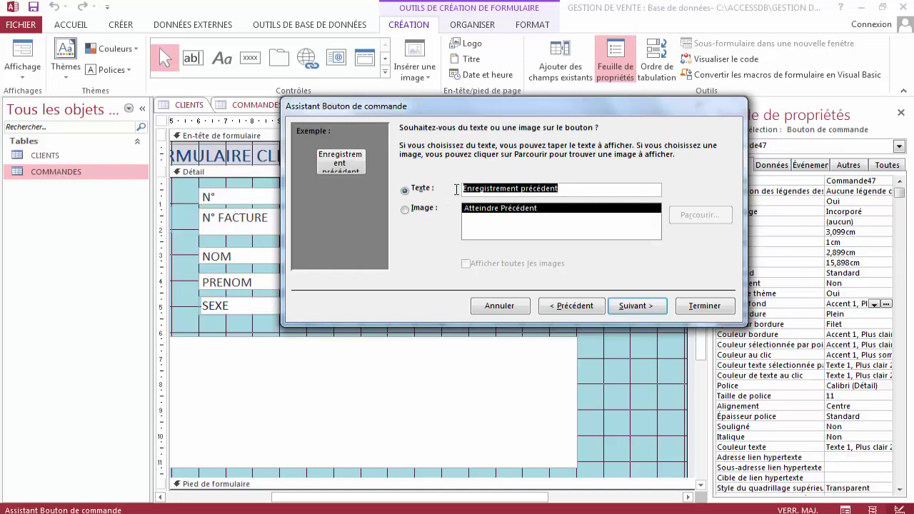
type("PRECED")
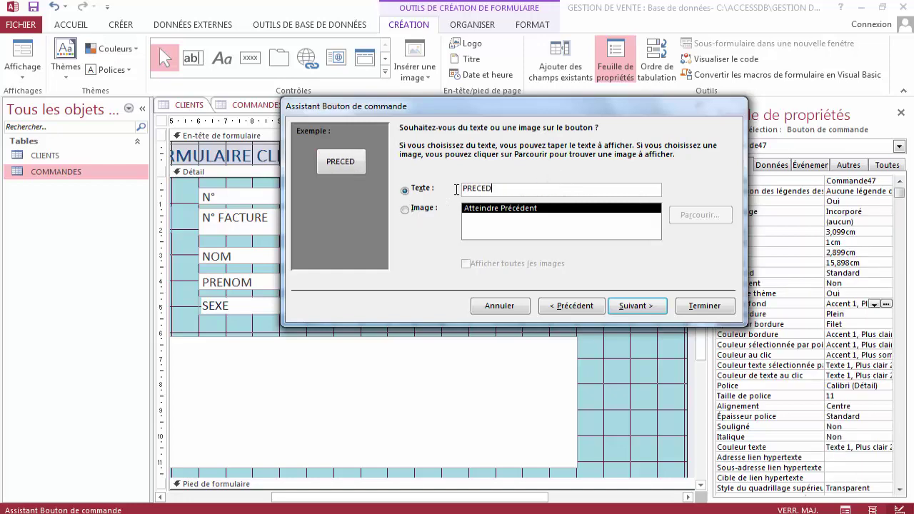
type("ENT")
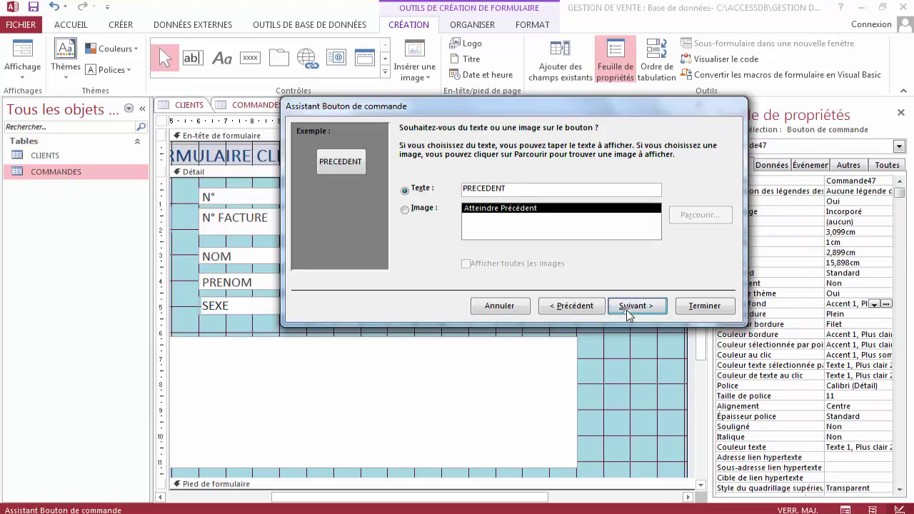
left_click(628, 309)
key("BackSpace")
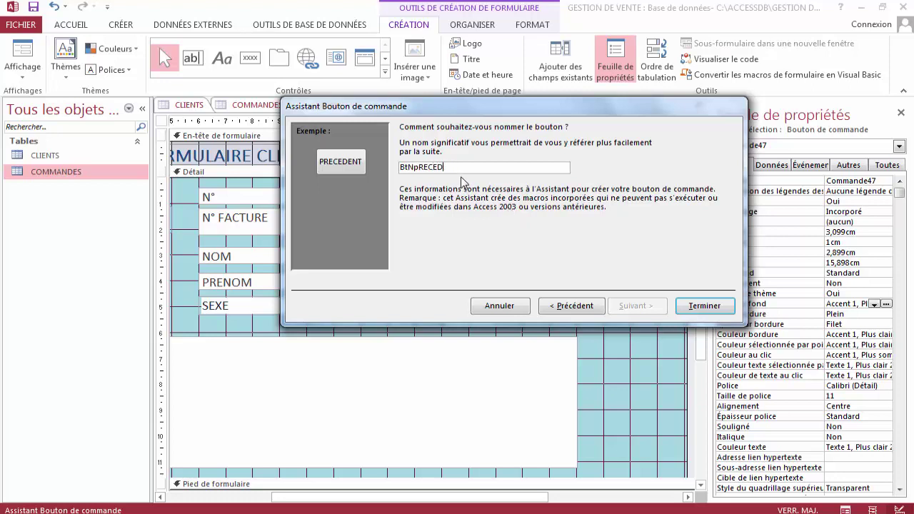
key("Caps_Lock")
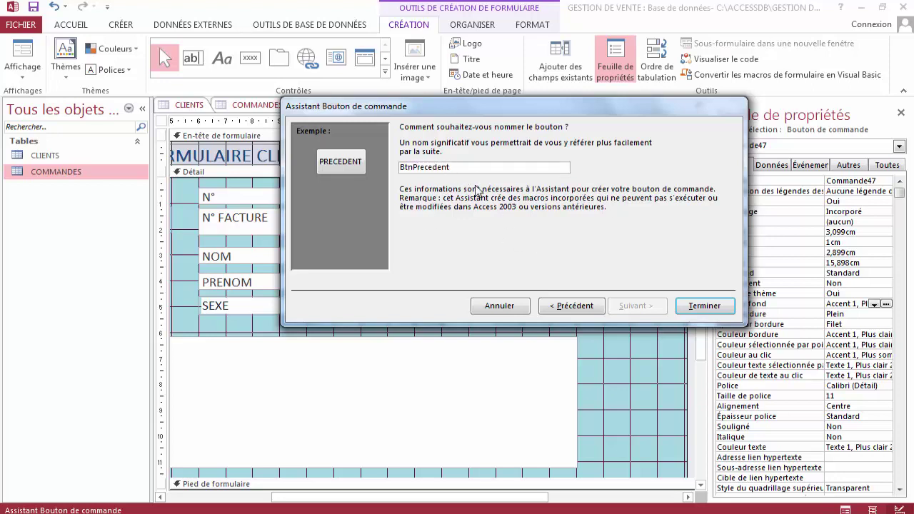
left_click(693, 313)
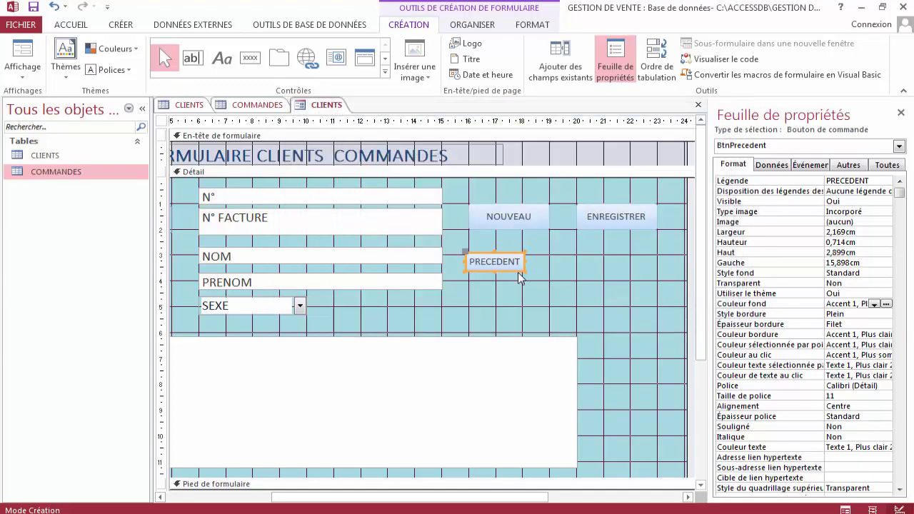
left_click_drag(527, 277, 549, 281)
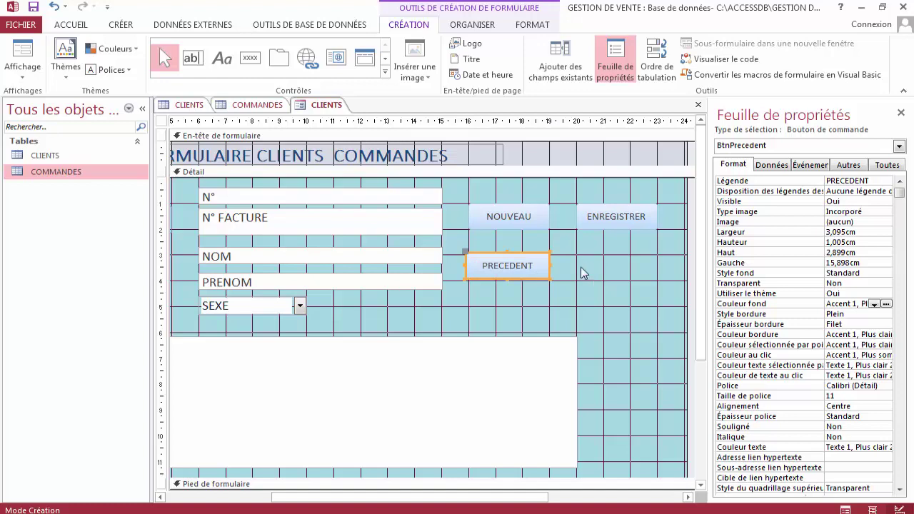
left_click(249, 58)
Step: Draw a button below ENREGISTRER that goes to Enregistrement suivant, captioned SUIVANT
left_click_drag(573, 251, 651, 284)
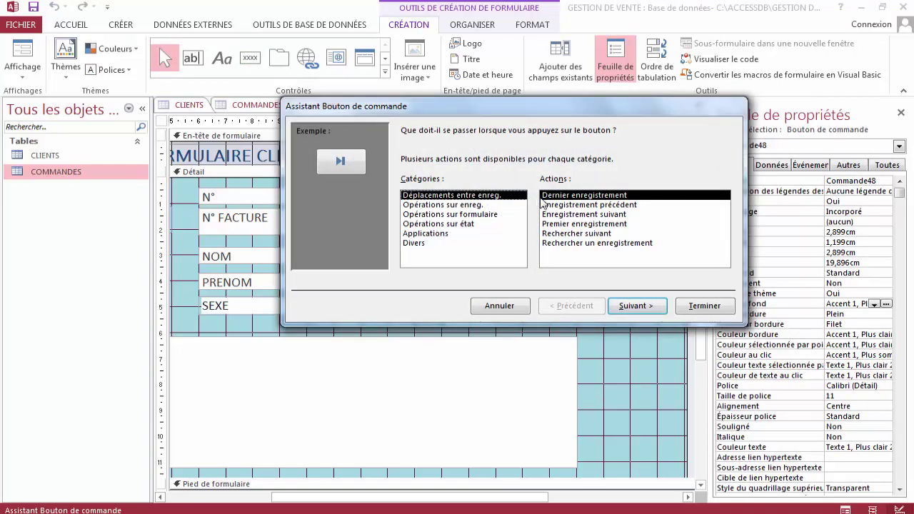
left_click(584, 214)
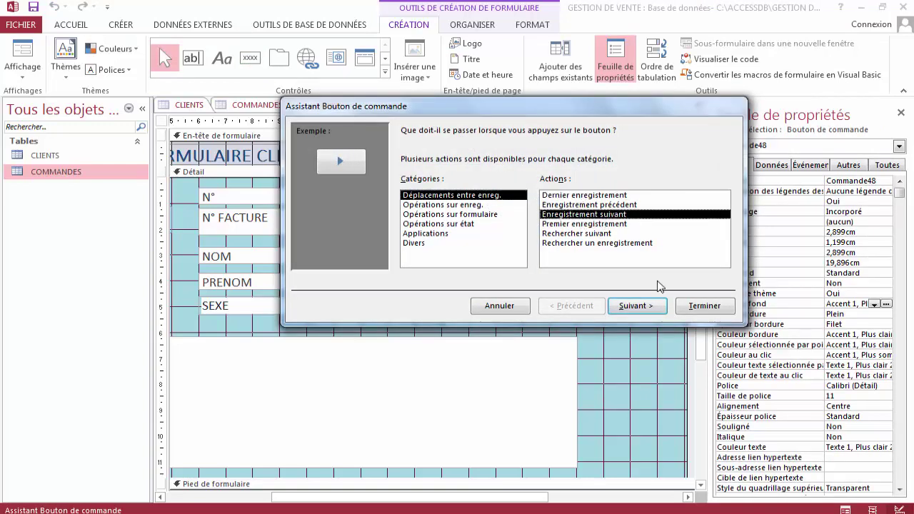
left_click(642, 307)
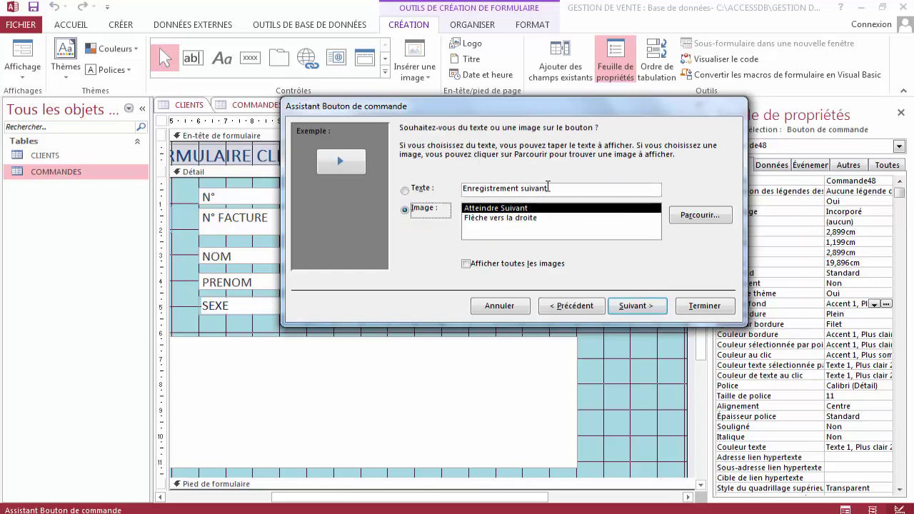
left_click_drag(548, 186, 462, 188)
type("S")
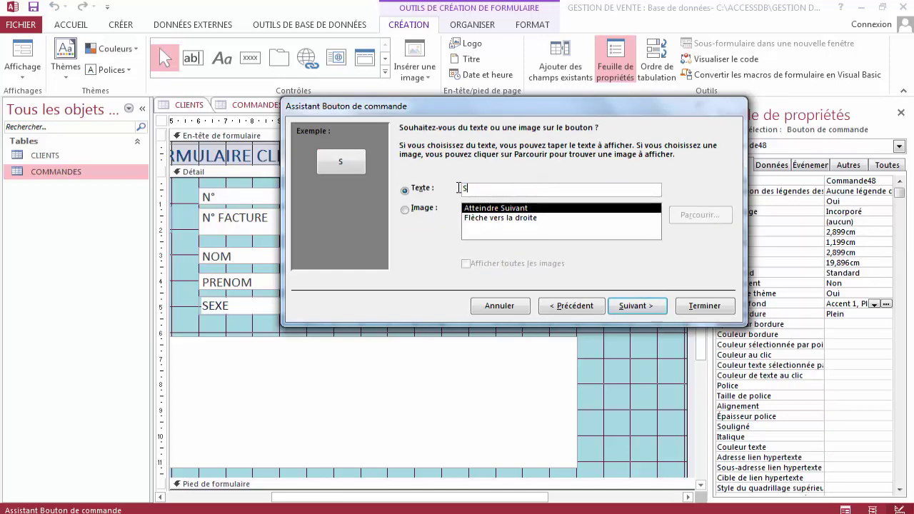
type("UIVANT")
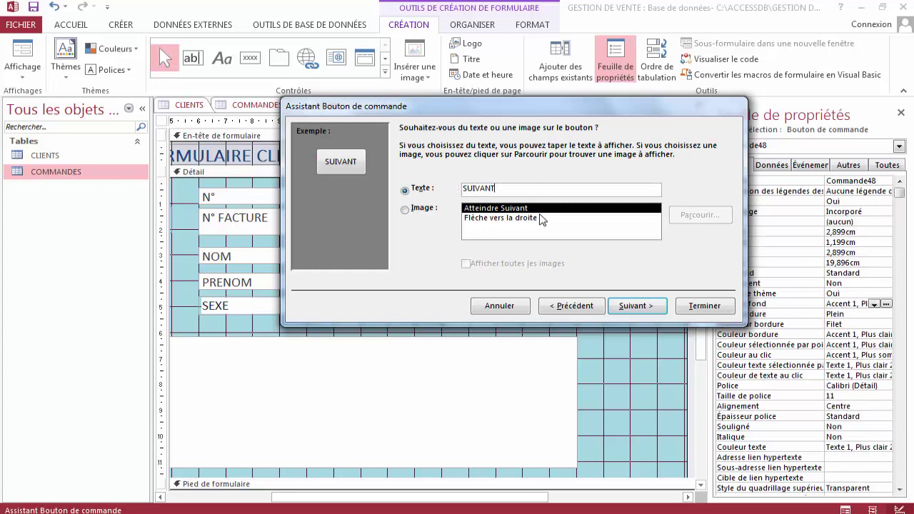
left_click(638, 307)
left_click(690, 309)
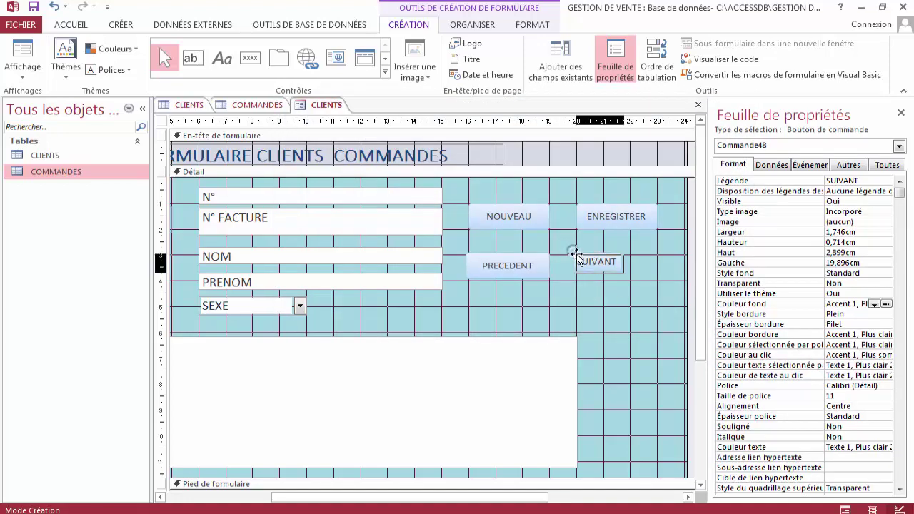
Step: Position SUIVANT beside PRECEDENT and resize it to 2.989 × 1.005 cm
left_click_drag(576, 257, 576, 259)
left_click_drag(626, 280, 658, 282)
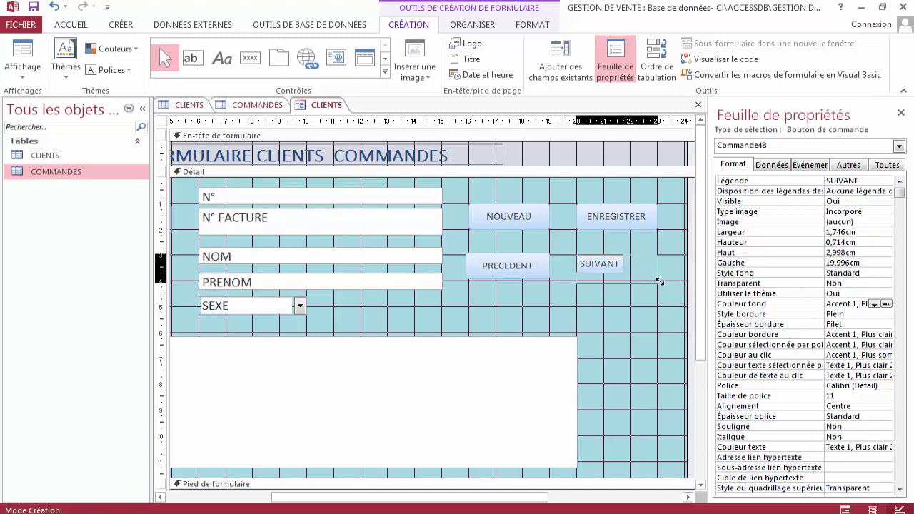
left_click_drag(658, 283, 655, 282)
left_click_drag(657, 281, 657, 281)
left_click(577, 243)
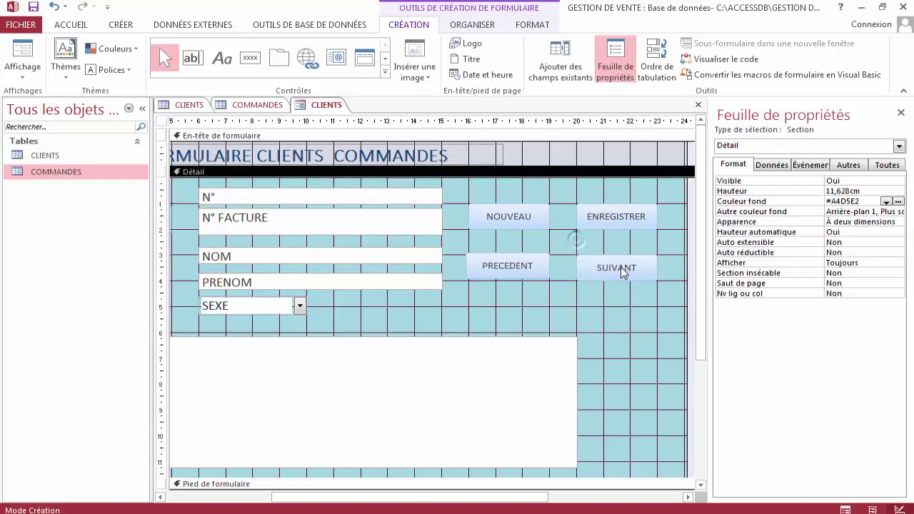
left_click(621, 270)
left_click_drag(617, 281, 617, 278)
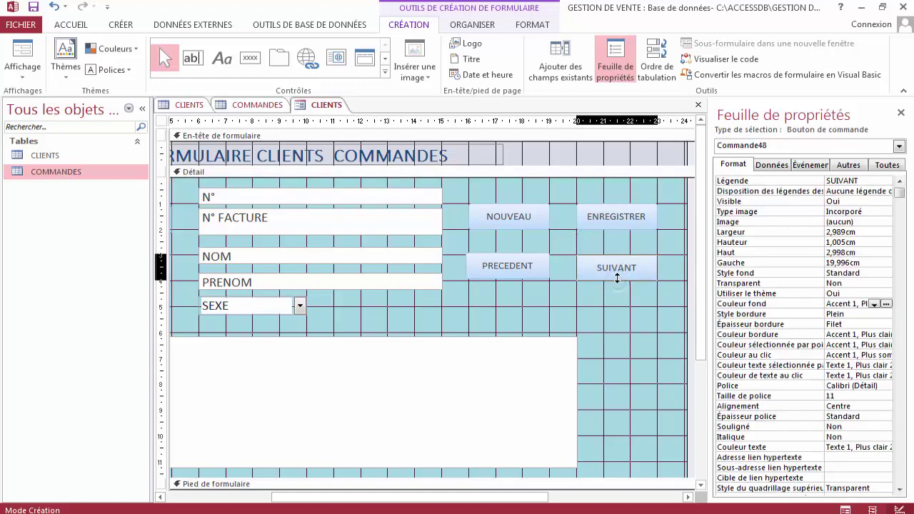
left_click(561, 270)
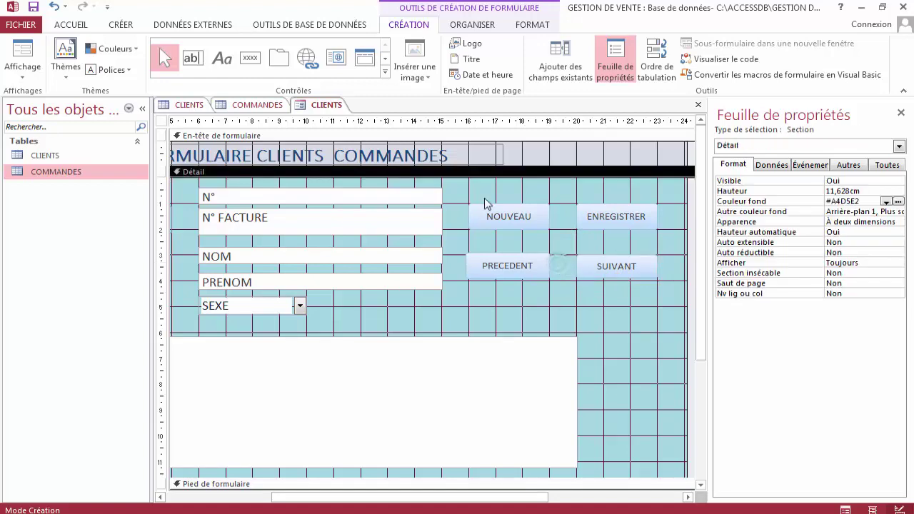
left_click(250, 57)
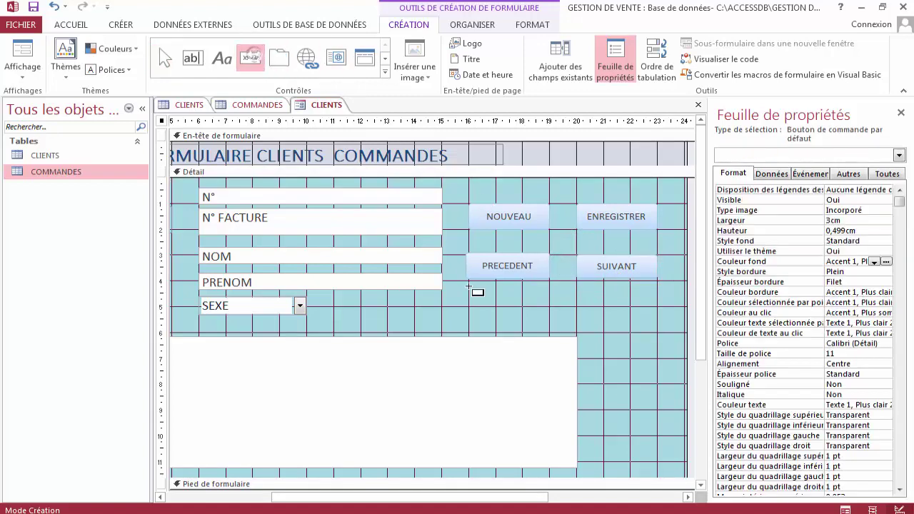
left_click_drag(469, 282, 551, 309)
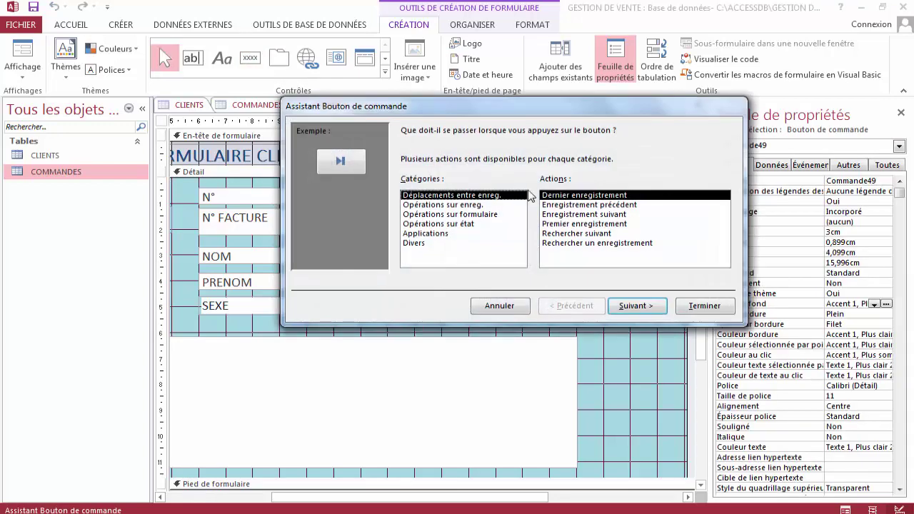
left_click(462, 205)
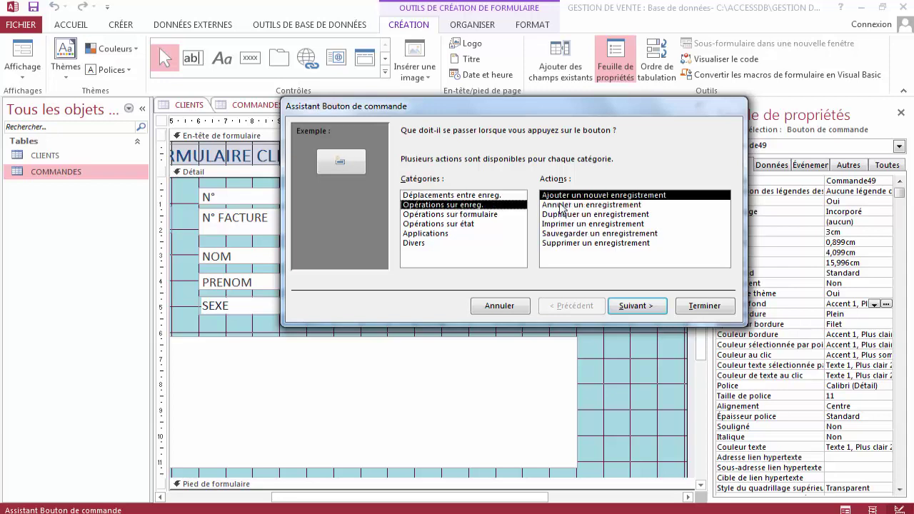
left_click(561, 206)
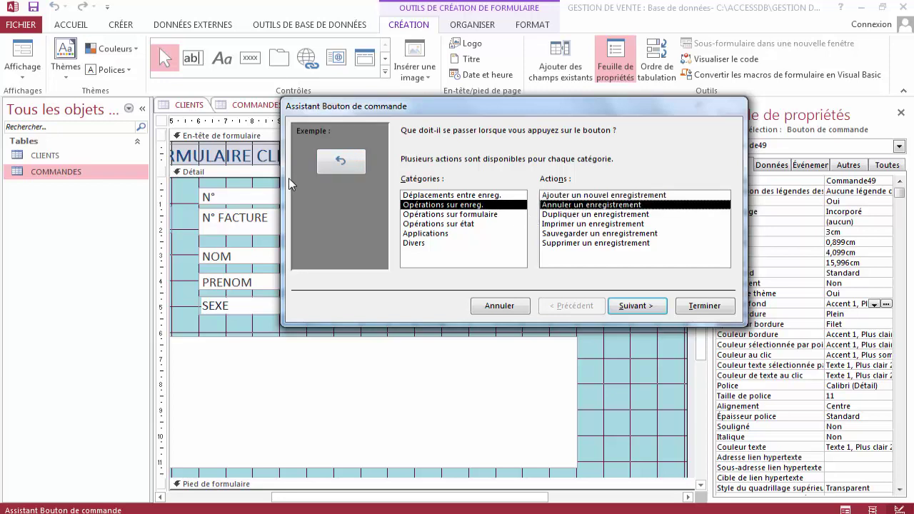
left_click(651, 305)
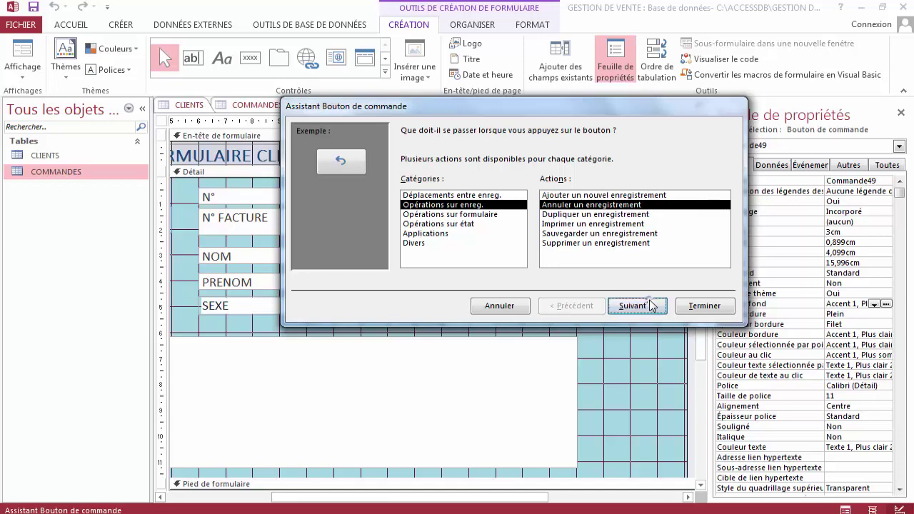
left_click(699, 305)
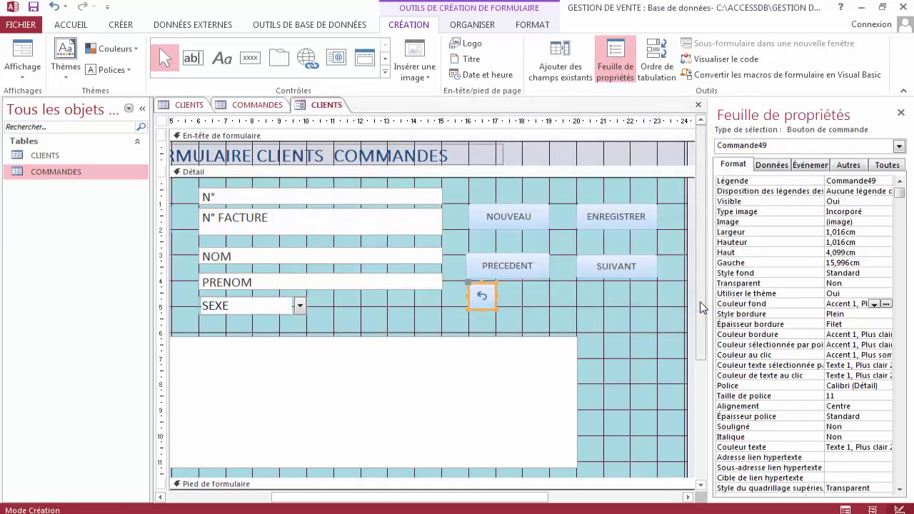
double_click(487, 299)
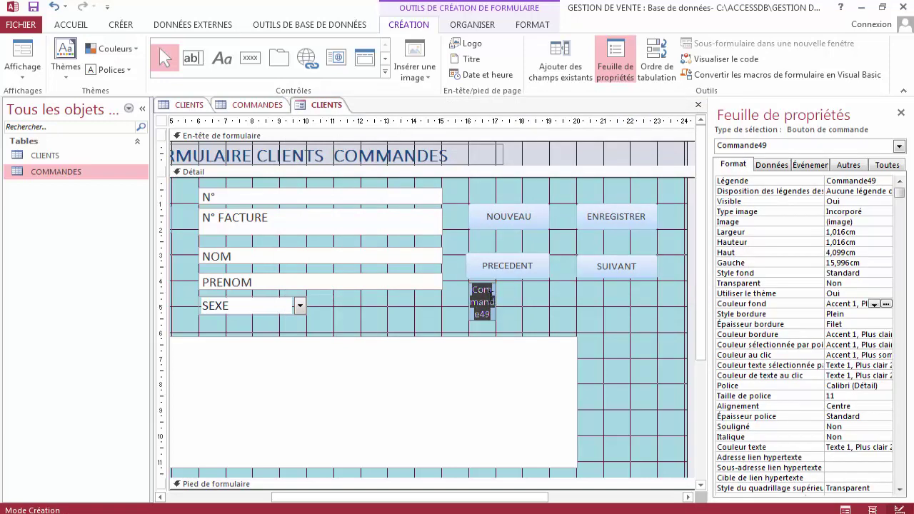
key("BackSpace")
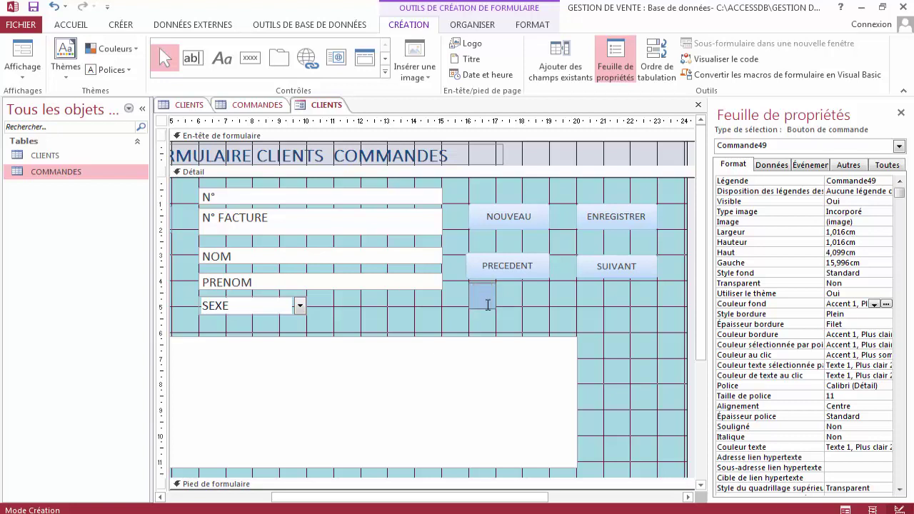
key("Caps_Lock")
type("ANNUL")
type("ER")
key("Return")
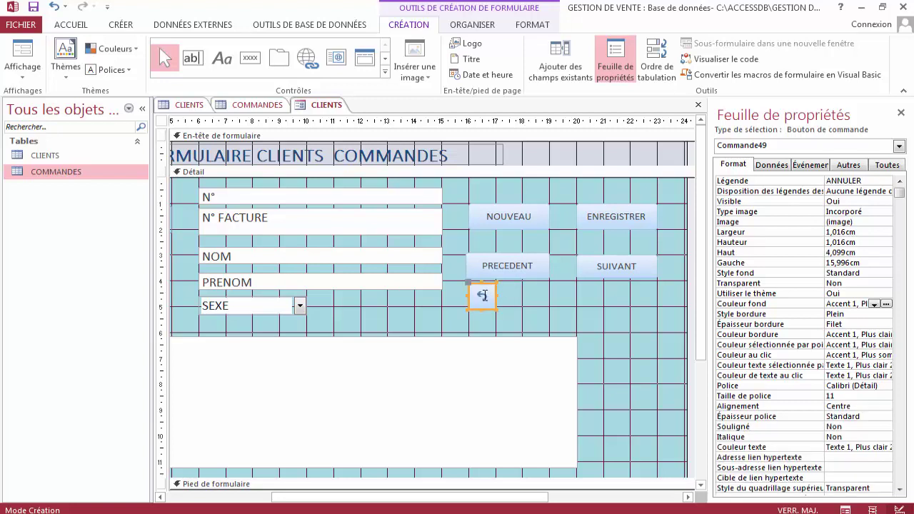
key("Delete")
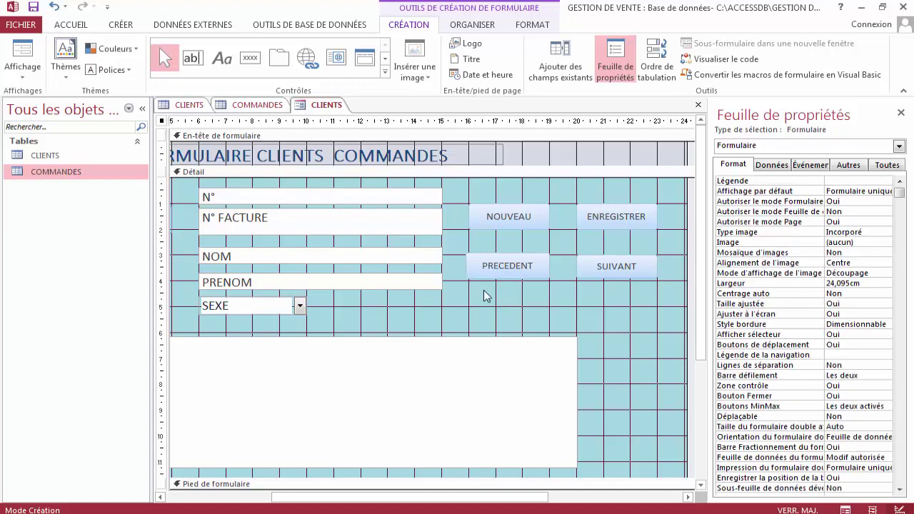
left_click(250, 57)
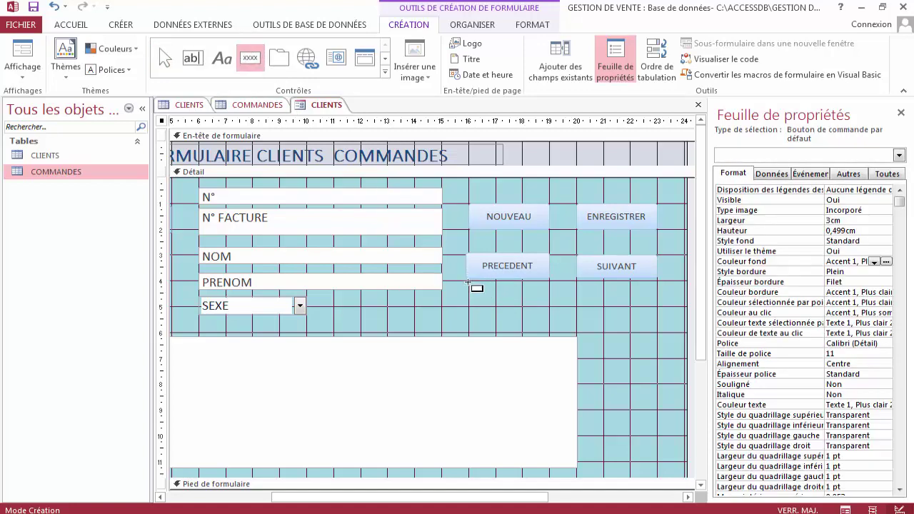
Step: Draw a button below PRECEDENT set to Opérations sur enreg. > Annuler un enregistrement
left_click_drag(467, 283, 548, 306)
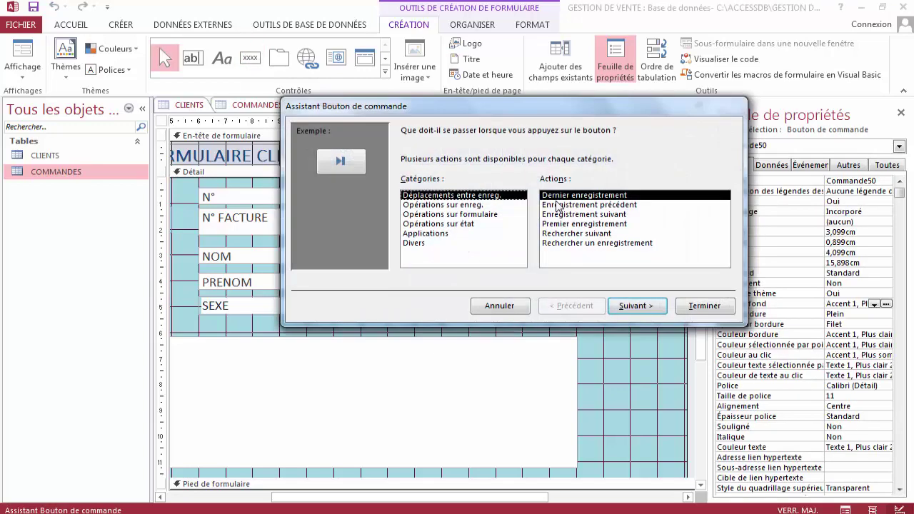
left_click(557, 204)
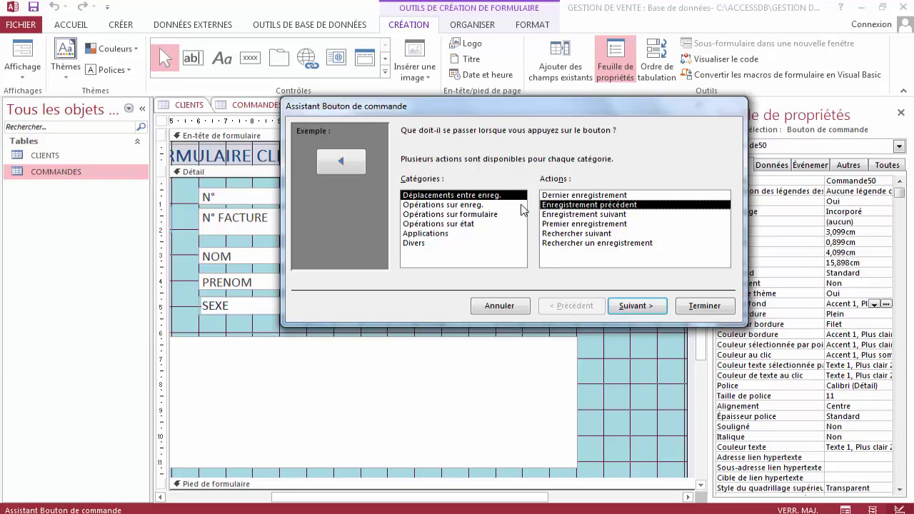
left_click(479, 196)
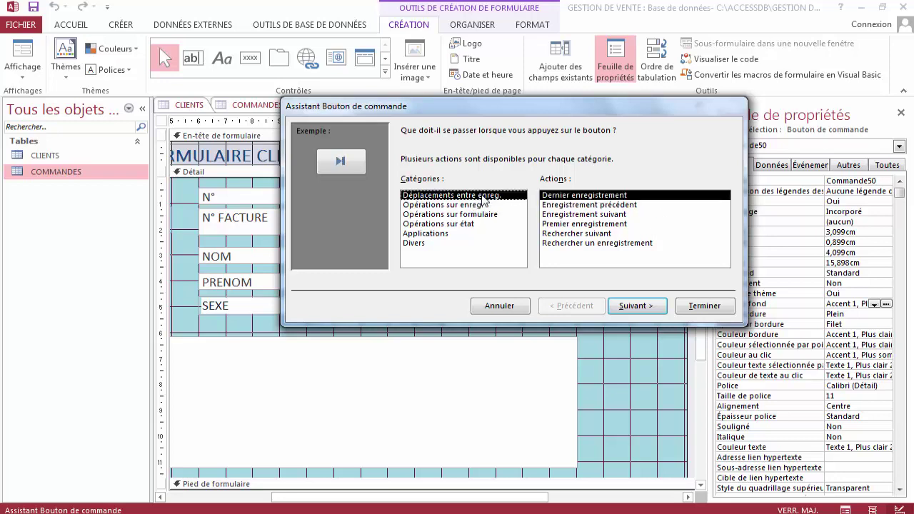
left_click(479, 205)
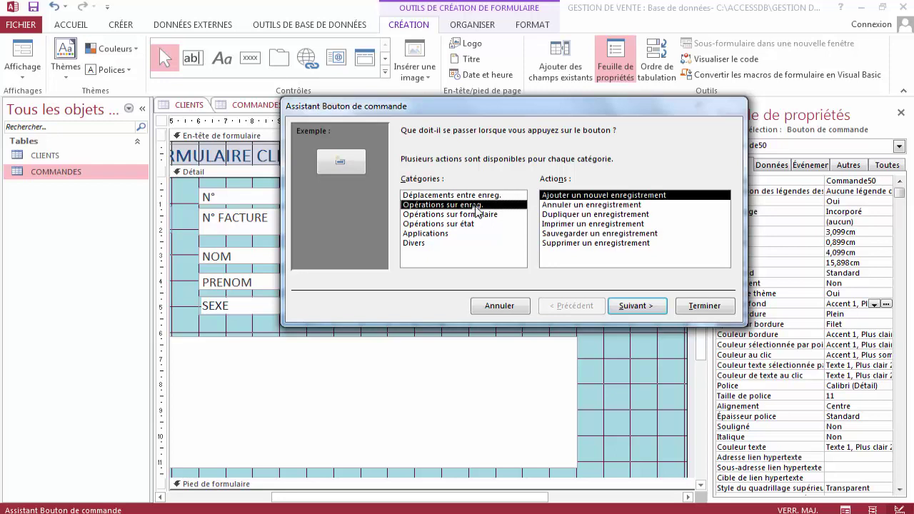
left_click(556, 205)
left_click(642, 314)
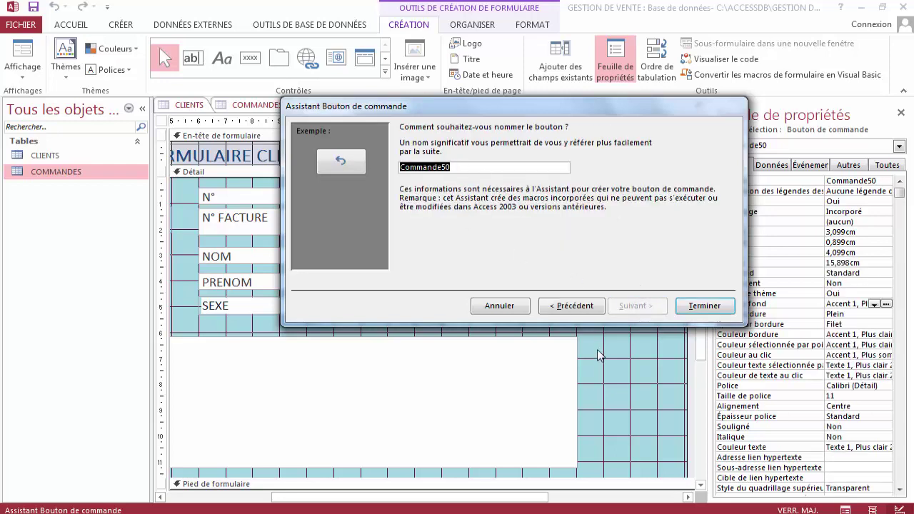
left_click(584, 307)
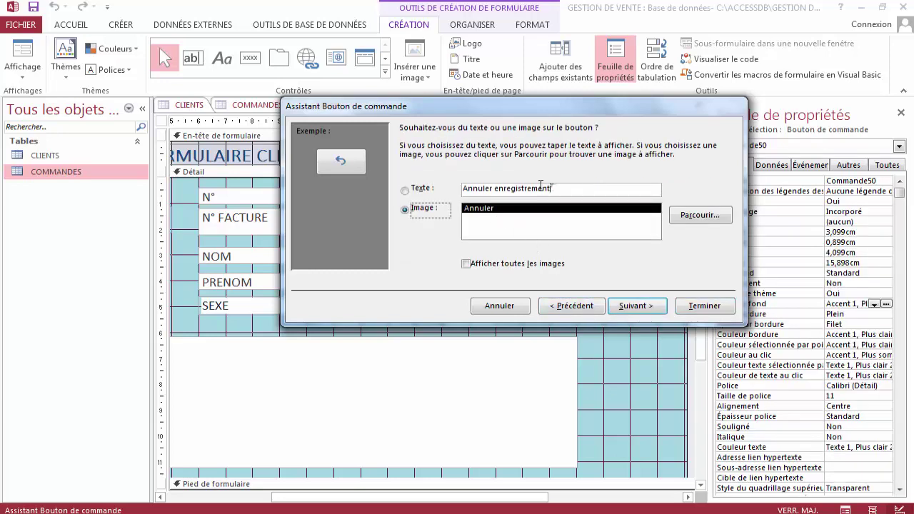
Step: Caption the button ANNULER, finish it, and widen and heighten it to match the others
left_click_drag(551, 188, 464, 189)
left_click(464, 189)
left_click_drag(551, 189, 469, 190)
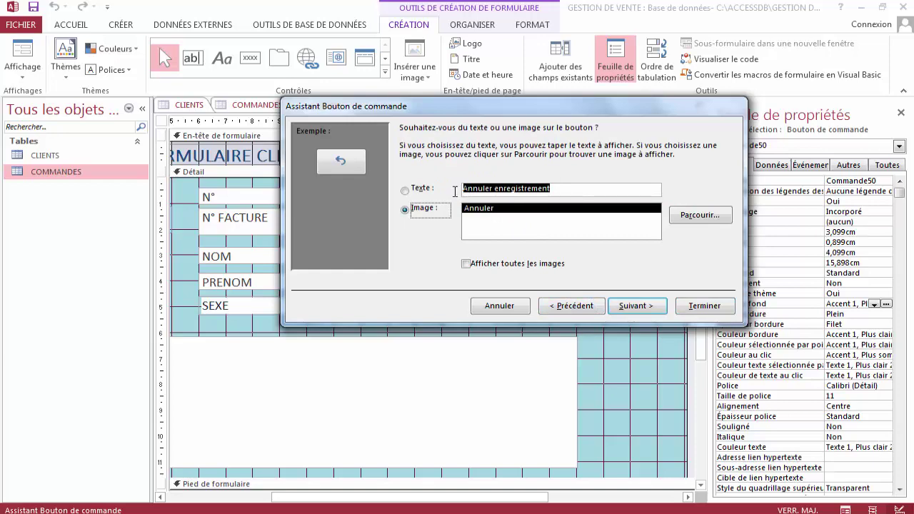
type("ANNUL")
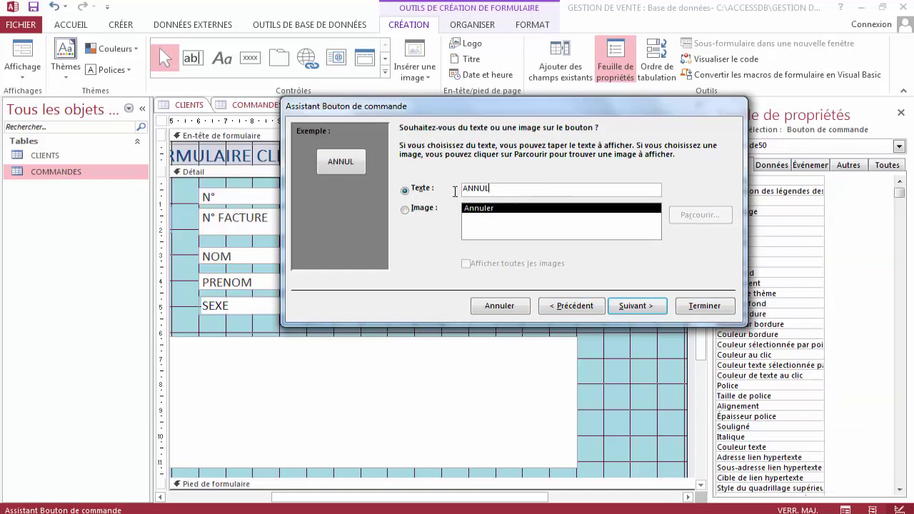
type("ER")
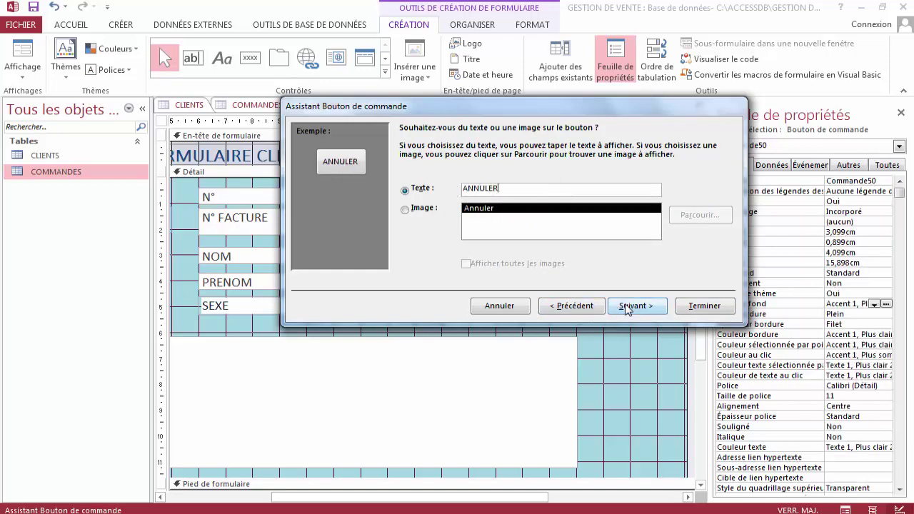
left_click(626, 307)
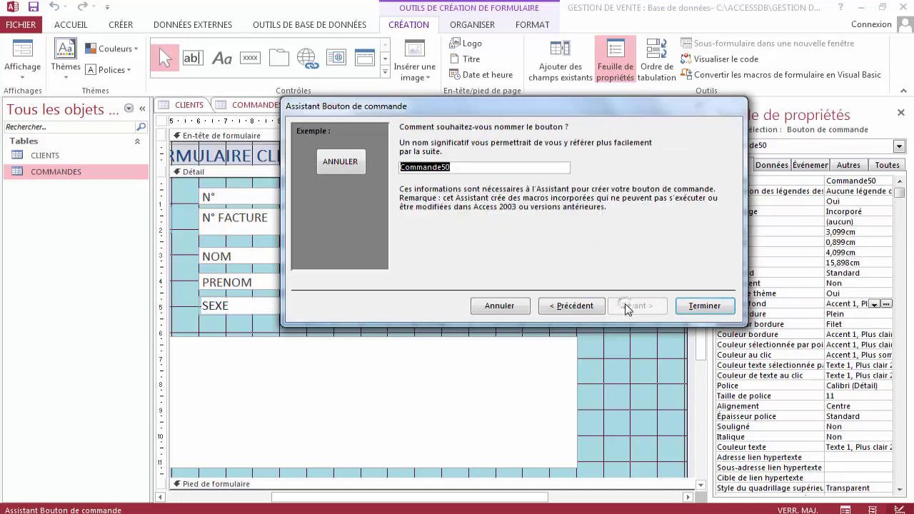
left_click(692, 307)
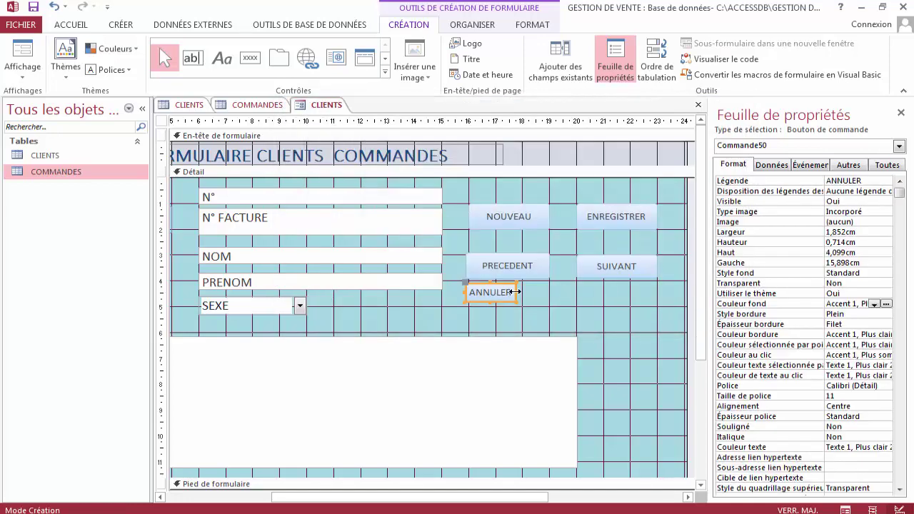
left_click_drag(528, 292, 550, 293)
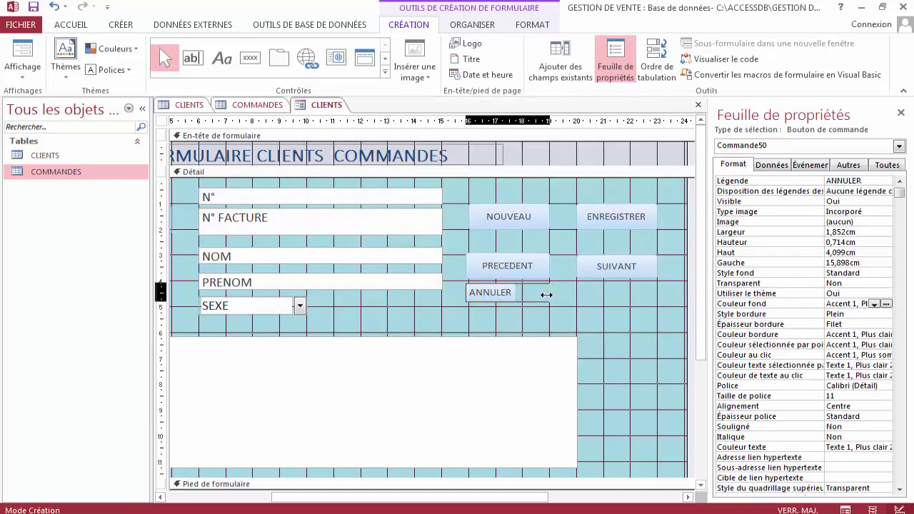
left_click_drag(506, 304, 507, 309)
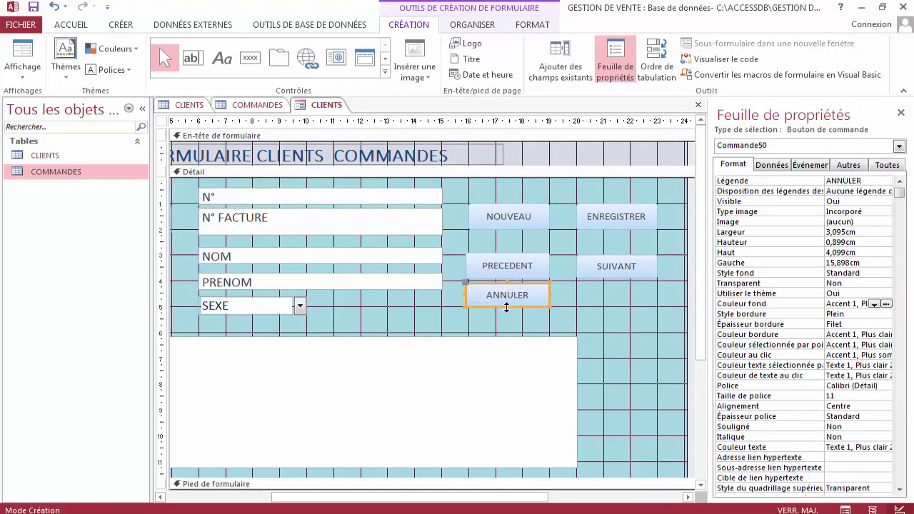
left_click(250, 57)
Step: Draw a button below SUIVANT that deletes the current record
left_click_drag(572, 286, 658, 308)
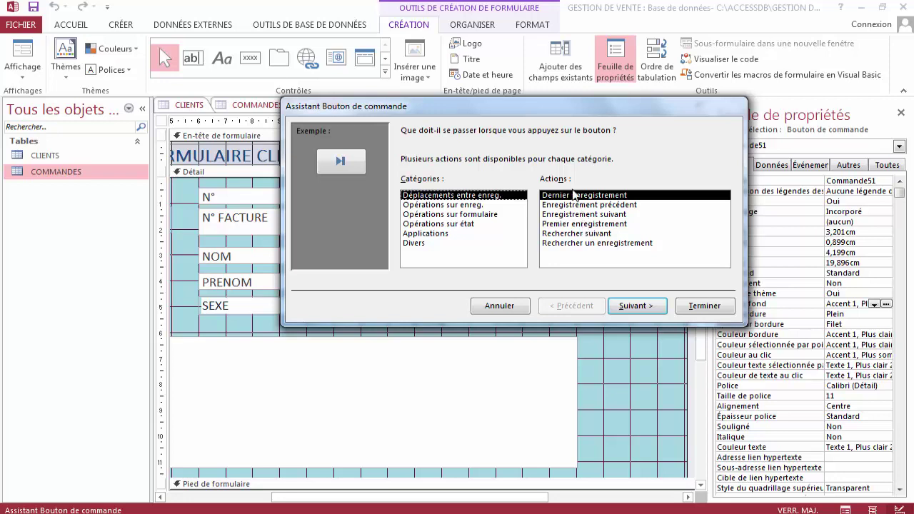
left_click(461, 205)
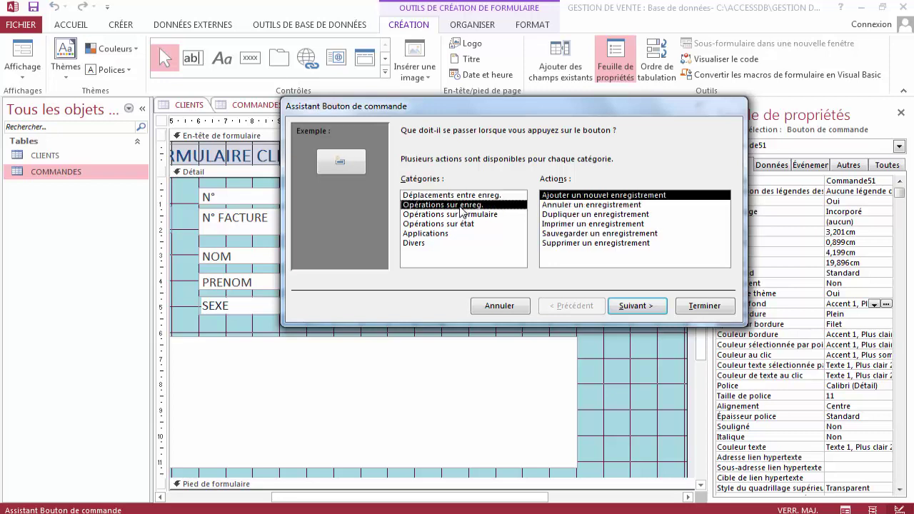
left_click(562, 243)
left_click(637, 307)
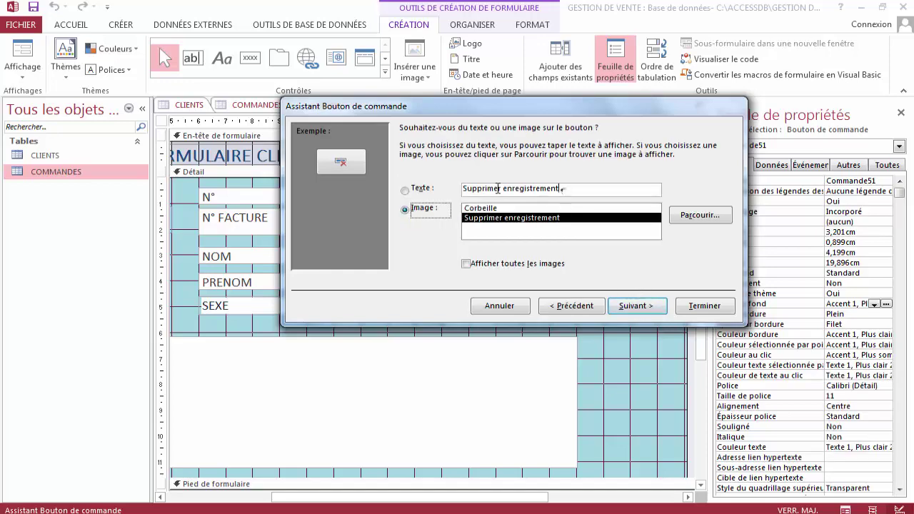
Step: Caption it SUPPRIMER, finish the wizard, and widen it to 3.095 × 0.794 cm
left_click(498, 187)
type("S")
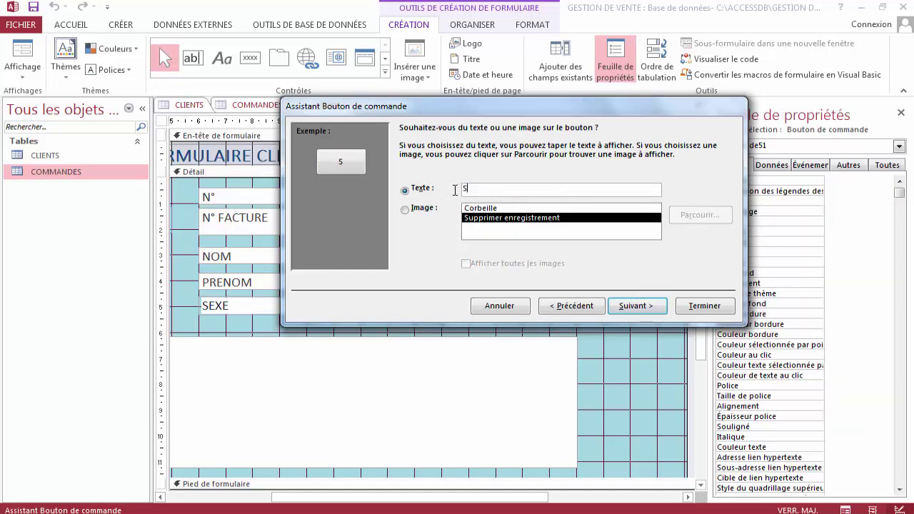
type("UPPRIM")
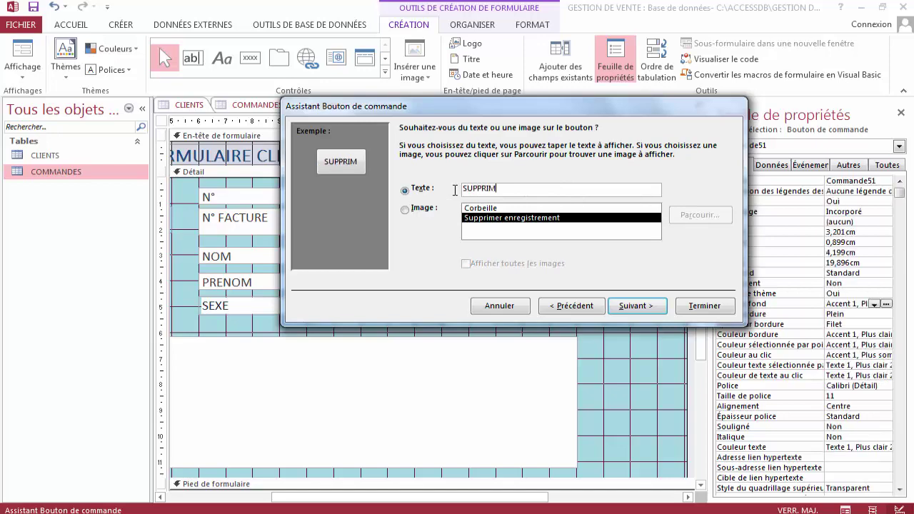
type("ER")
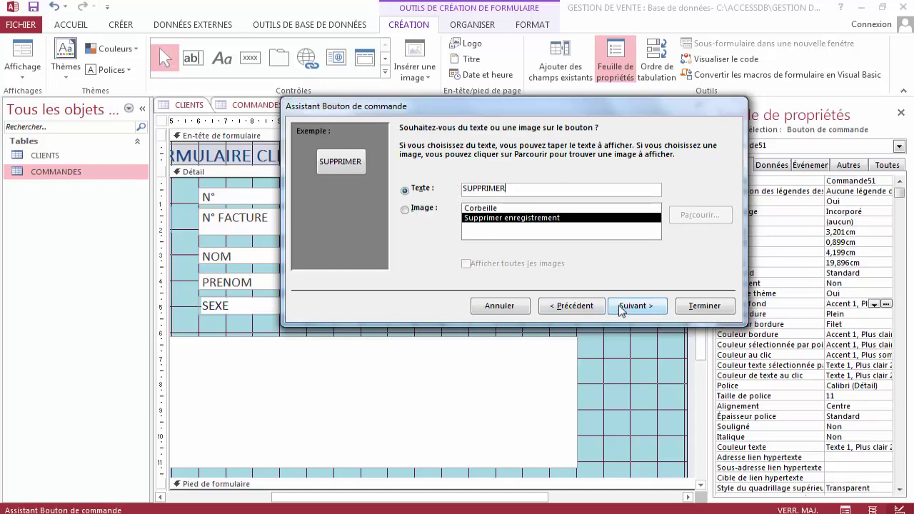
left_click(630, 307)
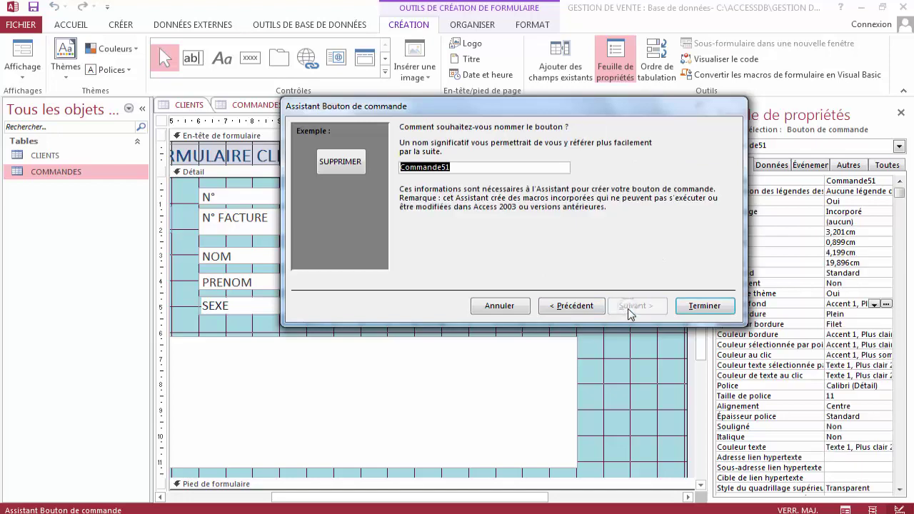
left_click(548, 307)
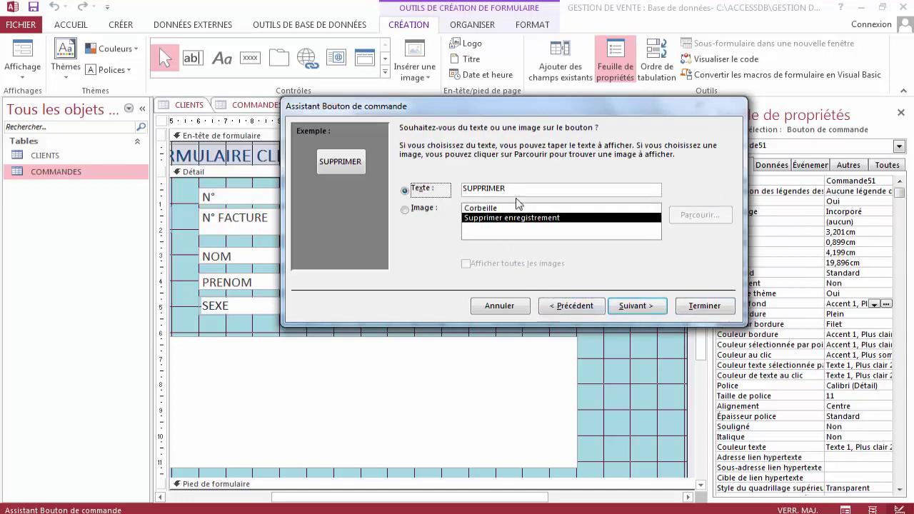
left_click(636, 305)
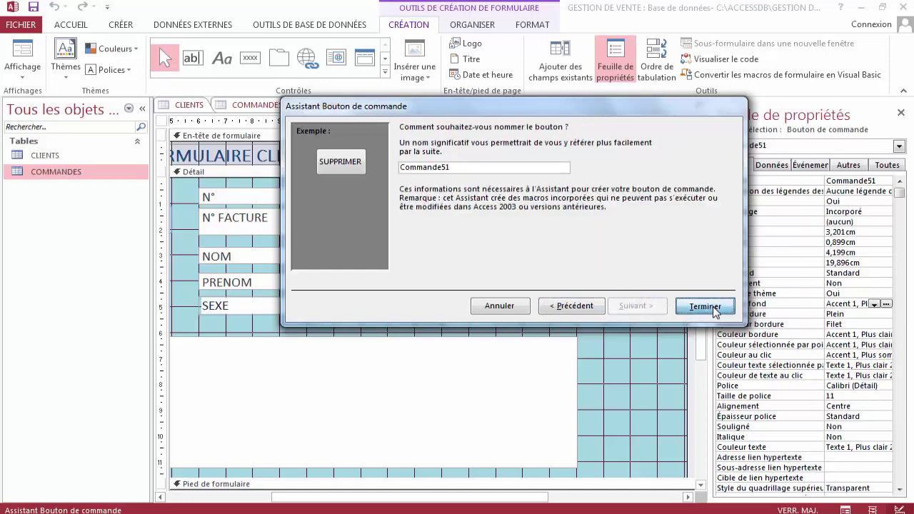
left_click(705, 307)
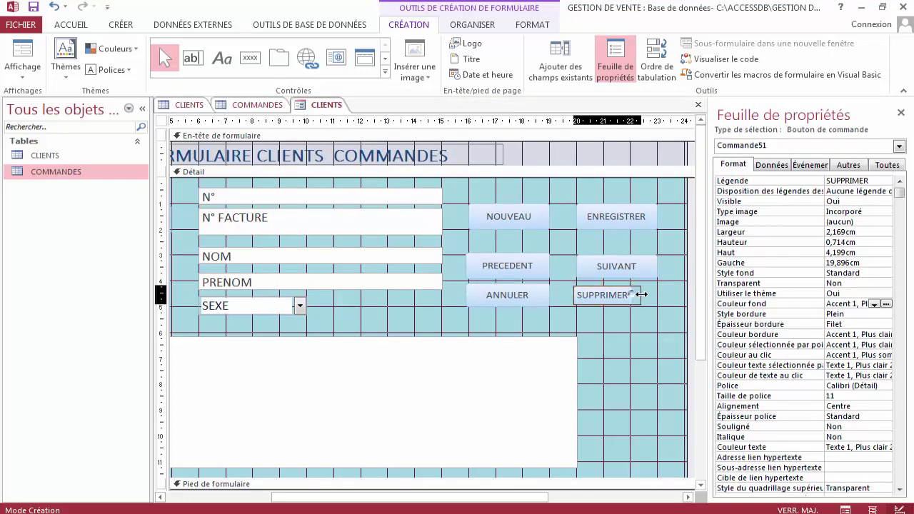
mouse_move(633, 296)
left_mouse_down()
mouse_move(655, 295)
mouse_move(615, 308)
left_mouse_up()
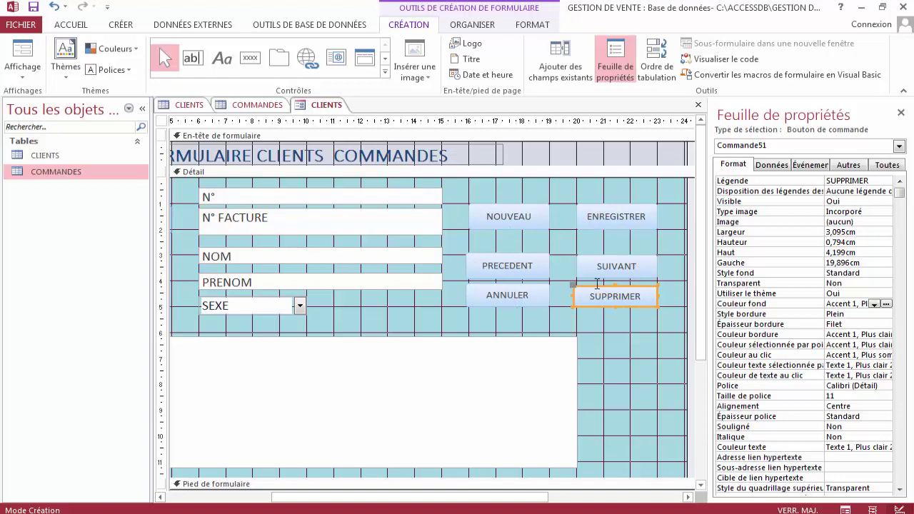
Step: Draw a button below ANNULER and try a form-printing action
left_click(250, 57)
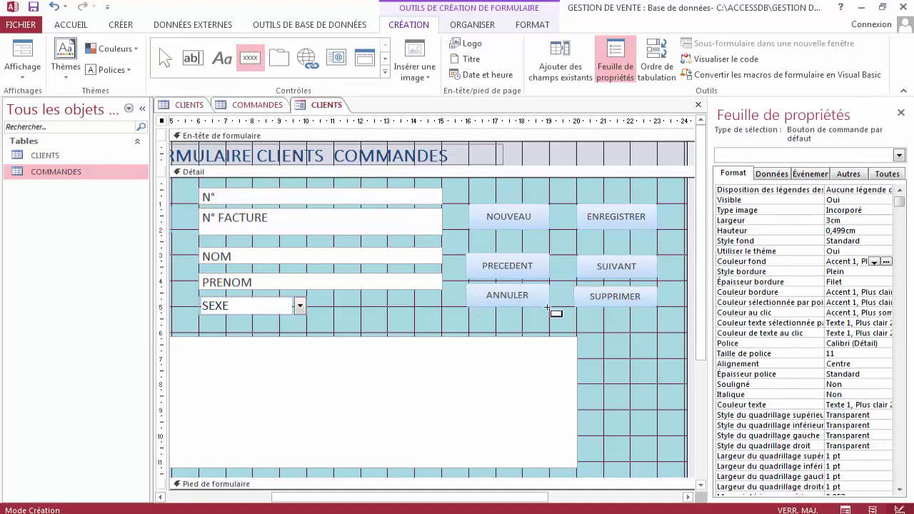
left_click_drag(466, 307, 550, 332)
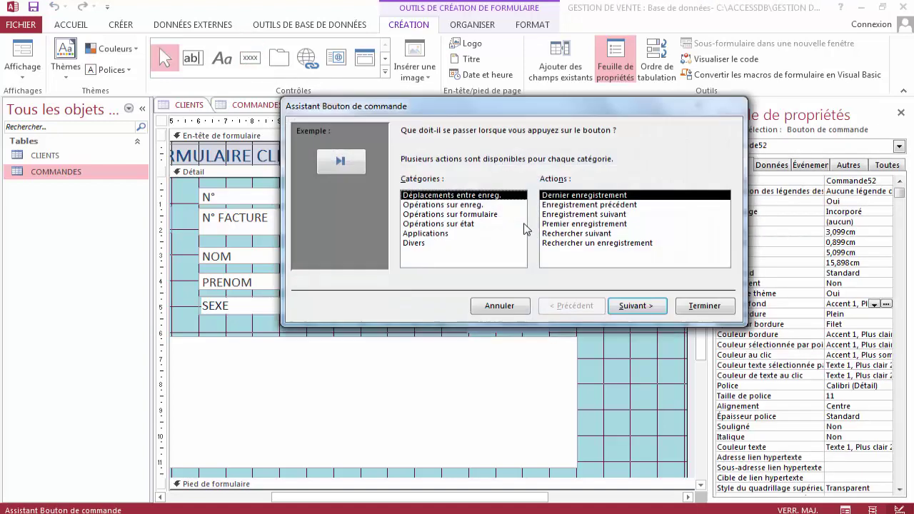
left_click(451, 215)
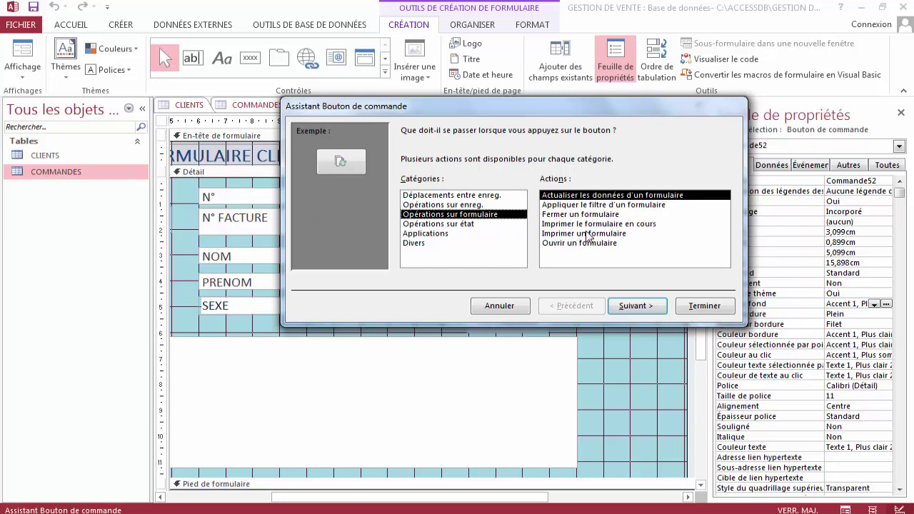
left_click(585, 234)
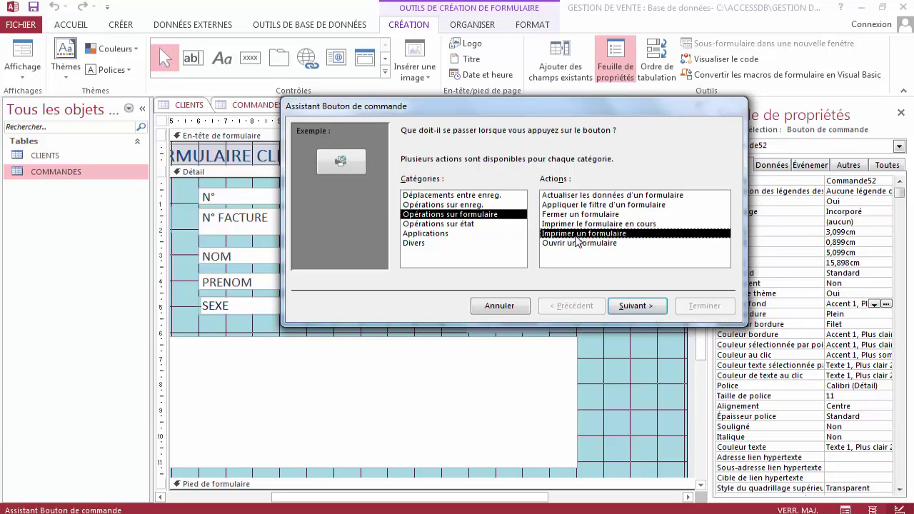
left_click(637, 305)
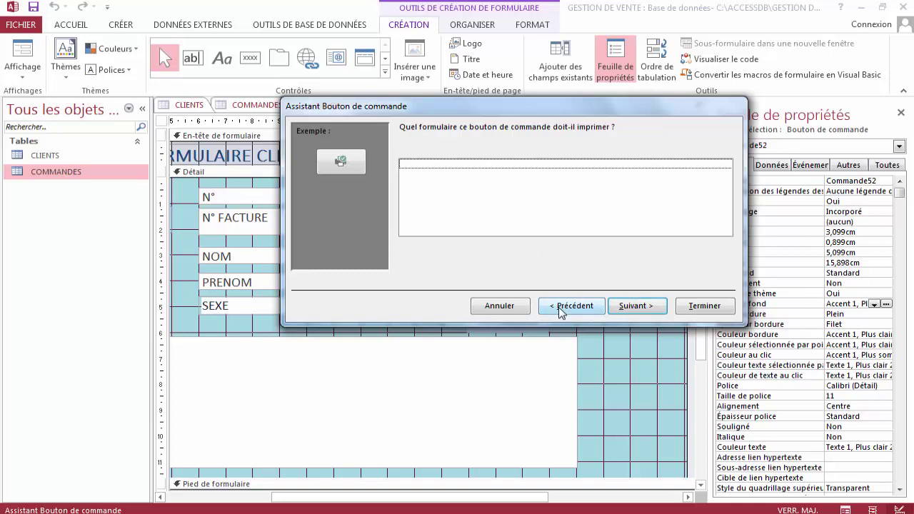
left_click(575, 312)
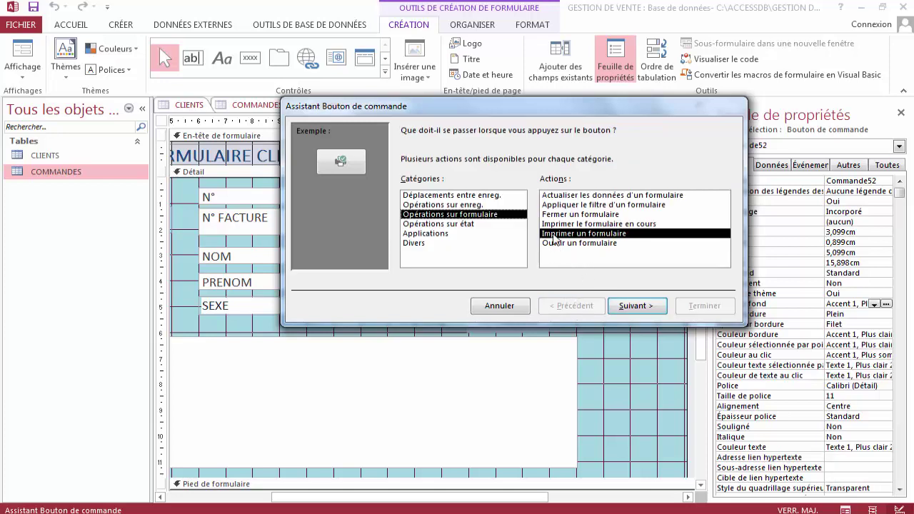
Step: Settle on Opérations sur formulaire > Imprimer le formulaire en cours and select the suggested text caption
left_click(472, 214)
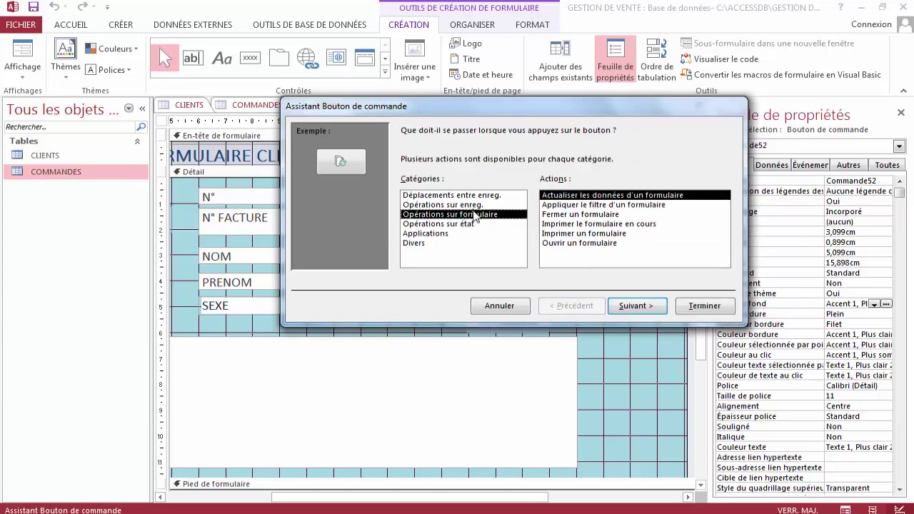
left_click(477, 225)
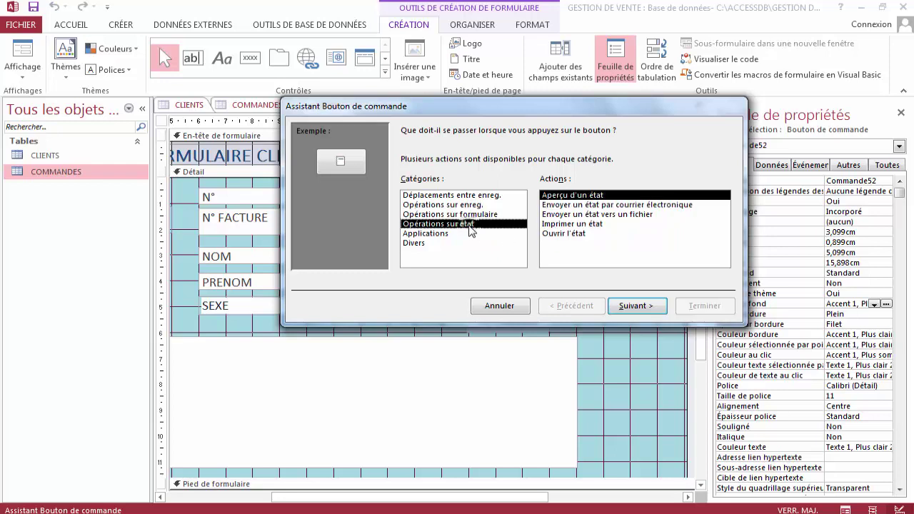
left_click(454, 233)
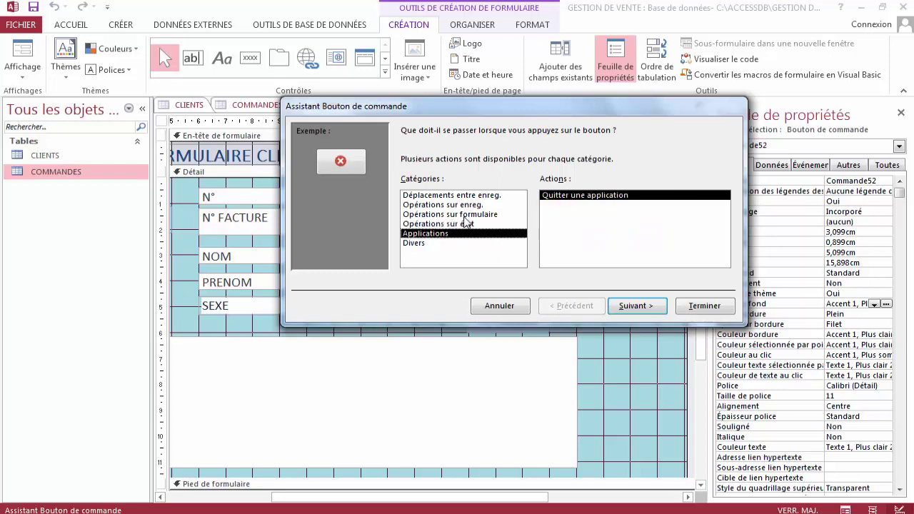
left_click(465, 217)
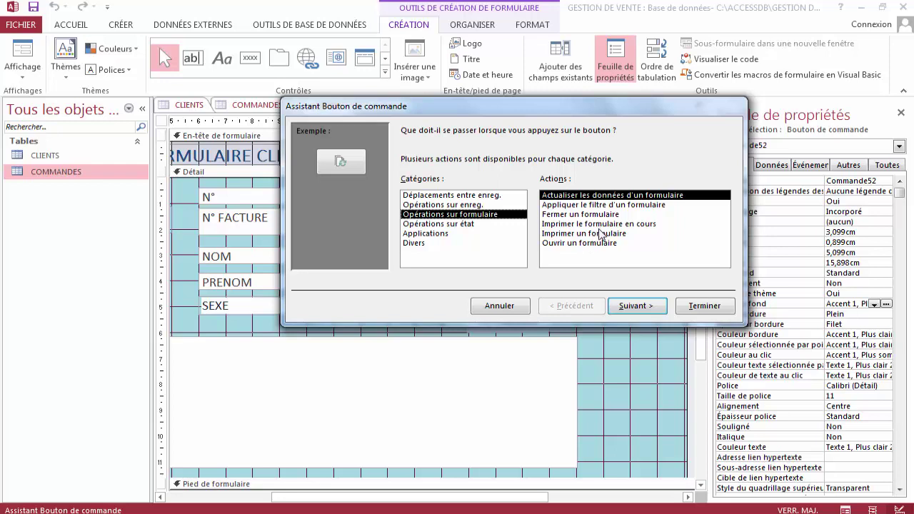
left_click(613, 224)
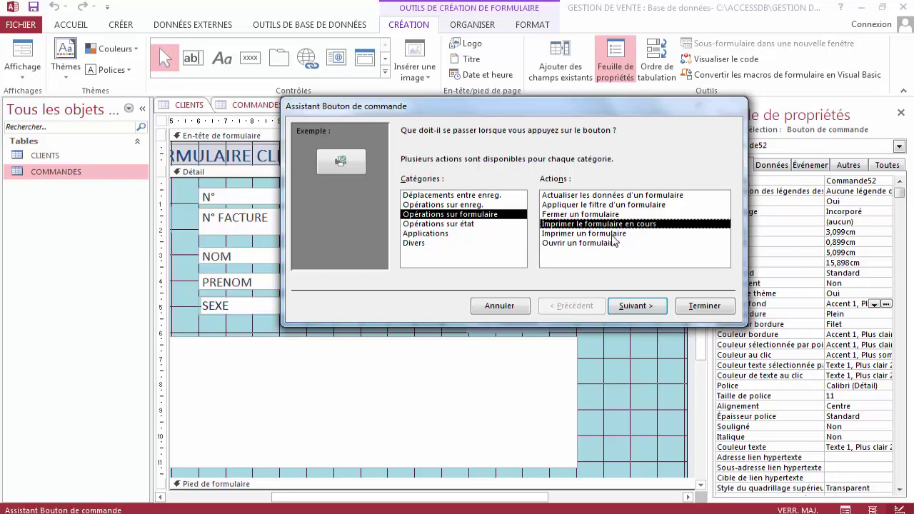
left_click(614, 234)
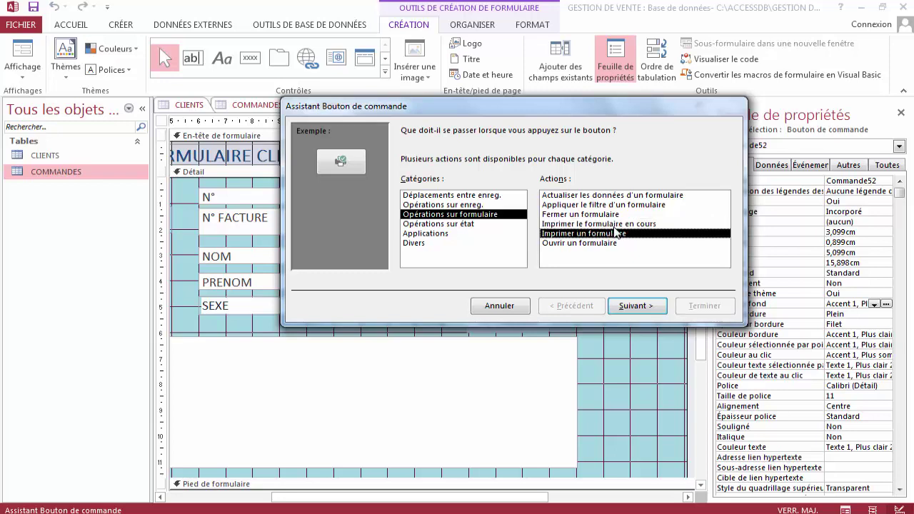
left_click(616, 225)
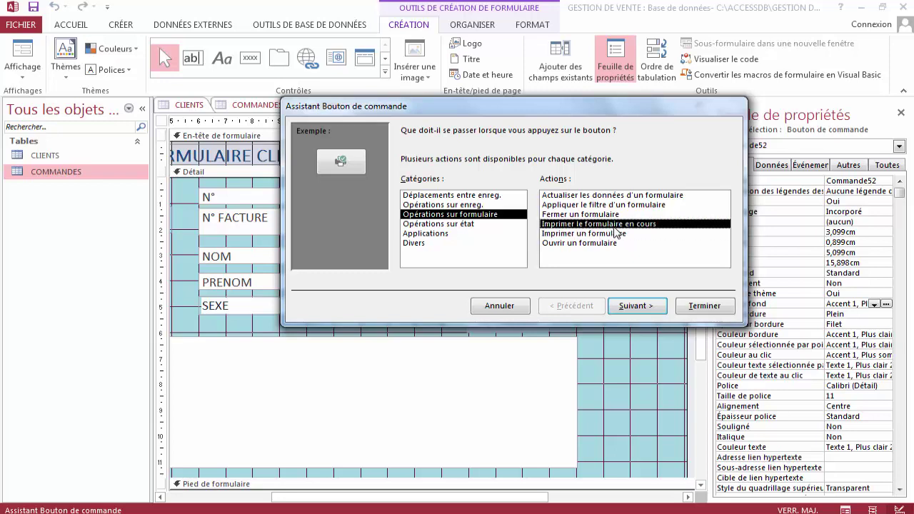
left_click(616, 233)
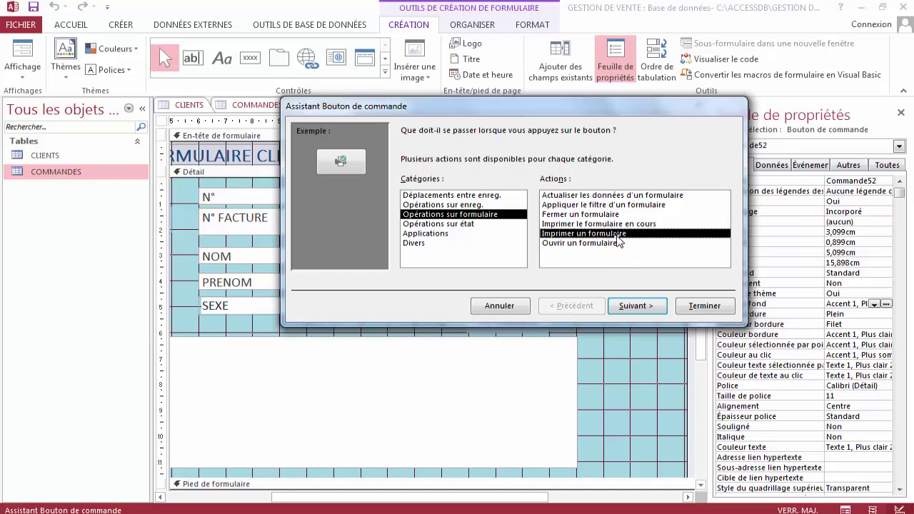
left_click(638, 307)
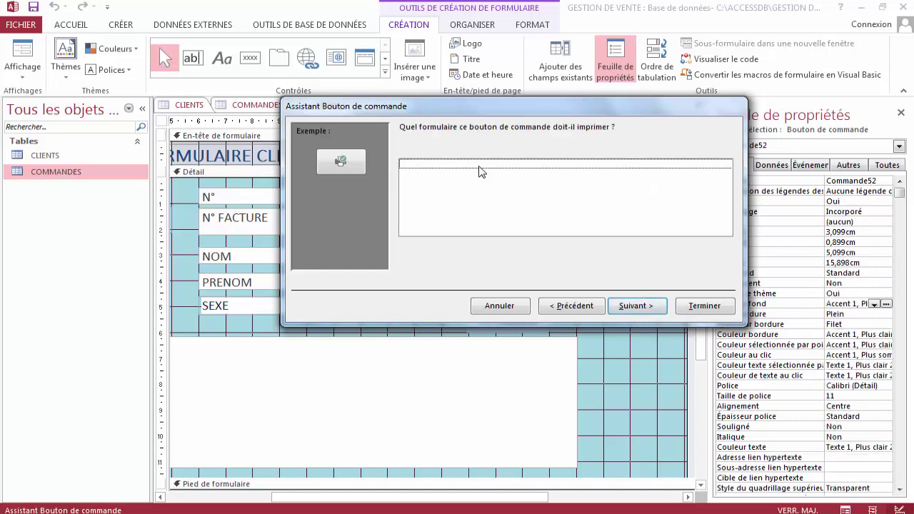
left_click(569, 306)
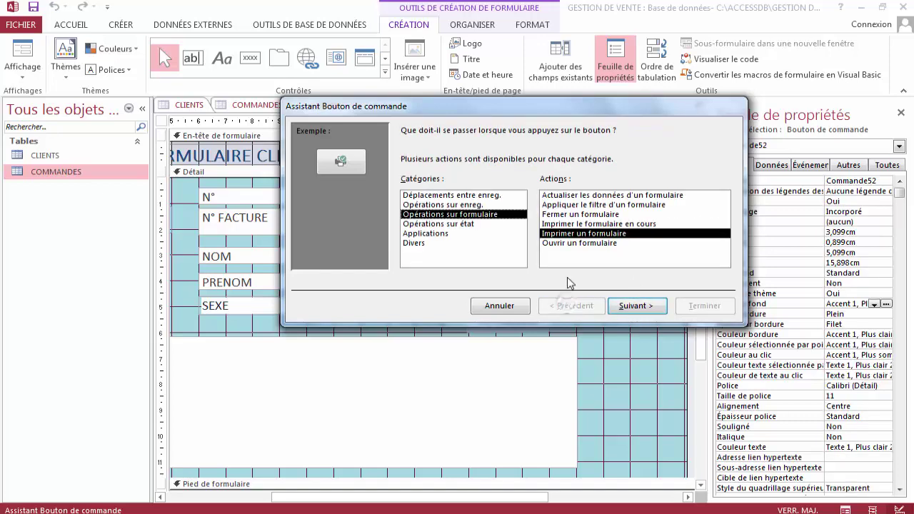
left_click(580, 223)
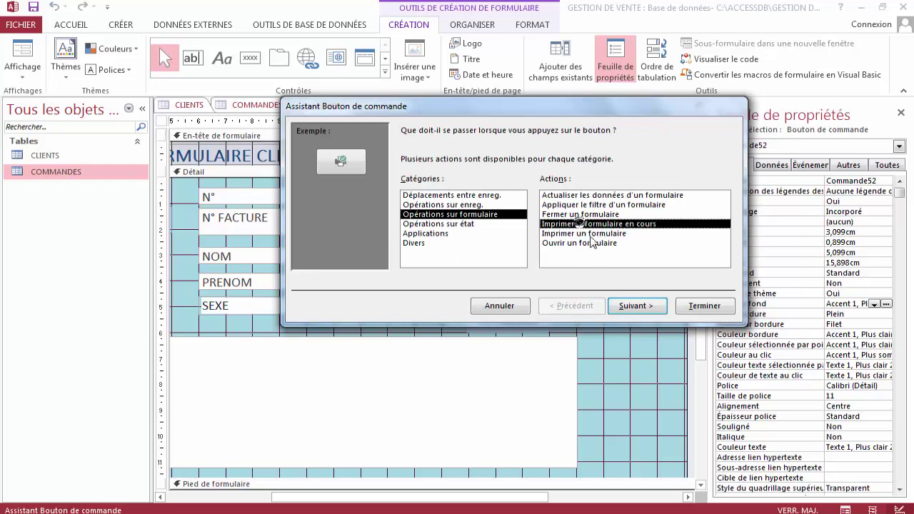
left_click(625, 306)
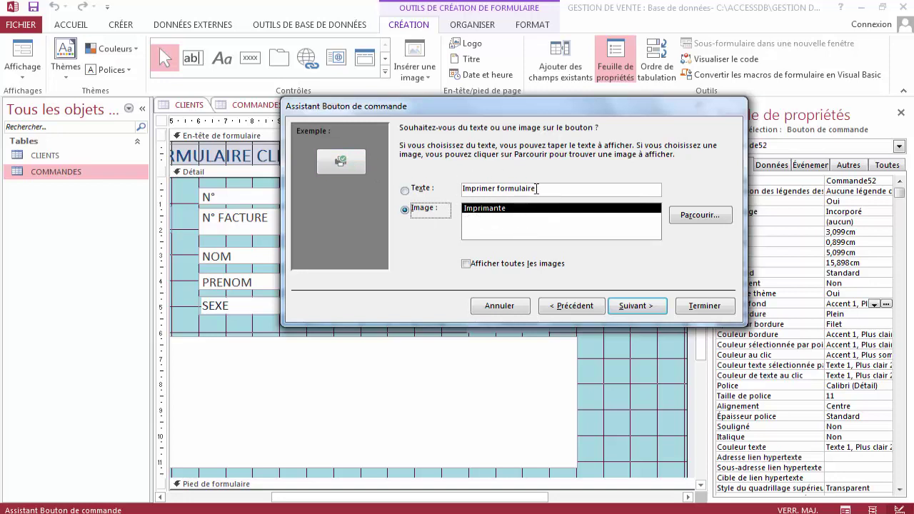
left_click_drag(537, 188, 456, 188)
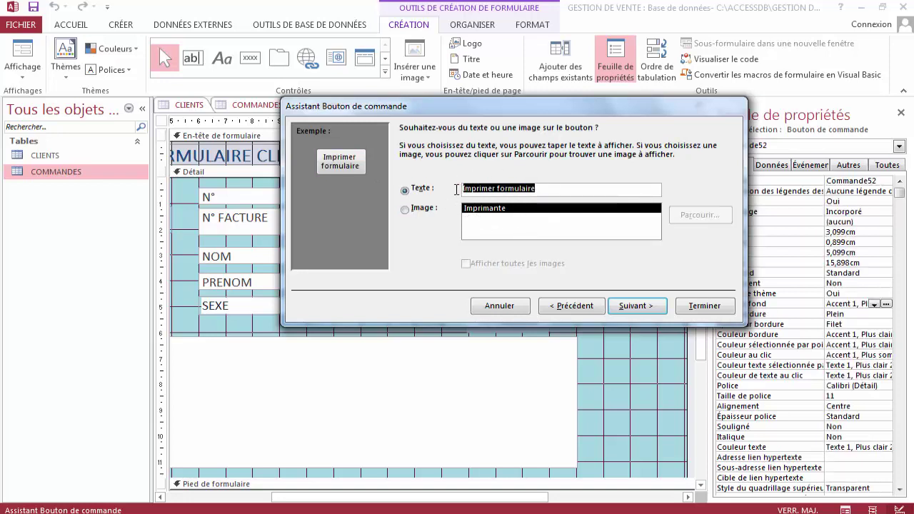
Step: Caption the print button IMPRIMER and finish the wizard
type("IMPRIM")
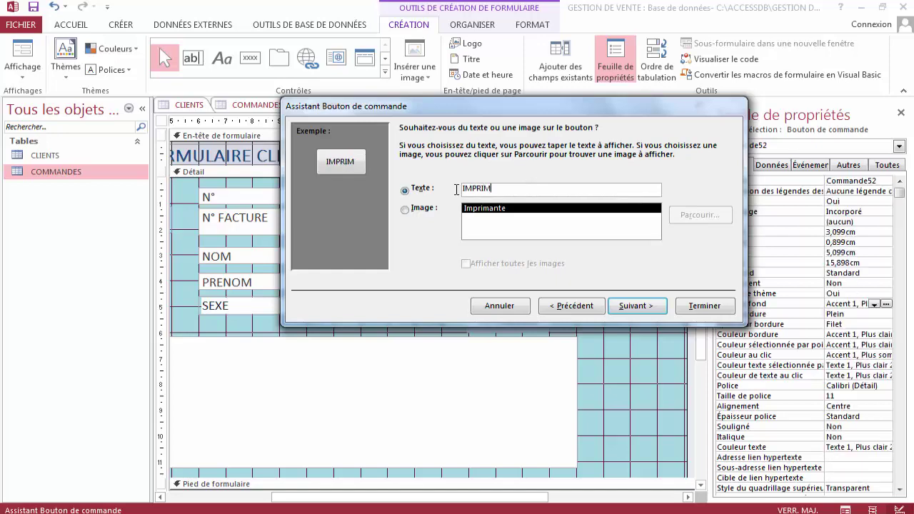
type("ER")
left_click(635, 307)
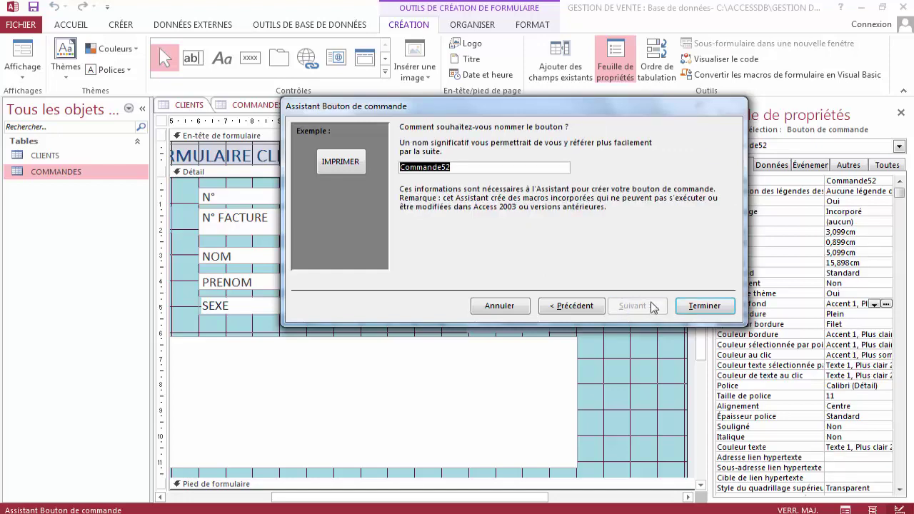
left_click(696, 308)
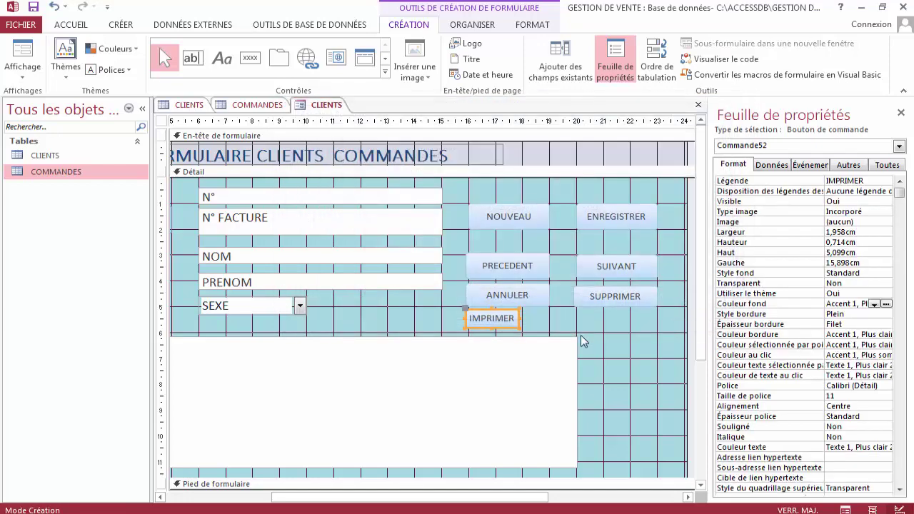
Step: Shift and widen the IMPRIMER button to match the other buttons
left_click_drag(463, 322, 471, 312)
left_click_drag(522, 332, 553, 332)
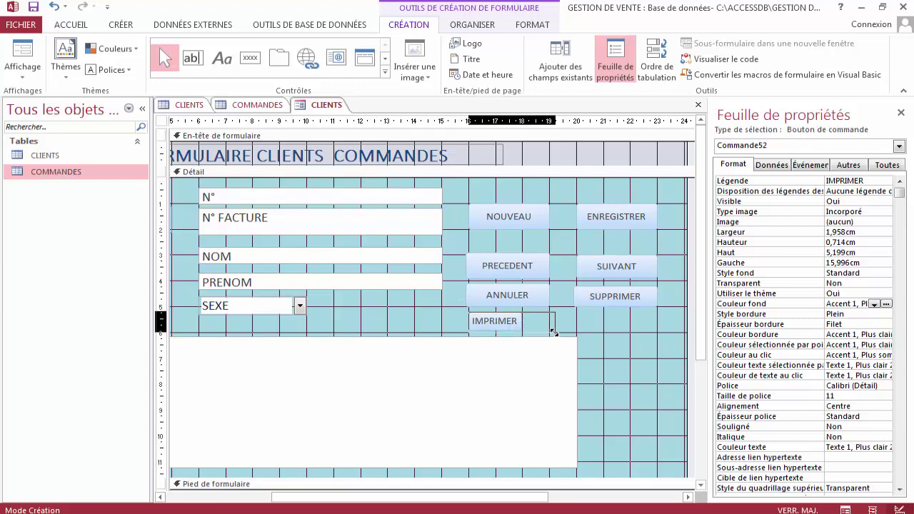
left_click_drag(554, 332, 550, 334)
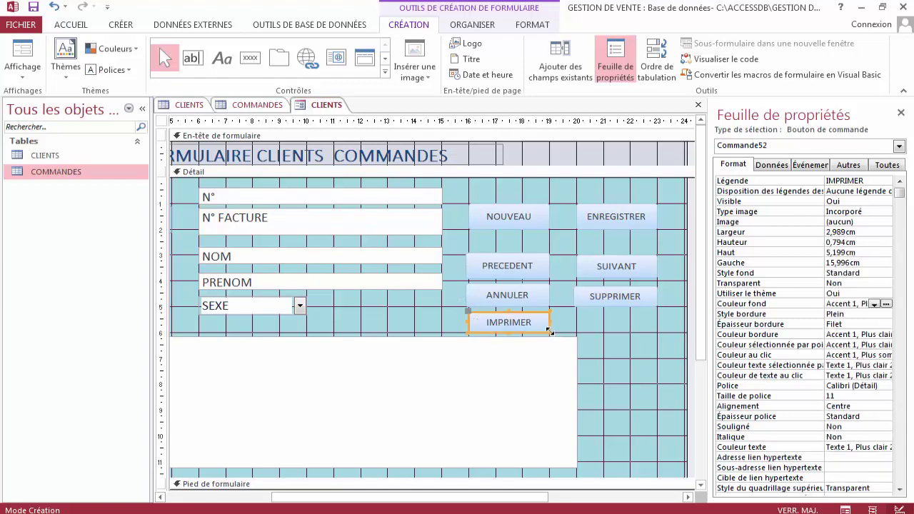
Step: Move the Table.COMMANDES subform down so its top sits at 7.898 cm
left_click(506, 349)
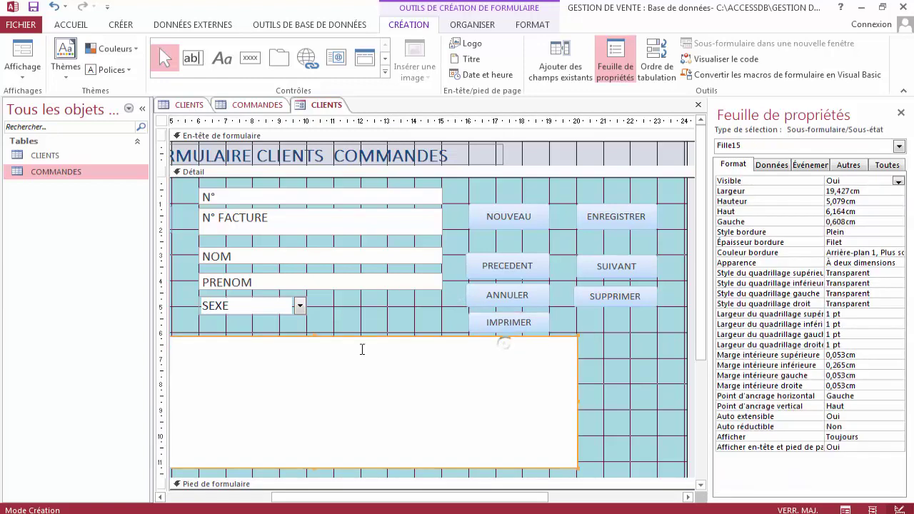
left_click_drag(444, 497, 338, 497)
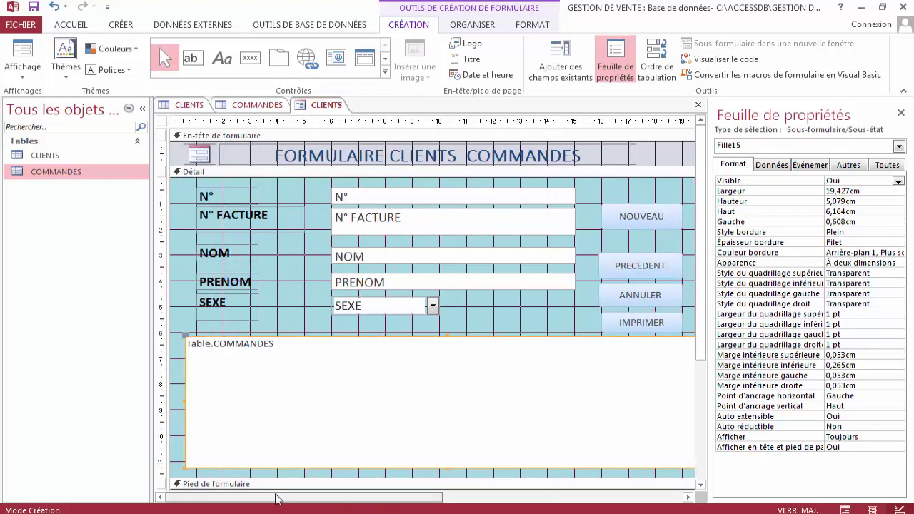
left_click_drag(178, 328, 180, 335)
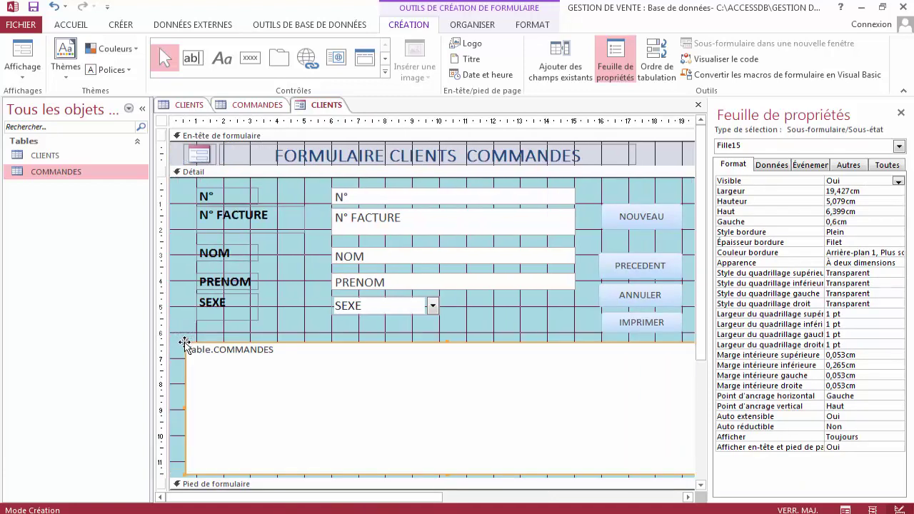
left_click_drag(448, 477, 448, 493)
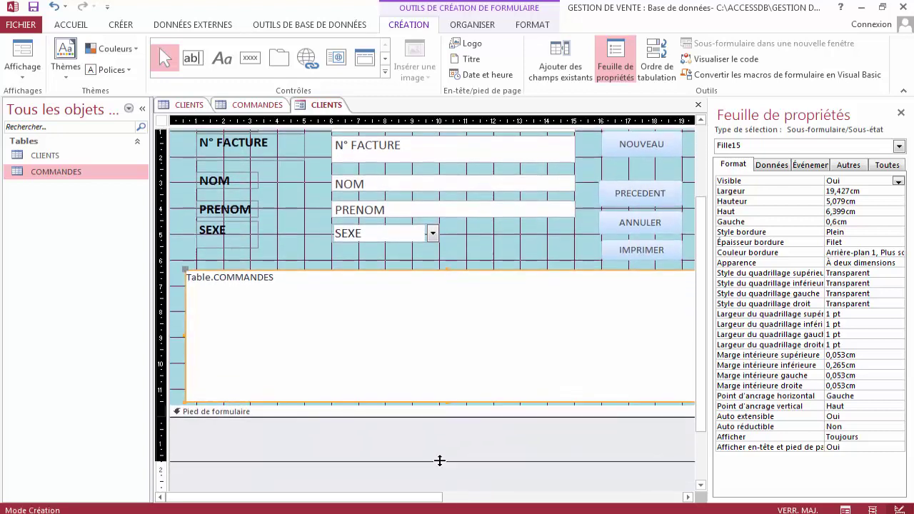
left_click_drag(448, 492, 440, 461)
left_click_drag(185, 270, 186, 309)
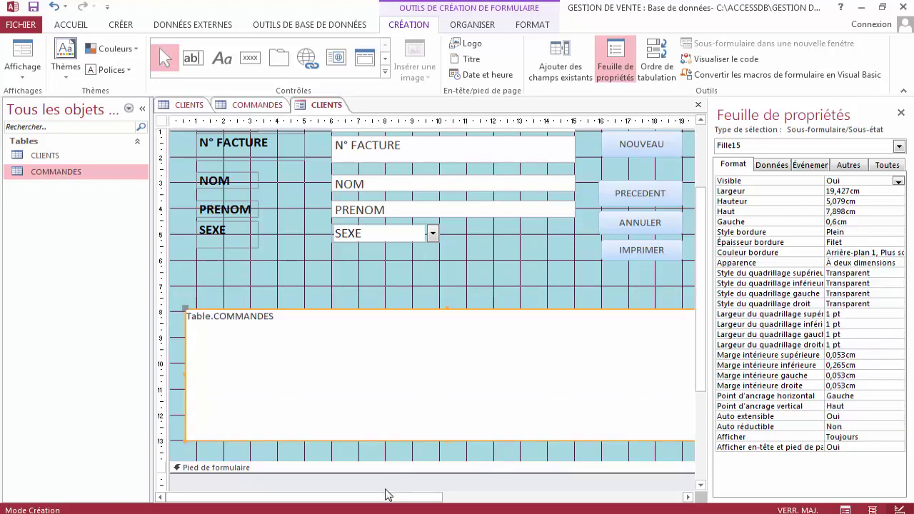
left_click_drag(386, 496, 538, 496)
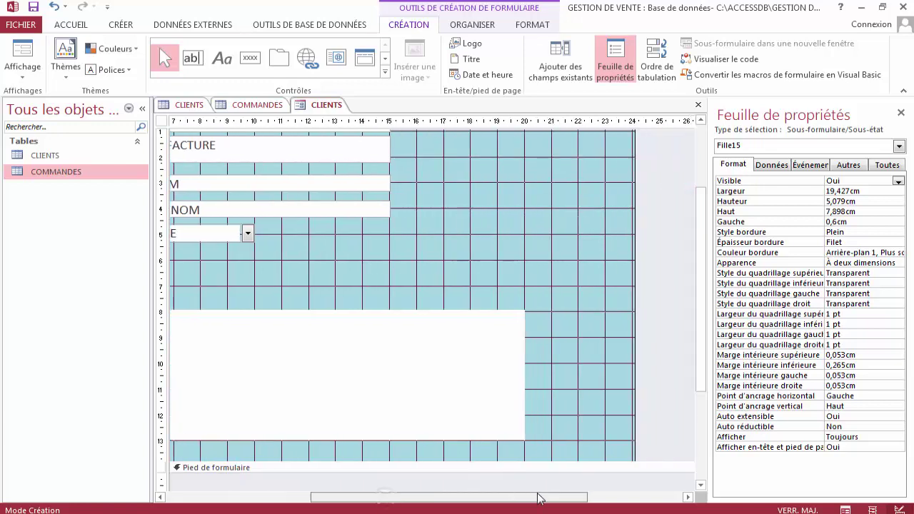
left_click(447, 254)
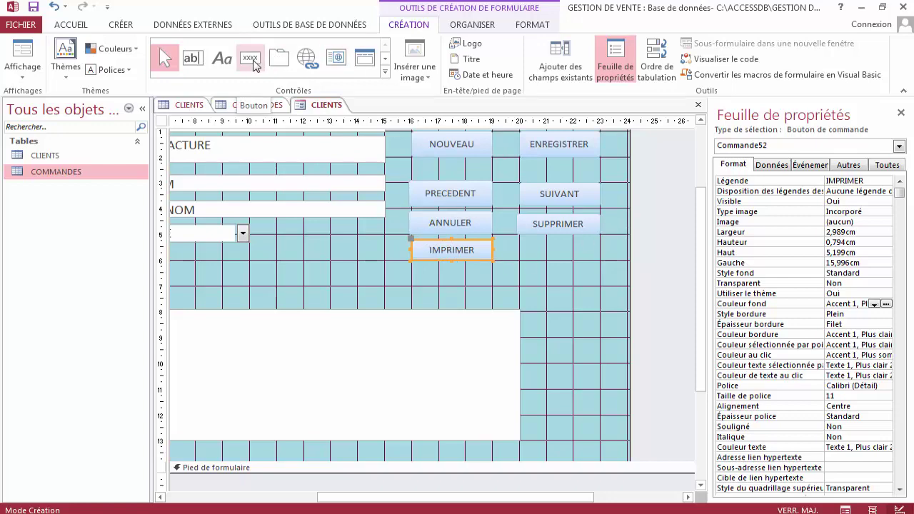
Step: Draw a button below SUPPRIMER with the Fermer un formulaire action and the text caption FERMER
left_click(252, 59)
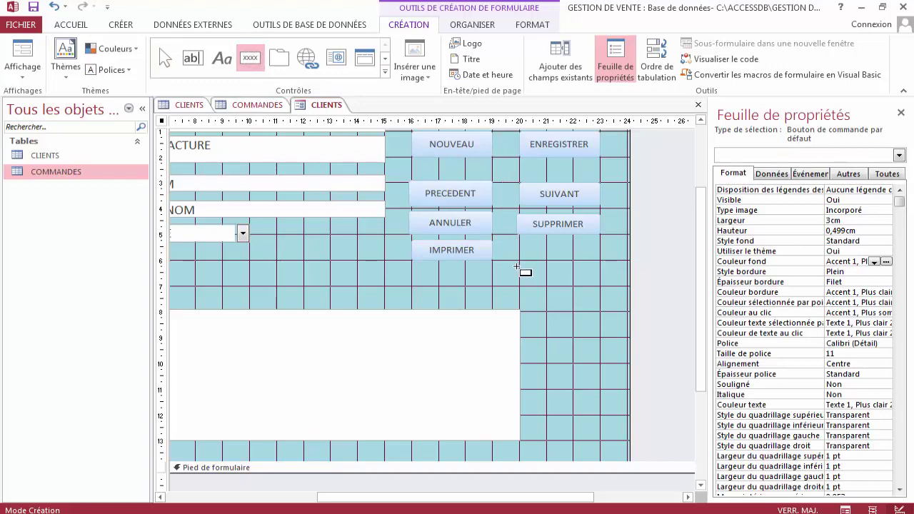
left_click_drag(517, 267, 600, 289)
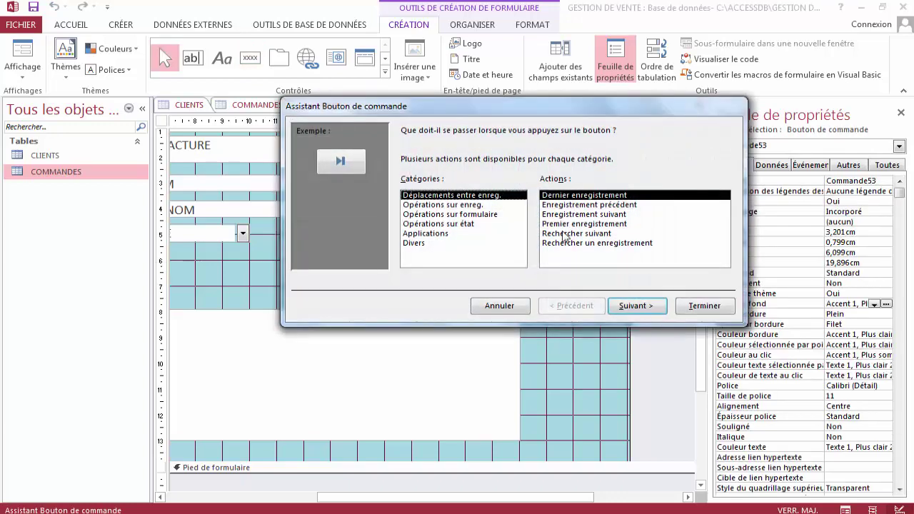
left_click(457, 214)
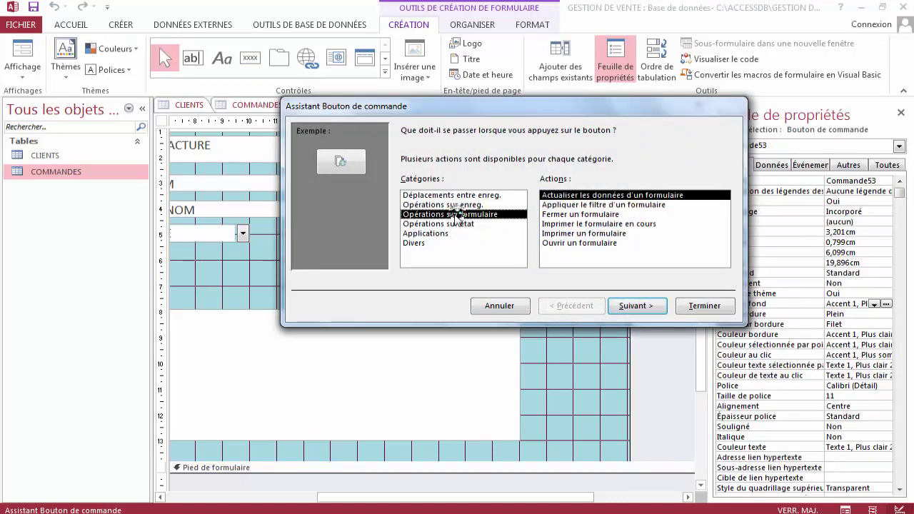
left_click(555, 215)
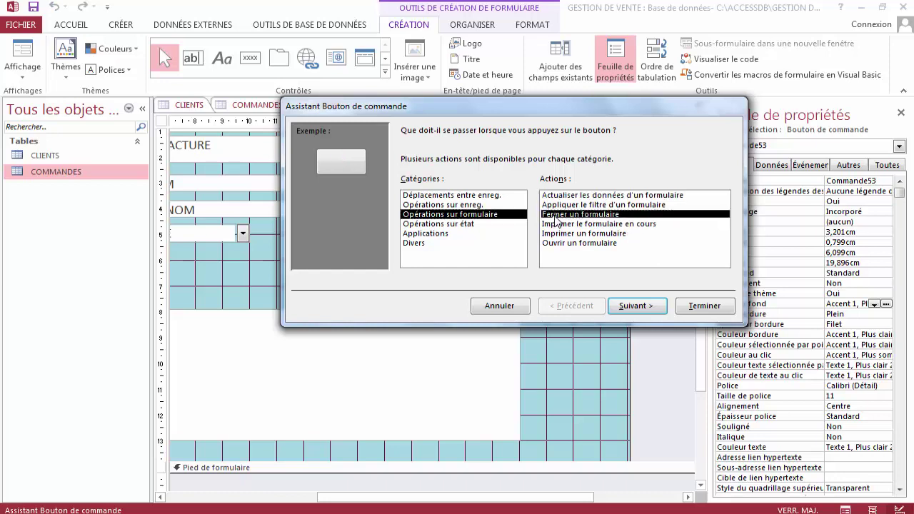
left_click(635, 306)
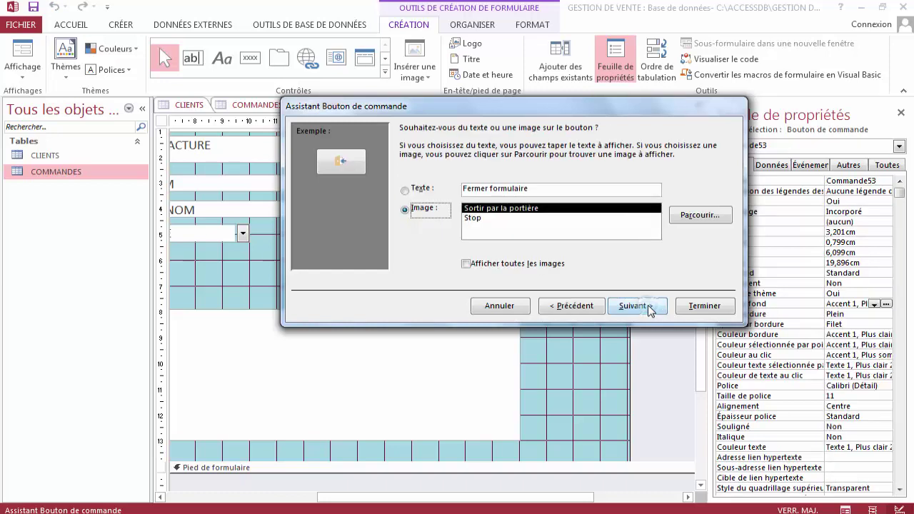
left_click(406, 189)
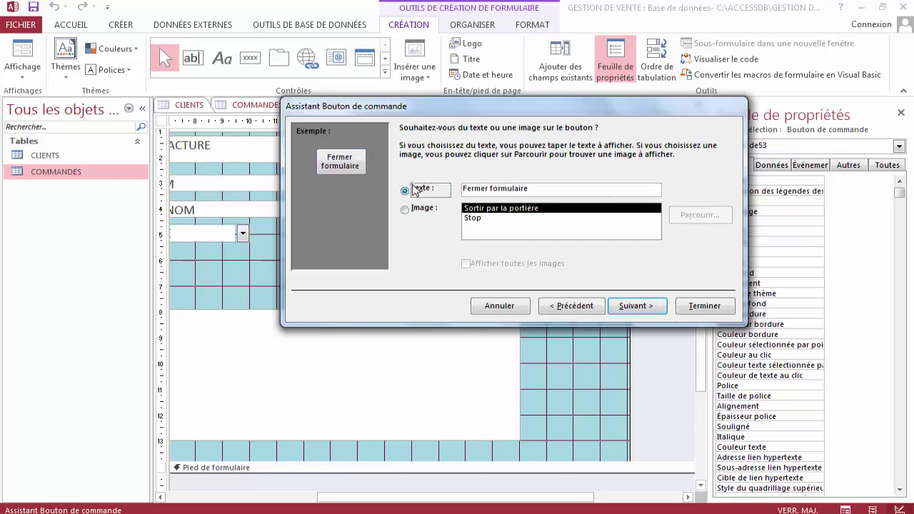
left_click_drag(531, 189, 459, 187)
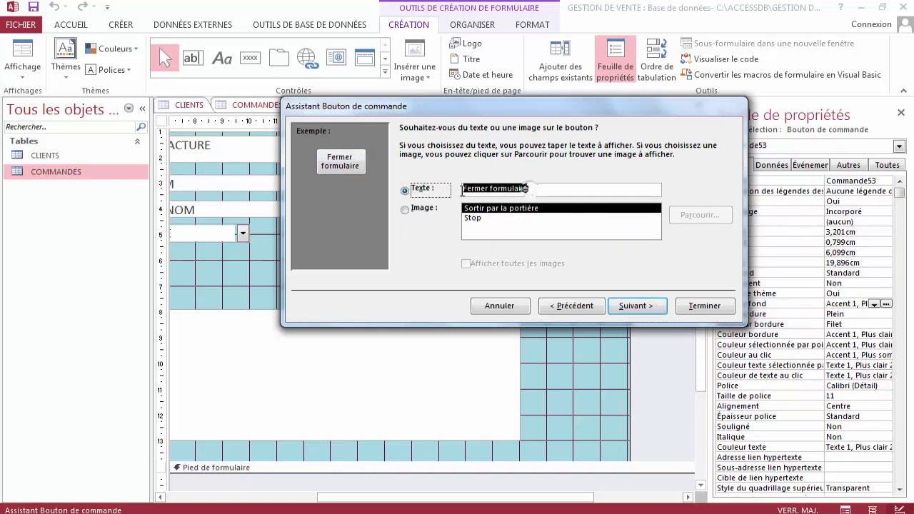
type("FE")
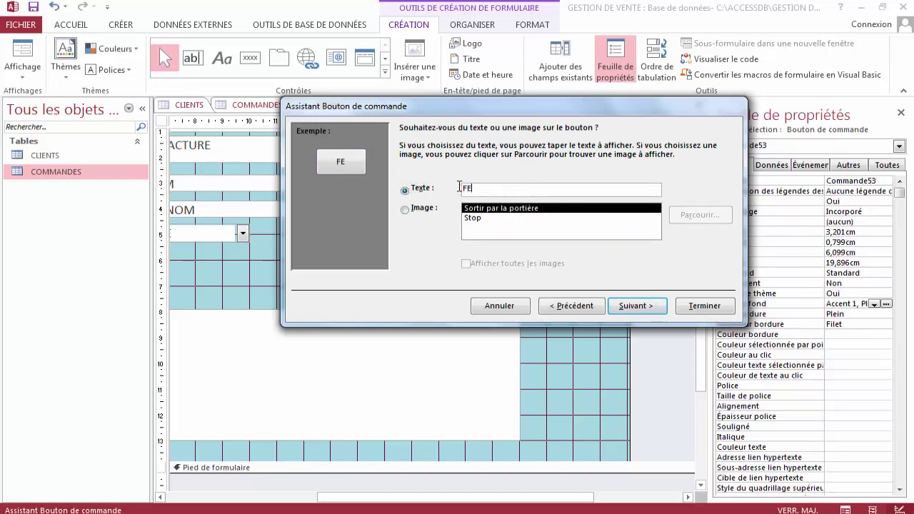
type("RMER")
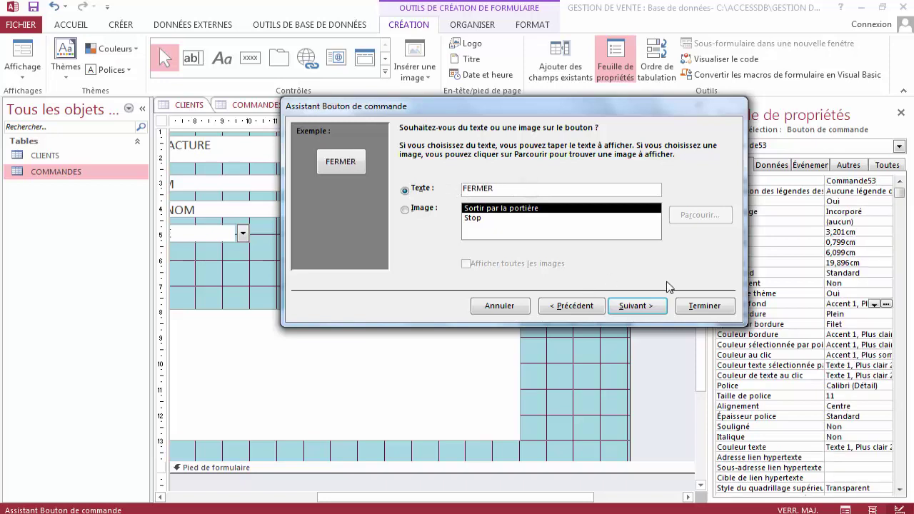
left_click(648, 307)
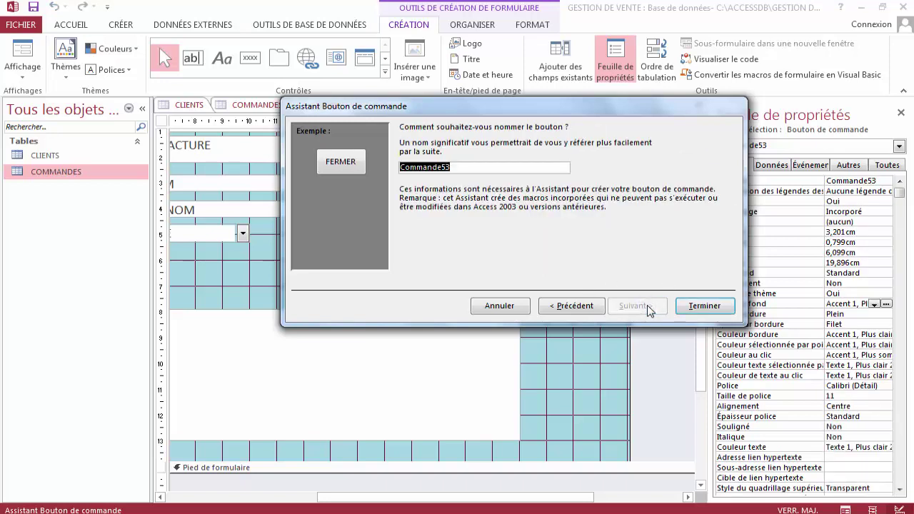
left_click(701, 306)
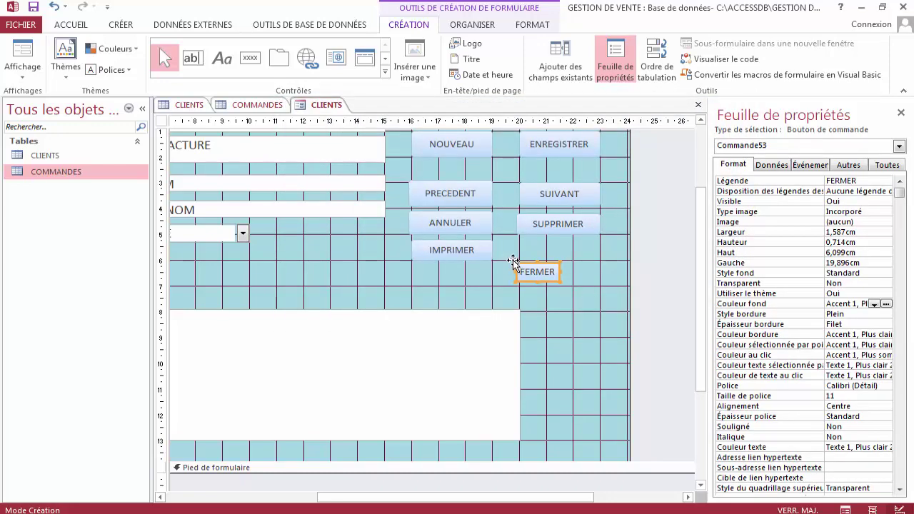
Step: Shift the FERMER button slightly right and widen it to 2.989 × 0.899 cm
mouse_move(514, 261)
left_mouse_down()
mouse_move(527, 256)
mouse_move(517, 260)
left_mouse_up()
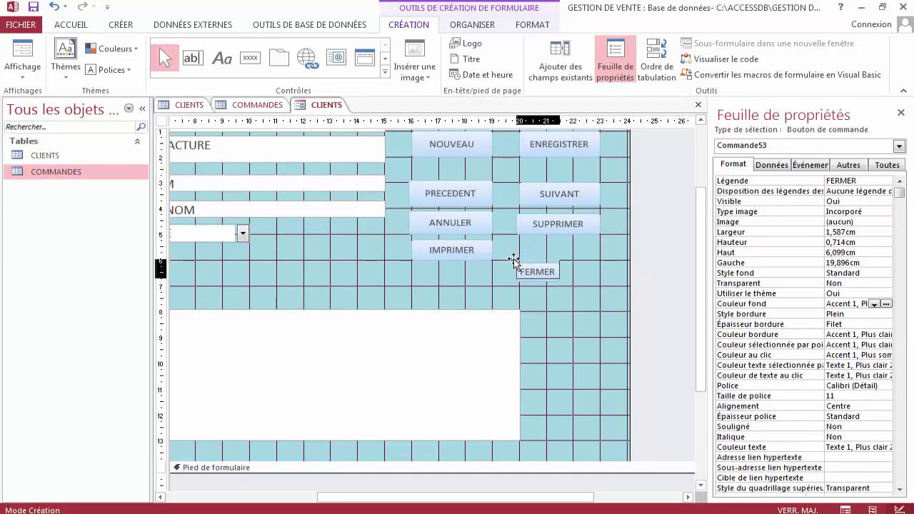
left_click_drag(564, 282, 573, 283)
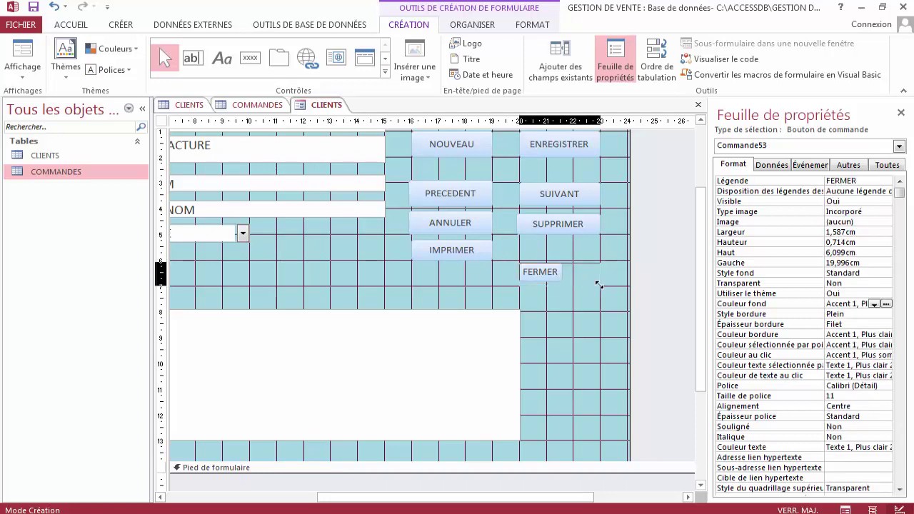
left_click_drag(573, 283, 601, 284)
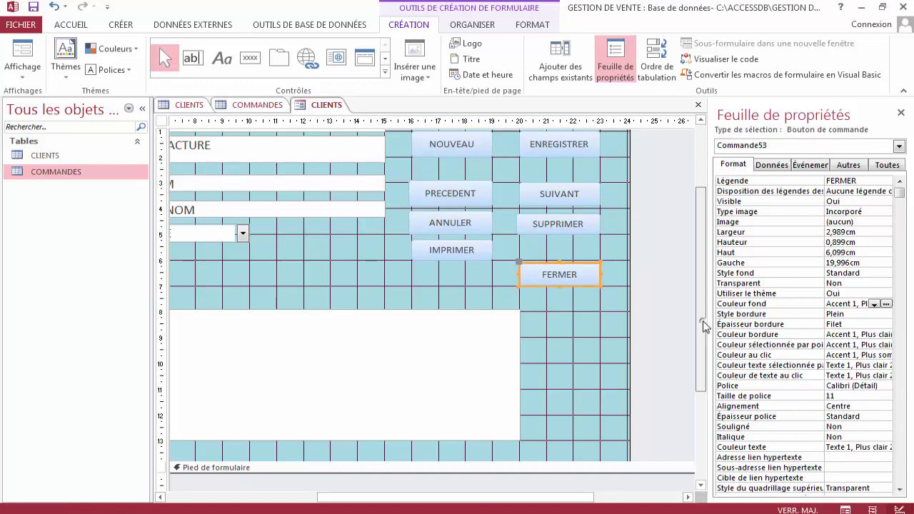
left_click_drag(704, 326, 692, 311)
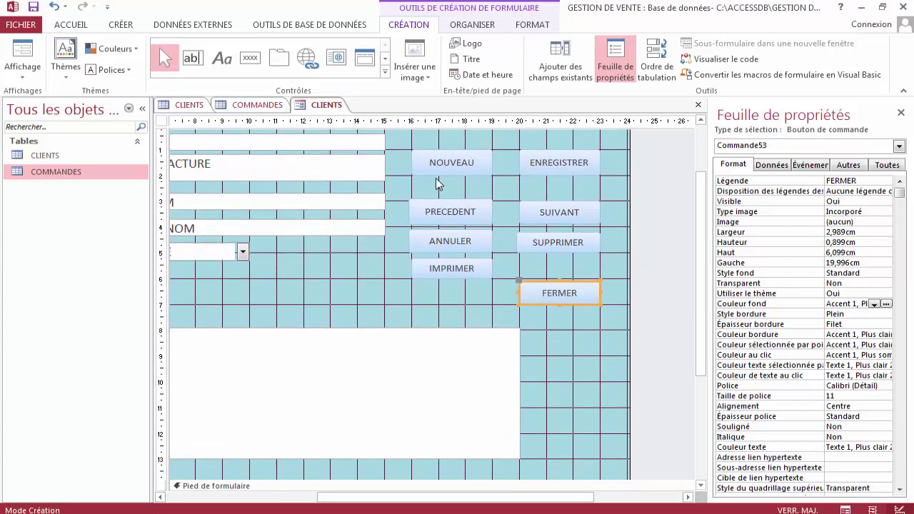
Step: Draw a plain Commande54 button under SUPPRIMER without the wizard and show its Événement properties
left_click(252, 58)
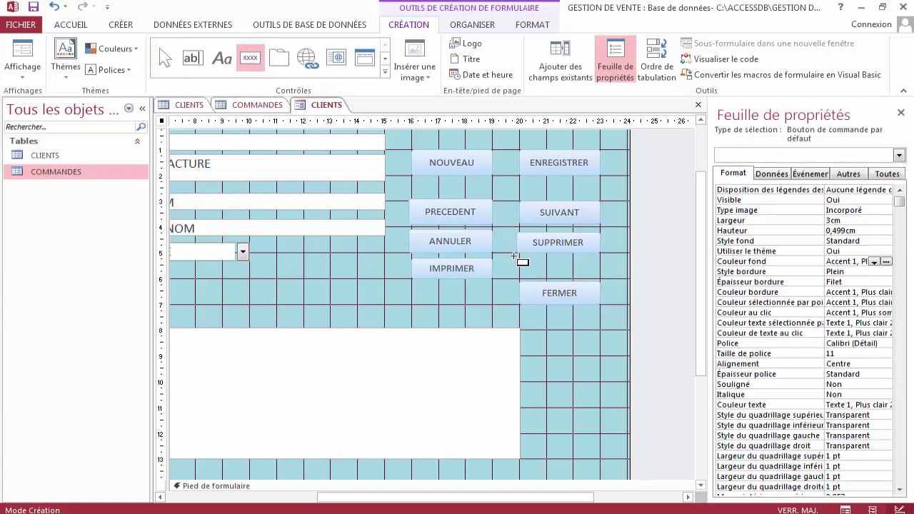
left_click_drag(518, 256, 600, 278)
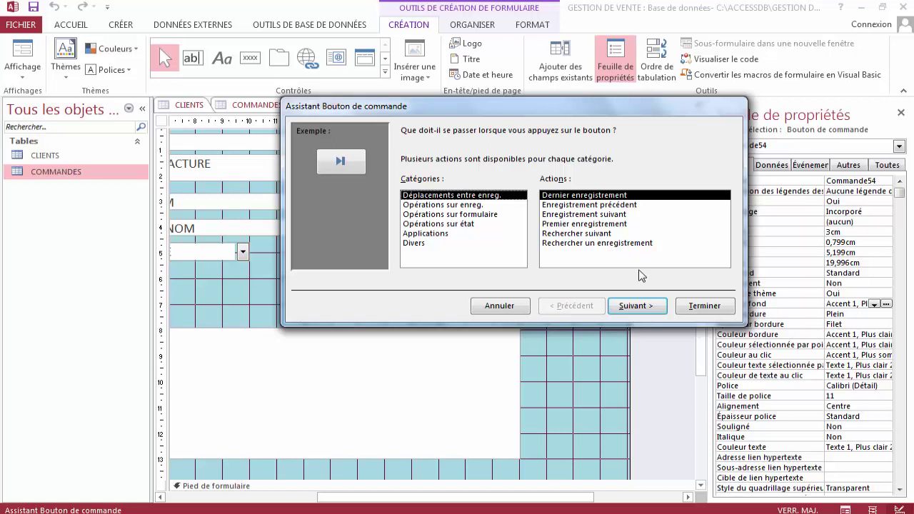
left_click(500, 307)
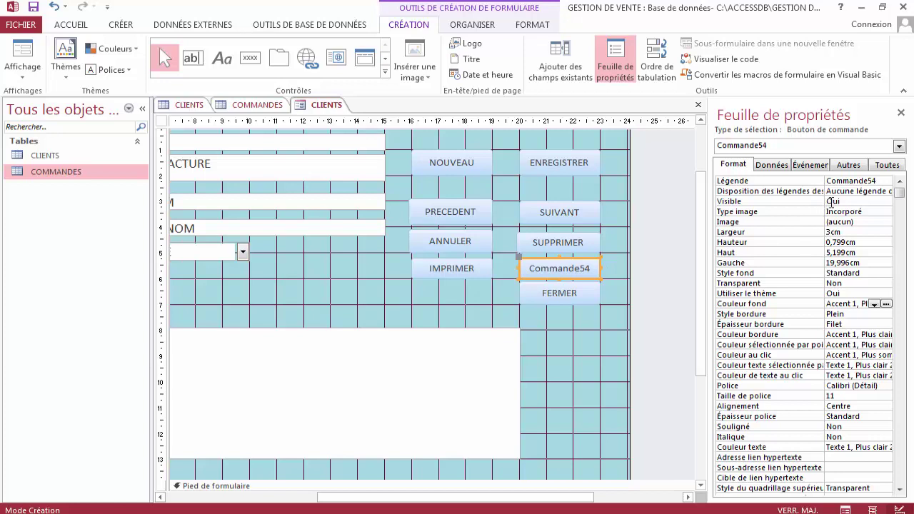
left_click(813, 166)
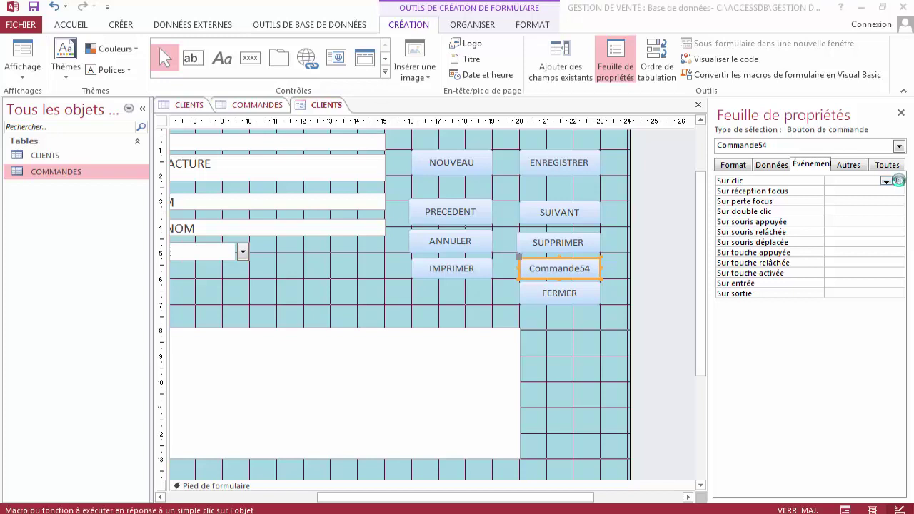
Step: Create a Générateur de macro macro for Commande54's Sur clic event
left_click(897, 182)
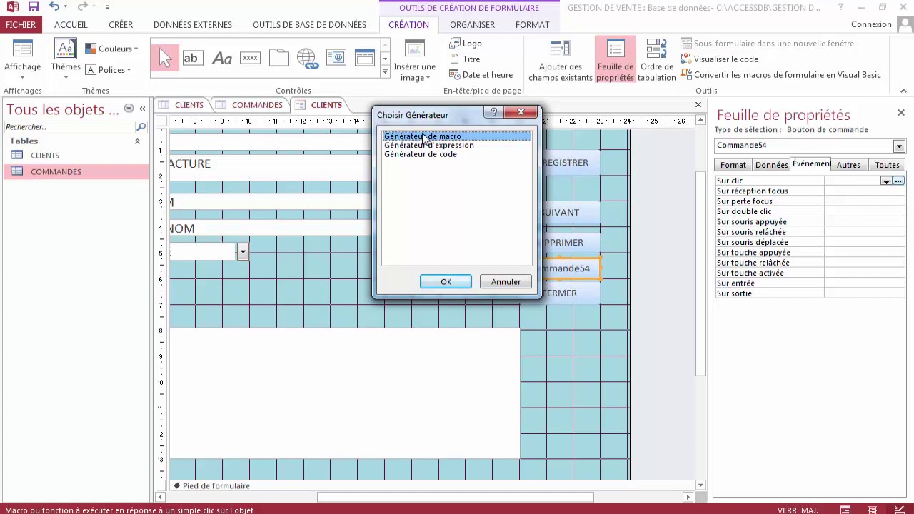
left_click(456, 282)
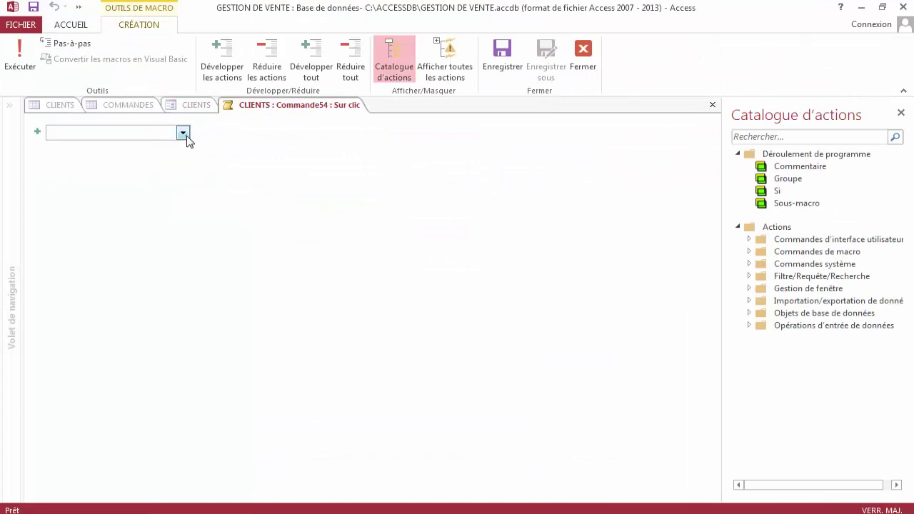
Step: Add a DéfinirFiltre action named Rechercher_Clients to the click macro
left_click(183, 134)
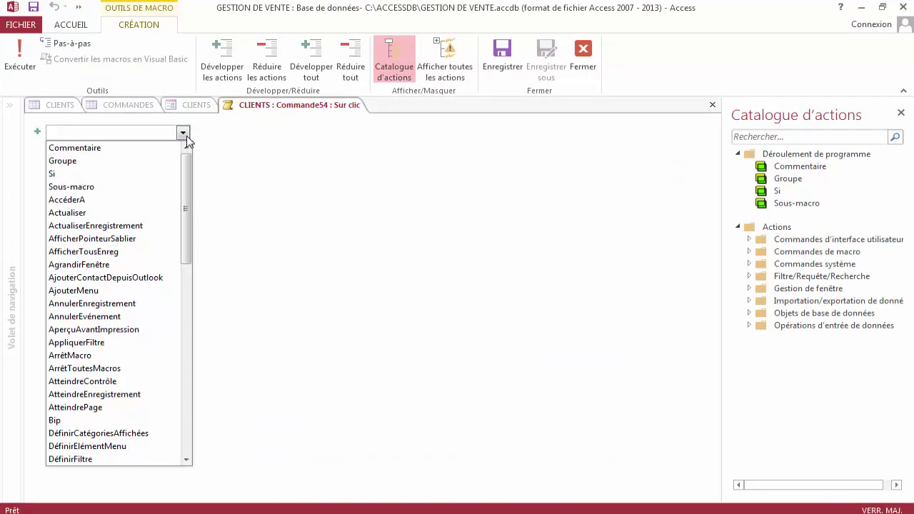
left_click_drag(187, 167, 186, 212)
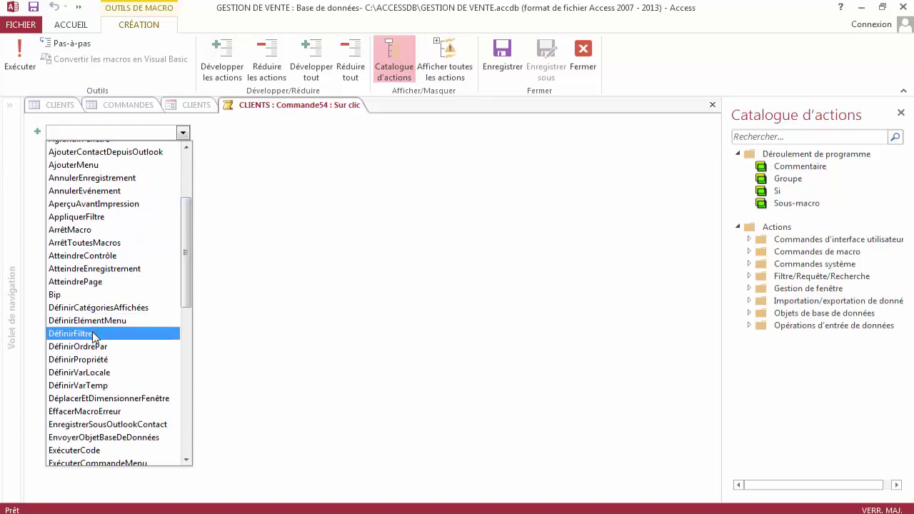
left_click(94, 333)
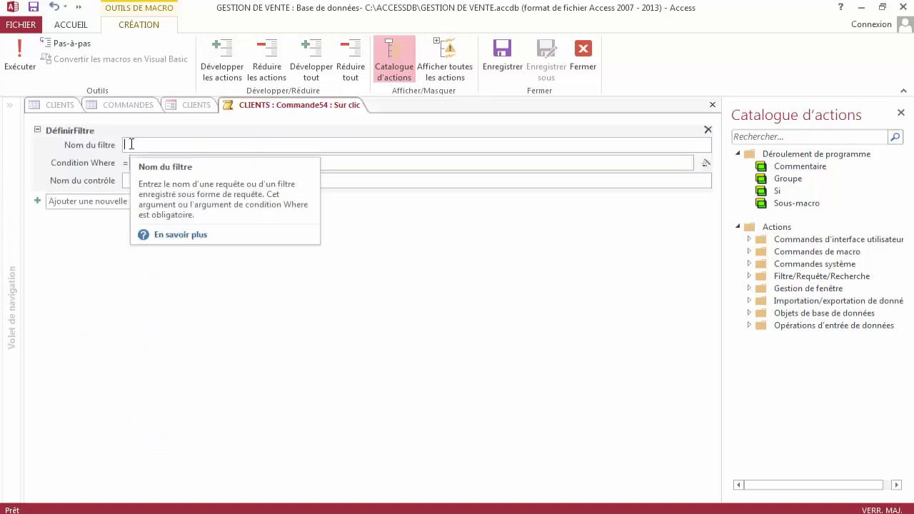
type("r")
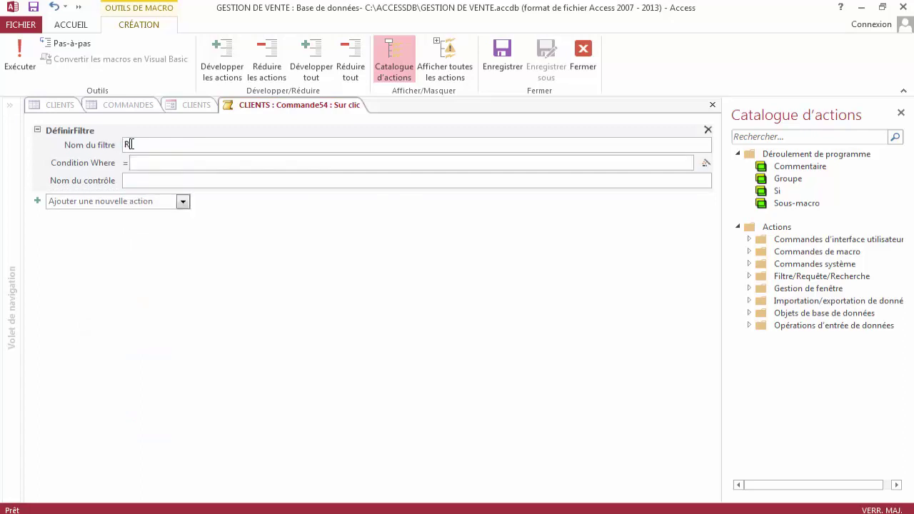
key("Caps_Lock")
left_click(173, 161)
type("[")
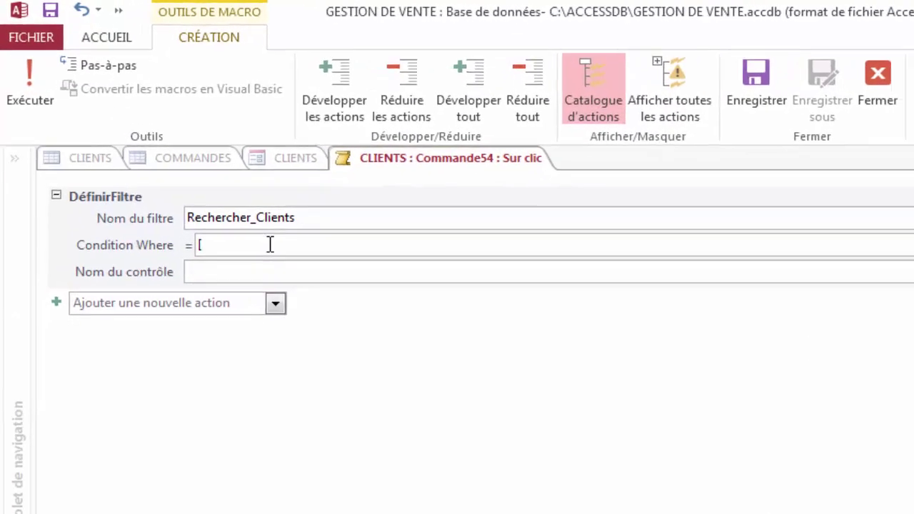
Step: Enter the Where condition [N° FACTURE]=[N° FACTURE DU CLIENT?] and save the macro
type("N")
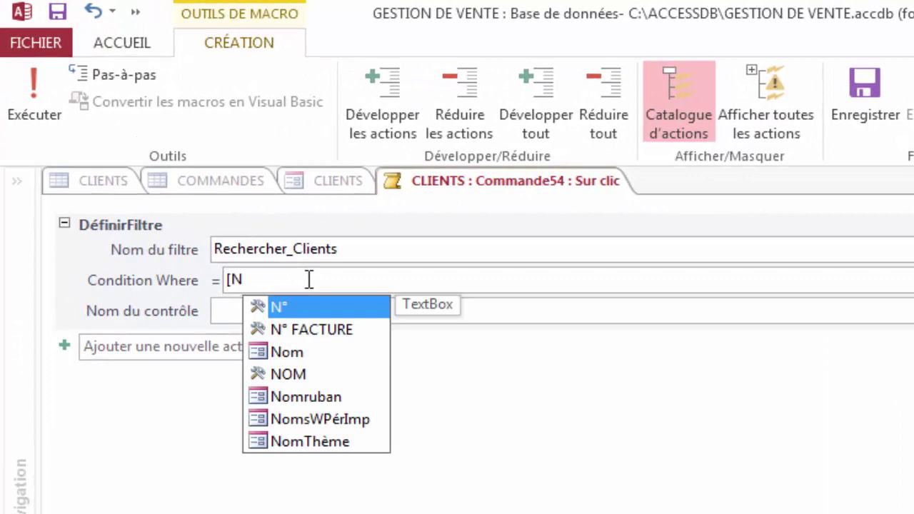
key("Down")
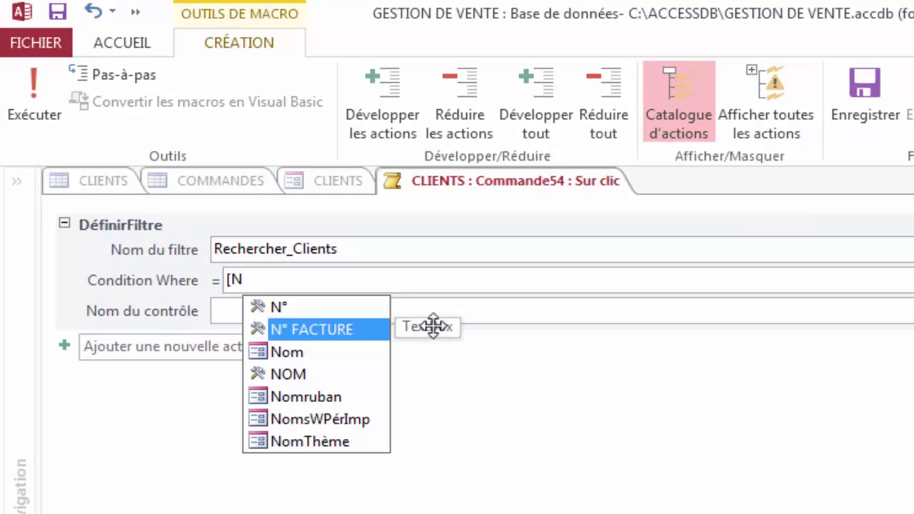
key("Tab")
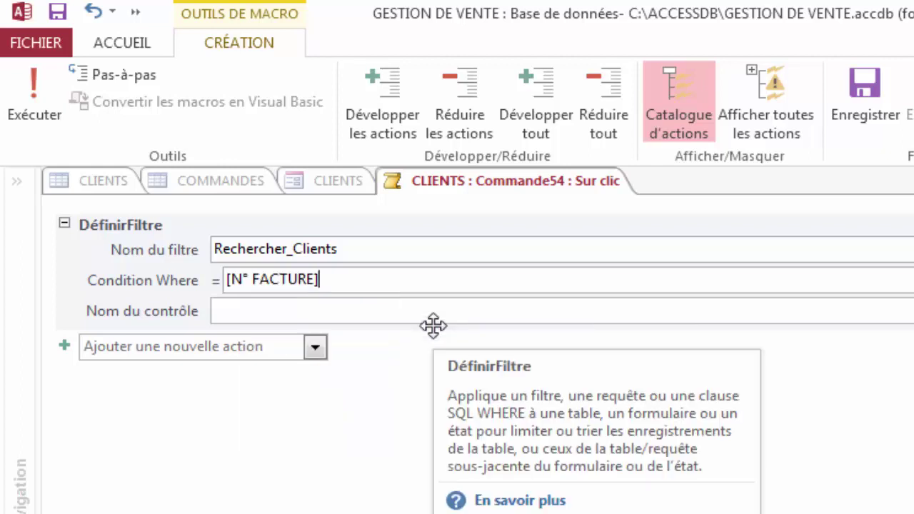
type("=")
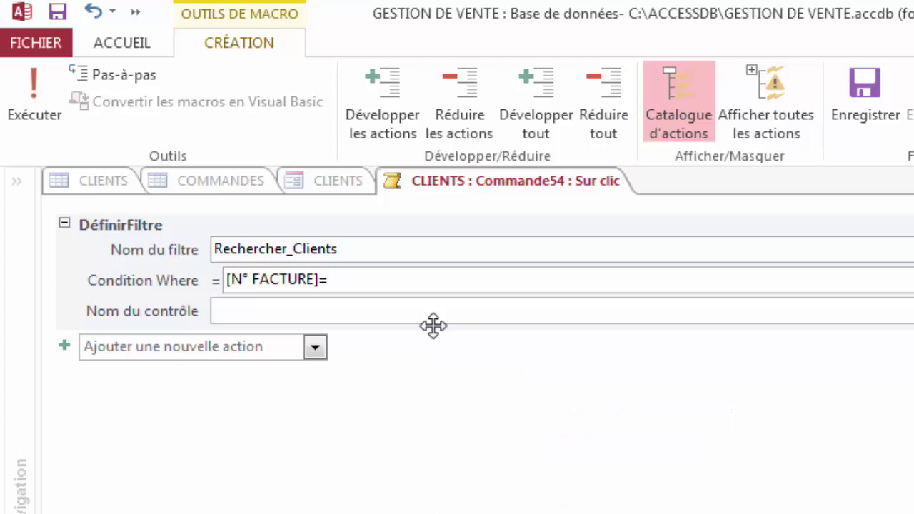
type("[")
type("N")
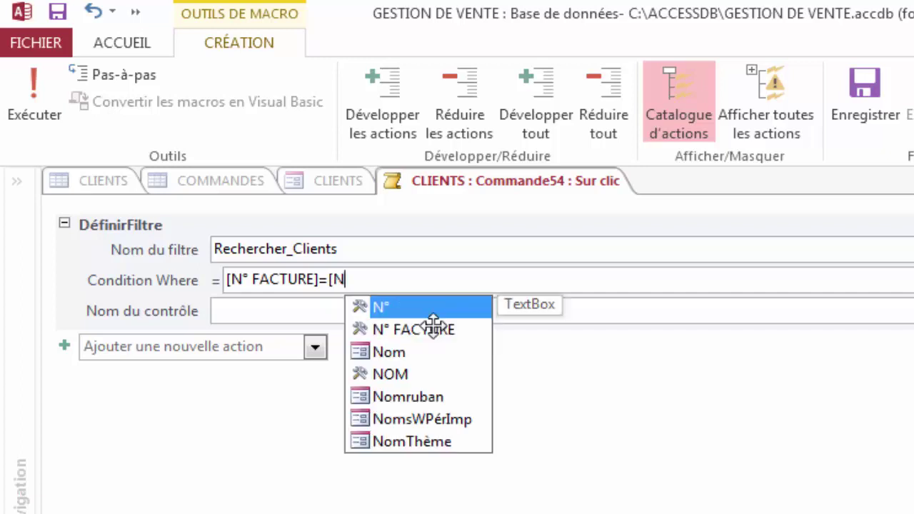
type("om")
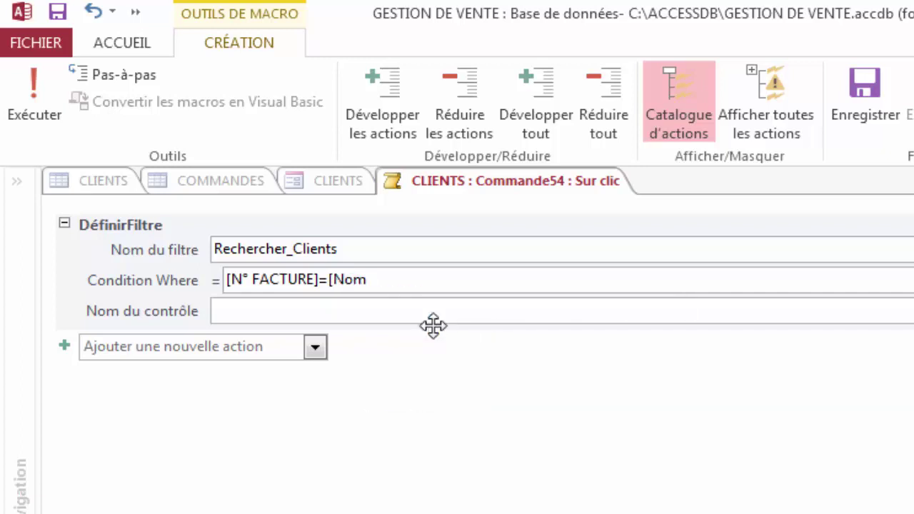
type(" d")
type("u c")
key("BackSpace")
key("BackSpace")
key("BackSpace")
key("BackSpace")
key("BackSpace")
key("BackSpace")
key("BackSpace")
type("N")
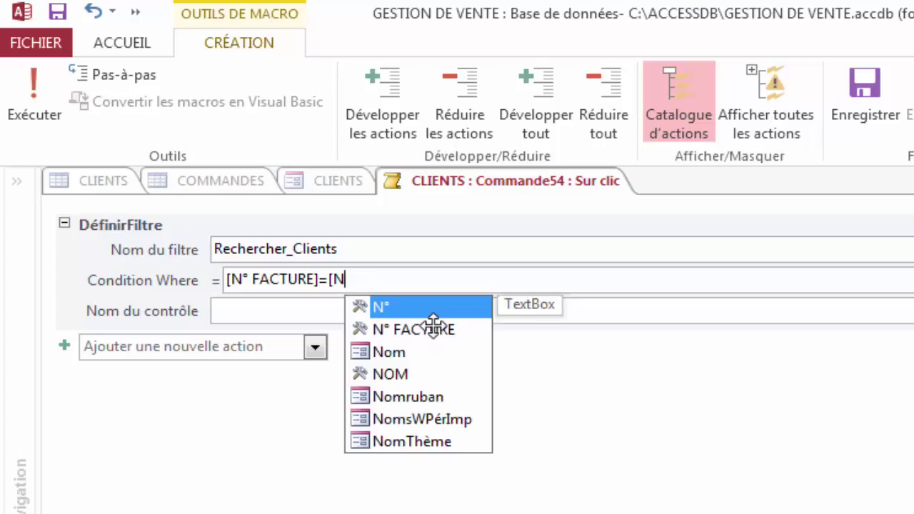
type("° ")
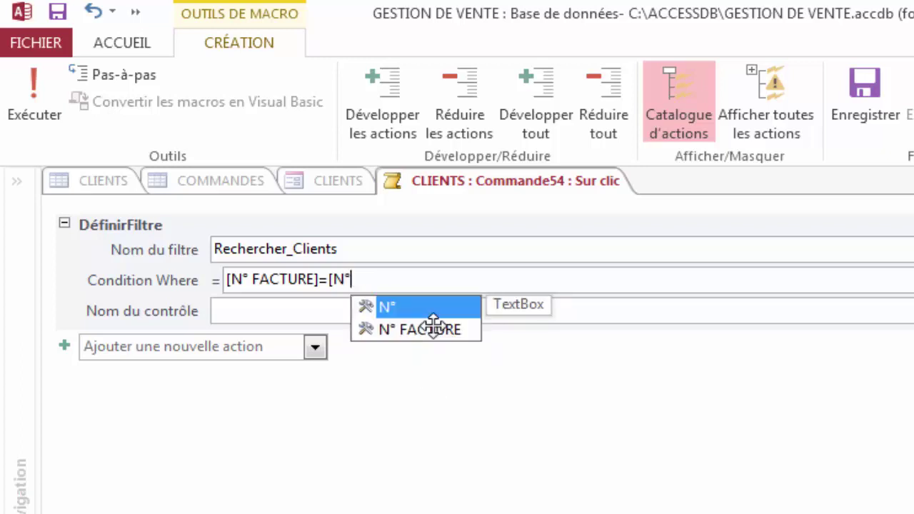
type("FA")
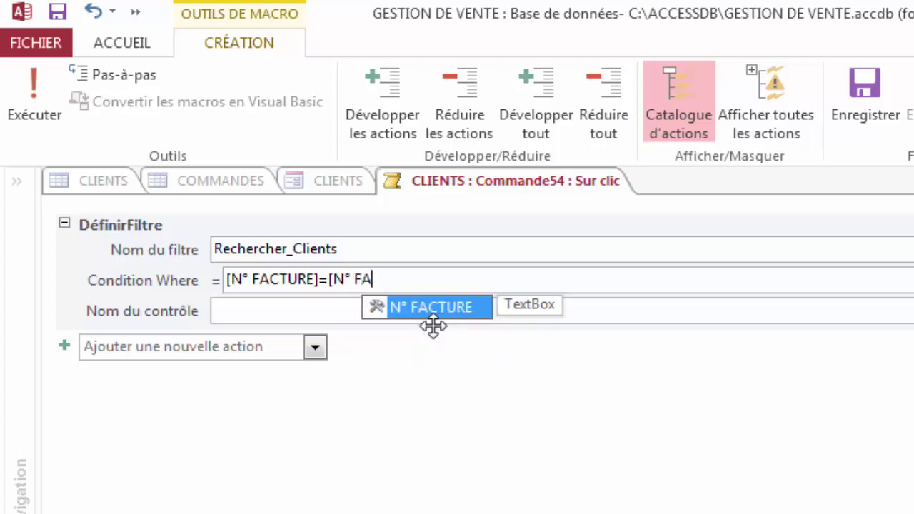
type("CTURE")
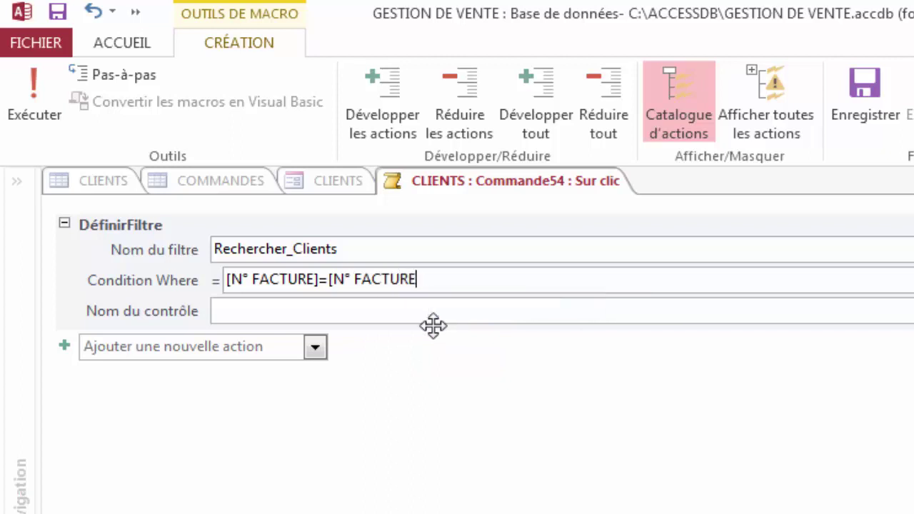
type(" DU ")
type("CLIE")
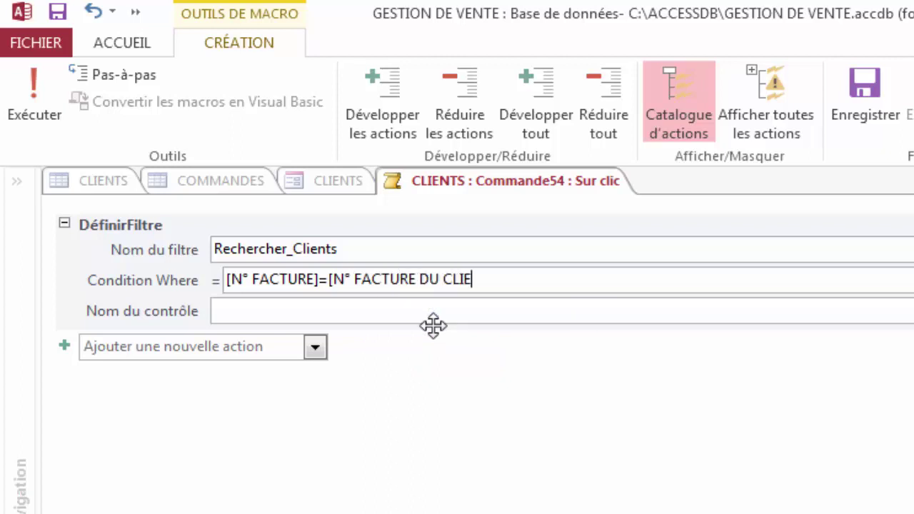
type("NT?")
type("]")
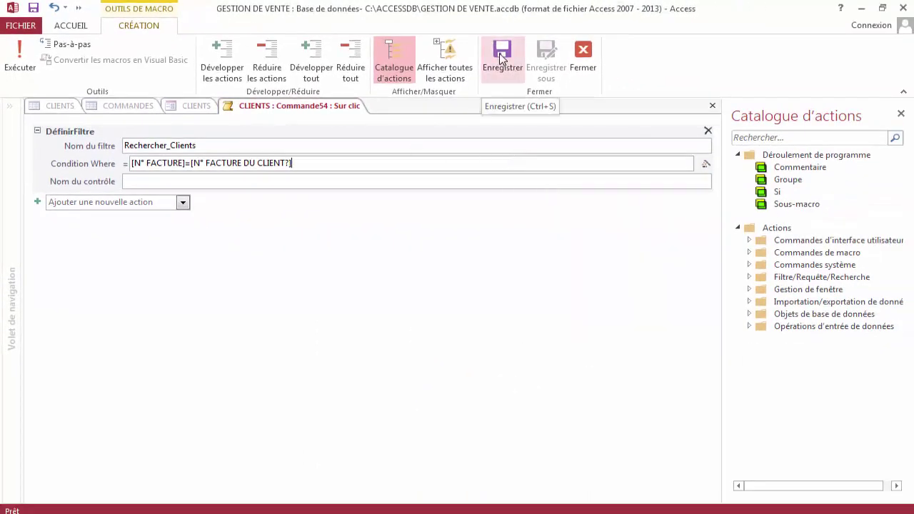
left_click(501, 59)
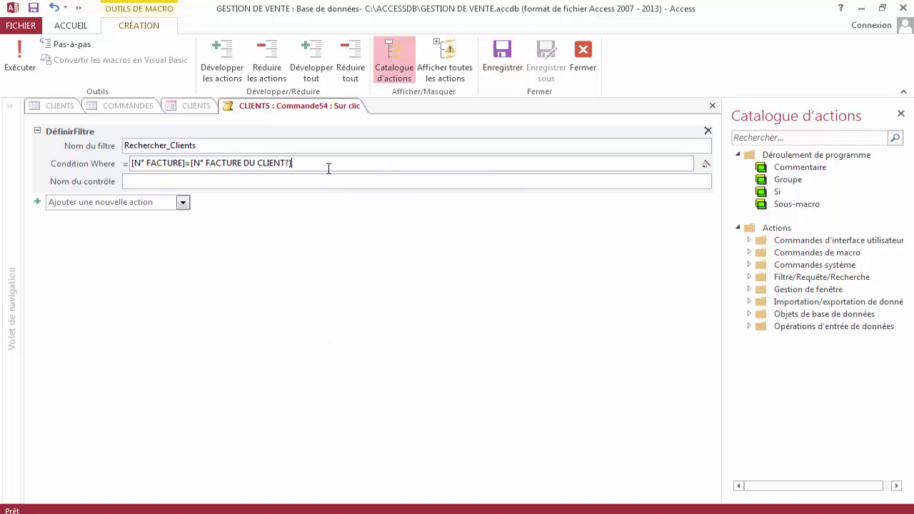
Step: Close the macro and change Commande54's Légende caption to RECHERCHER
left_click(714, 107)
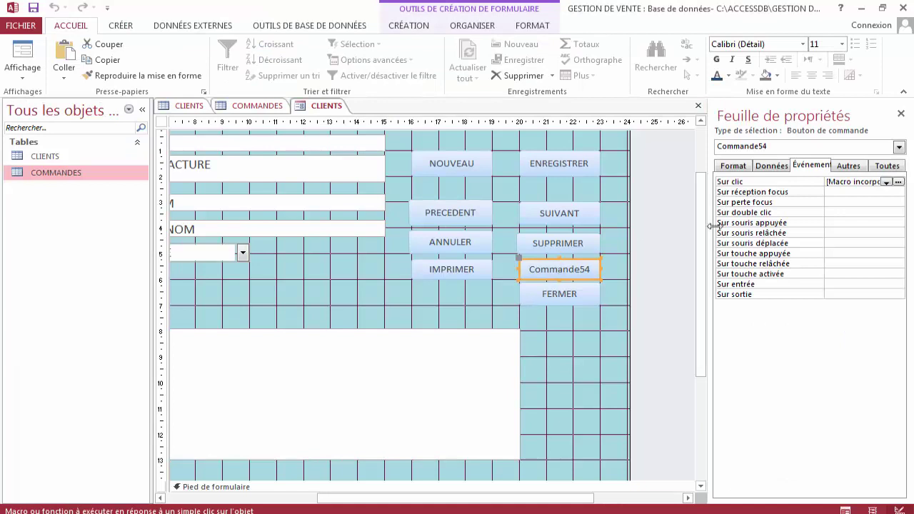
left_click(733, 168)
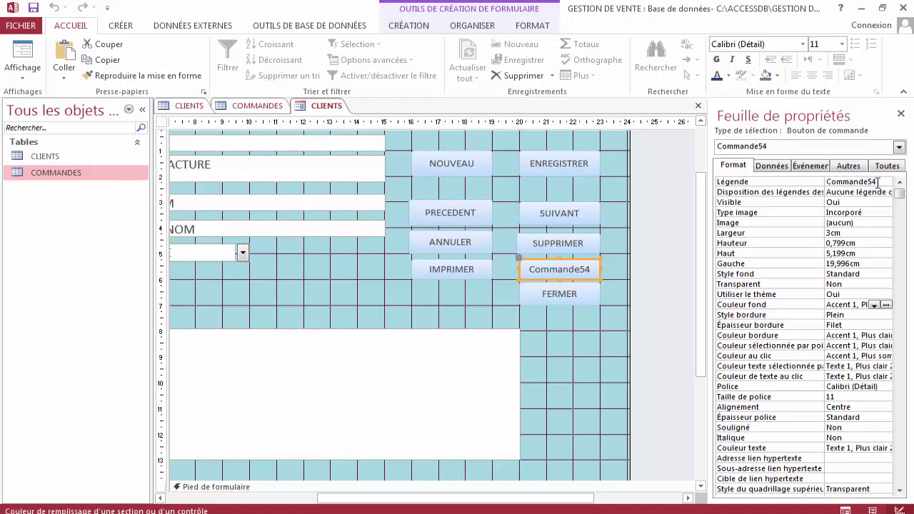
left_click_drag(877, 181, 829, 181)
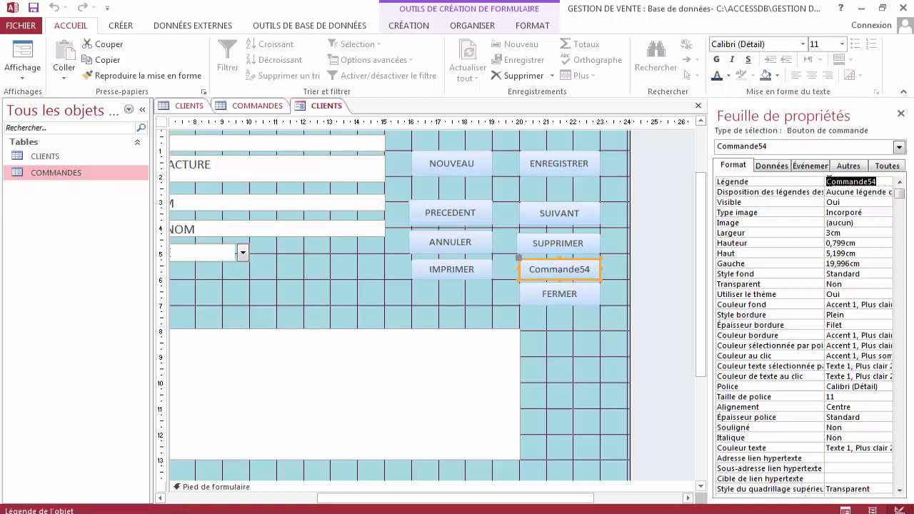
type("RECHERCHER")
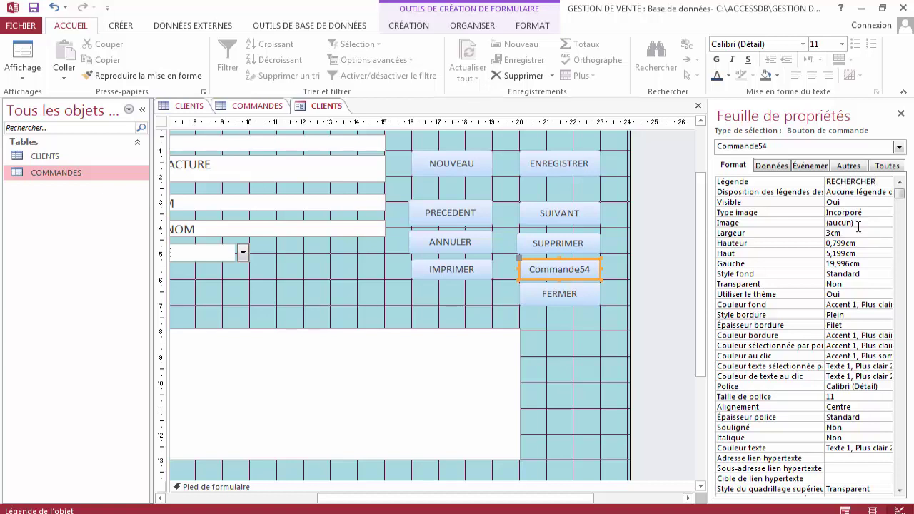
key("Return")
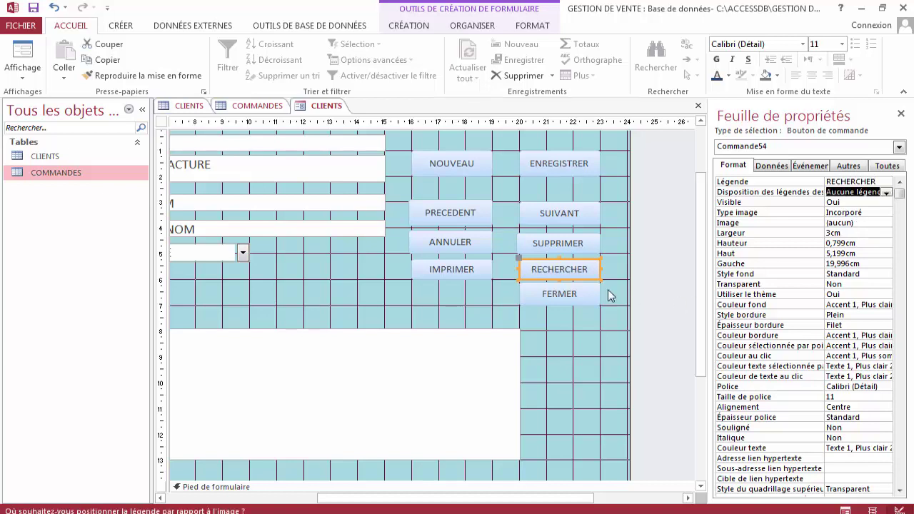
left_click(559, 293)
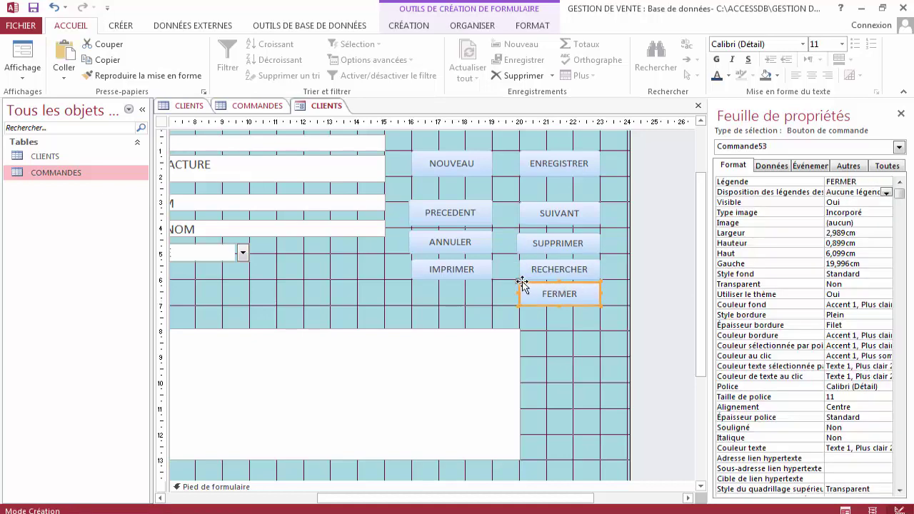
Step: Space all command buttons with Horizontal équilibré and align them to the left
left_click(433, 143)
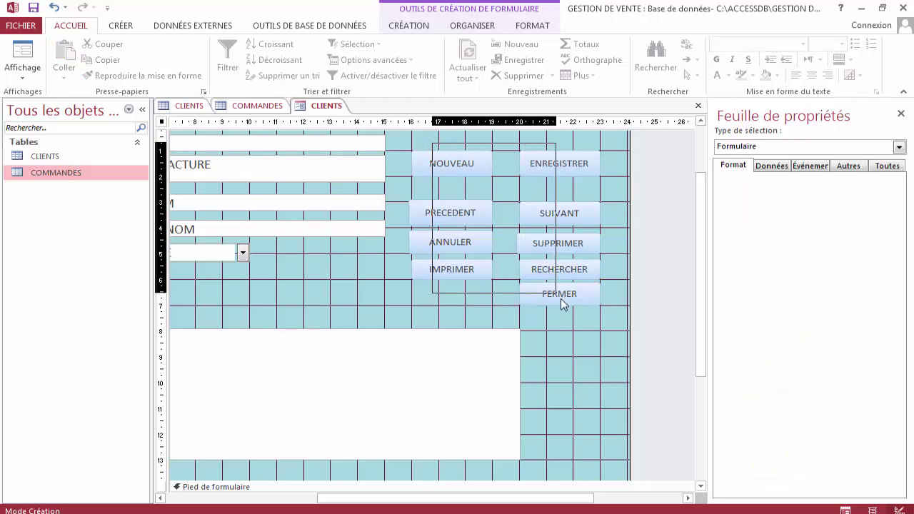
left_click_drag(438, 199, 571, 317)
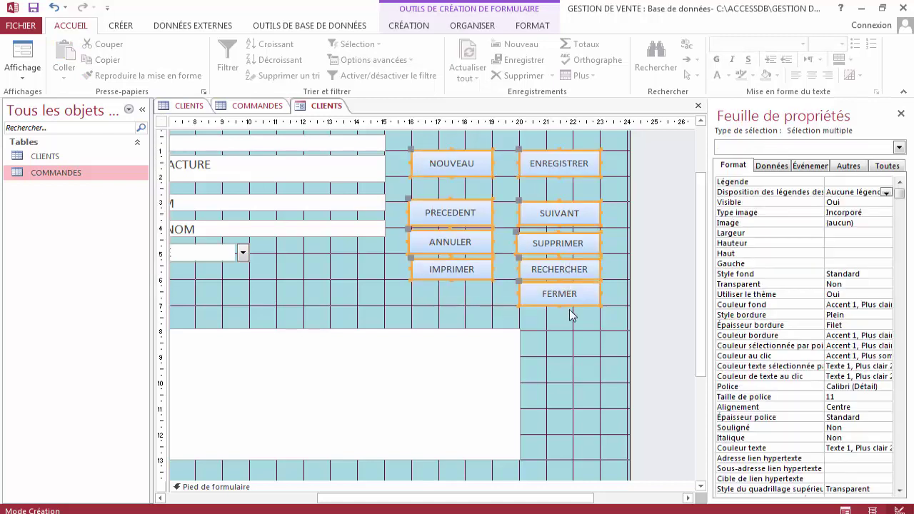
left_click(478, 27)
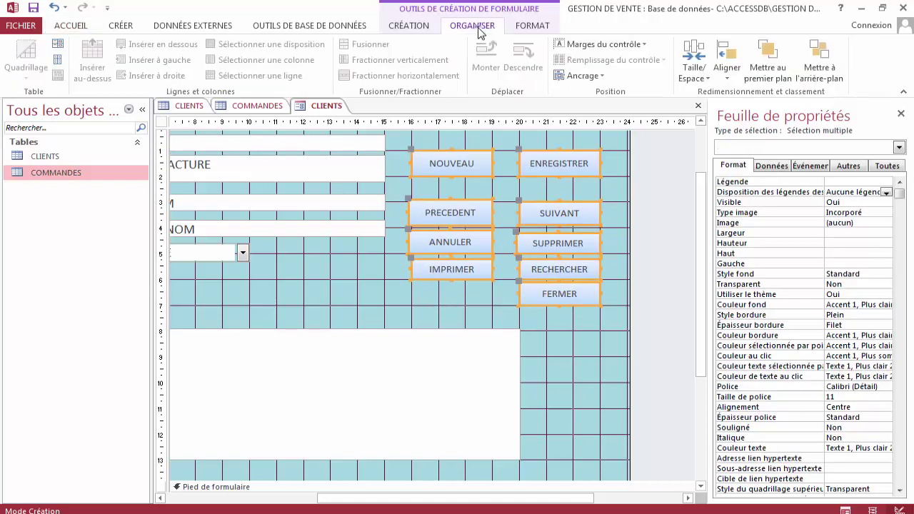
left_click(707, 83)
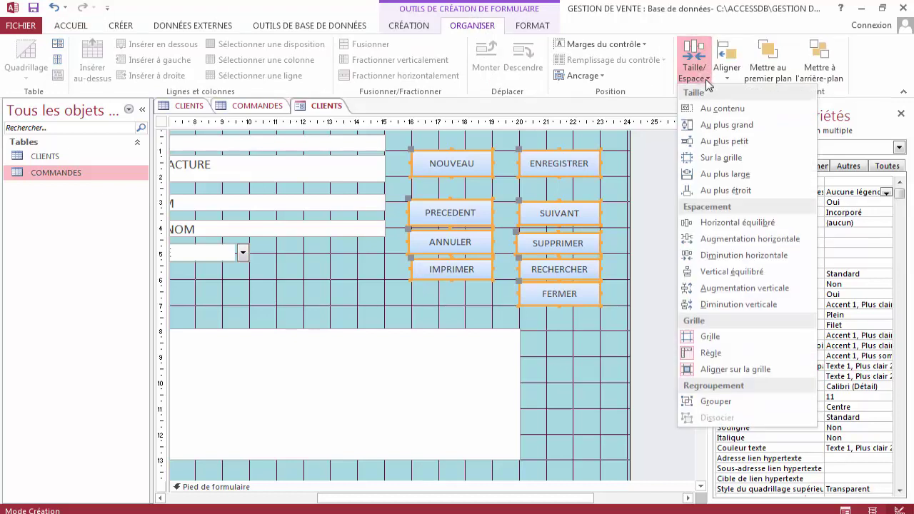
left_click(743, 224)
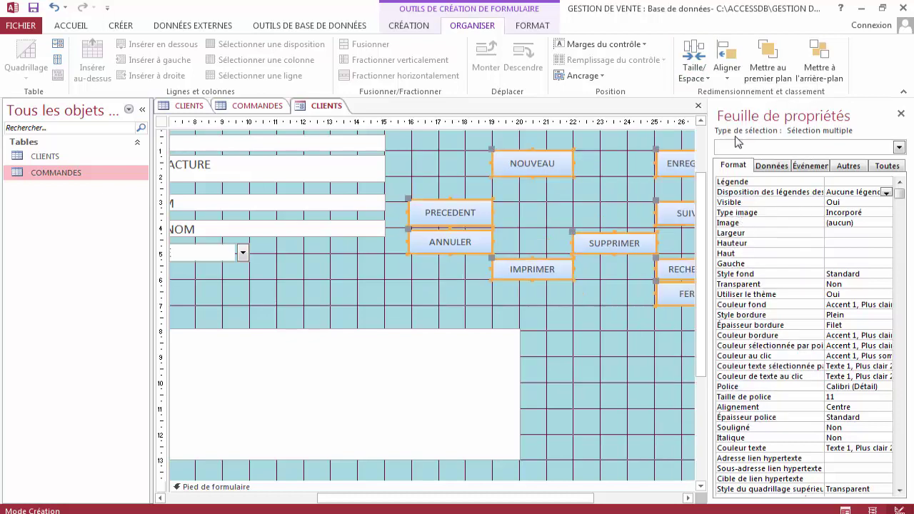
left_click(729, 85)
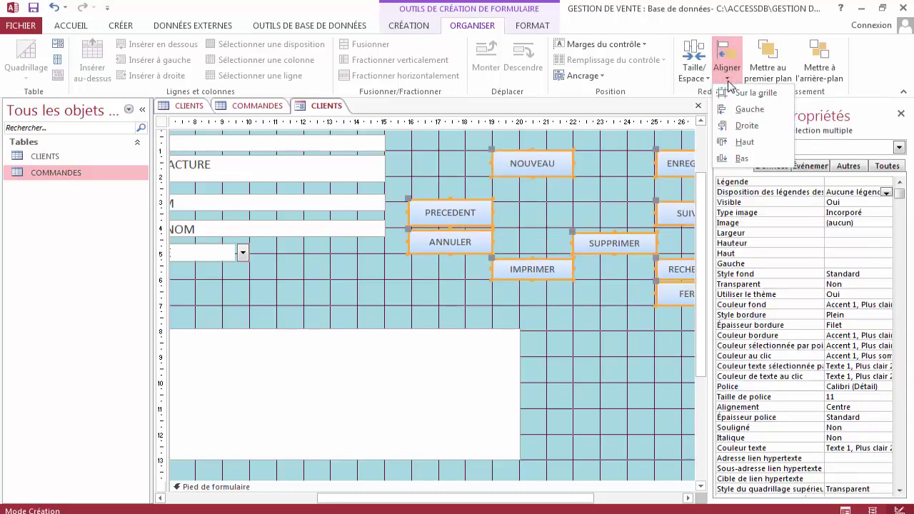
left_click(749, 109)
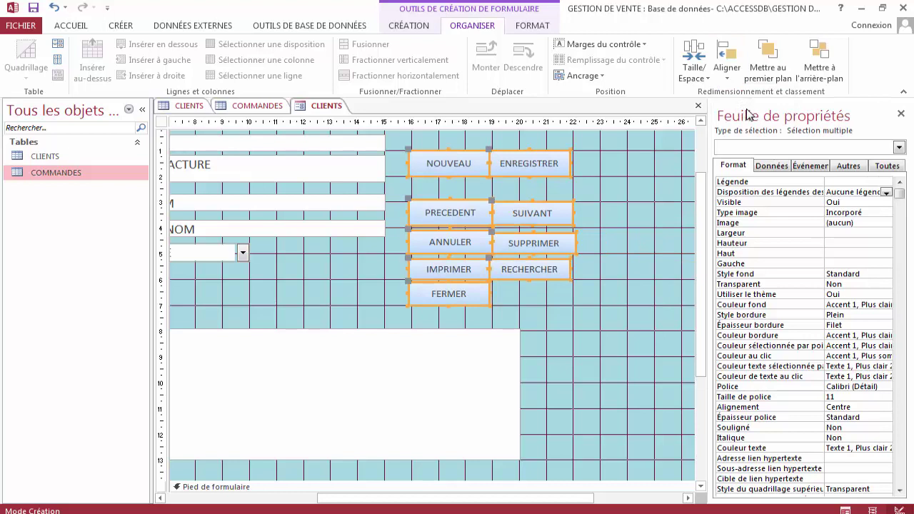
Step: Level the top edges of SUIVANT, SUPPRIMER and RECHERCHER with their left-column neighbours
left_click(590, 296)
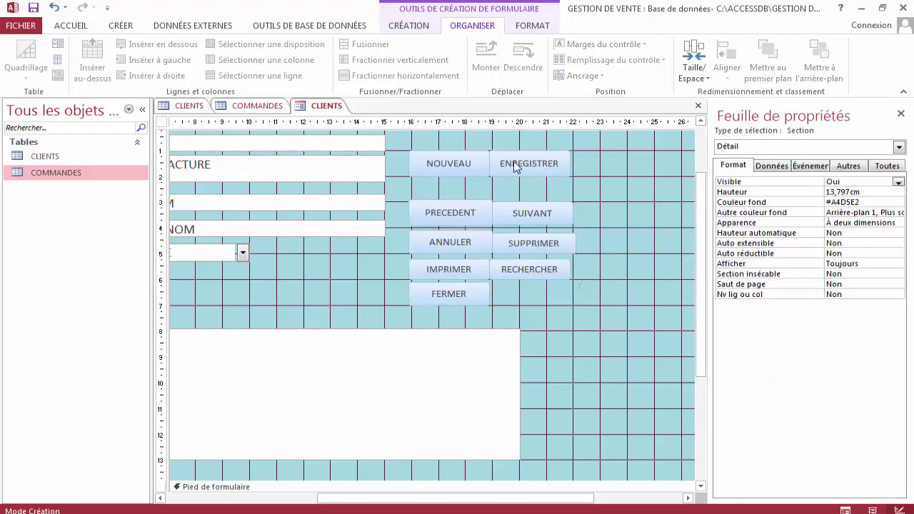
left_click(514, 215)
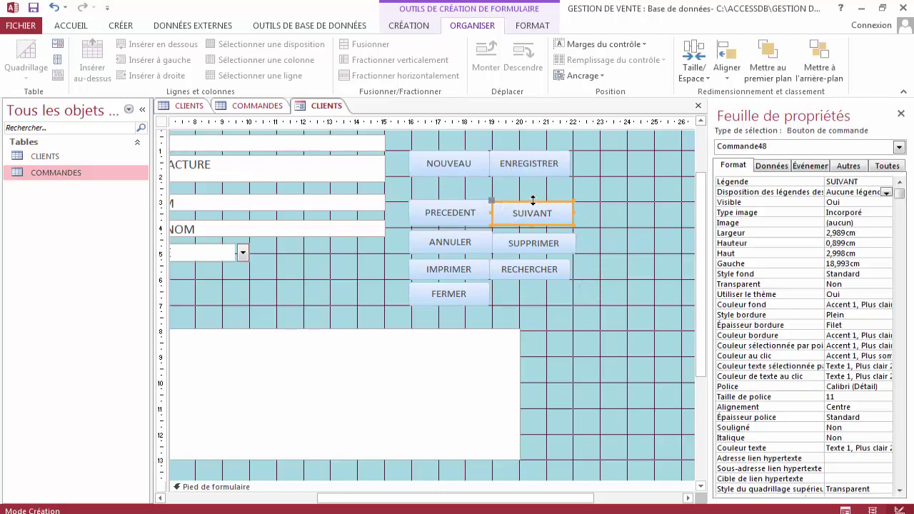
left_click_drag(526, 202, 529, 198)
left_click(469, 246)
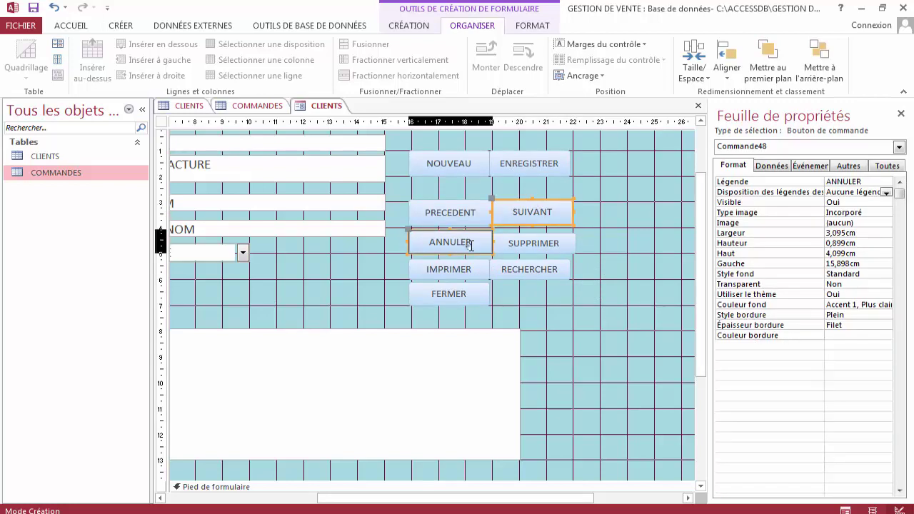
left_click(524, 239)
left_click_drag(532, 230, 533, 229)
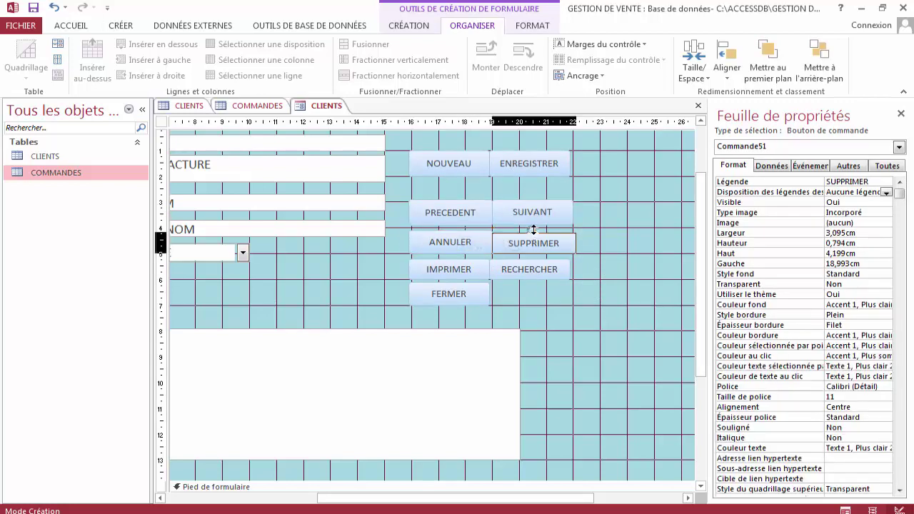
left_click(460, 272)
left_click(509, 276)
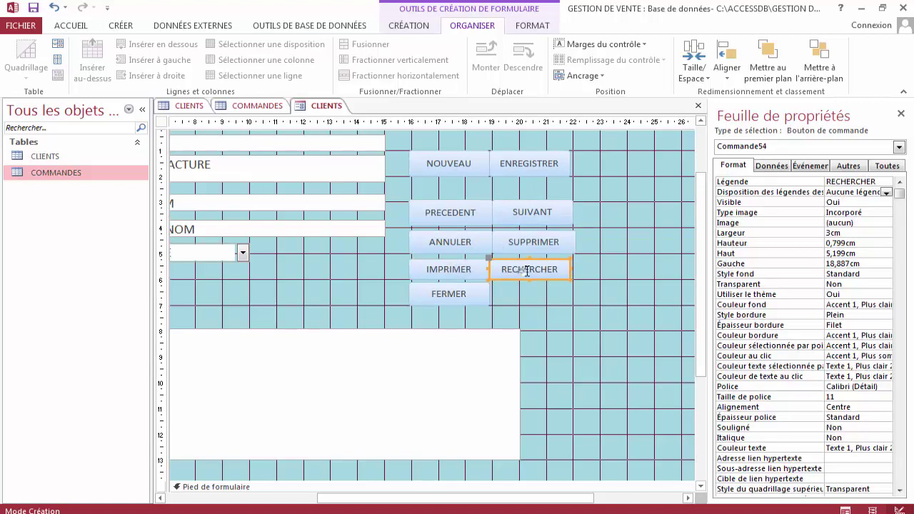
left_click_drag(530, 259, 529, 260)
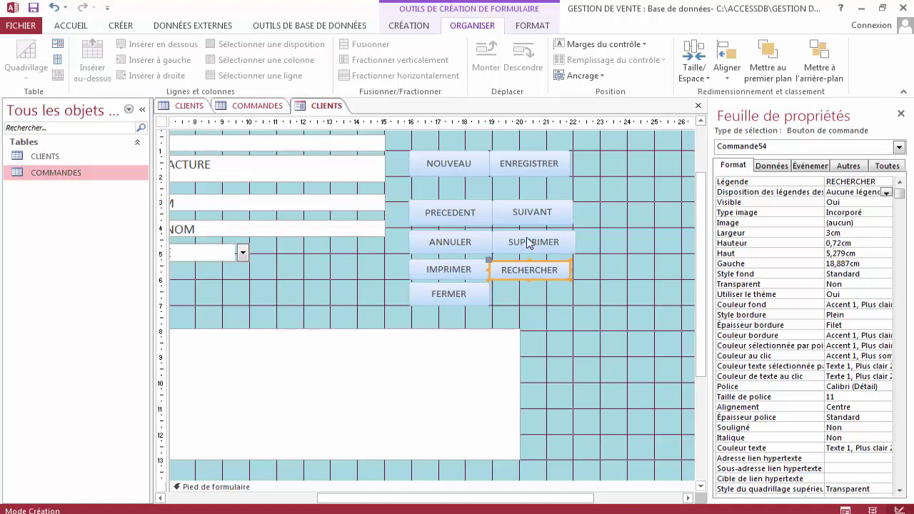
left_click(524, 213)
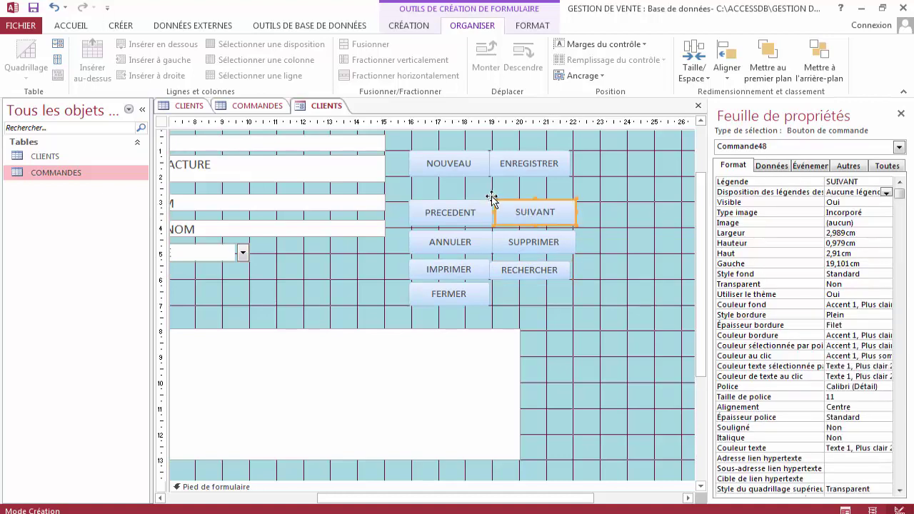
Step: Nudge SUIVANT, SUPPRIMER and RECHERCHER right to open a gap between the columns
key("Right")
key("Right")
key("Right")
key("Right")
key("Right")
key("Right")
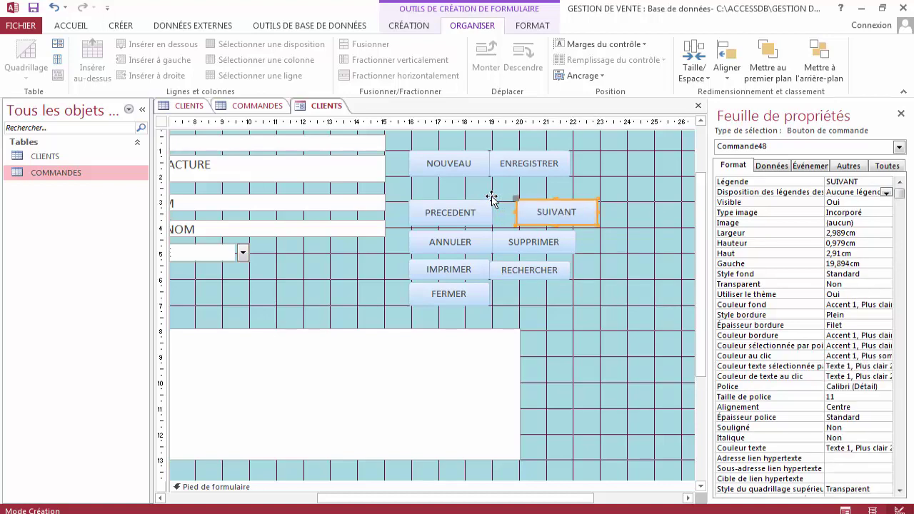
key("Right")
key("Right")
left_click(511, 244)
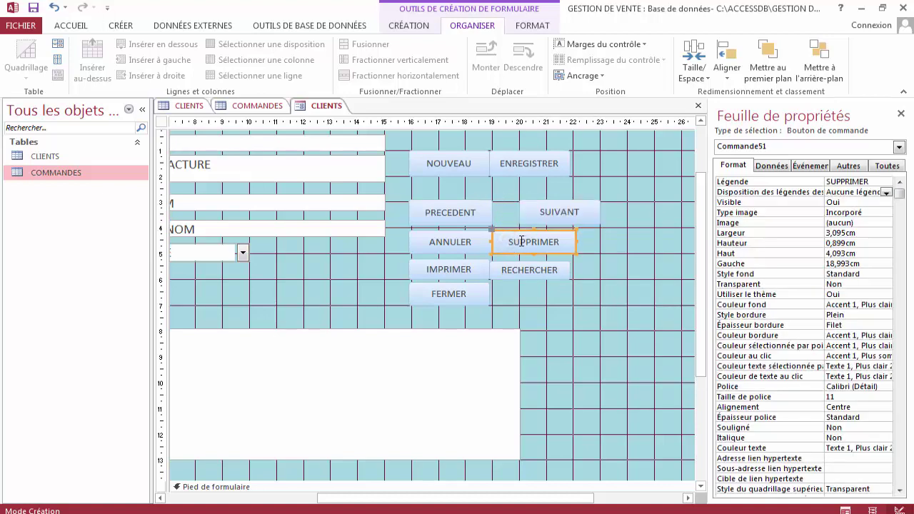
key("Right")
key("Right")
key("Right")
key("Right")
key("Right")
key("Right")
key("Right")
key("Right")
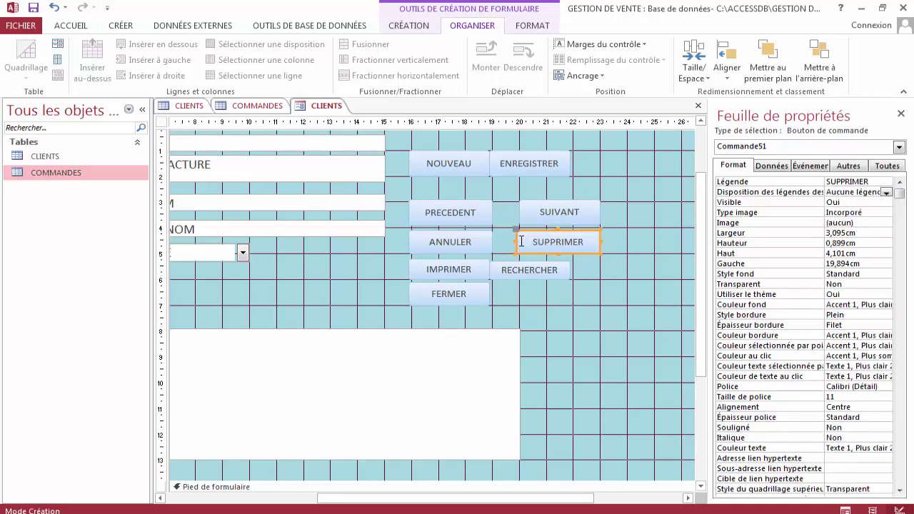
key("Right")
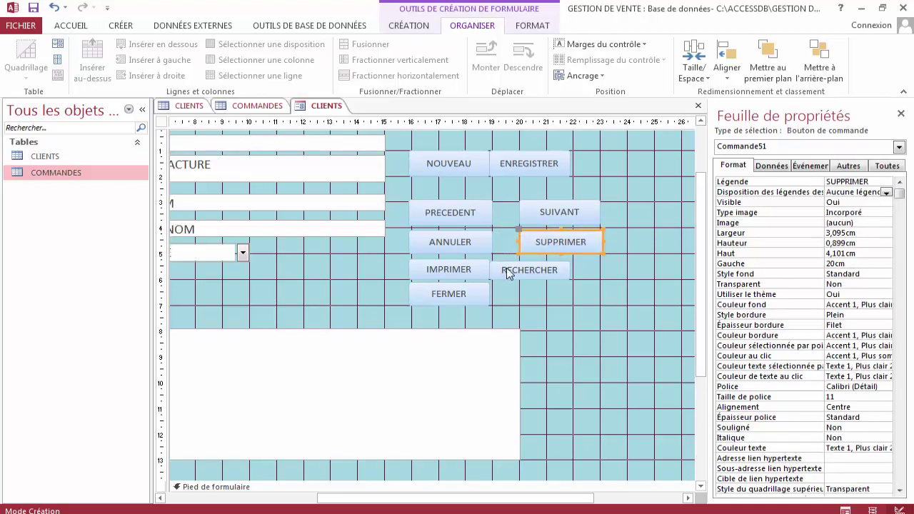
left_click(508, 271)
left_click_drag(530, 259, 529, 256)
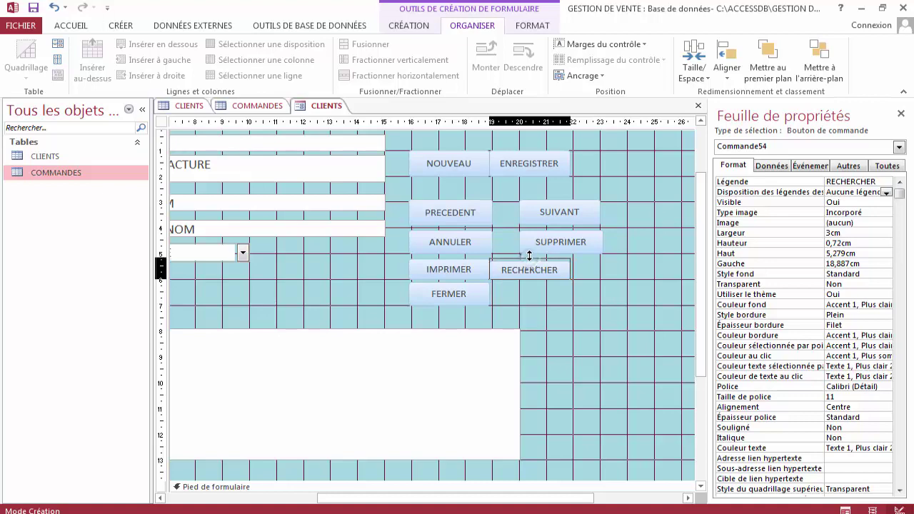
key("Right")
key("Right")
key("Right")
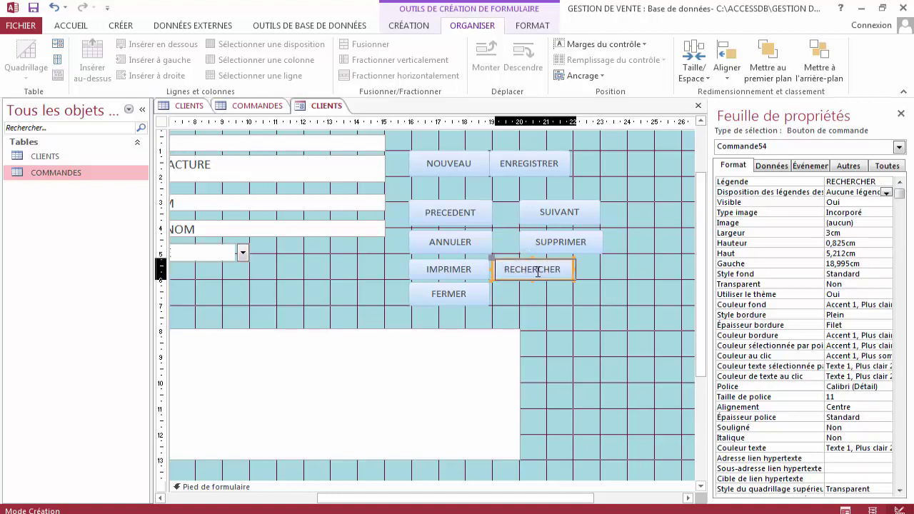
key("Right")
key("Right")
key("Right")
key("Right")
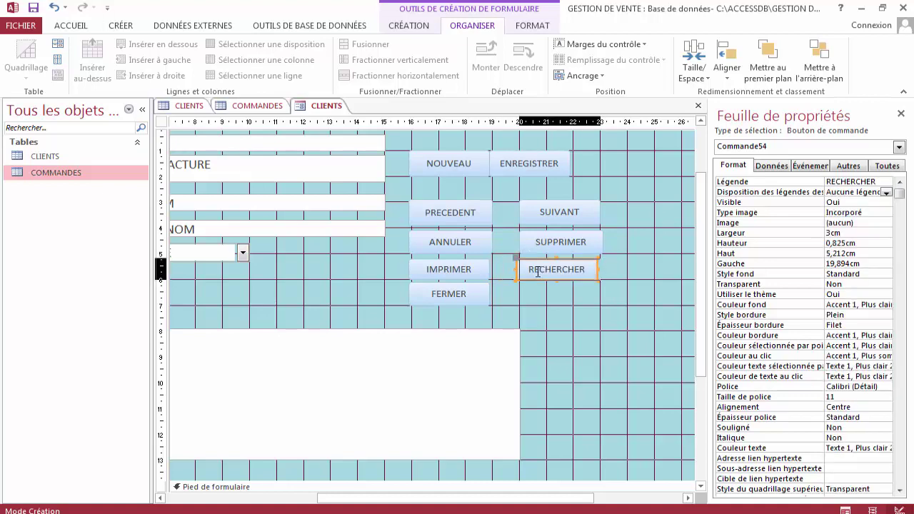
Step: Line ENREGISTRER up with SUIVANT and lower the NOUVEAU and ENREGISTRER buttons
left_click(474, 293)
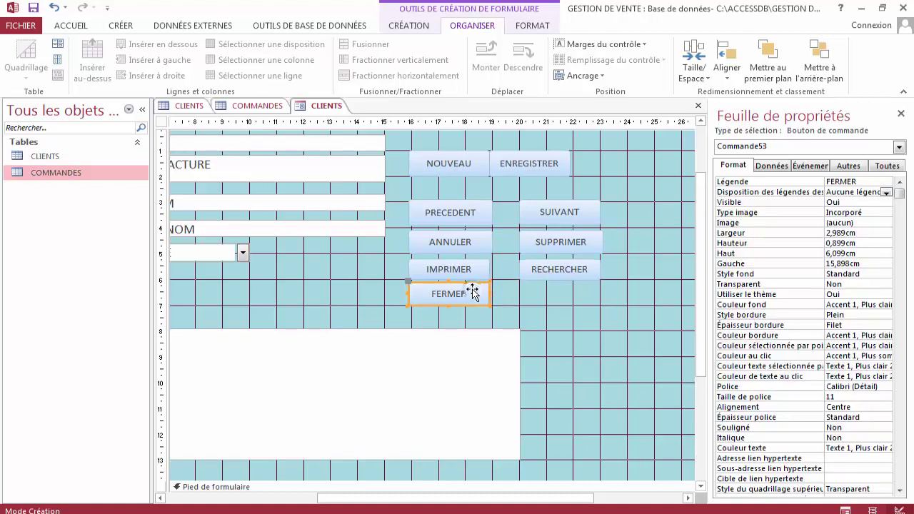
left_click(435, 162)
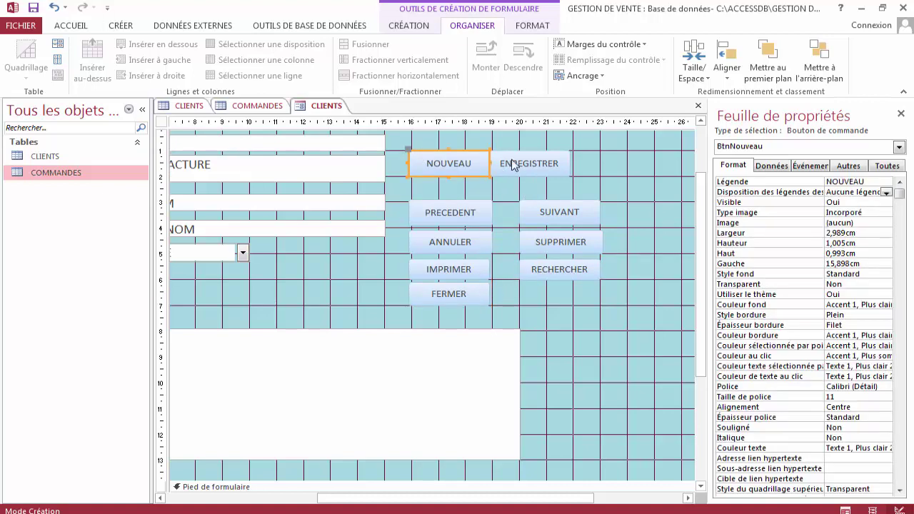
left_click(529, 242)
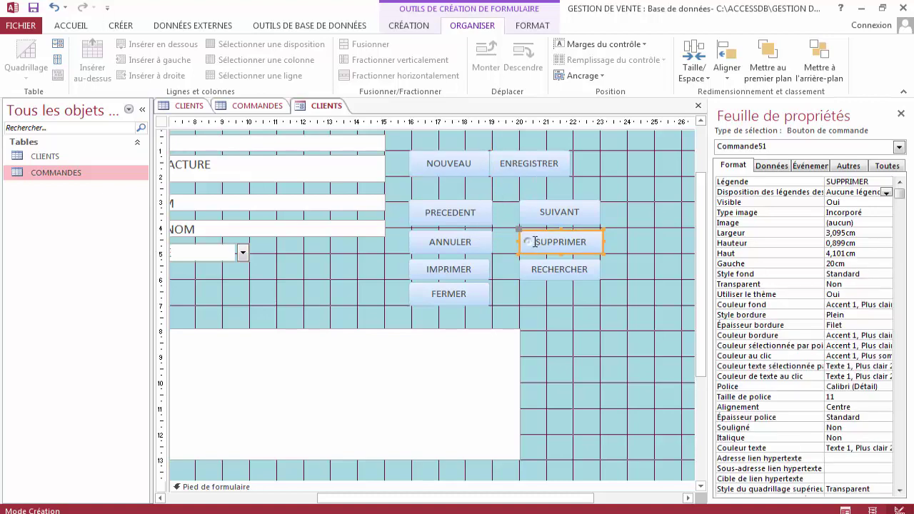
left_click(557, 214)
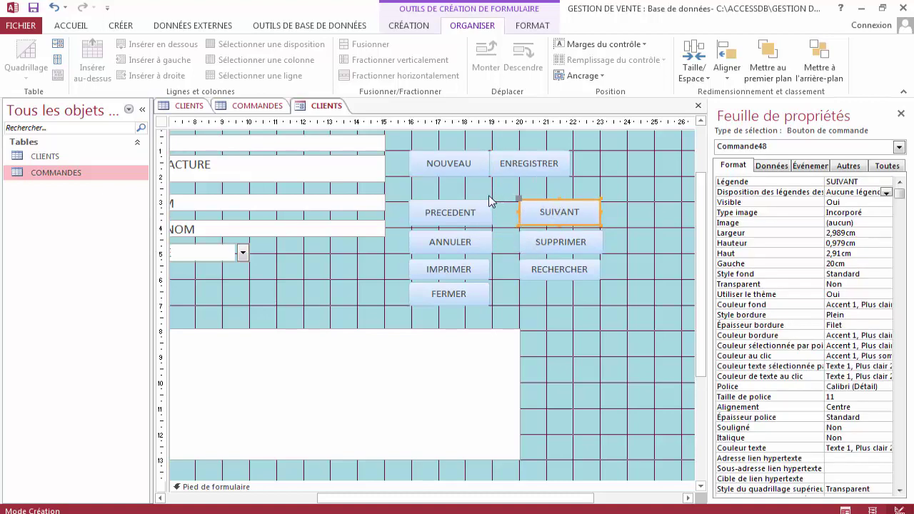
left_click(553, 242)
left_click(559, 251)
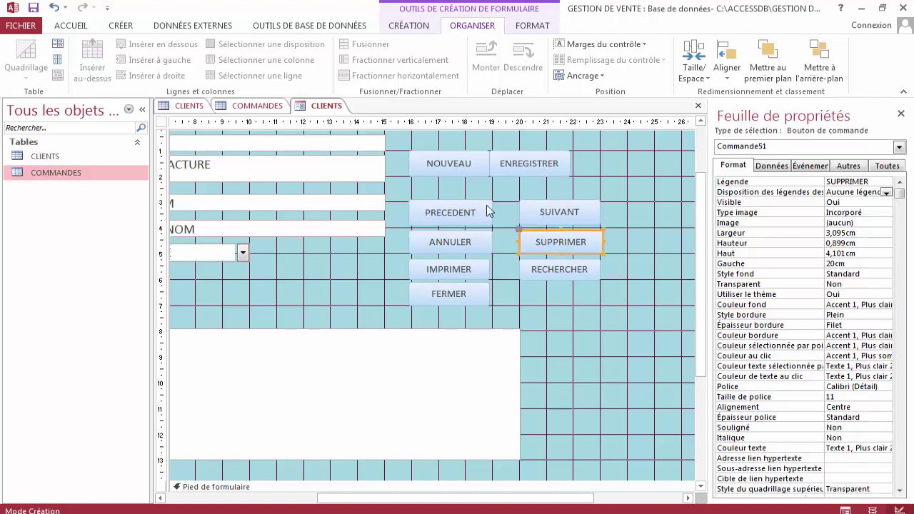
left_click(513, 162)
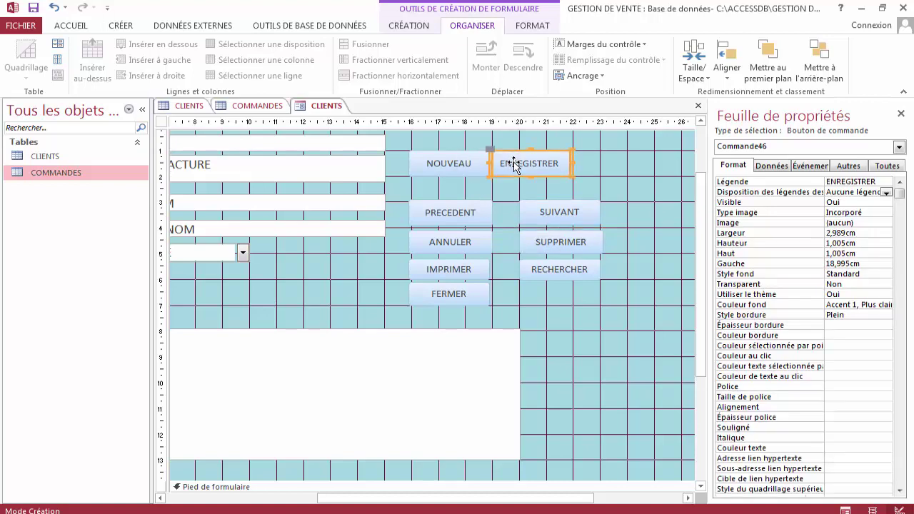
key("Right")
key("Right")
key("Right")
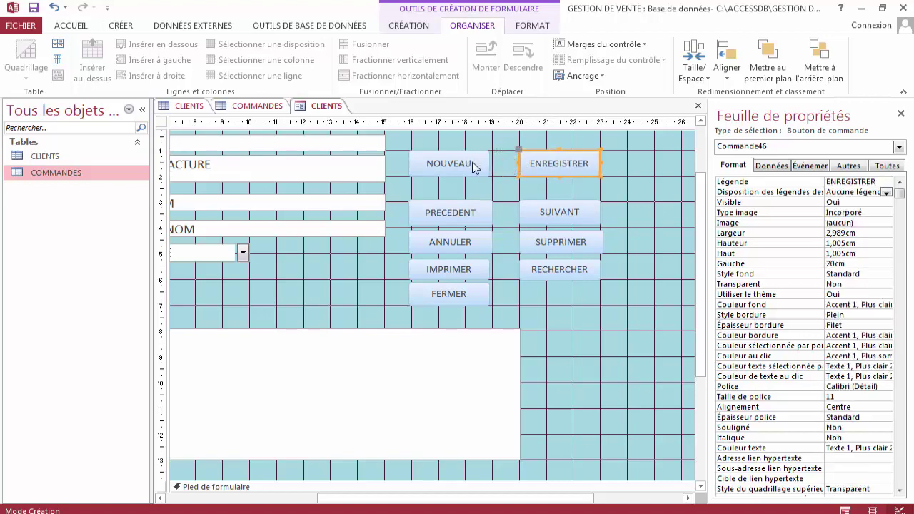
left_click_drag(436, 144, 539, 180)
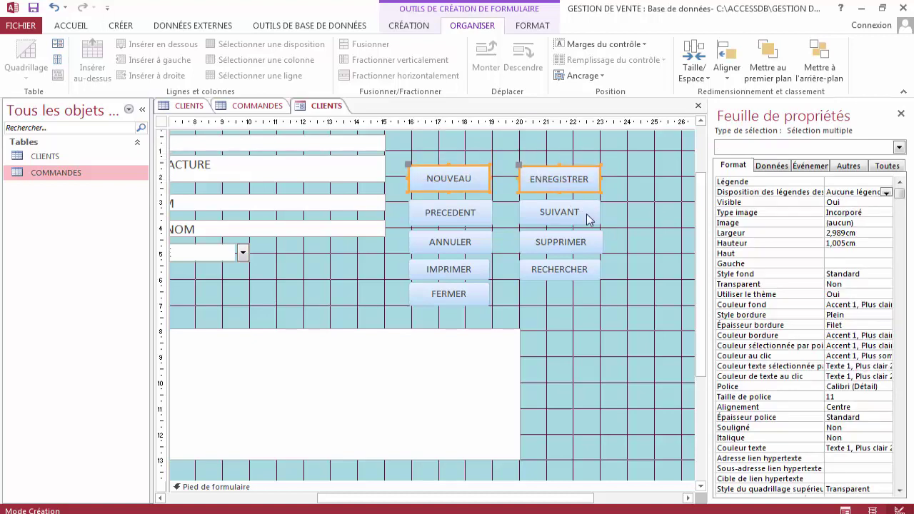
Step: Move FERMER beneath RECHERCHER in the right column
left_click(471, 291)
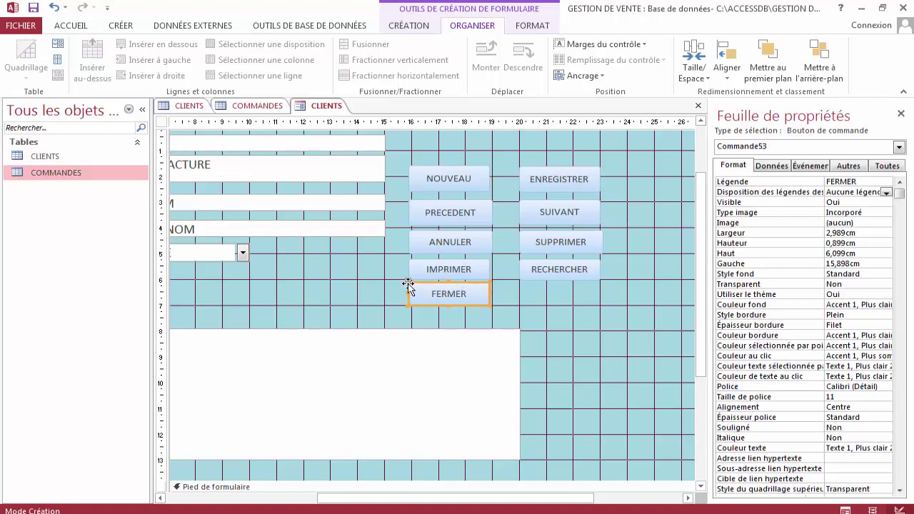
mouse_move(408, 282)
left_mouse_down()
mouse_move(520, 287)
mouse_move(493, 280)
left_mouse_up()
left_click(454, 270)
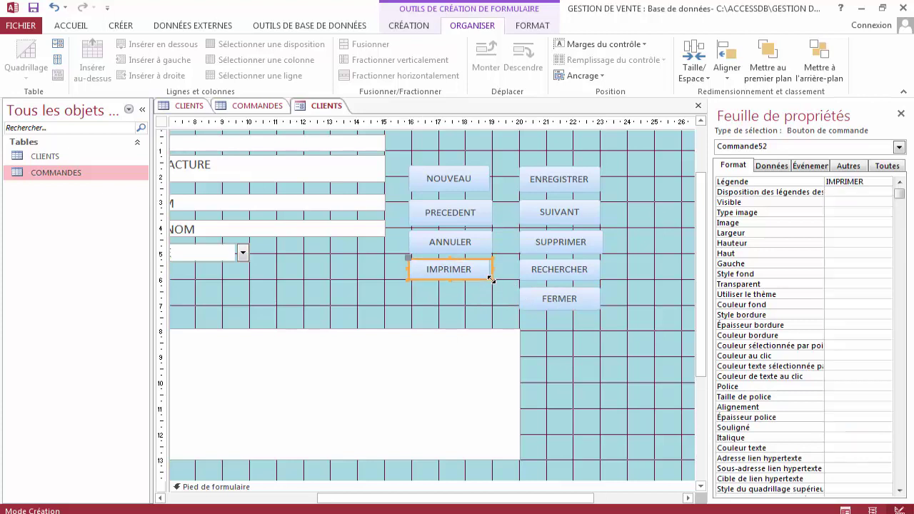
Step: Adjust the heights of the NOUVEAU and ENREGISTRER buttons
left_click(633, 278)
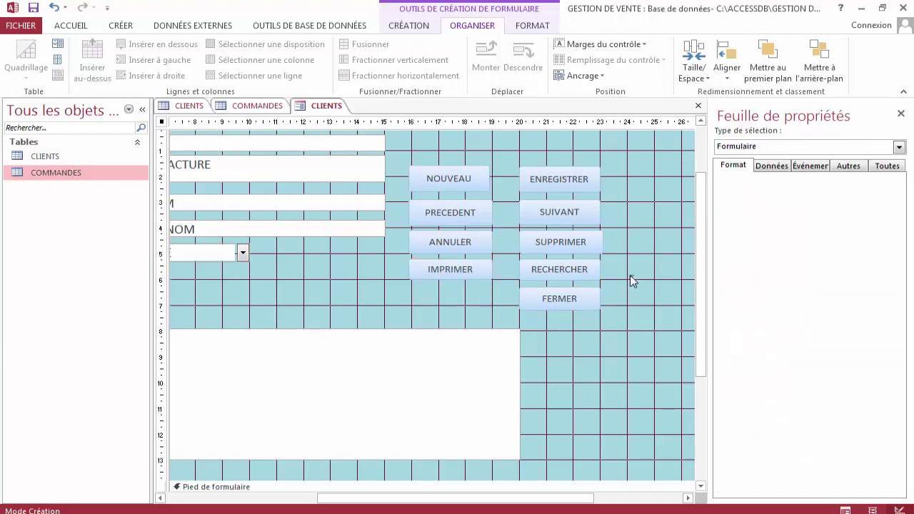
left_click(479, 180)
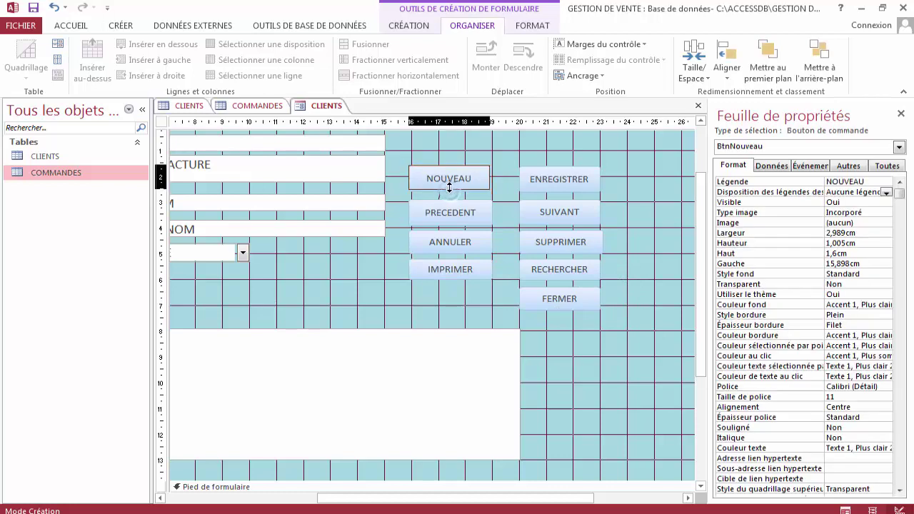
left_click_drag(449, 187, 449, 185)
left_click(542, 189)
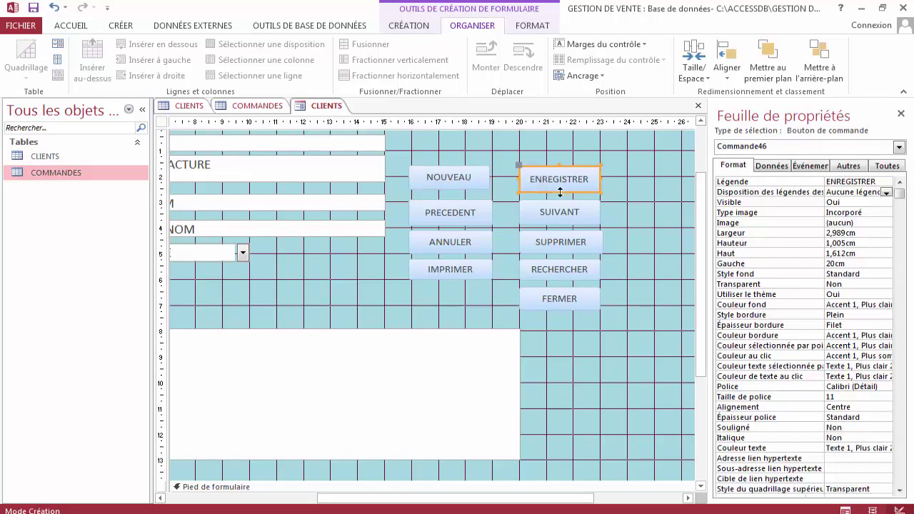
left_click_drag(559, 192, 559, 187)
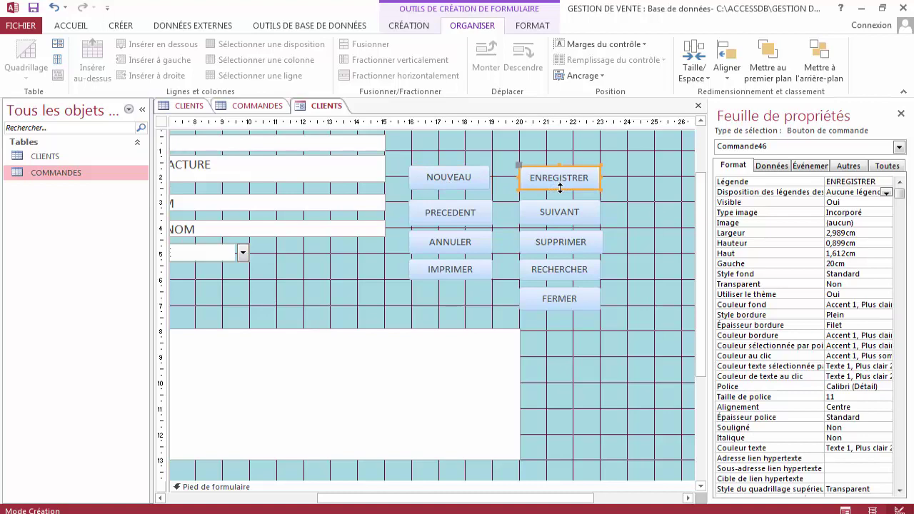
left_click(623, 197)
Step: Resize SUIVANT and PRECEDENT, and raise ENREGISTRER's top to 1.506 cm to match NOUVEAU
left_click(569, 216)
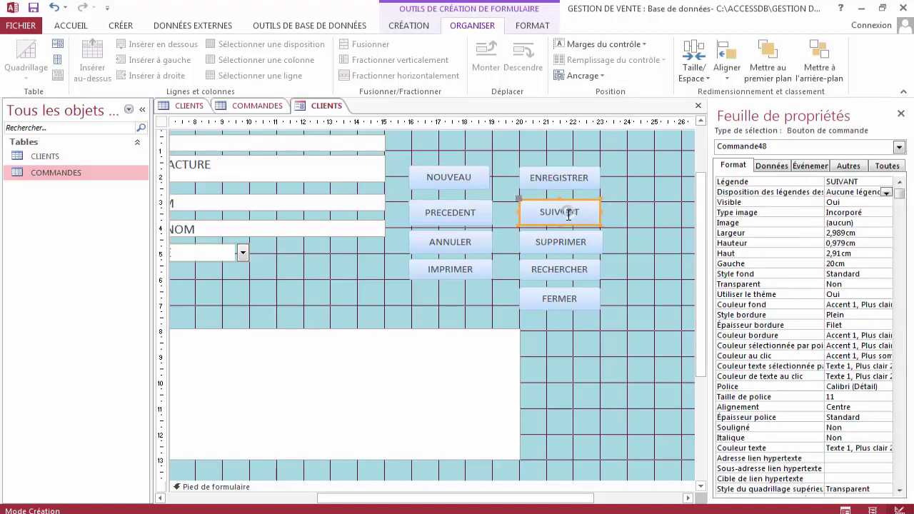
left_click_drag(560, 225, 559, 220)
left_click(460, 222)
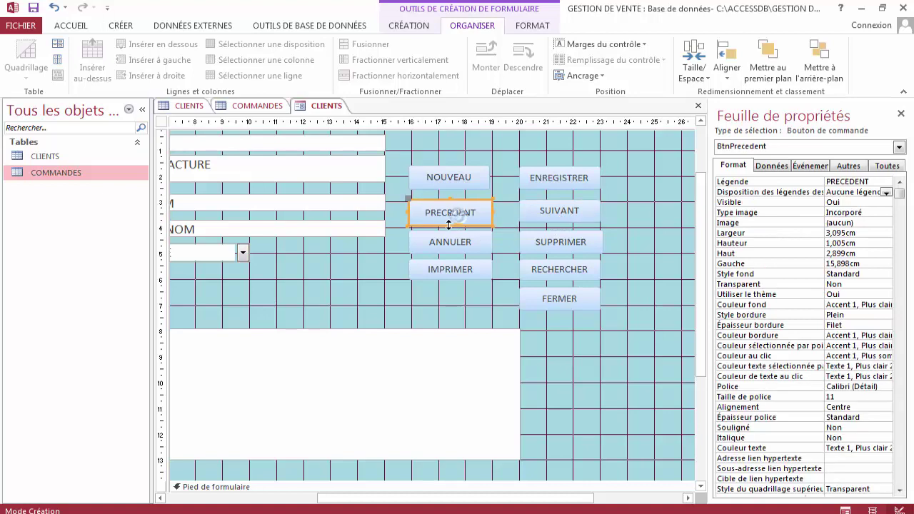
left_click_drag(448, 217, 518, 228)
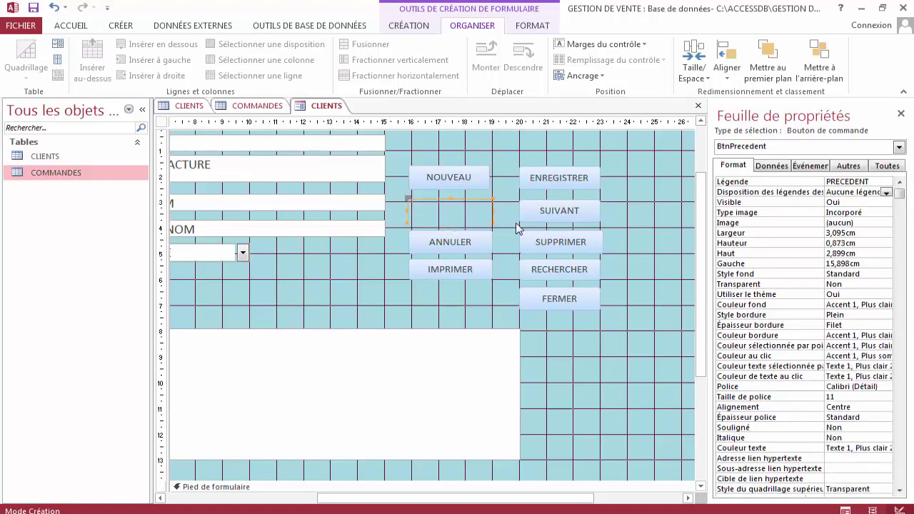
left_click(618, 236)
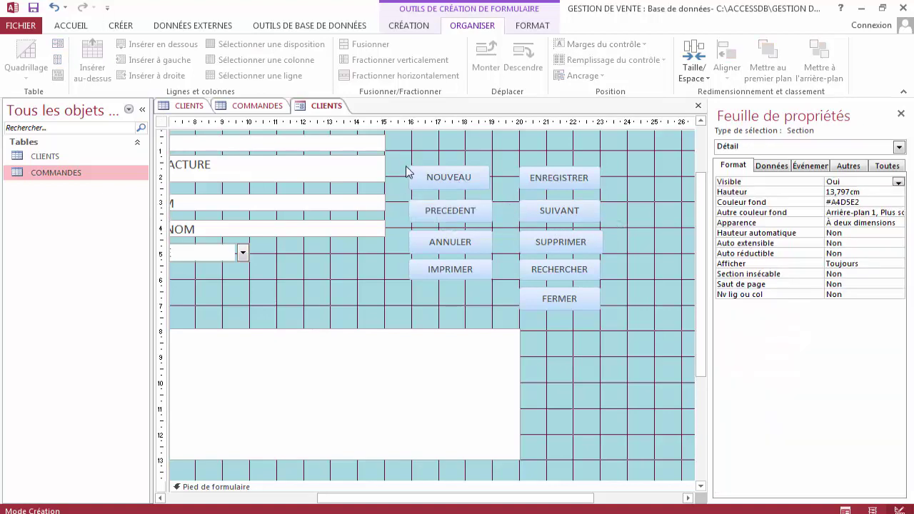
left_click(550, 182)
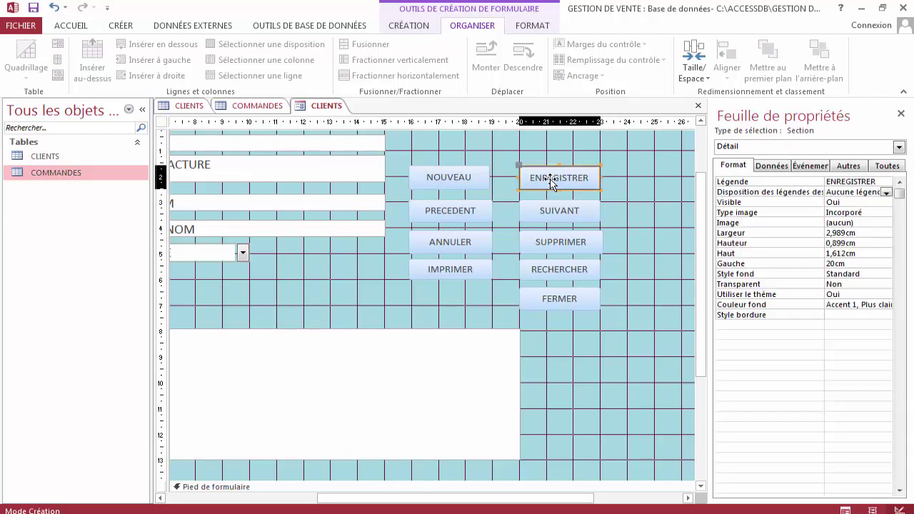
left_click_drag(559, 164, 559, 160)
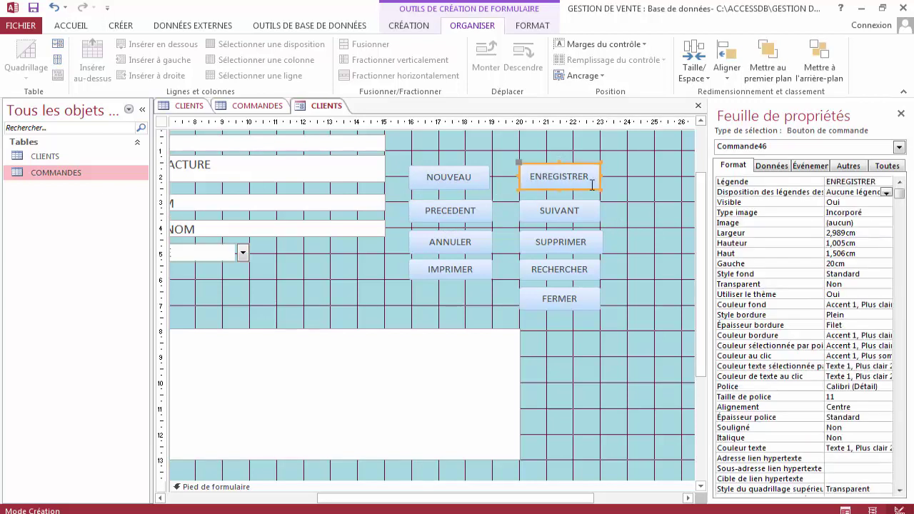
left_click(608, 211)
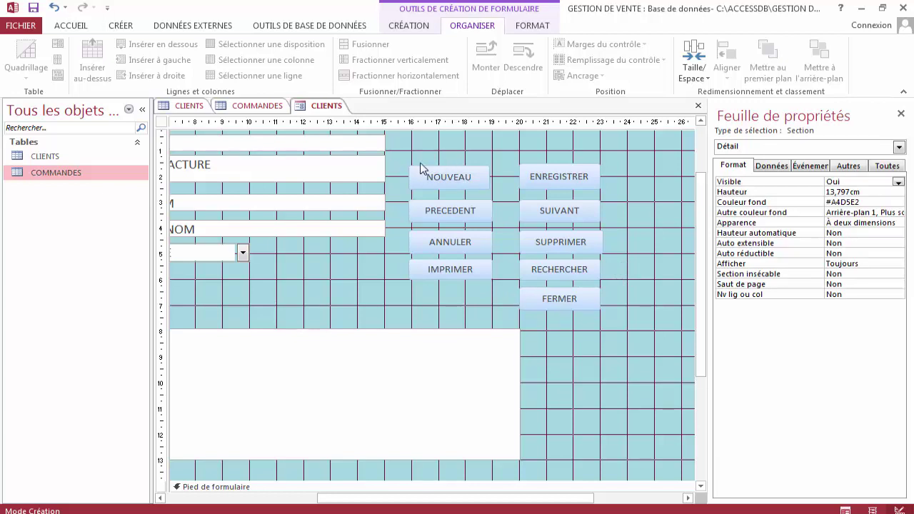
Step: Save the CLIENTS form under the name FORMULAIRE CLIENTS_COMMANDES
right_click(327, 107)
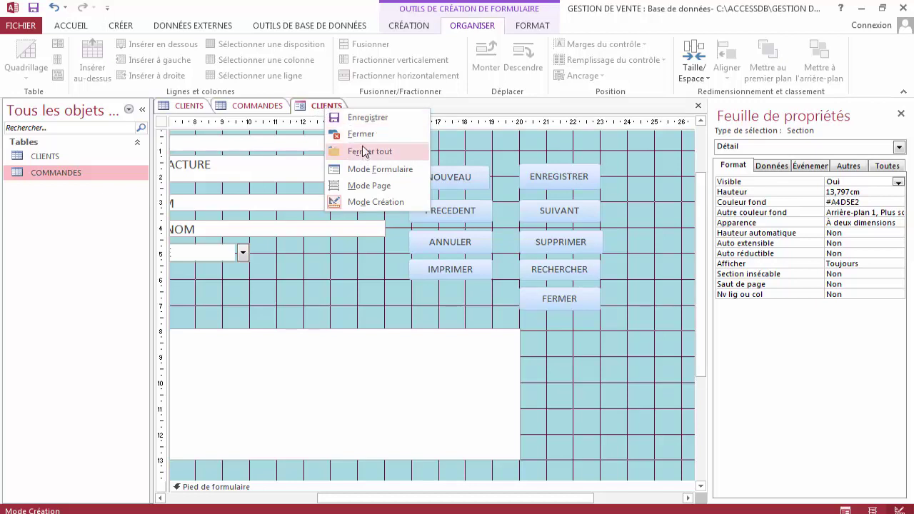
left_click(356, 119)
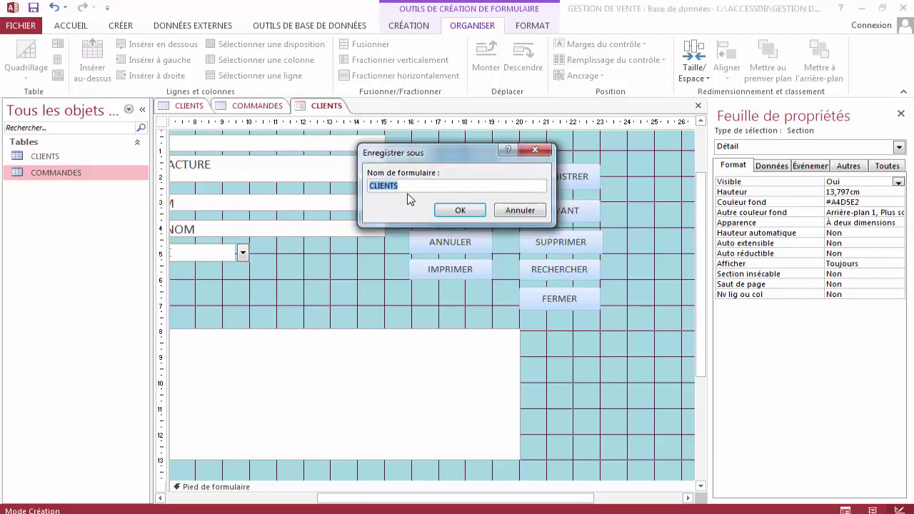
key("BackSpace")
key("BackSpace")
type("FORMULAIRE CLI")
key("Caps_Lock")
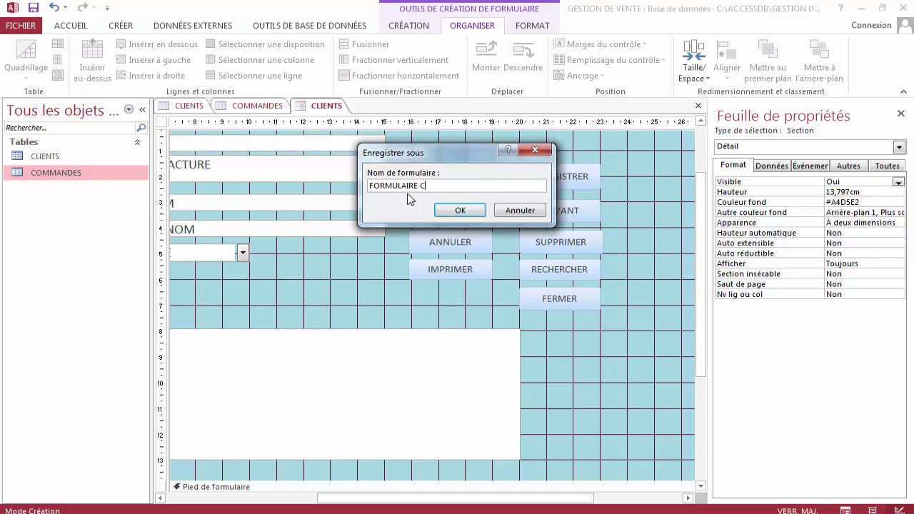
type("ENTS_CO")
type("MMANDES")
left_click(459, 211)
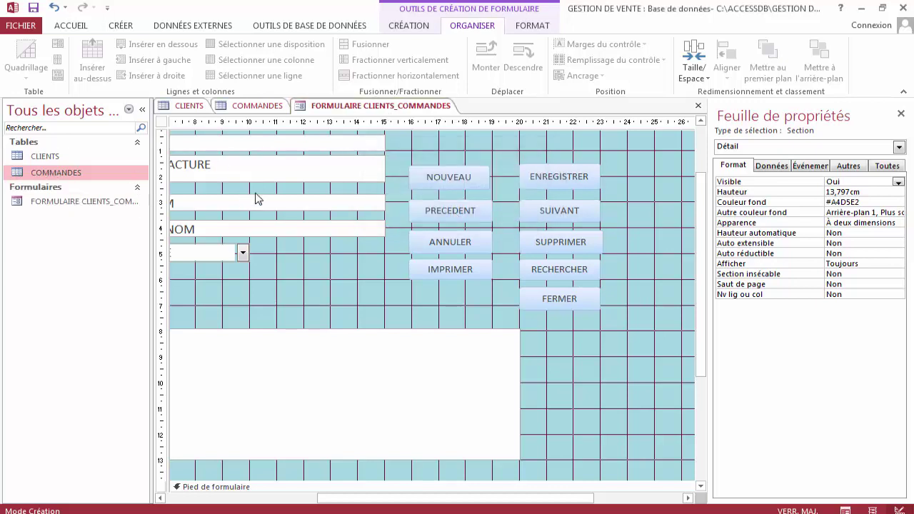
right_click(392, 109)
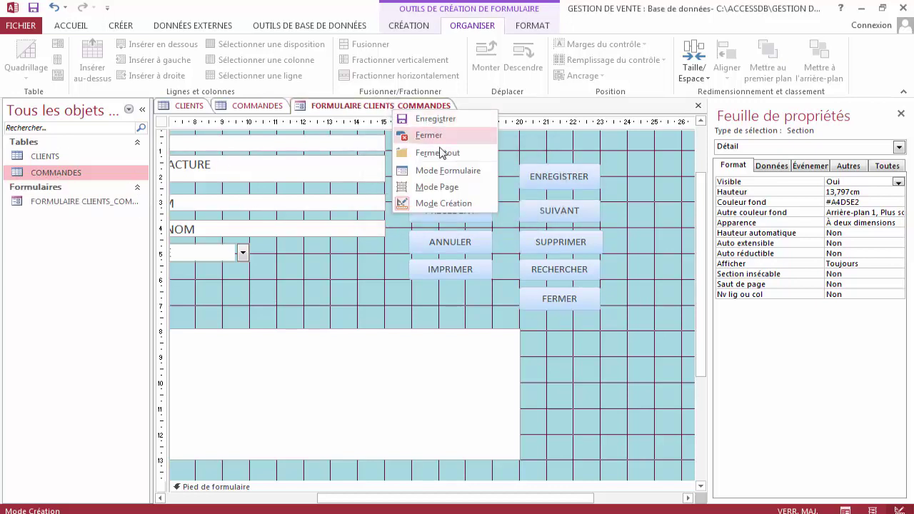
Step: In form view, start a new client: invoice 201804, the client's surname and first name, sex F
left_click(447, 172)
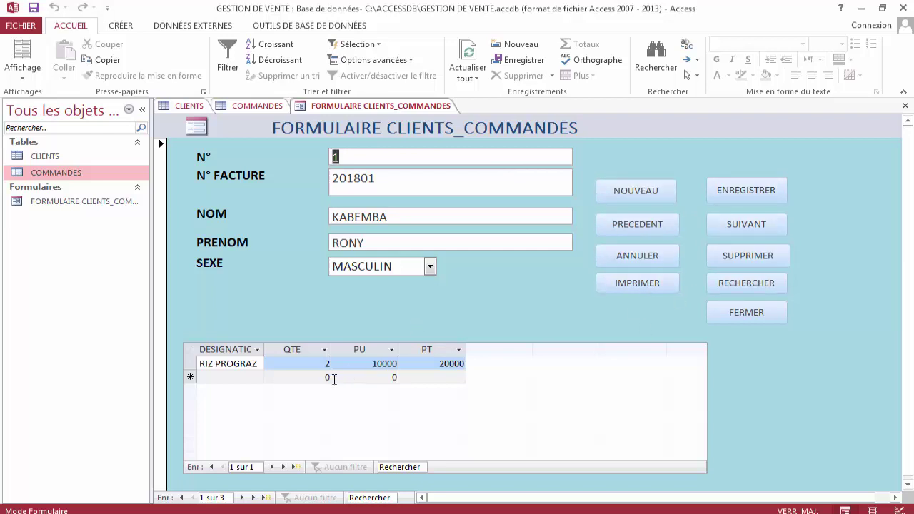
left_click(636, 197)
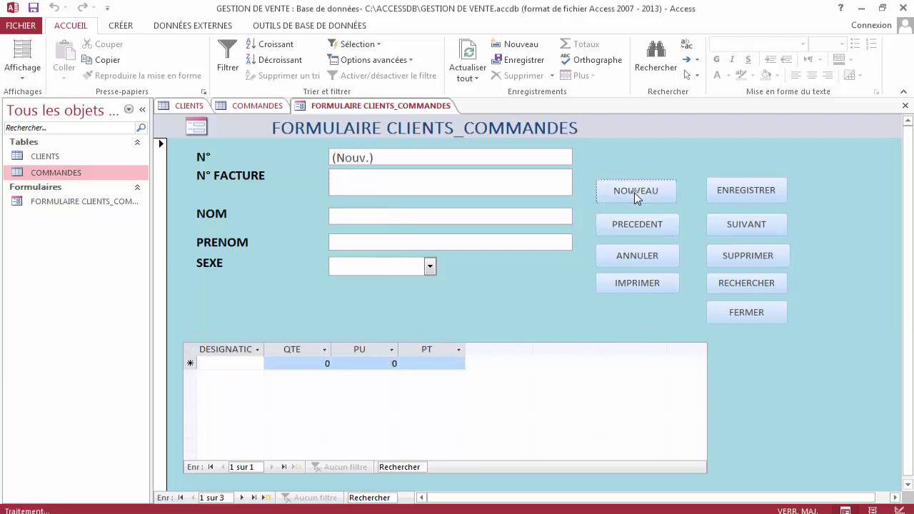
left_click(369, 186)
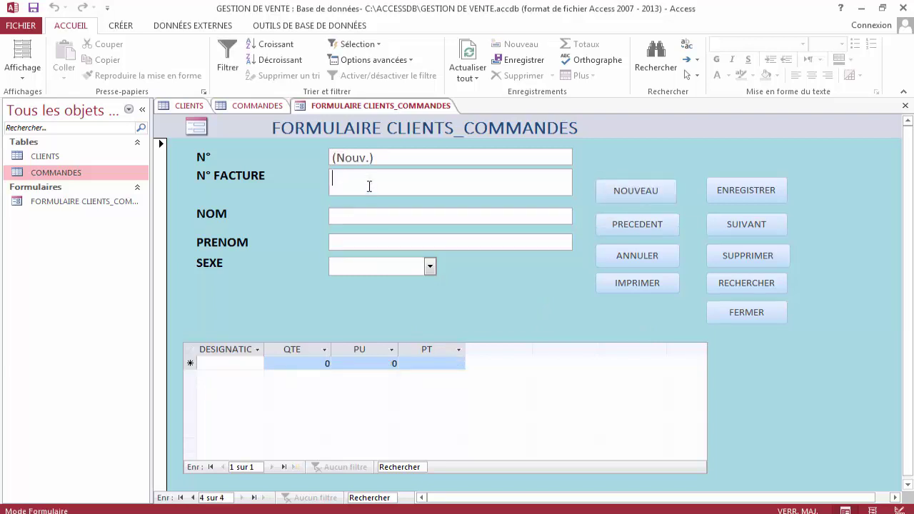
type("201")
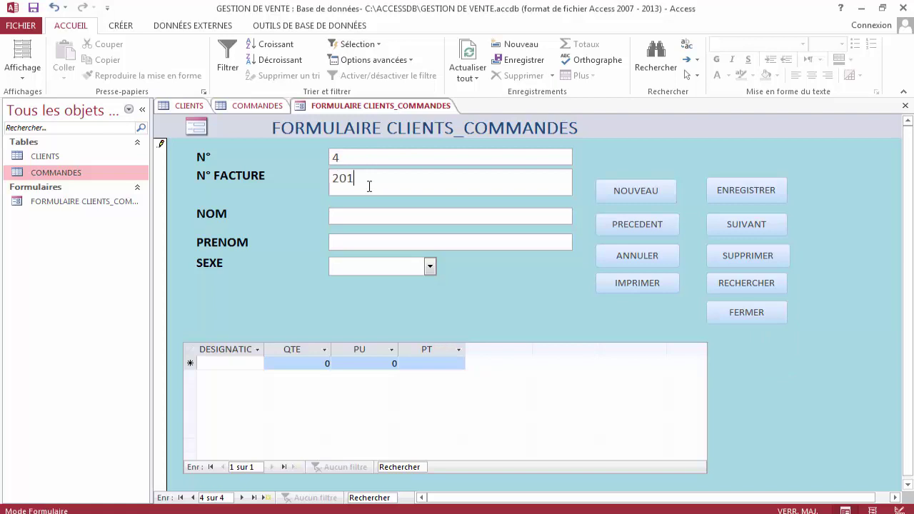
type("8")
type("04")
key("Tab")
key("Tab")
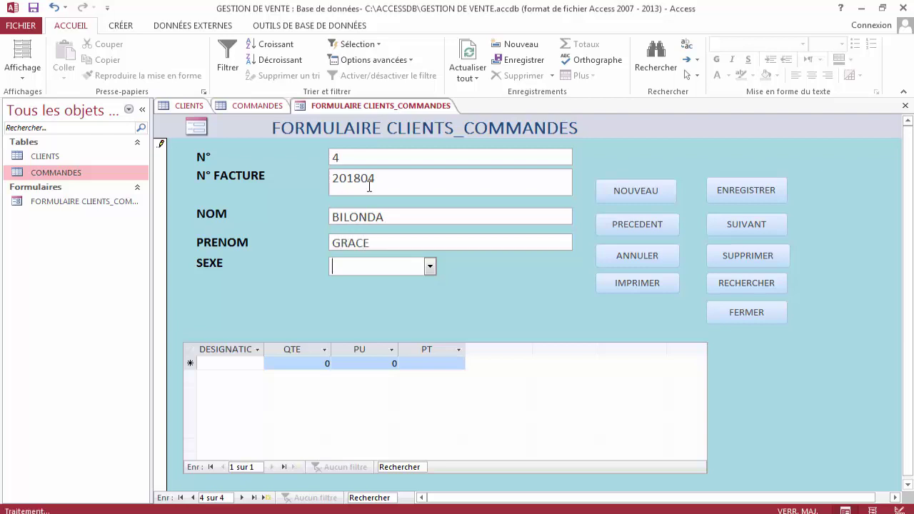
type("FEMININ")
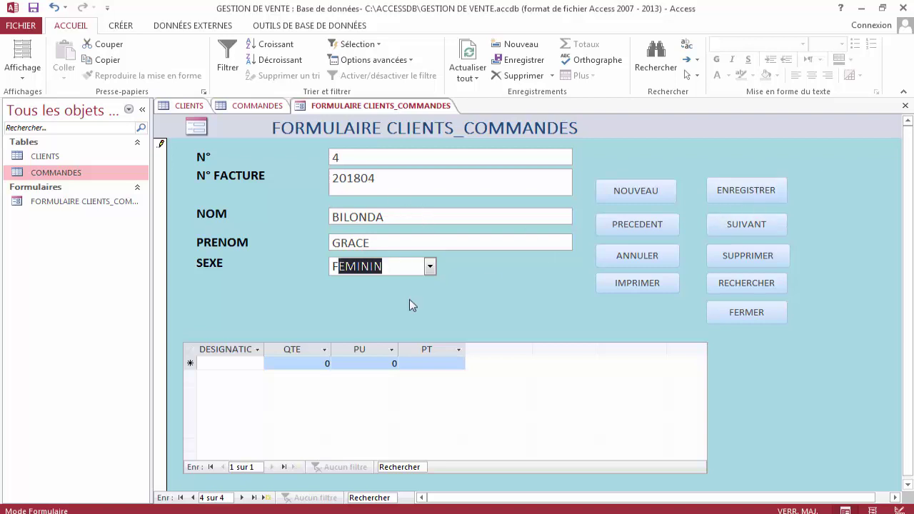
key("Tab")
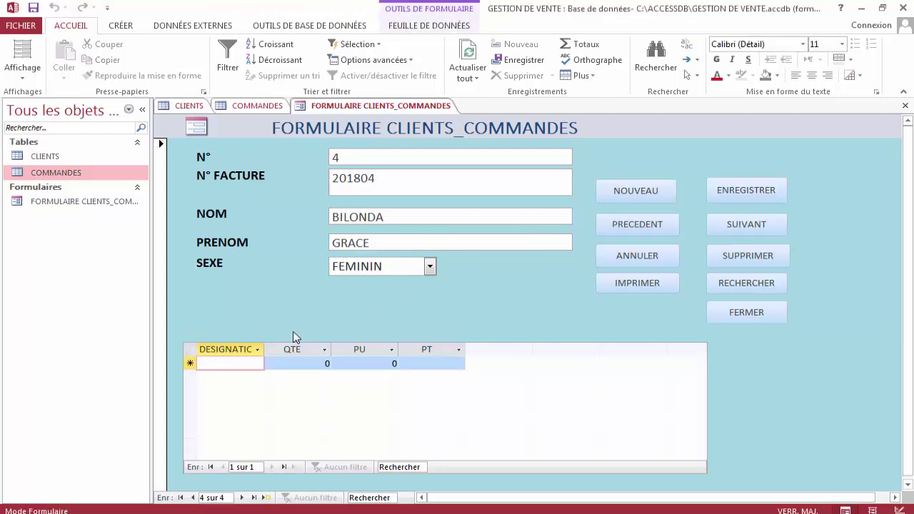
Step: Complete the SACHET SUCRE order line with quantity 4, giving a total of 22000
type("SA")
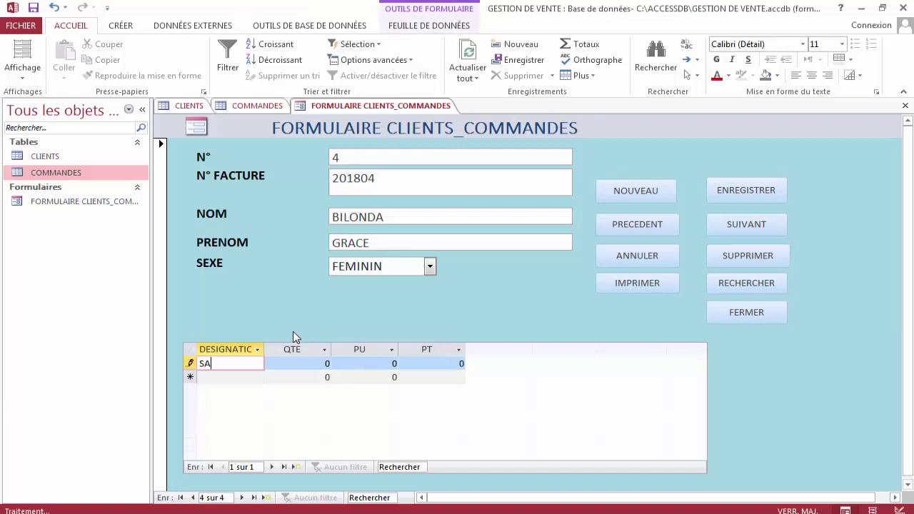
key("BackSpace")
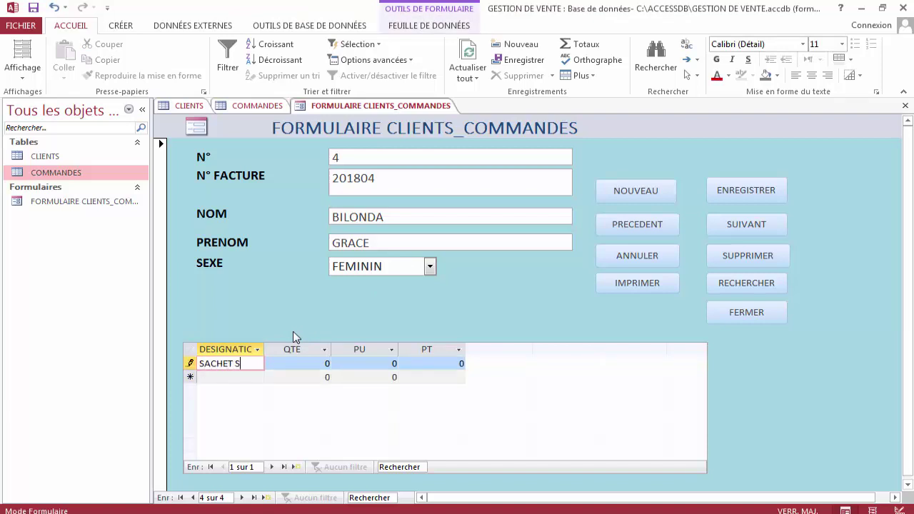
key("Tab")
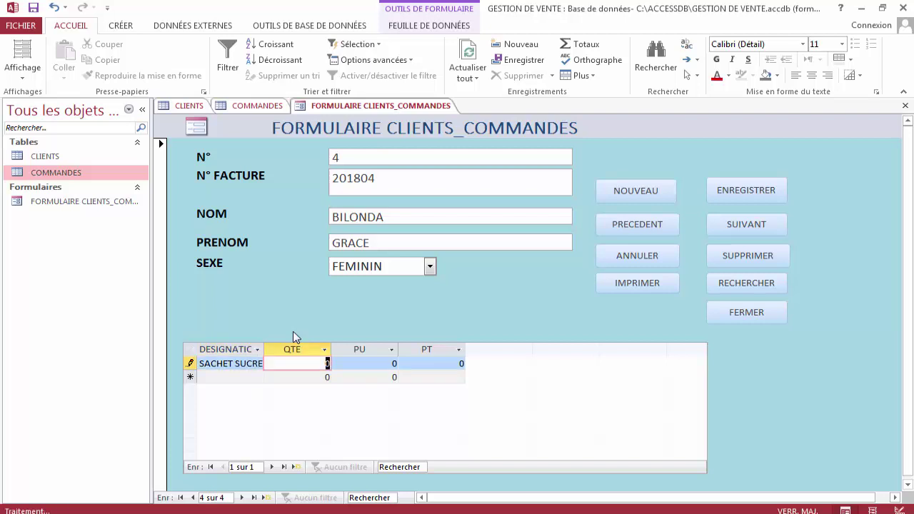
type("4")
key("Tab")
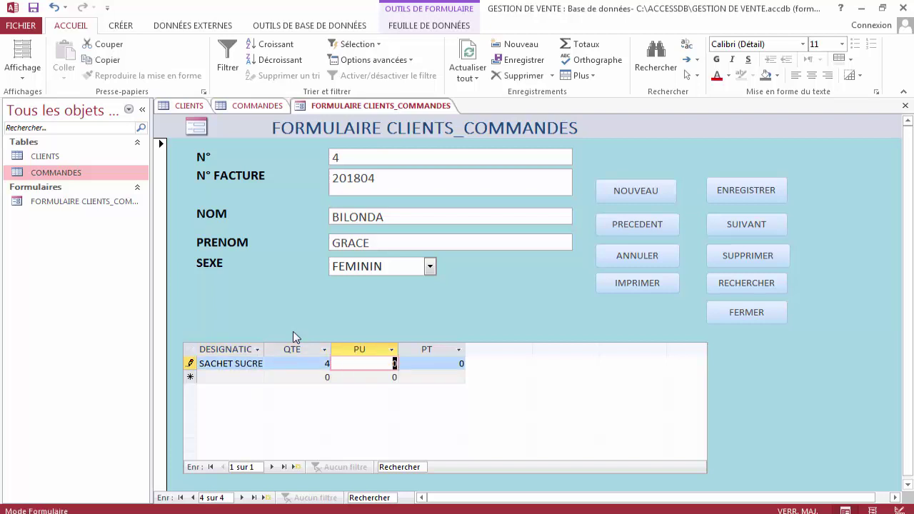
type("55000")
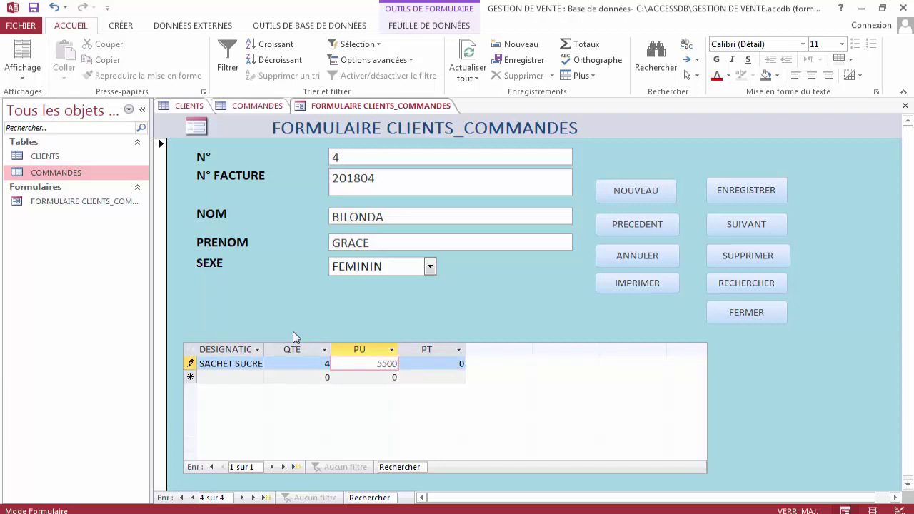
key("Tab")
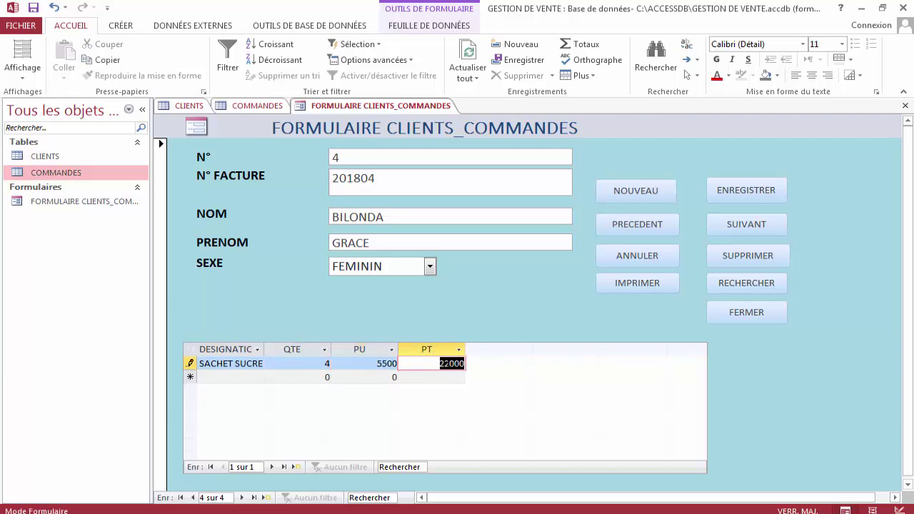
key("Tab")
Step: Add a SACHET SEL order line: quantity 4 at 4000, total 16000
type("S")
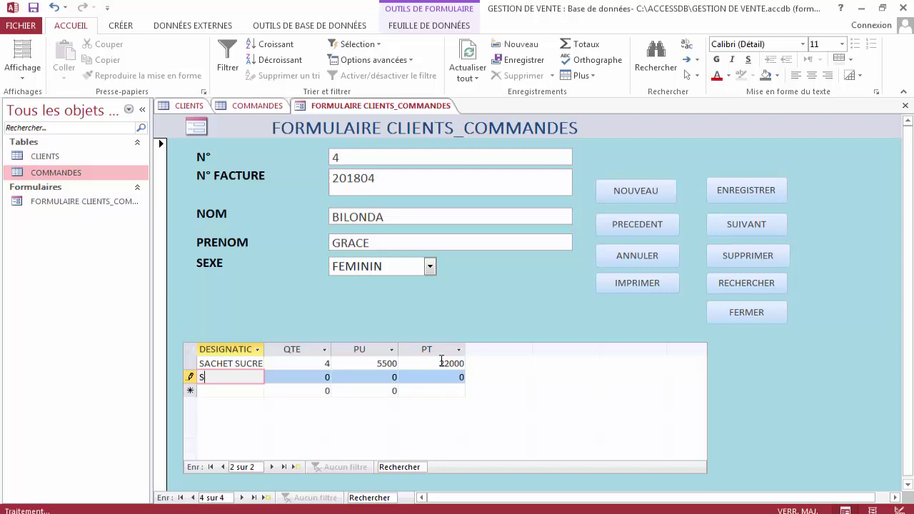
type("ACHET SE")
type("L")
key("Tab")
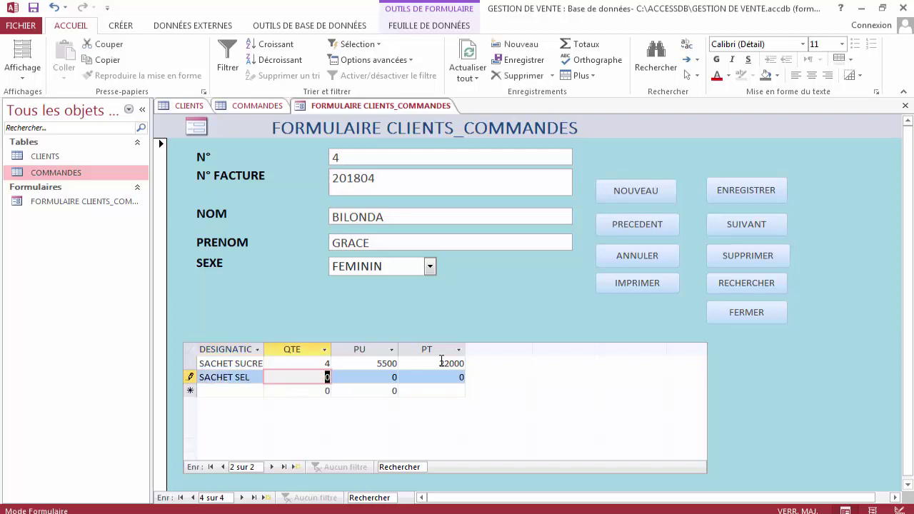
type("4")
key("Tab")
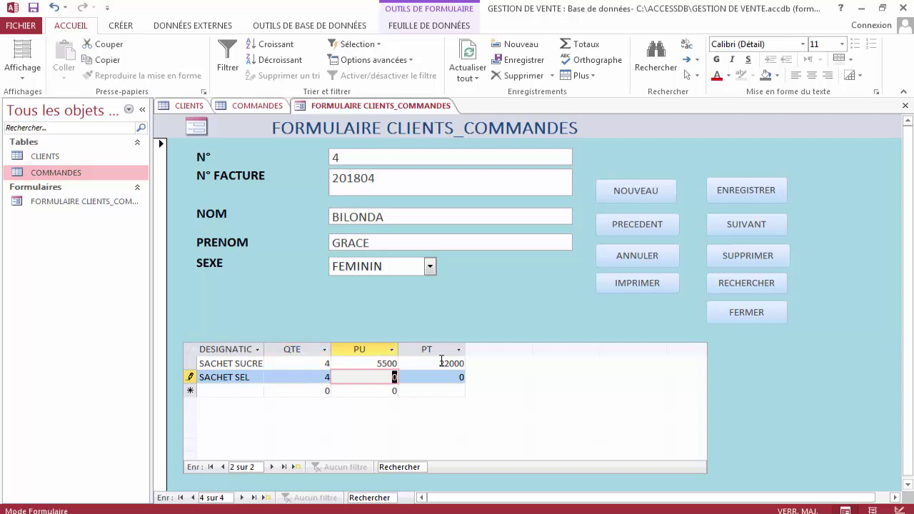
type("4000")
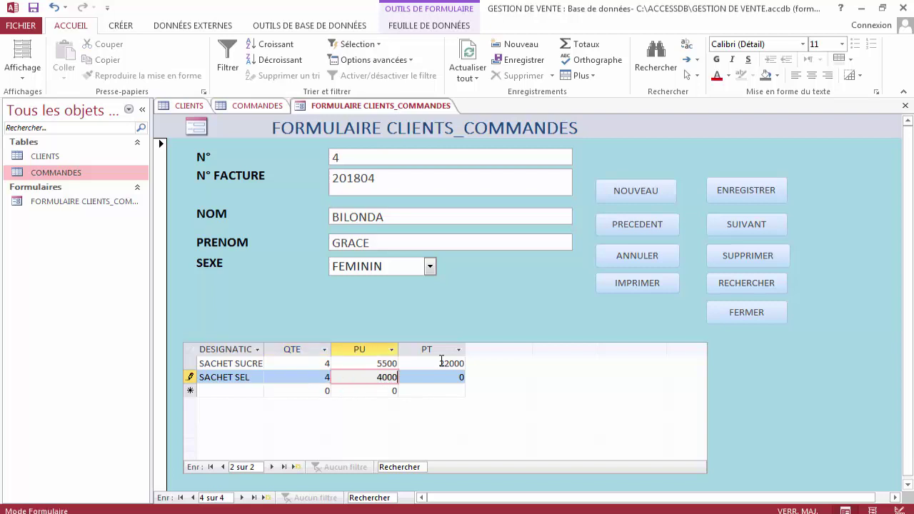
key("Tab")
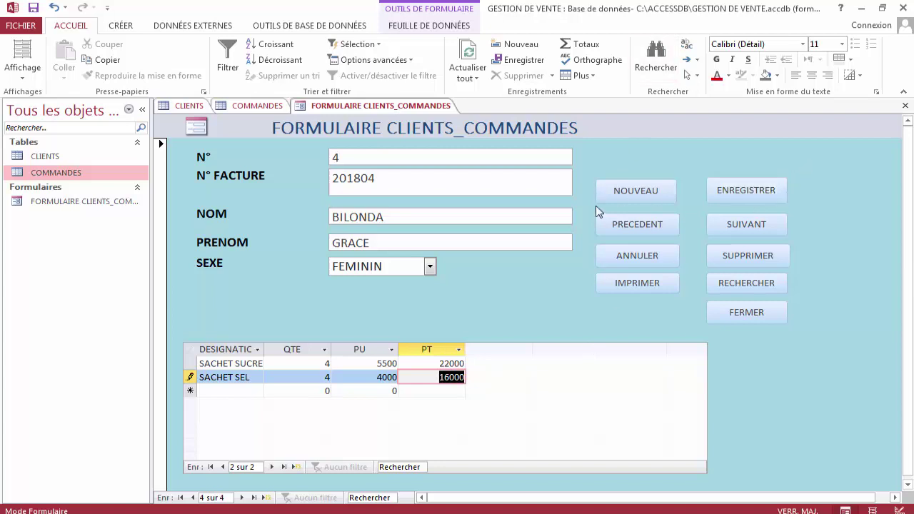
Step: Save invoice 201804's order lines, browse back and forth through the client records, then launch RECHERCHER
left_click(739, 191)
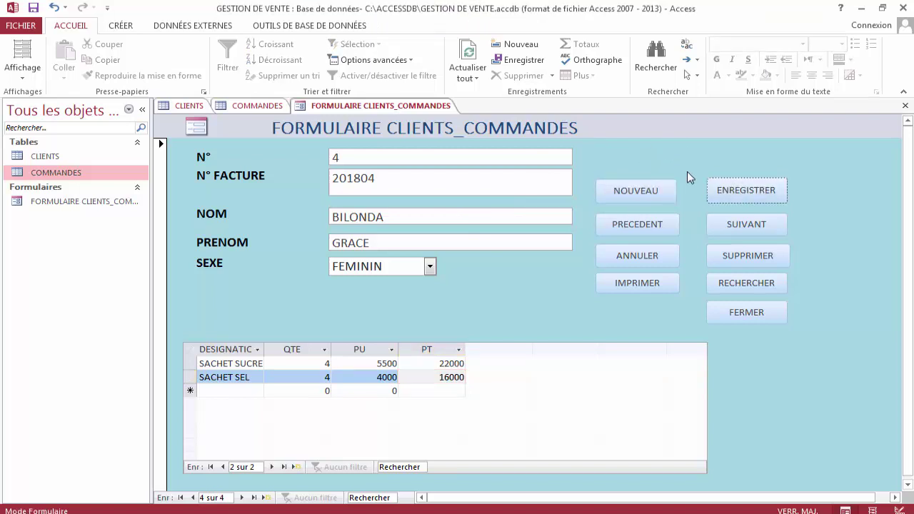
left_click(661, 227)
left_click(661, 228)
left_click(662, 227)
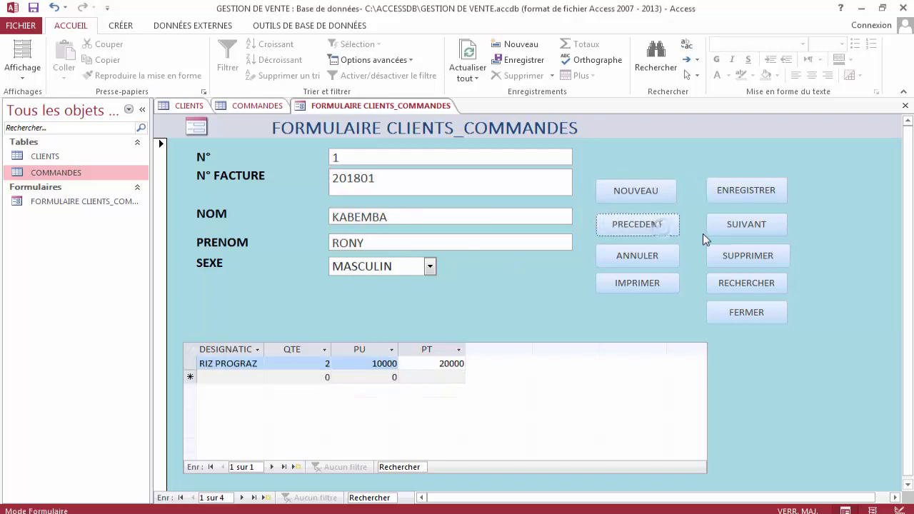
left_click(733, 227)
left_click(734, 228)
left_click(733, 228)
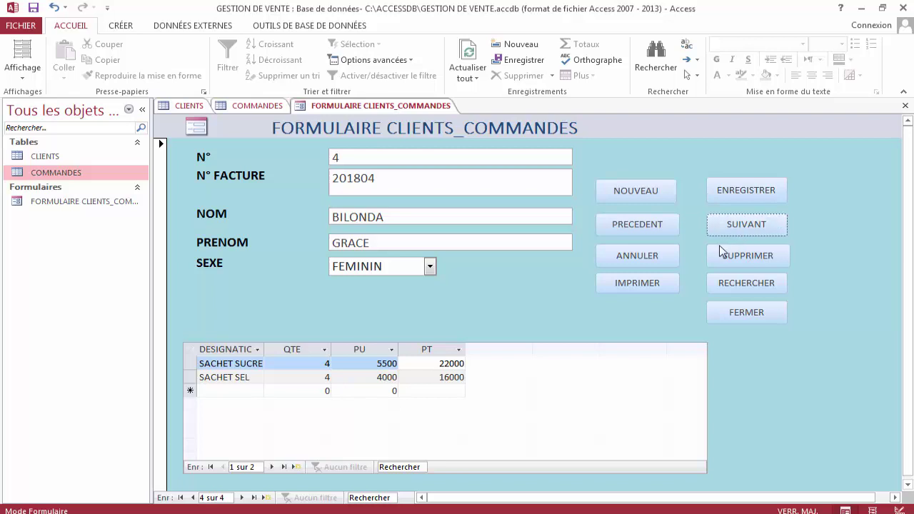
left_click(748, 284)
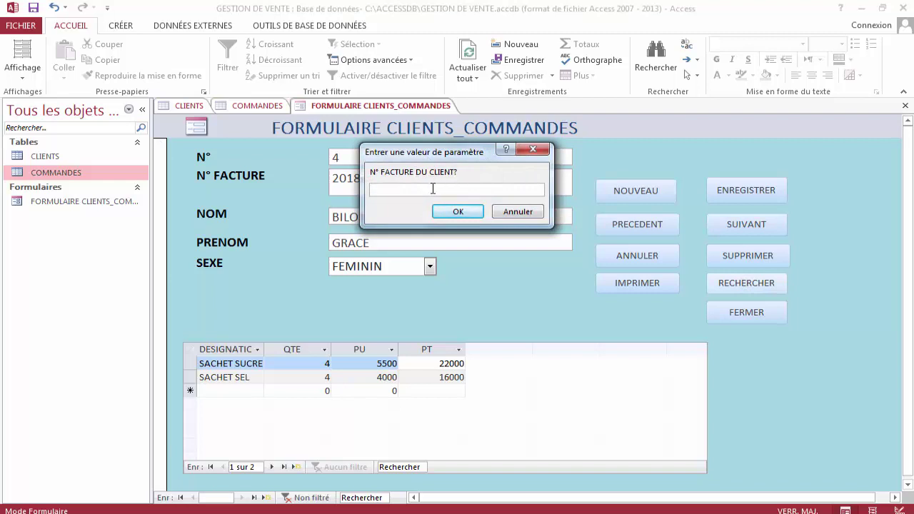
Step: Filter the form to invoice 201802, cancel the print dialog, and close the form
left_click_drag(449, 151, 535, 154)
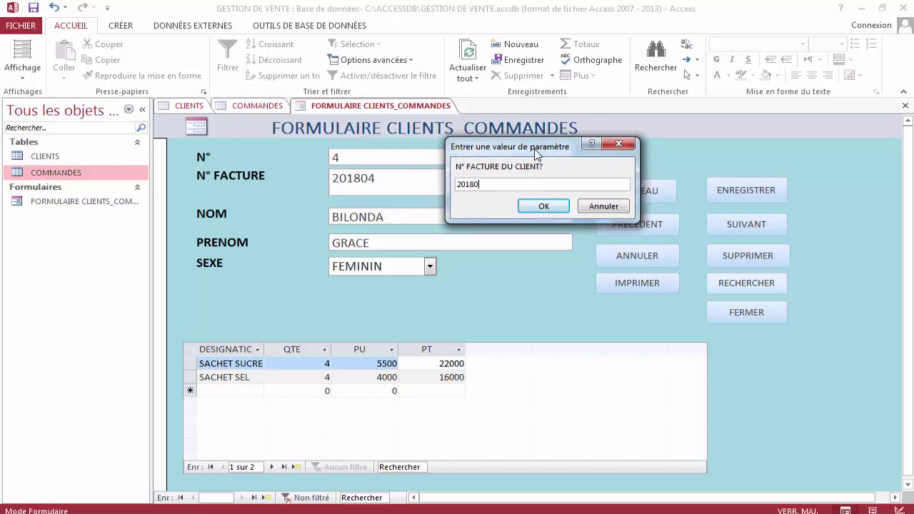
left_click(539, 203)
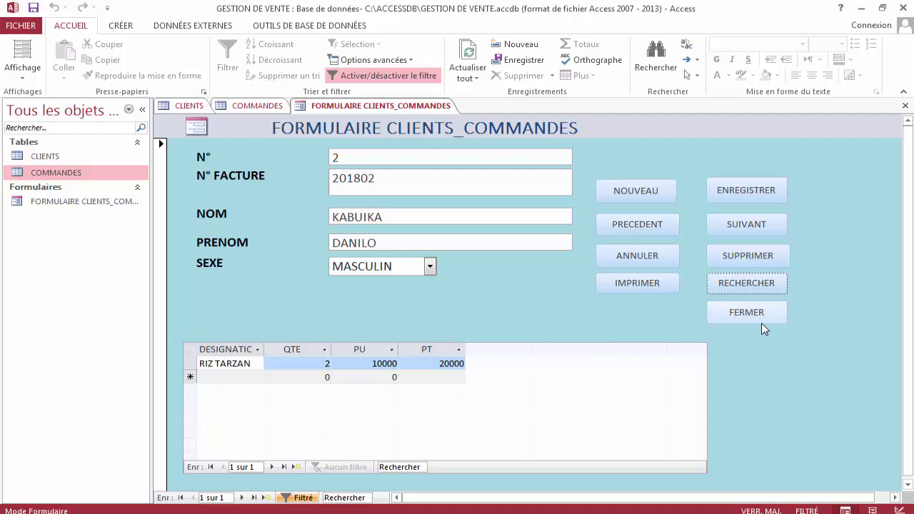
left_click(661, 284)
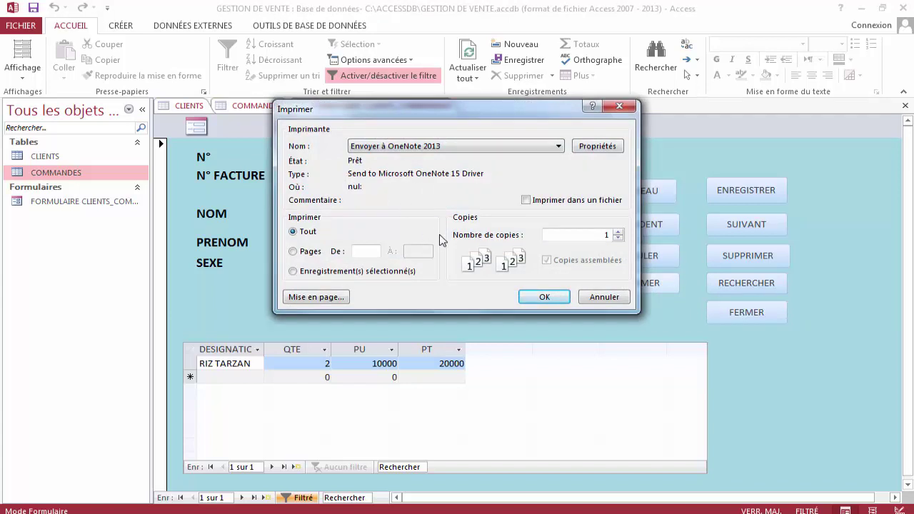
left_click(601, 298)
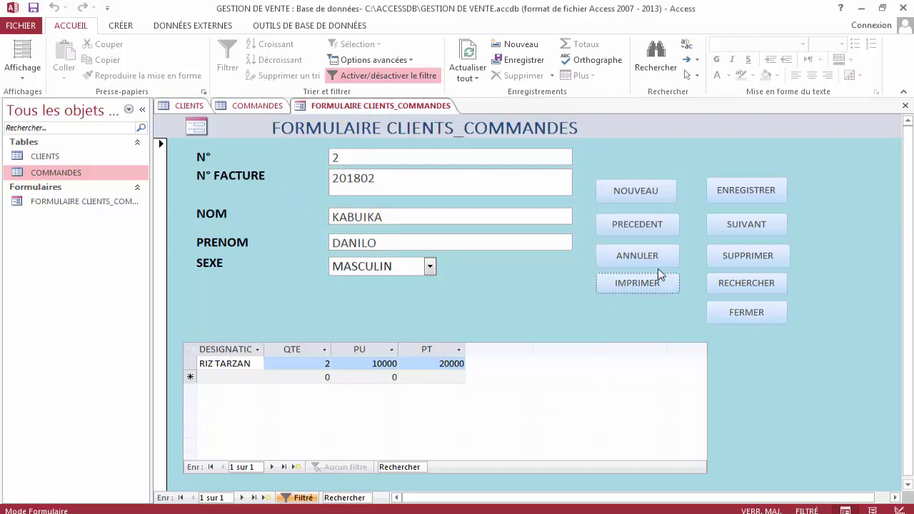
left_click(741, 311)
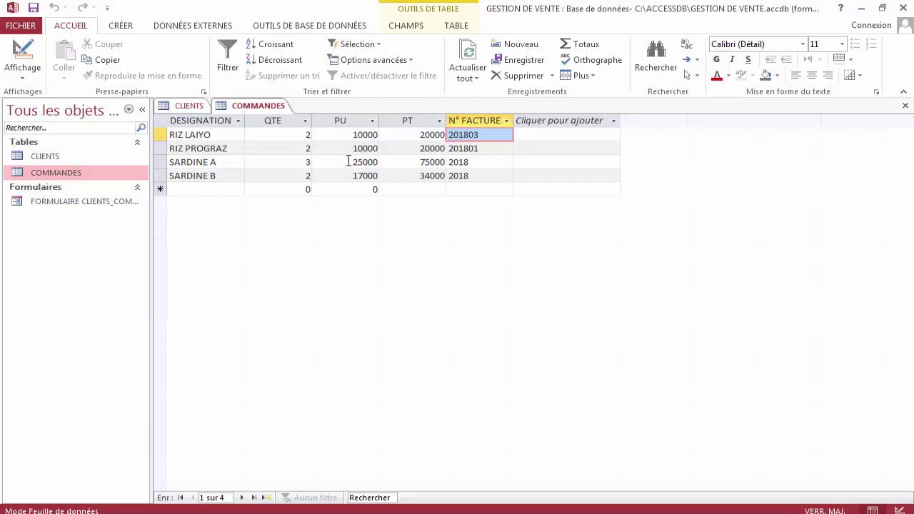
Step: Refresh the COMMANDES table and check the new SACHET SEL and SACHET SUCRE lines
left_click(475, 54)
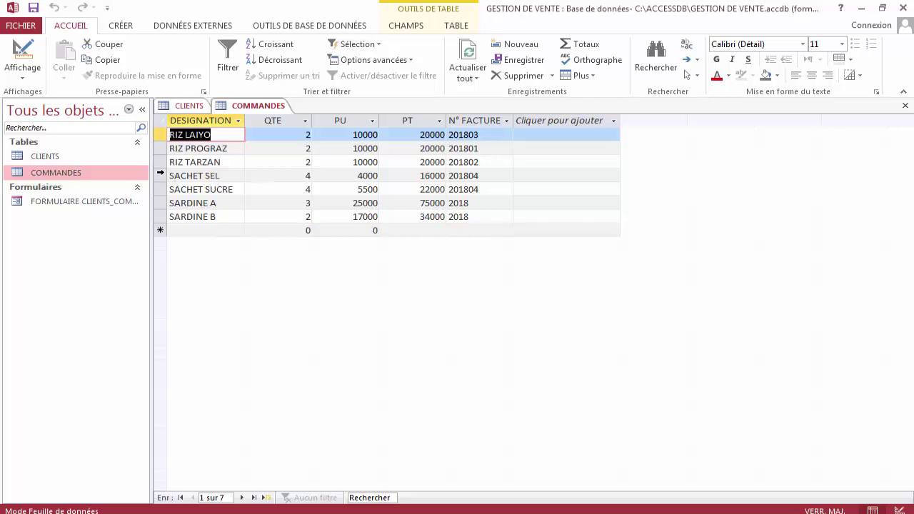
left_click(161, 172)
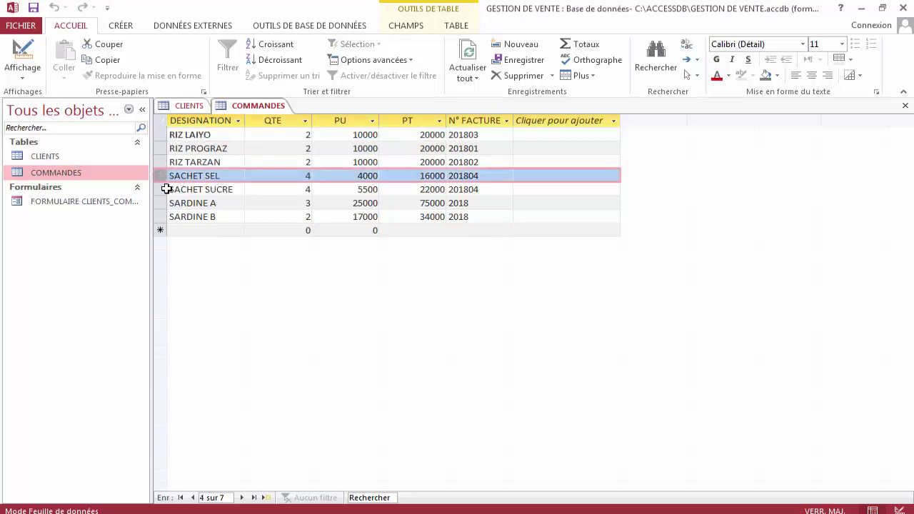
left_click(161, 190)
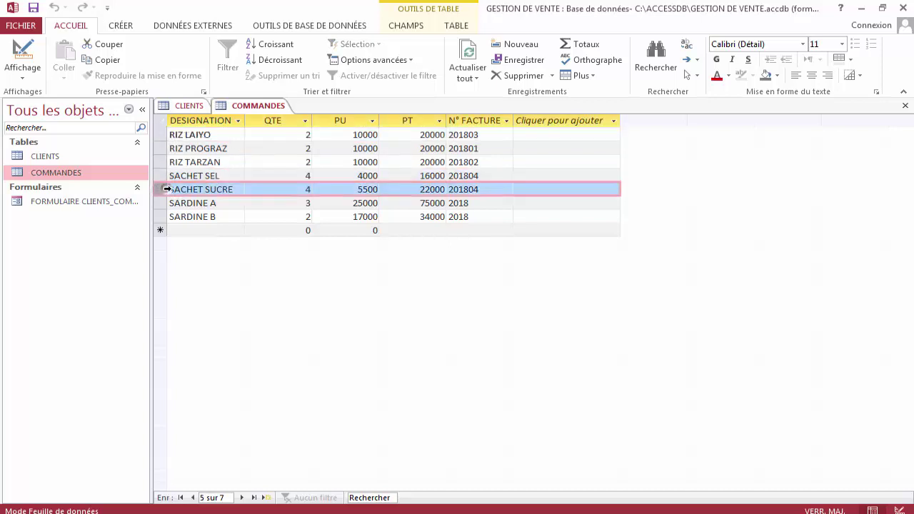
Step: Refresh CLIENTS to confirm client 201804 is stored, then reopen FORMULAIRE CLIENTS_COMMANDES
left_click(189, 105)
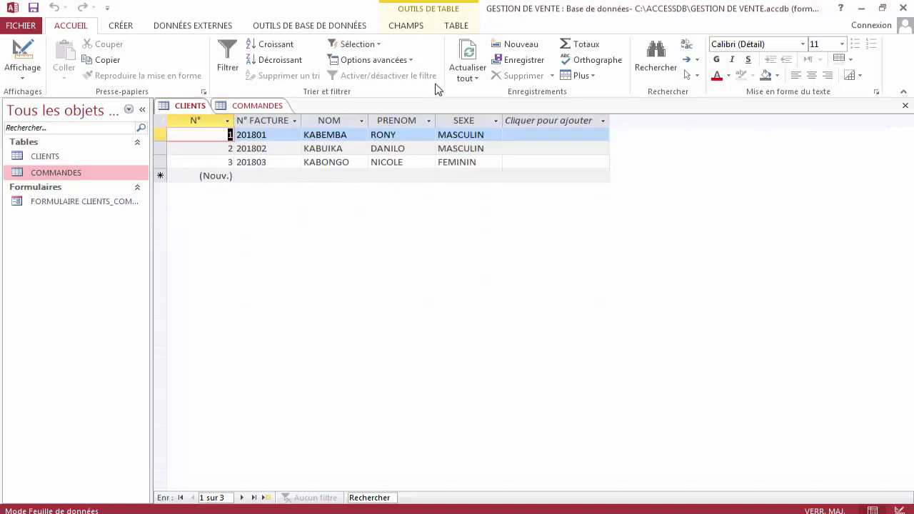
left_click(465, 57)
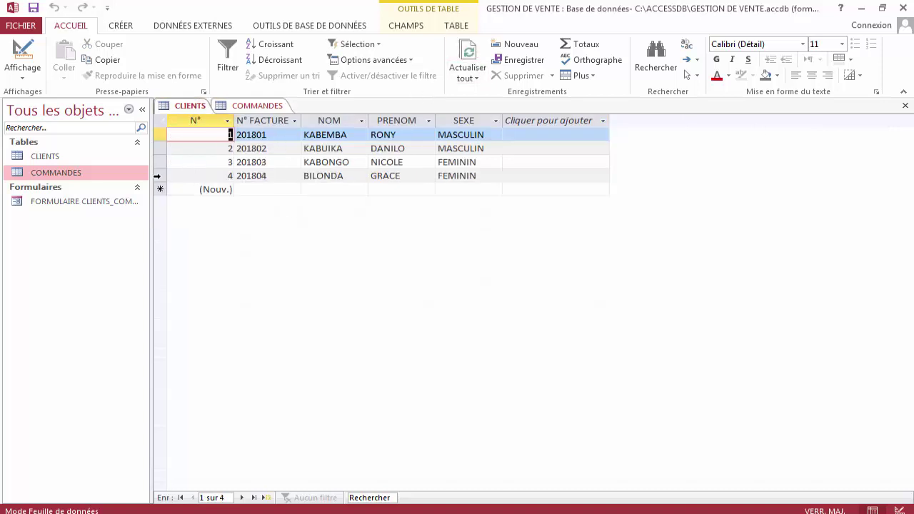
left_click(158, 175)
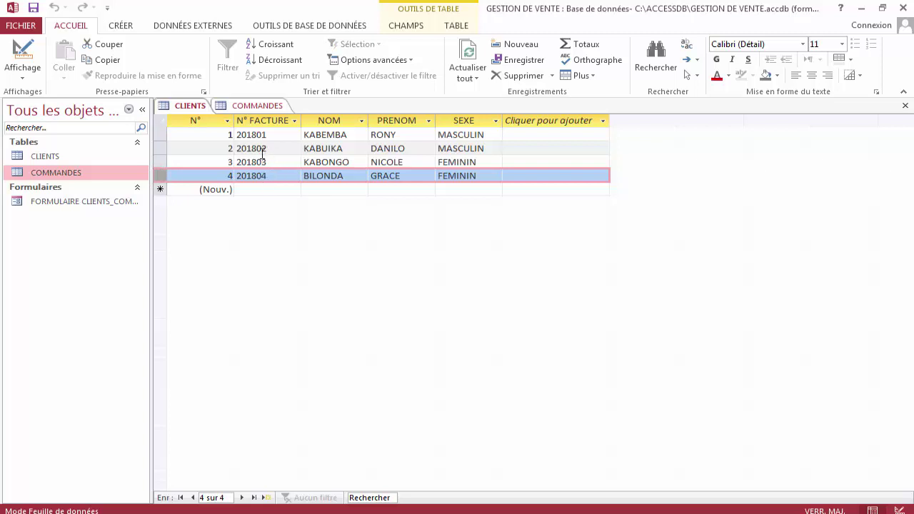
double_click(126, 206)
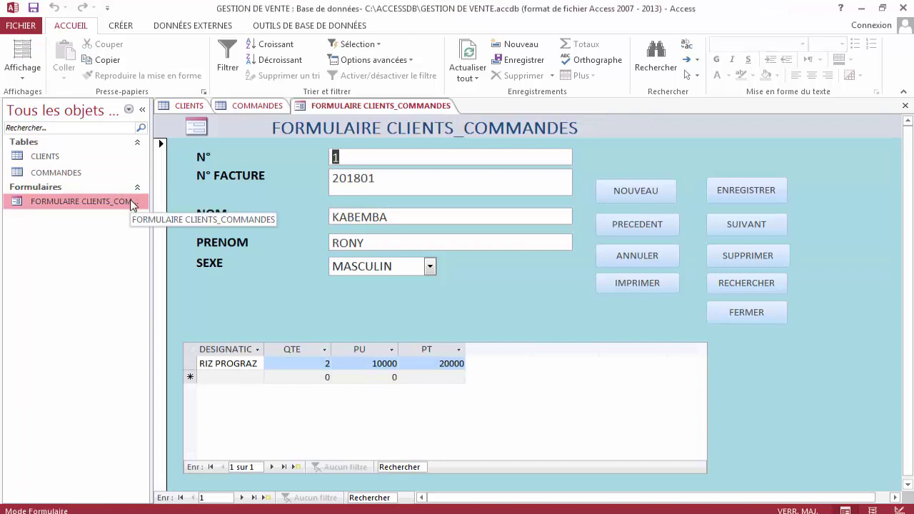
Step: Open the form in design view, view the Détail section properties, then return to form view
right_click(133, 206)
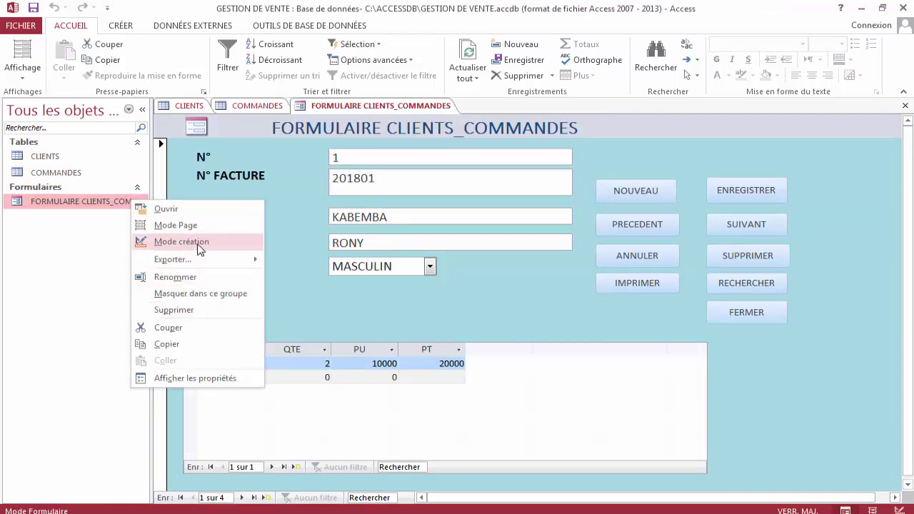
left_click(198, 242)
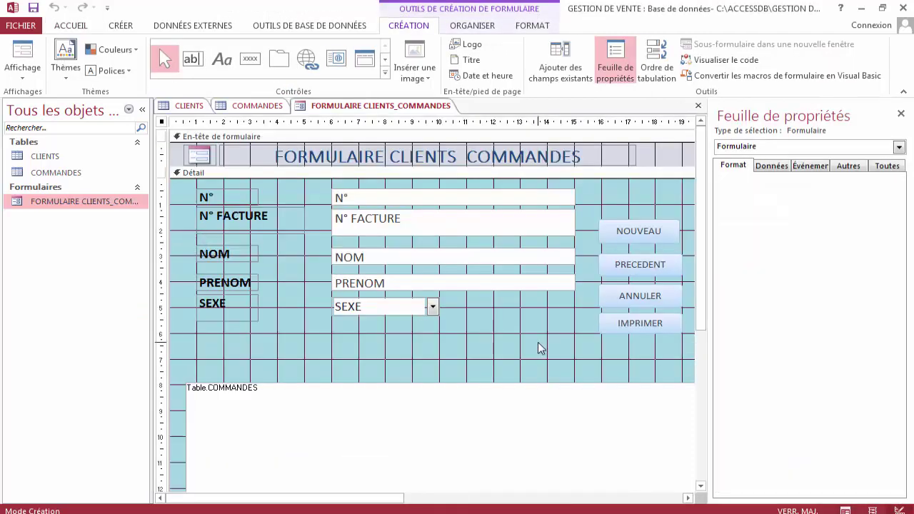
left_click(538, 342)
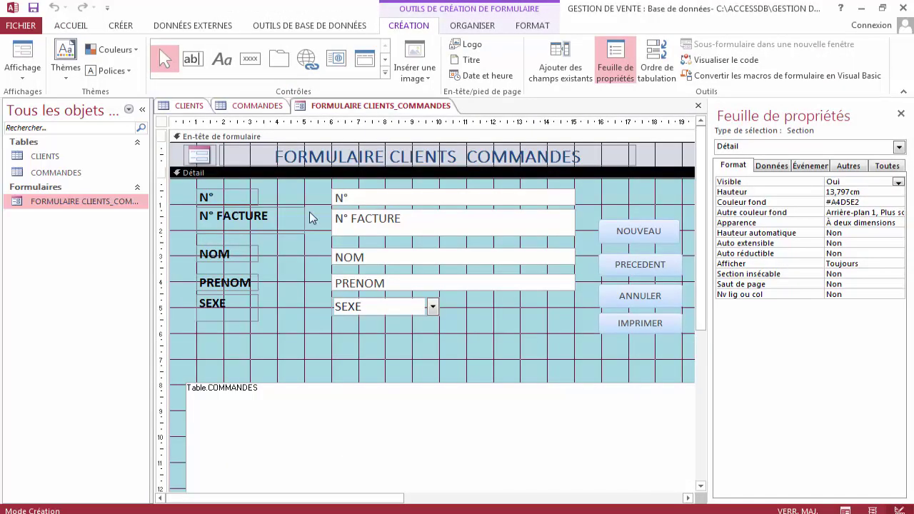
double_click(116, 201)
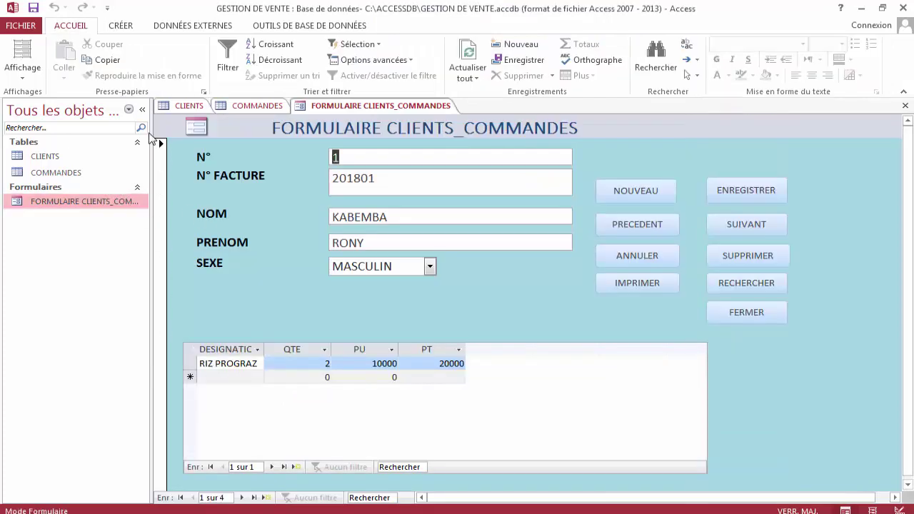
Step: Reopen the form in design view and display the whole form's property sheet
left_click(160, 146)
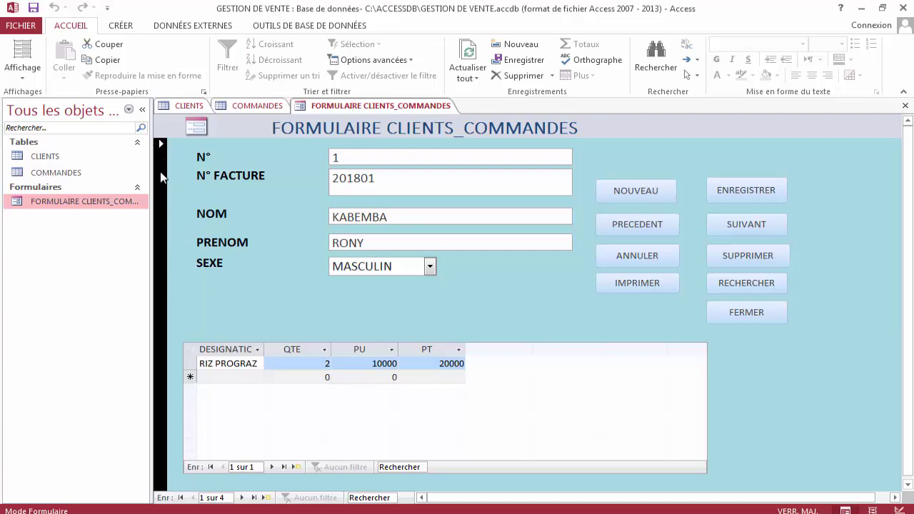
right_click(108, 201)
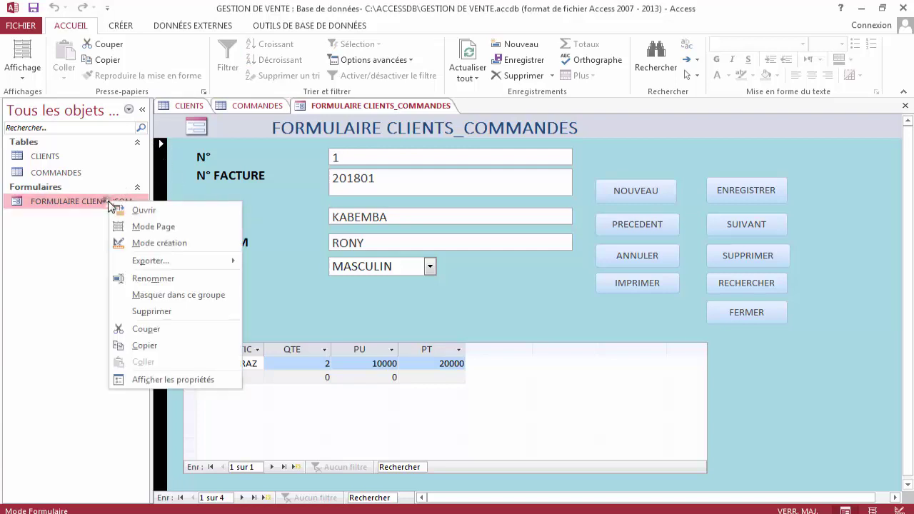
left_click(155, 243)
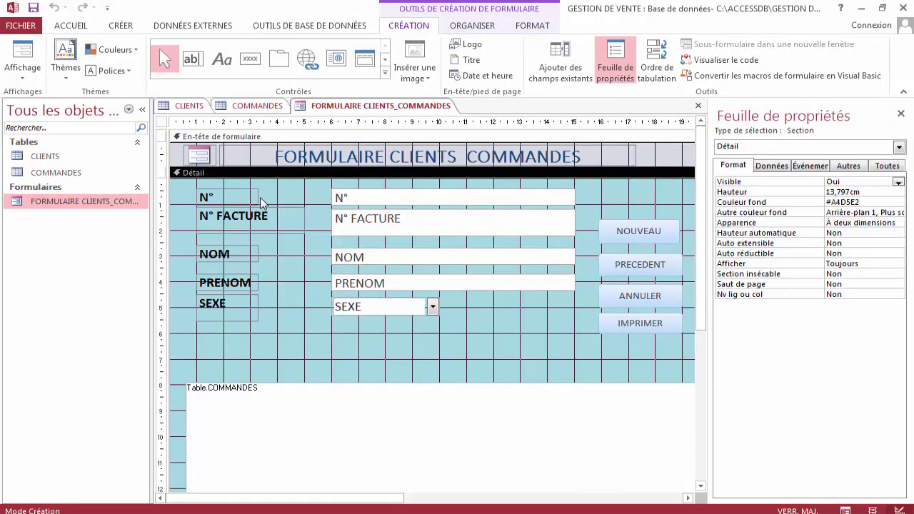
left_click(162, 125)
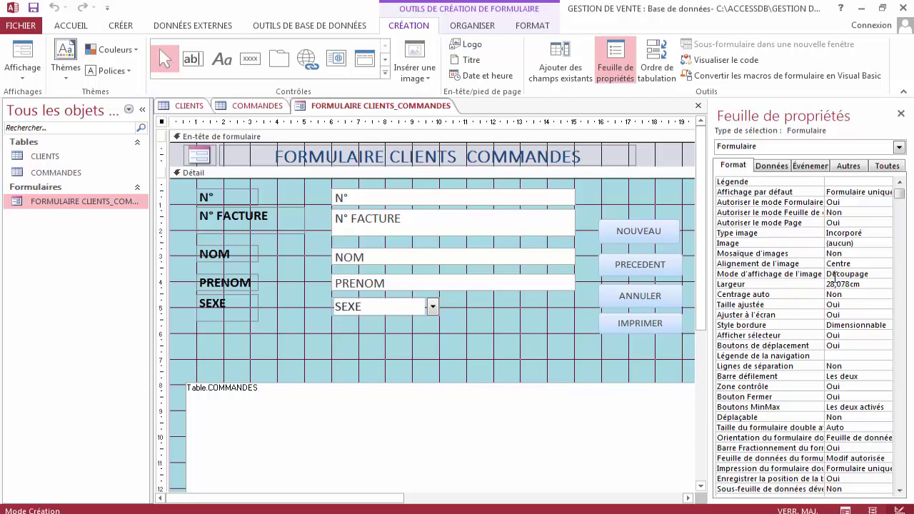
Step: Set Afficher sélecteur to Non to hide the form's record selector
left_click(845, 337)
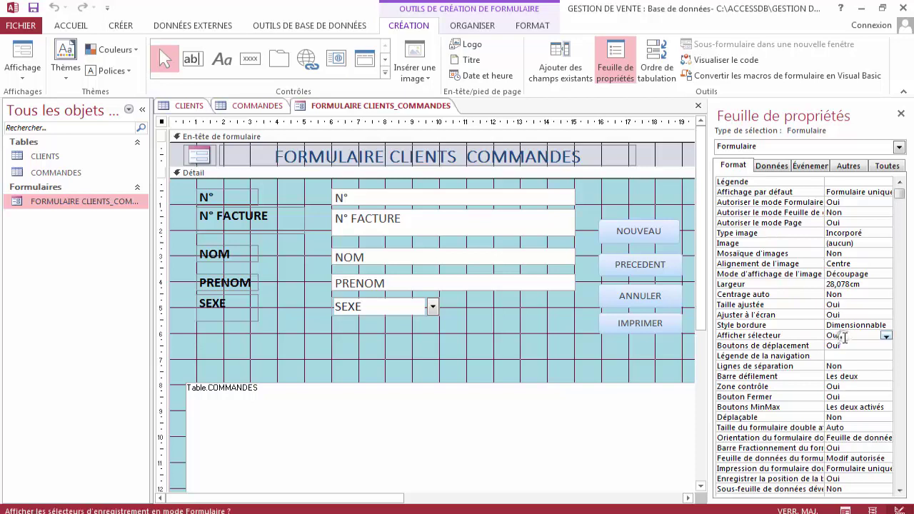
left_click(885, 335)
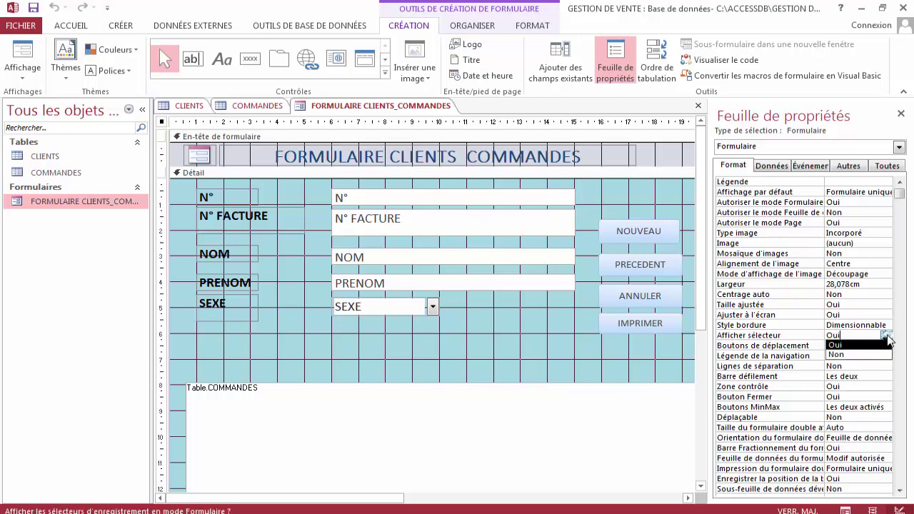
left_click(867, 356)
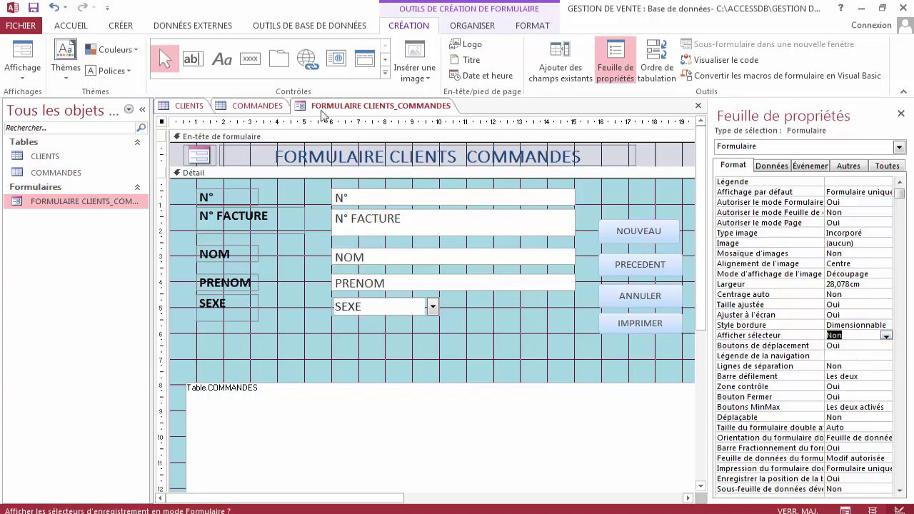
Step: Preview the form in Mode Formulaire, showing invoice 201801 with its RIZ PROGRAZ line
right_click(356, 110)
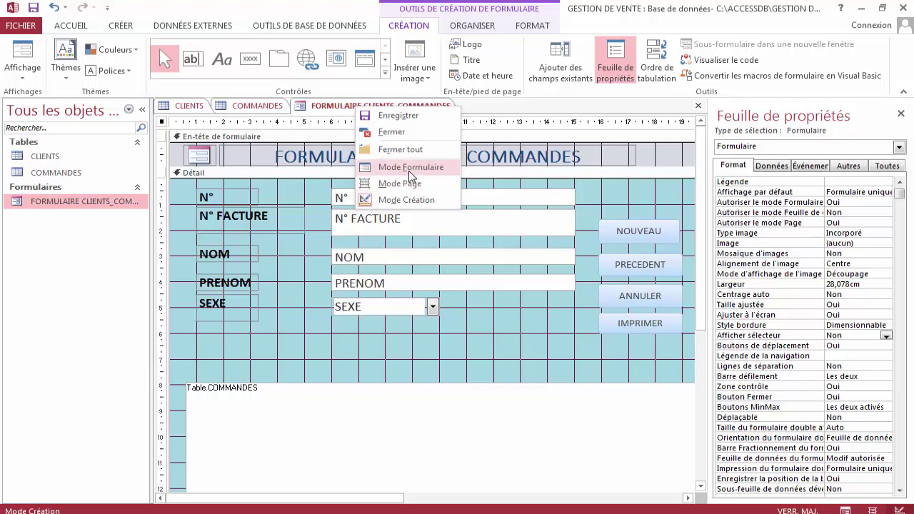
left_click(408, 169)
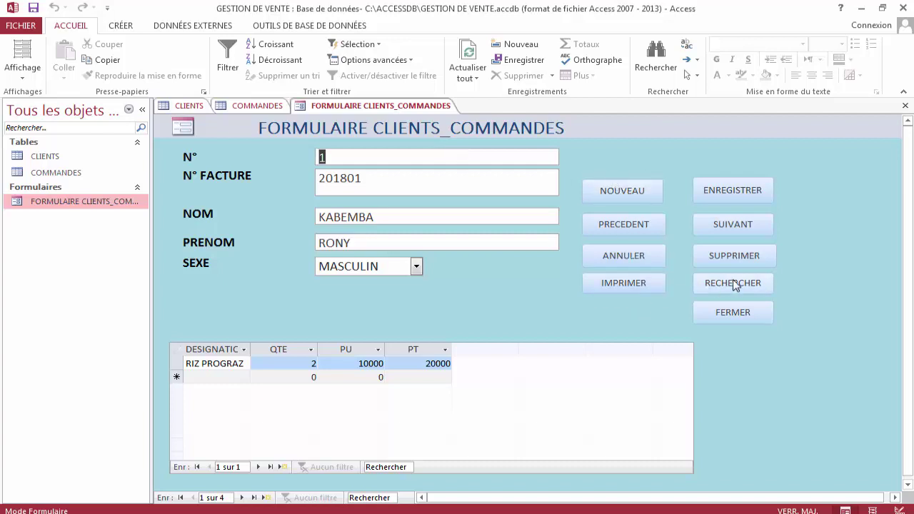
right_click(376, 107)
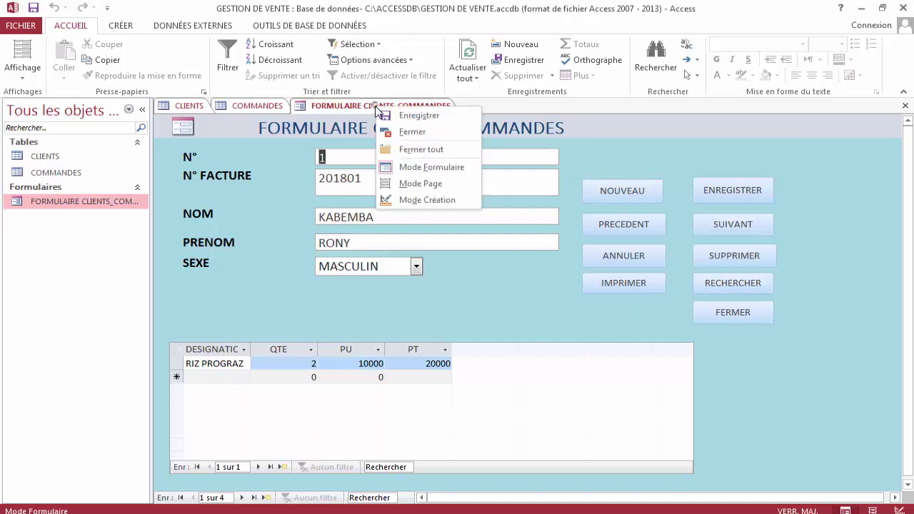
Step: In design view, set the font weight of the eight buttons except FERMER to Demi-gras
left_click(427, 200)
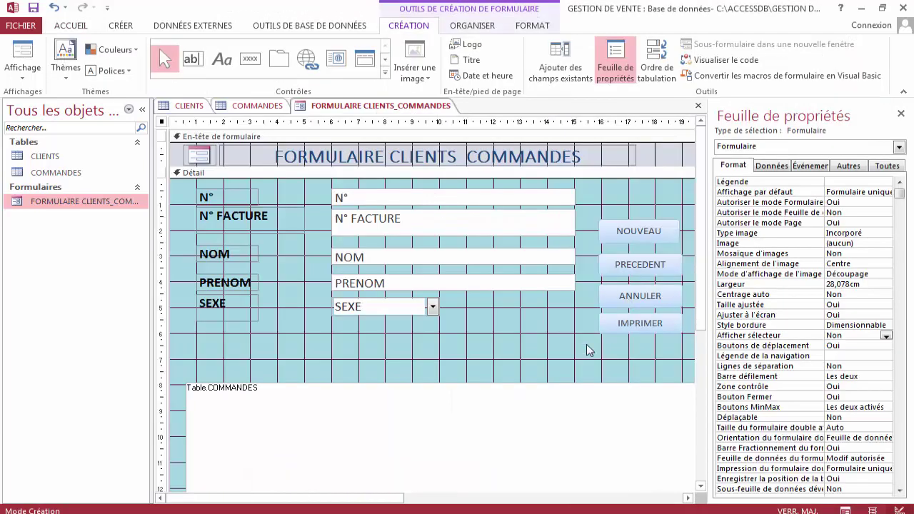
left_click_drag(384, 498, 493, 498)
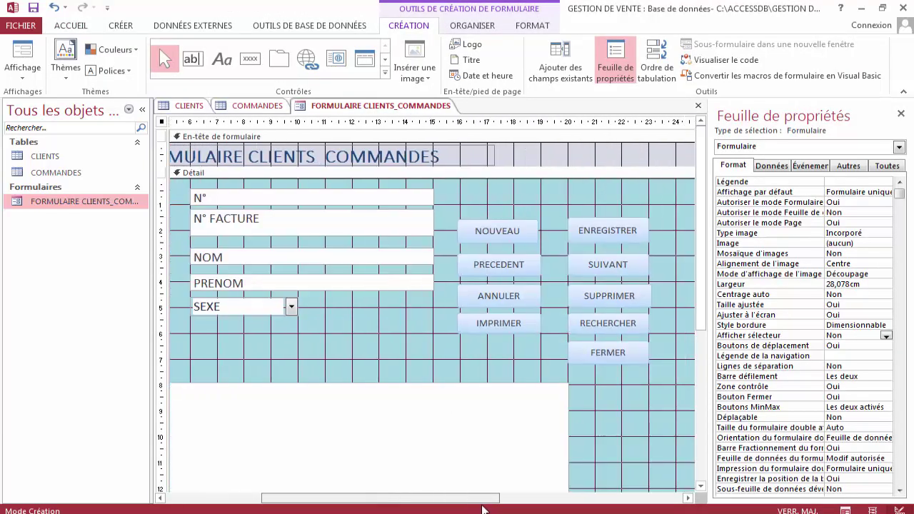
mouse_move(470, 208)
left_mouse_down()
mouse_move(545, 330)
mouse_move(613, 330)
left_mouse_up()
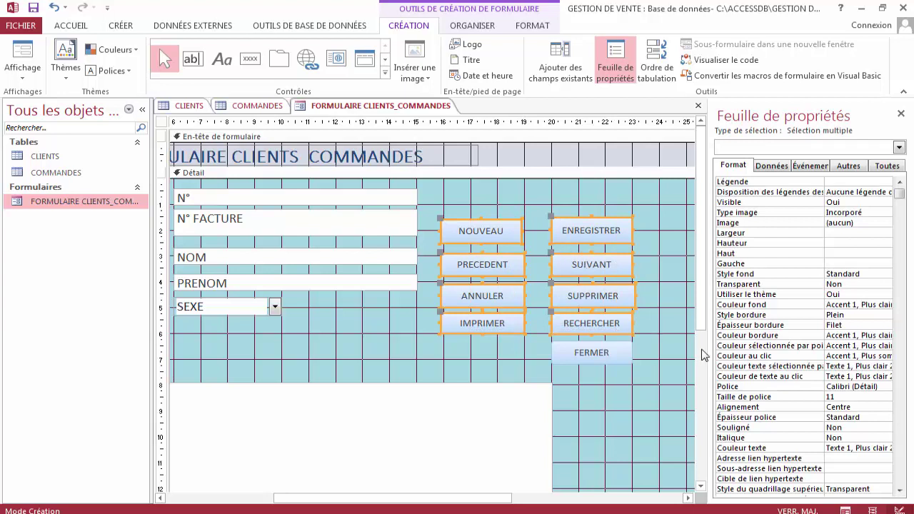
left_click(851, 397)
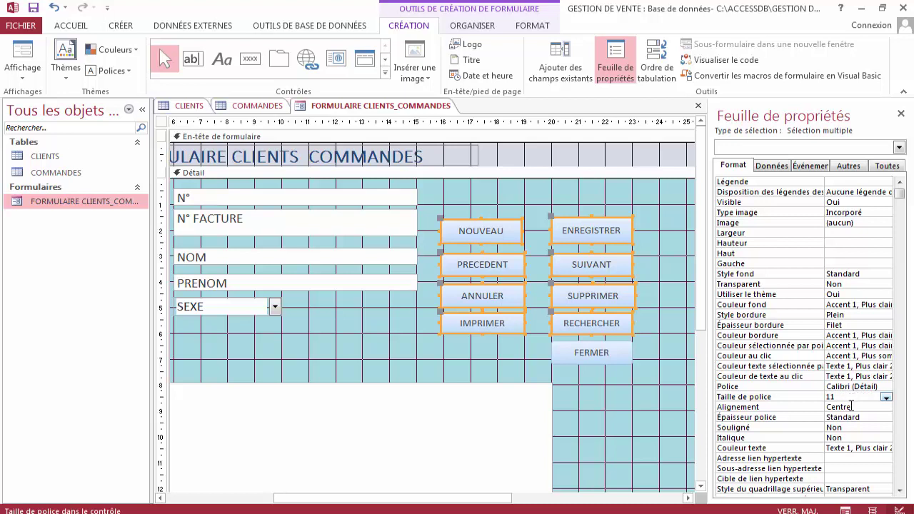
left_click(861, 416)
left_click(886, 417)
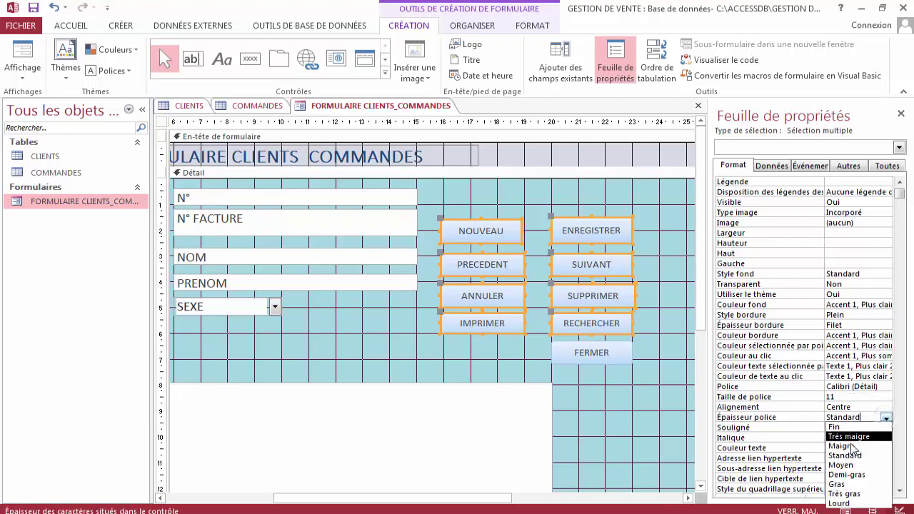
left_click(852, 475)
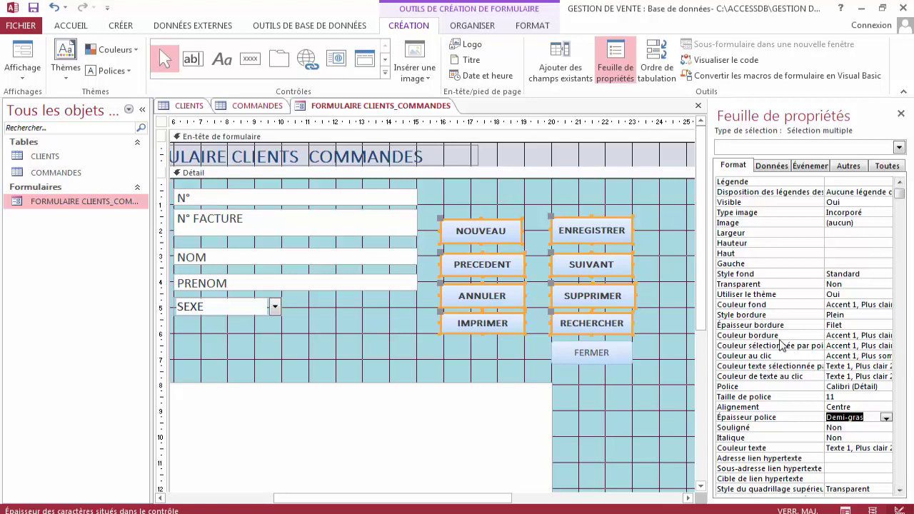
Step: Give the eight selected command buttons an Accent 6 green background
left_click(885, 305)
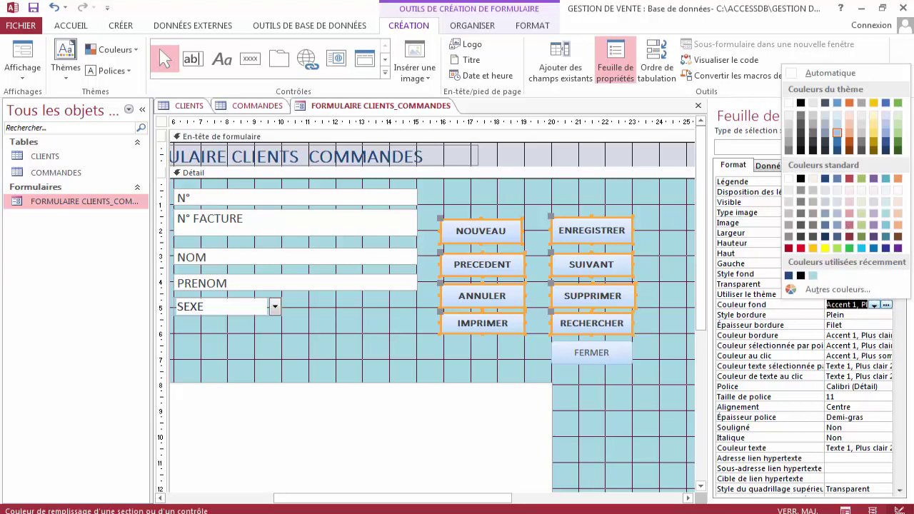
left_click(897, 104)
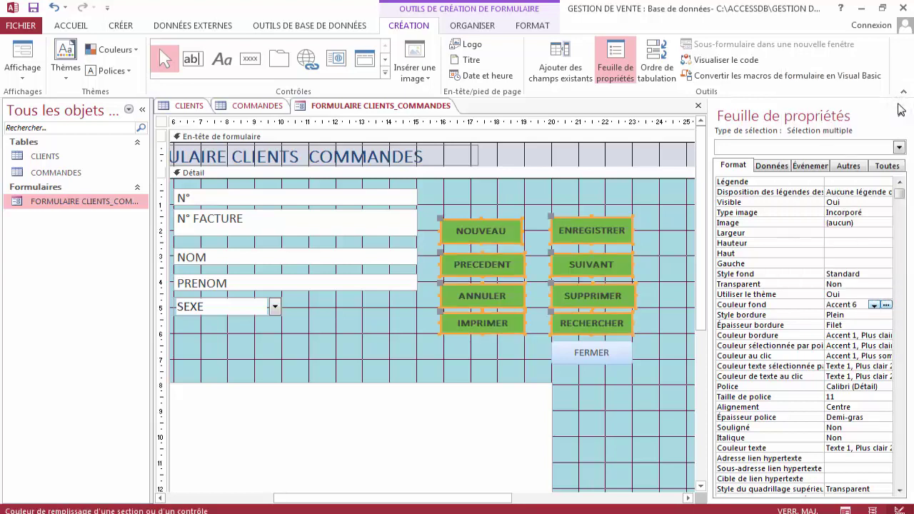
left_click(886, 305)
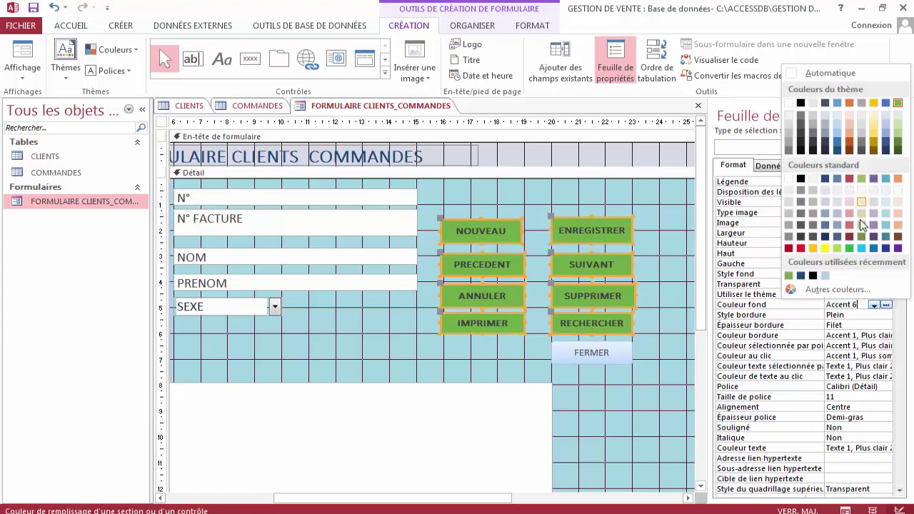
left_click(838, 247)
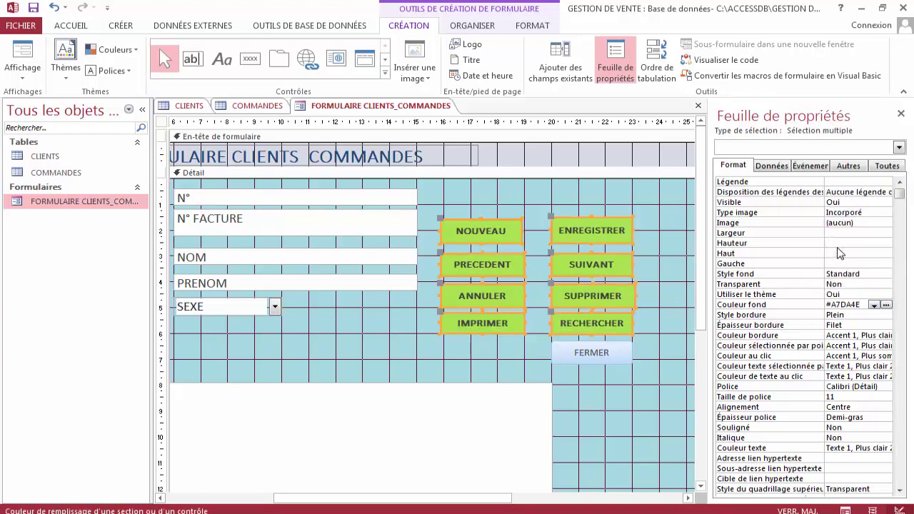
left_click(886, 305)
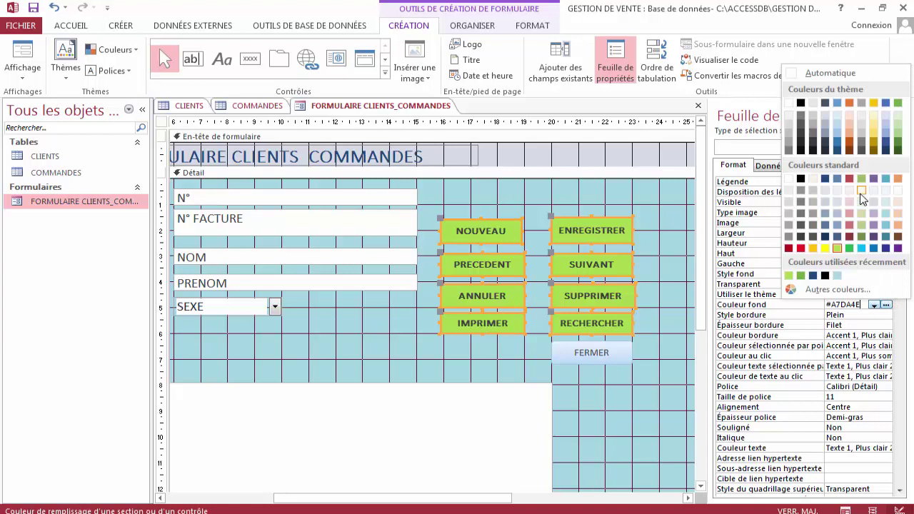
left_click(800, 275)
left_click(620, 187)
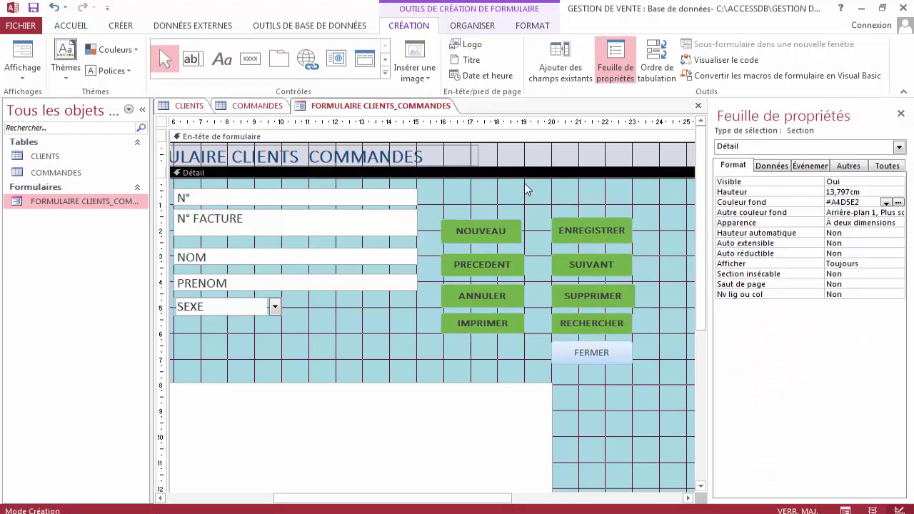
Step: Give the FERMER button a red (#ED1C24) background
left_click(589, 350)
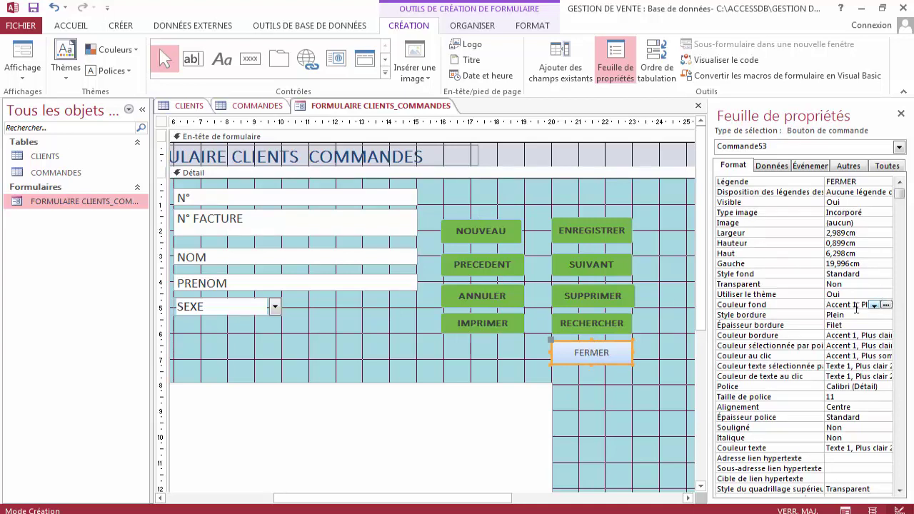
left_click(813, 305)
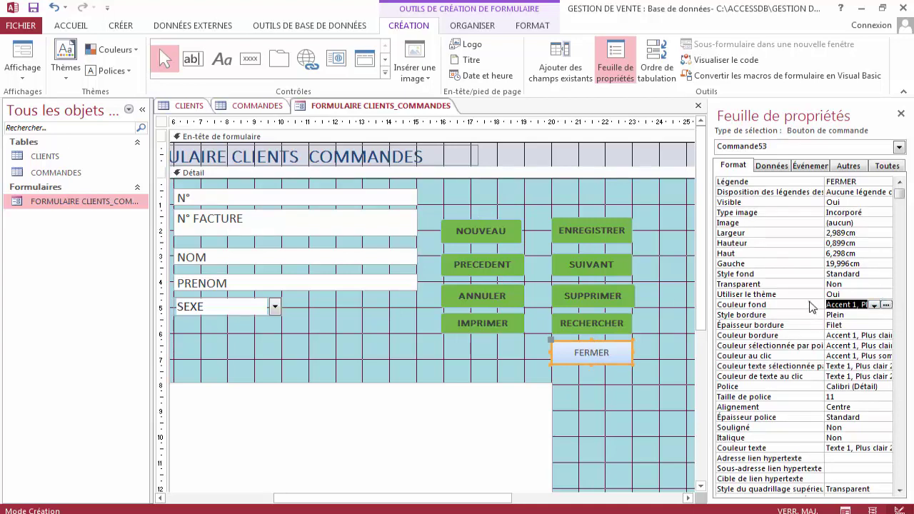
left_click(886, 306)
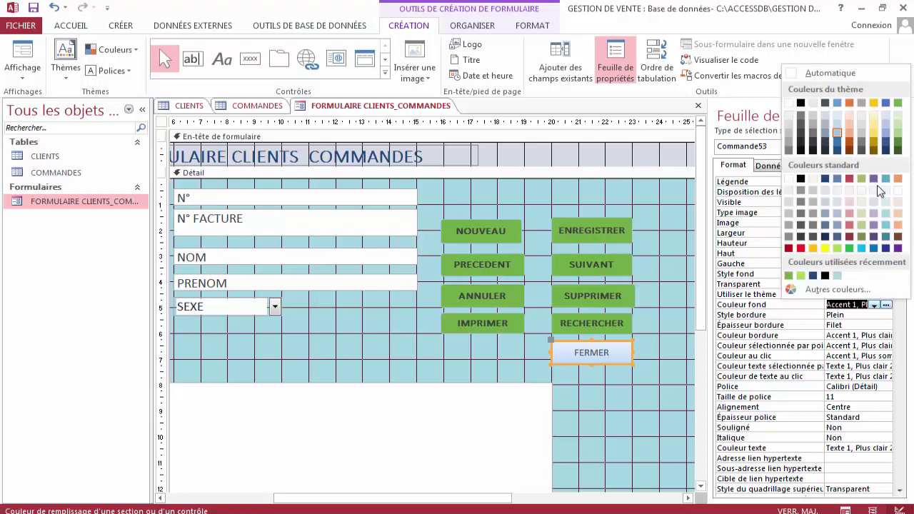
left_click(800, 248)
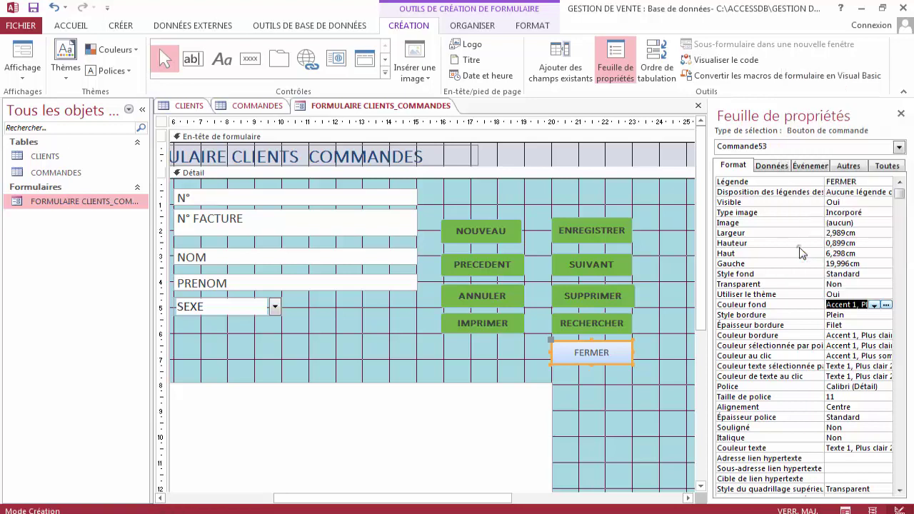
left_click(666, 304)
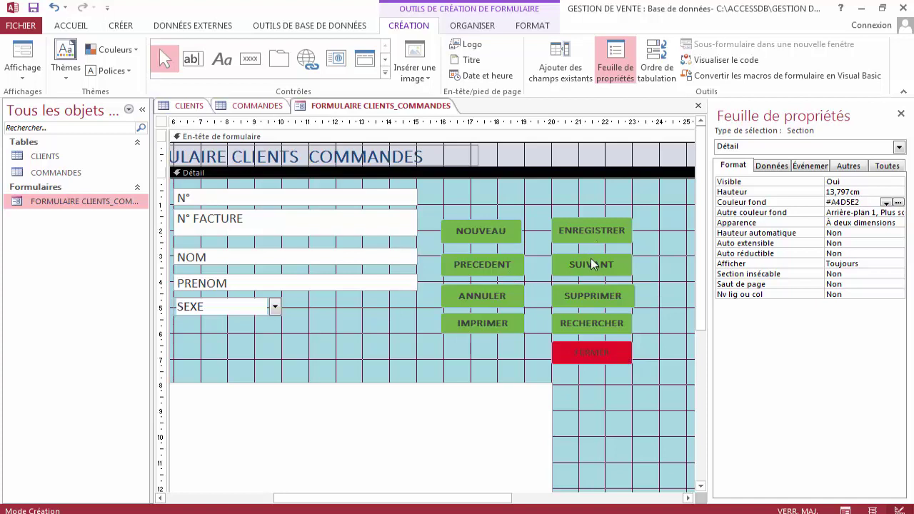
left_click(494, 226)
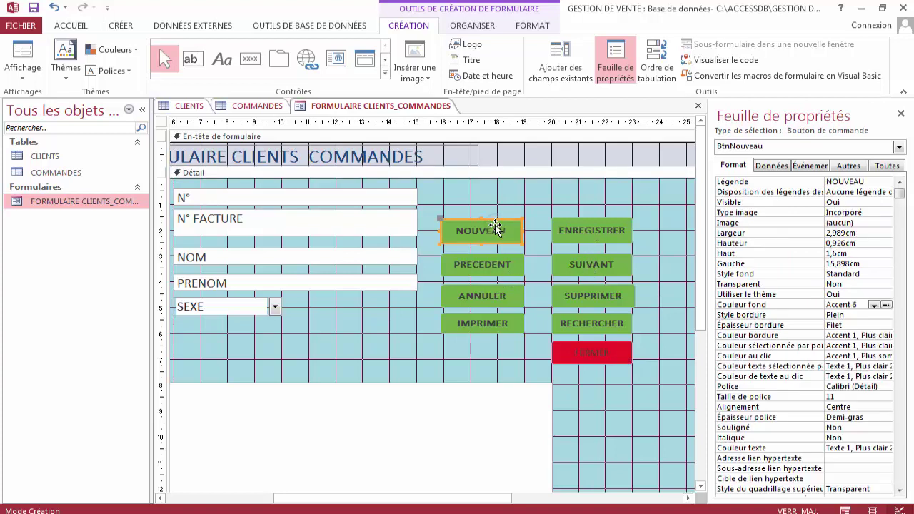
right_click(357, 109)
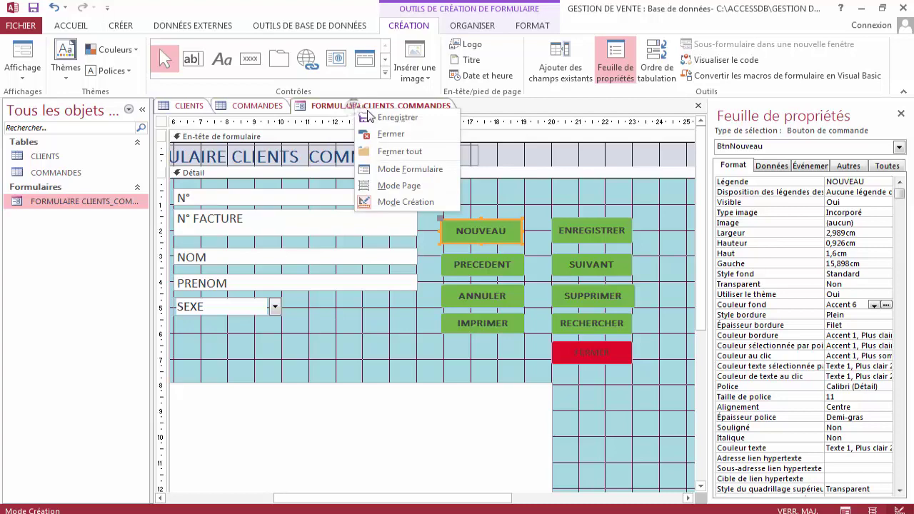
left_click(409, 171)
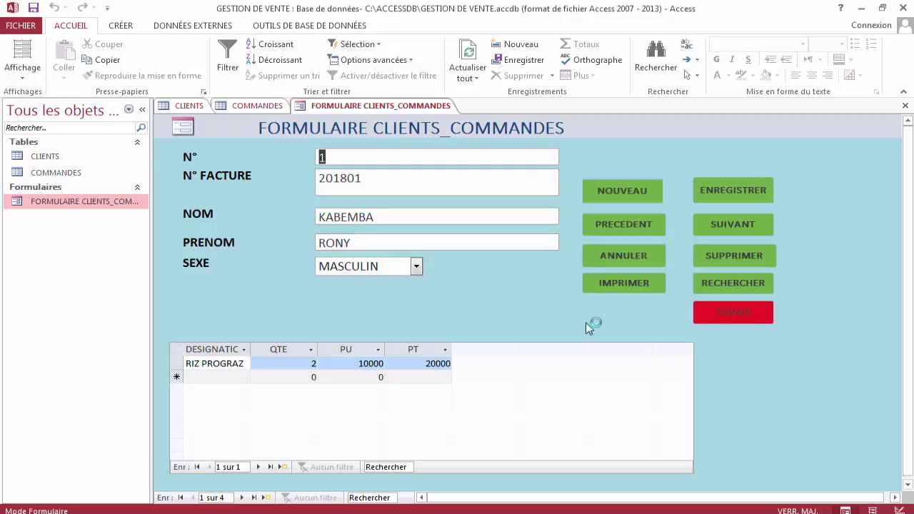
right_click(358, 106)
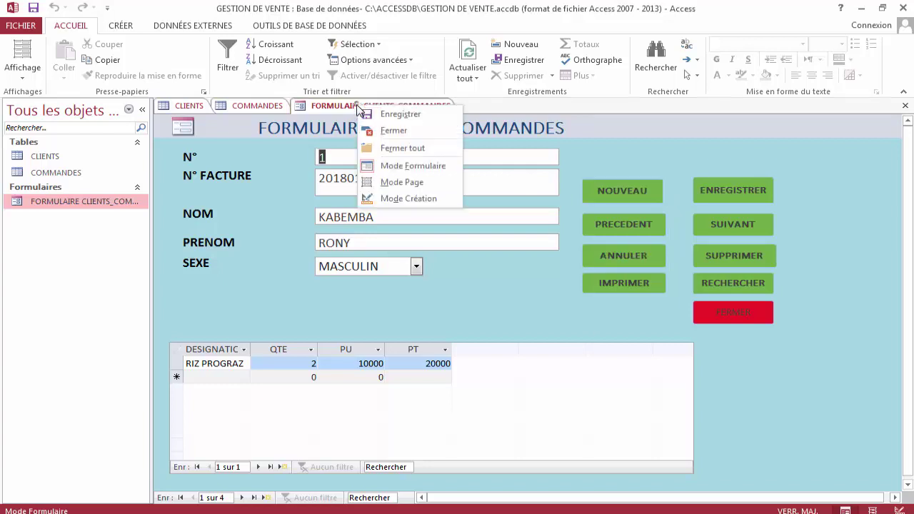
left_click(427, 199)
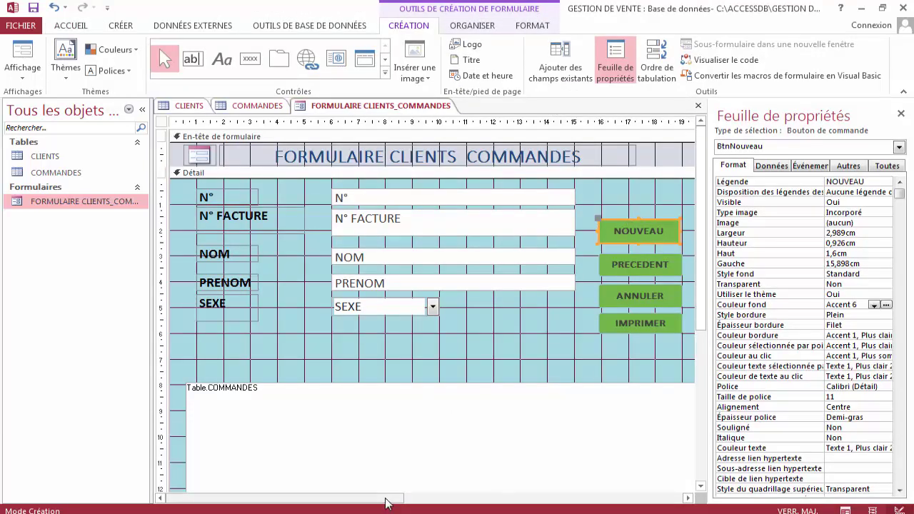
left_click_drag(390, 498, 485, 498)
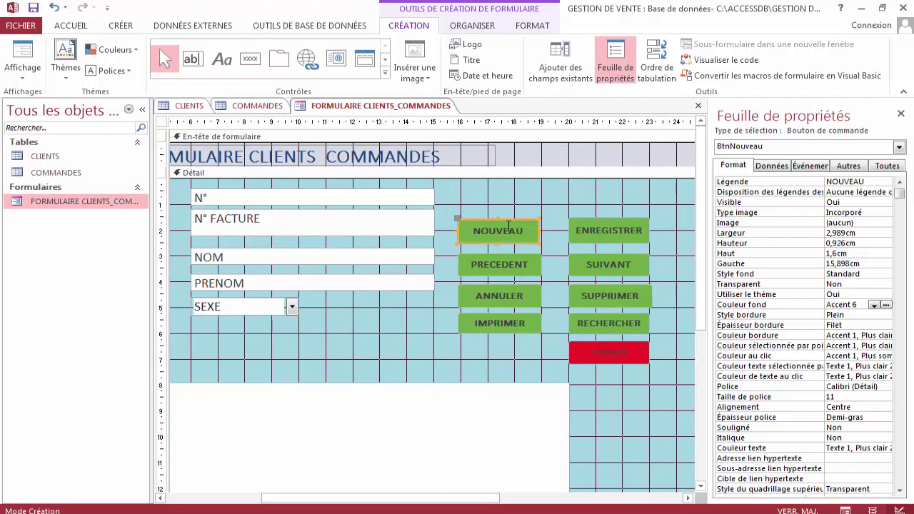
Step: Set the NOUVEAU button's tooltip to 'Cliquez ici pour entrer un nouvel enregistrement'
left_click(863, 169)
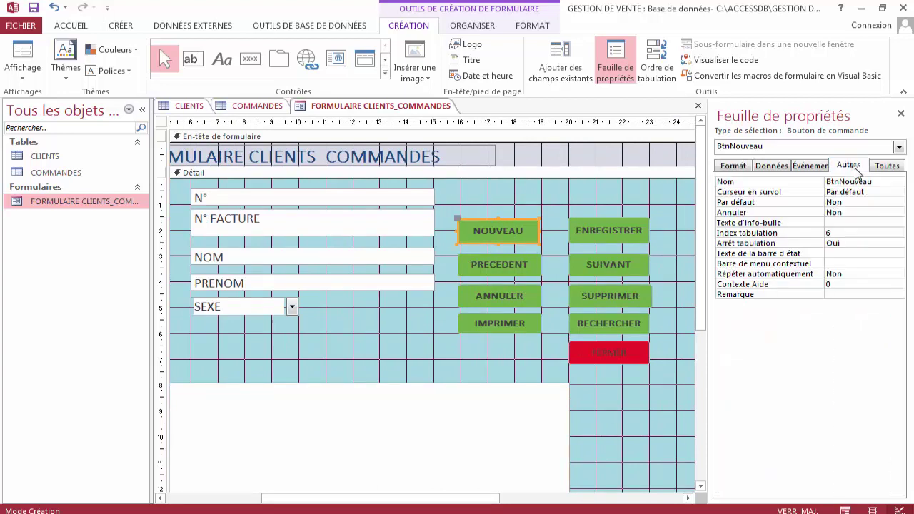
left_click(838, 222)
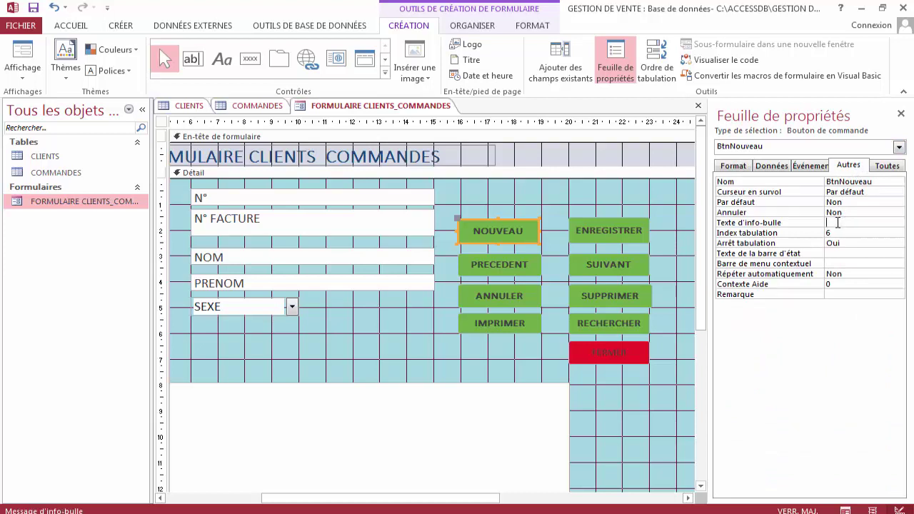
type("C")
key("Caps_Lock")
type("liquez i")
type("cip")
type("our ")
type("entr")
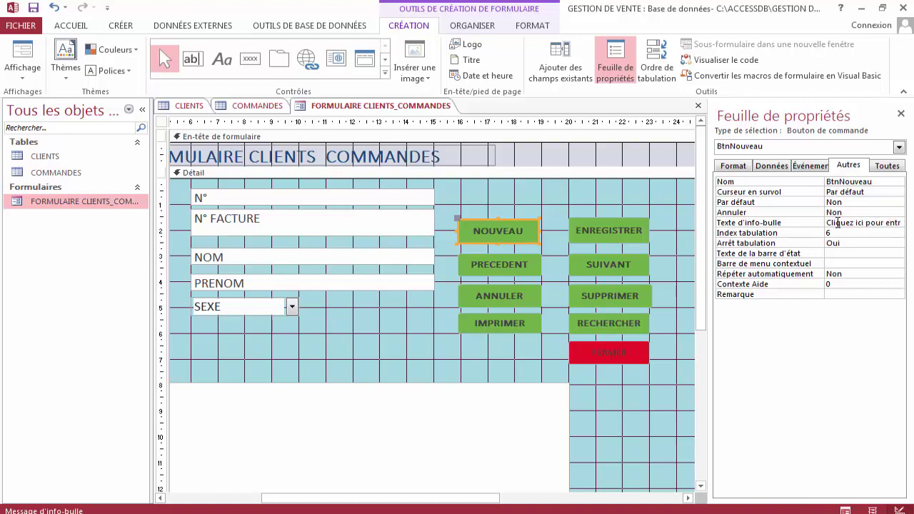
type("er")
type("un ")
type("nouvel ")
type("enregi")
type("strement")
left_click(746, 223)
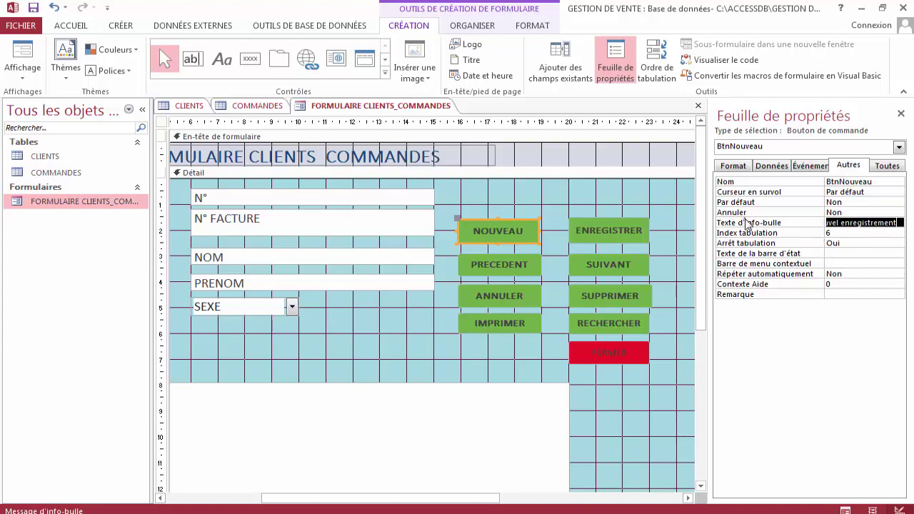
right_click(374, 107)
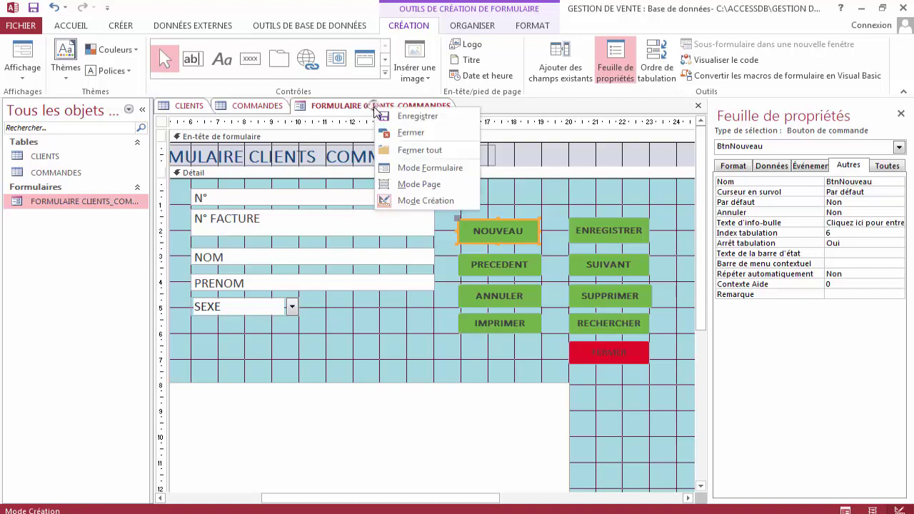
Step: Test the NOUVEAU tooltip in Mode Formulaire, then return to Mode Création
left_click(425, 168)
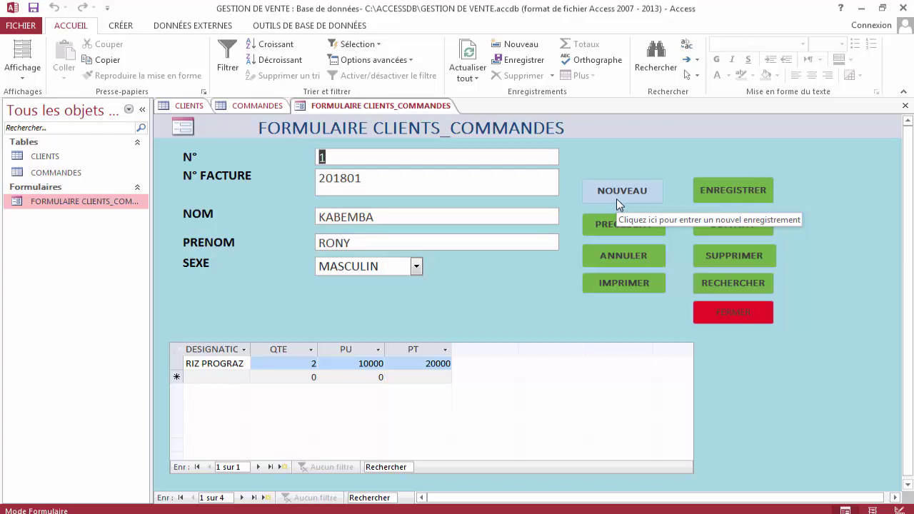
right_click(409, 105)
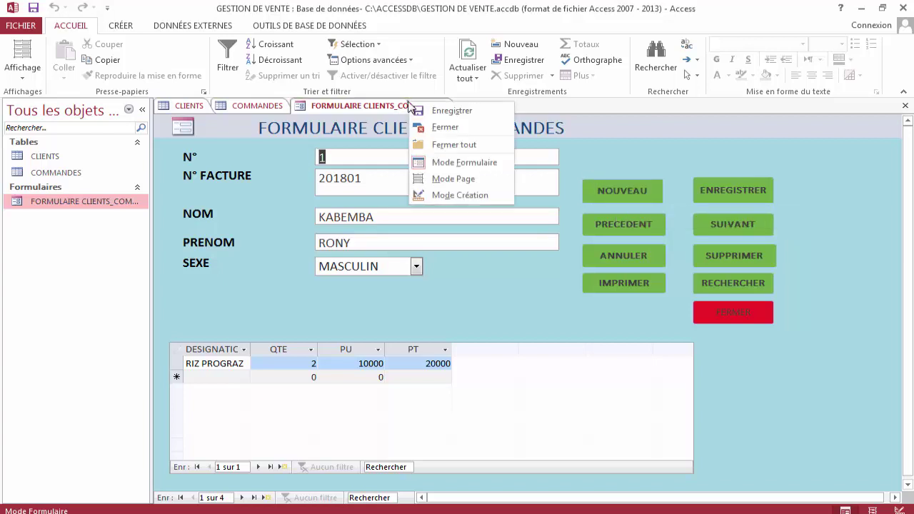
left_click(460, 196)
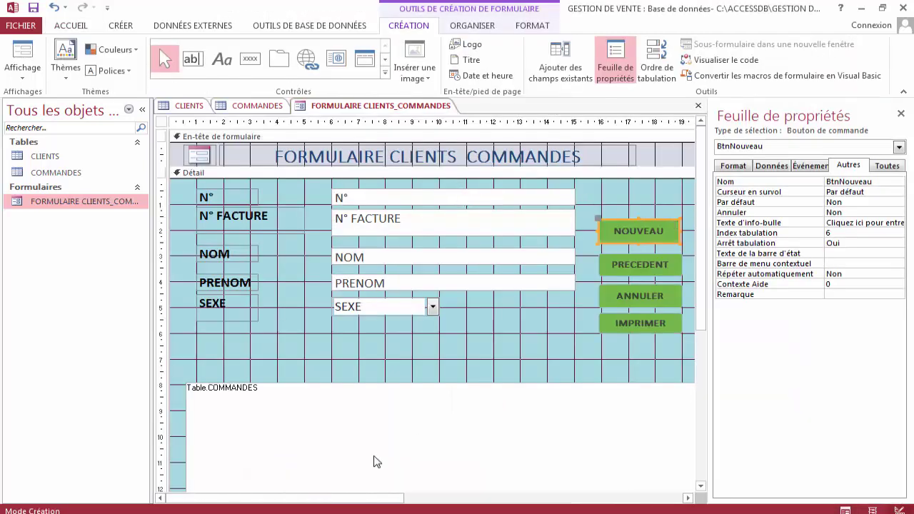
left_click_drag(361, 497, 458, 498)
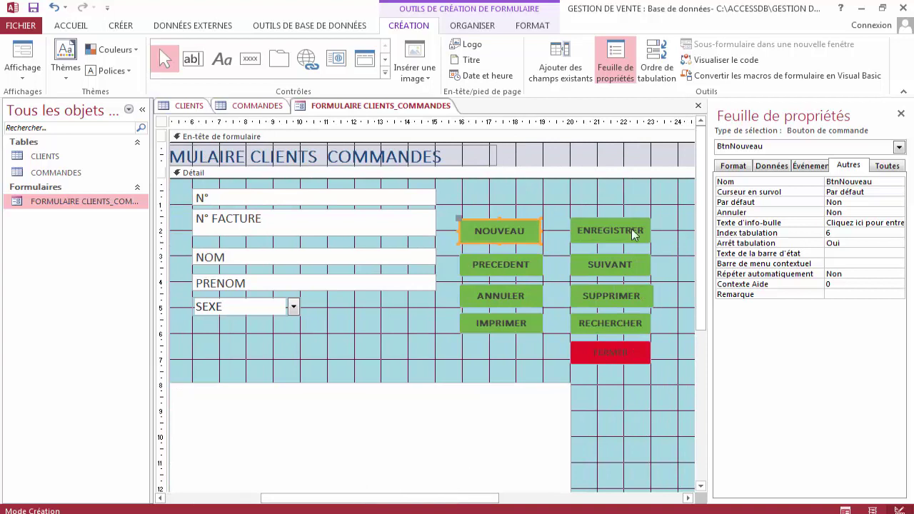
Step: Set the ENREGISTRER button's tooltip to 'Cliquez ici pour enregistrer dans la base de données'
left_click(633, 232)
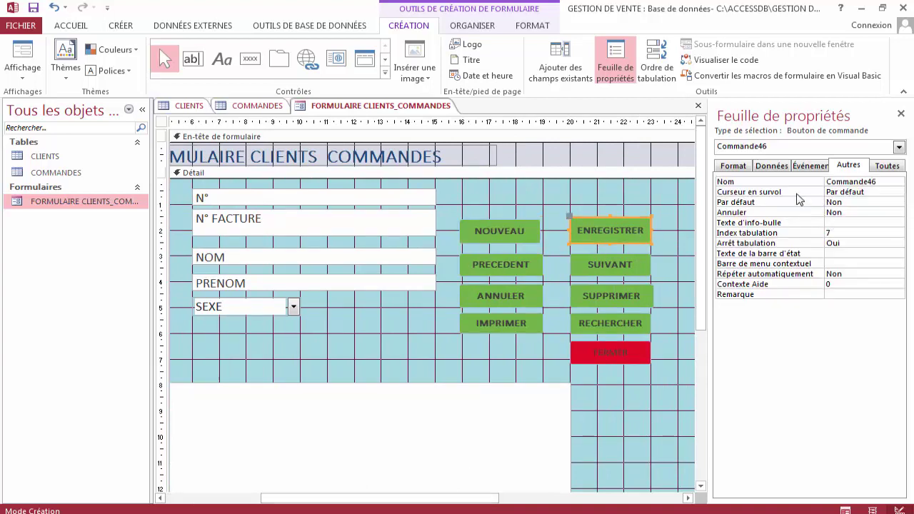
left_click(733, 168)
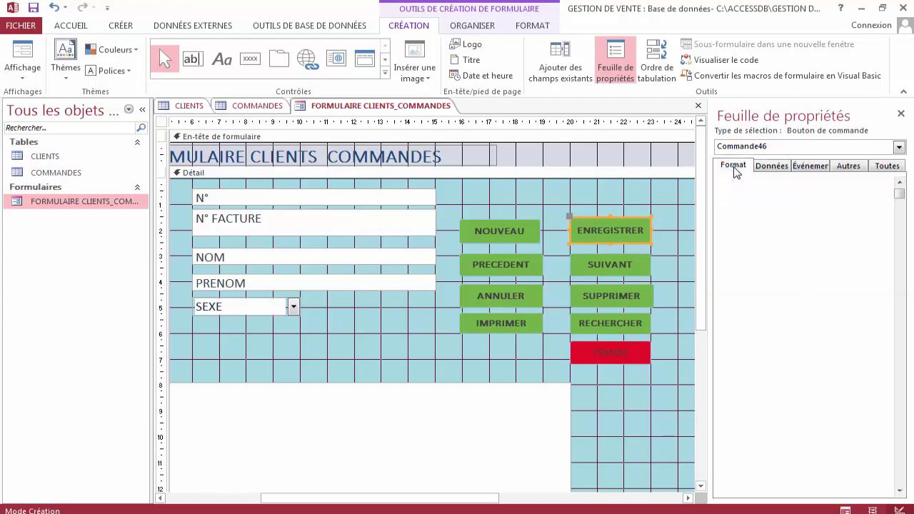
left_click(859, 170)
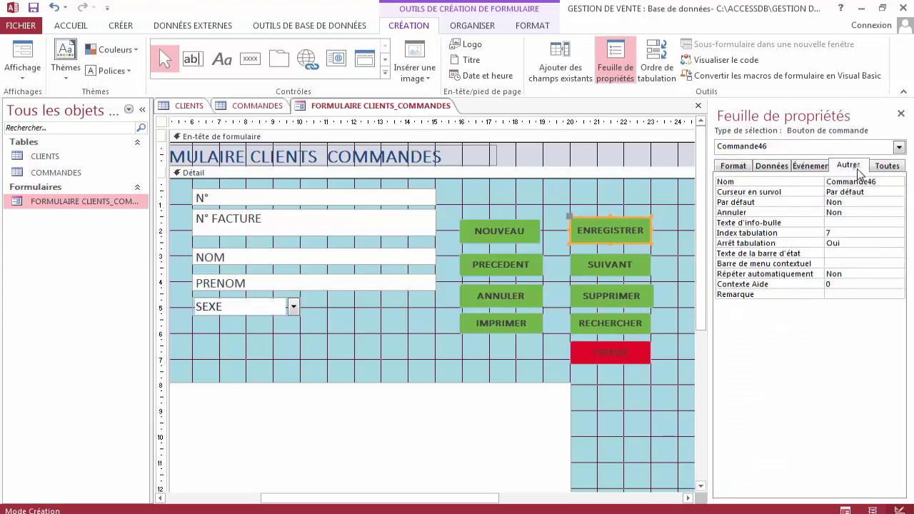
left_click(837, 222)
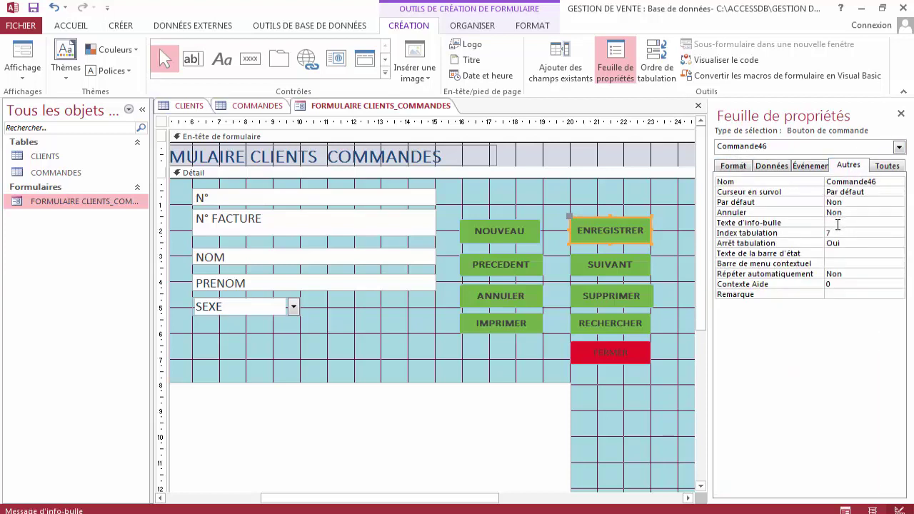
type("Cli")
type("quez i")
type("cipo")
type("ur enregi")
type("strer ")
type("un")
key("BackSpace")
type("n")
key("BackSpace")
key("BackSpace")
key("BackSpace")
key("BackSpace")
key("BackSpace")
type("dan")
type("la base de ")
type("donn")
type("ées")
right_click(394, 107)
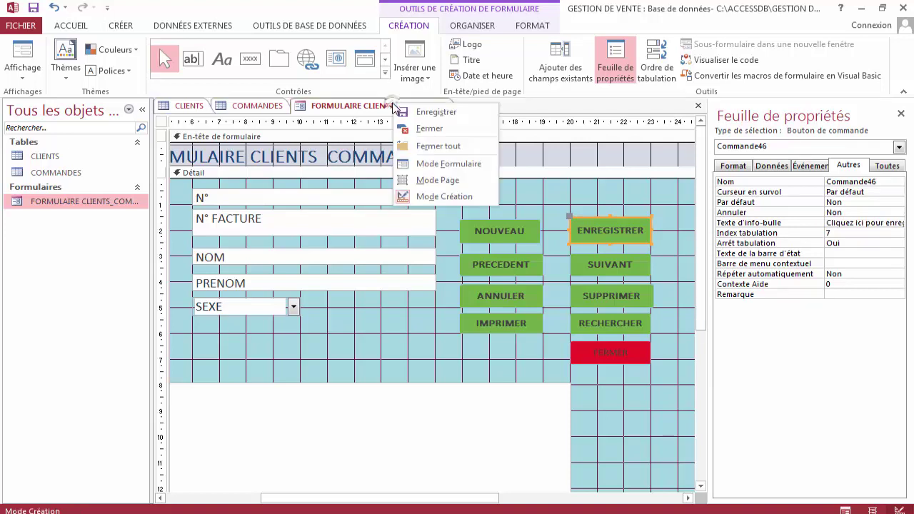
left_click(451, 166)
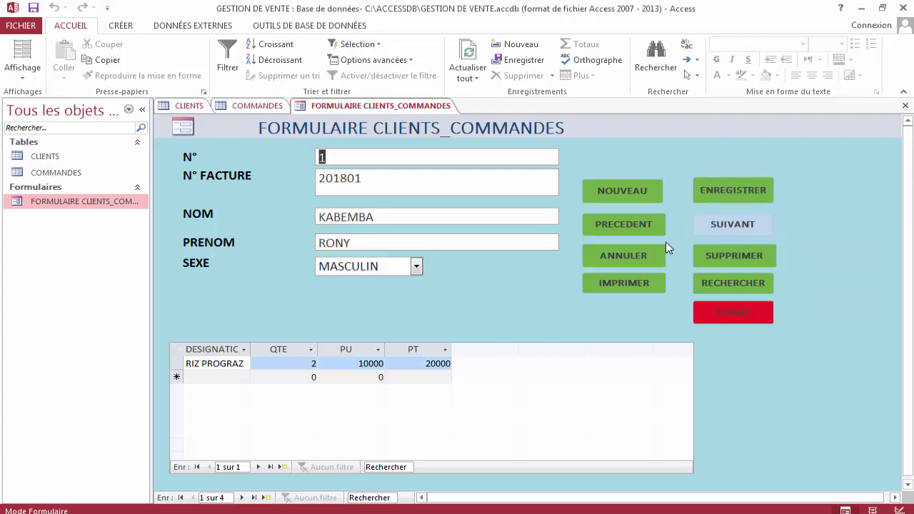
right_click(401, 108)
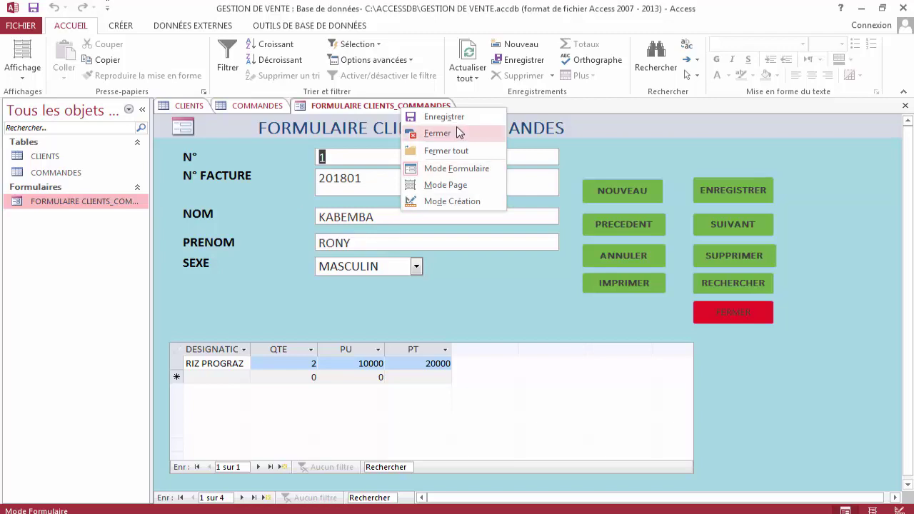
left_click(459, 201)
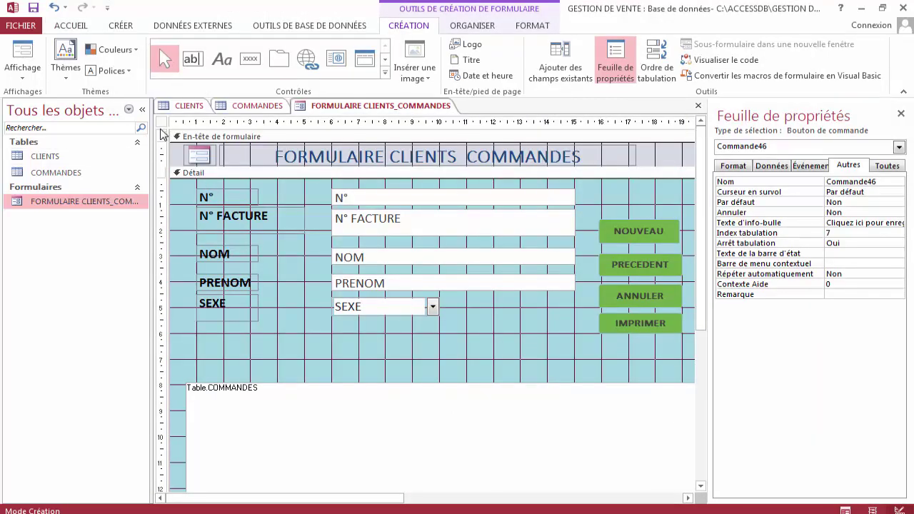
Step: Set the whole form's Fenêtre contextuelle property to Oui on the Autres tab
left_click(162, 122)
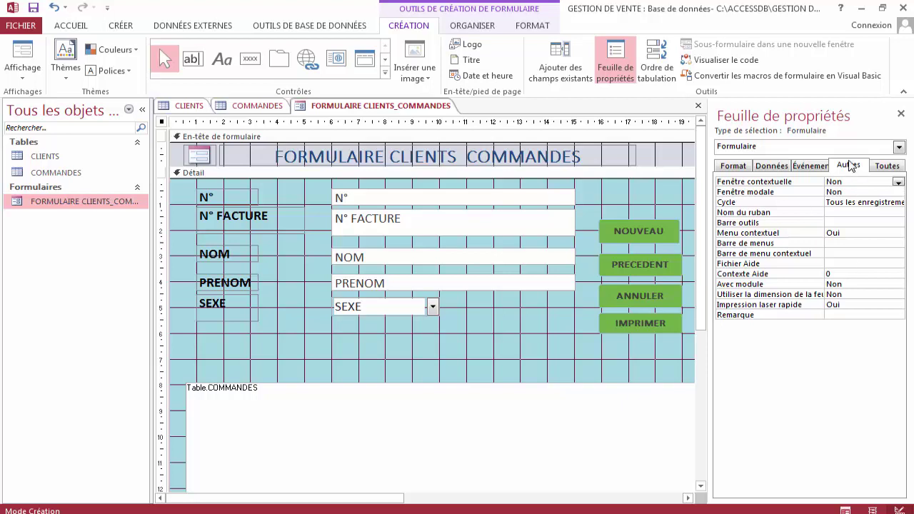
left_click(746, 168)
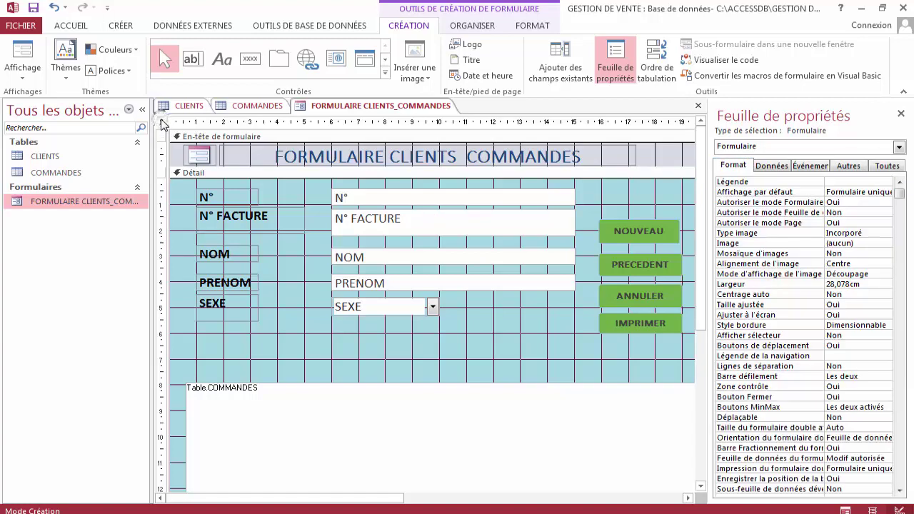
left_click(850, 167)
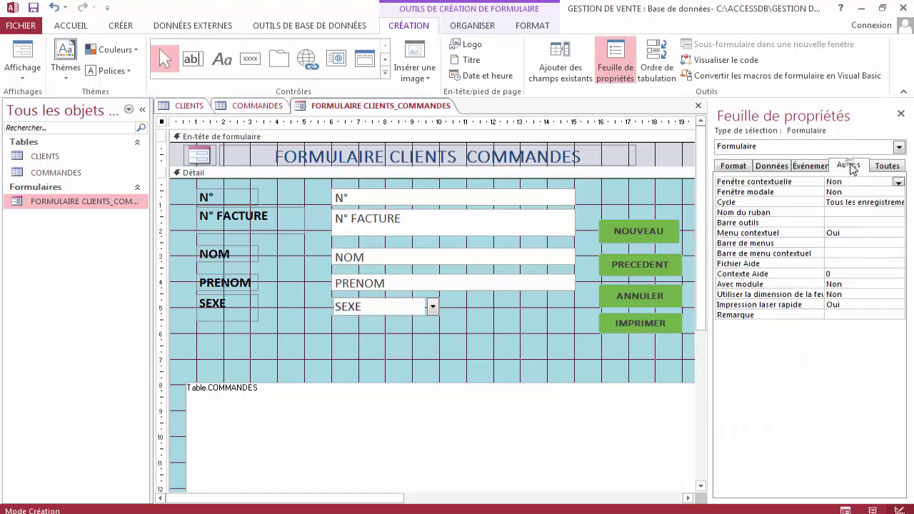
left_click(792, 184)
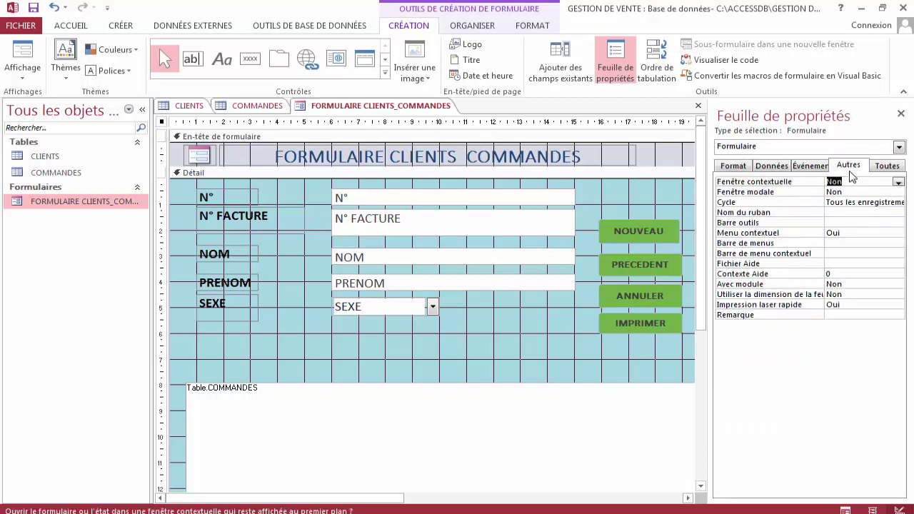
left_click(898, 182)
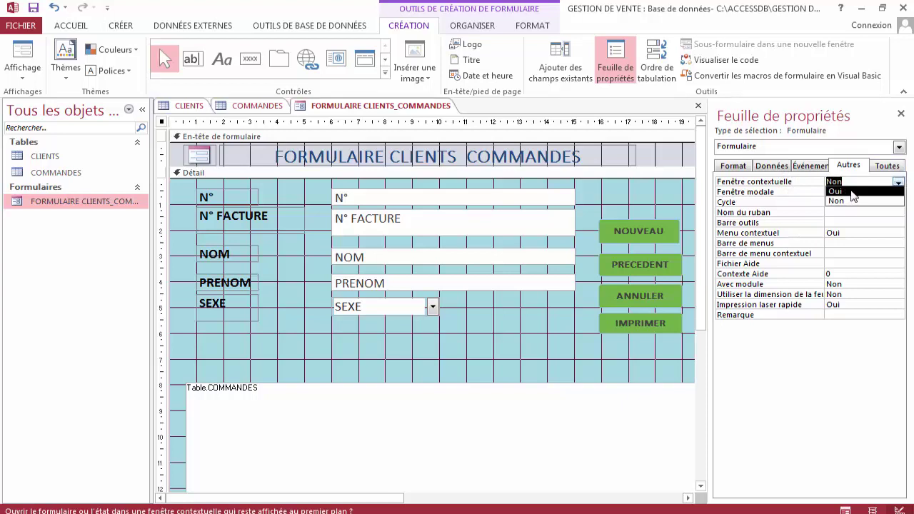
left_click(851, 192)
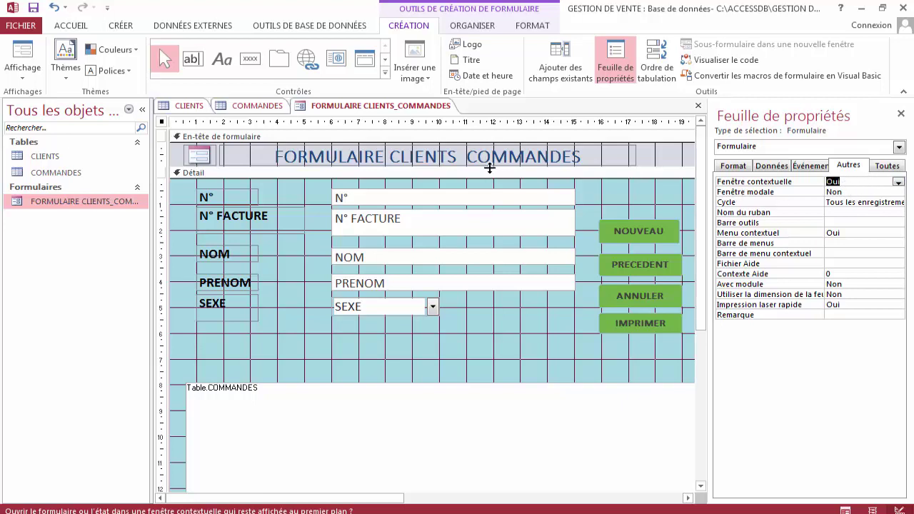
Step: Open the form in Mode Formulaire as a pop-up and move its window up and left
right_click(384, 113)
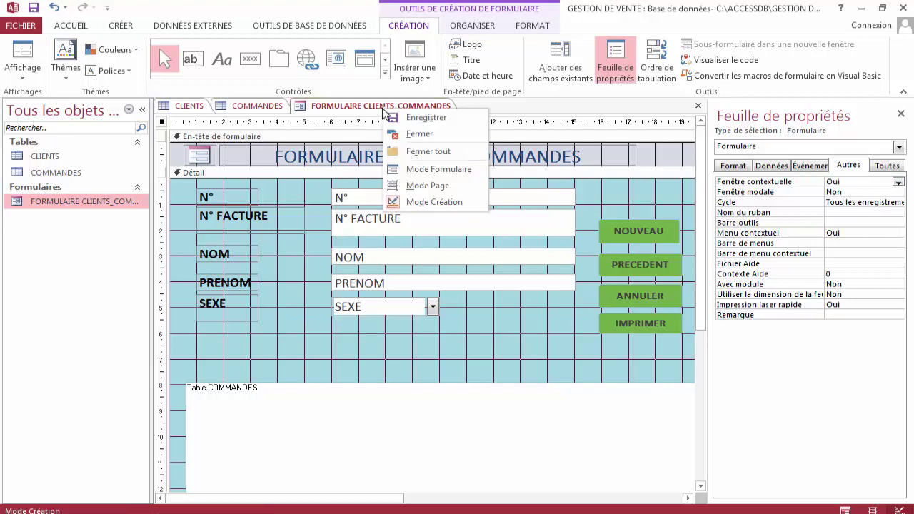
left_click(440, 176)
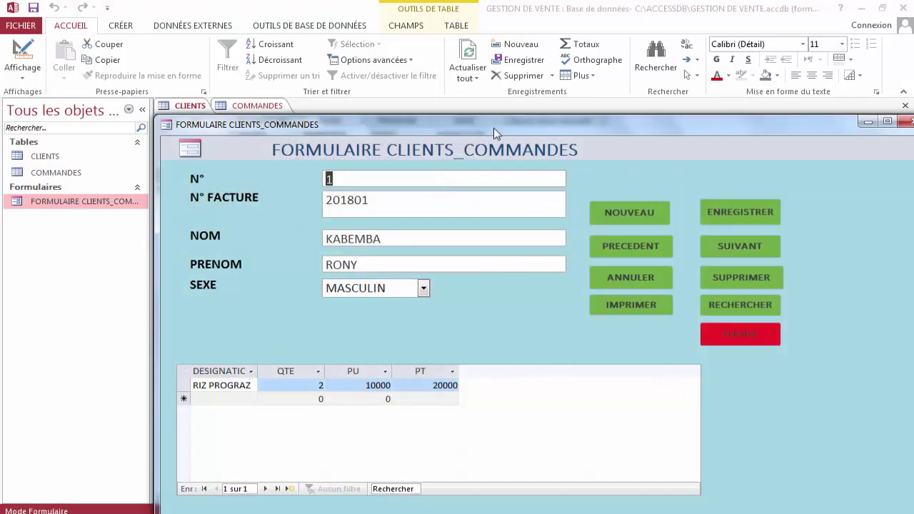
left_click_drag(507, 122, 427, 23)
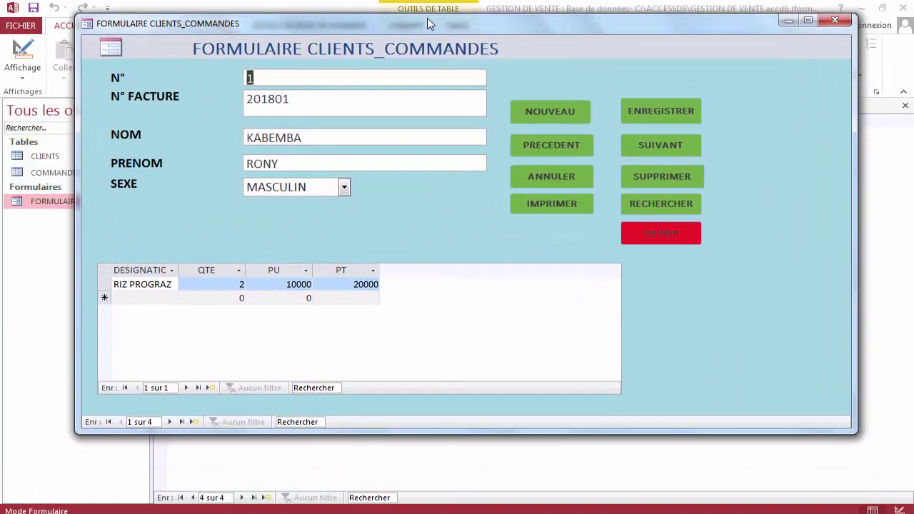
left_click_drag(426, 22, 429, 24)
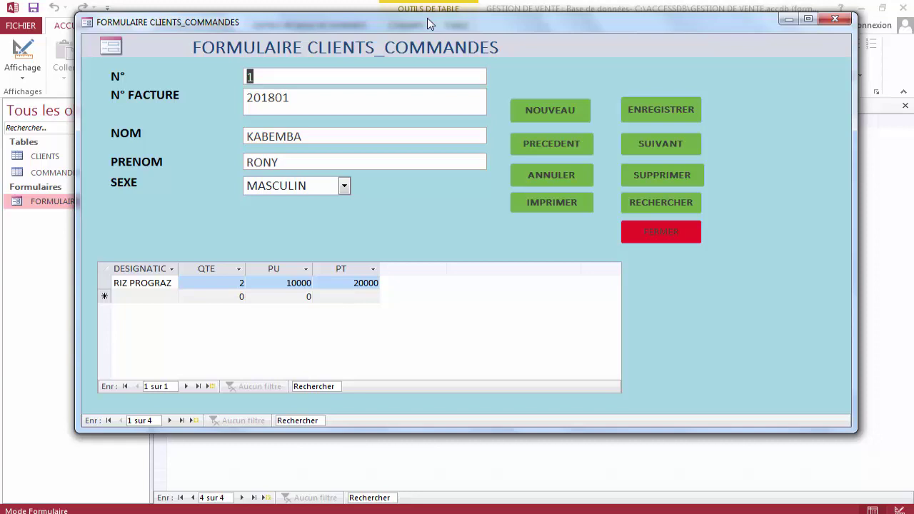
Step: Page through the client records with the navigation buttons, return to record 4, and request its deletion
left_click(656, 144)
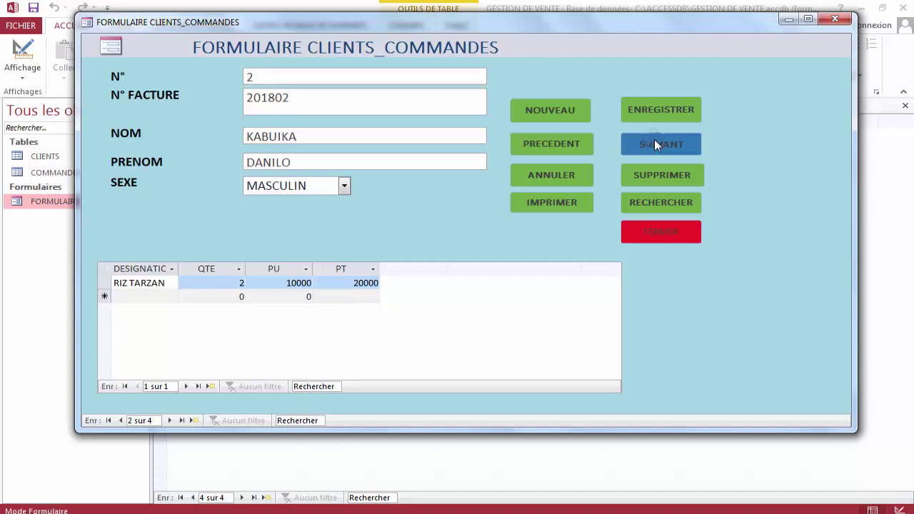
left_click(656, 144)
left_click(655, 143)
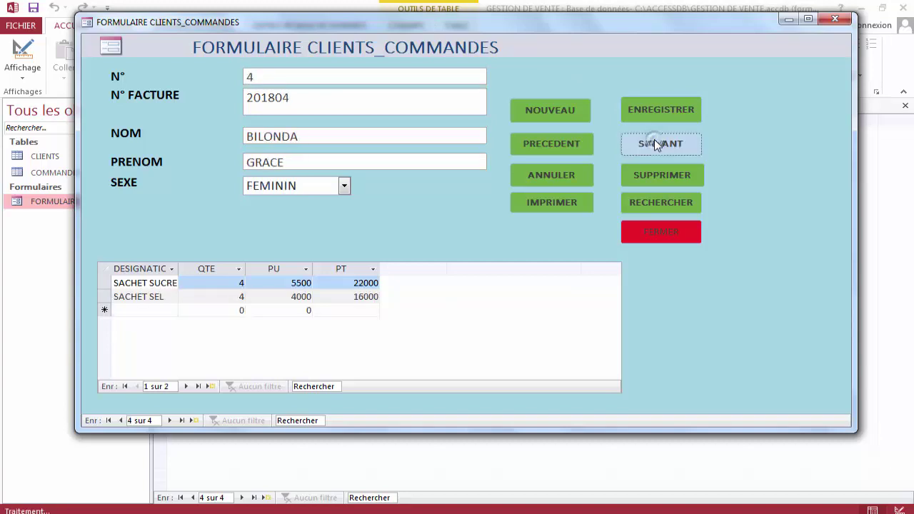
left_click(575, 142)
left_click(575, 142)
left_click(576, 142)
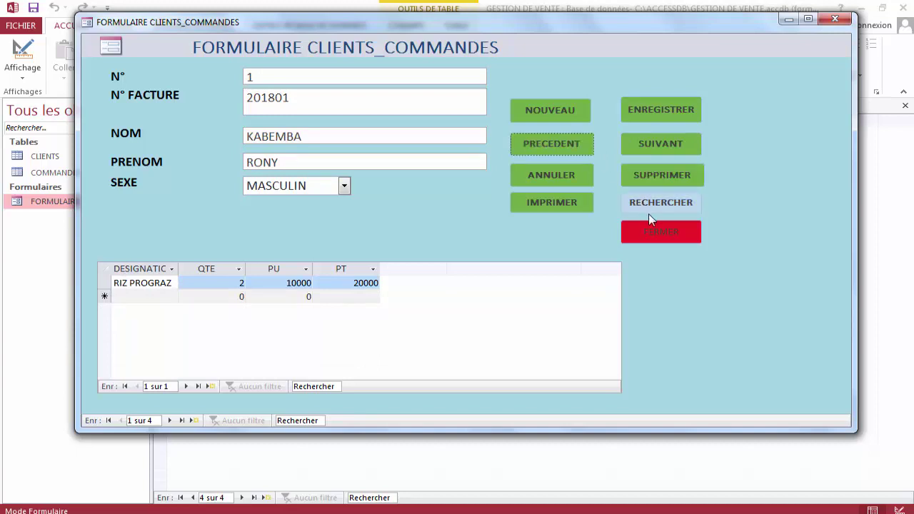
left_click(658, 148)
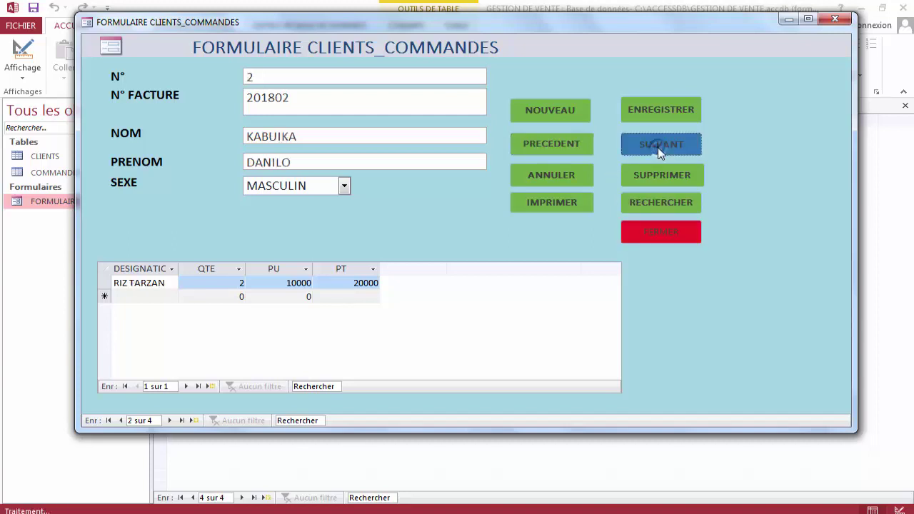
left_click(659, 148)
left_click(658, 149)
left_click(657, 147)
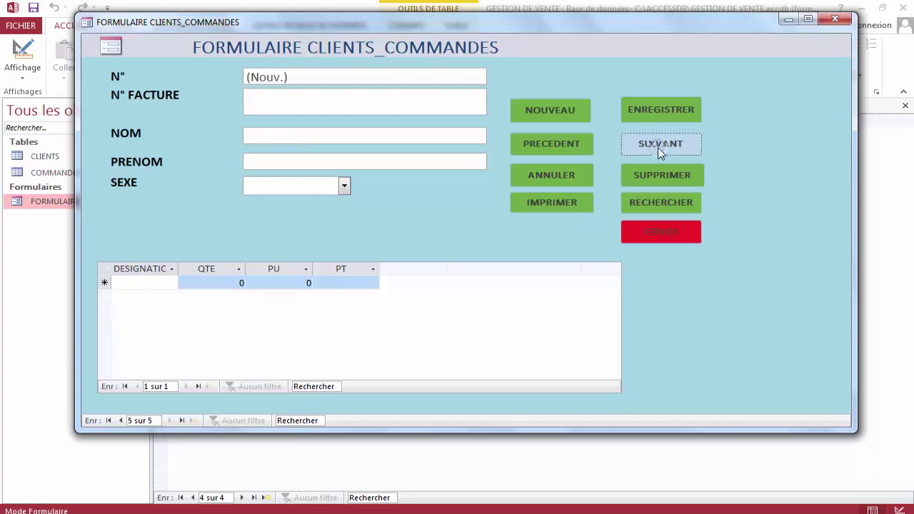
left_click(576, 147)
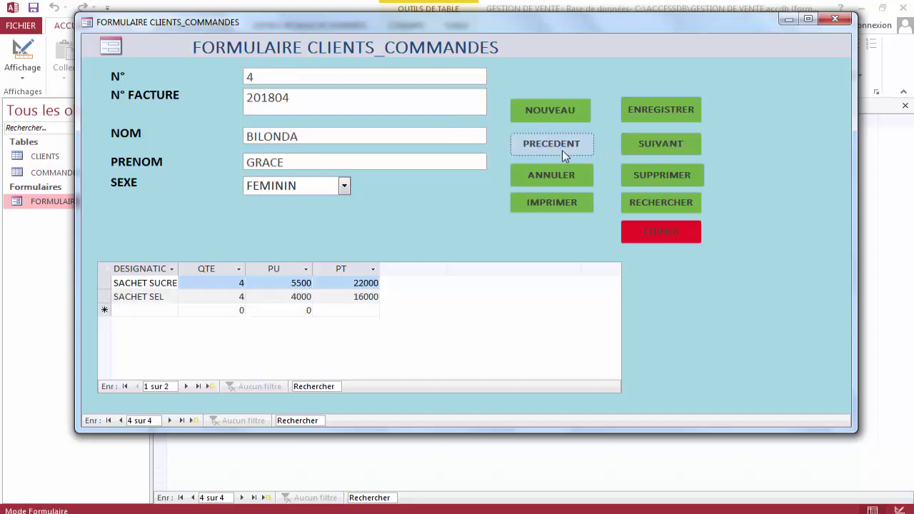
left_click(649, 173)
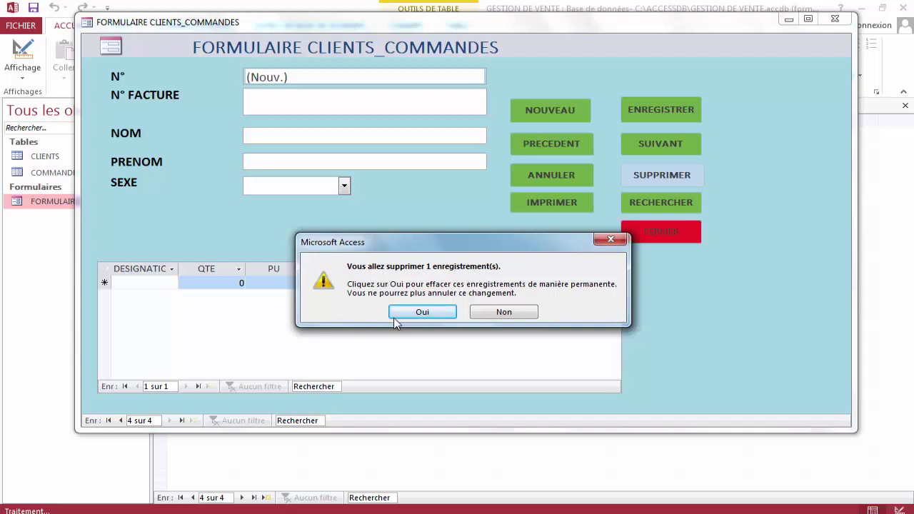
Step: Confirm deleting record 4, close the form without saving, and refresh the CLIENTS table
left_click(451, 313)
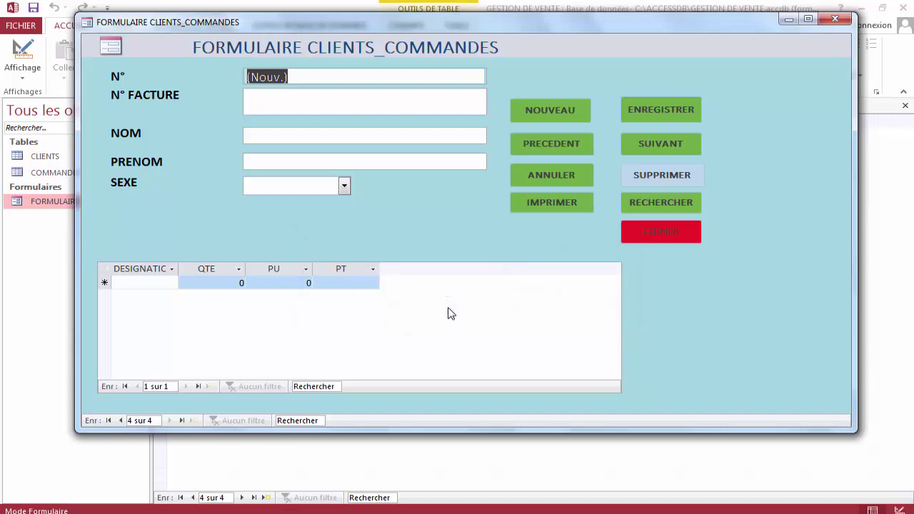
left_click(650, 232)
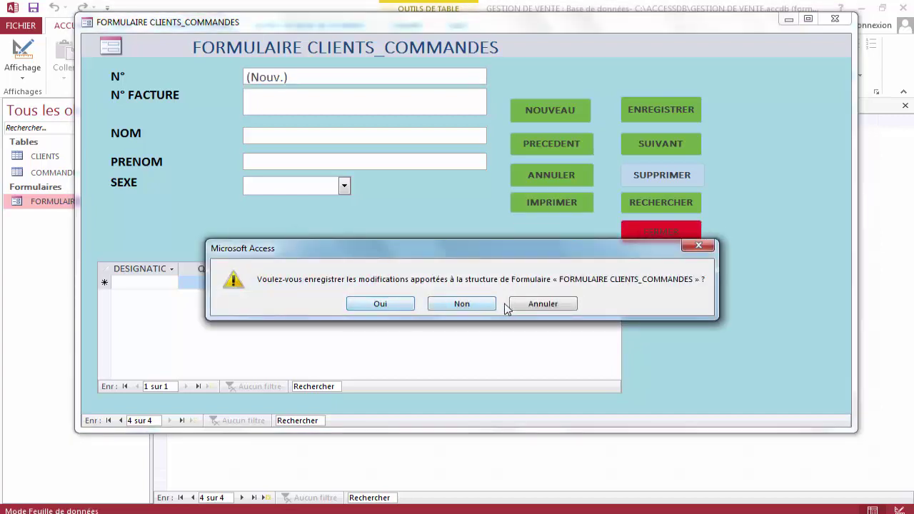
left_click(404, 304)
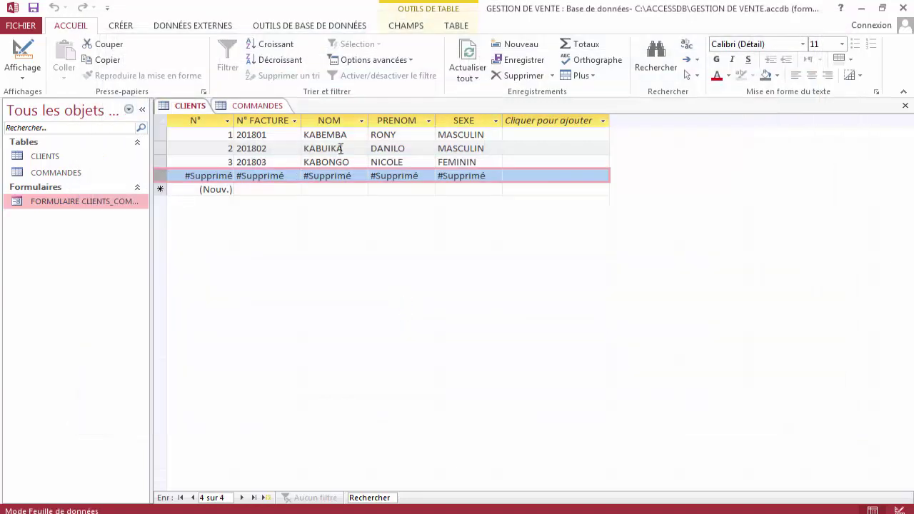
left_click(463, 56)
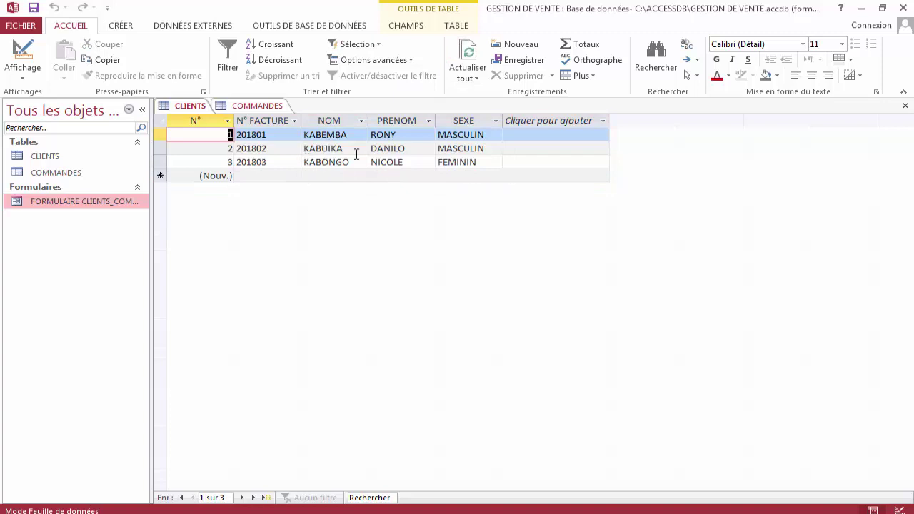
Step: Open FORMULAIRE CLIENTS_COMMANDES in Mode création from the navigation pane
right_click(125, 201)
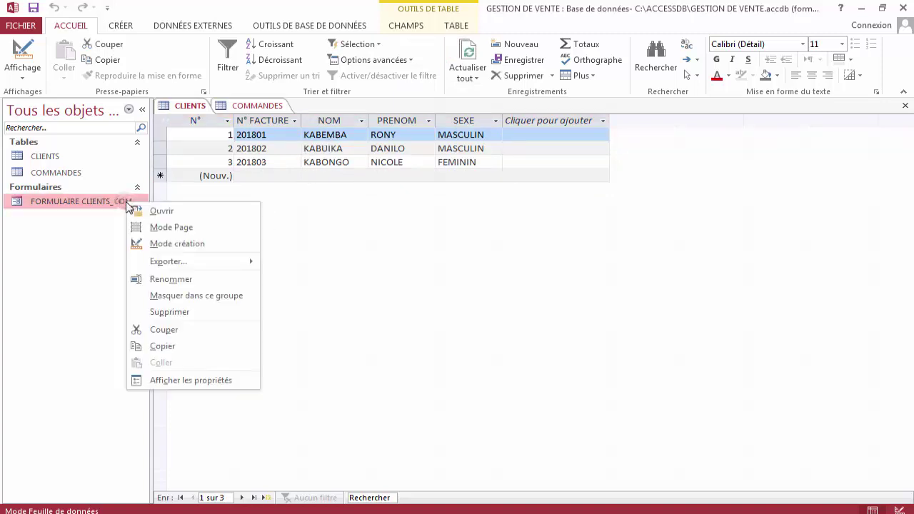
left_click(190, 244)
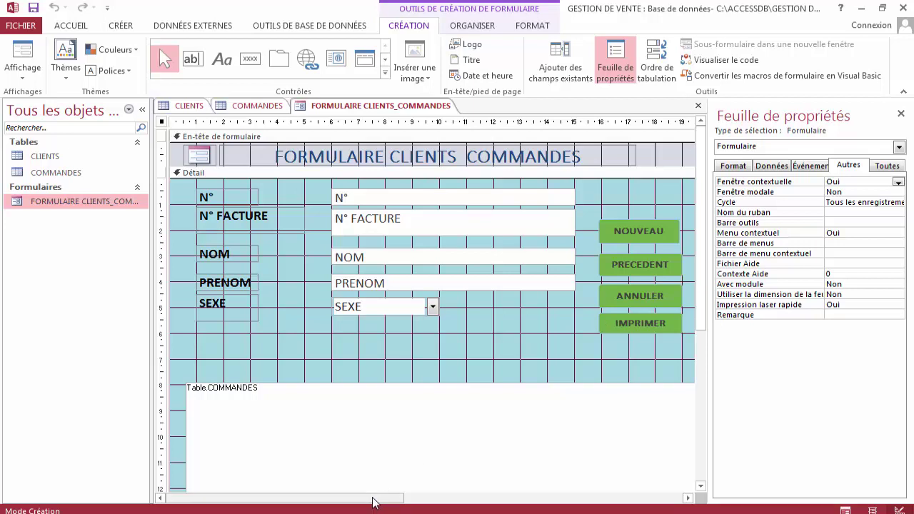
left_click_drag(373, 502, 544, 510)
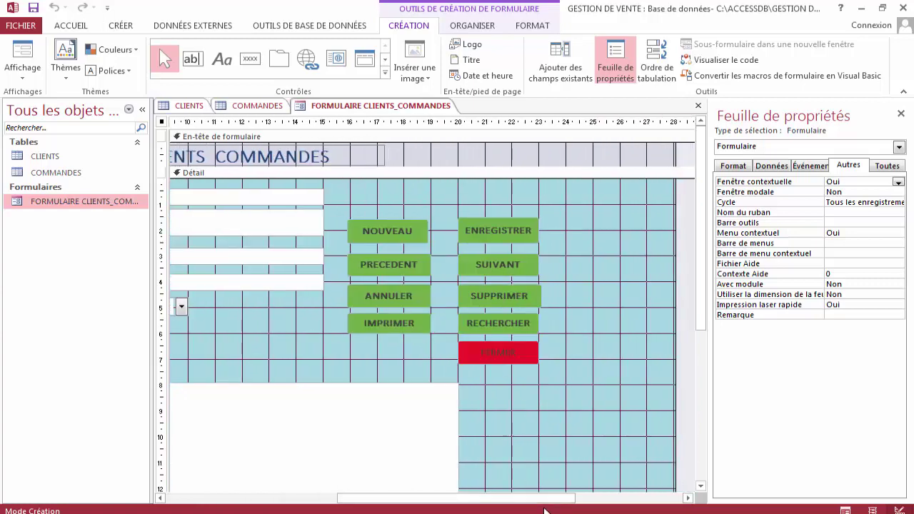
left_click(746, 168)
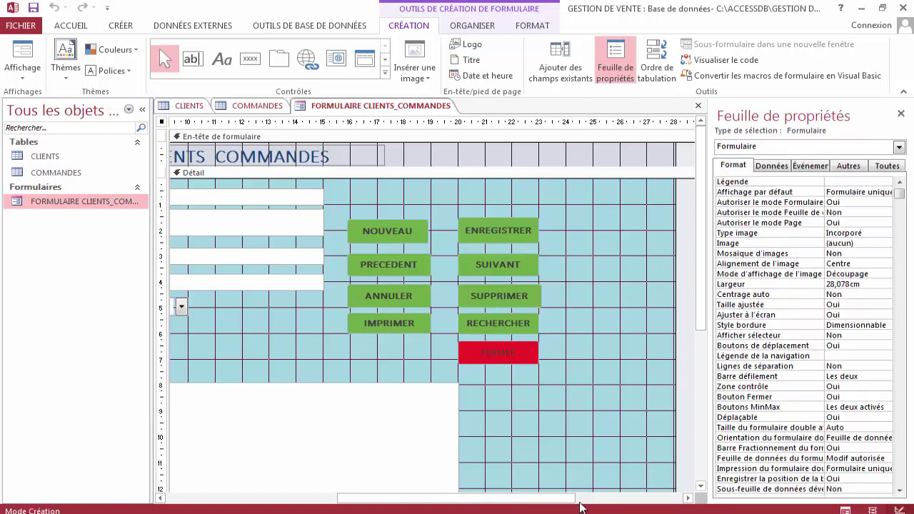
left_click_drag(551, 498, 380, 511)
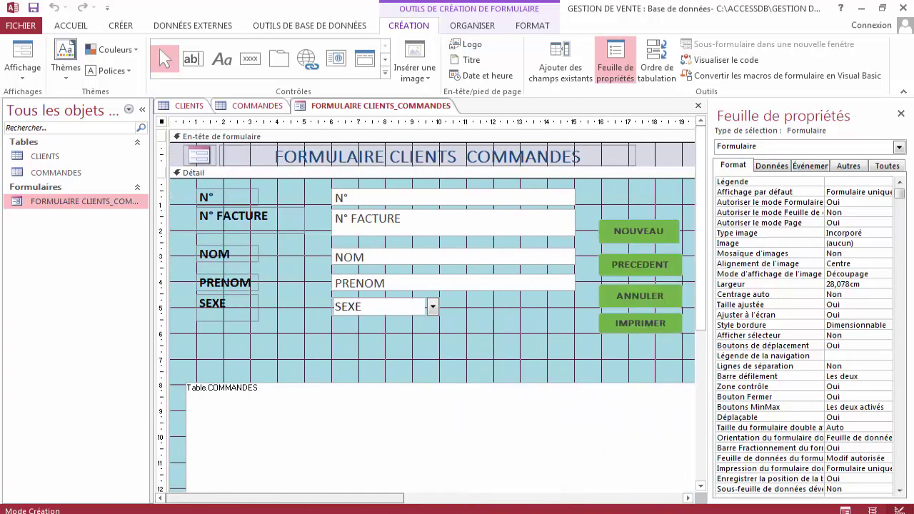
Step: Set the header logo image's Visible property to Non
left_click(199, 158)
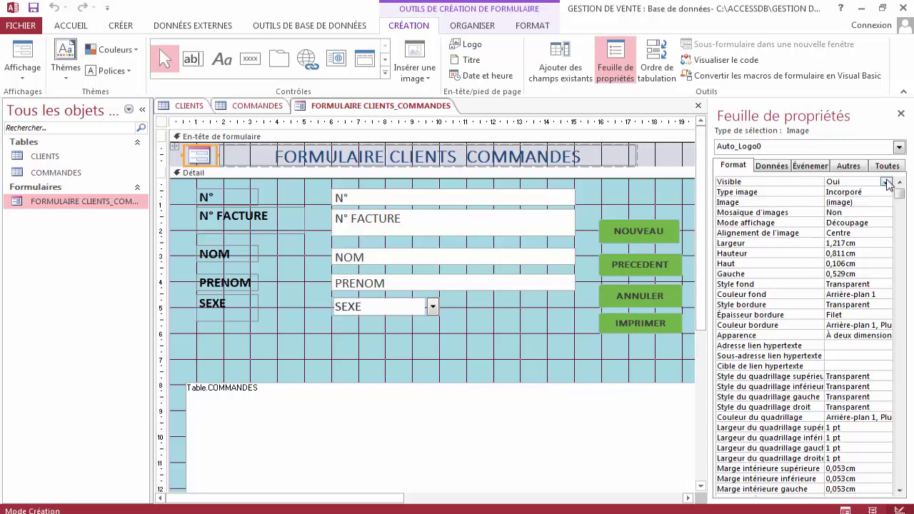
left_click(885, 183)
left_click(880, 202)
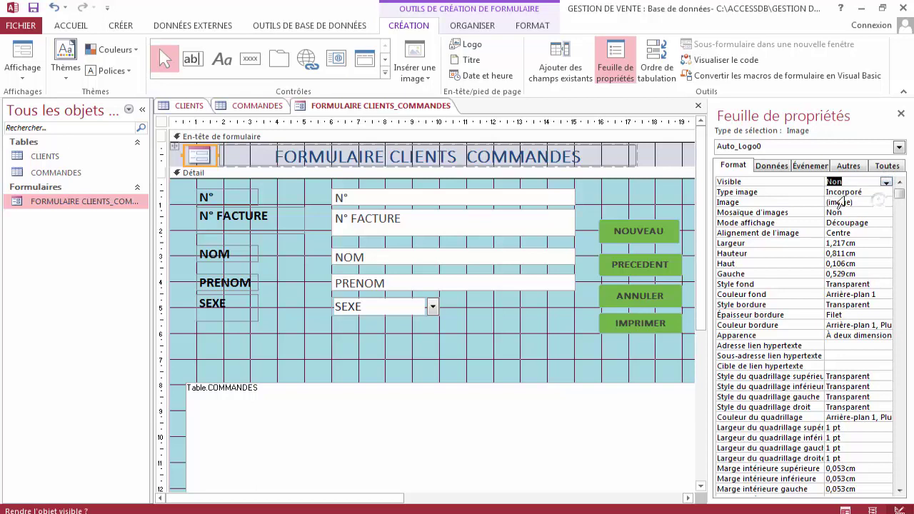
left_click(865, 192)
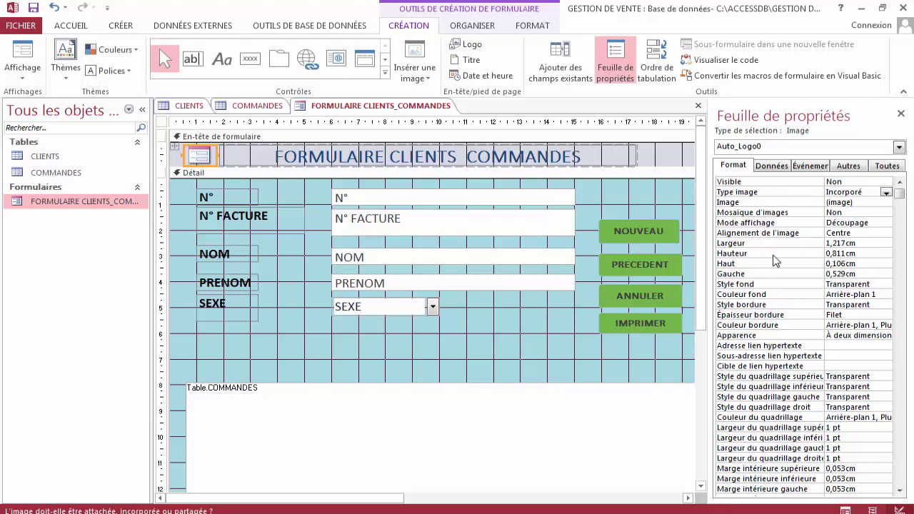
Step: Preview the form in Mode Formulaire to confirm the header logo is hidden
right_click(390, 106)
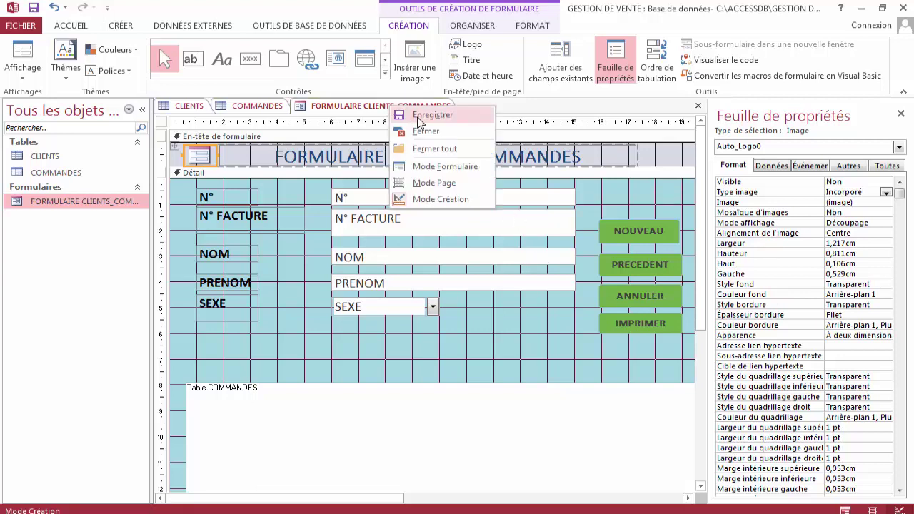
left_click(440, 167)
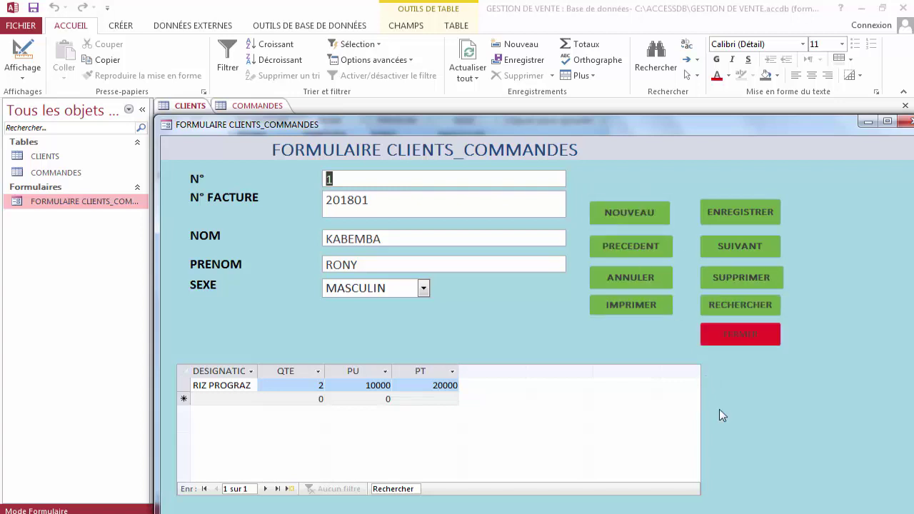
left_click_drag(608, 124, 517, 32)
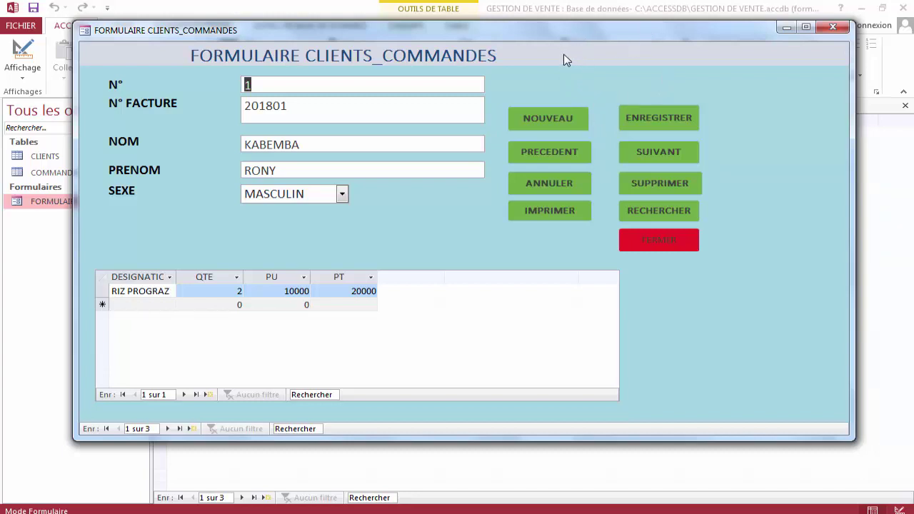
Step: Close the form with FERMER, saving its design changes
left_click(641, 239)
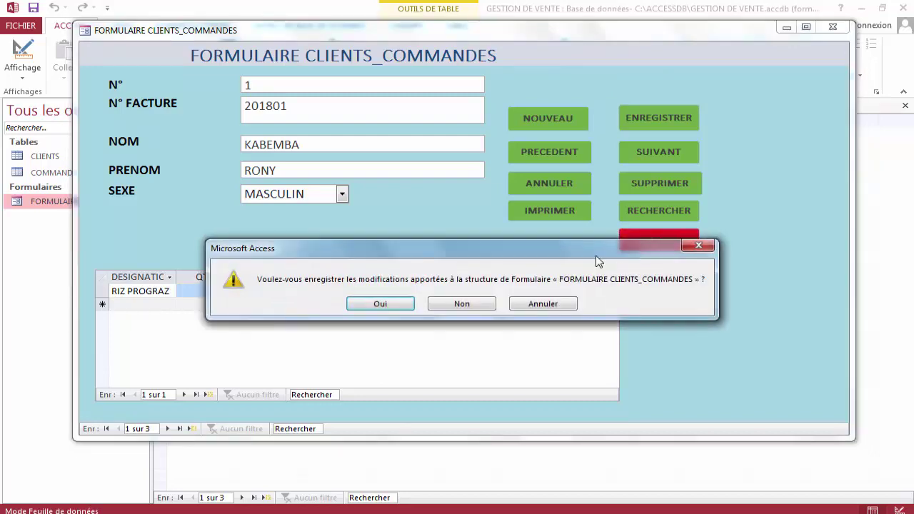
left_click(379, 303)
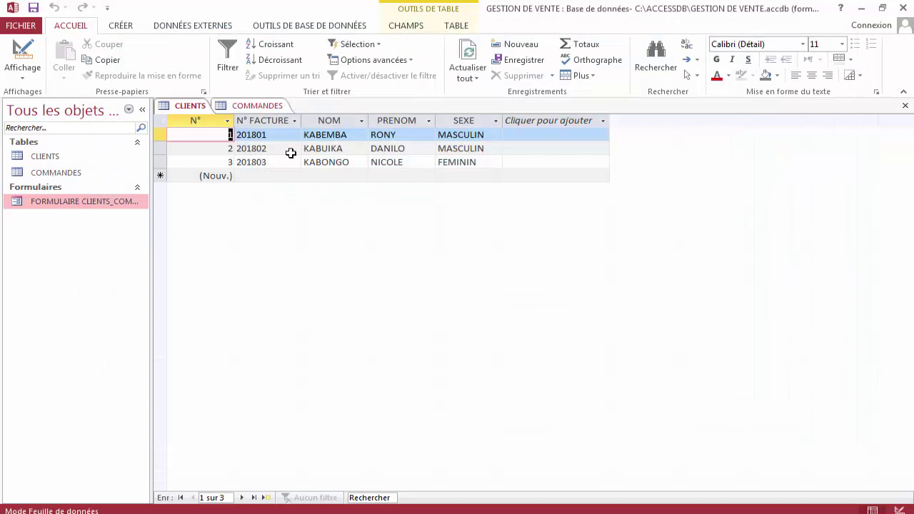
right_click(98, 208)
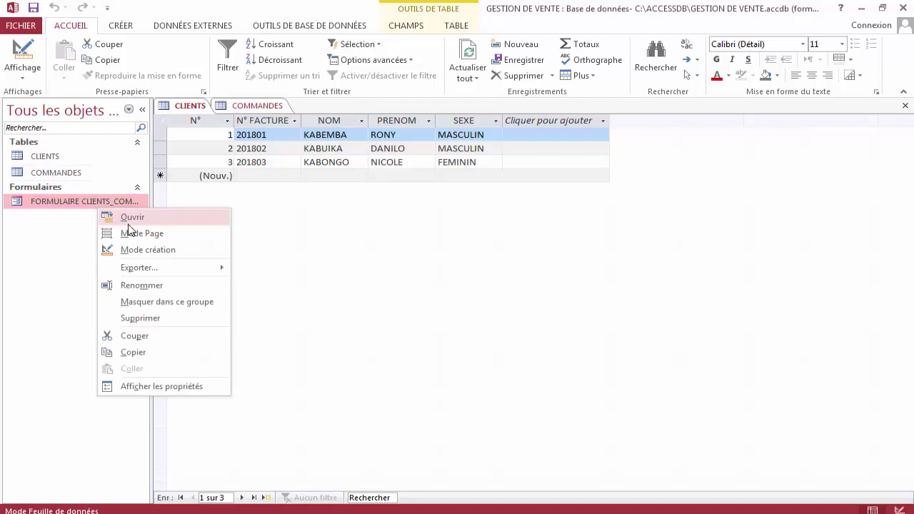
Step: Inspect the properties of the Détail section and the COMMANDES subform
left_click(153, 247)
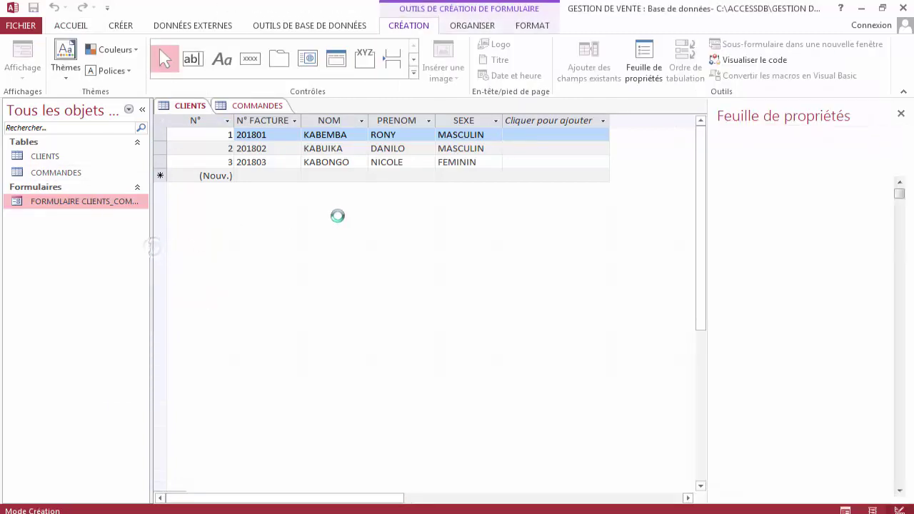
left_click(531, 328)
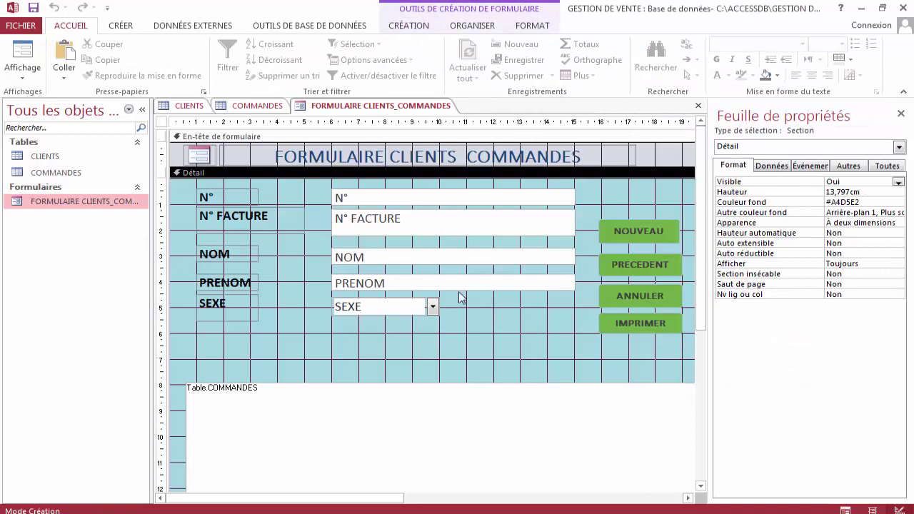
left_click(455, 394)
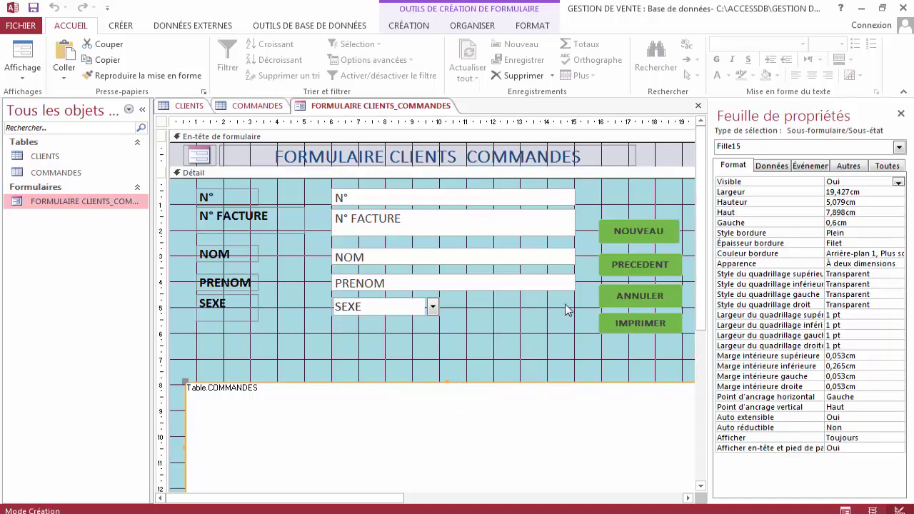
Step: Switch the form to Mode Formulaire, move its window higher, and start a new client record
right_click(364, 106)
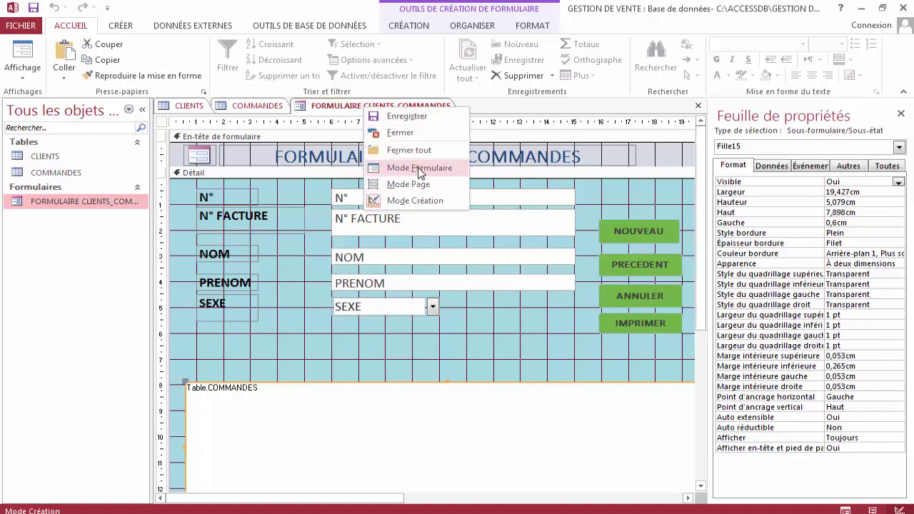
left_click(419, 169)
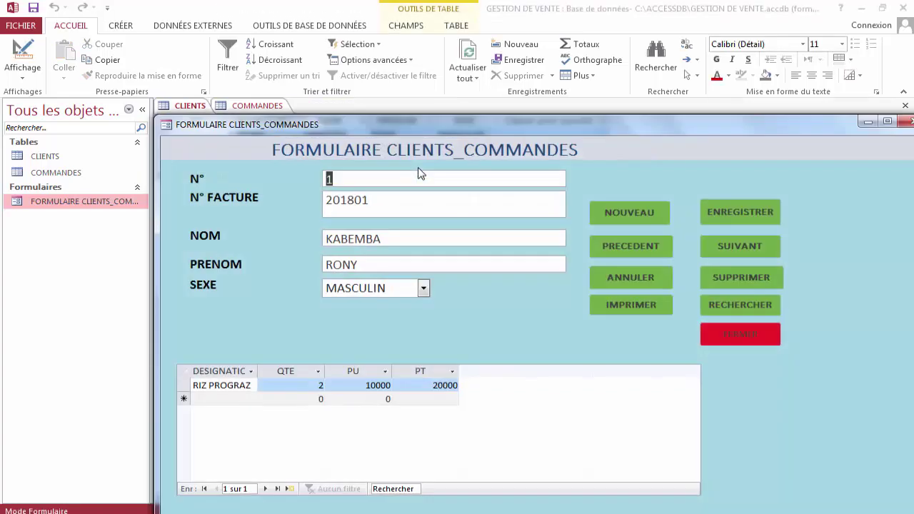
left_click_drag(509, 126, 432, 37)
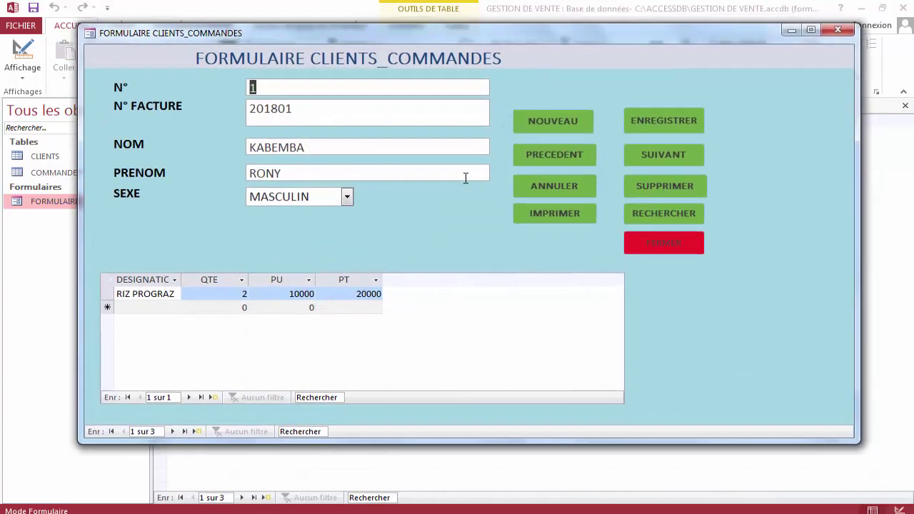
left_click(569, 122)
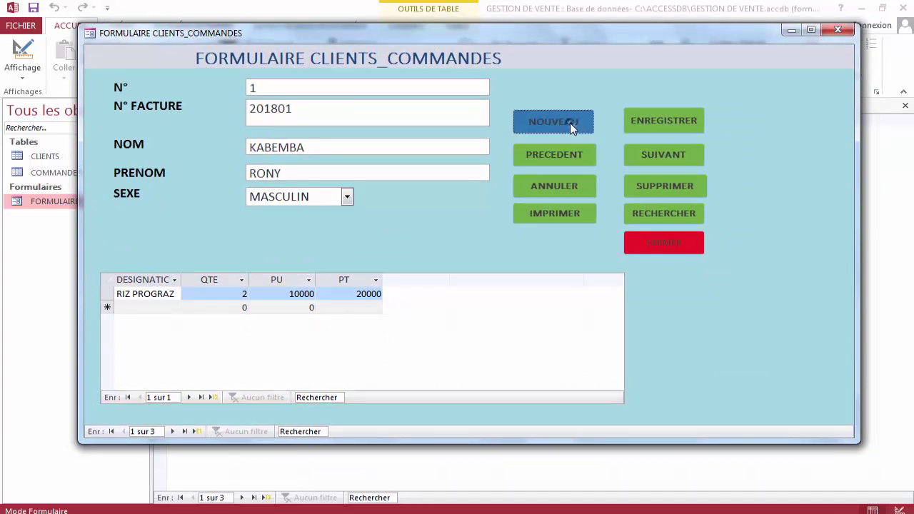
Step: In capitals, enter invoice 201805, the client's surname and first name, and sex MASCULIN
left_click(262, 111)
key("Caps_Lock")
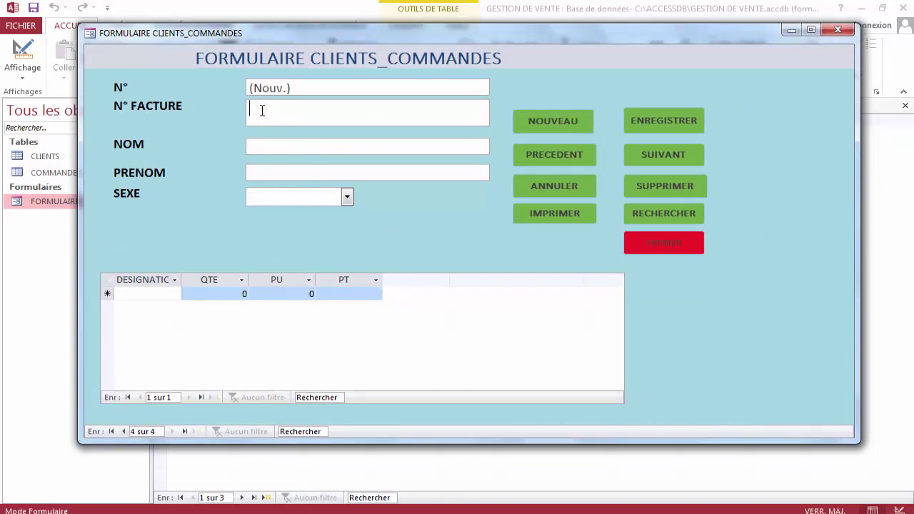
type("20")
type("180")
type("5")
key("Tab")
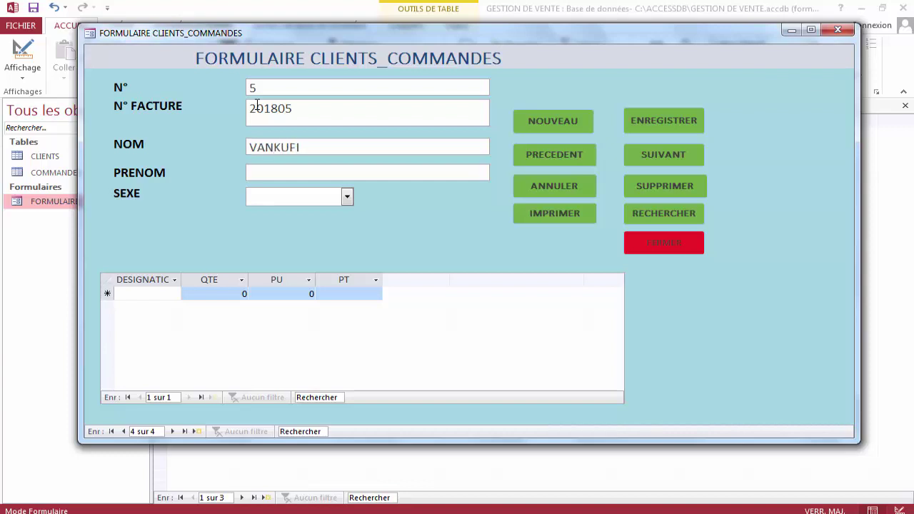
key("Tab")
key("Tab")
type("M")
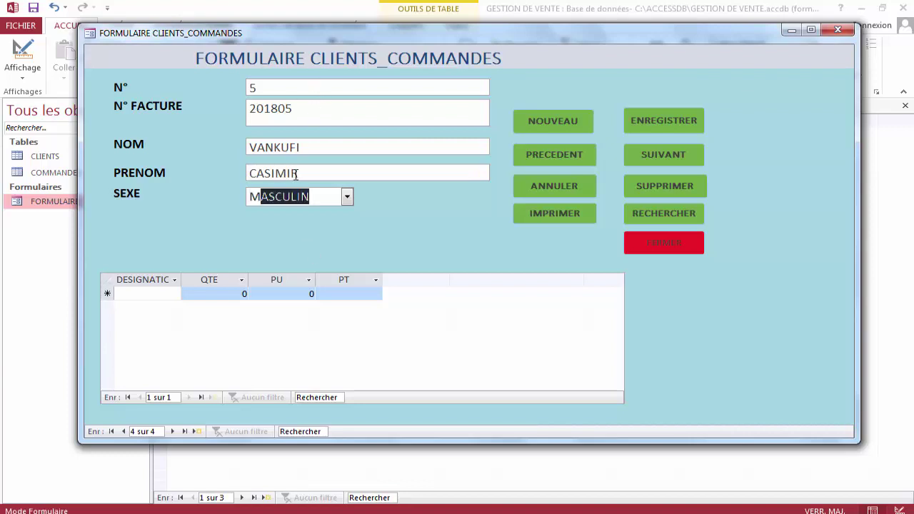
key("Tab")
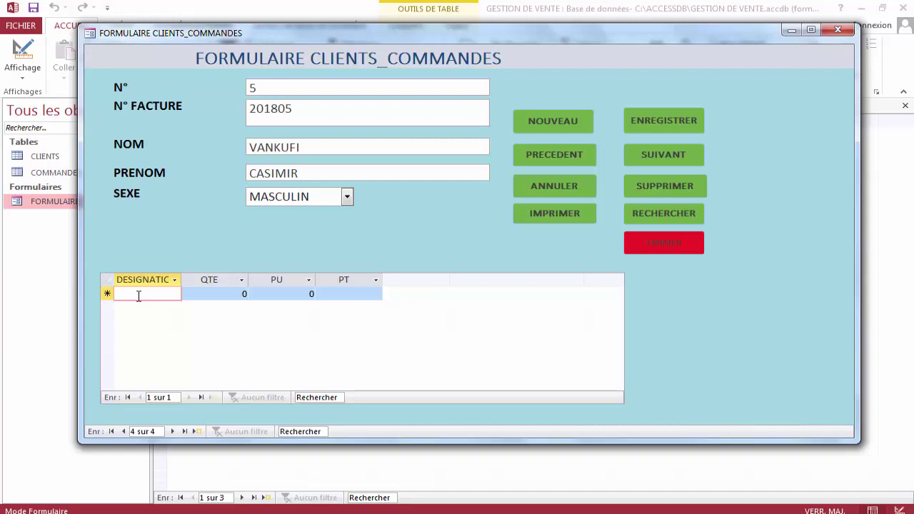
Step: Add an order line for TOSHIBA: quantity 1 at unit price 450000
type("TO")
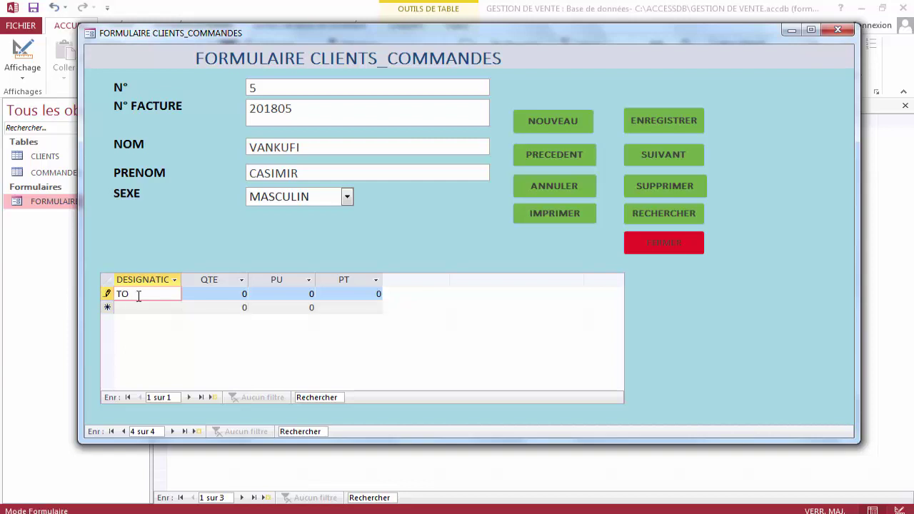
type("SHI")
type("BA")
key("Tab")
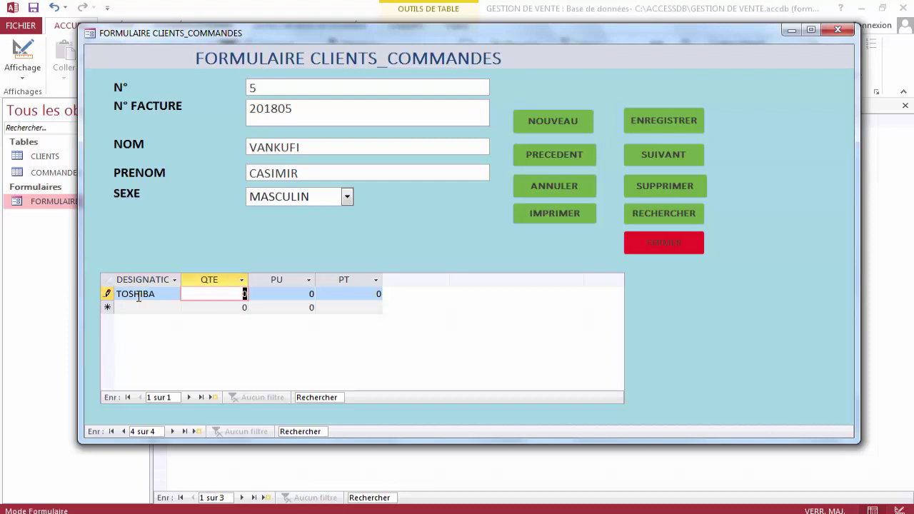
type("1")
key("Tab")
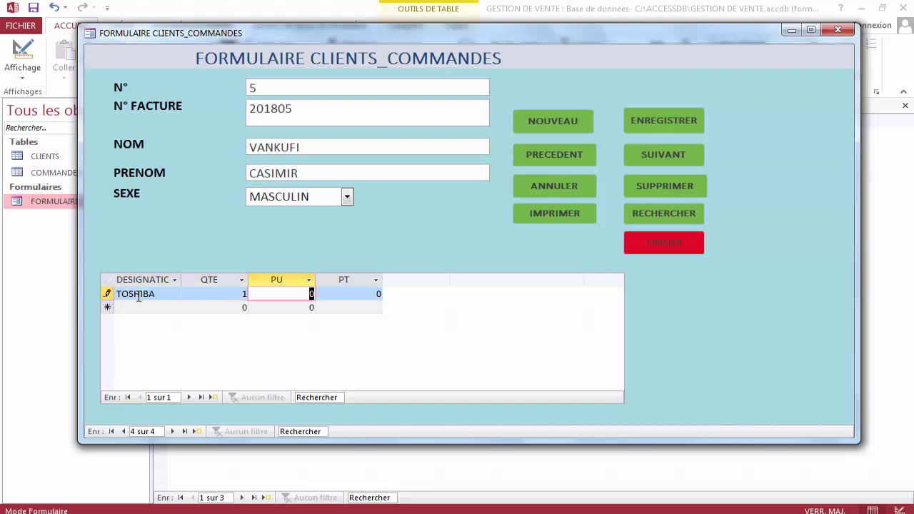
type("4")
type("5")
type("000")
type("0")
key("Tab")
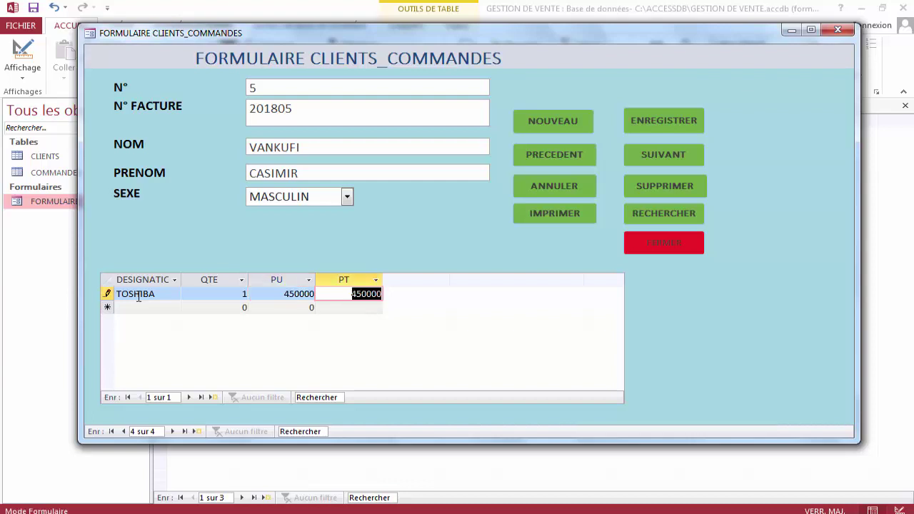
key("Tab")
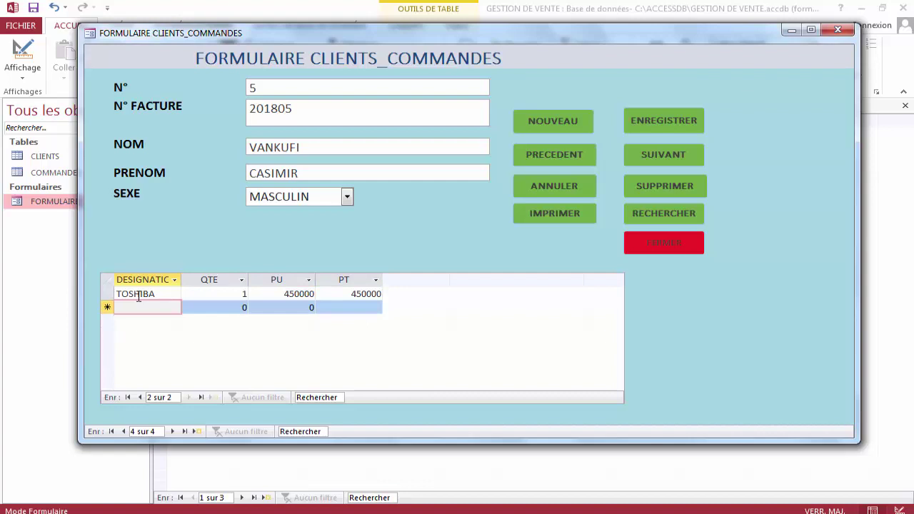
Step: Add an order line for ACER: quantity 2 at unit price 250000
type("ACE")
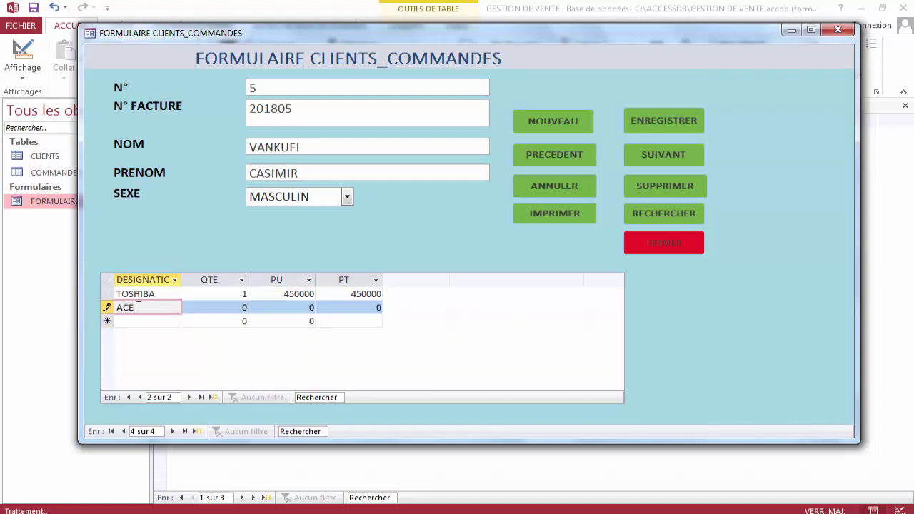
type("R")
key("Tab")
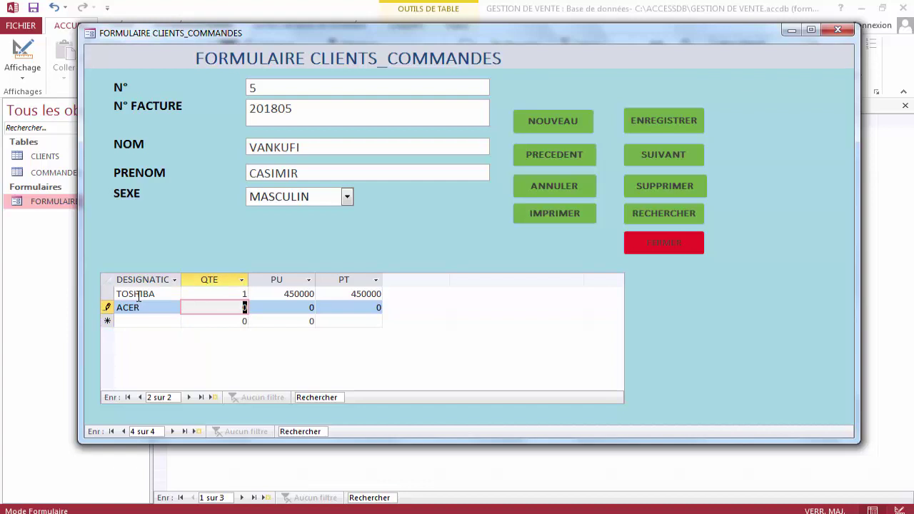
type("2")
key("Tab")
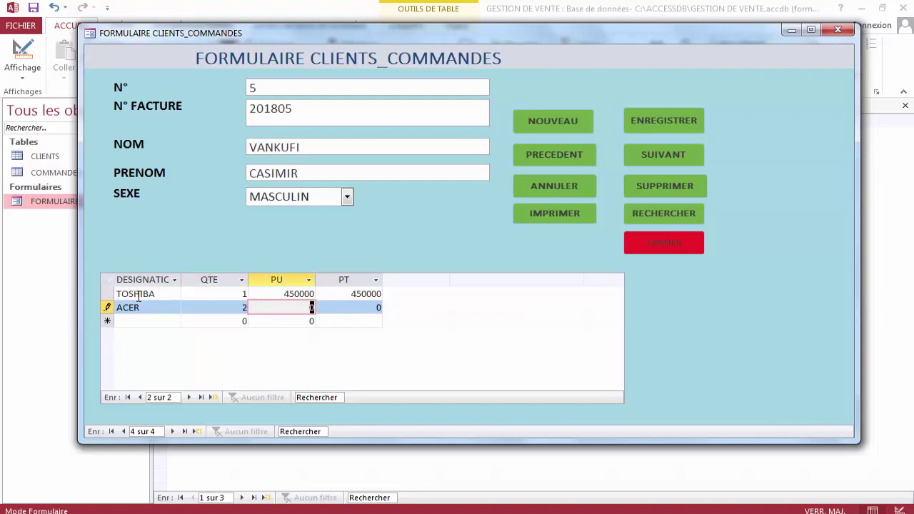
type("25000")
type("0")
key("Tab")
key("Tab")
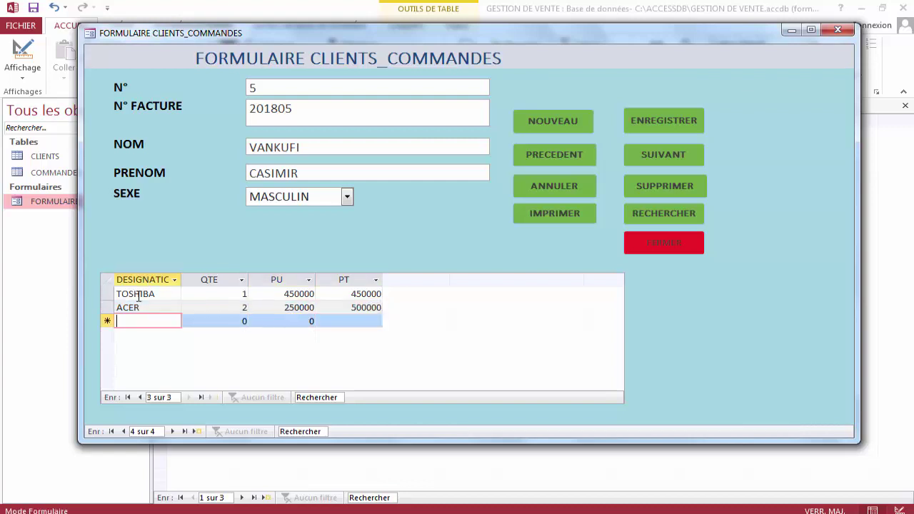
Step: Add an HP line, quantity 5 at 340000, then save with ENREGISTRER
type("HP")
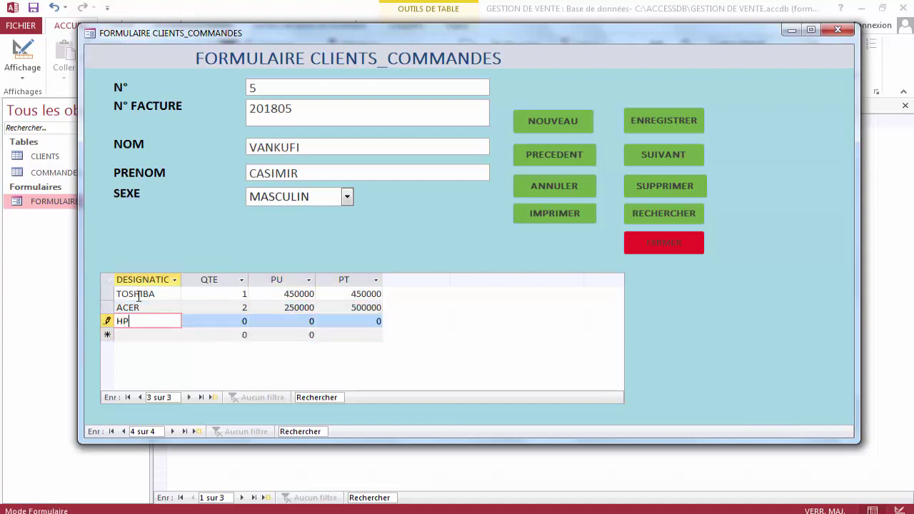
key("Tab")
type("5")
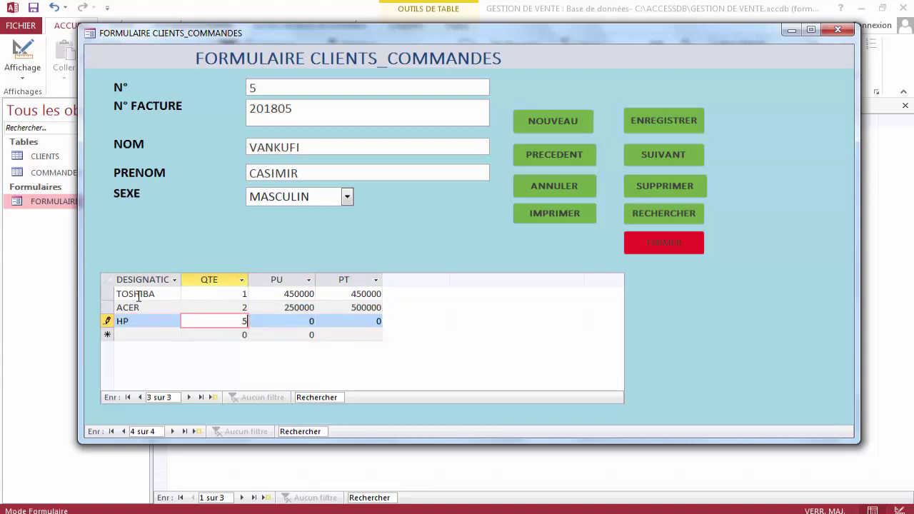
key("Tab")
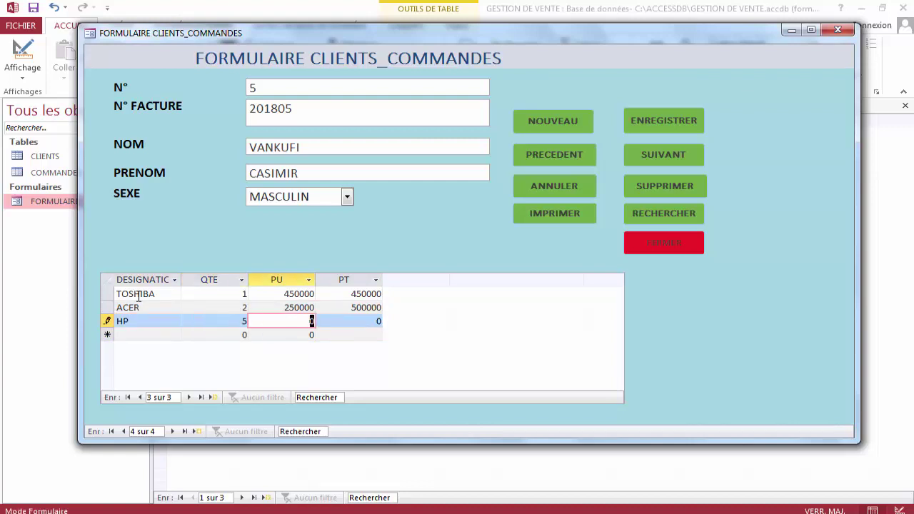
type("3")
type("40")
type("000")
key("Tab")
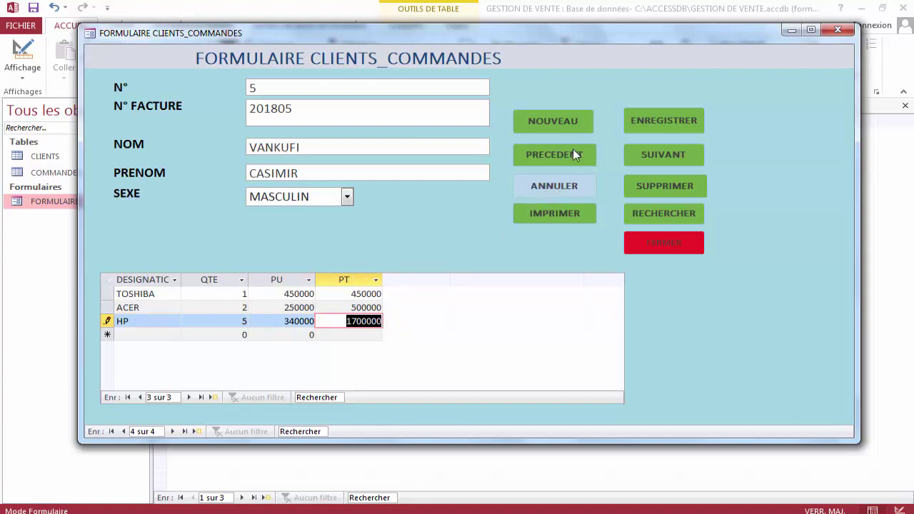
left_click(646, 118)
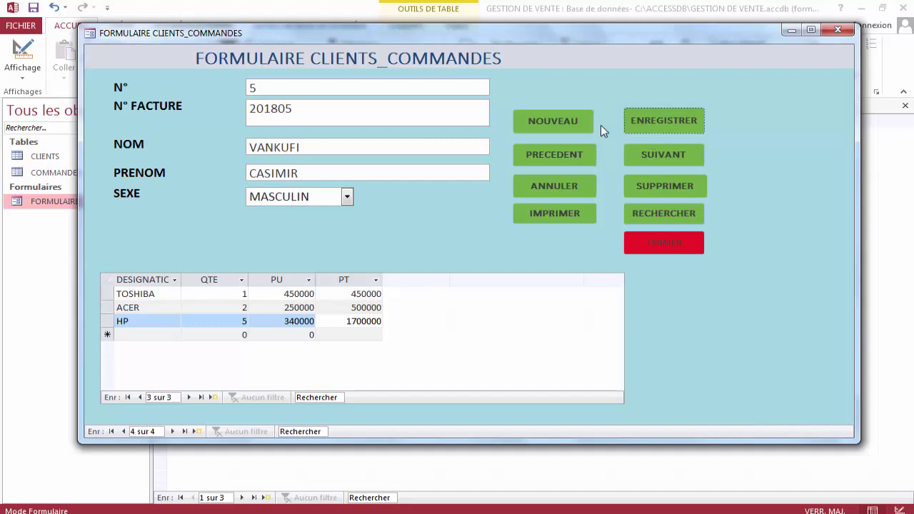
Step: Browse back and forth through the client records with PRECEDENT and SUIVANT, then FERMER the form
left_click(572, 129)
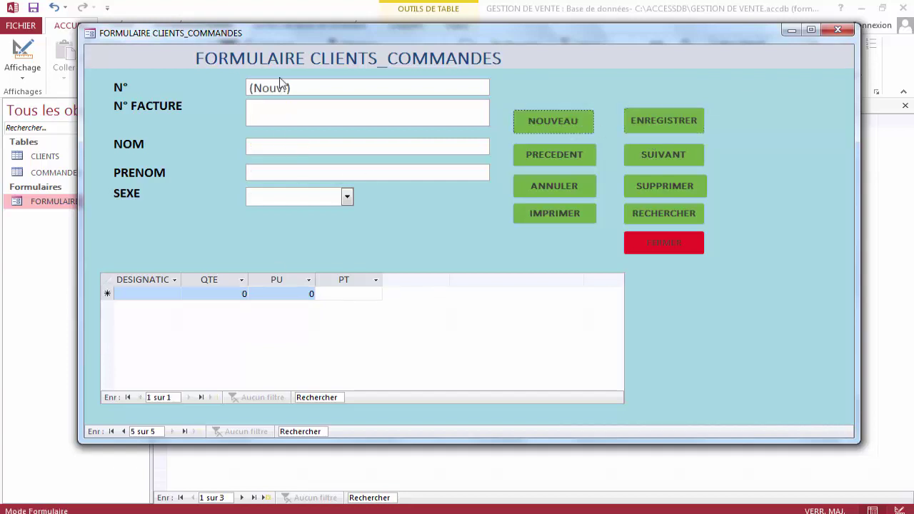
left_click(563, 150)
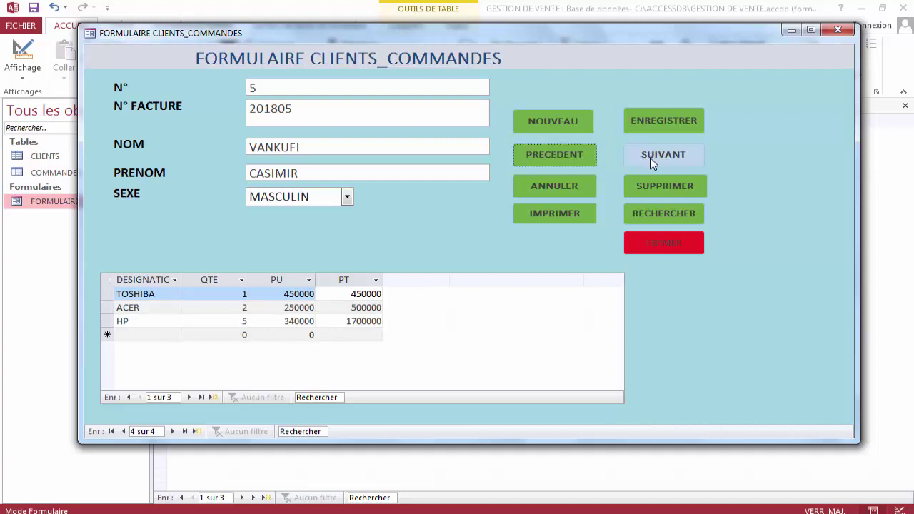
left_click(572, 158)
left_click(572, 159)
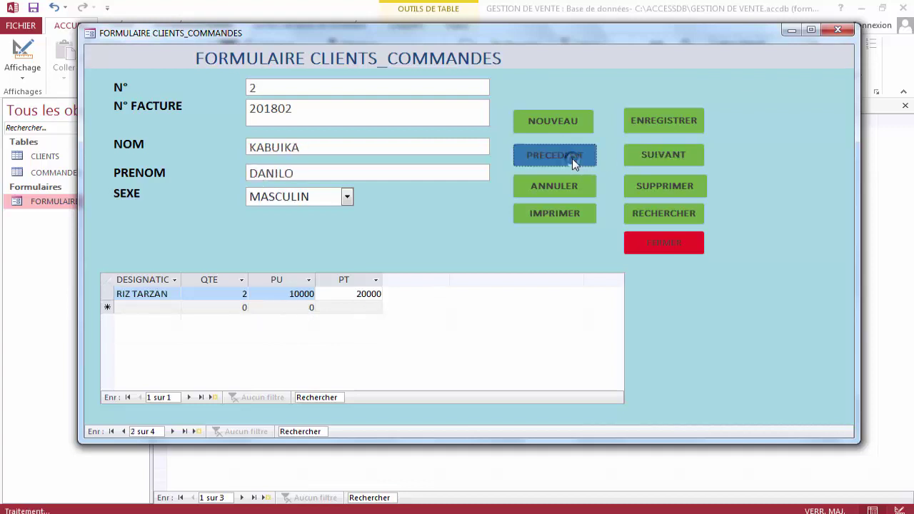
left_click(677, 154)
left_click(678, 155)
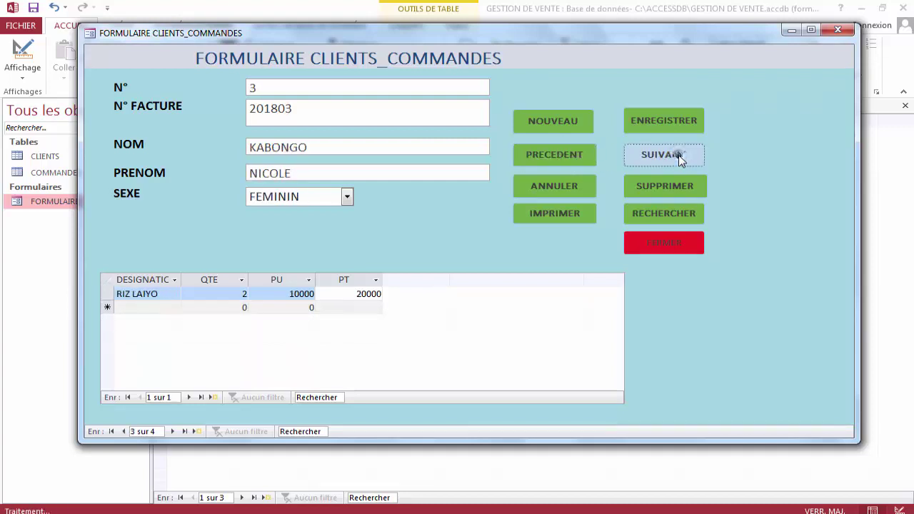
left_click(678, 155)
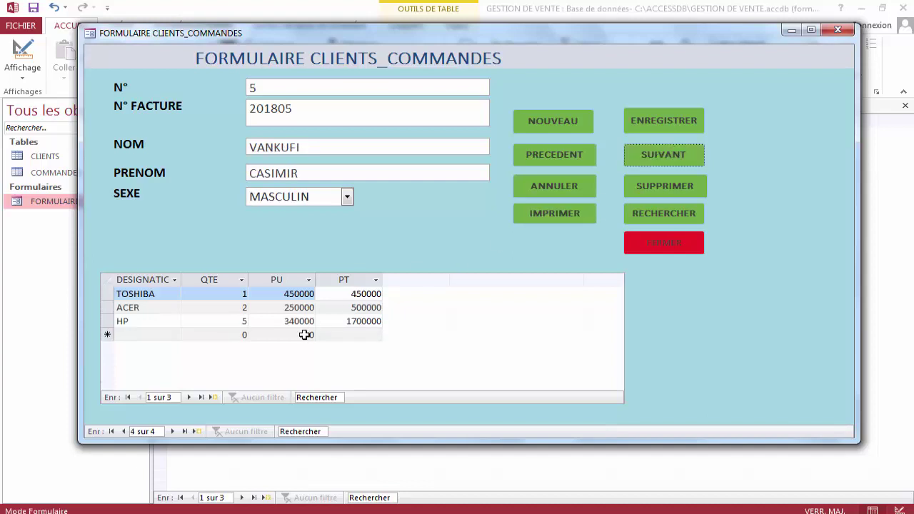
left_click(689, 245)
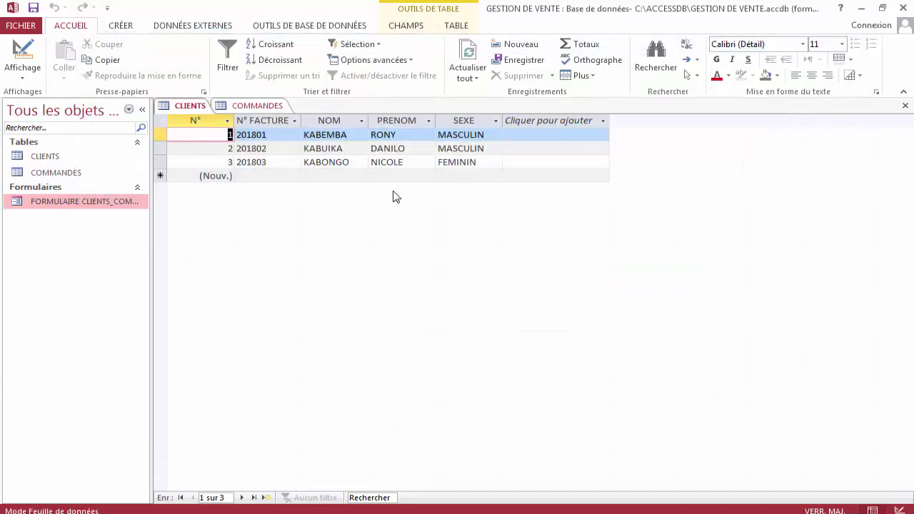
Step: Refresh the CLIENTS table, then refresh the COMMANDES table
left_click(467, 56)
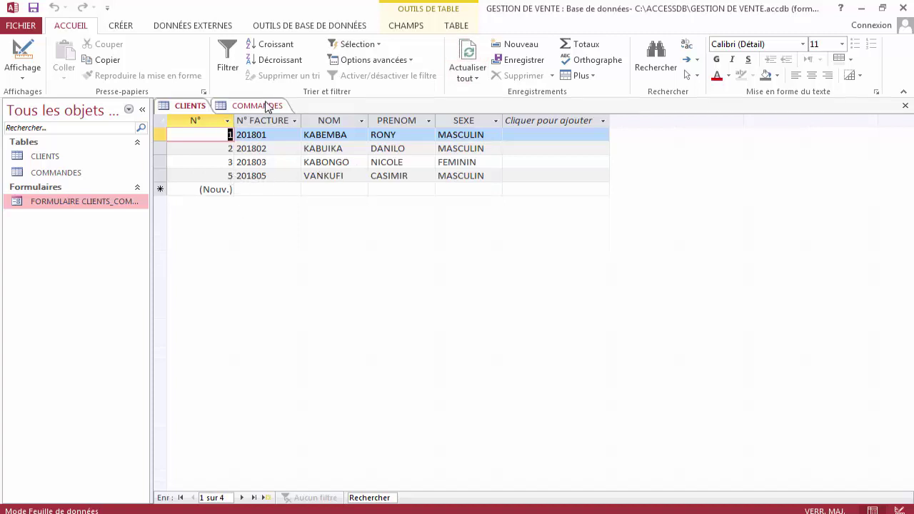
left_click(267, 106)
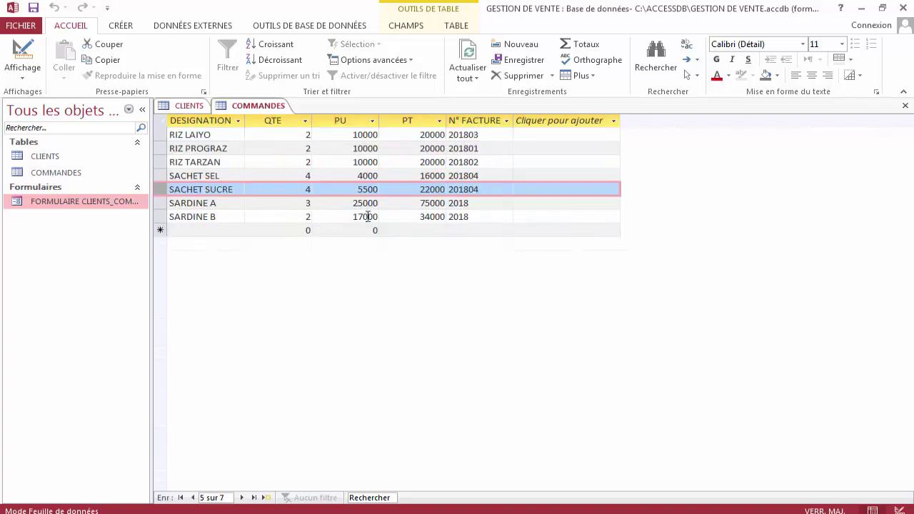
left_click(469, 55)
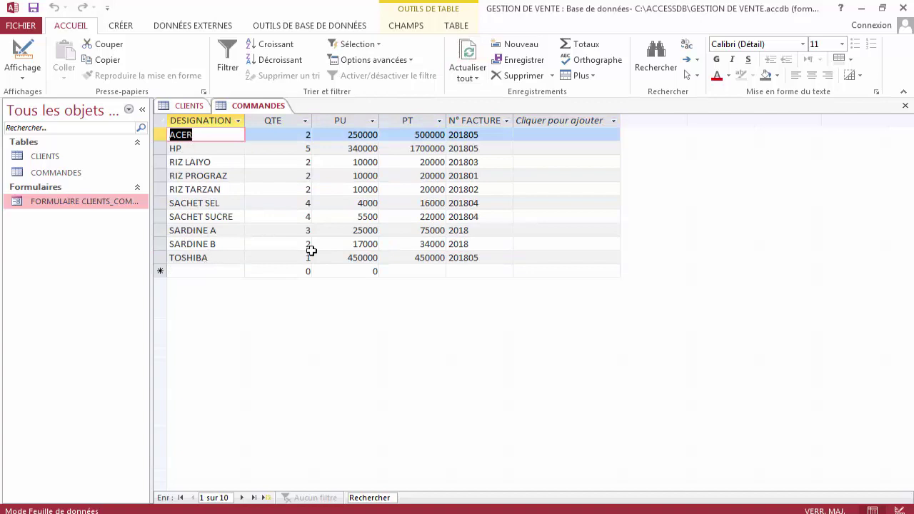
Step: Highlight the invoice numbers on the new TOSHIBA and HP order lines
left_click(485, 258)
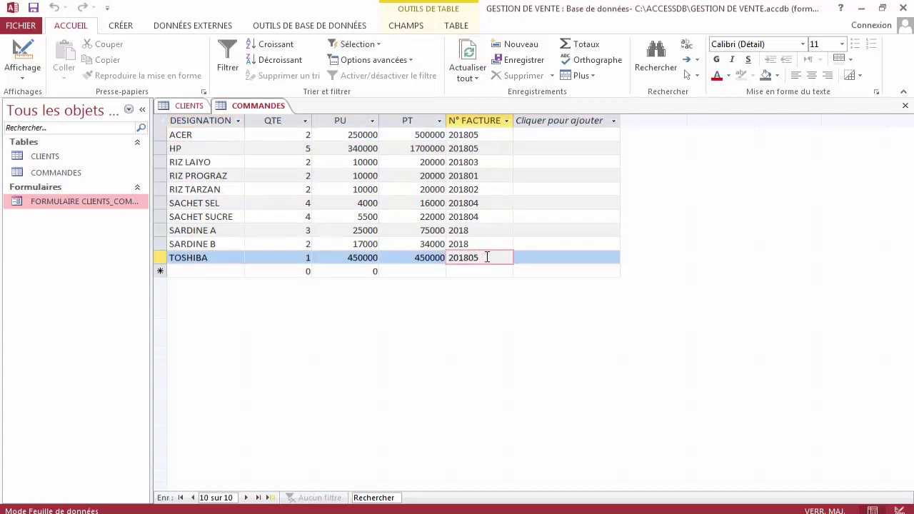
left_click_drag(483, 257, 445, 257)
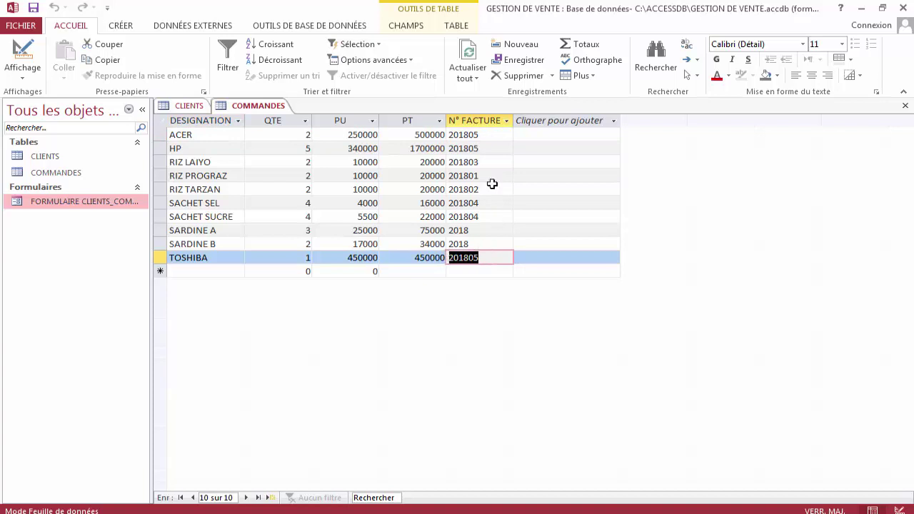
left_click_drag(491, 146, 446, 148)
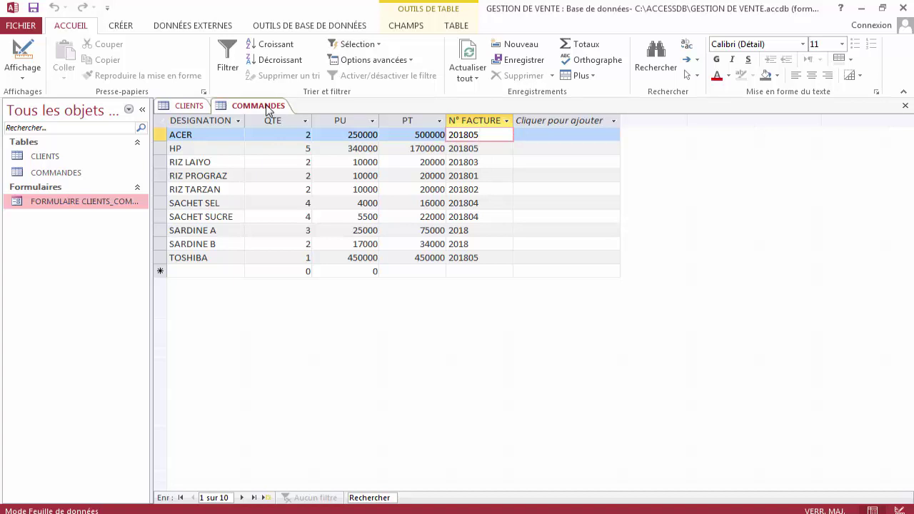
Step: Open FORMULAIRE CLIENTS_COMMANDES in Mode création and scroll horizontally across its layout
right_click(99, 202)
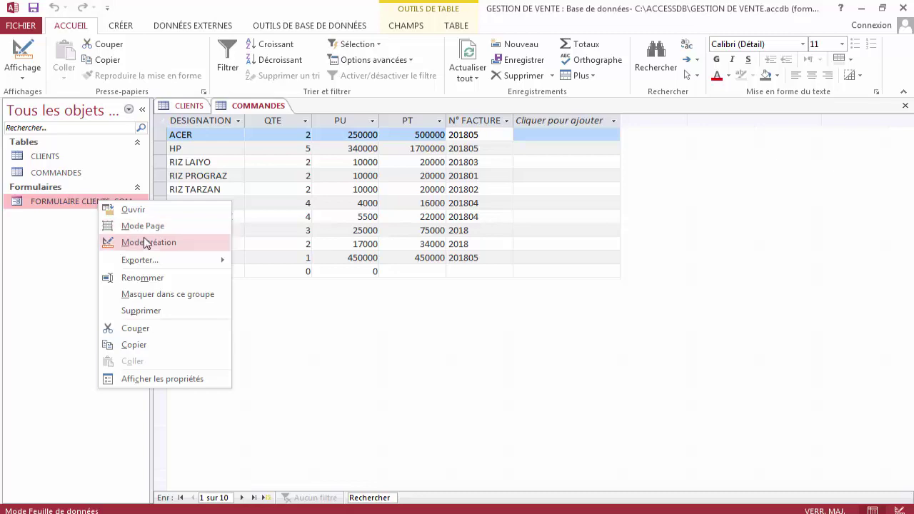
left_click(145, 243)
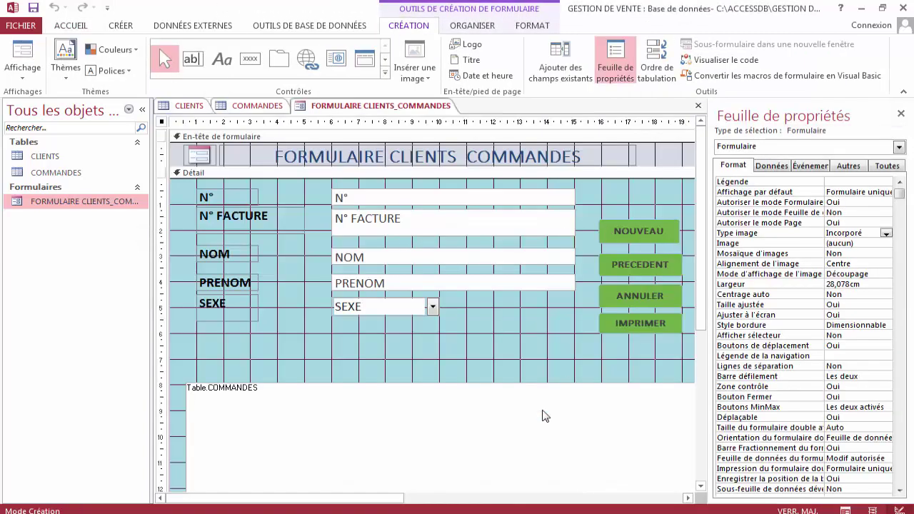
left_click(477, 497)
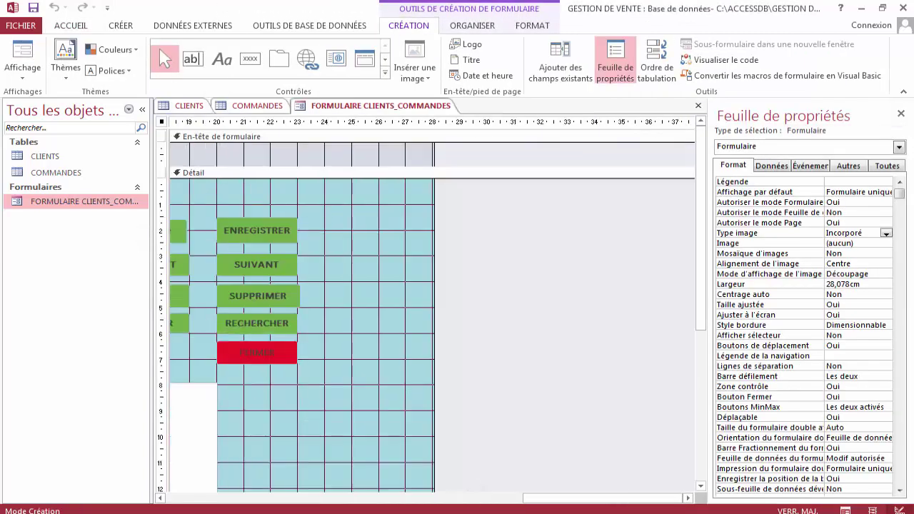
left_click_drag(582, 498, 264, 489)
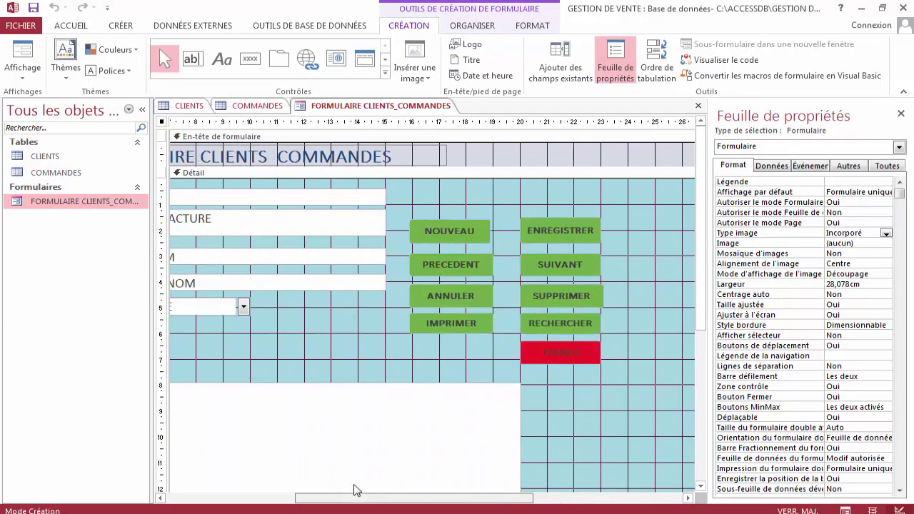